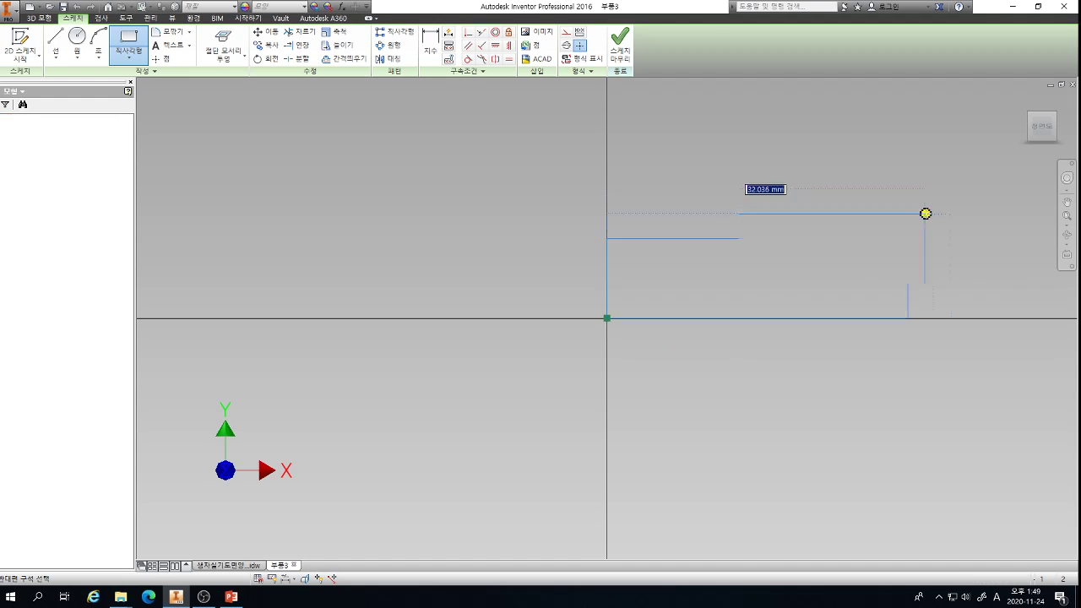
- Draw a rectangle about 34 mm wide with one corner at the sketch origin, extending along positive X and Y
click(924, 212)
key(Escape)
scroll(427, 335, down, 2)
scroll(771, 323, up, 2)
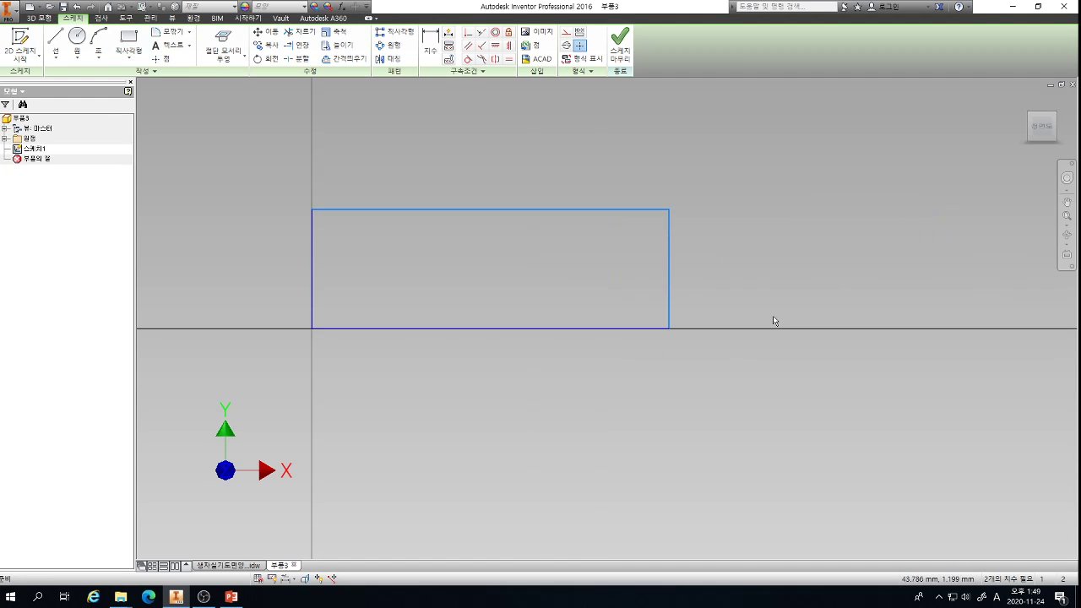
- Dimension the rectangle's lower edge and set its length to 84 mm
key(d)
click(528, 328)
click(529, 382)
text(84)
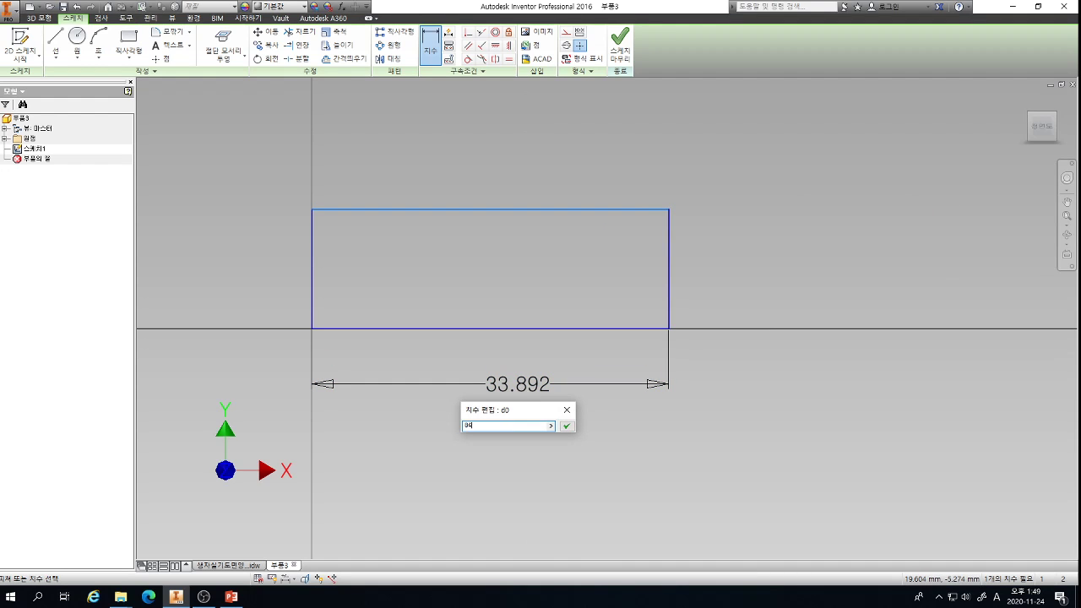
key(Return)
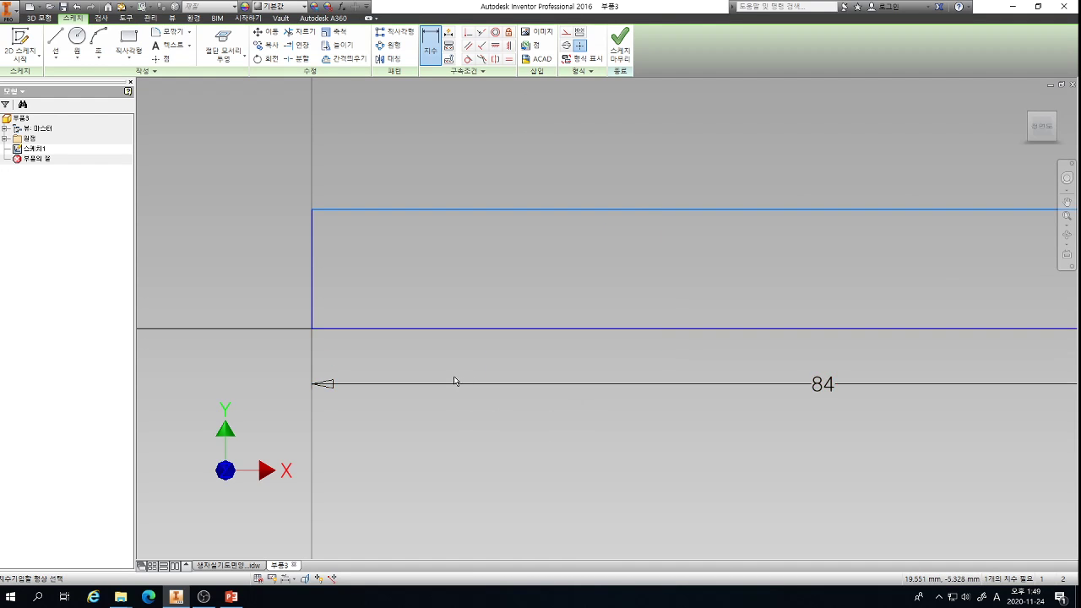
- Dimension the rectangle's vertical side and set its height to 34 mm
scroll(388, 375, down, 2)
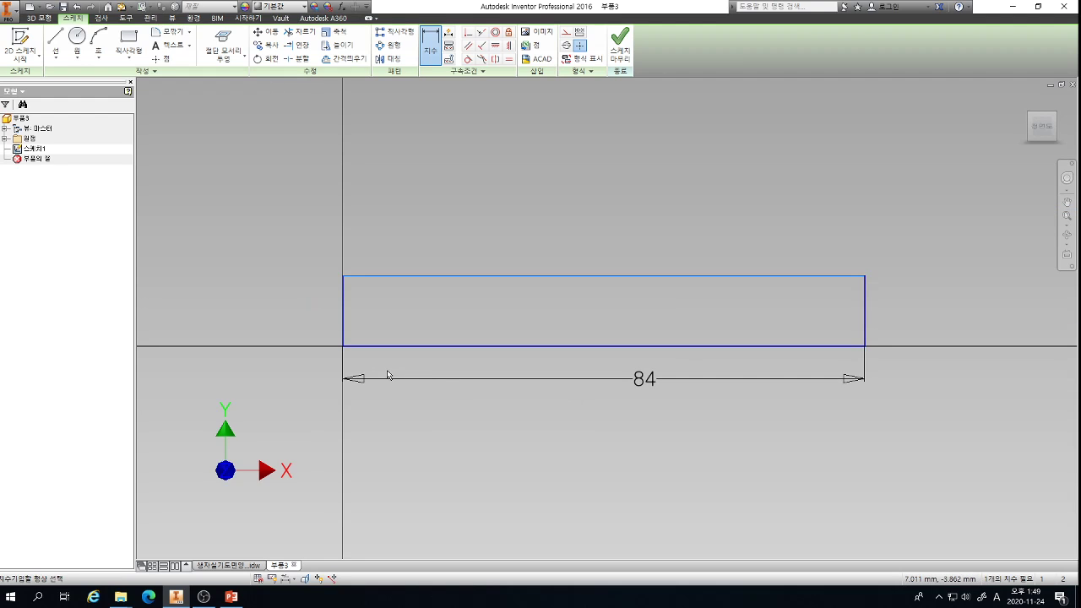
click(344, 301)
click(284, 314)
text(34)
key(Return)
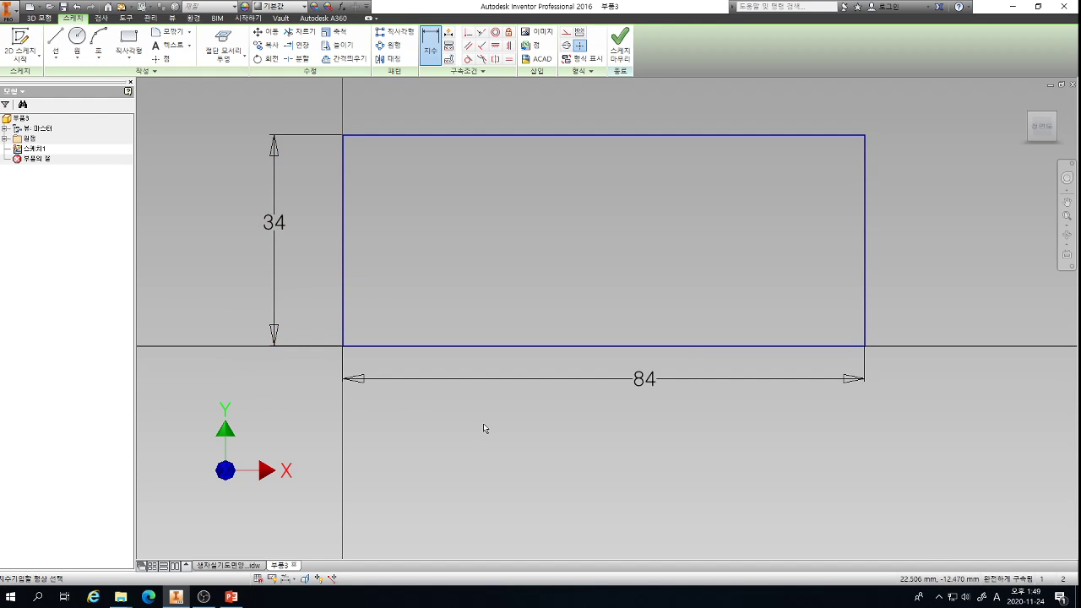
- Consult the part drawing in PowerPoint, return to Inventor and extrude the rectangle 7 mm upward into a solid base plate
click(231, 597)
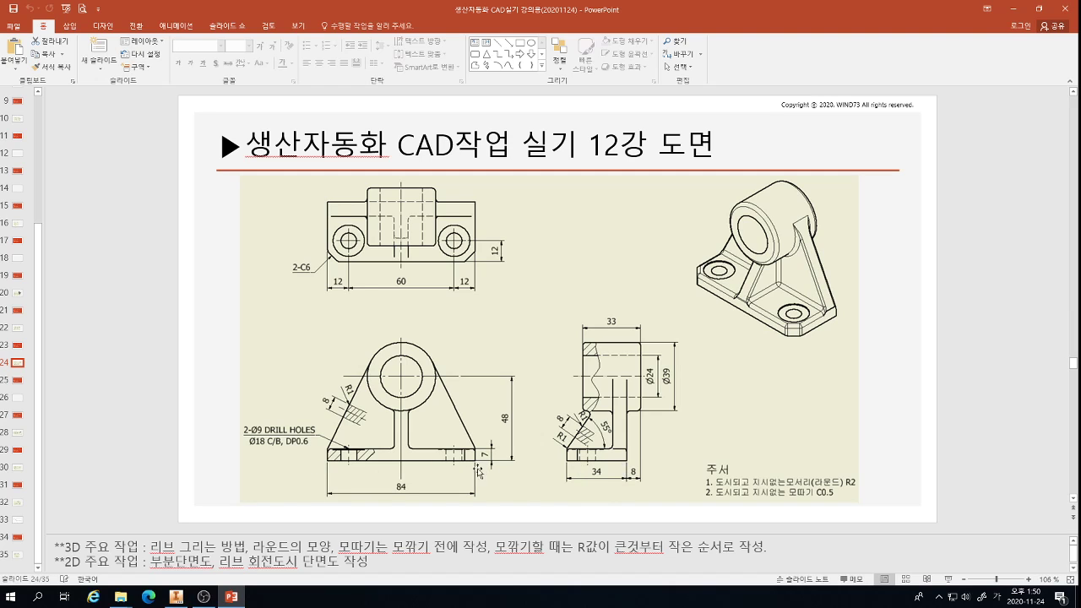
click(175, 596)
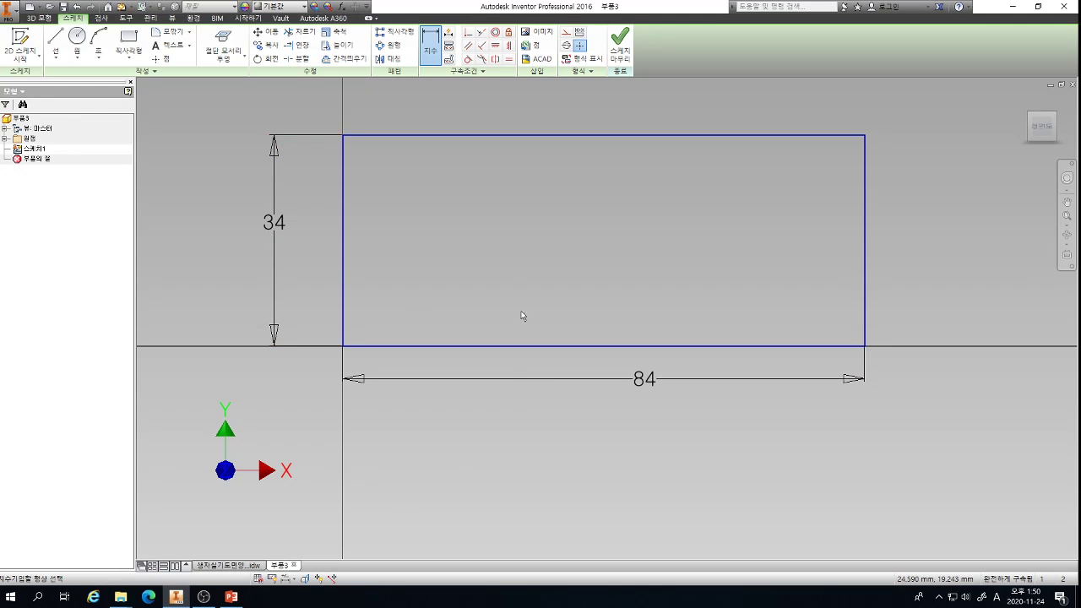
key(e)
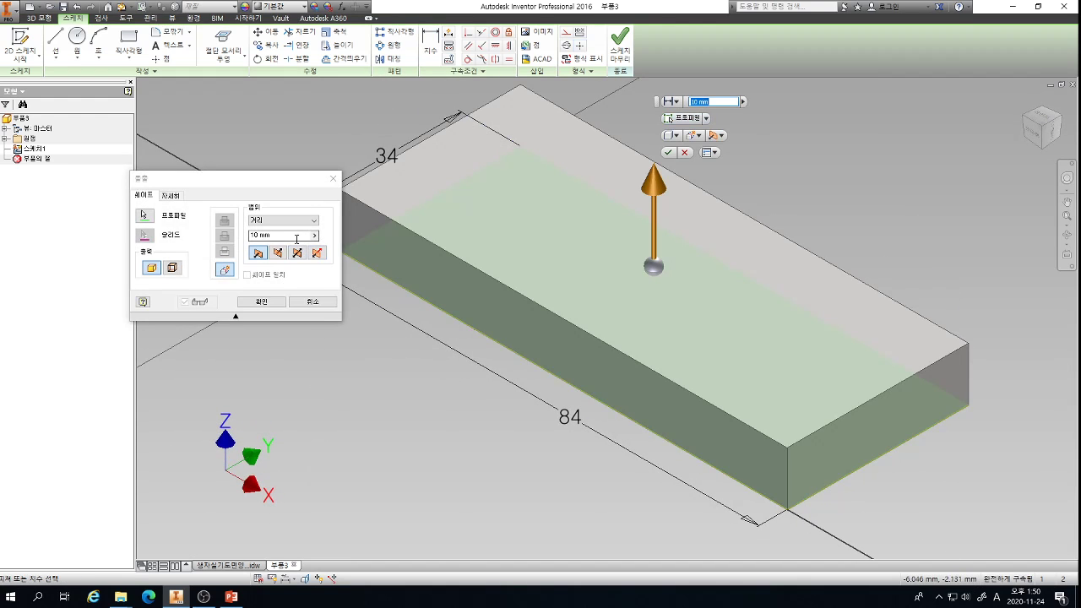
text(7)
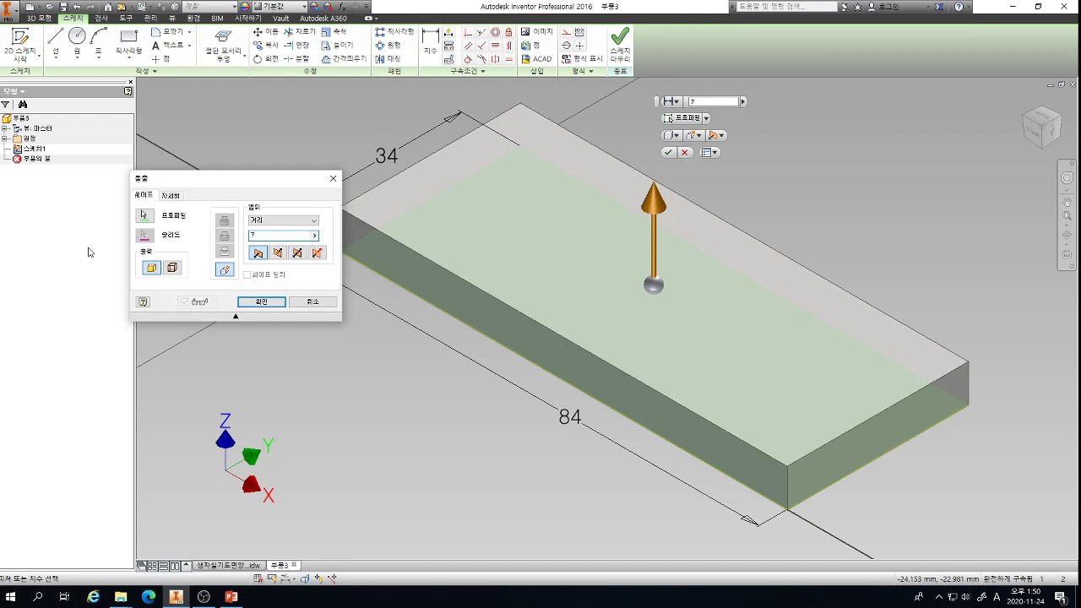
click(257, 304)
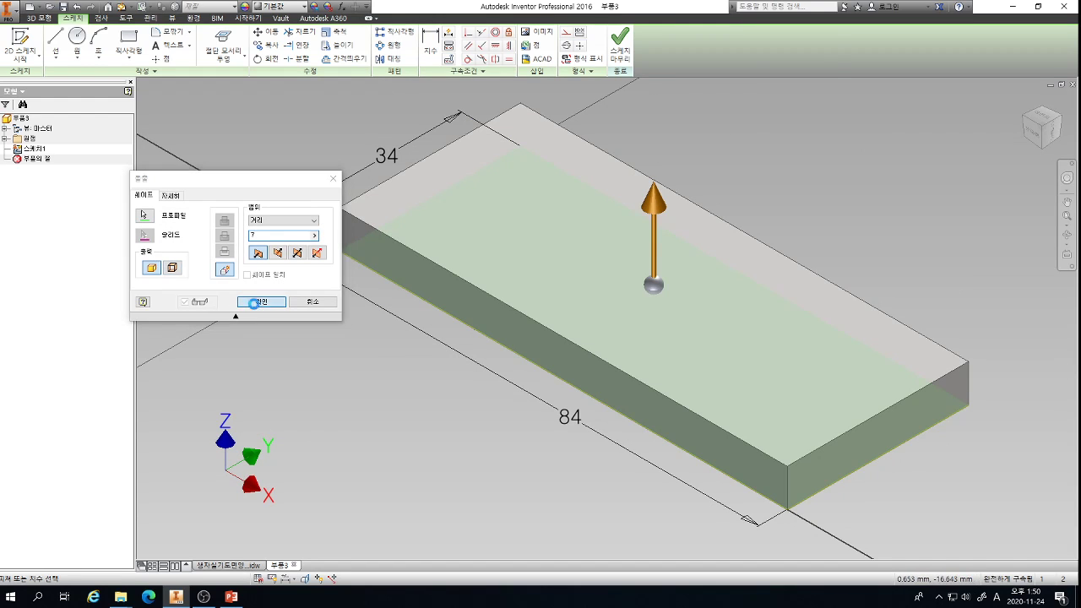
scroll(278, 343, up, 3)
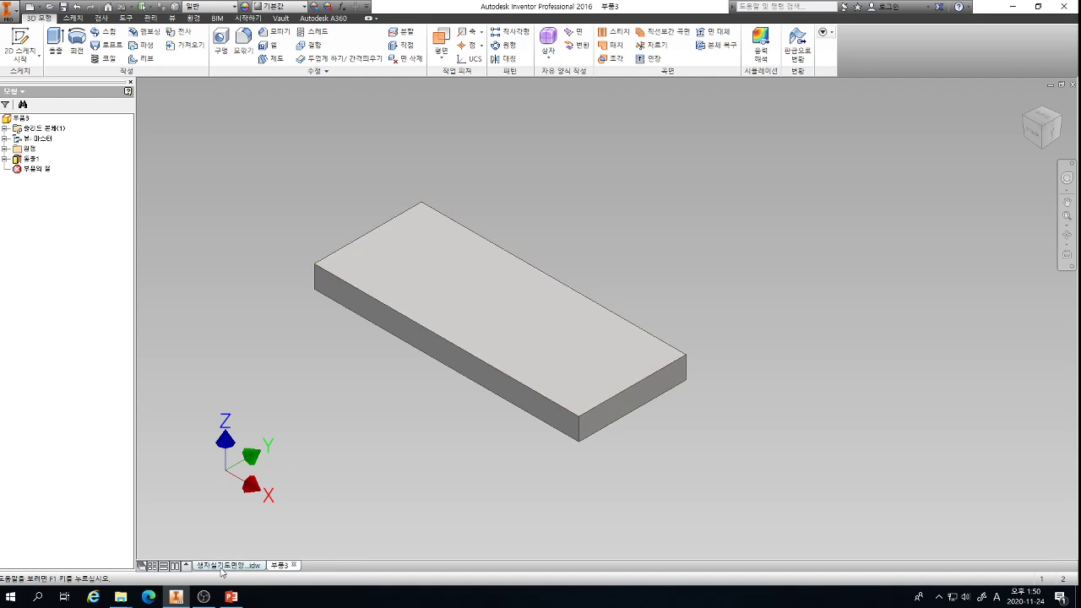
- Recheck the drawing in PowerPoint, return to Inventor and create a work plane midway between the plate's two short end faces
click(225, 599)
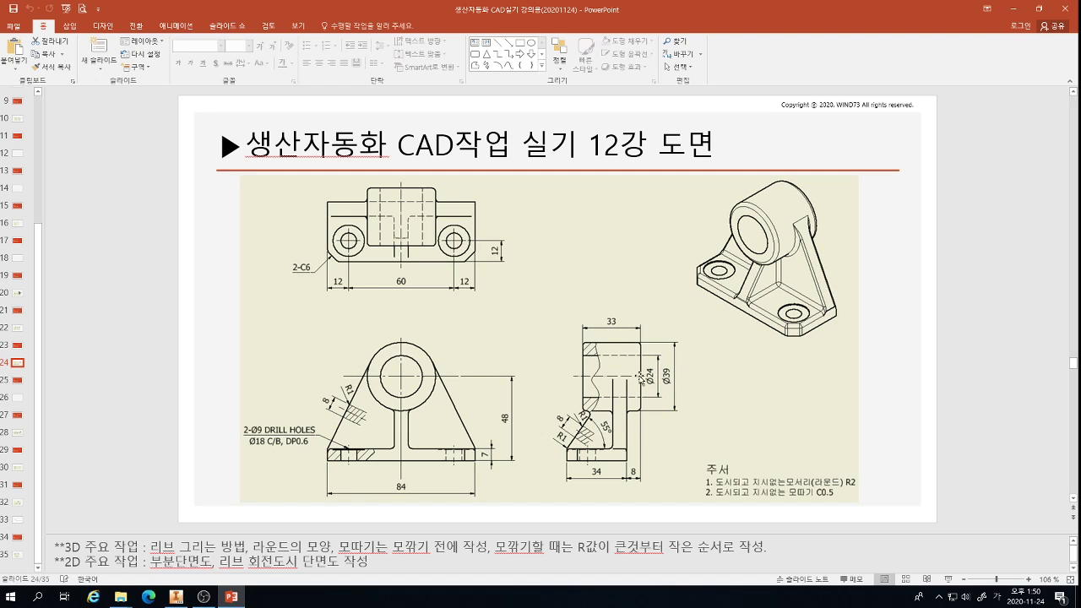
click(175, 596)
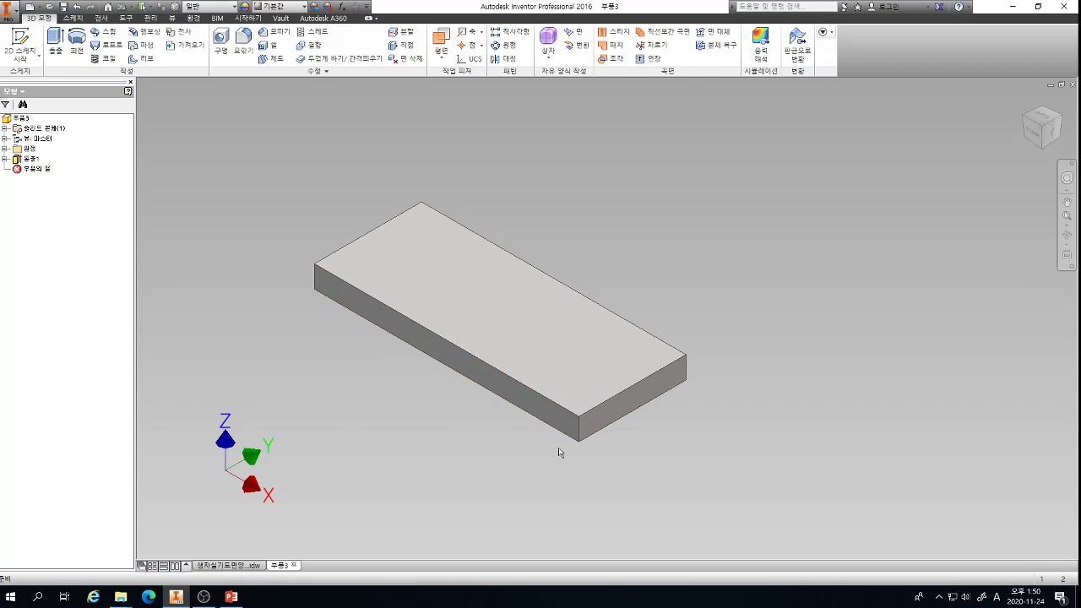
click(440, 40)
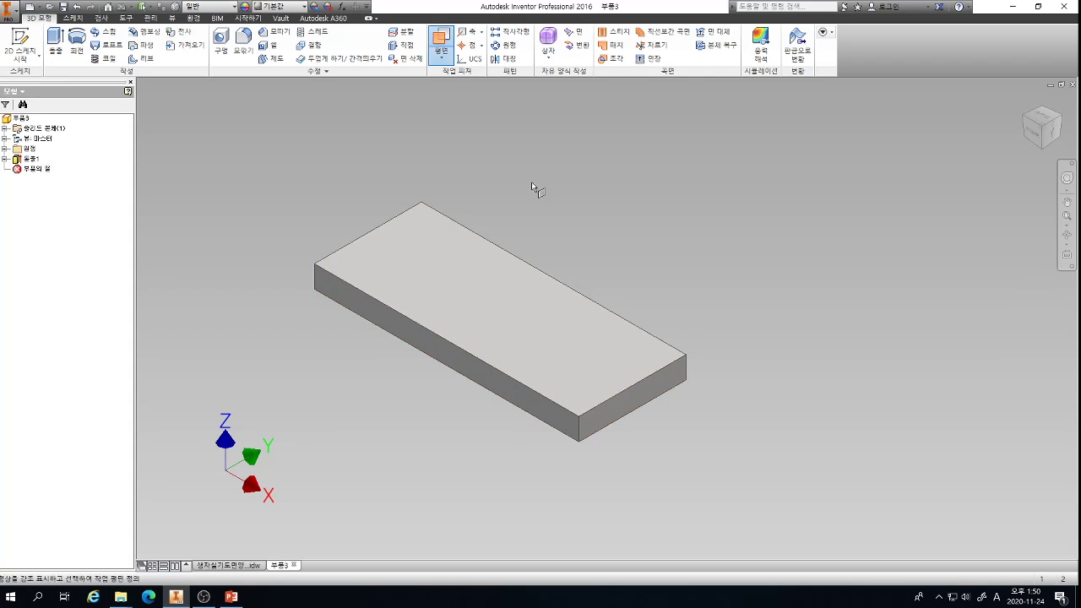
key(Escape)
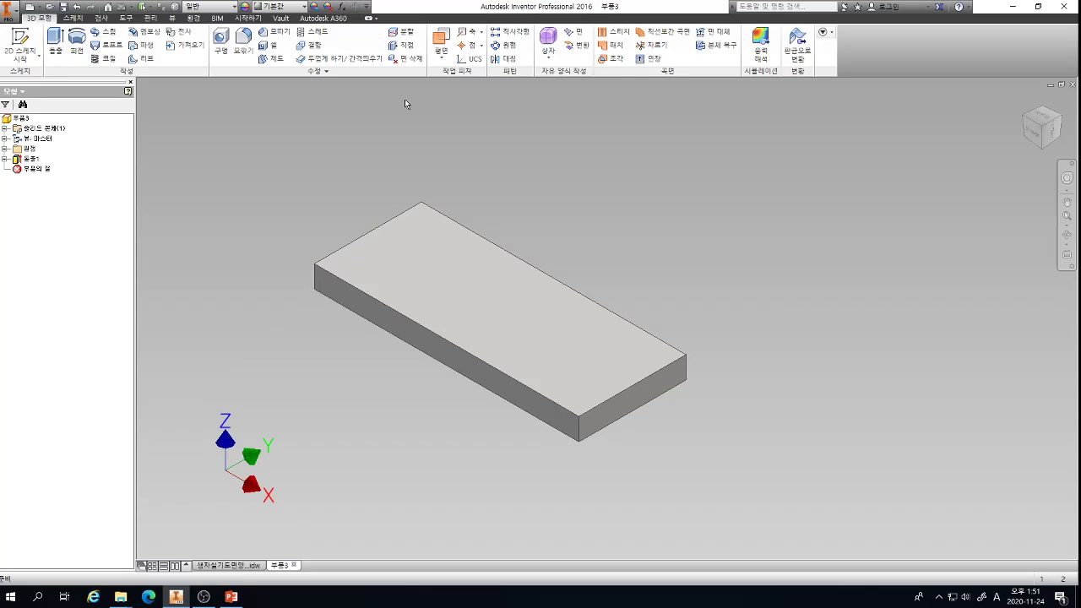
key(])
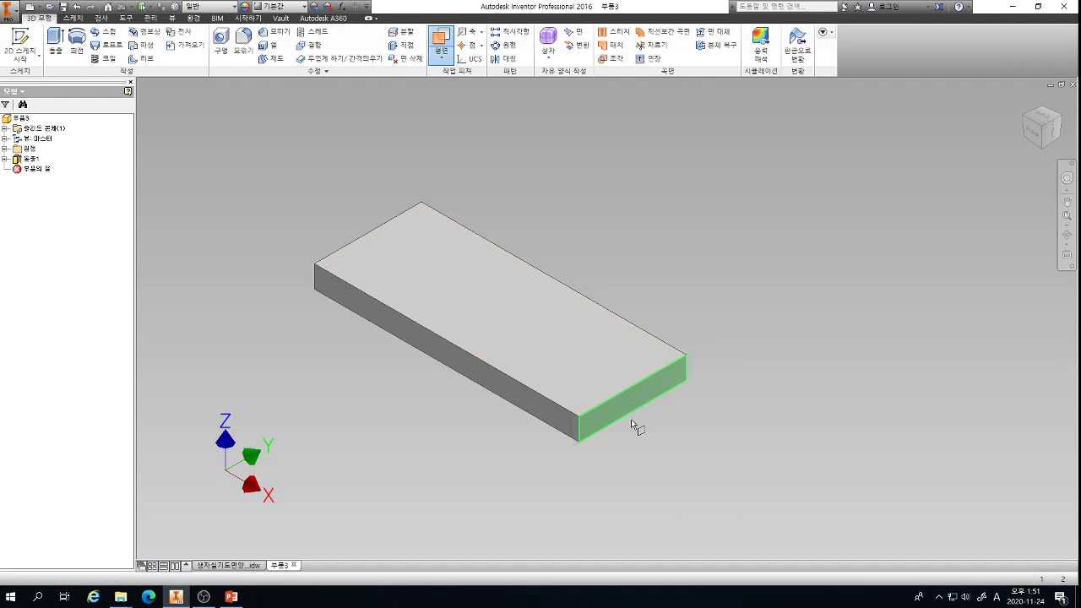
shift+middle_drag(535, 393, 521, 344)
click(522, 344)
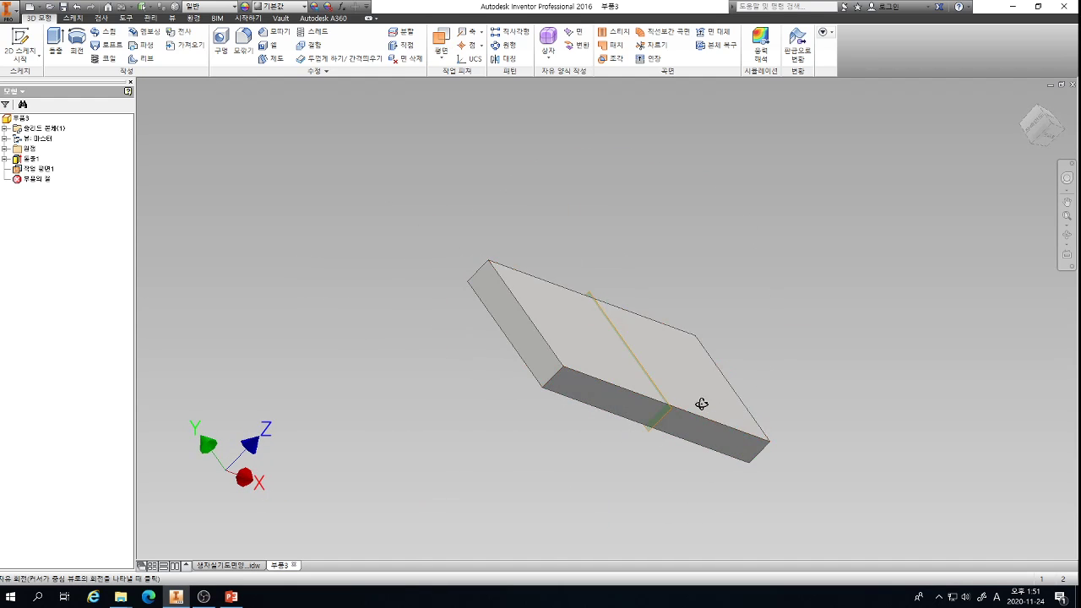
shift+middle_drag(700, 403, 667, 415)
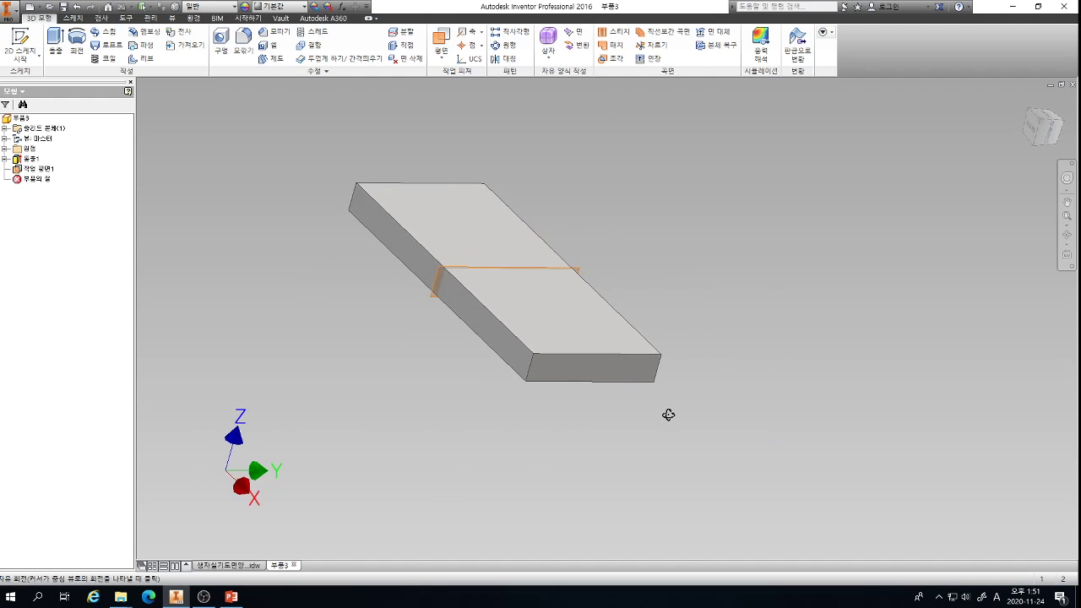
- Start a sketch on the mid-plane, slice the graphics and project the plate's cut edges
scroll(448, 277, down, 3)
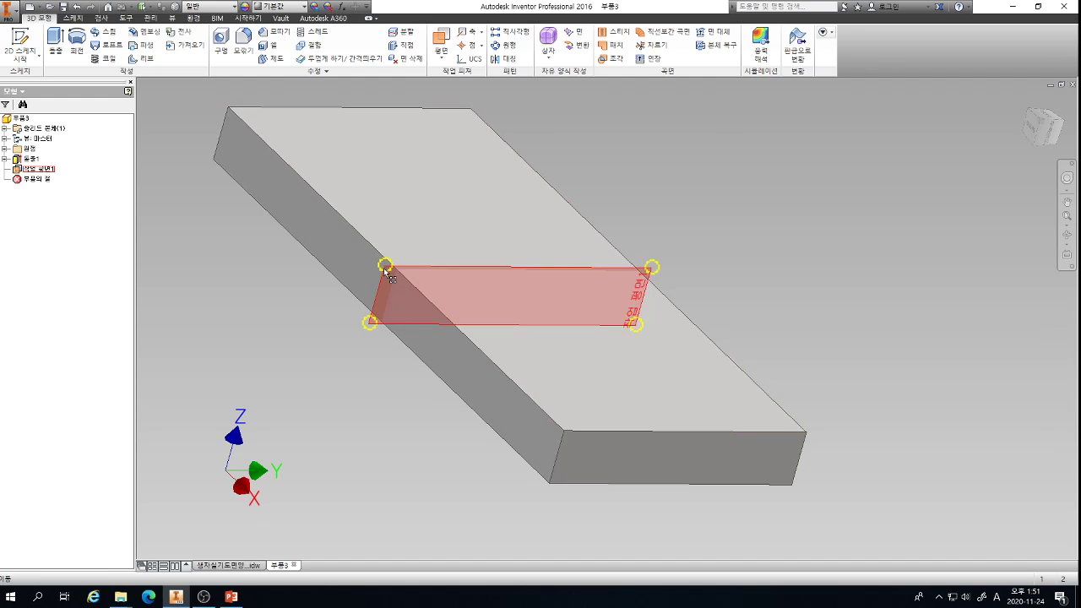
scroll(386, 270, down, 2)
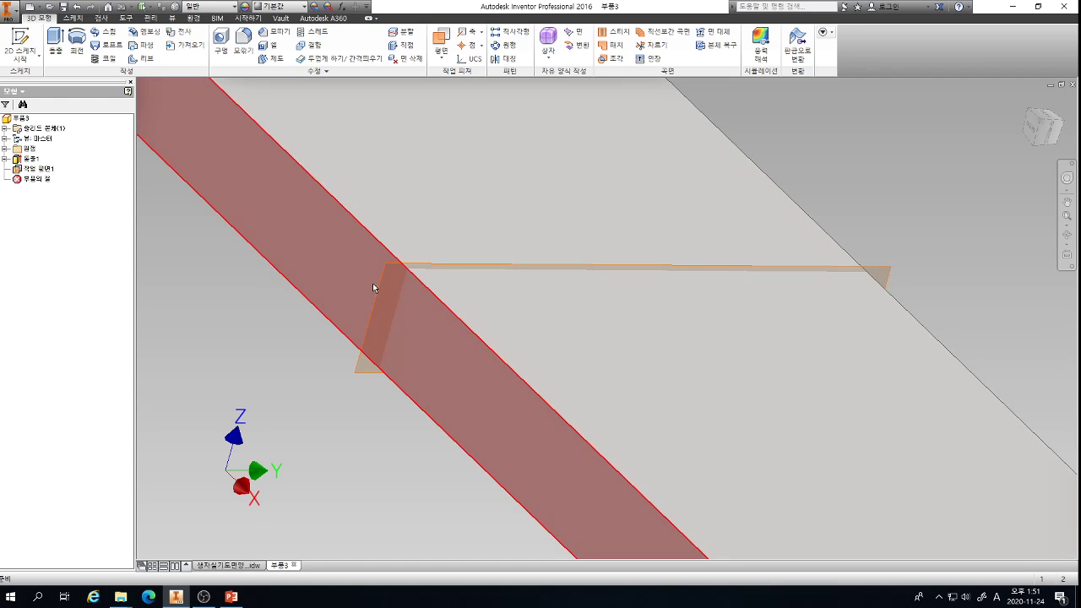
key(s)
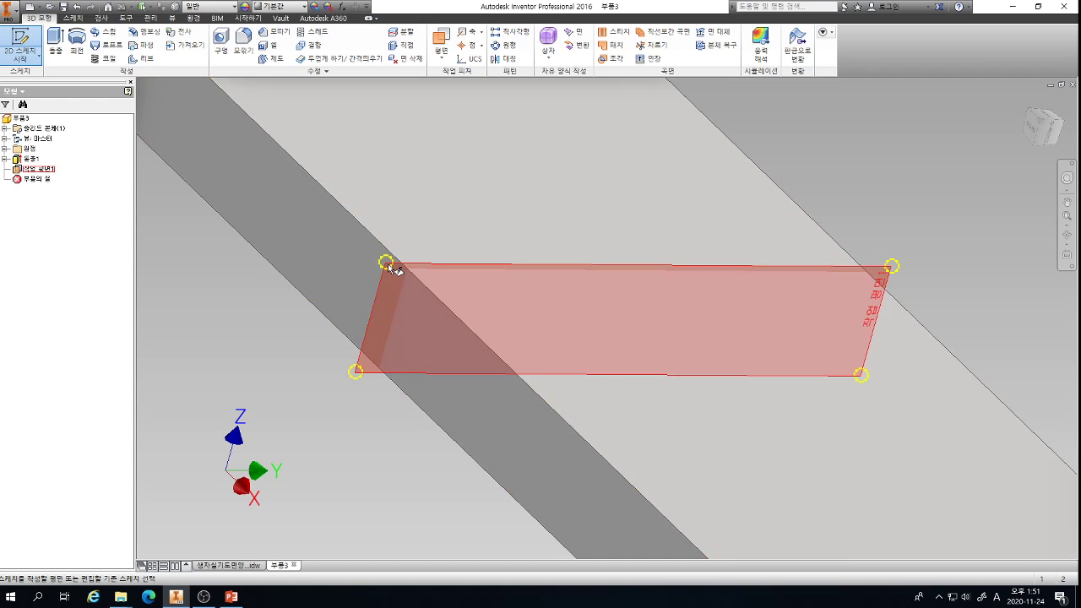
click(388, 267)
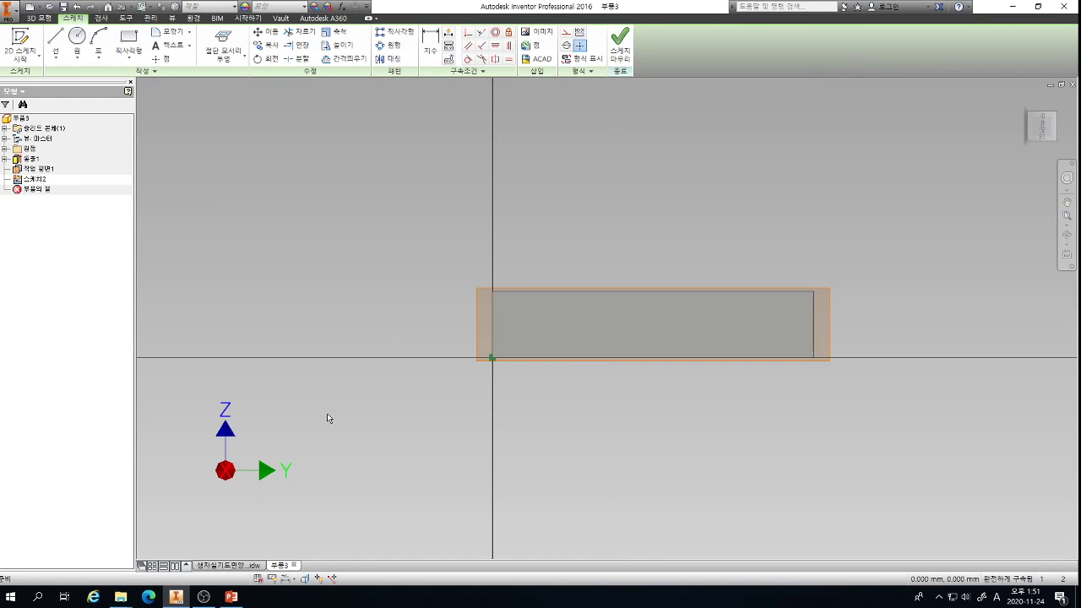
key(F7)
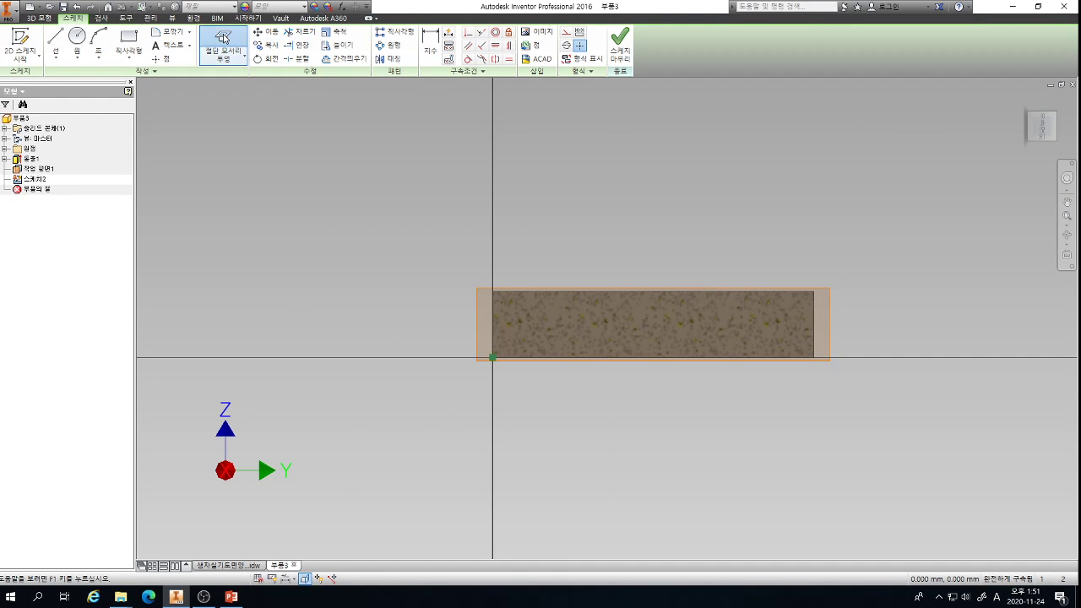
click(223, 37)
middle_drag(675, 234, 430, 278)
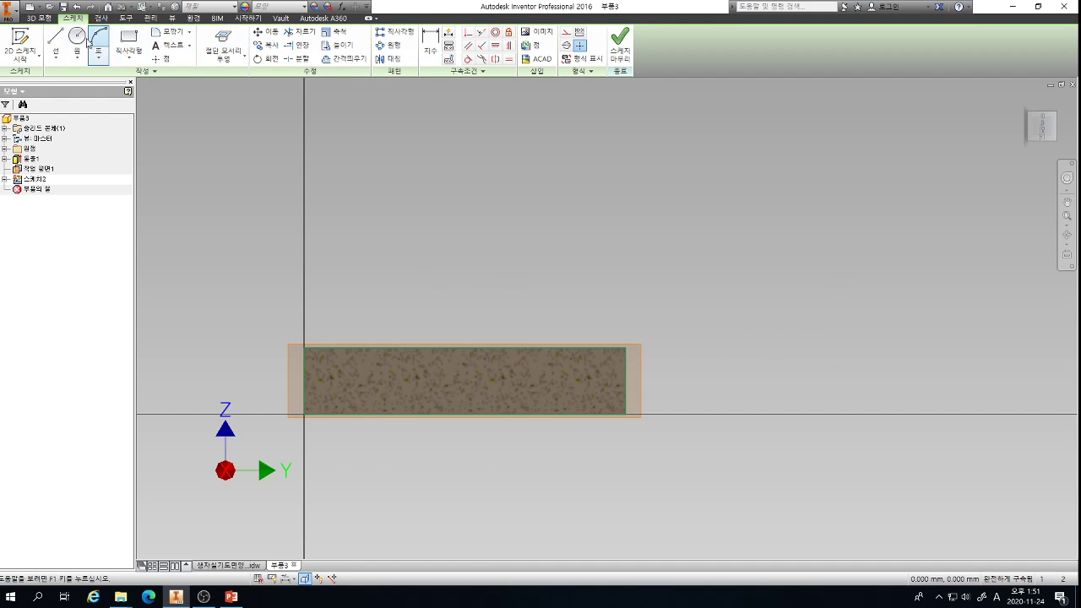
- Sketch a horizontal line above the plate section, extending past both of its ends
click(56, 43)
click(280, 210)
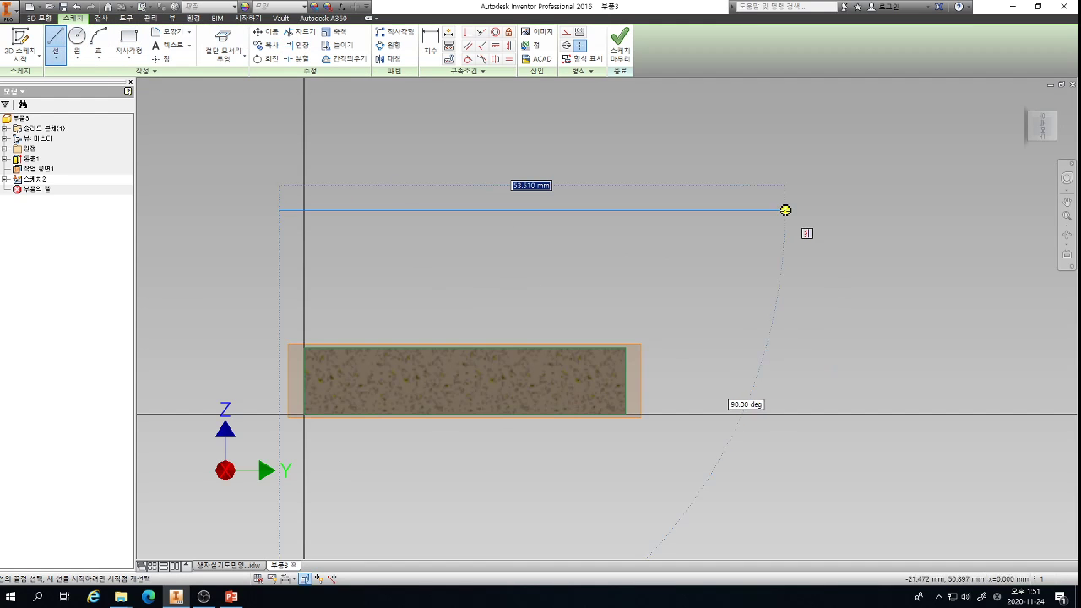
double_click(716, 210)
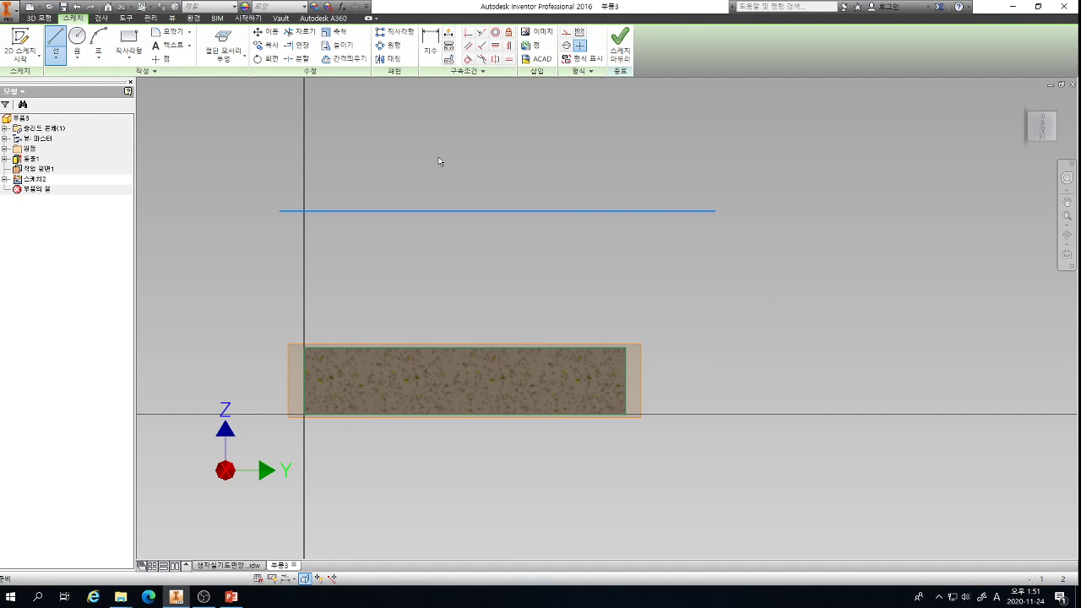
- Sketch a wide, low rectangle above the horizontal line without touching it
click(125, 50)
click(439, 107)
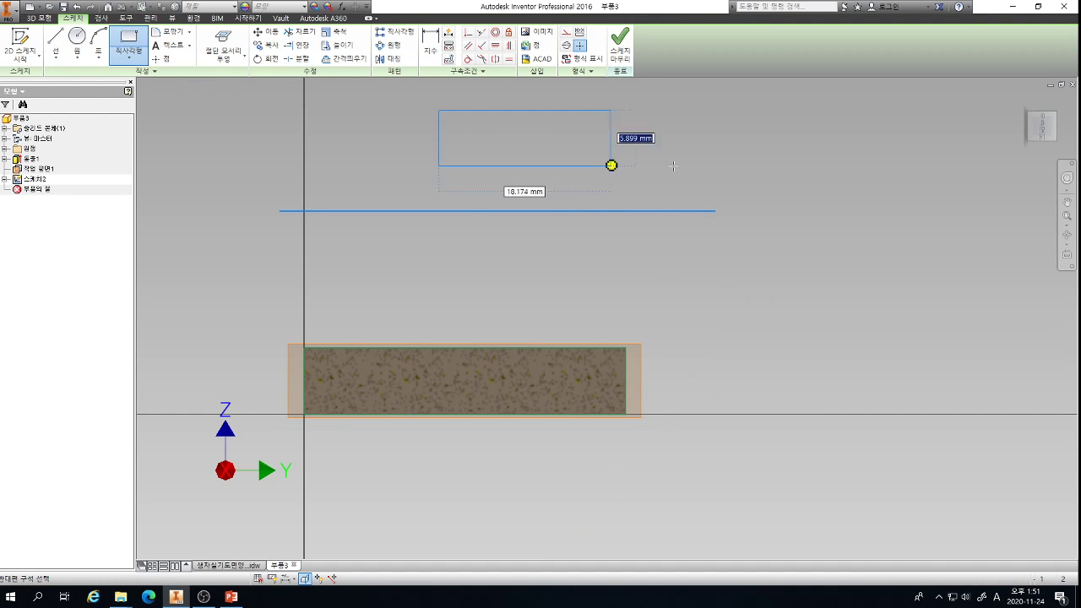
click(674, 165)
key(Escape)
scroll(589, 125, up, 3)
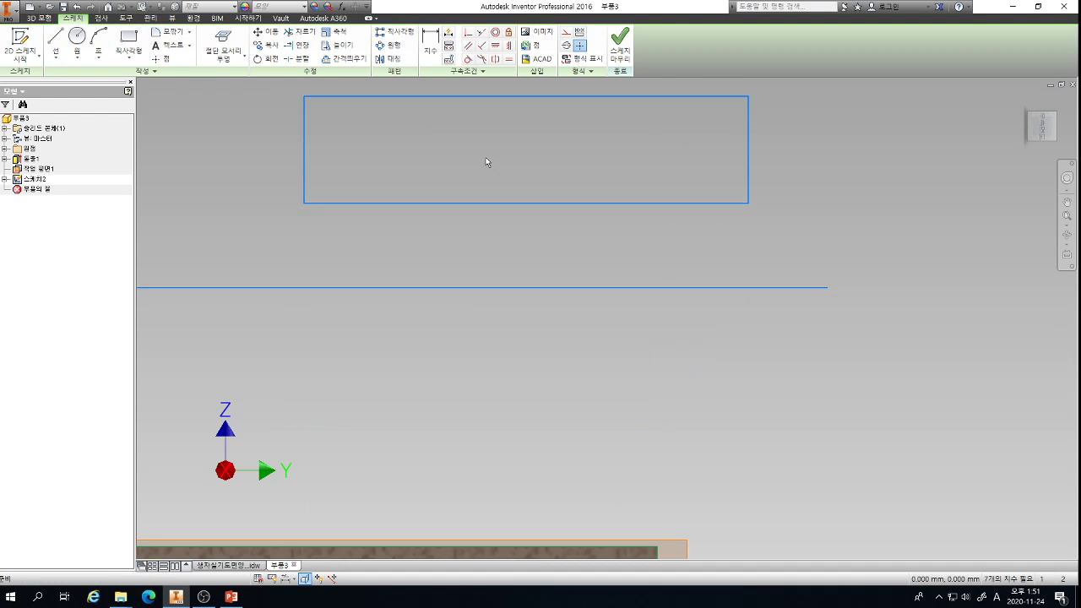
scroll(425, 199, down, 3)
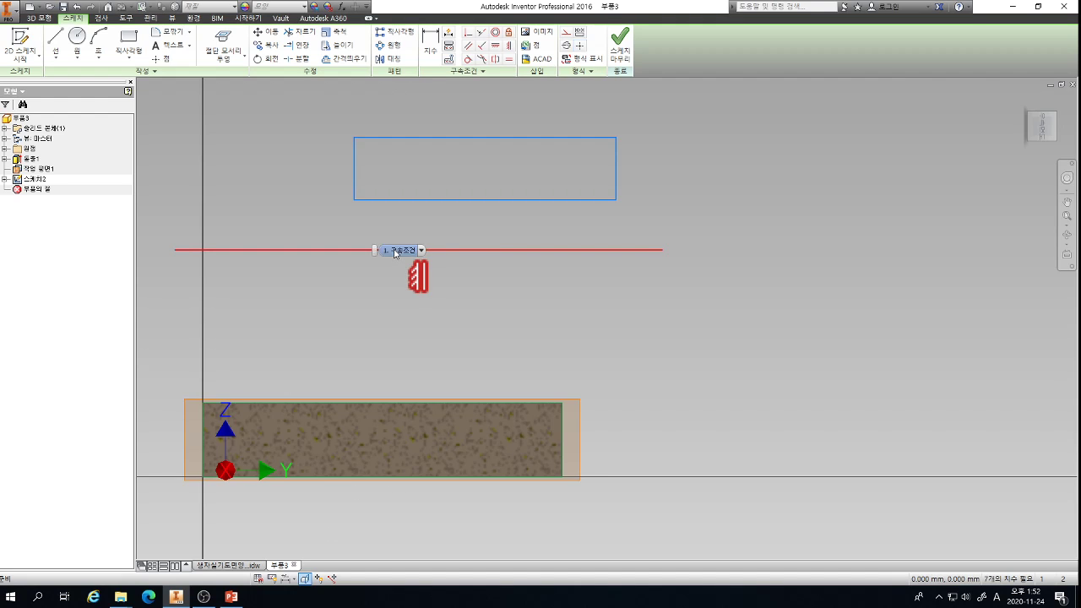
- Dimension the horizontal line's height from the base line of the plate and set it to 48 mm
click(394, 251)
scroll(536, 479, up, 5)
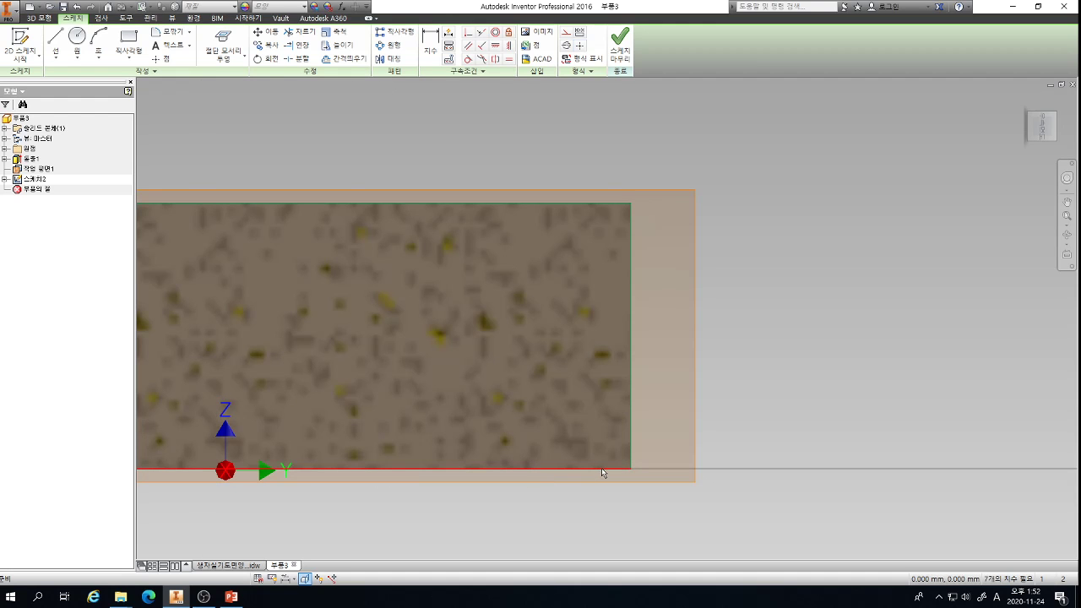
key(d)
scroll(602, 470, down, 4)
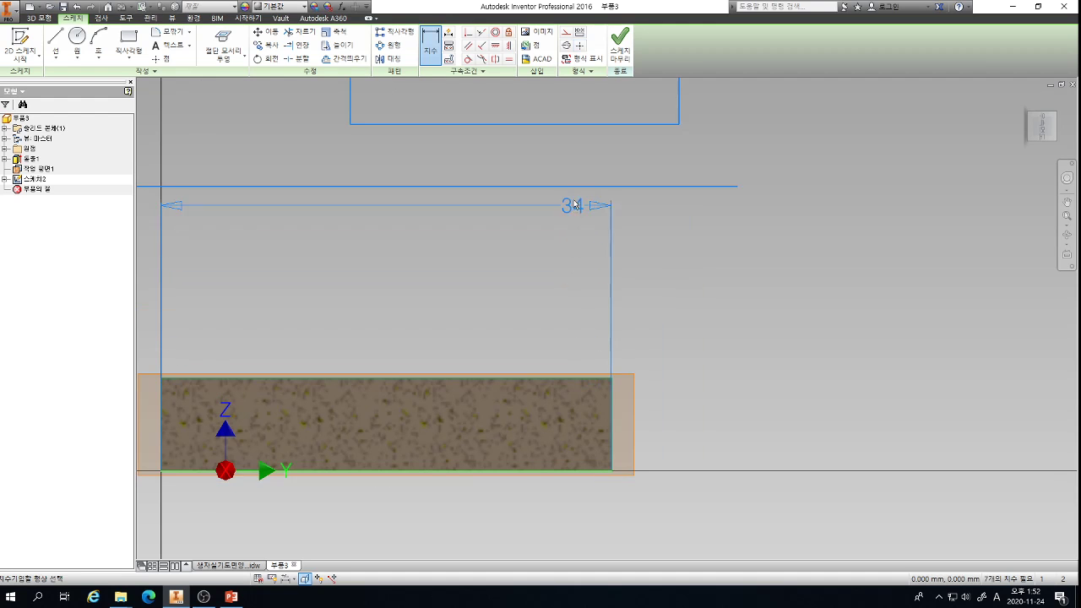
click(570, 187)
click(761, 471)
click(781, 338)
text(48)
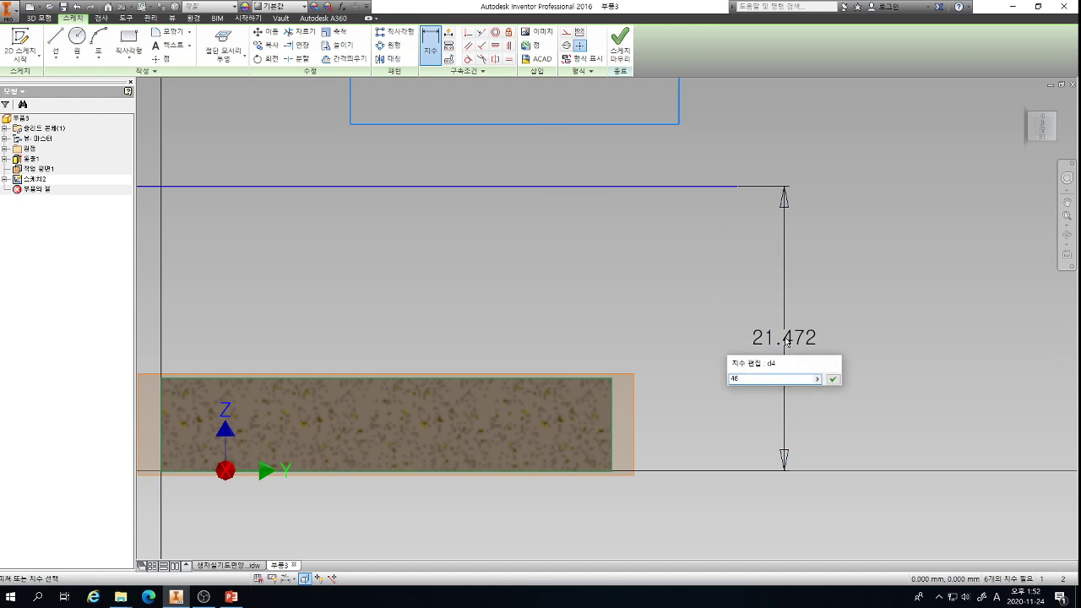
key(Return)
- Select the whole small rectangle and move it to just above the horizontal line
scroll(475, 452, down, 3)
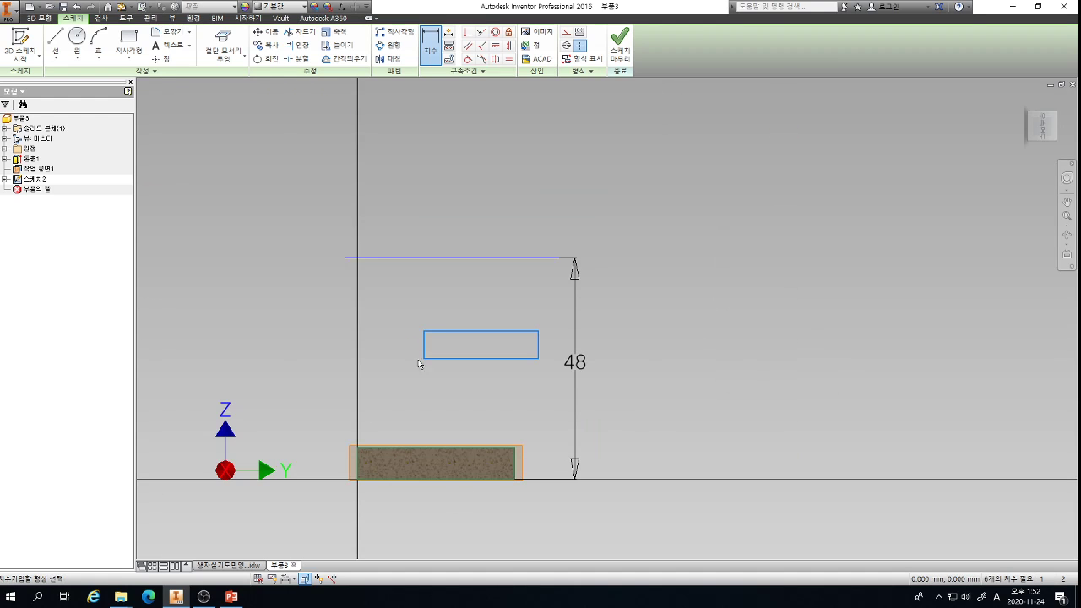
key(Escape)
drag(386, 314, 550, 380)
drag(514, 332, 507, 188)
scroll(480, 164, up, 2)
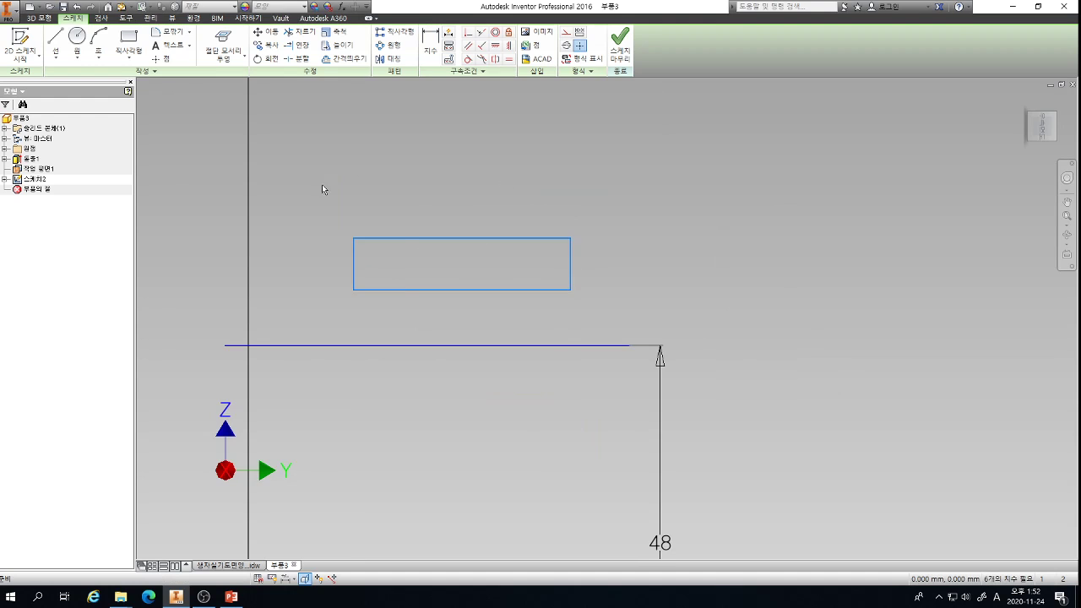
- Reselect the whole rectangle and shift it slightly closer to the horizontal line
drag(321, 189, 650, 342)
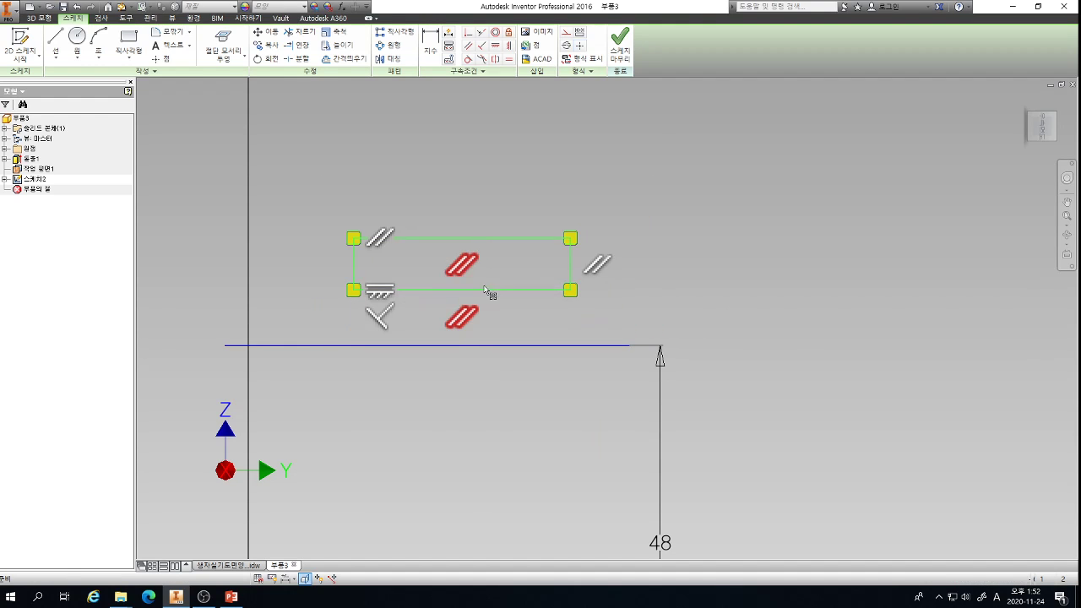
drag(485, 288, 484, 410)
click(470, 237)
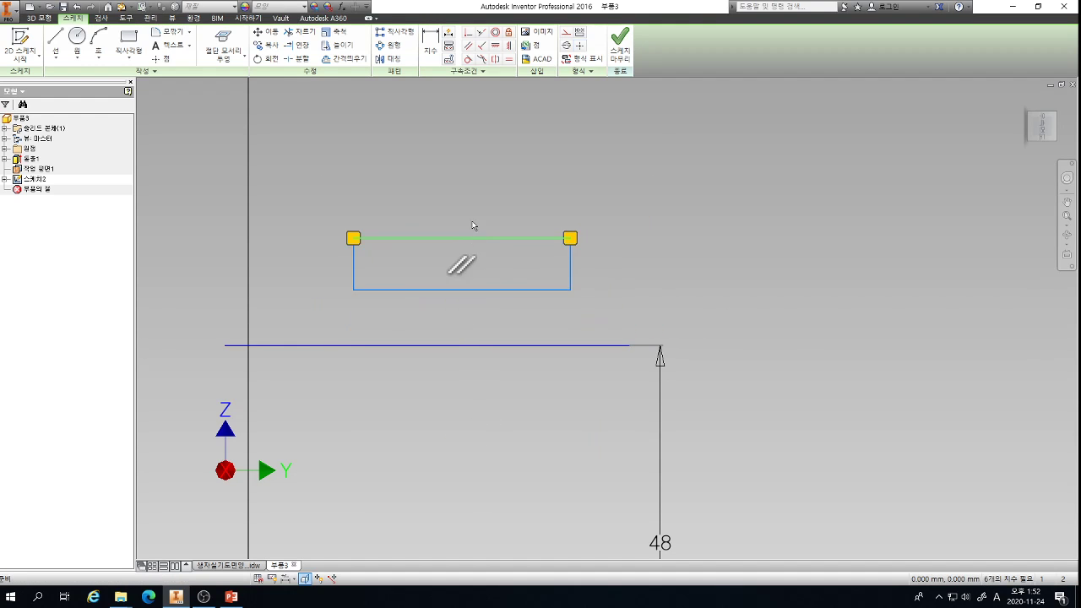
drag(301, 195, 634, 331)
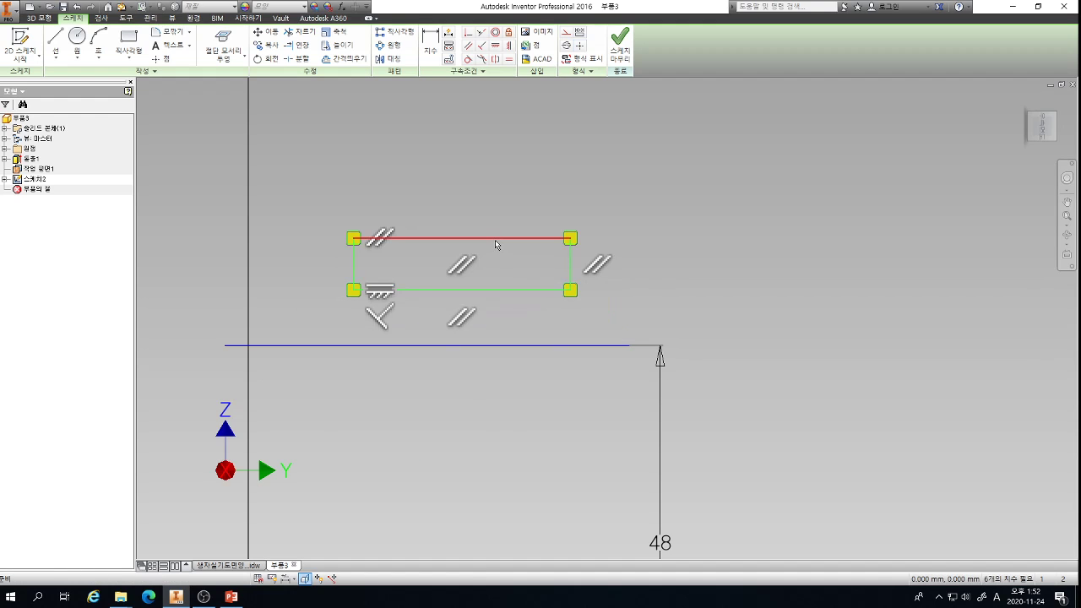
mouse_move(495, 240)
mouse_down()
mouse_move(478, 119)
mouse_move(572, 239)
mouse_move(474, 201)
mouse_move(500, 245)
mouse_up()
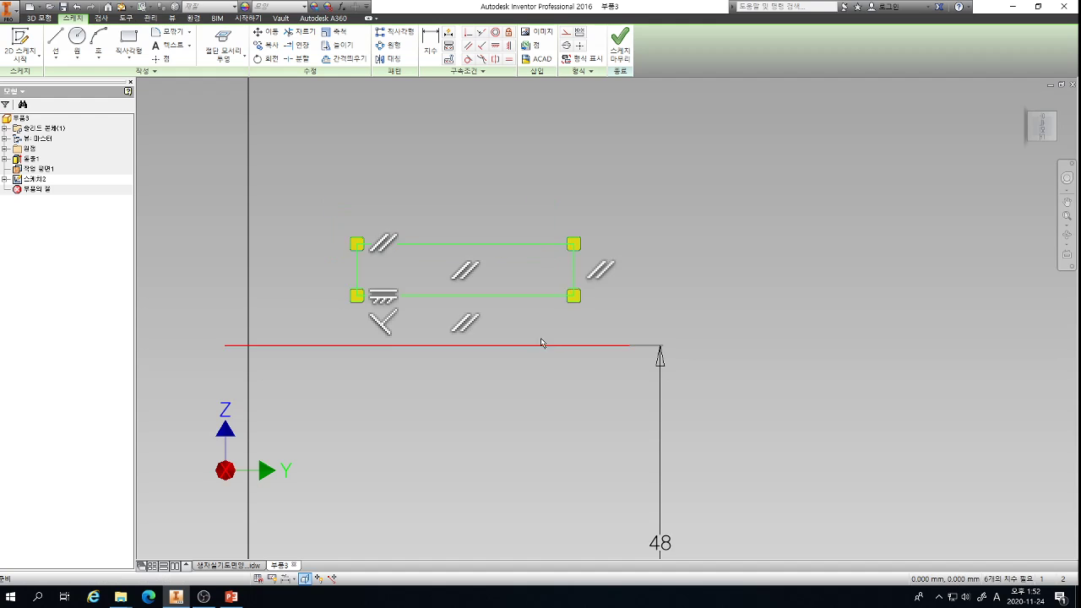
- Convert the horizontal line above the plate section into a centerline
scroll(490, 278, up, 5)
scroll(485, 365, down, 3)
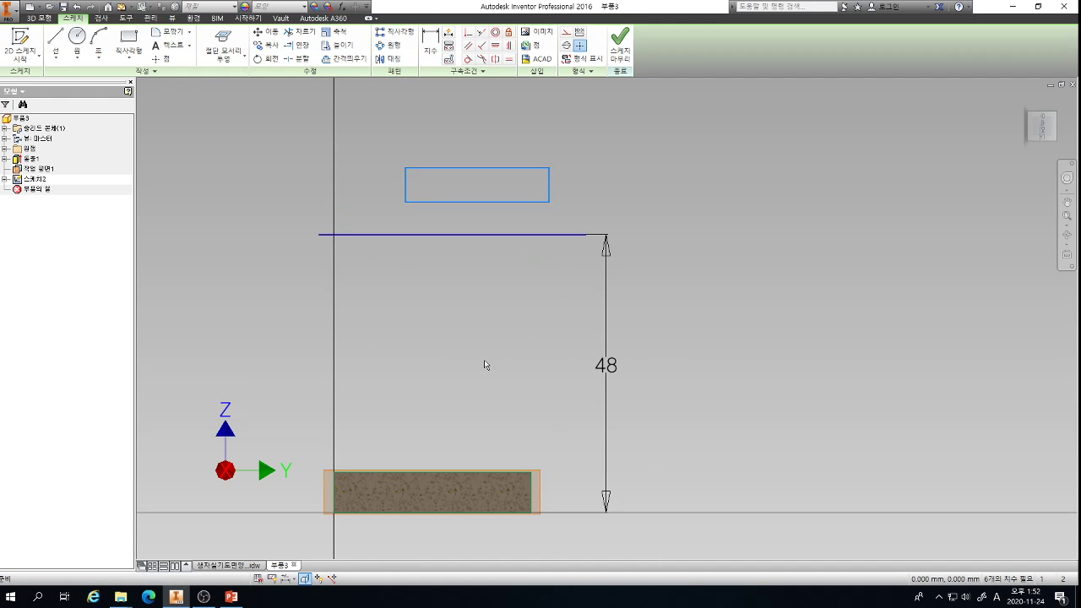
click(508, 236)
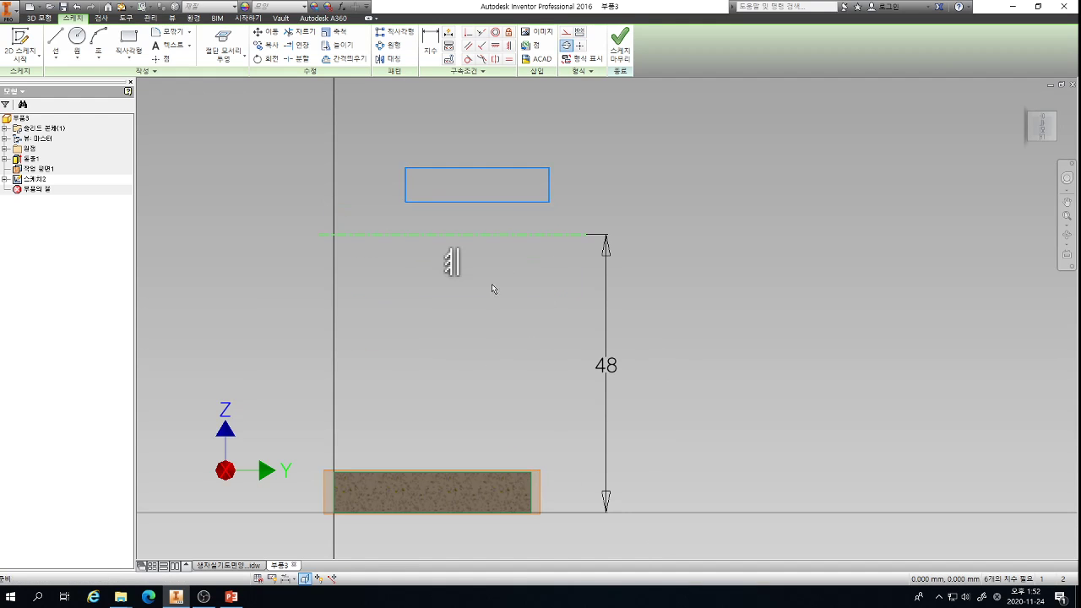
click(580, 45)
- Check the boss length in the PowerPoint drawing, return to Inventor and dimension the rectangle's width as 33 mm
click(231, 597)
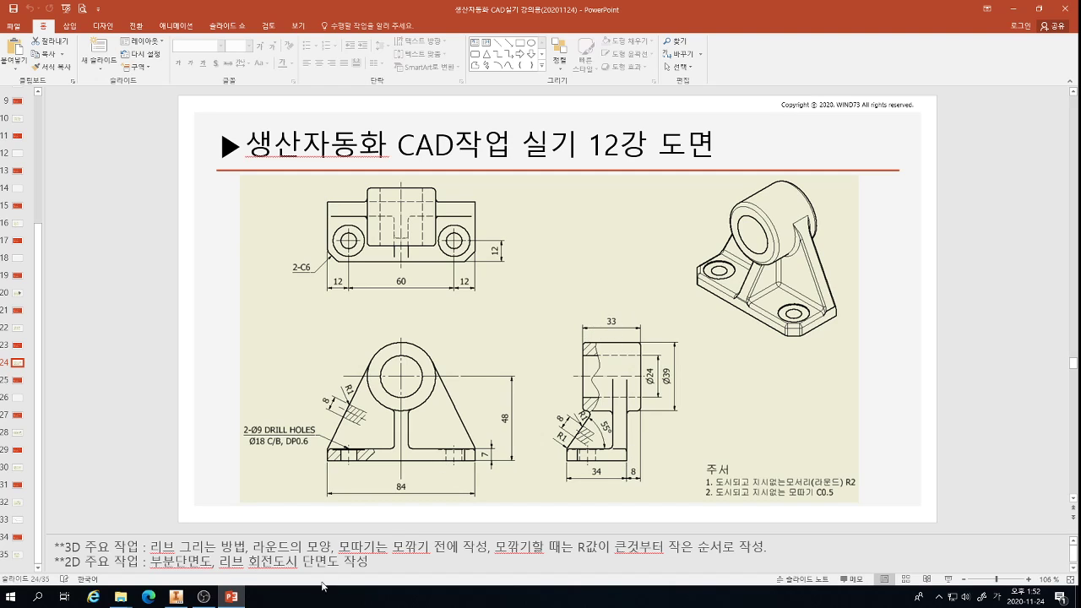
click(176, 596)
key(d)
click(468, 168)
click(463, 144)
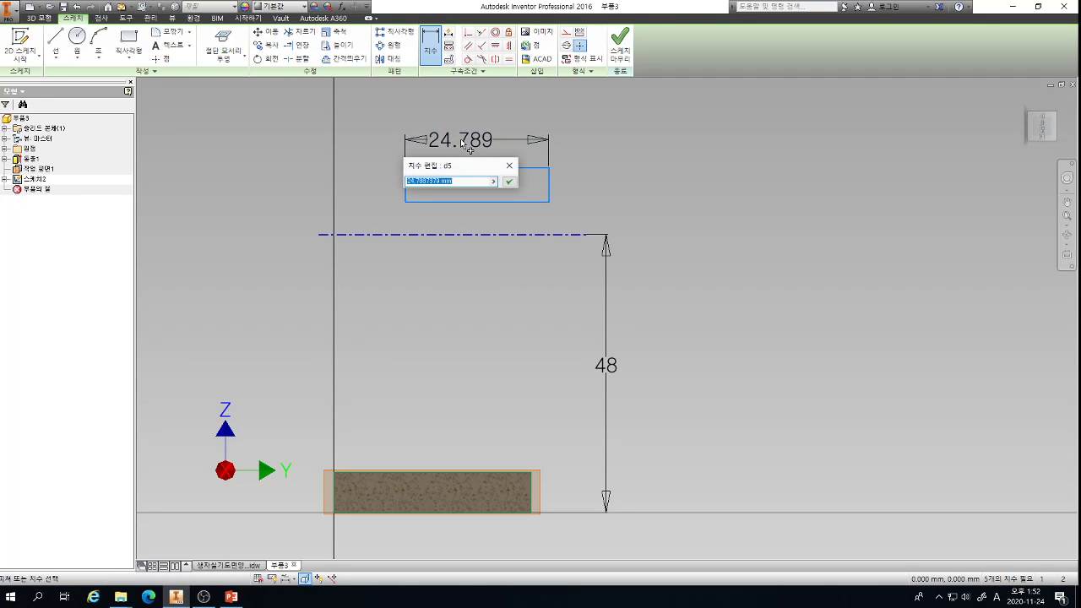
text(33)
key(Return)
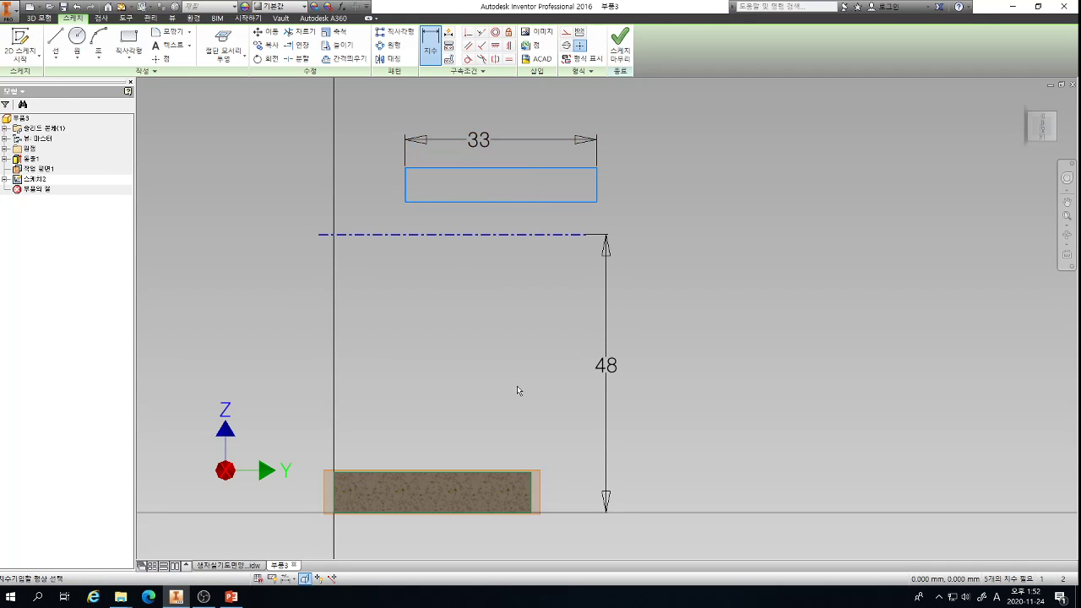
- Dimension the horizontal offset between the plate section's +Y end and the rectangle's +Y edge as 8 mm
click(530, 492)
click(597, 189)
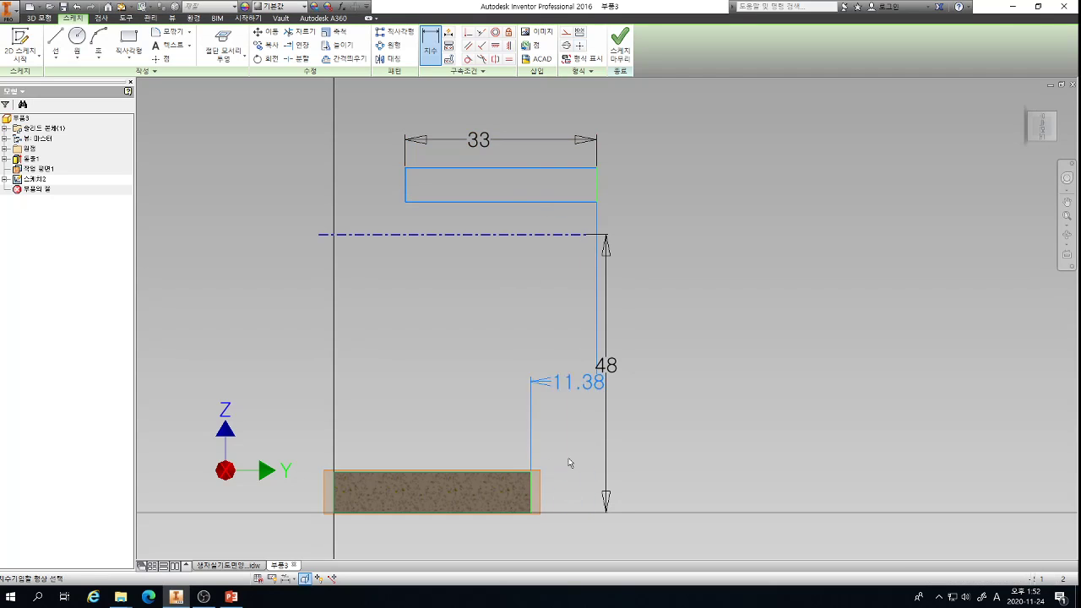
click(569, 540)
text(8)
key(Return)
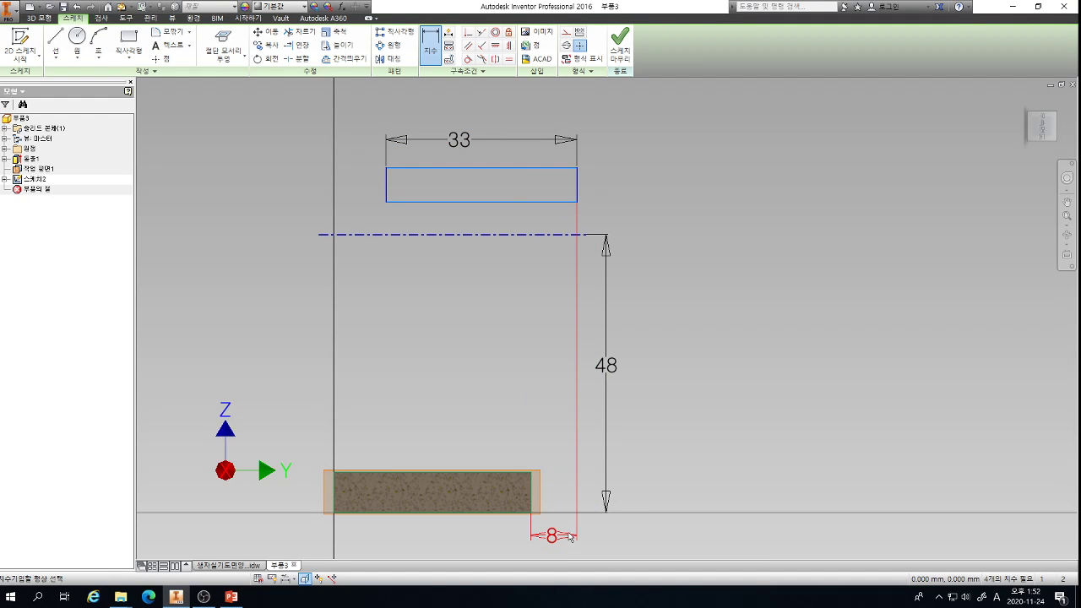
key(Escape)
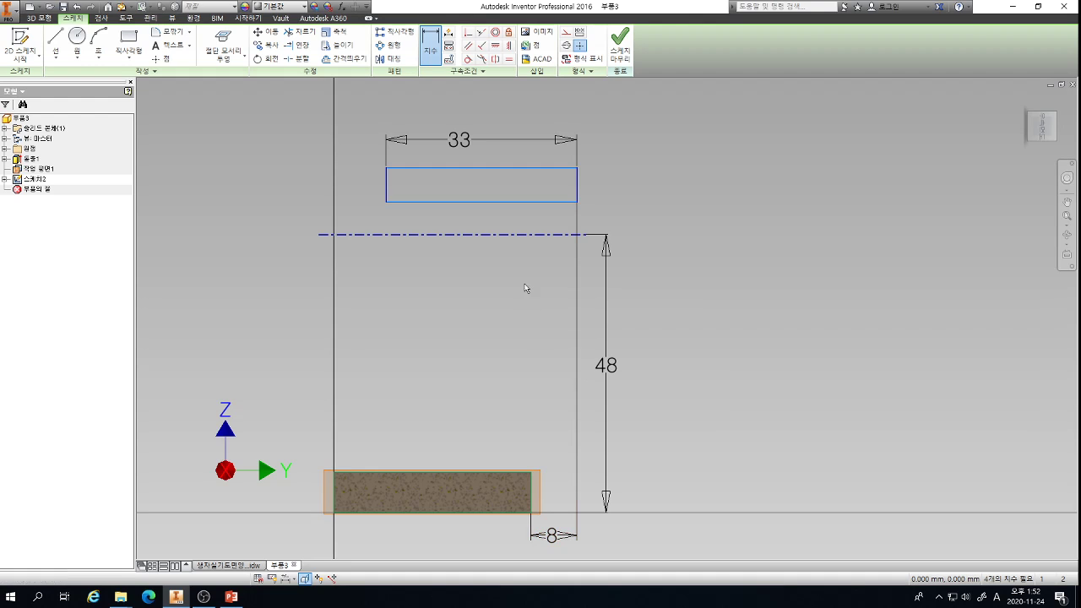
- Add a diameter dimension between the centerline and the rectangle's upper edge and set it to 39 mm
scroll(512, 173, up, 2)
scroll(510, 187, down, 3)
scroll(509, 186, down, 2)
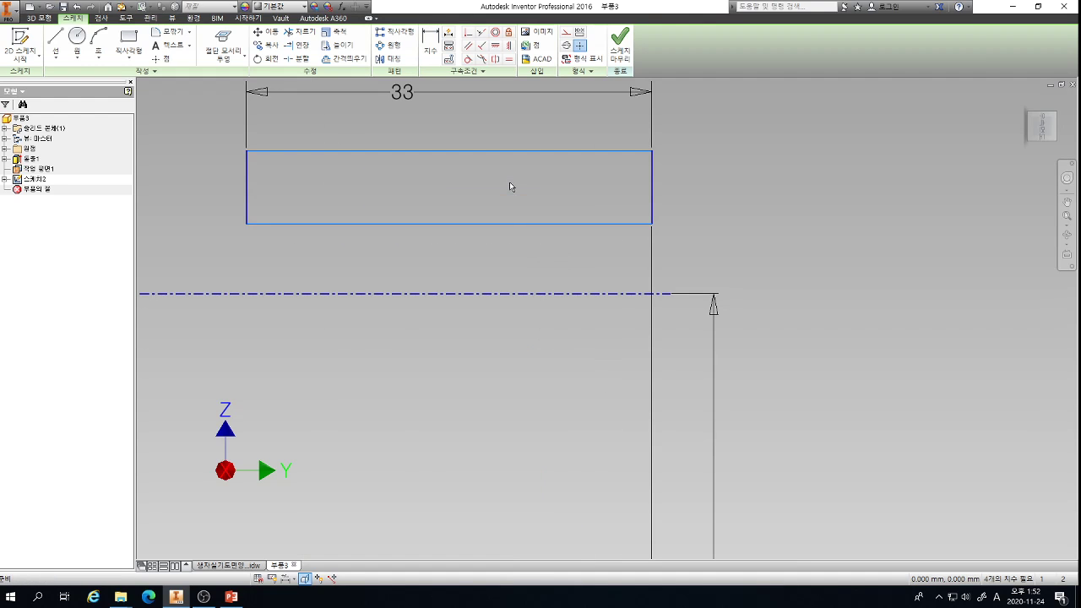
key(d)
click(492, 293)
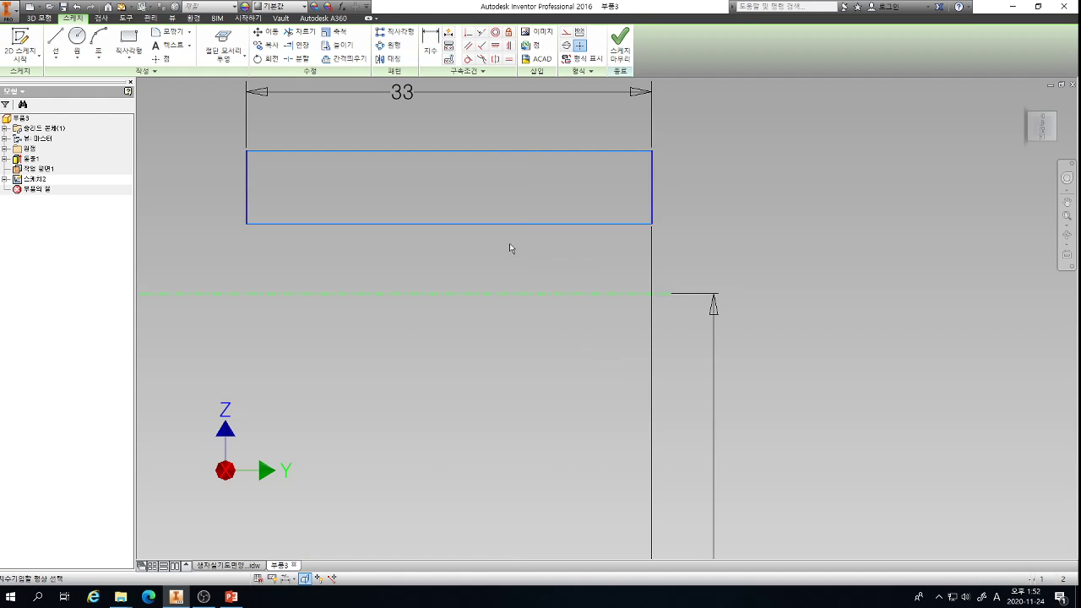
click(513, 153)
click(835, 254)
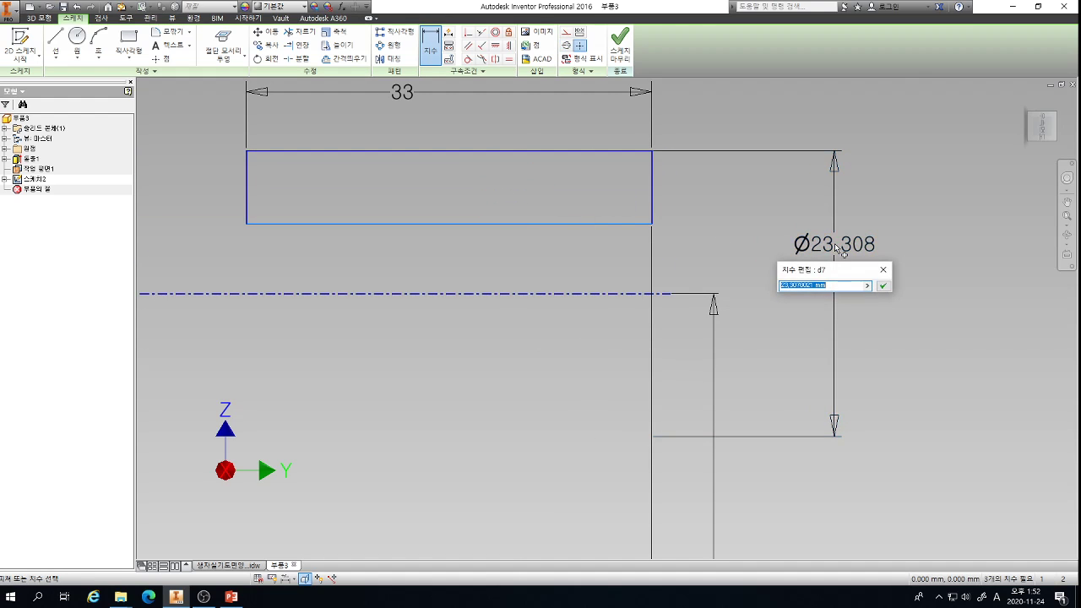
text(39)
key(Return)
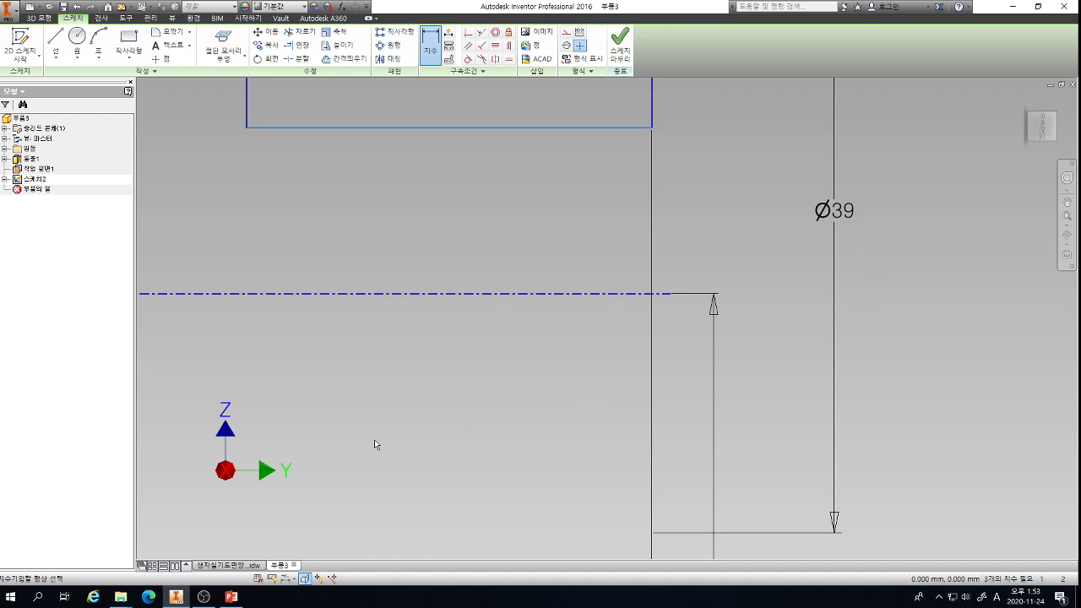
- Add a diameter dimension between the rectangle's lower edge and the centerline and set it to 24 mm
scroll(374, 439, up, 2)
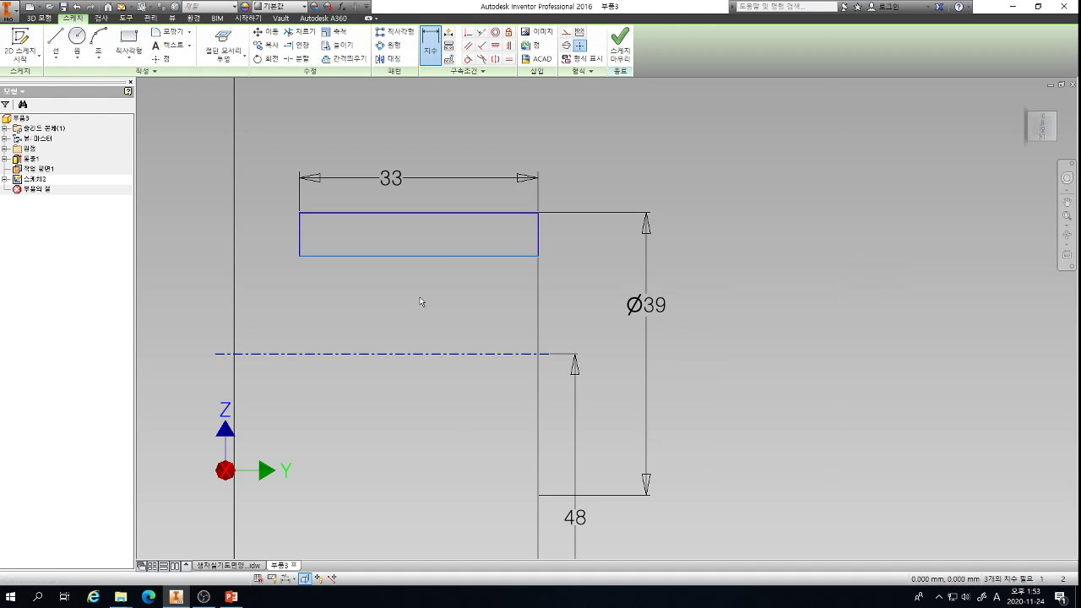
click(439, 256)
click(447, 353)
click(448, 335)
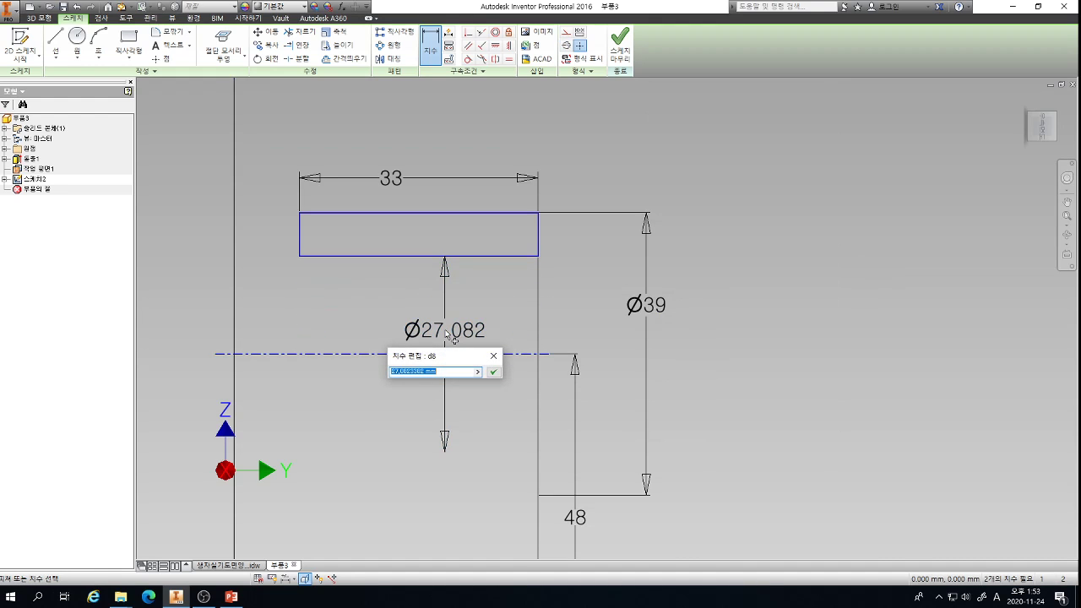
text(24)
key(Return)
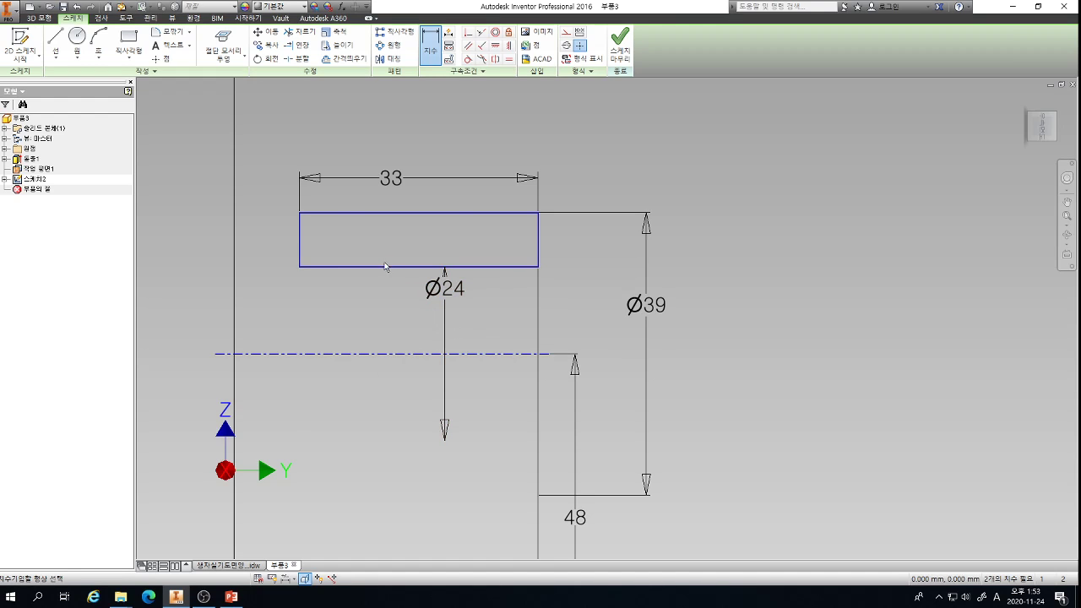
- Revolve the dimensioned rectangle a full turn around the centerline to form the hollow boss
scroll(384, 266, up, 3)
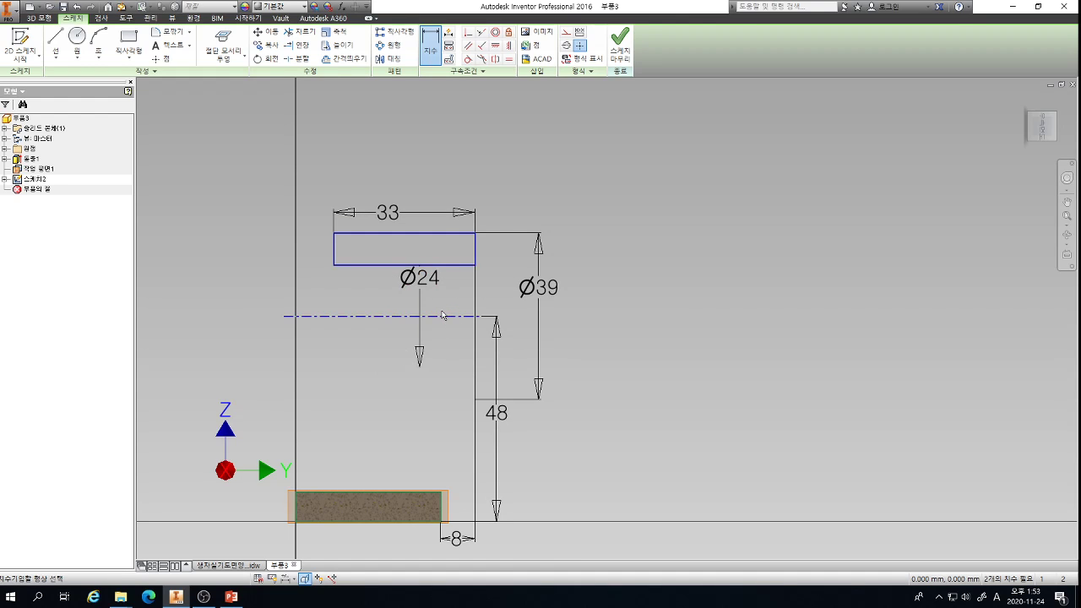
scroll(391, 252, down, 3)
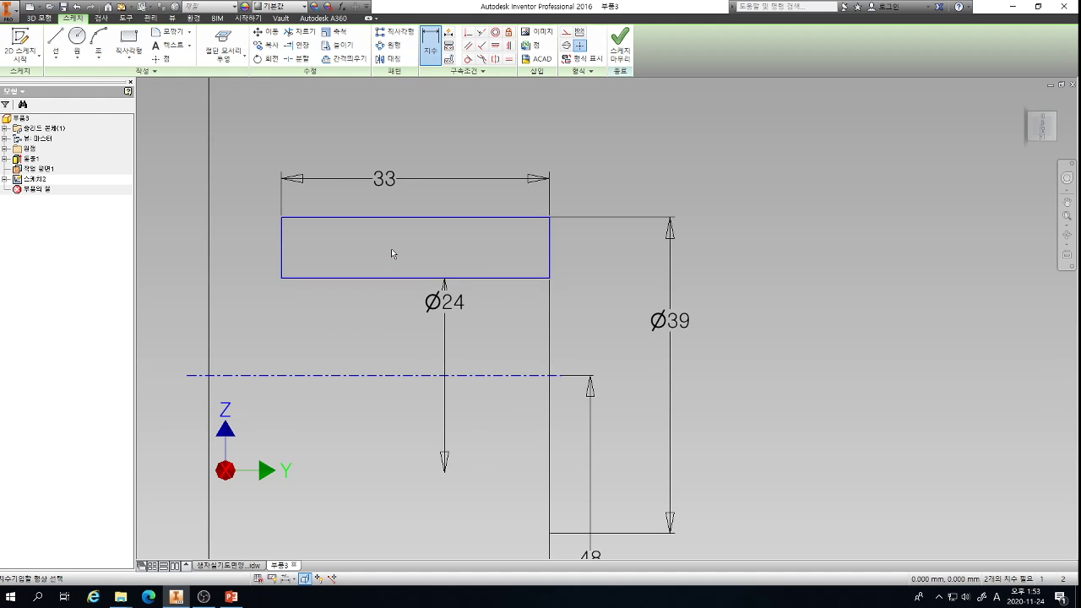
key(r)
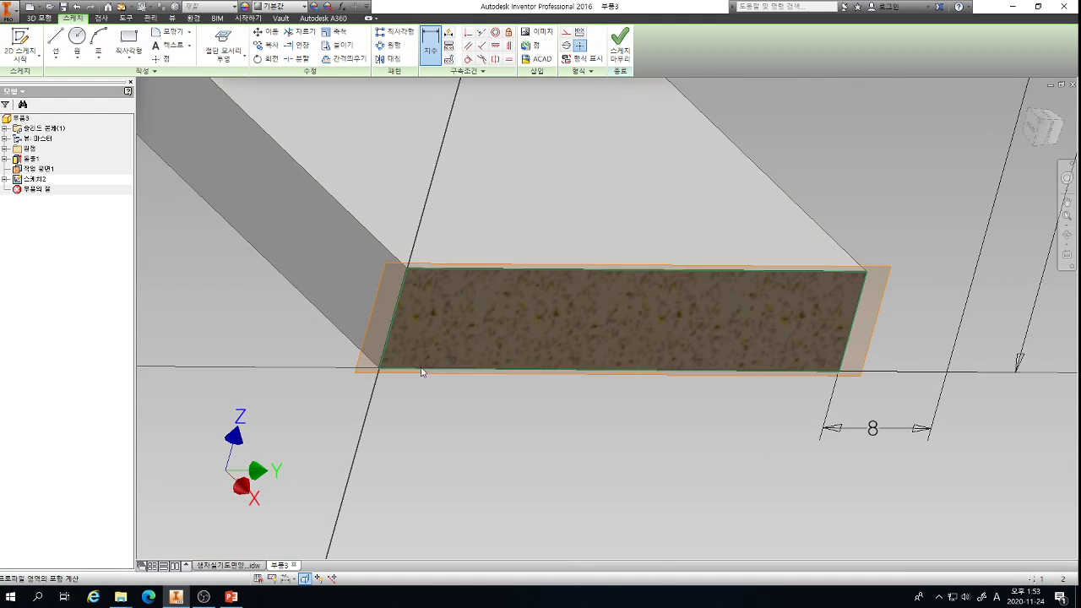
click(448, 296)
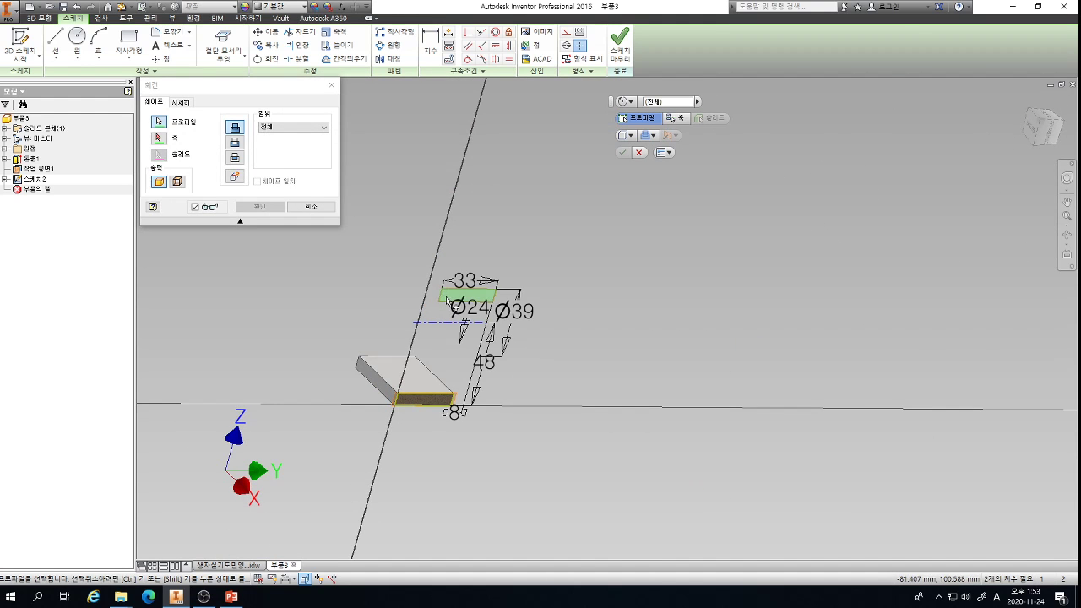
scroll(471, 289, down, 3)
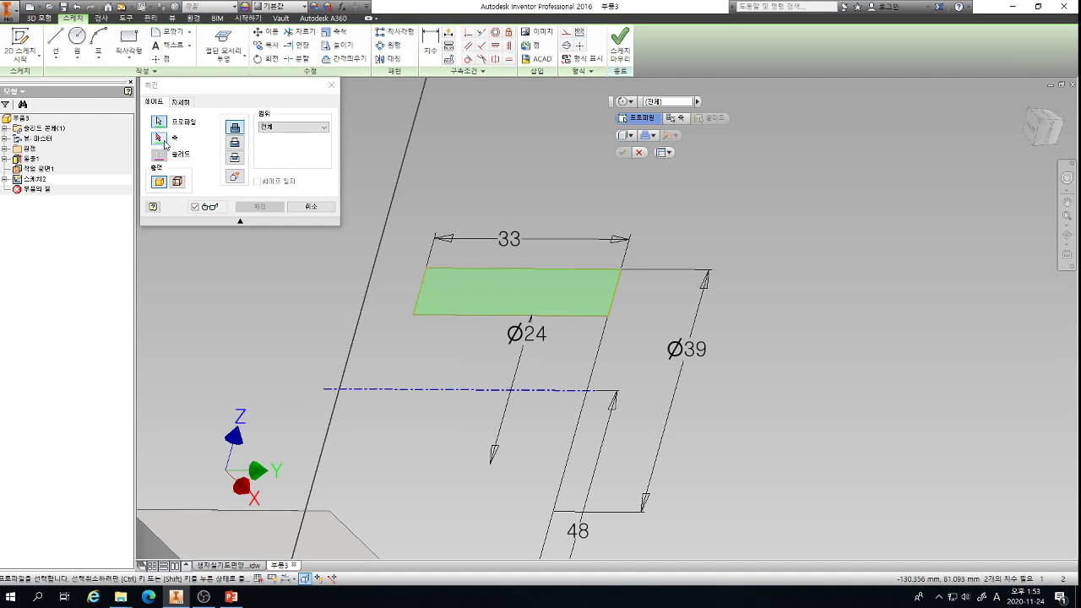
click(161, 138)
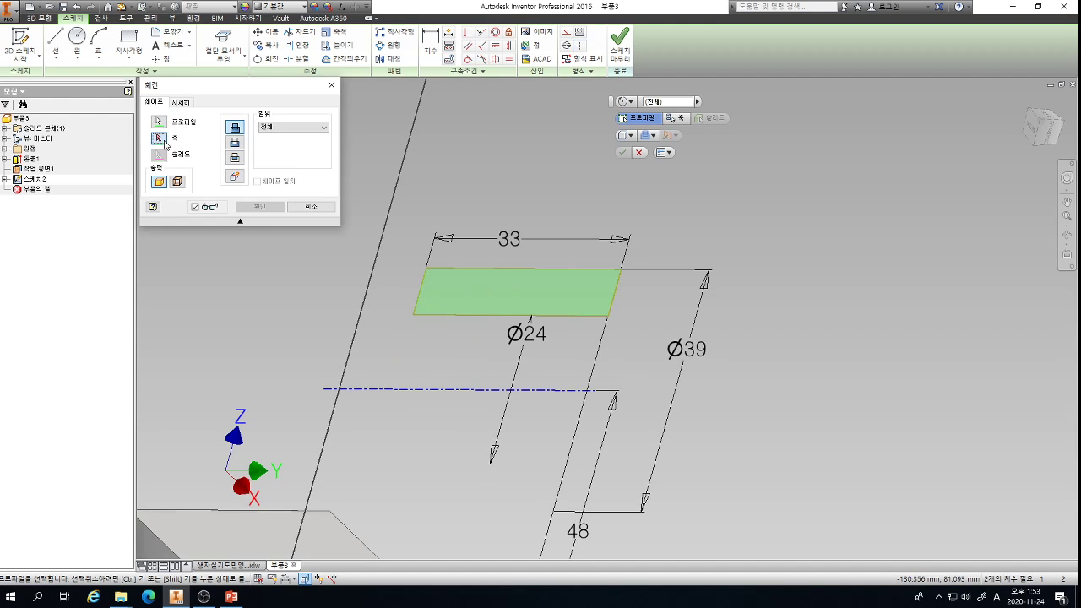
click(413, 391)
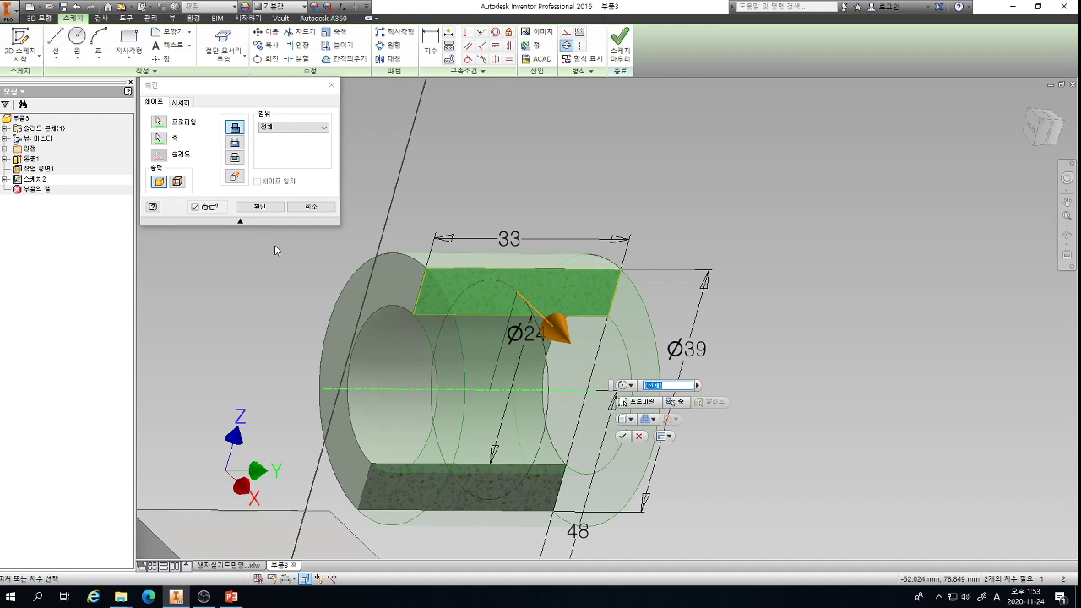
click(256, 207)
- Examine the boss and base plate in 3D and compare them with the lecture 12 drawing in PowerPoint, ending back in Inventor
scroll(501, 379, down, 3)
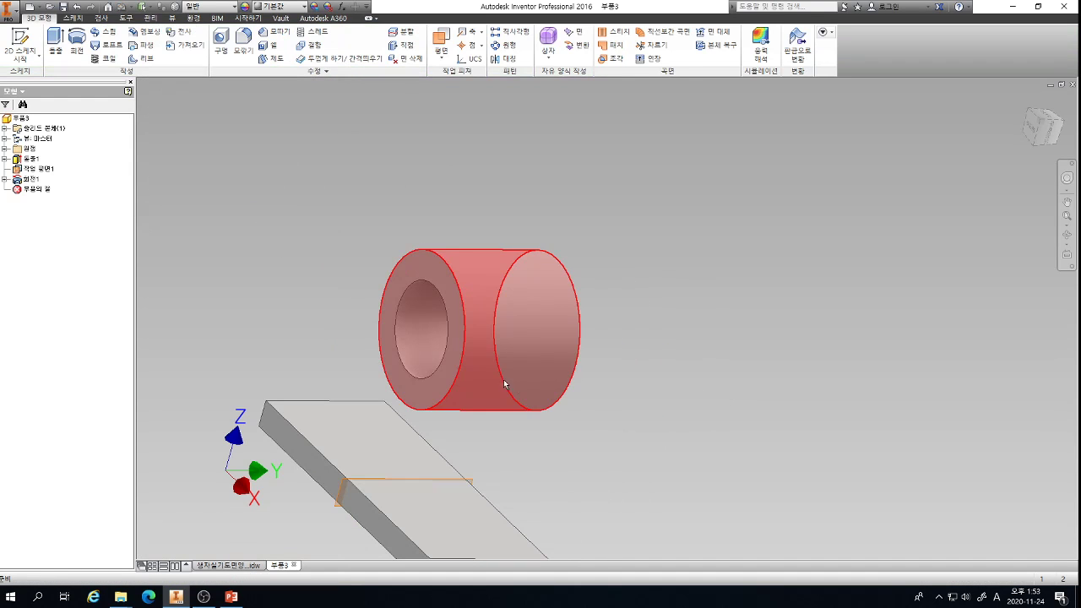
key(F4)
drag(509, 391, 527, 375)
drag(499, 468, 461, 397)
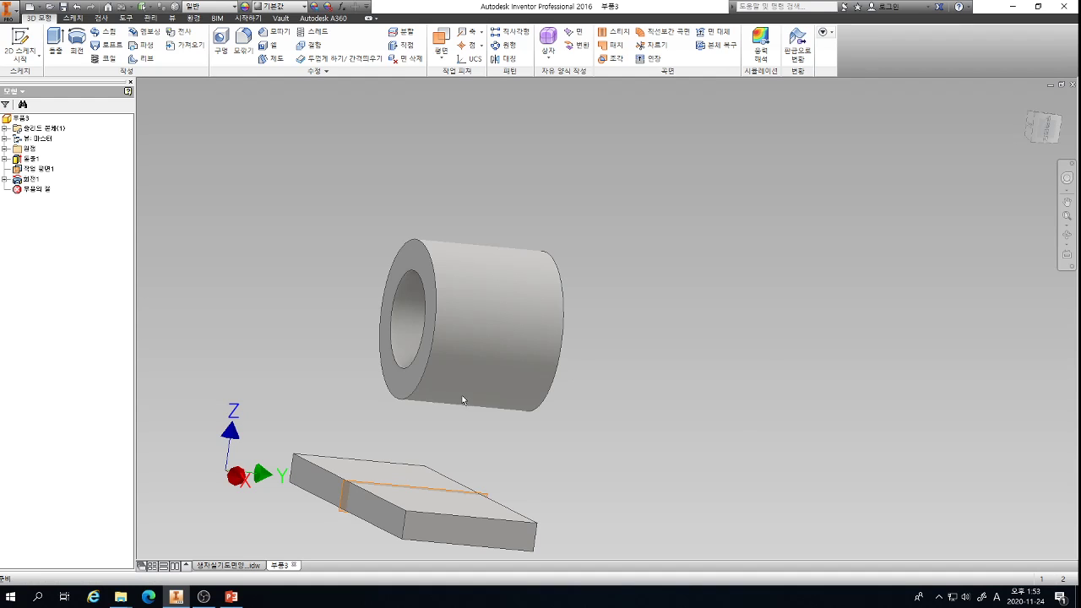
key(F4)
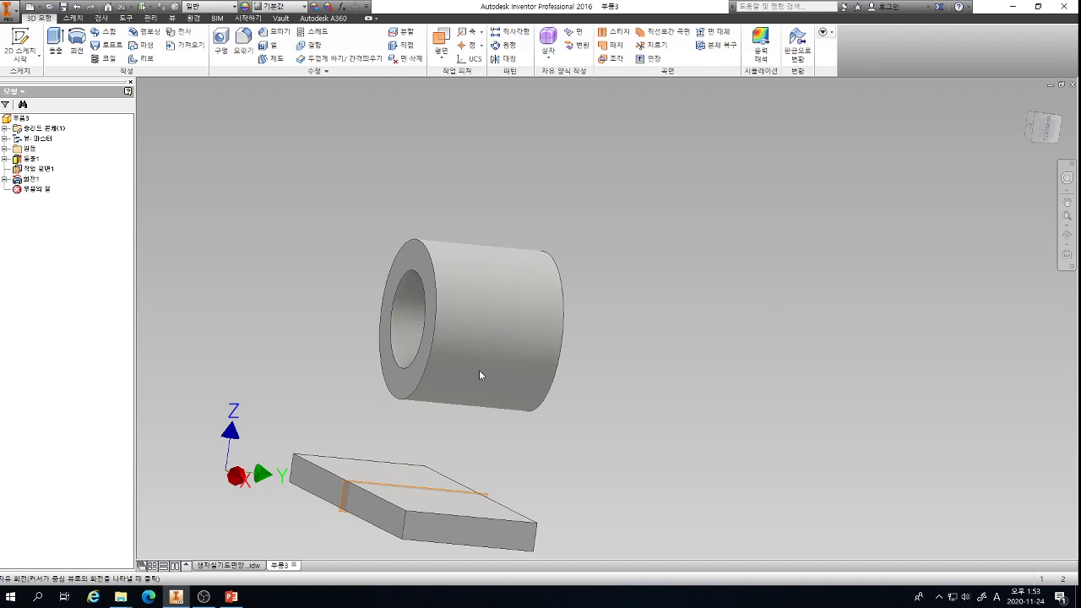
mouse_move(479, 373)
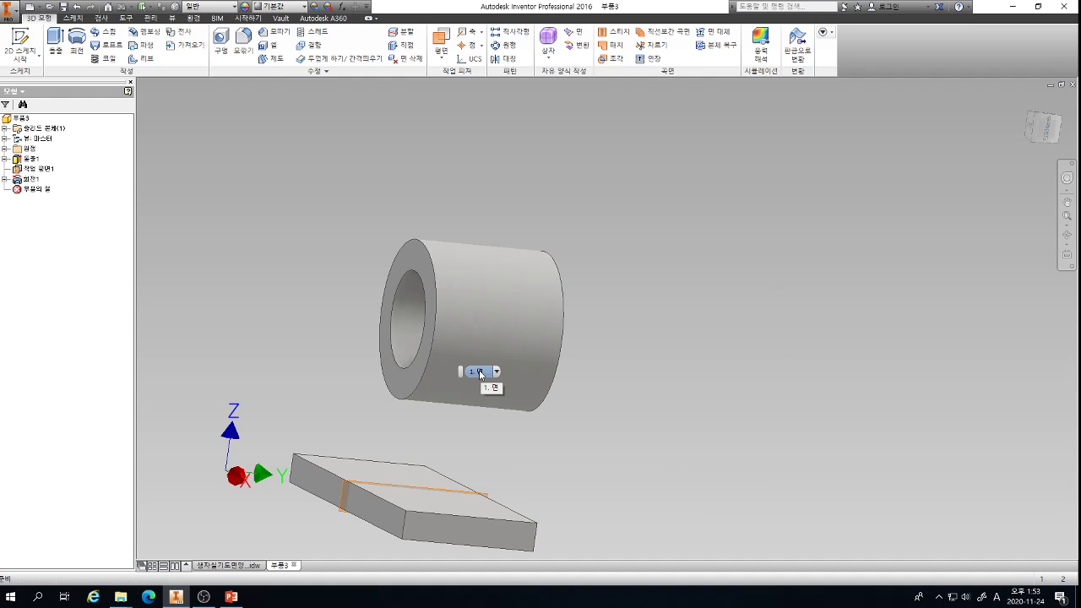
click(231, 597)
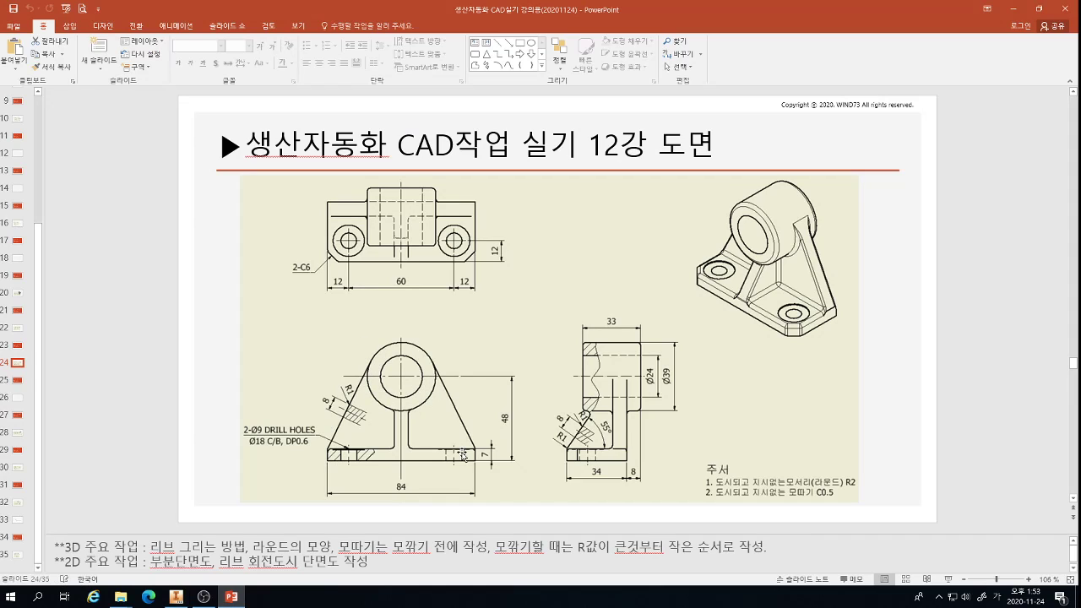
click(175, 597)
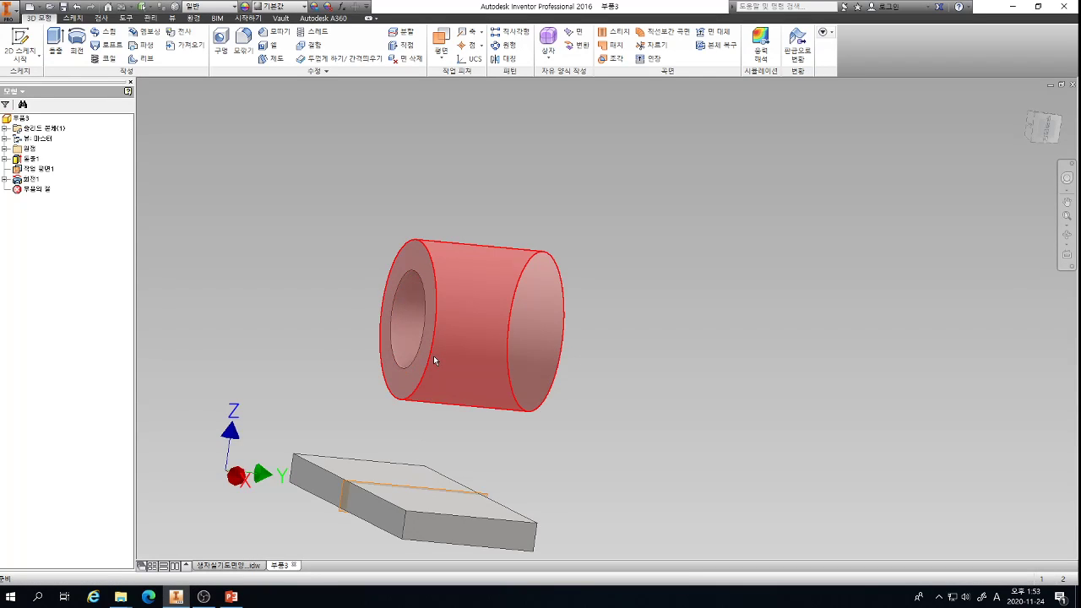
mouse_move(433, 356)
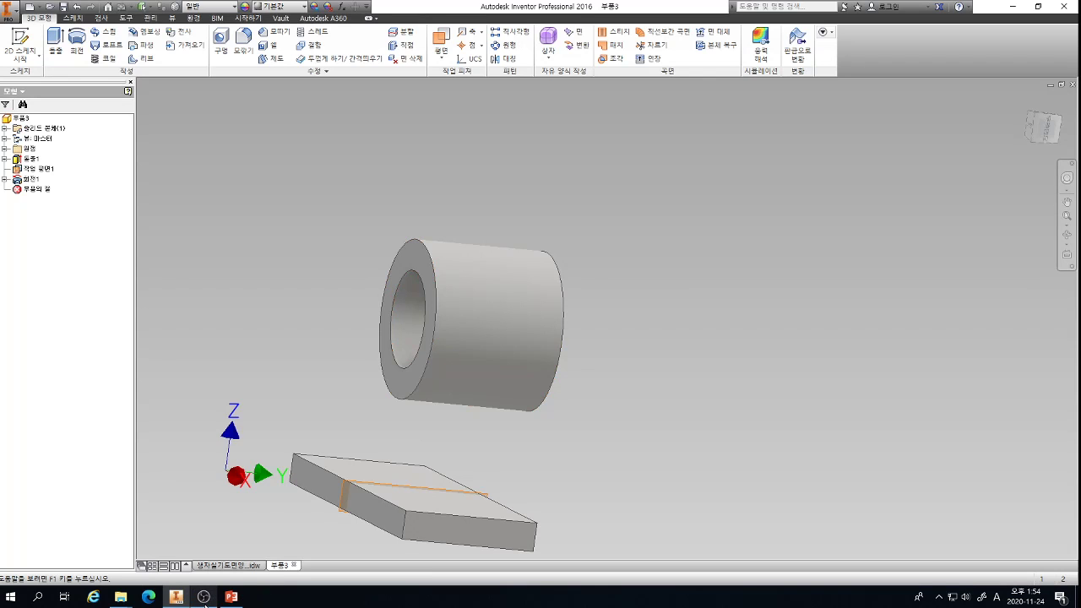
click(231, 597)
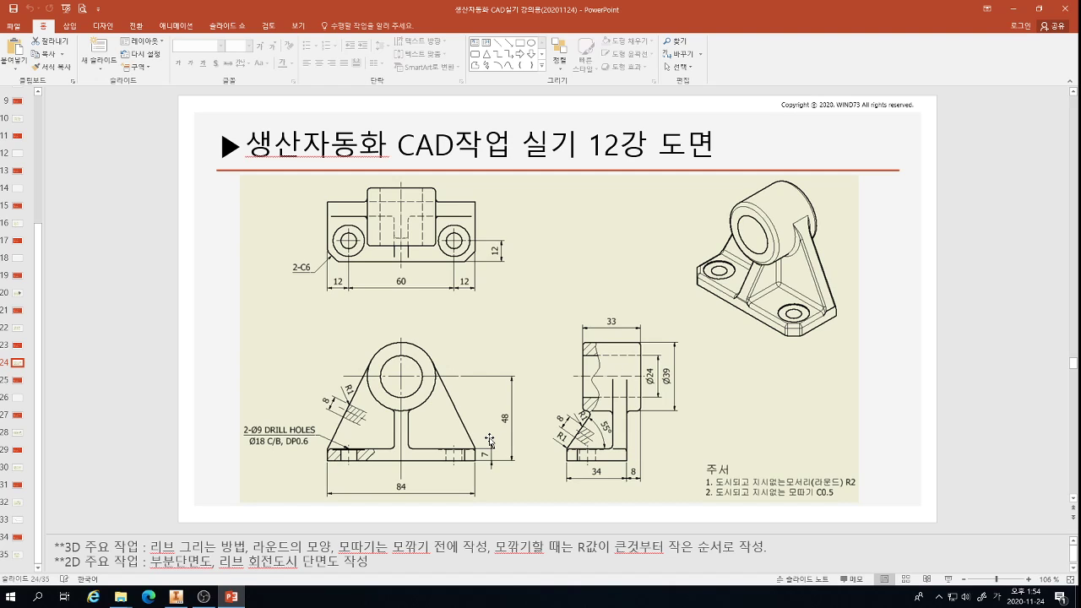
click(176, 596)
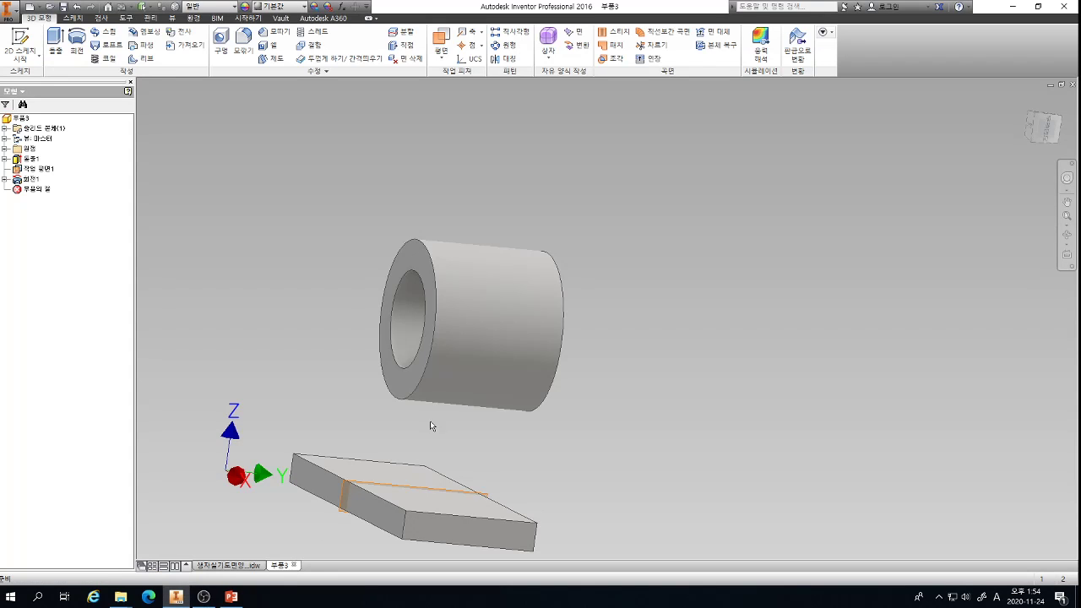
- Start a sketch on the base plate's long +Y side face and project the cut edges of the plate and boss
key(F4)
drag(518, 442, 500, 461)
click(500, 461)
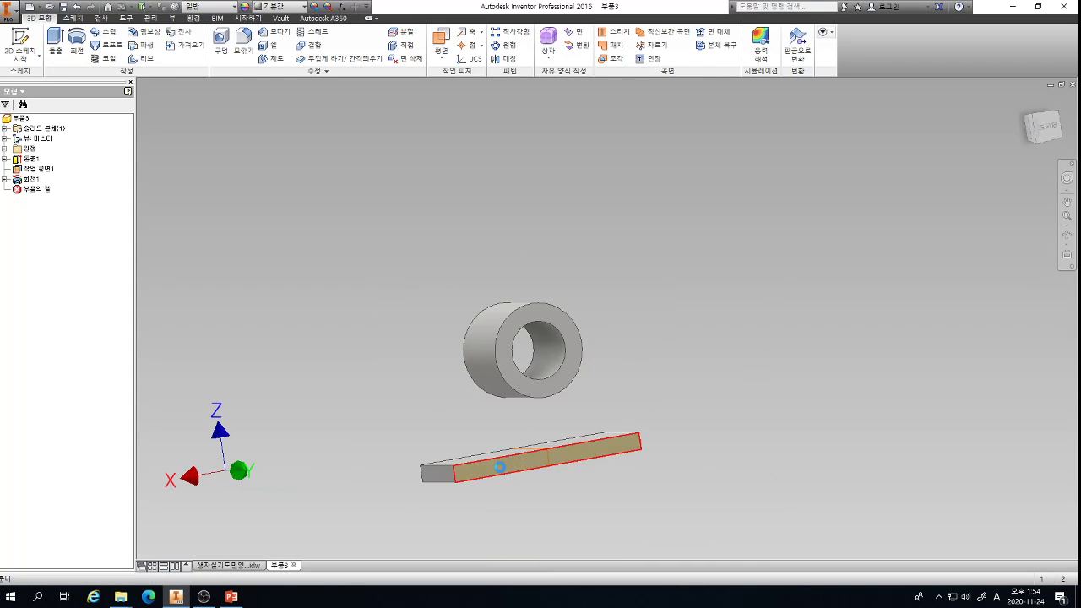
key(s)
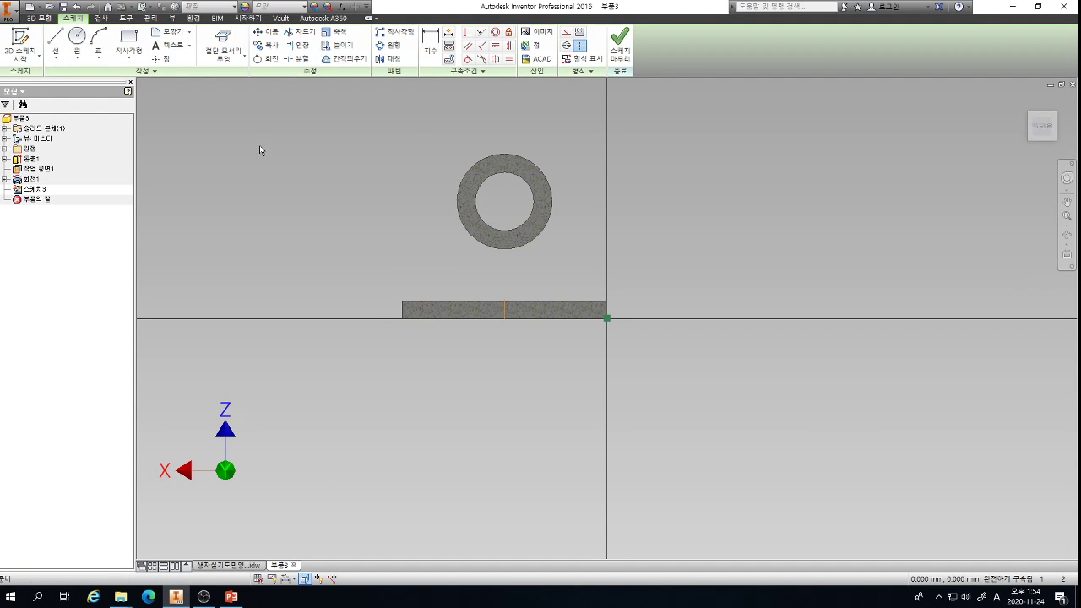
click(223, 47)
scroll(478, 113, up, 3)
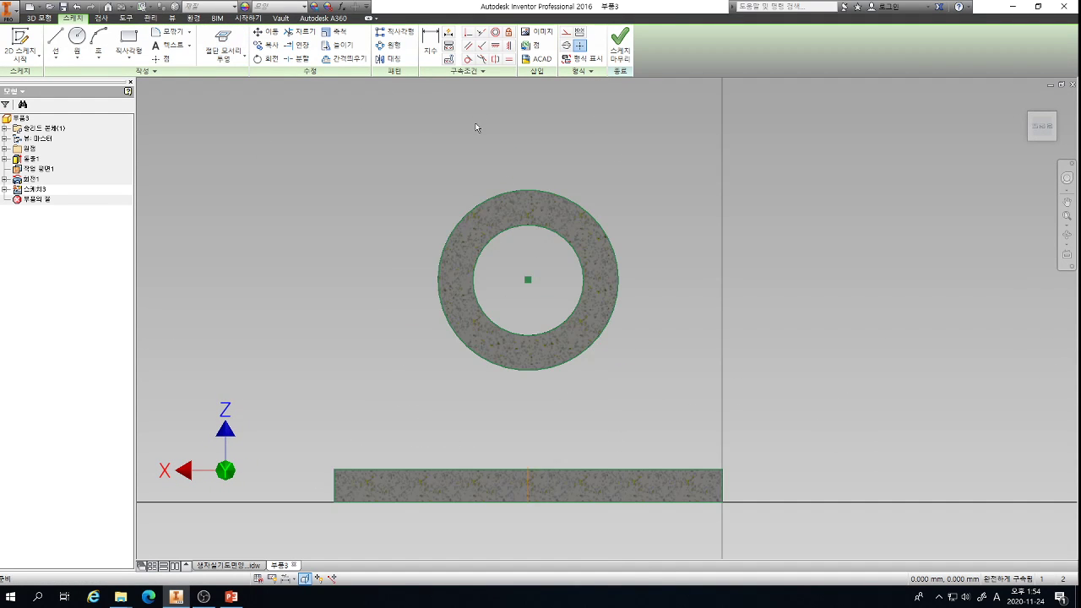
- Draw two inward-sloping lines, one from each upper corner of the base plate, rising past either side of the boss
key(F4)
drag(555, 358, 665, 376)
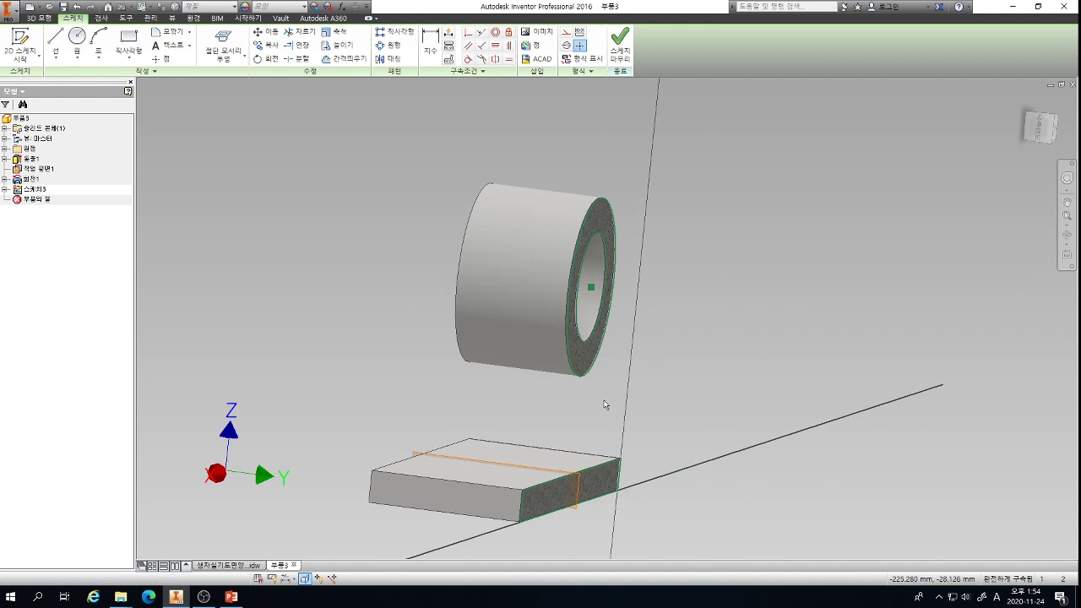
drag(608, 405, 541, 384)
key(F5)
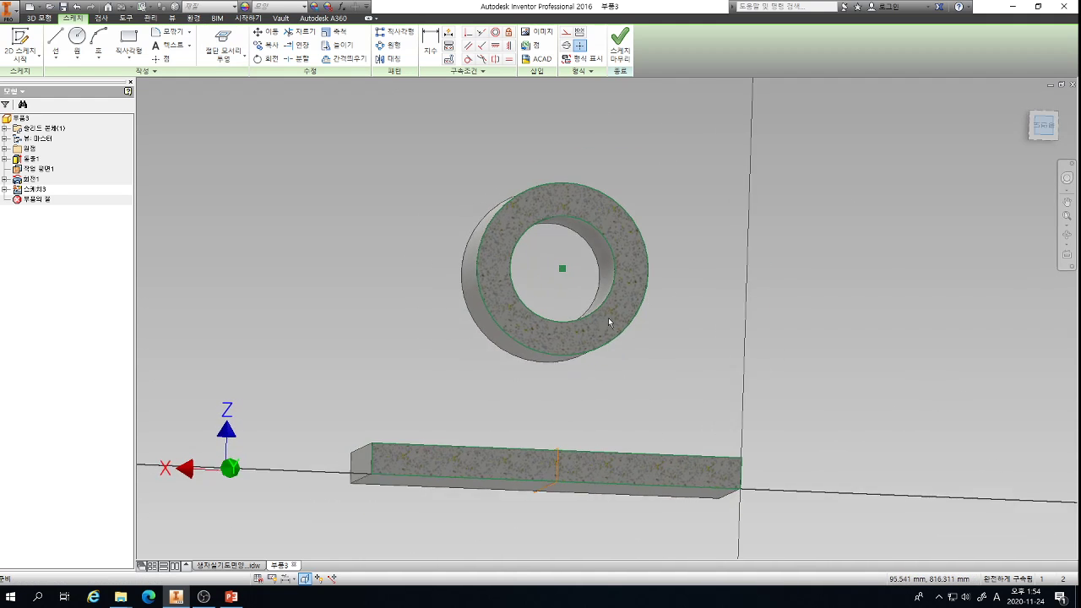
drag(703, 214, 666, 238)
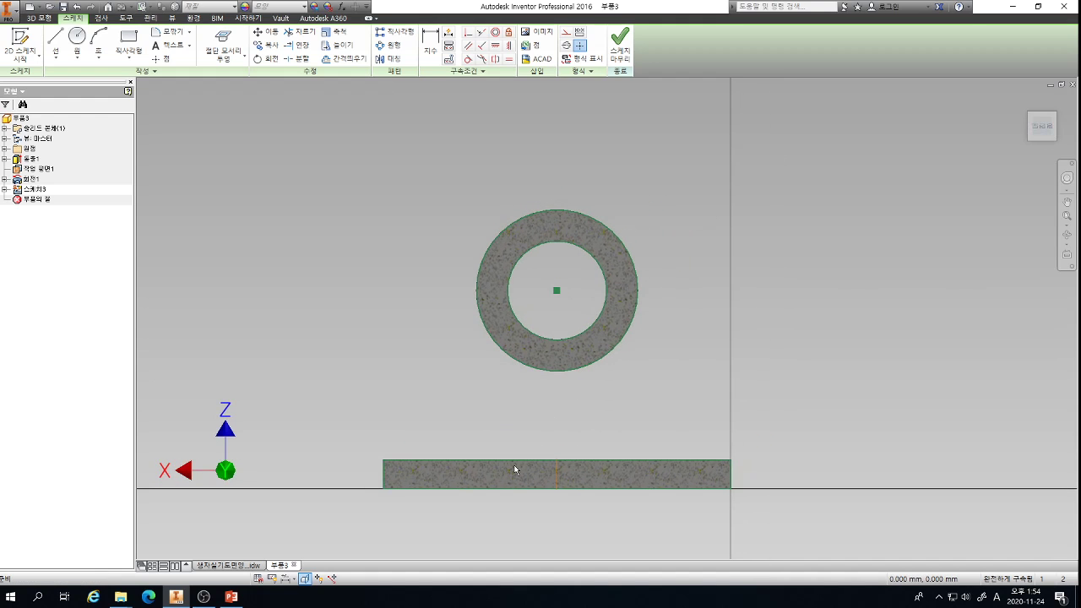
click(55, 40)
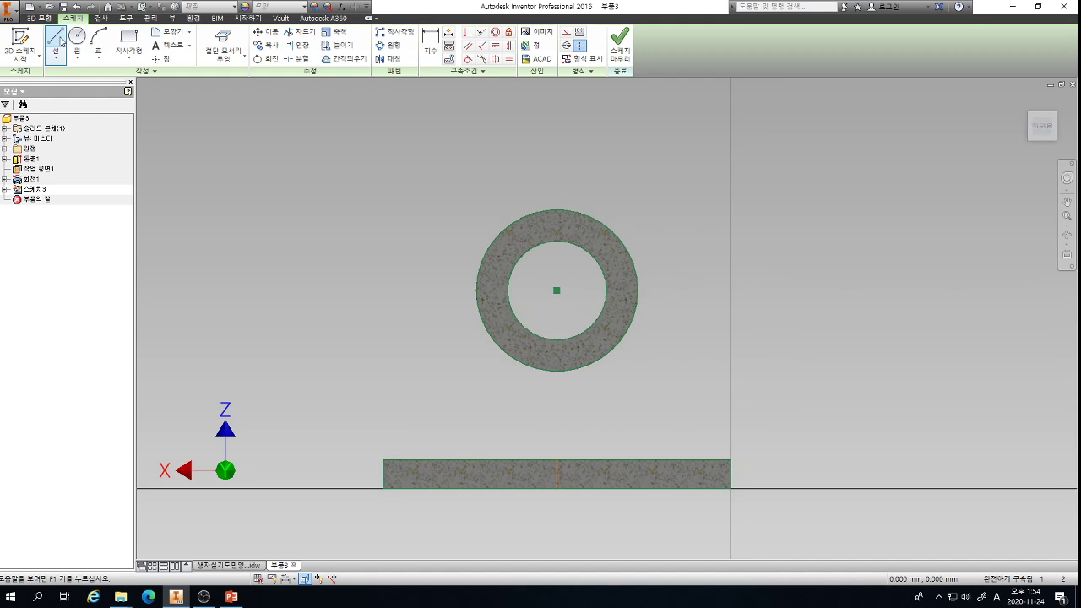
click(384, 460)
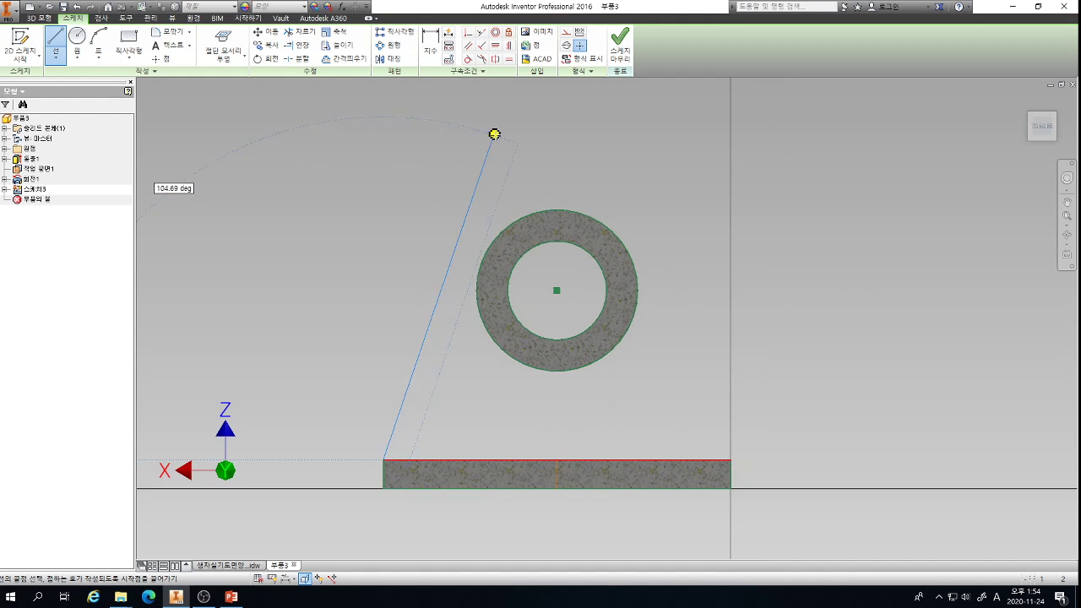
click(502, 136)
key(Escape)
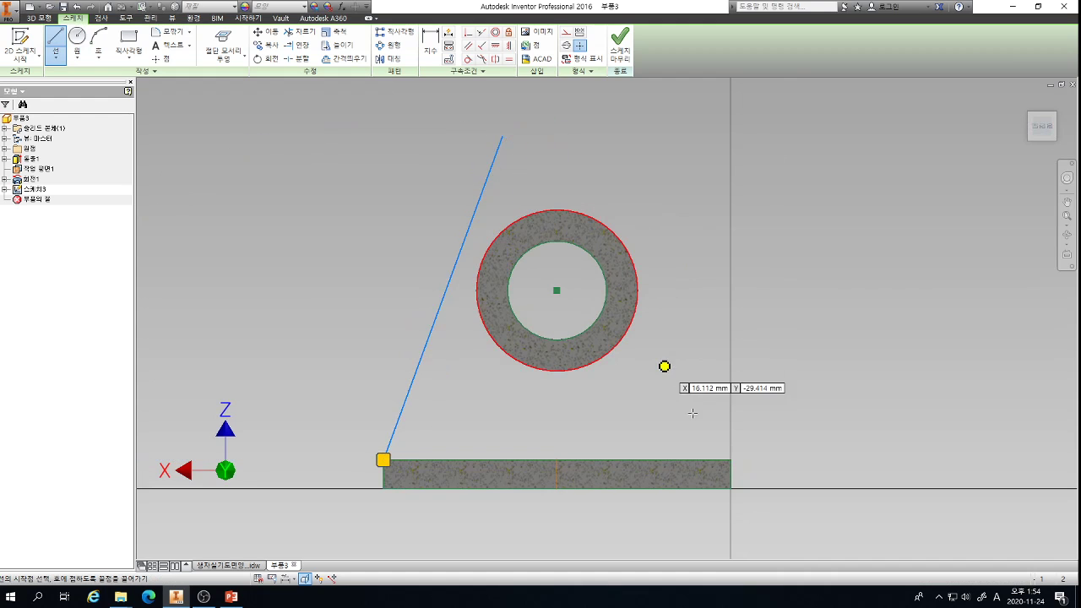
click(731, 460)
click(628, 153)
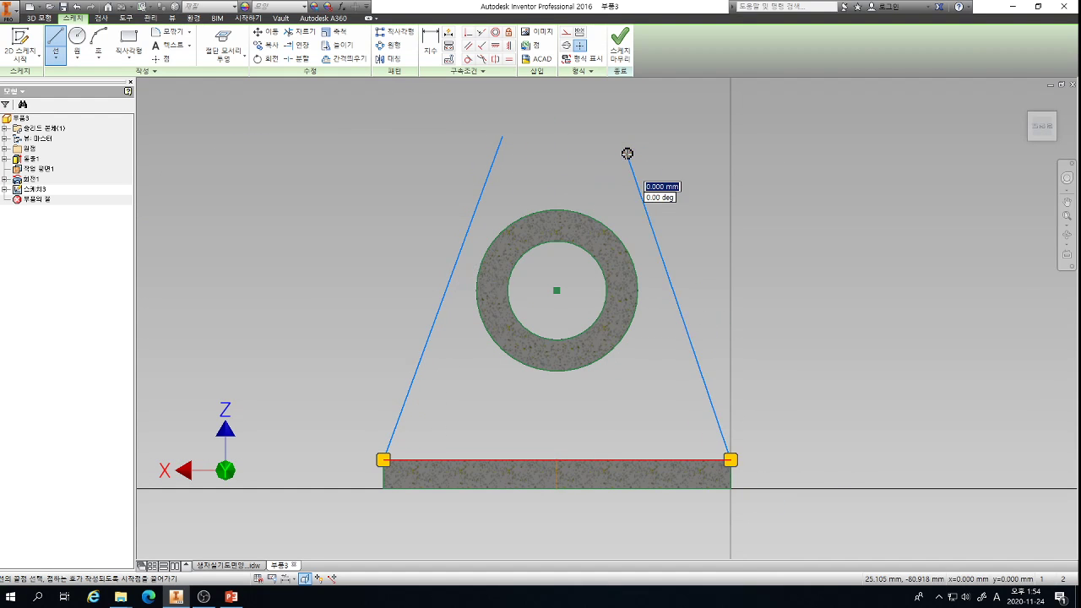
key(Escape)
key(Escape)
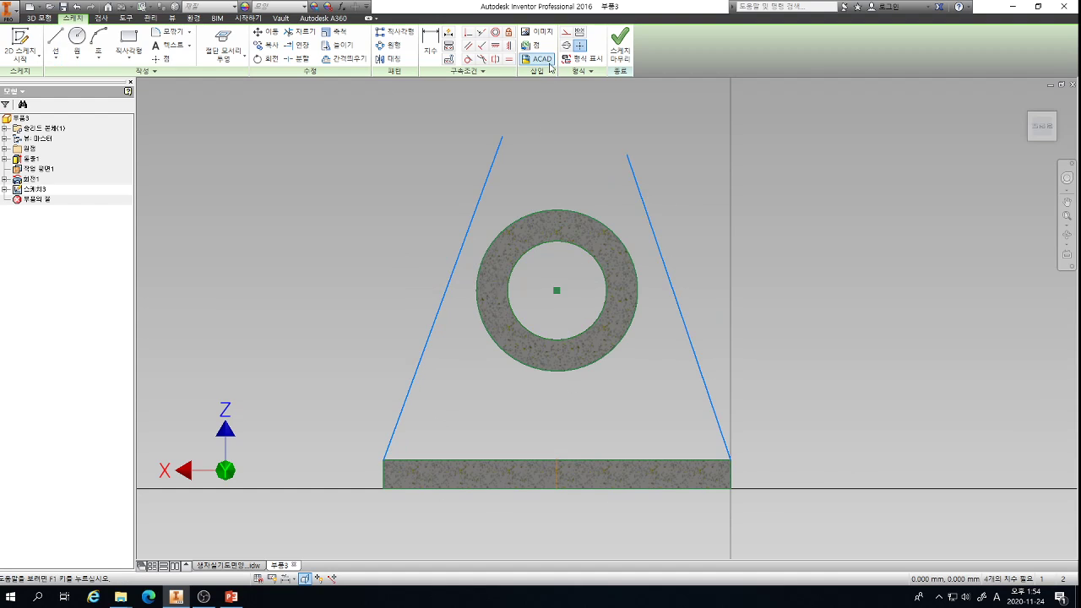
- Make both sloping lines tangent to the boss's outer circle
click(471, 59)
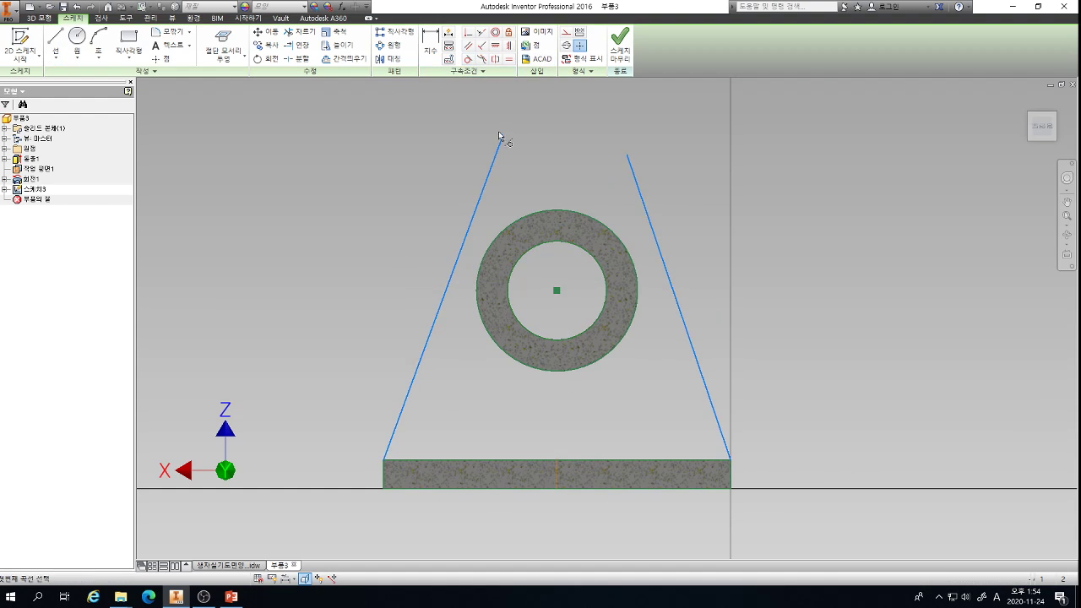
click(529, 218)
click(495, 186)
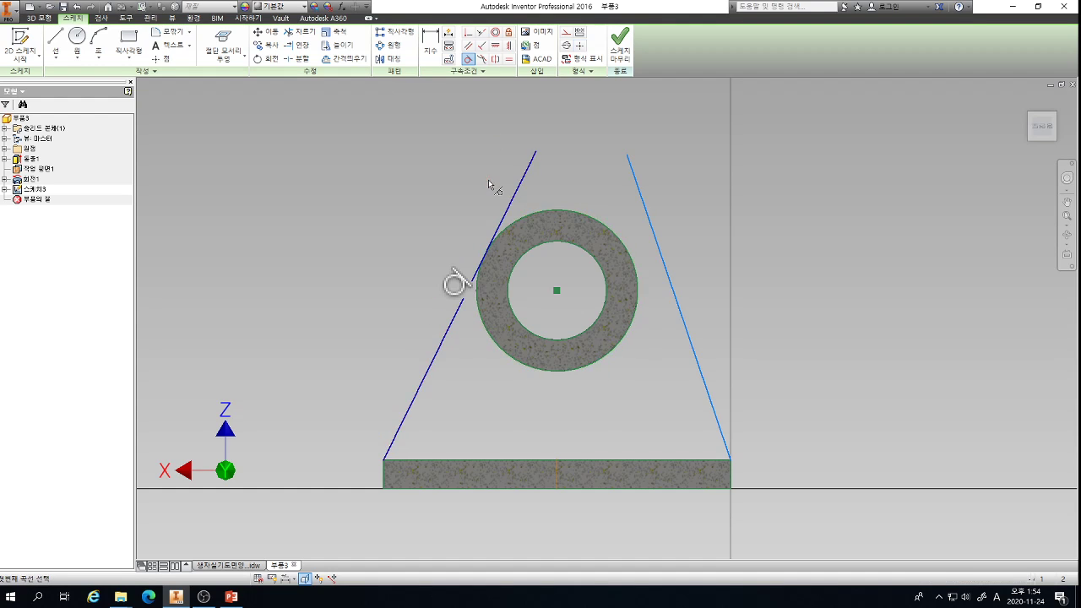
click(545, 213)
click(644, 204)
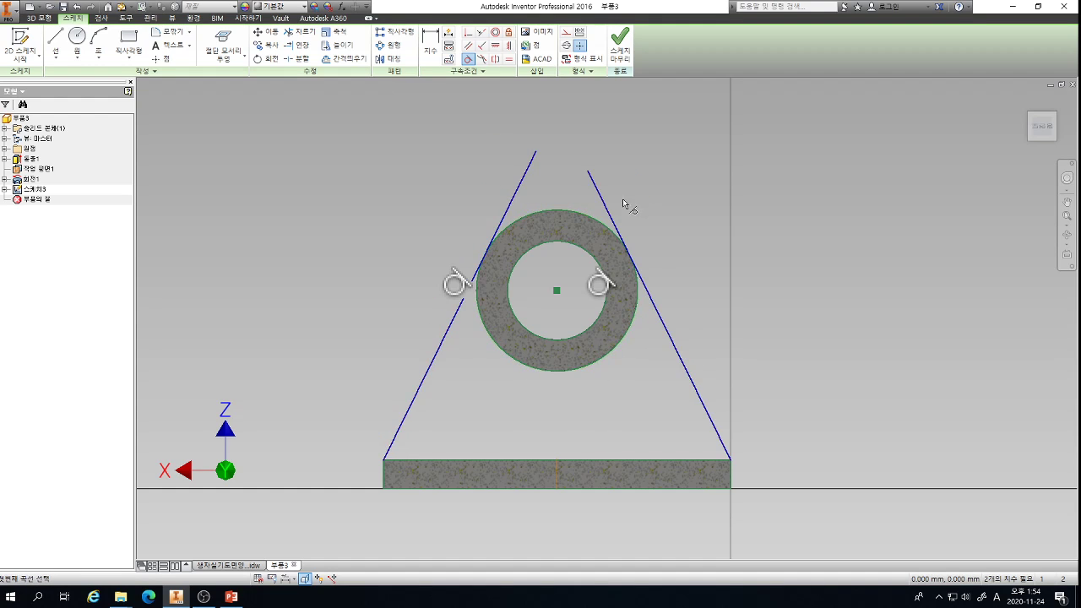
- Trim the ends of both lines that extend beyond their tangent points on the boss
key(x)
click(522, 189)
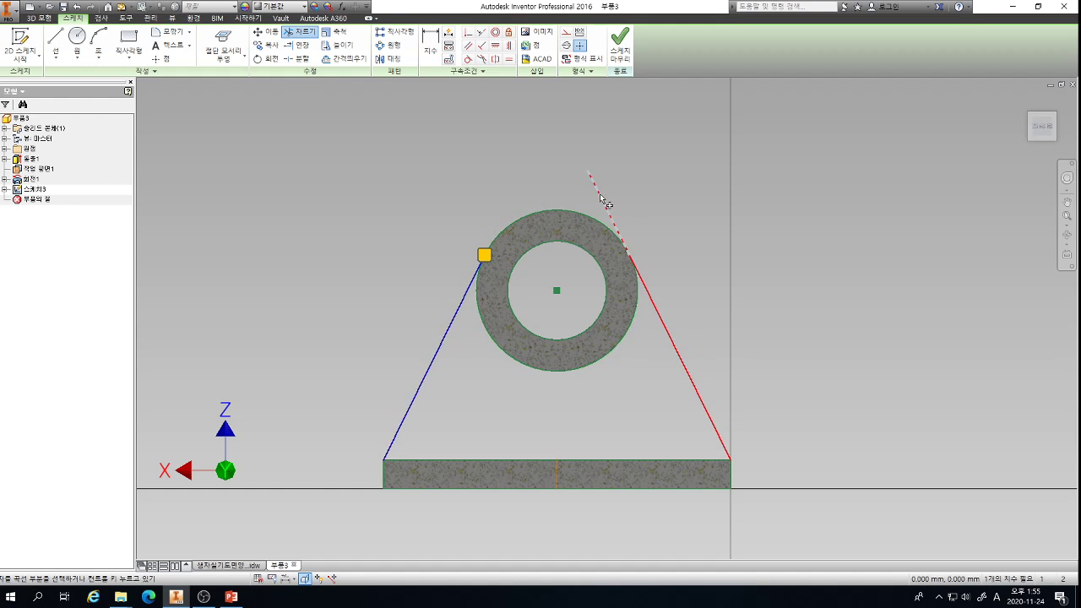
click(594, 179)
key(Escape)
- Extrude the web region between the tangent lines, boss and base plate 8 mm in direction 2, joined to the solid
scroll(589, 260, up, 3)
scroll(365, 182, down, 2)
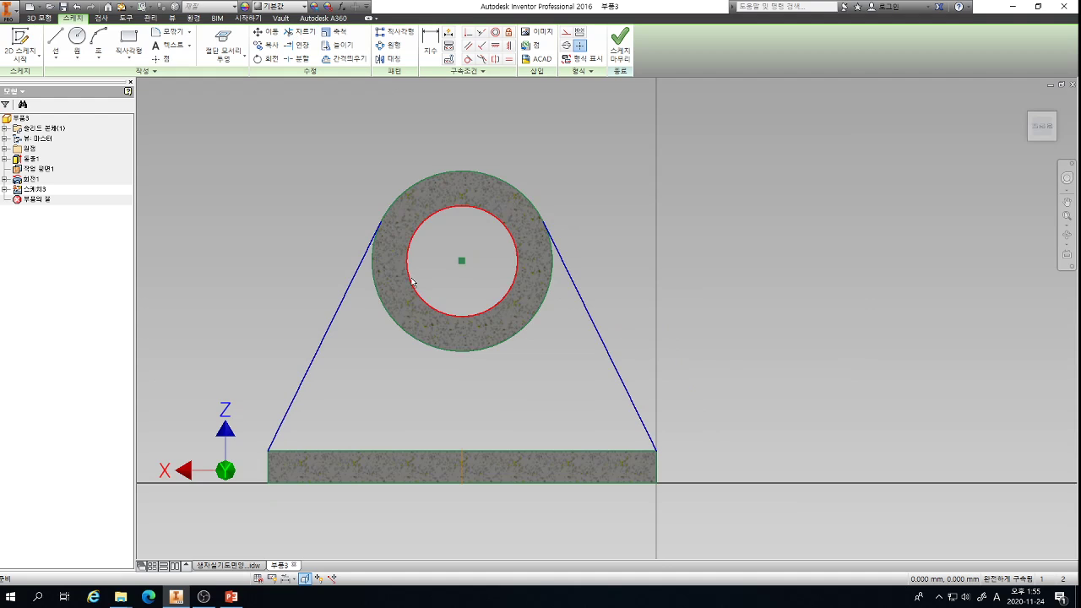
mouse_move(412, 282)
key(e)
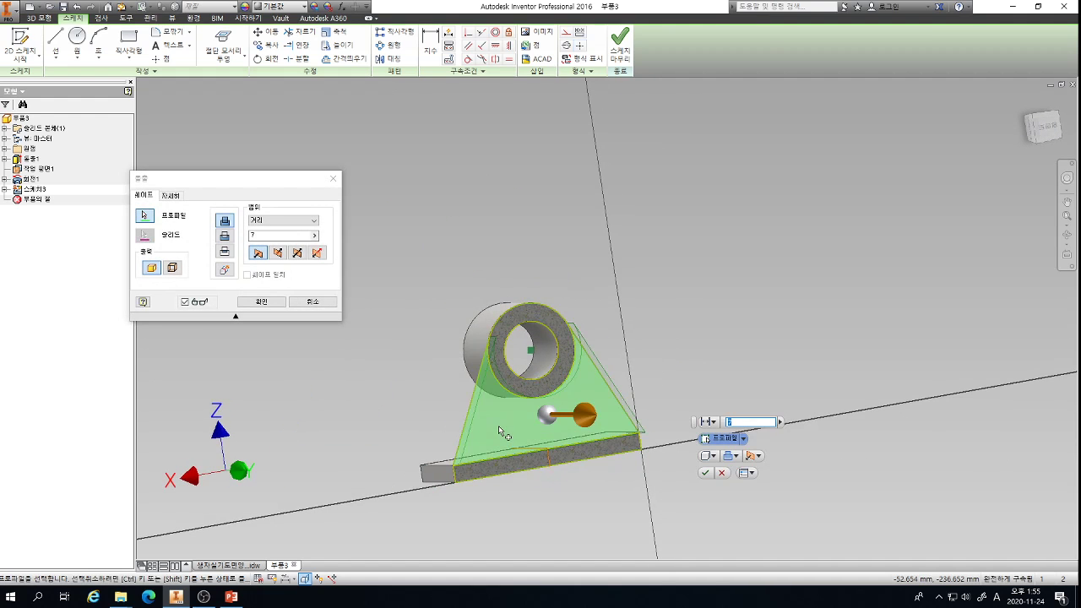
shift+middle_drag(514, 443, 579, 445)
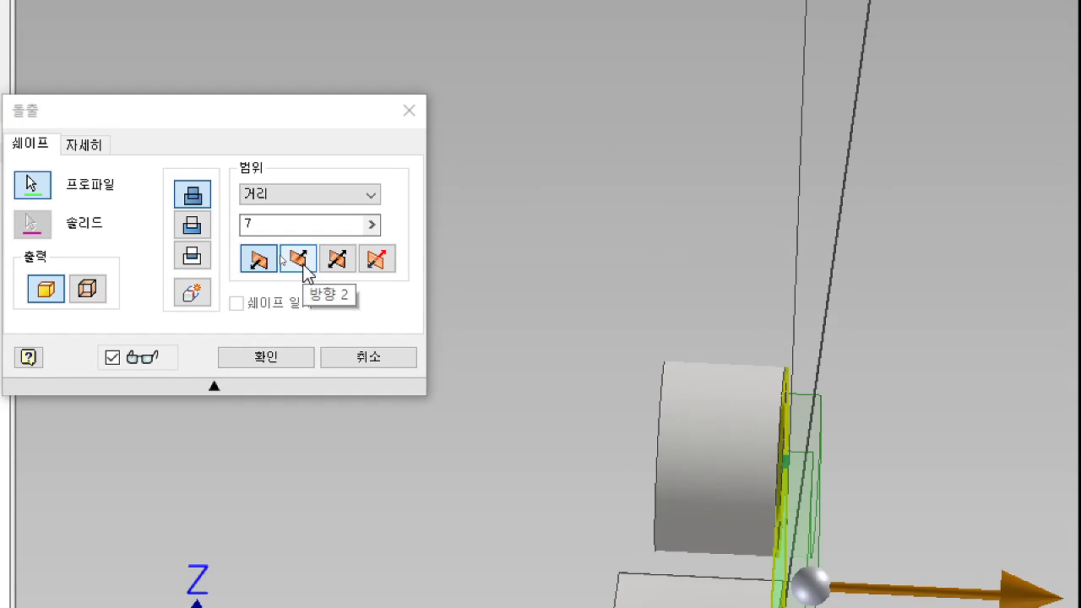
click(298, 258)
click(270, 223)
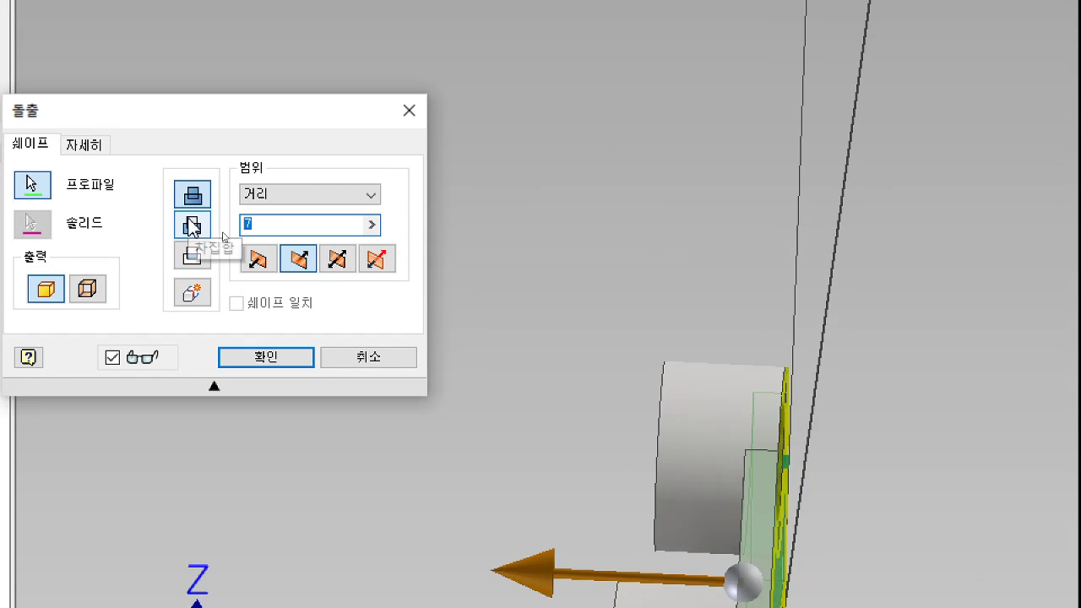
text(8)
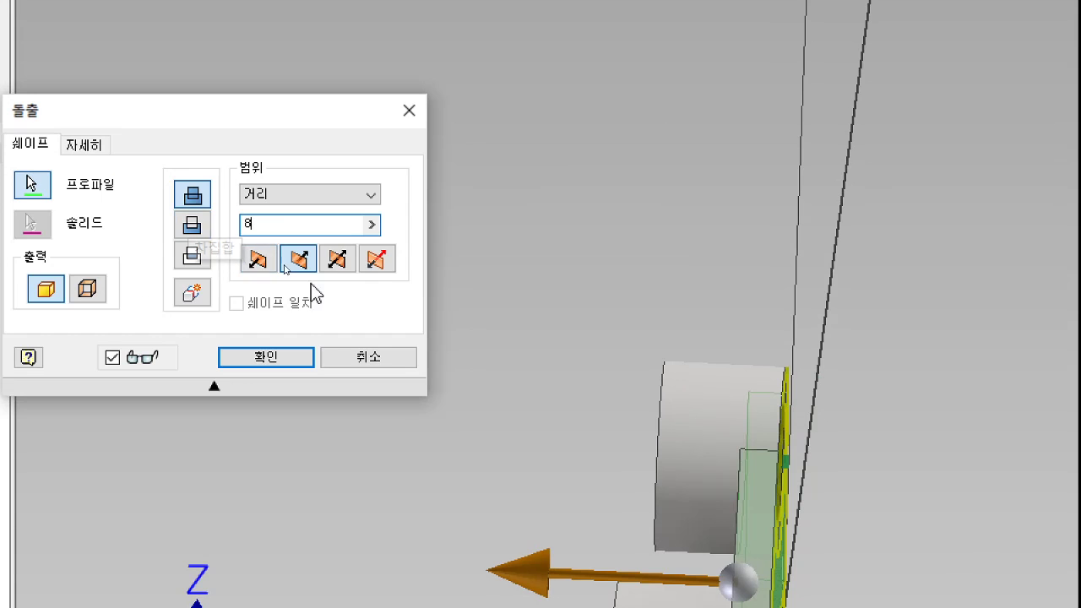
click(289, 362)
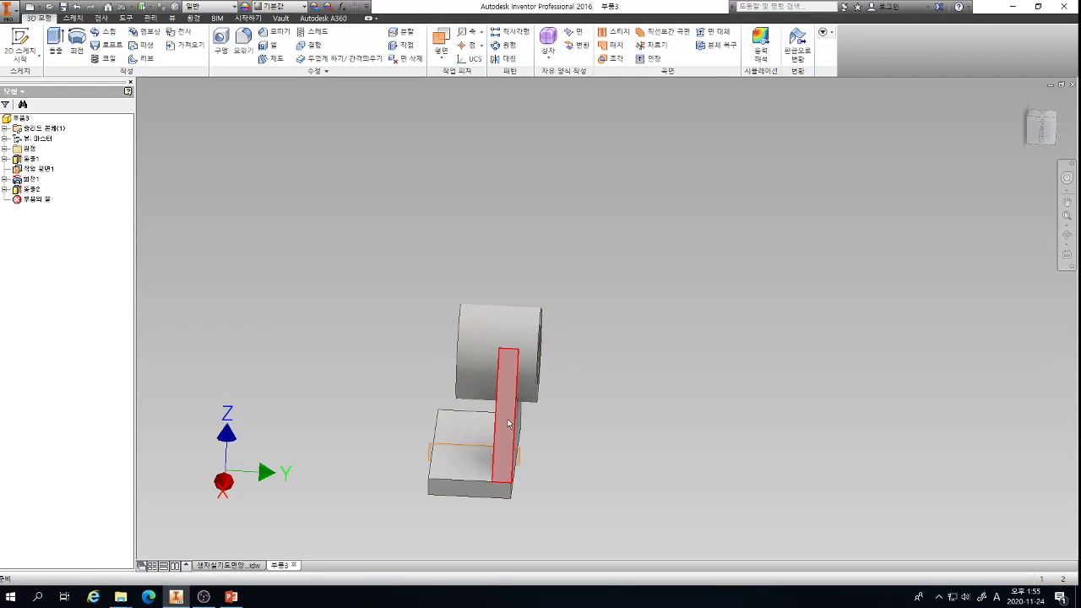
- Check the rib's angle and position in the lecture 12 drawing in PowerPoint, ending back in Inventor
shift+middle_drag(509, 424, 473, 422)
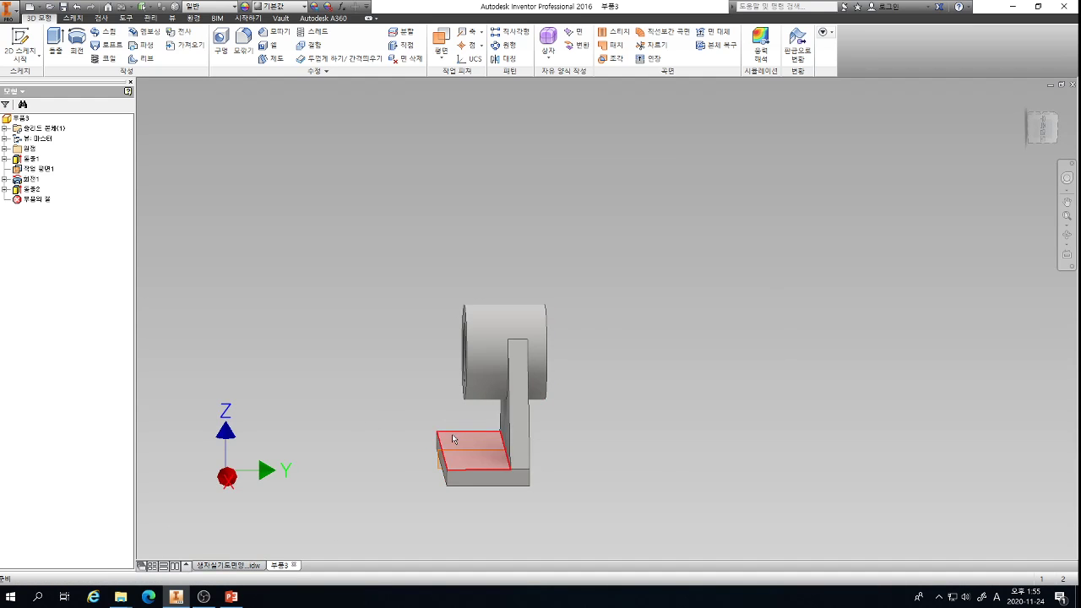
scroll(449, 442, up, 2)
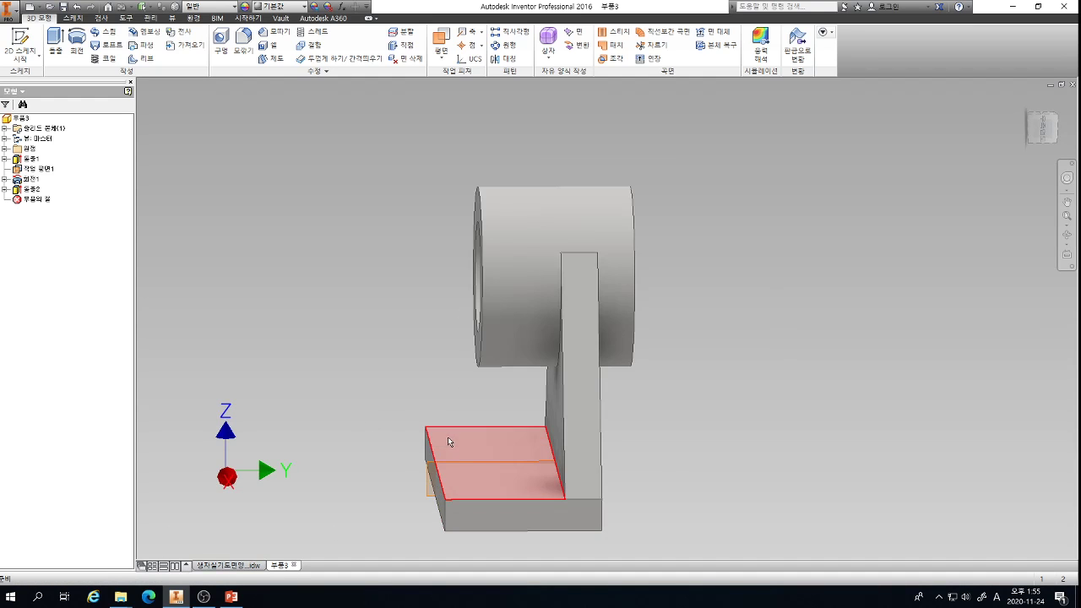
click(231, 598)
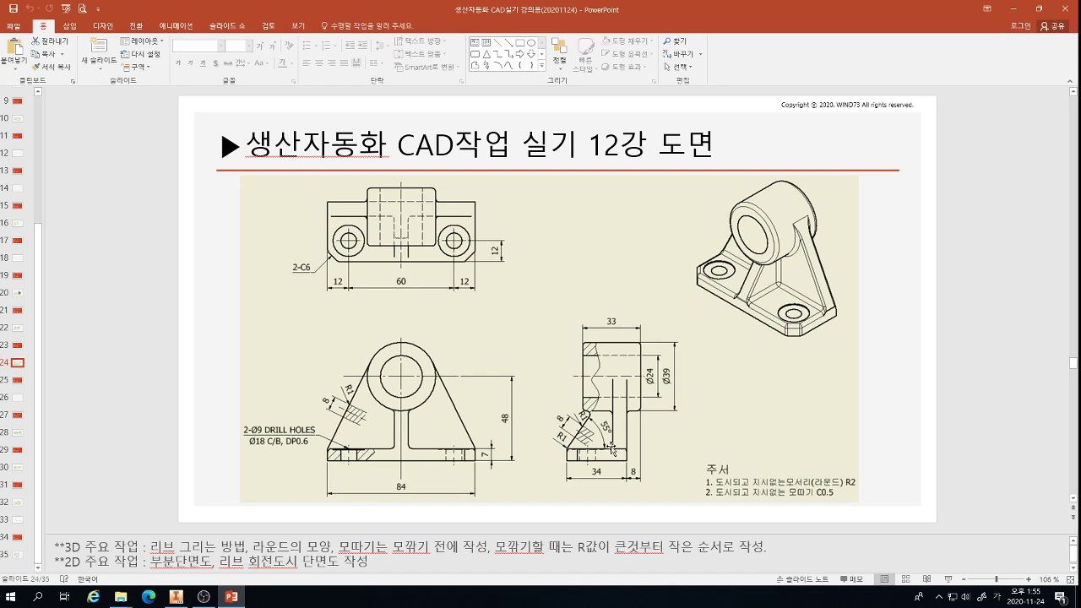
click(176, 596)
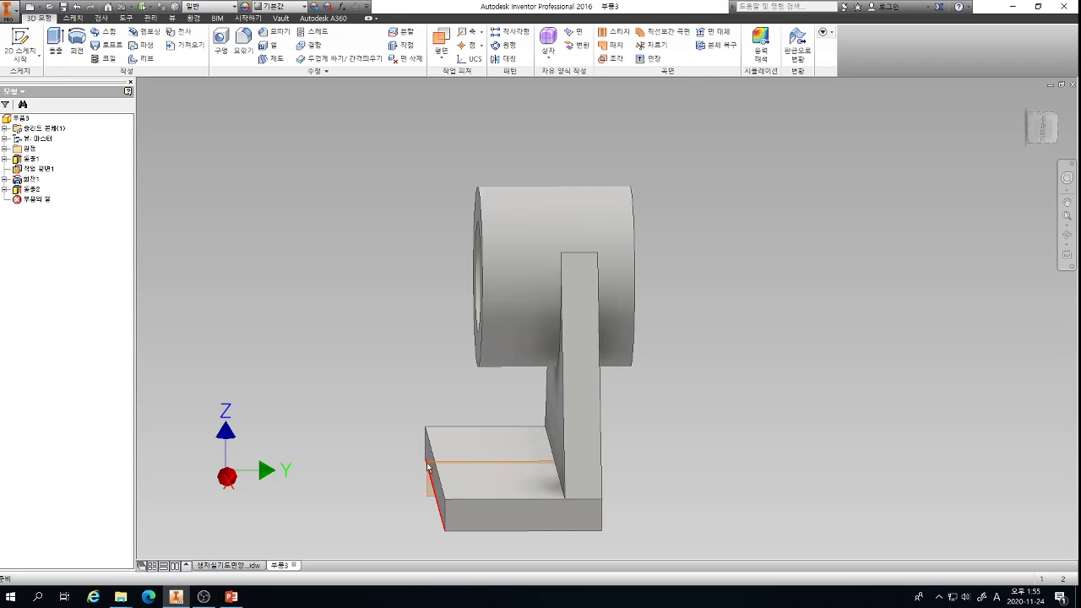
- Start a sketch on the work plane through the middle of the base plate and project the cut edges
click(431, 466)
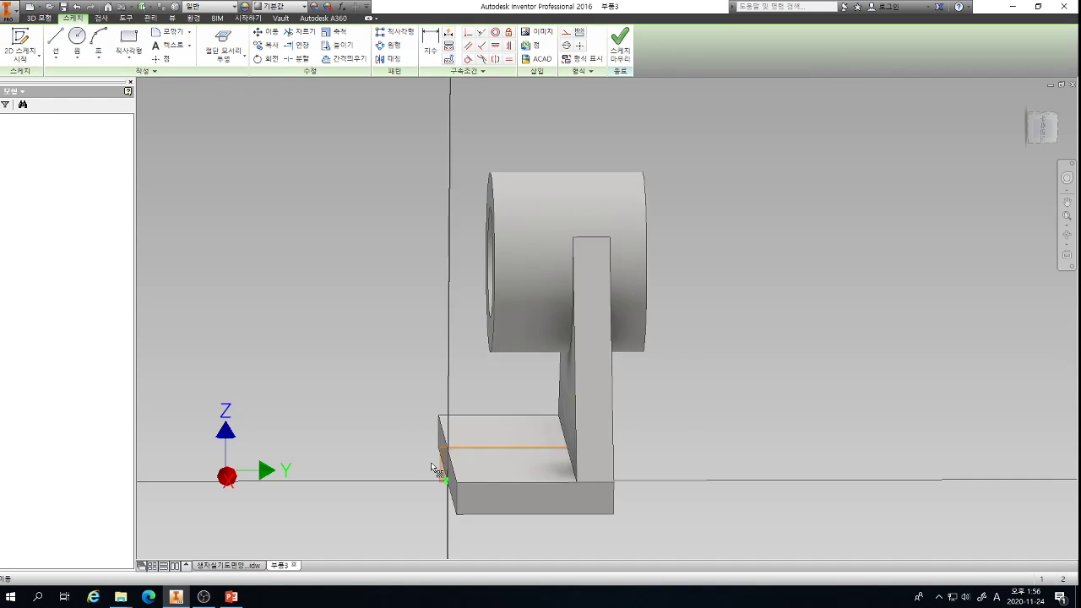
click(223, 40)
scroll(637, 231, up, 5)
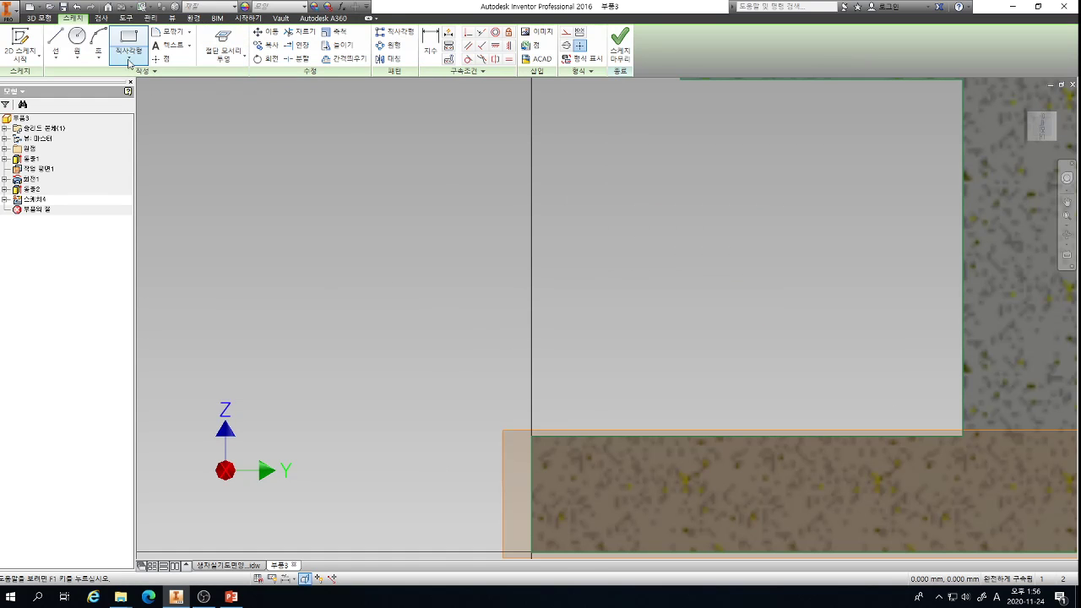
- Draw a slanted rib line about 12 mm high from the base plate's free top corner toward the upright web
click(55, 40)
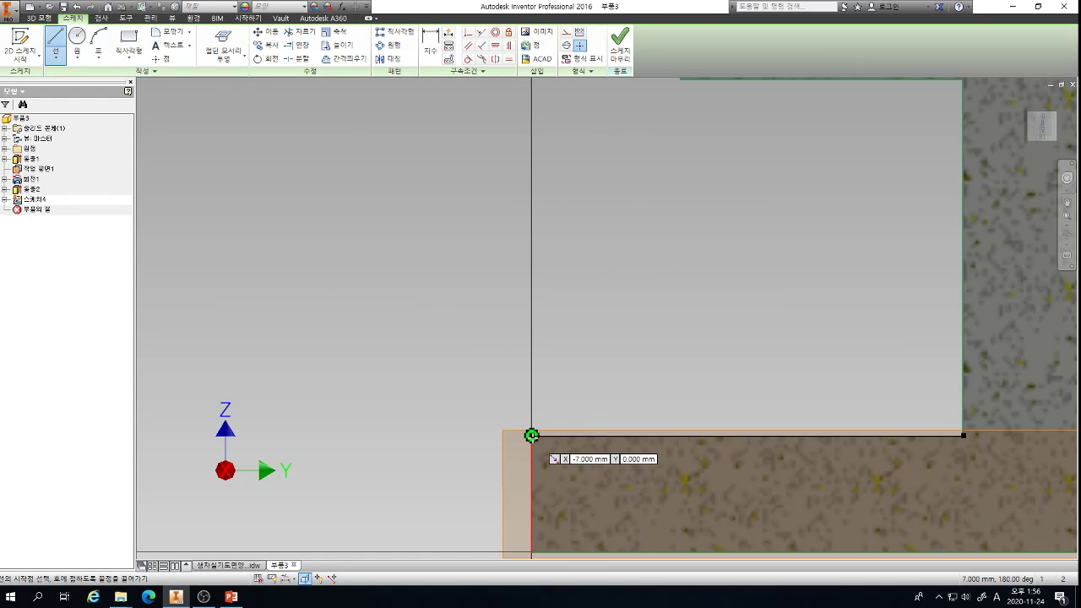
click(531, 436)
double_click(673, 232)
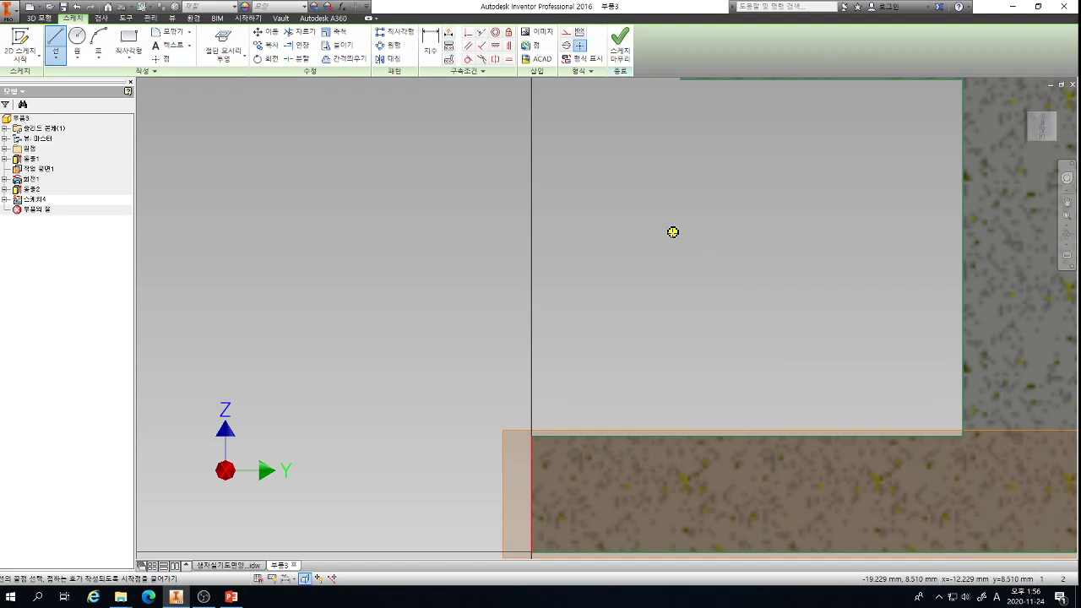
key(d)
click(654, 268)
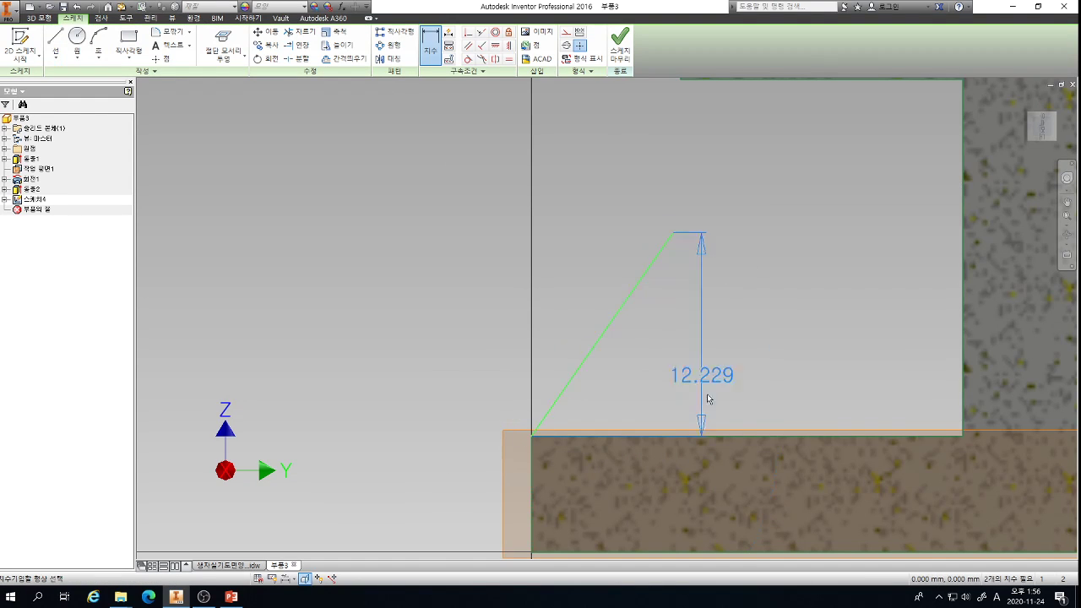
click(720, 434)
key(Return)
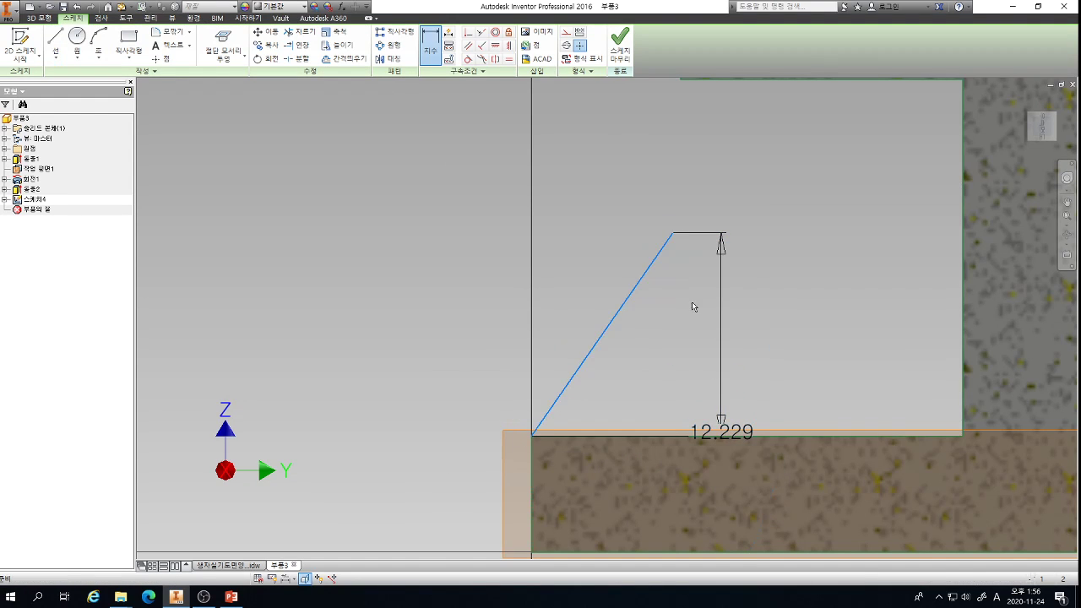
key(Escape)
- Dimension the angle between the slanted line and the base plate's top edge as 55 degrees and finish the sketch
key(d)
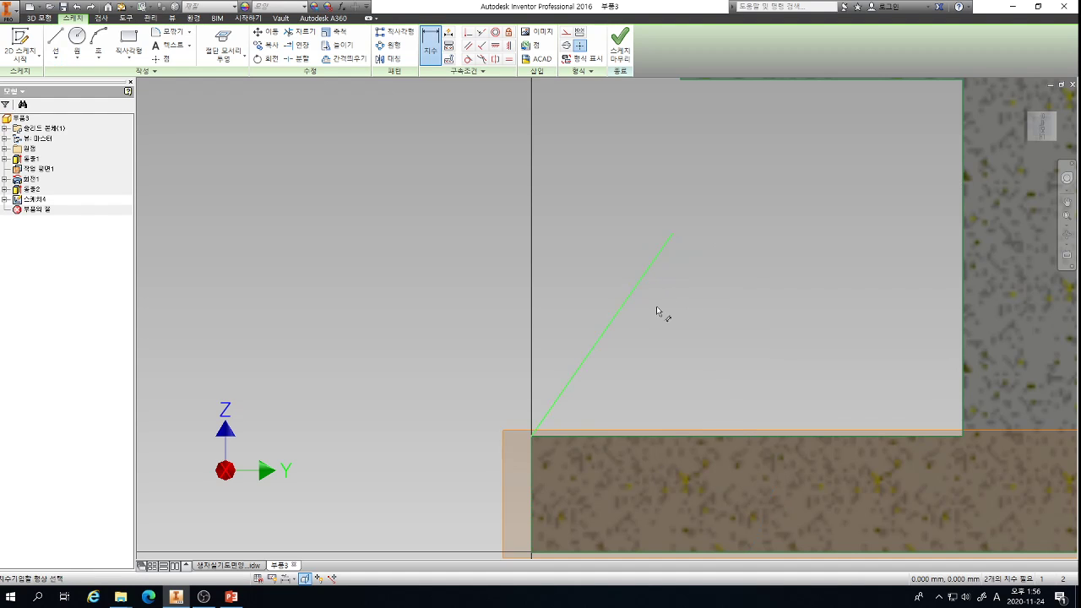
click(650, 266)
click(705, 433)
click(721, 369)
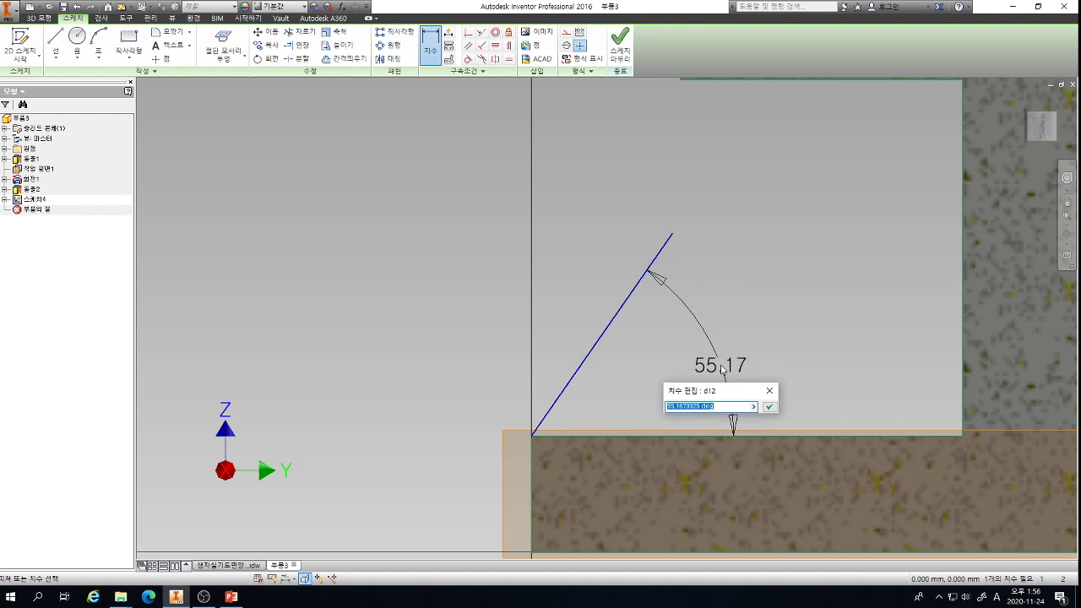
text(55)
key(Return)
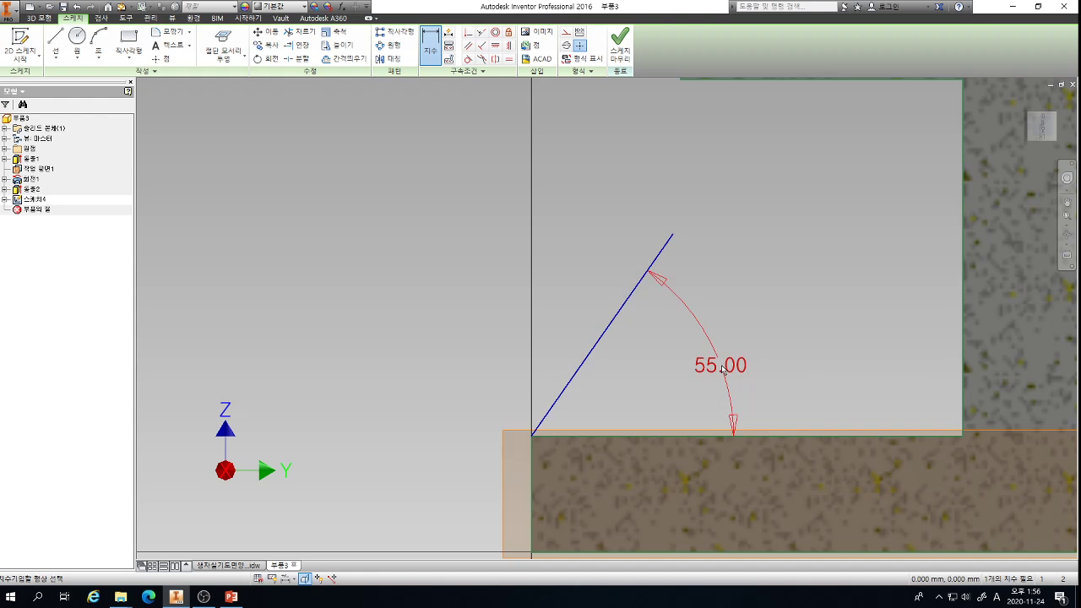
click(620, 49)
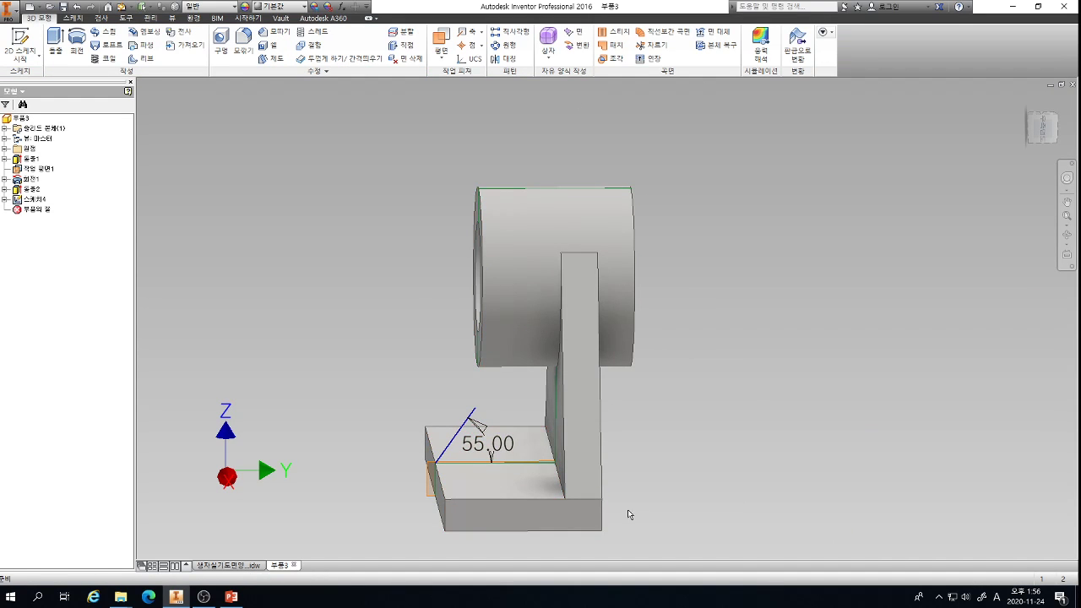
shift+middle_drag(627, 512, 566, 473)
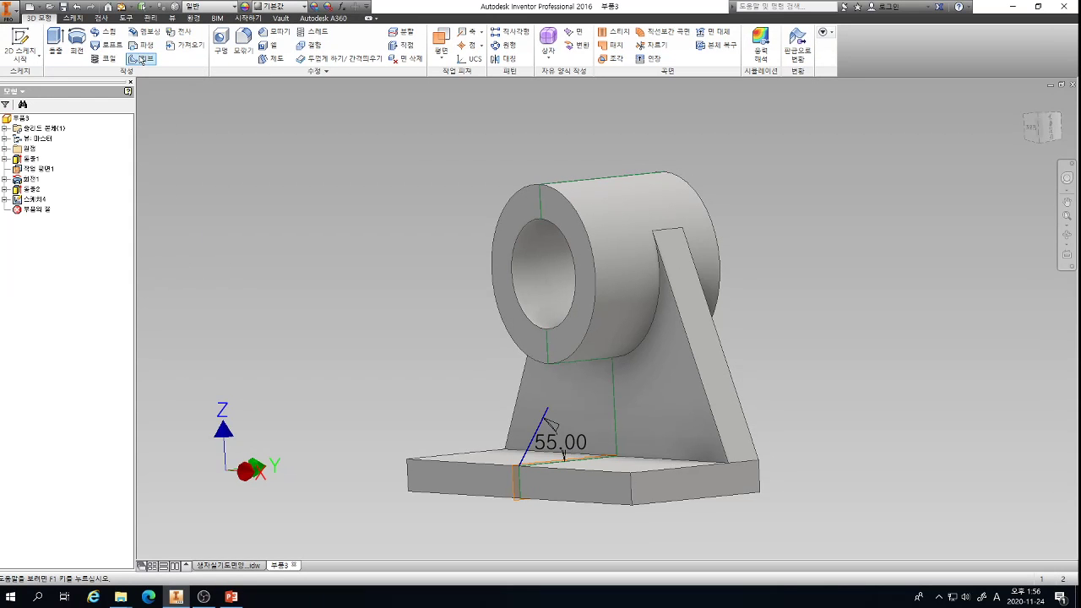
click(142, 59)
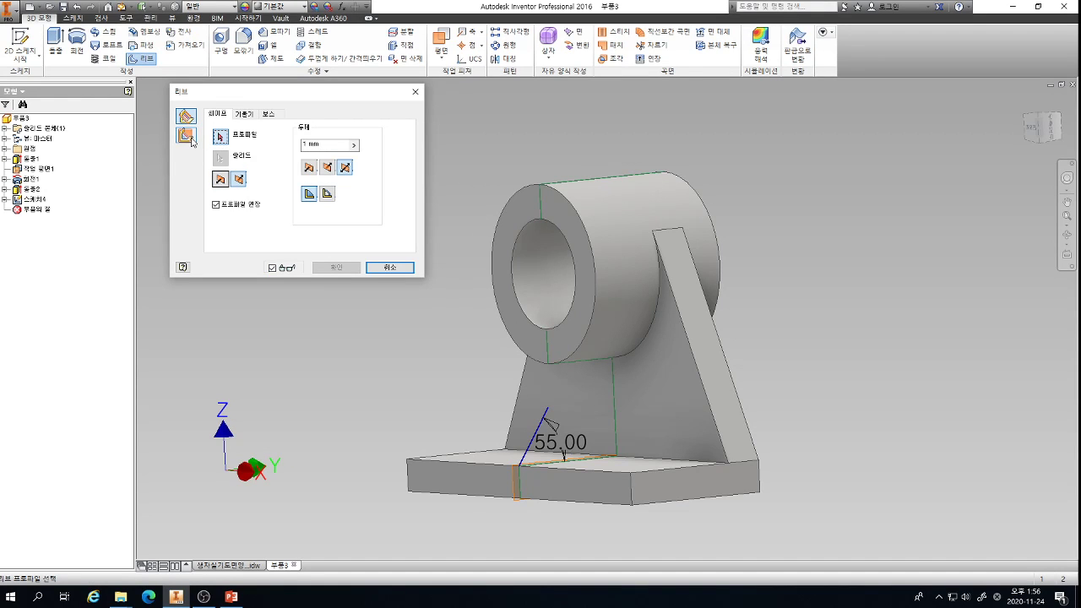
click(545, 419)
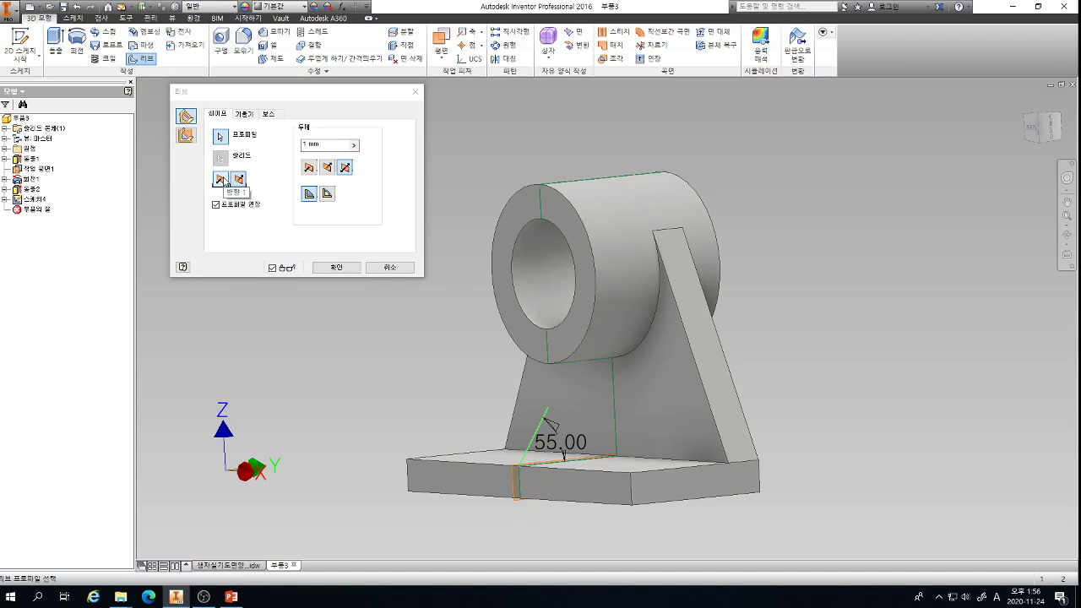
click(233, 156)
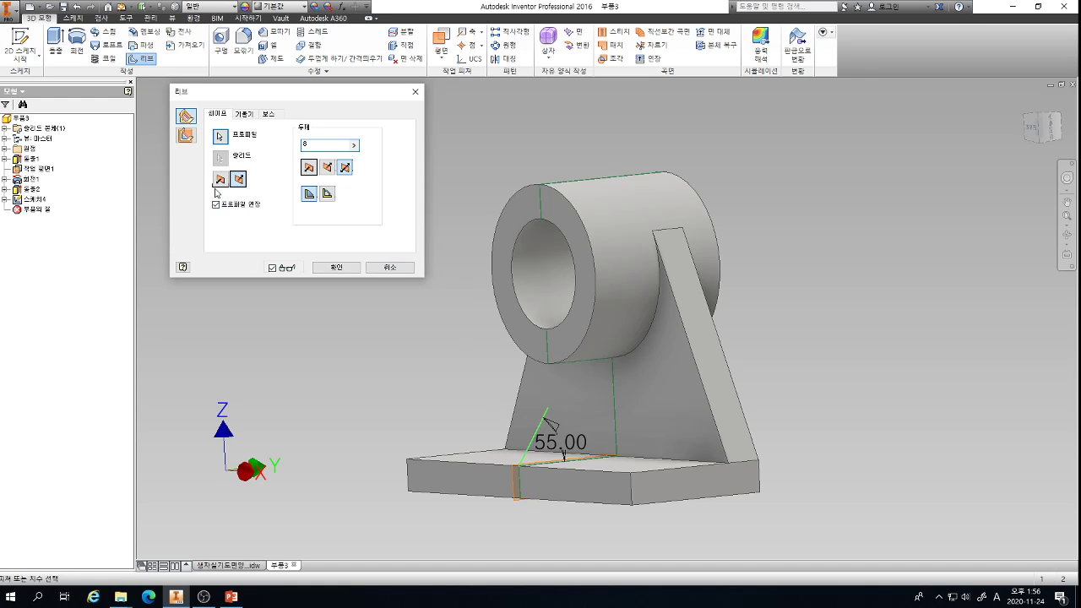
click(245, 117)
click(268, 113)
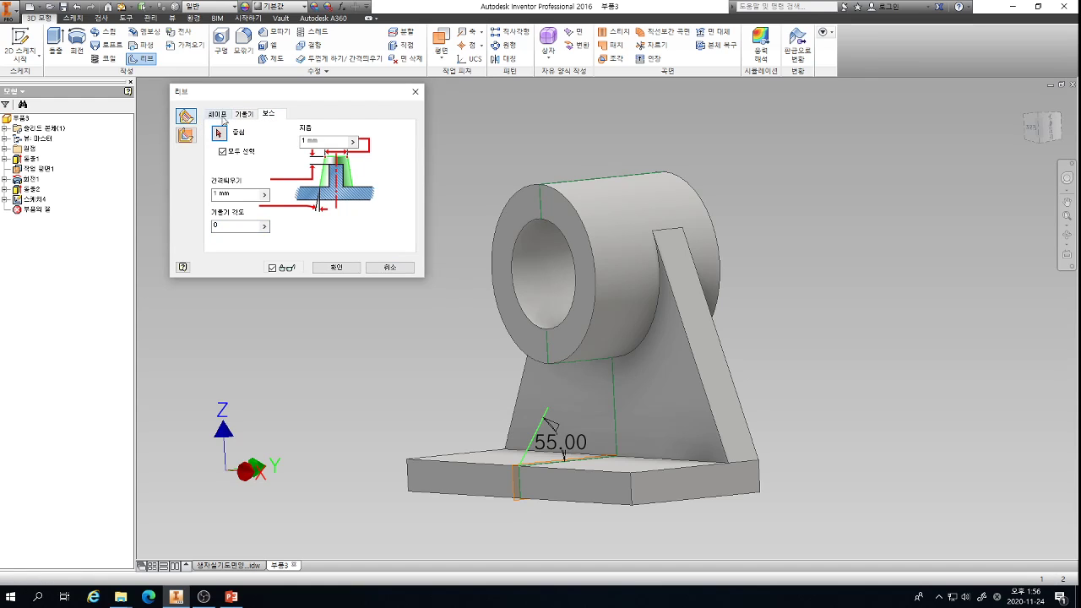
click(222, 116)
click(186, 135)
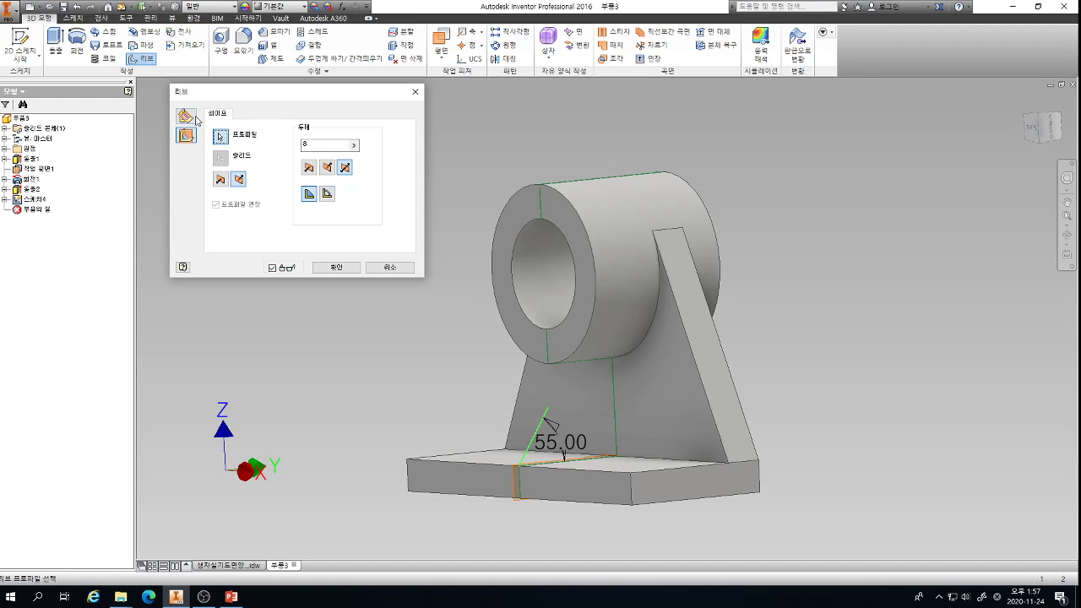
click(186, 118)
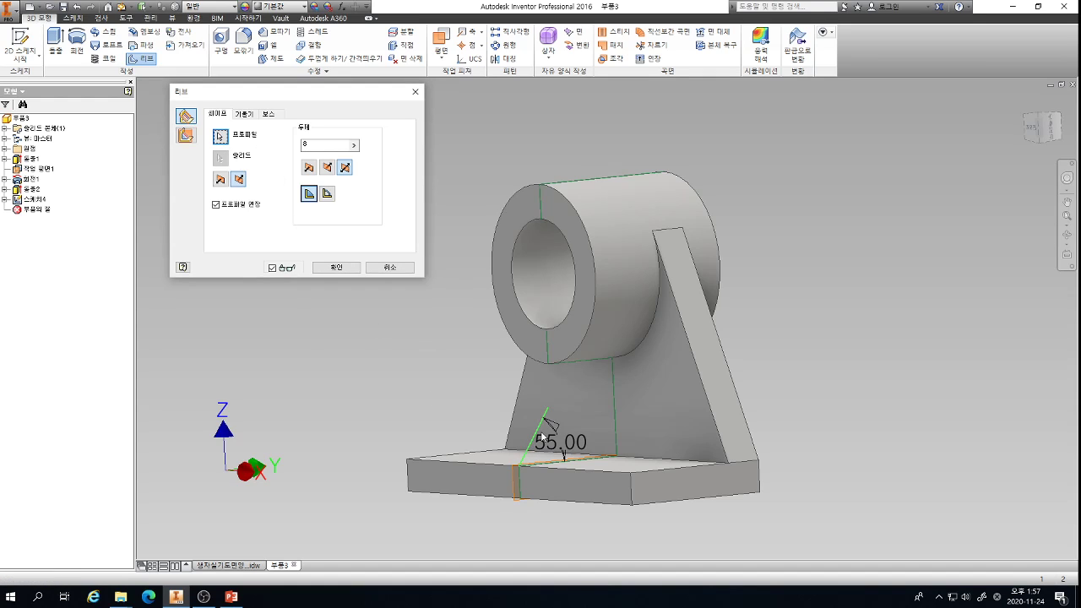
click(220, 179)
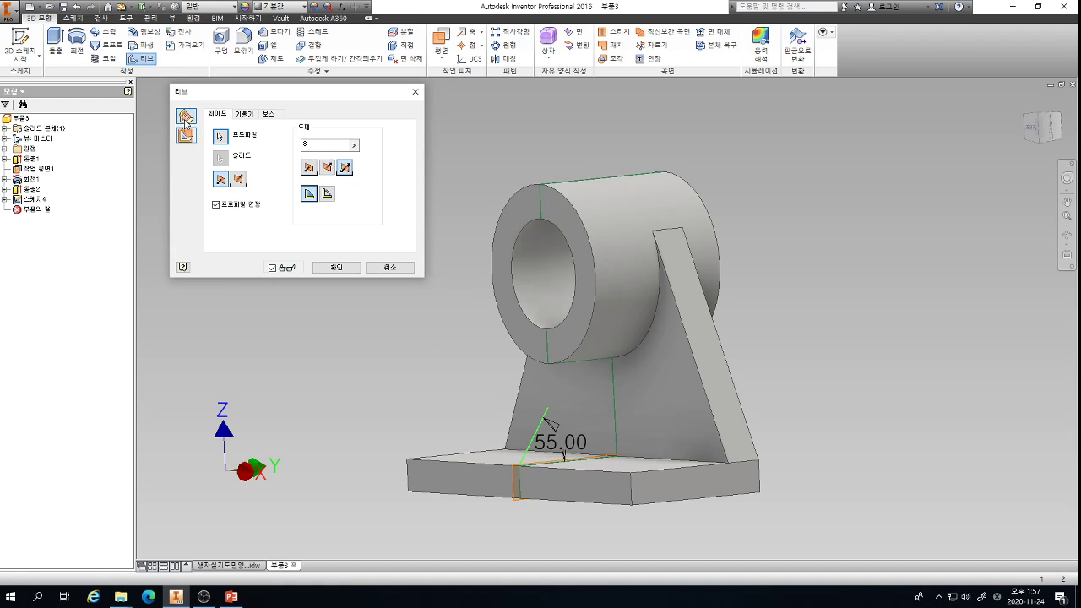
click(186, 136)
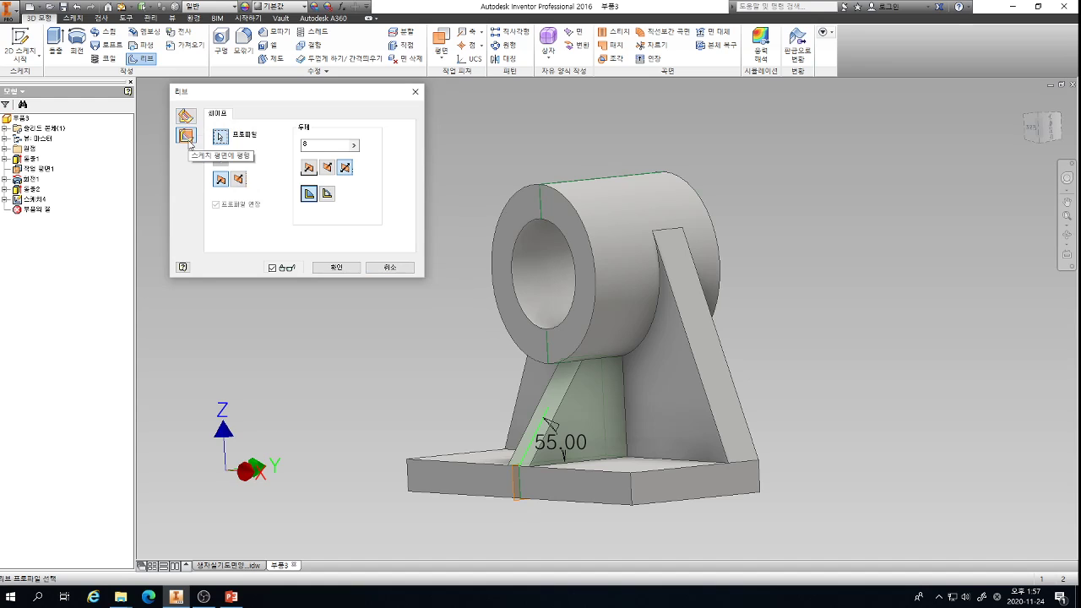
click(187, 138)
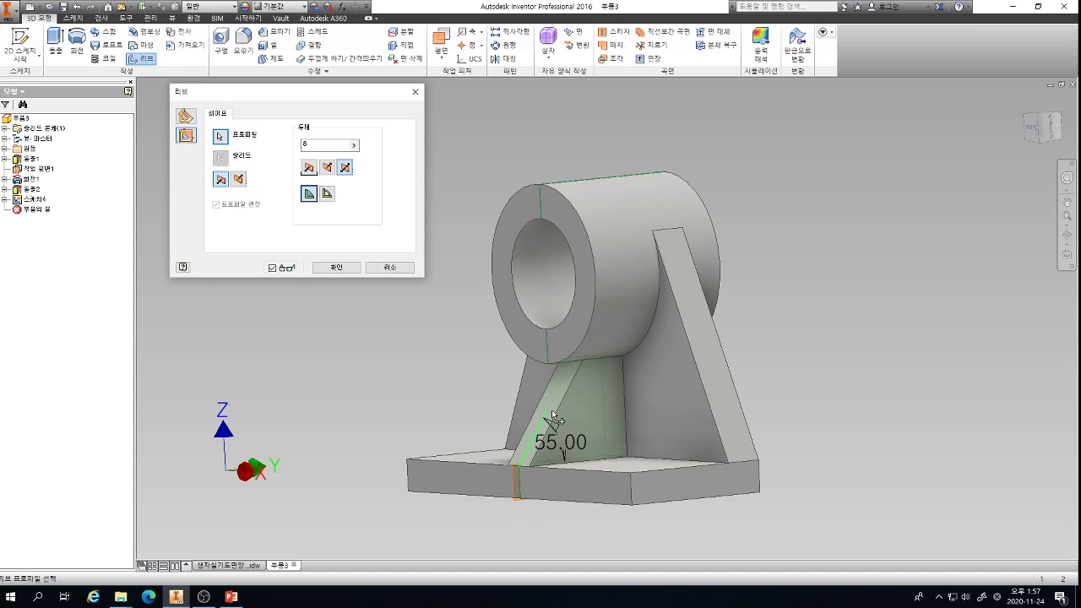
click(404, 269)
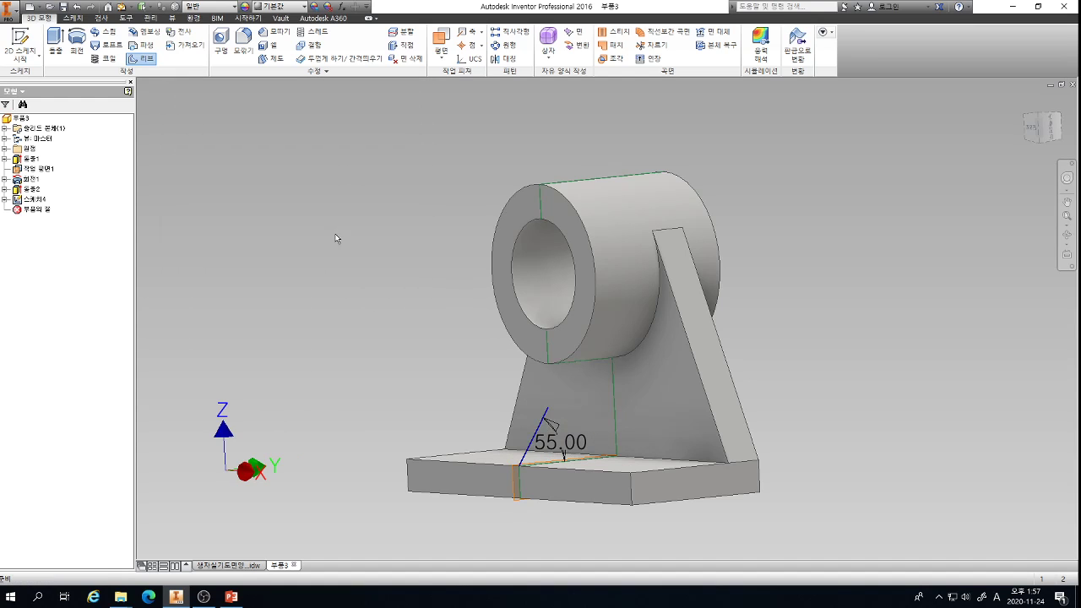
click(136, 59)
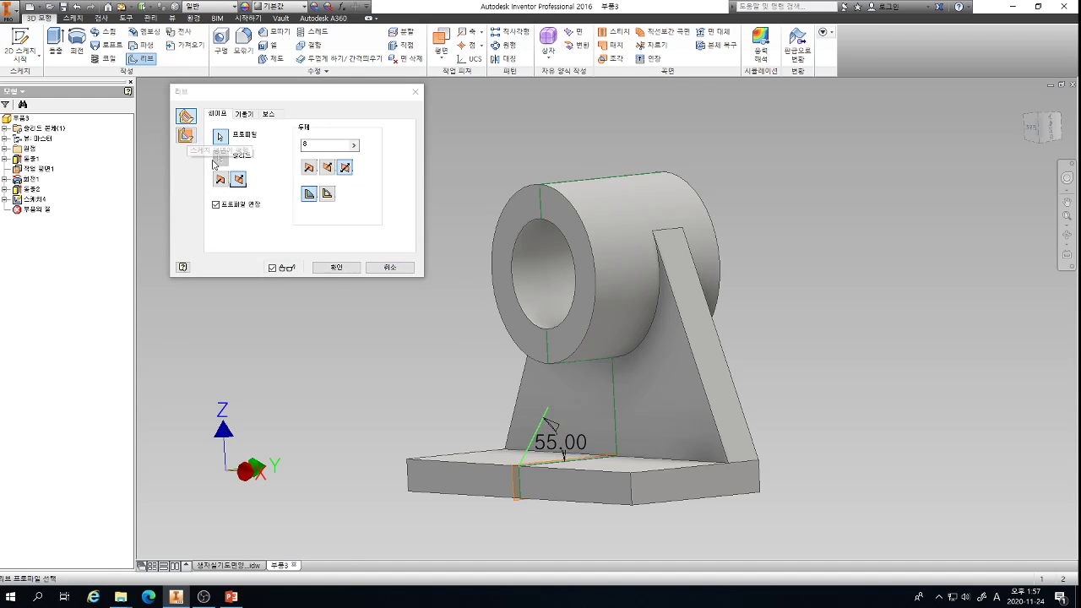
click(306, 146)
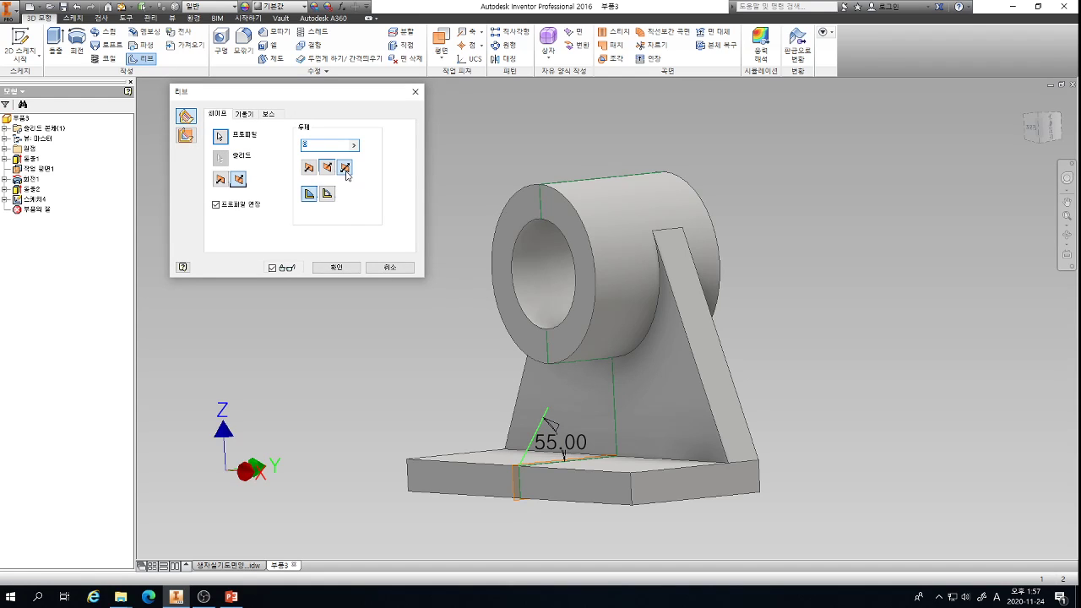
click(309, 195)
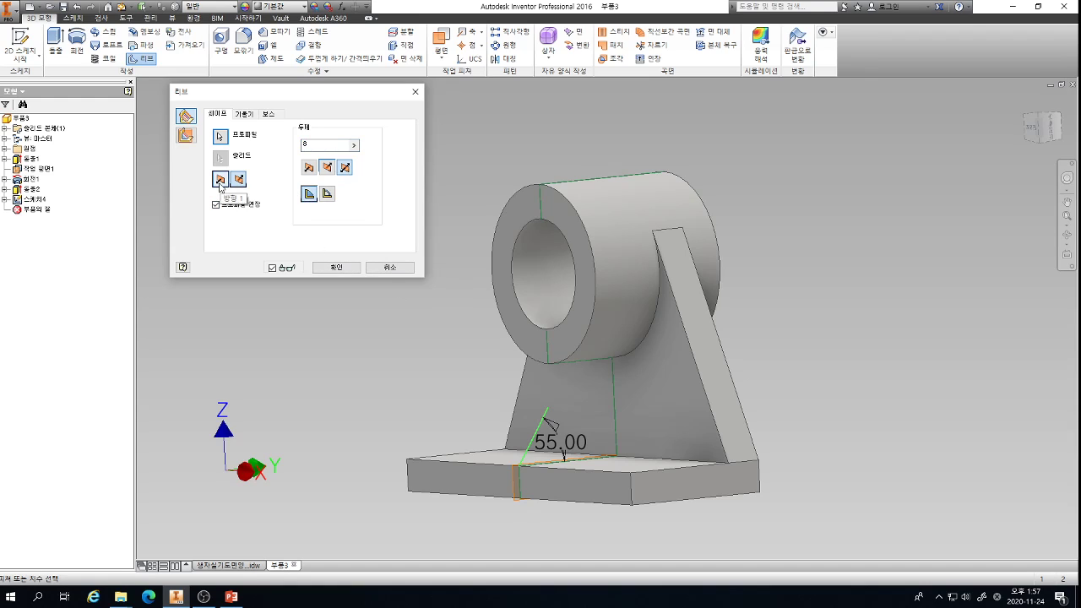
click(220, 180)
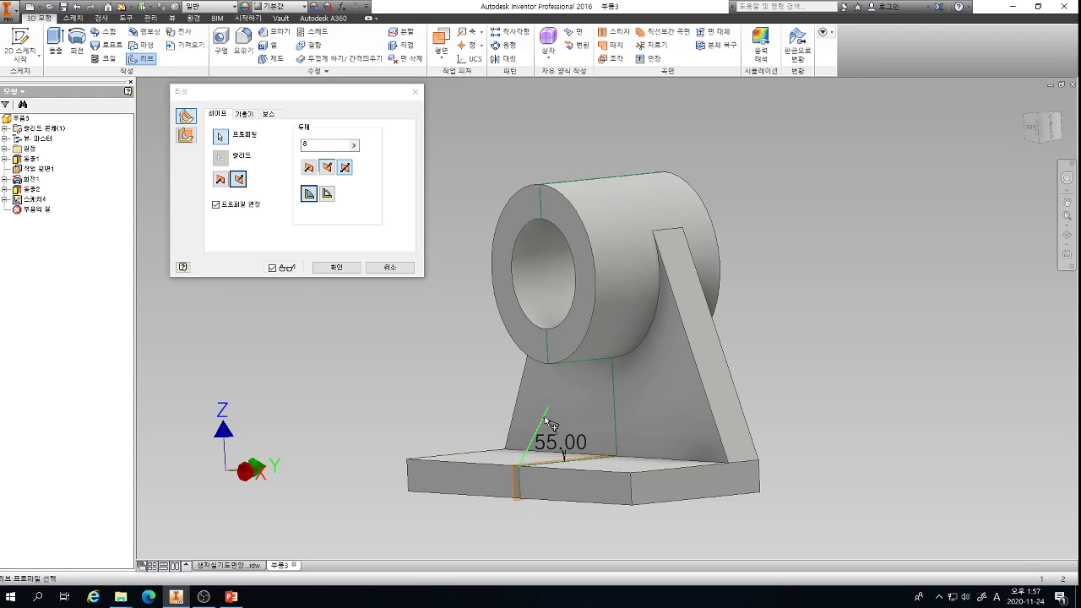
click(222, 140)
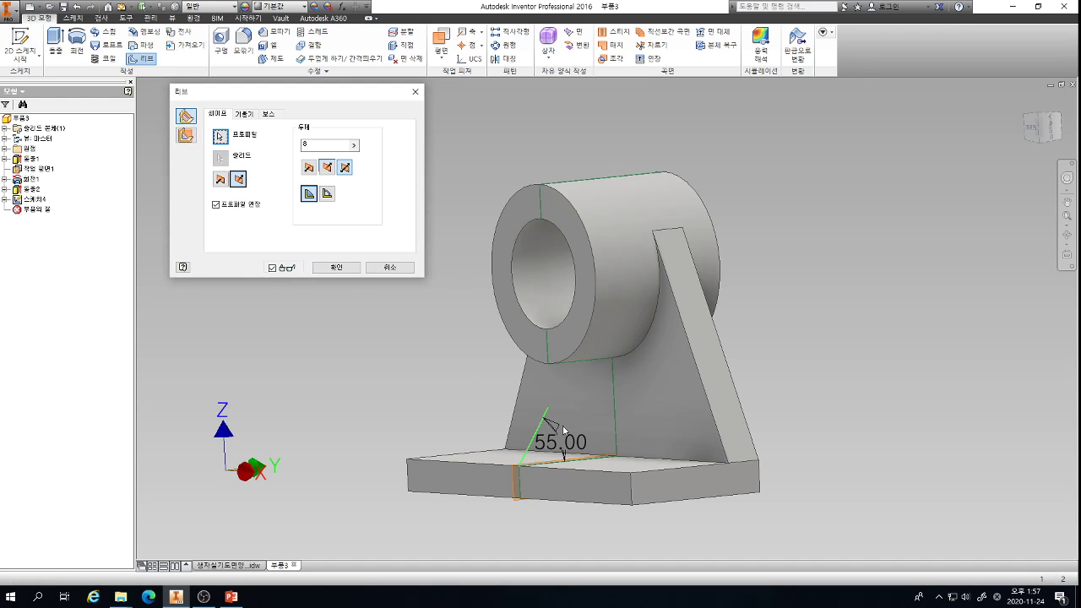
click(545, 420)
click(187, 136)
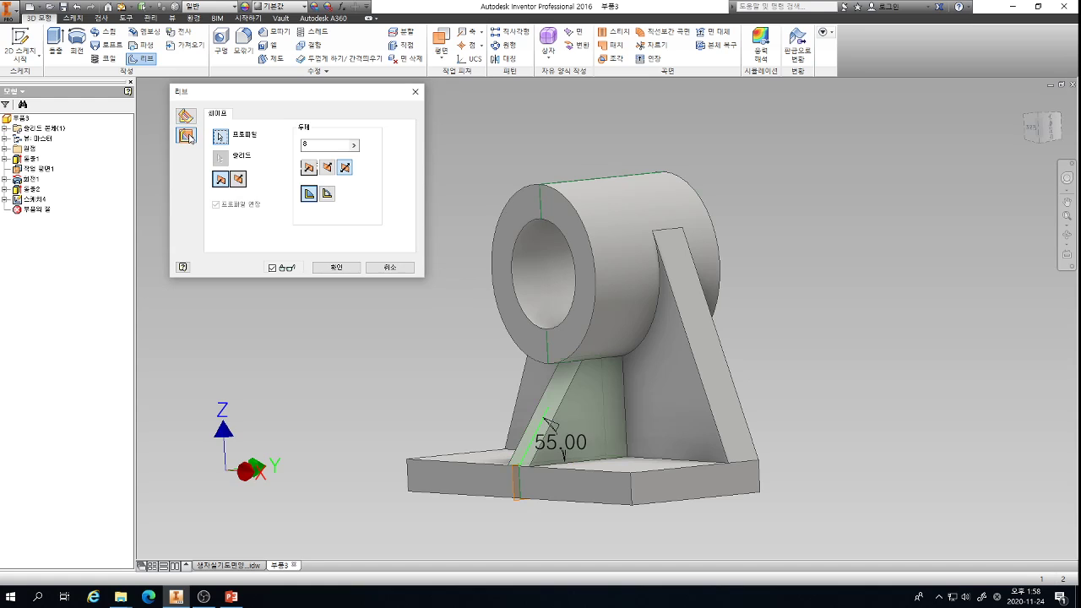
click(238, 179)
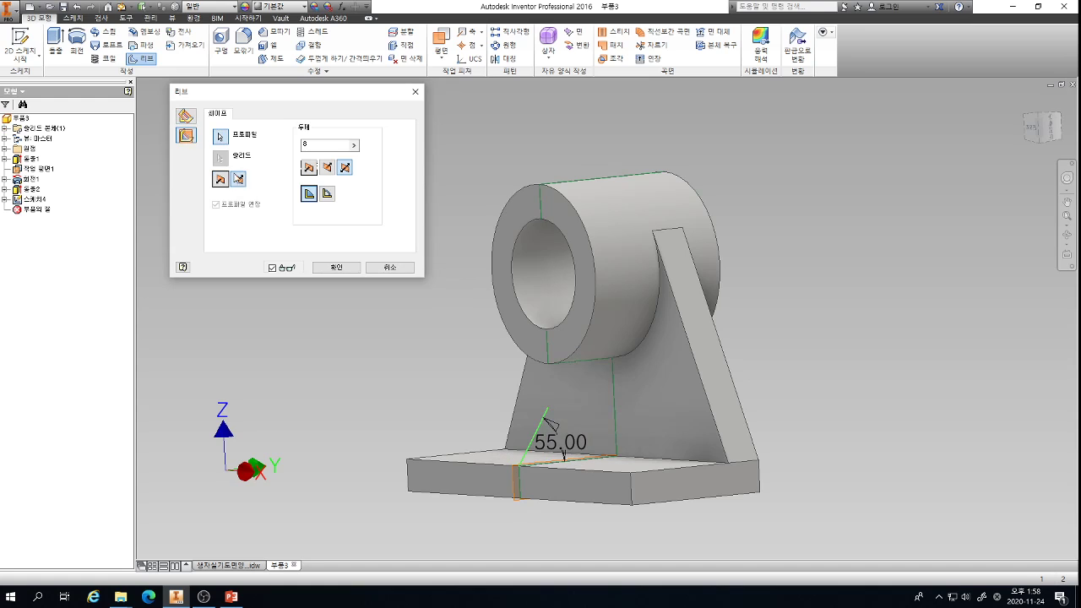
click(389, 267)
- Create an 8 mm thick rib parallel to the sketch plane from the slanted 55-degree line, inspect it and undo it
key(Return)
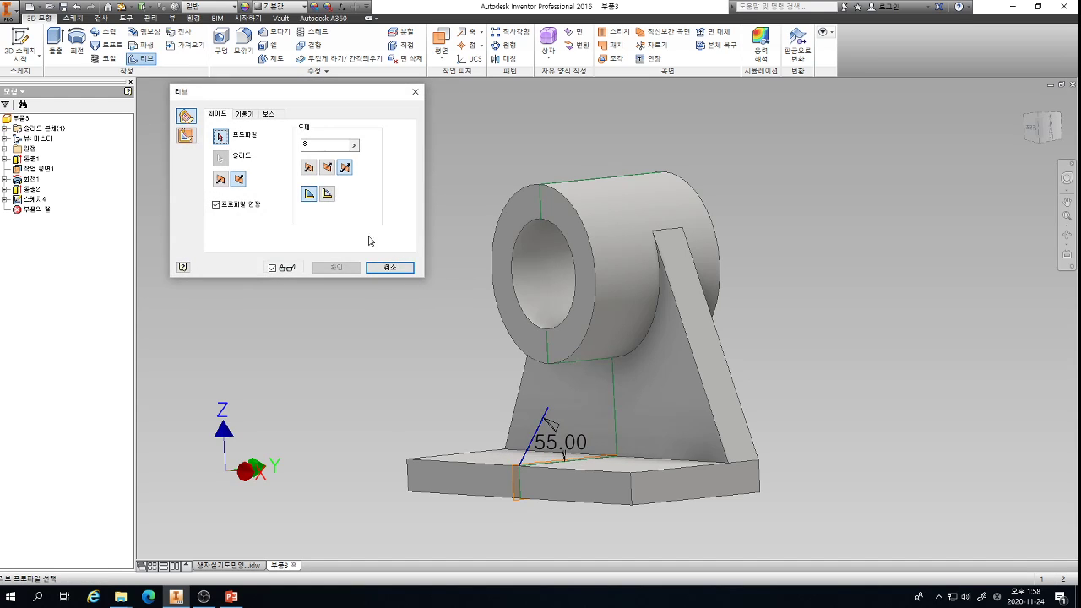
click(539, 435)
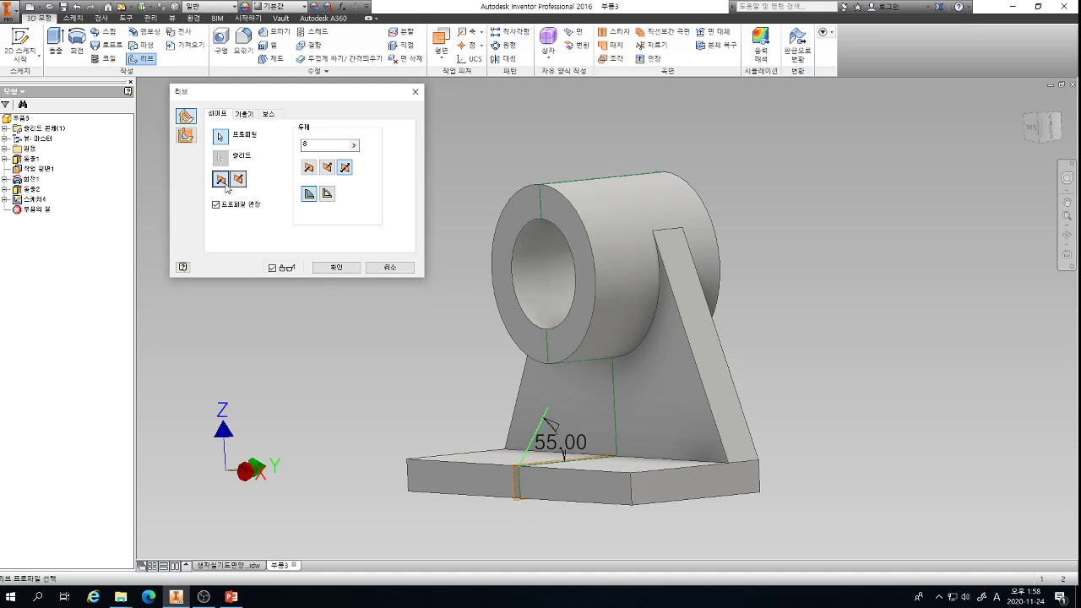
click(220, 179)
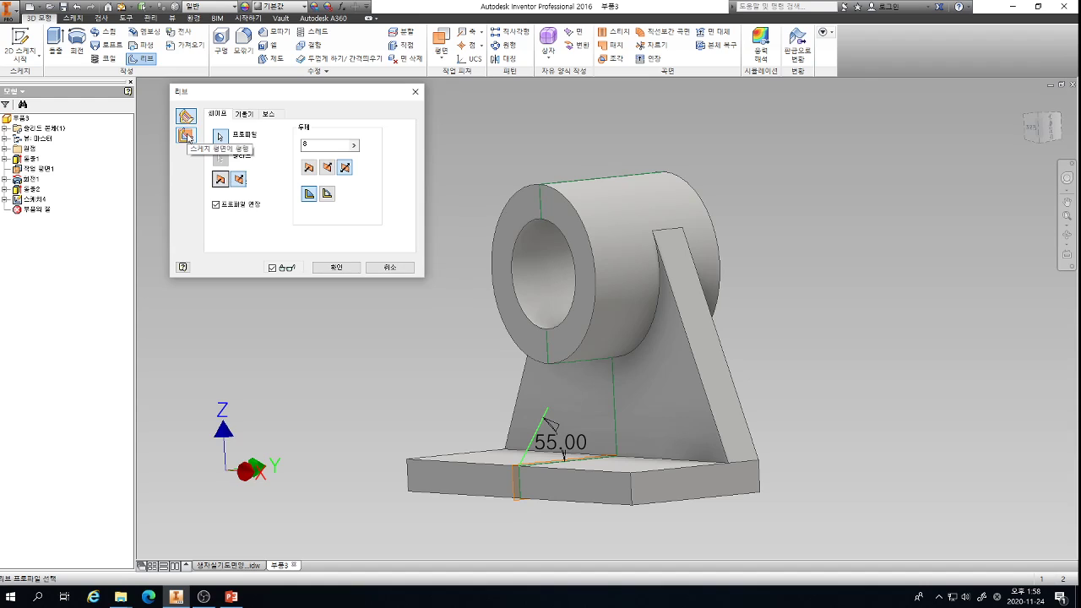
click(187, 136)
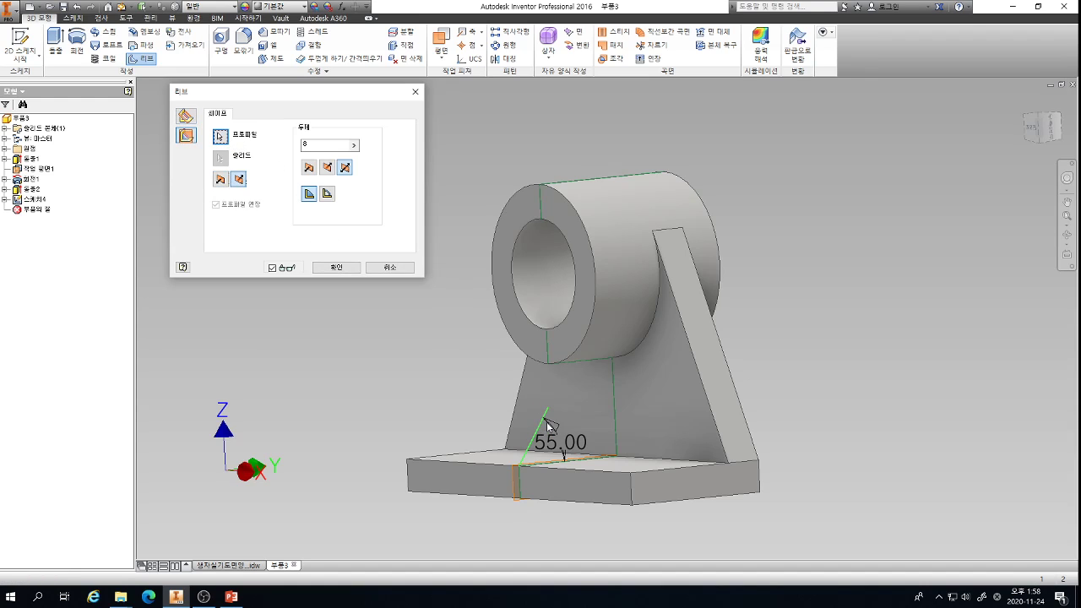
click(548, 425)
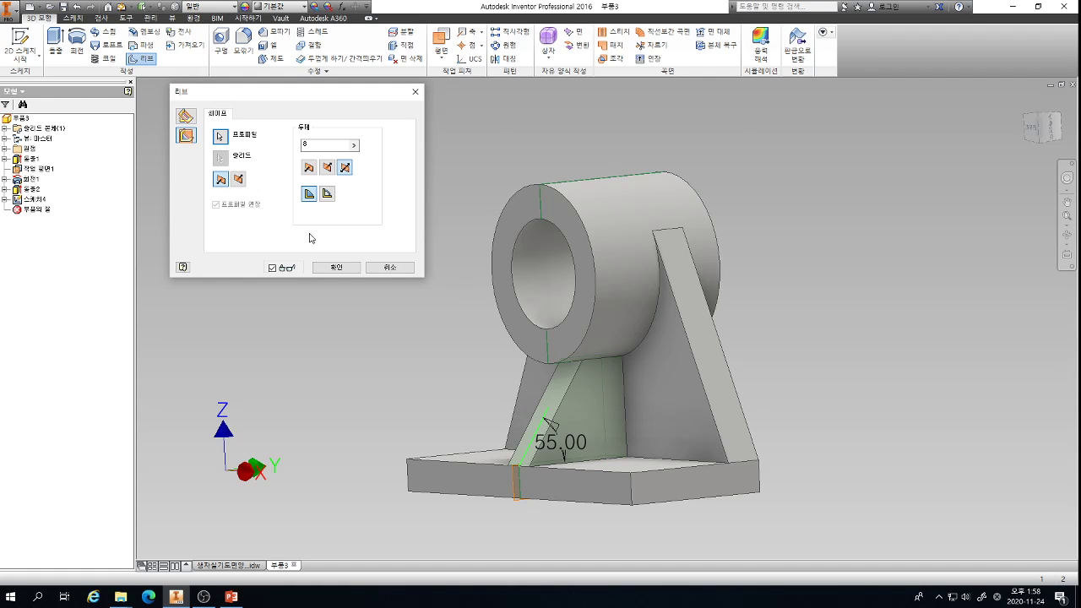
click(337, 267)
shift+middle_drag(582, 395, 623, 402)
scroll(601, 403, up, 3)
scroll(578, 402, down, 2)
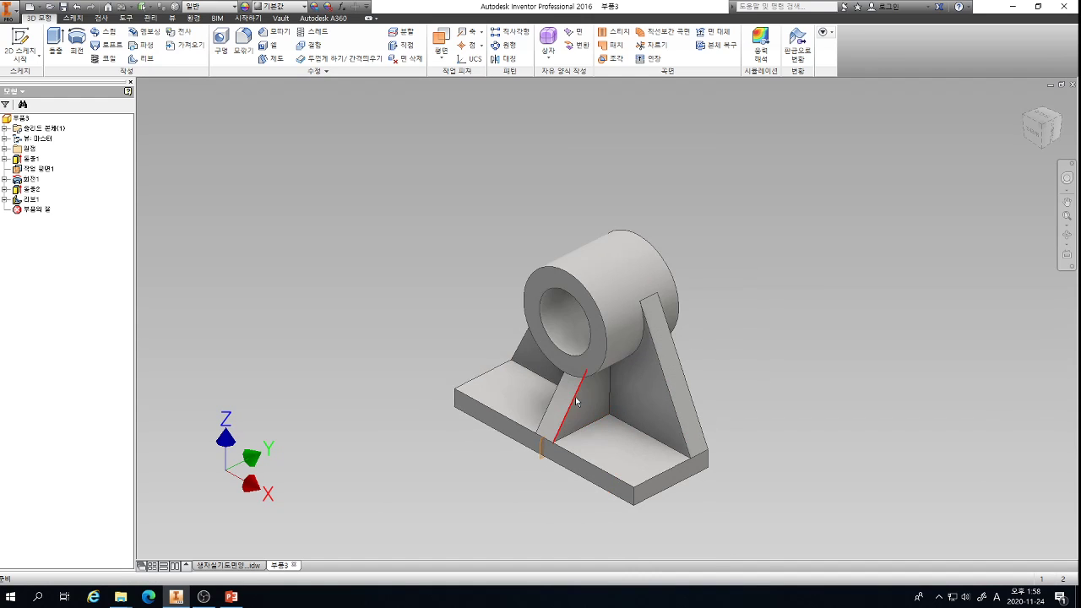
scroll(595, 388, up, 3)
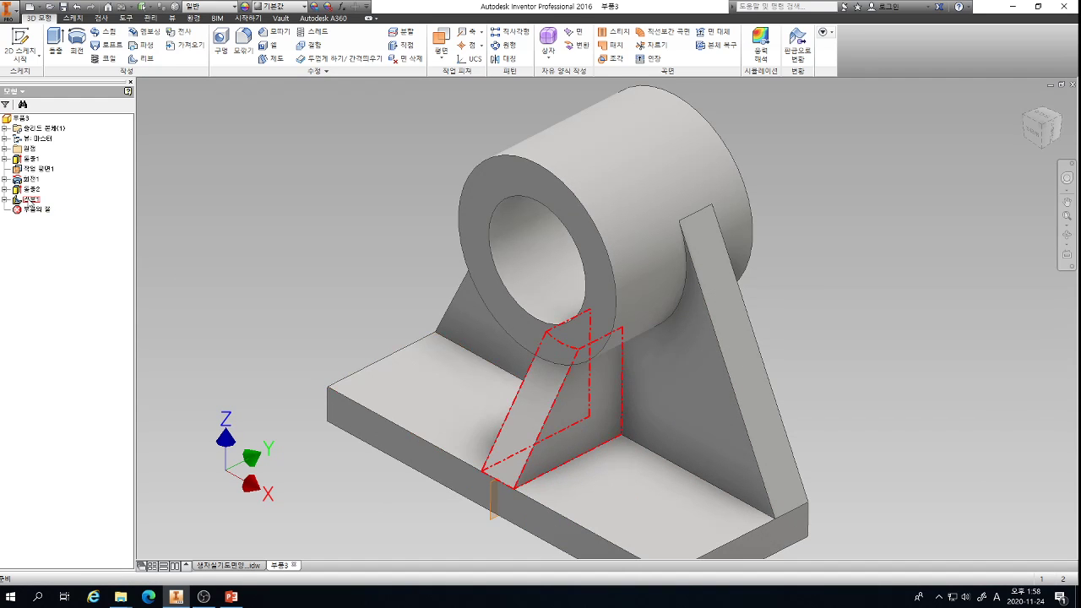
double_click(434, 335)
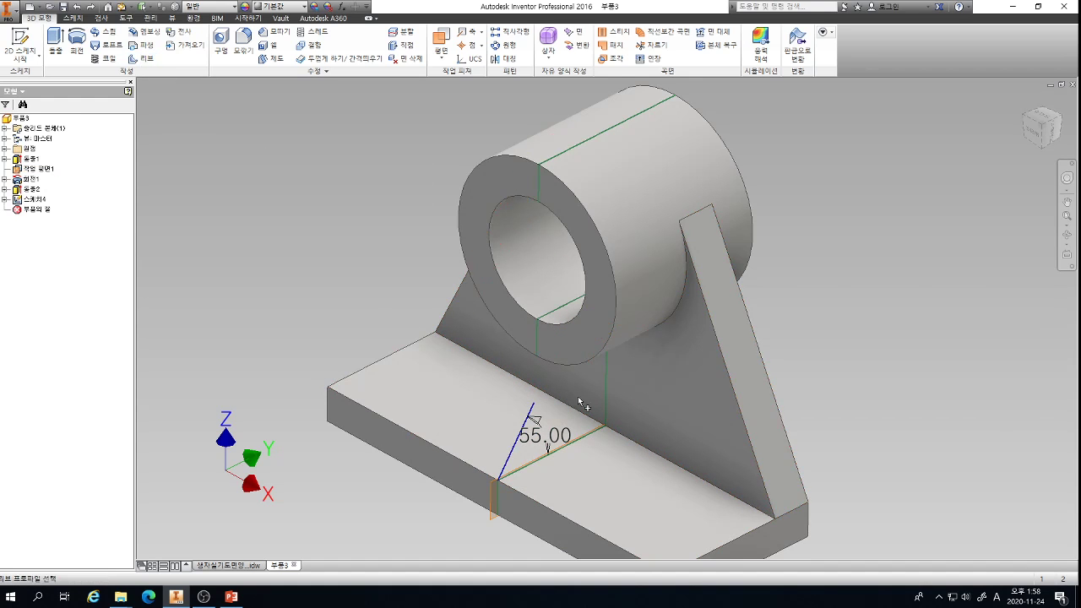
- Repeat the 8 mm rib on the slanted line with the parallel-to-sketch-plane type and direction 1, and undo it again
click(534, 422)
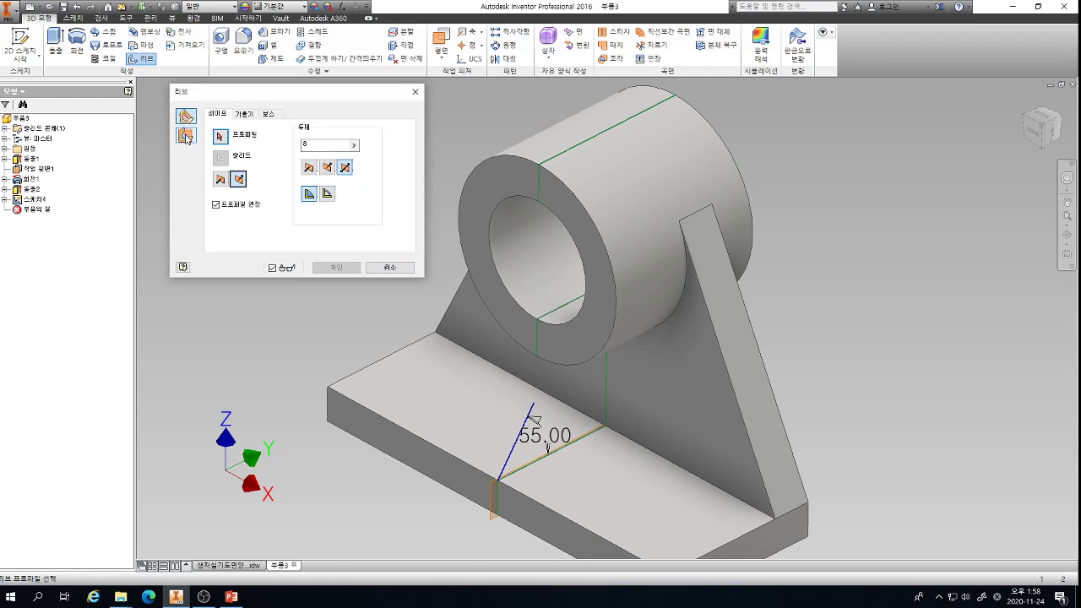
click(187, 136)
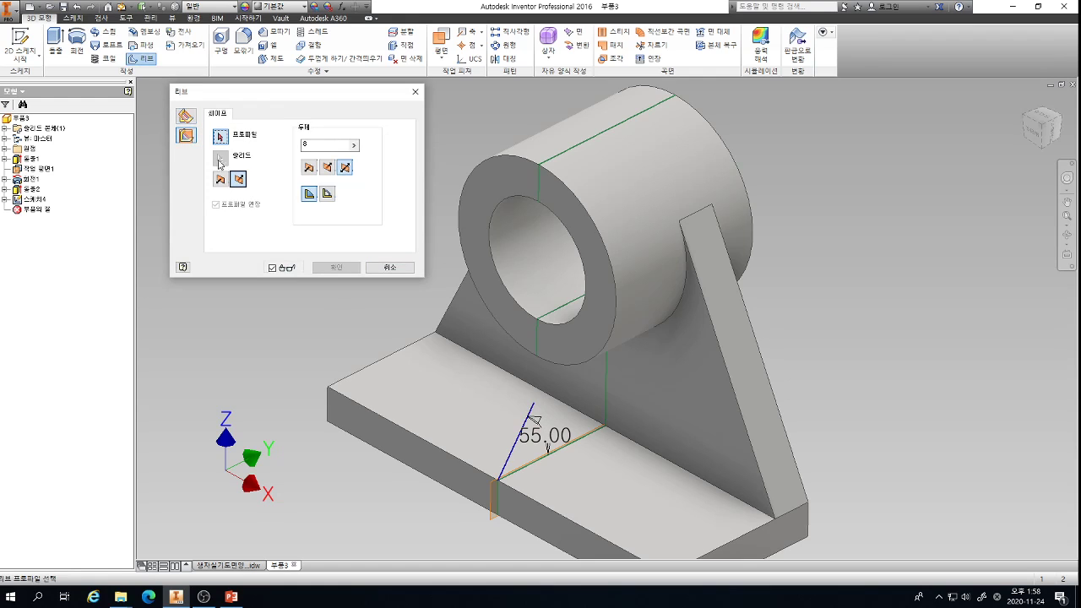
click(521, 445)
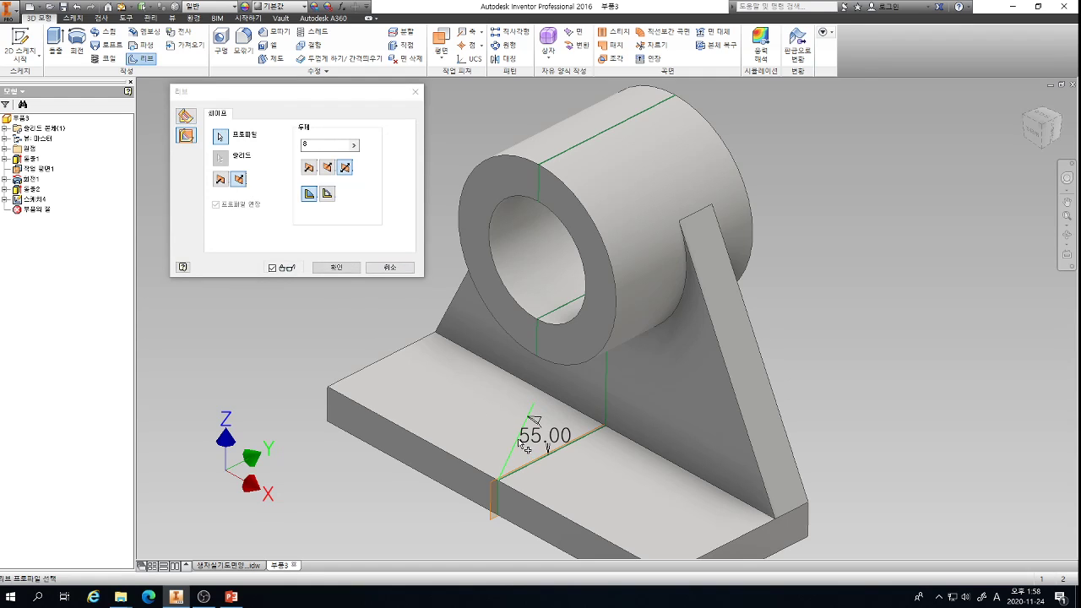
click(226, 179)
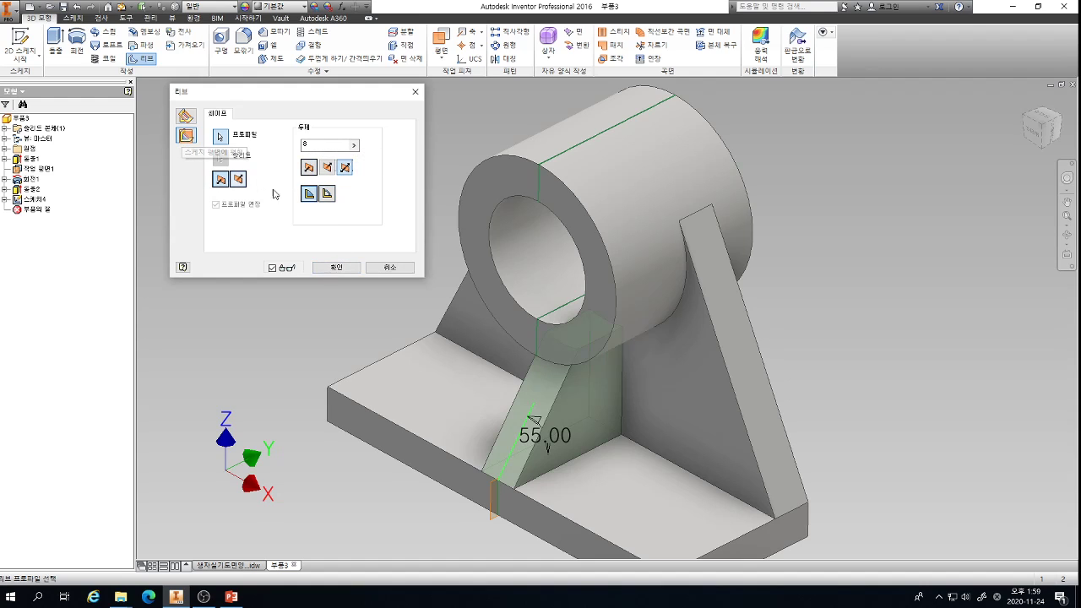
click(344, 268)
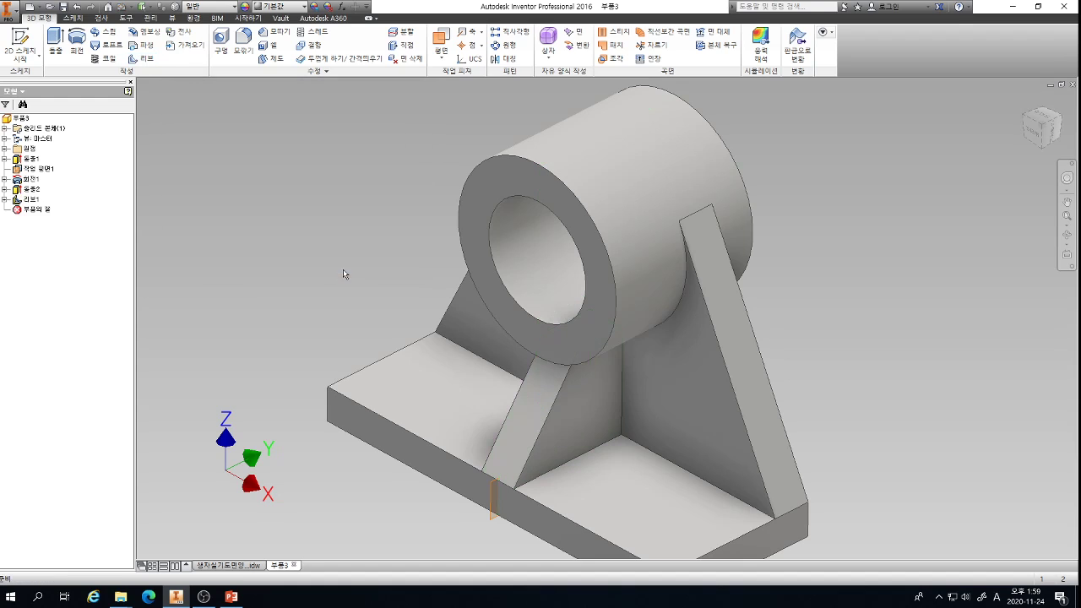
key(ctrl+z)
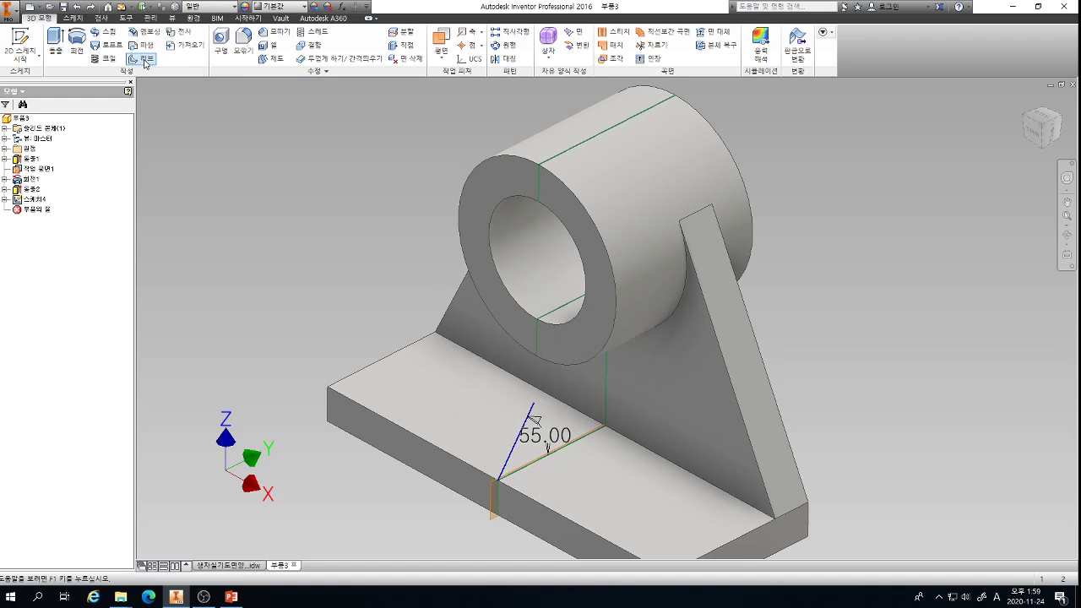
- Create an 8 mm thick rib parallel to the sketch plane from the slanted 55-degree line
click(144, 60)
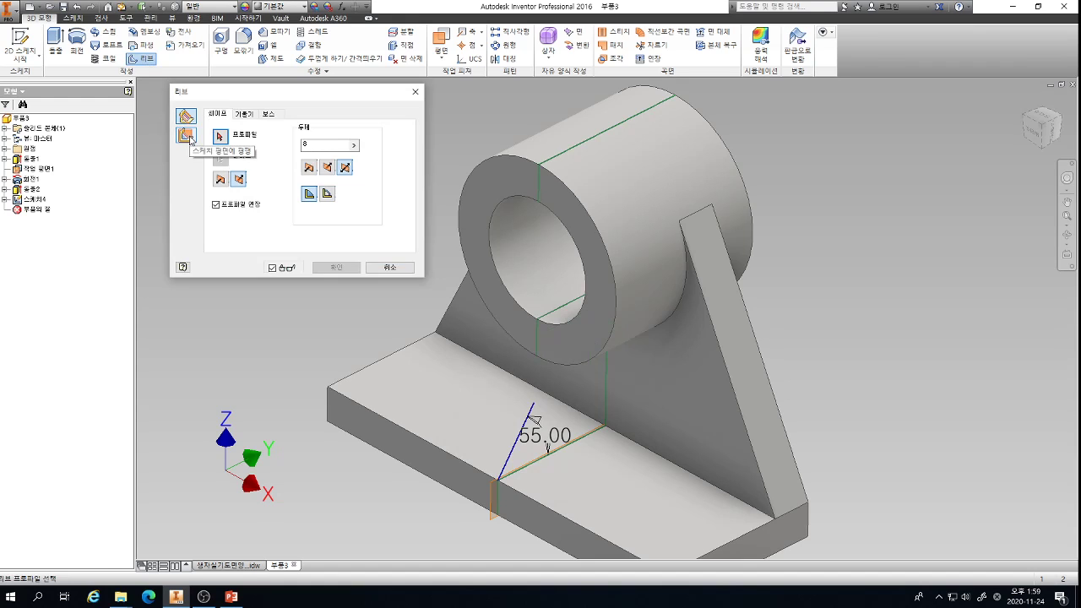
click(186, 135)
click(186, 115)
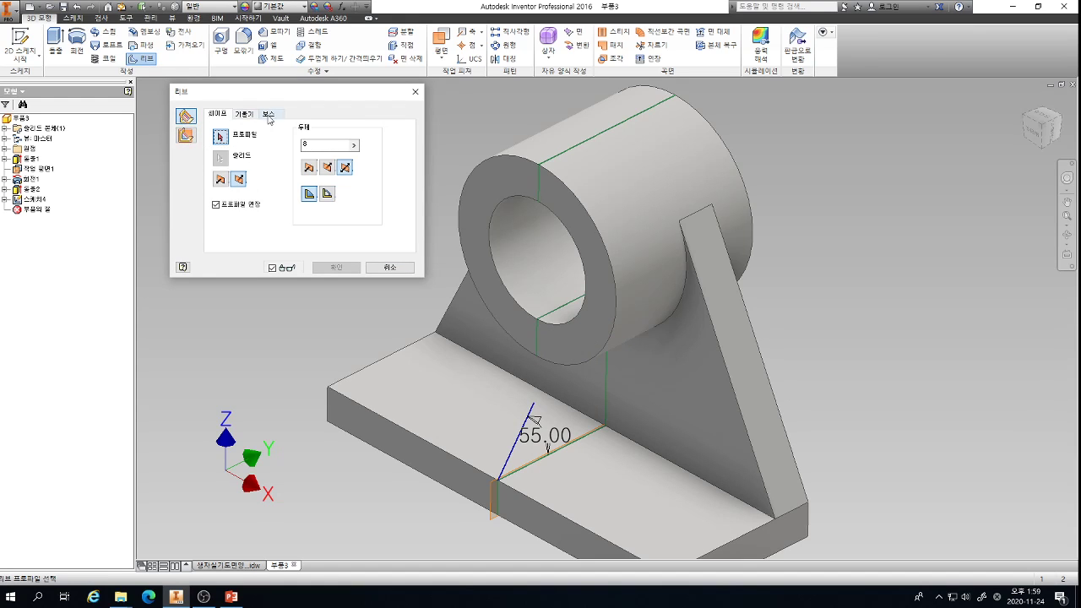
click(187, 136)
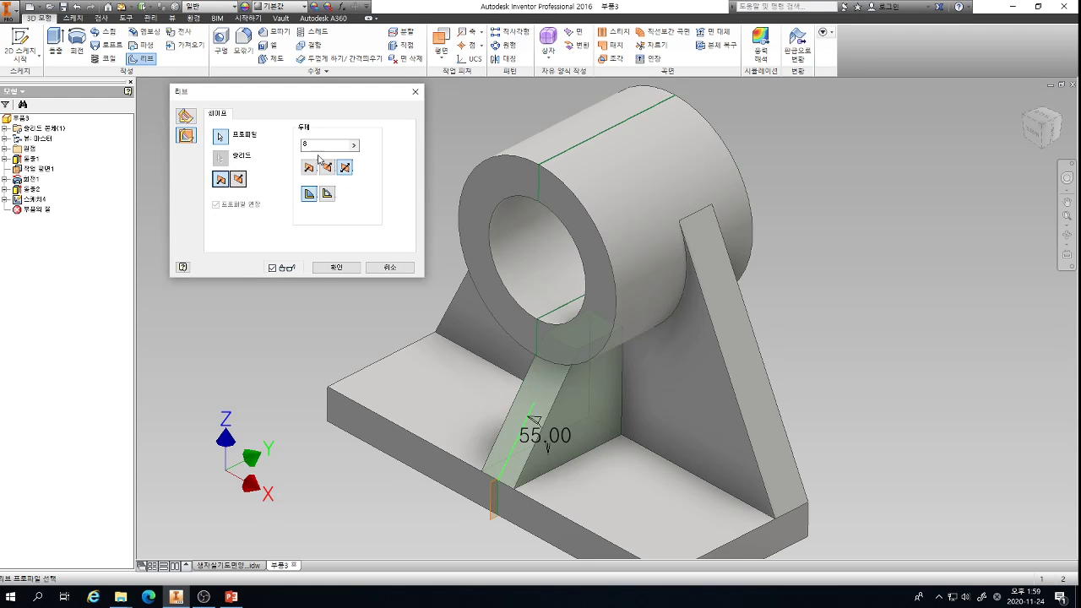
click(349, 267)
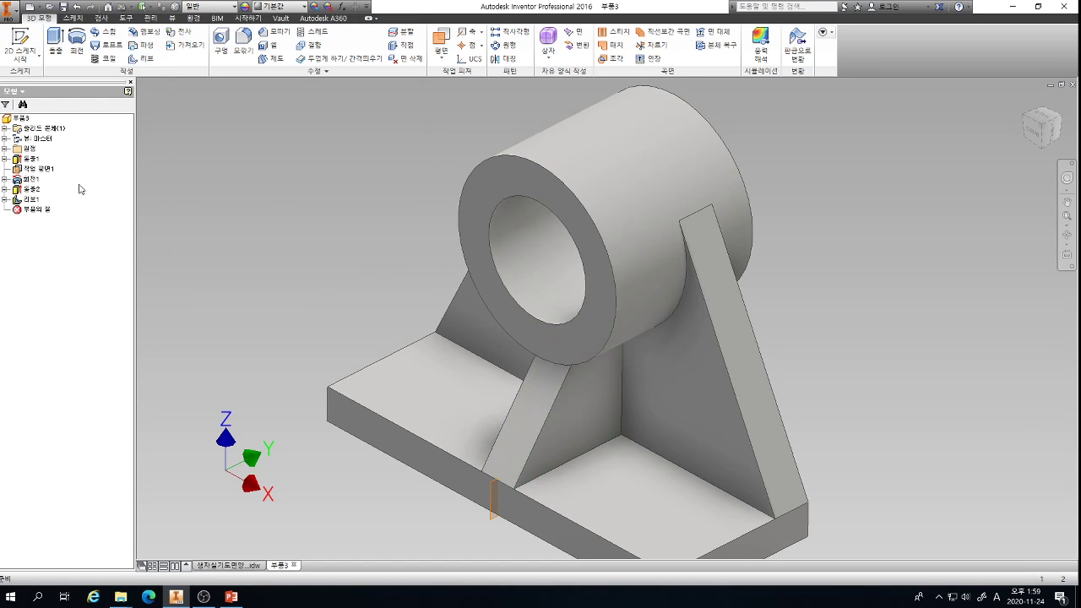
- Delete the rib feature together with its slanted-line sketch
right_click(30, 200)
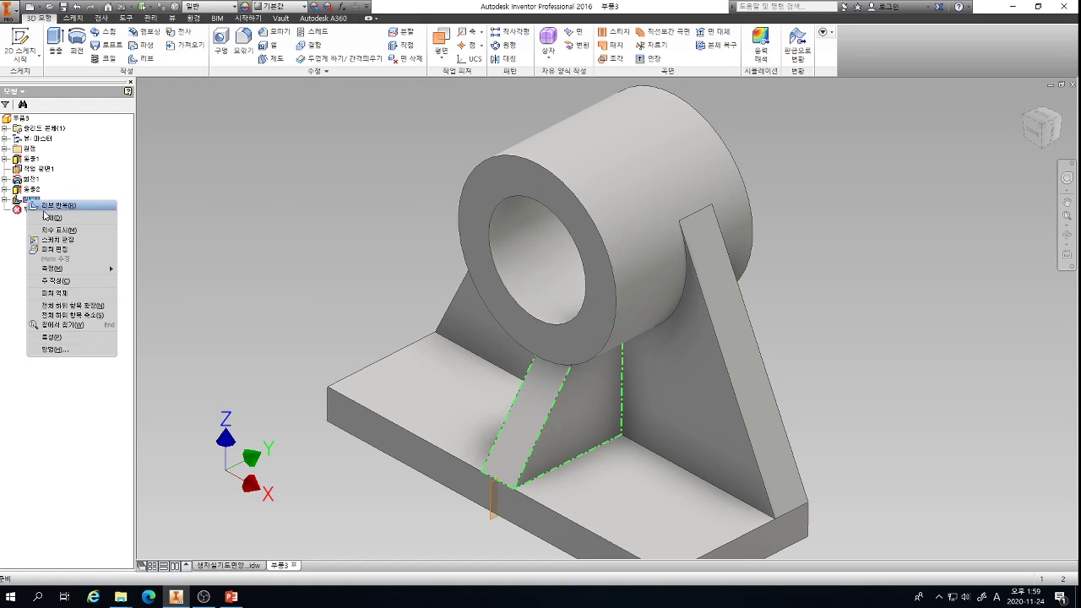
click(52, 222)
click(163, 139)
- Start a sketch on the middle work plane and draw a slanted line from the base plate's free top corner into the boss wall
scroll(162, 134, down, 3)
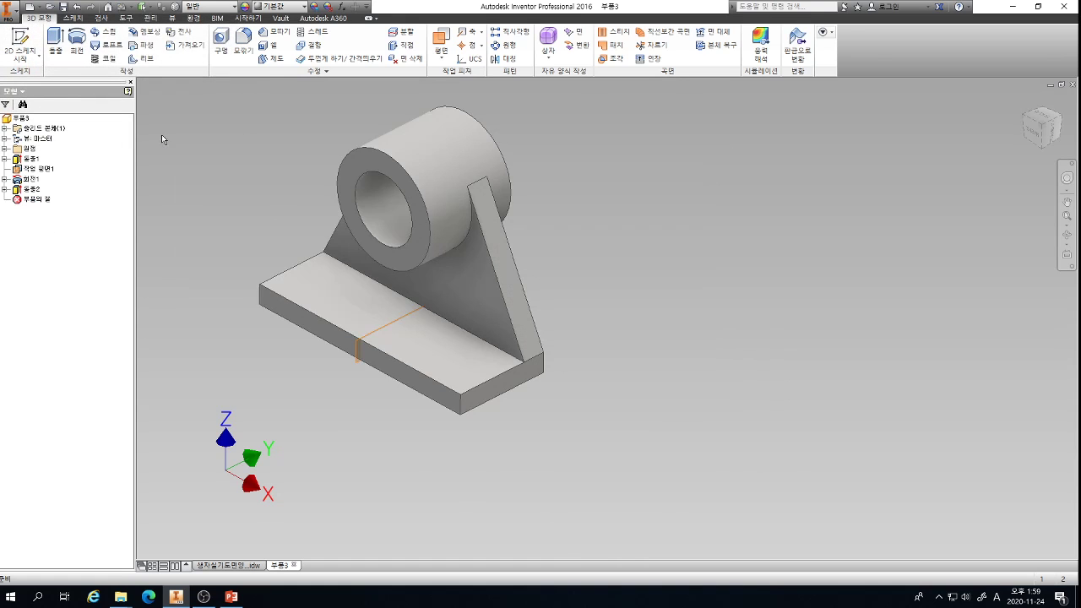
scroll(657, 329, up, 5)
scroll(484, 311, down, 4)
scroll(484, 311, up, 3)
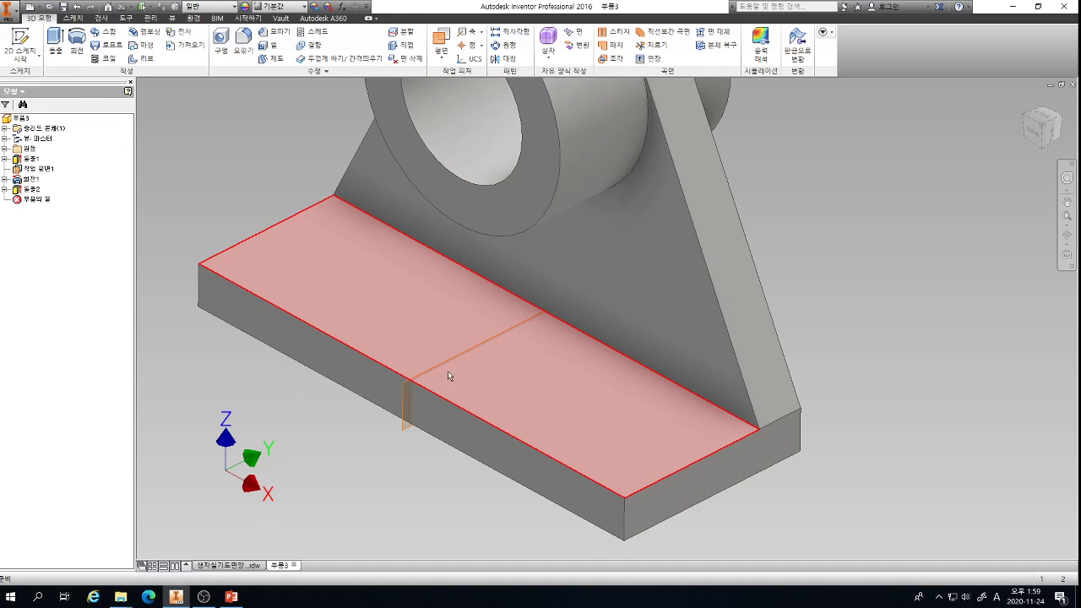
key(s)
click(412, 391)
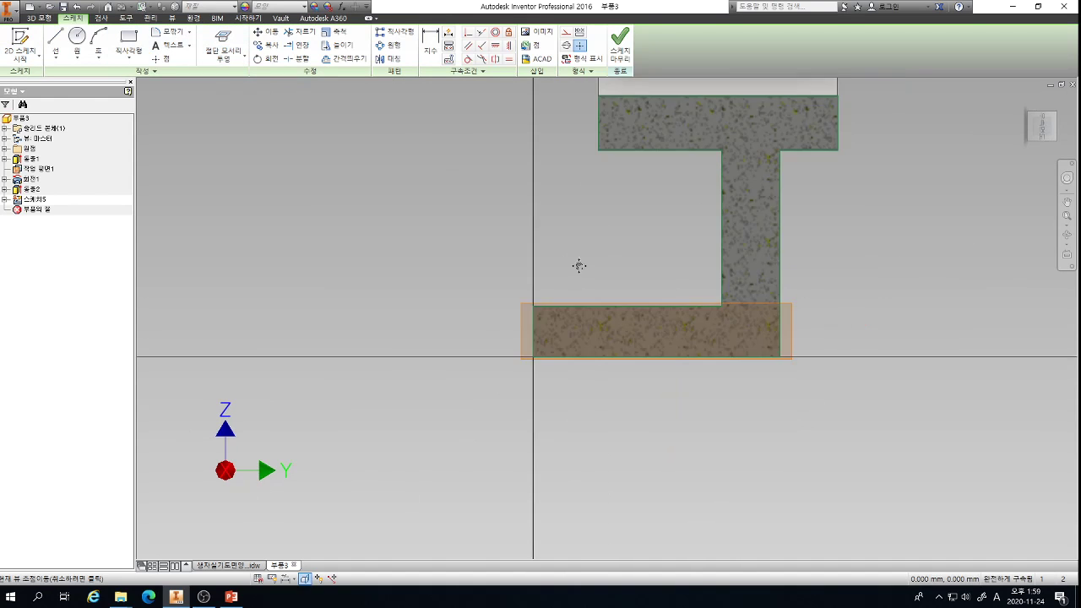
click(55, 43)
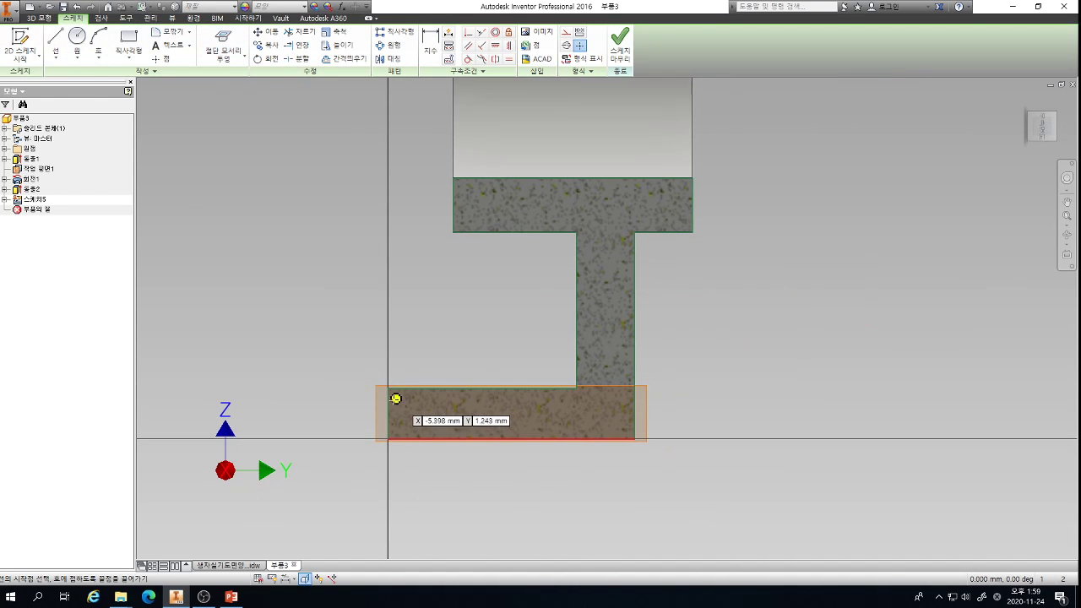
click(389, 386)
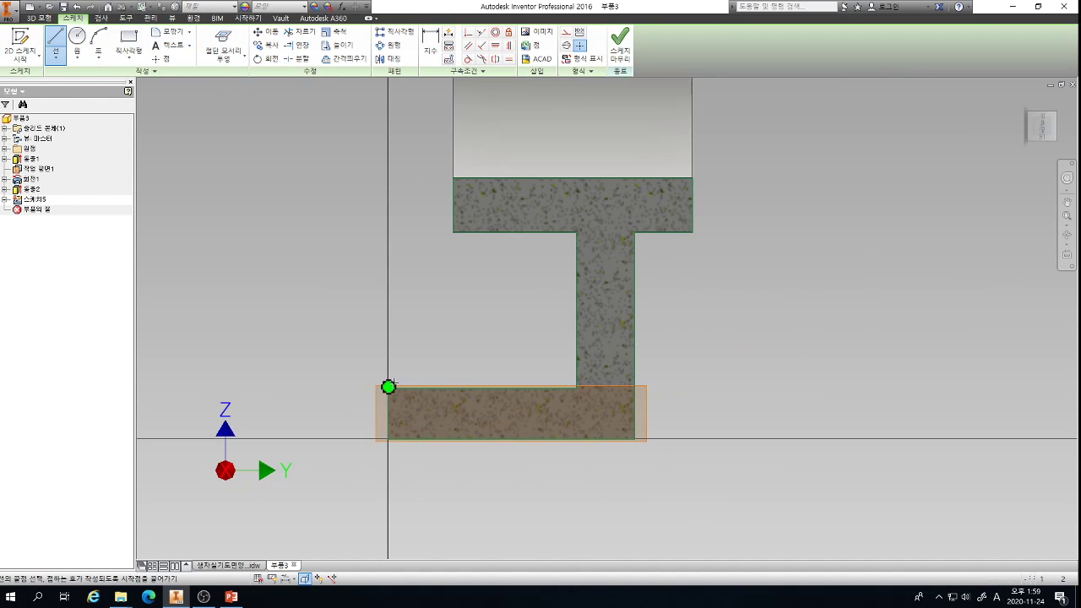
click(516, 197)
key(Escape)
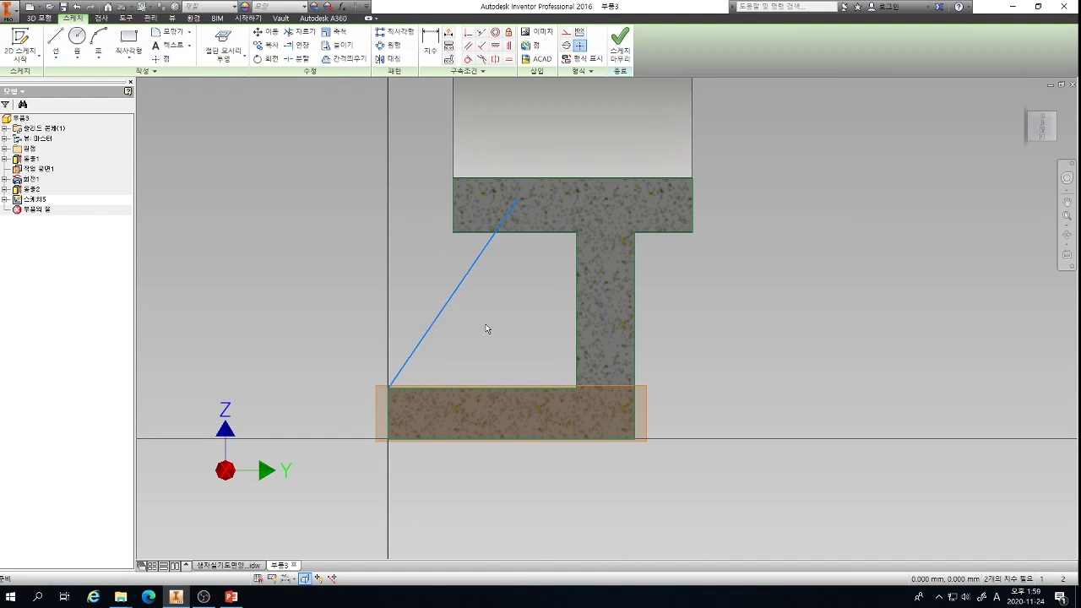
- Dimension the angle between the slanted line and the base plate's top edge as 55 degrees
key(d)
click(450, 306)
click(485, 388)
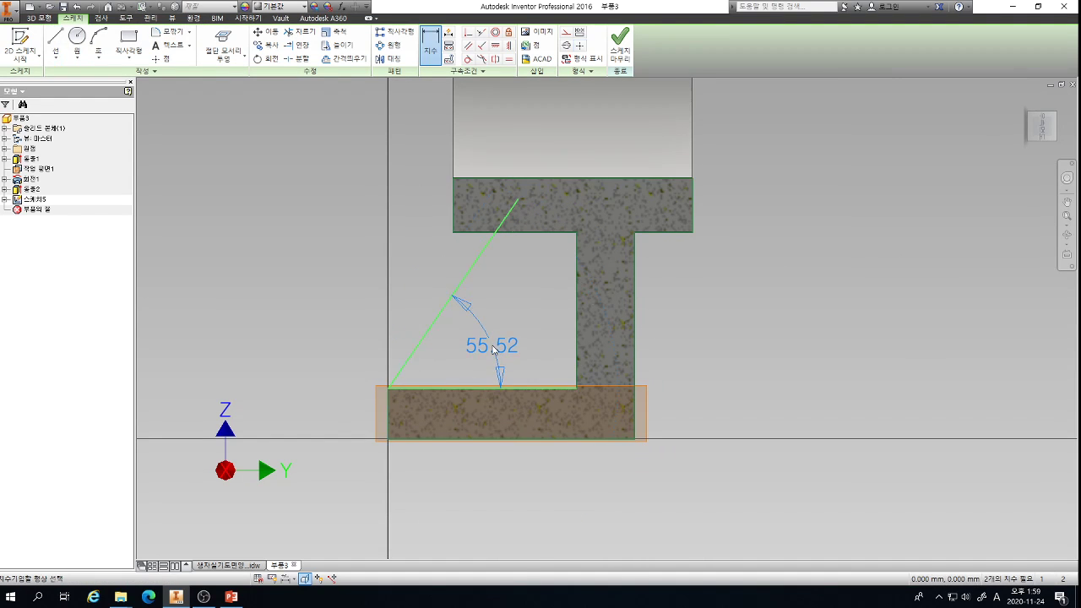
click(494, 349)
text(55)
key(Return)
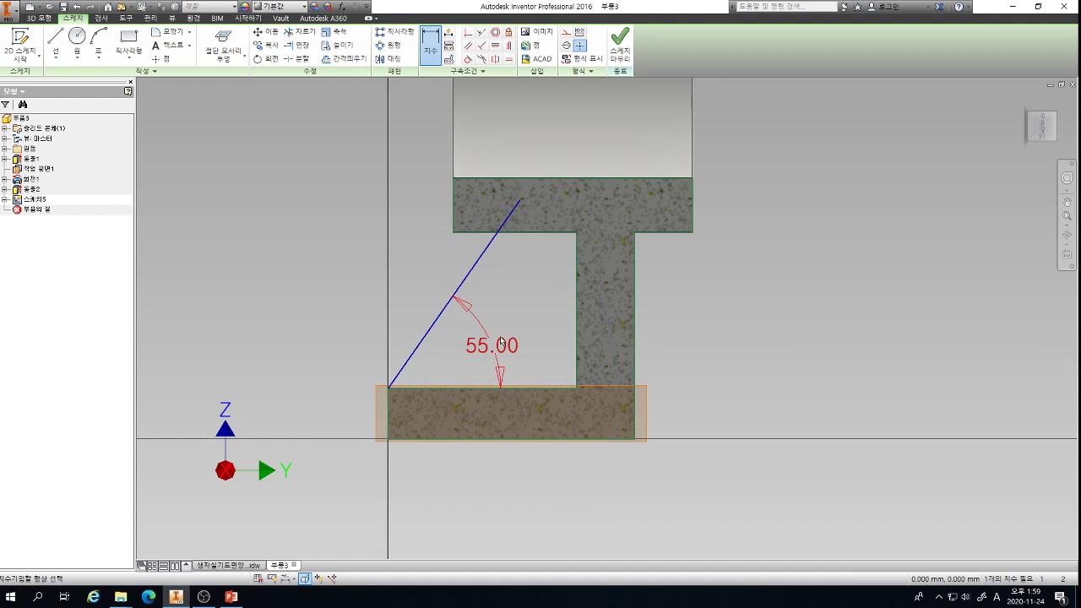
key(Escape)
- Close the rib profile with lines from the slanted line's upper end through the boss wall, web and base plate back to the plate's corner
click(56, 37)
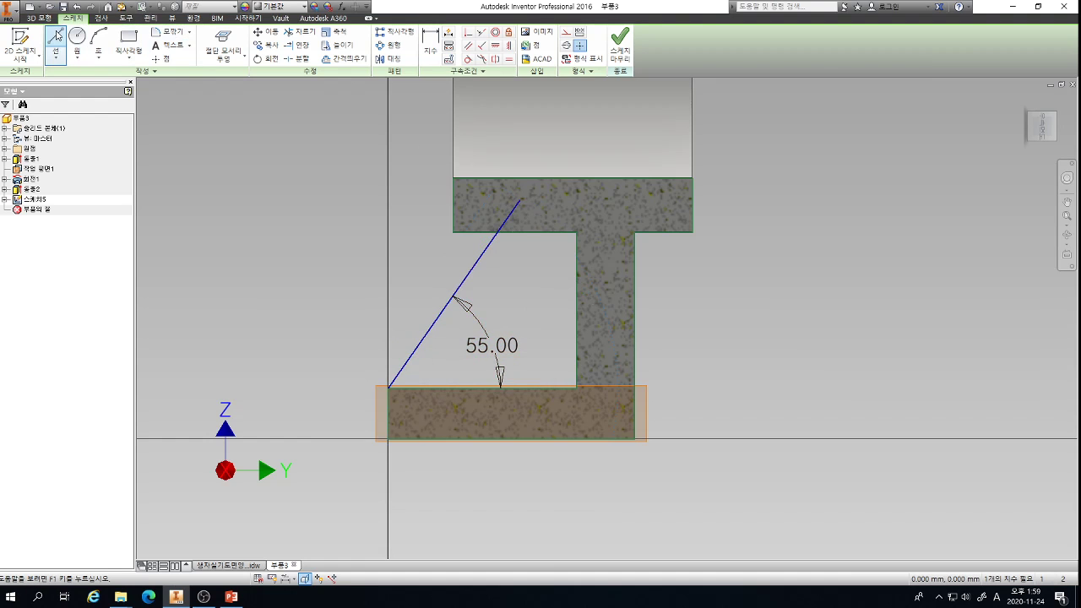
scroll(518, 201, down, 5)
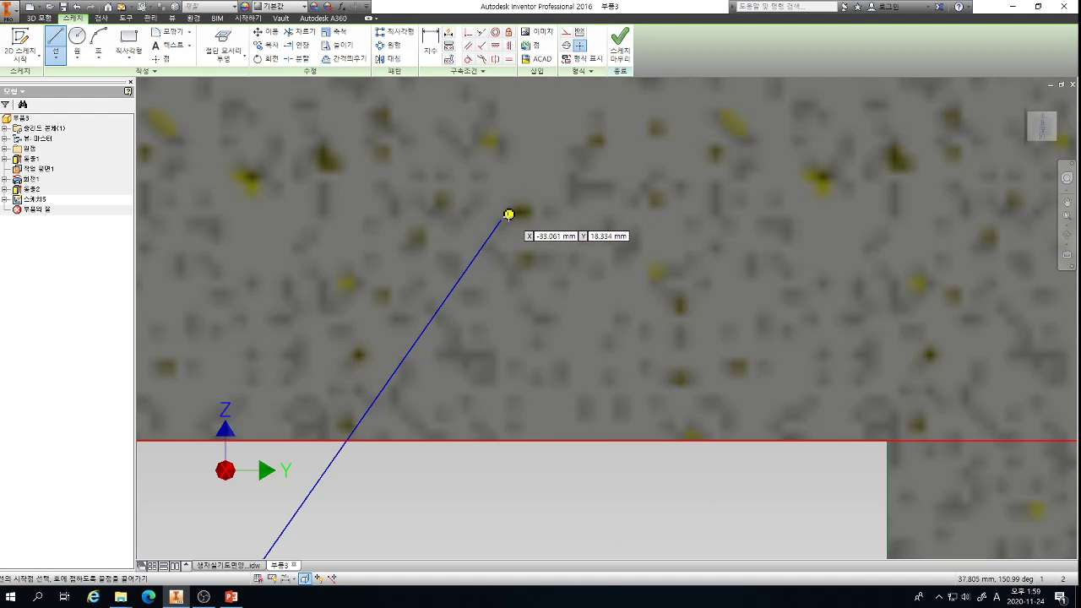
click(508, 214)
scroll(507, 218, up, 4)
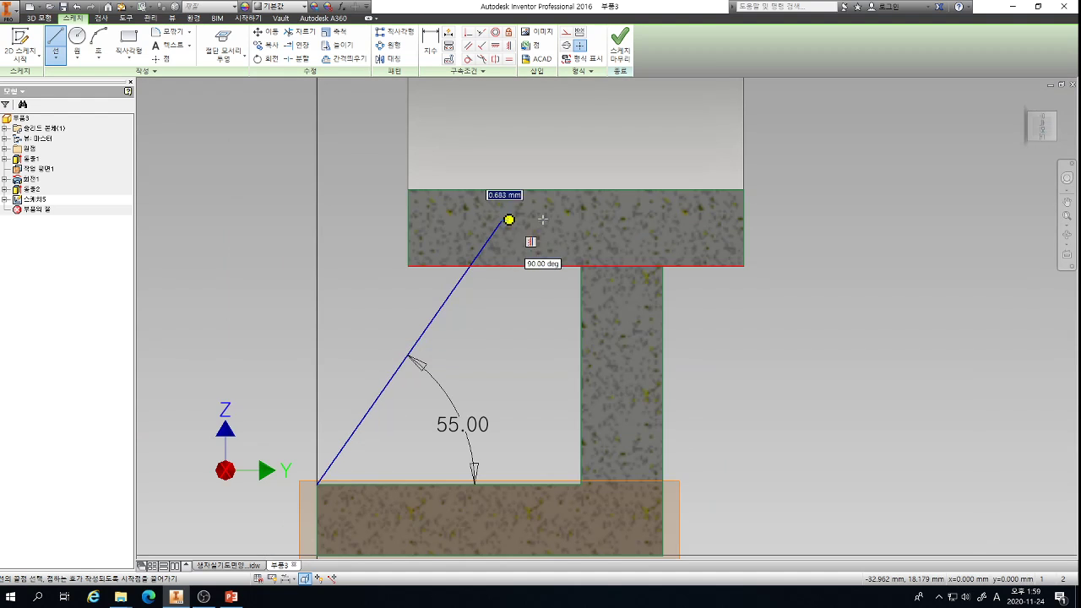
click(618, 219)
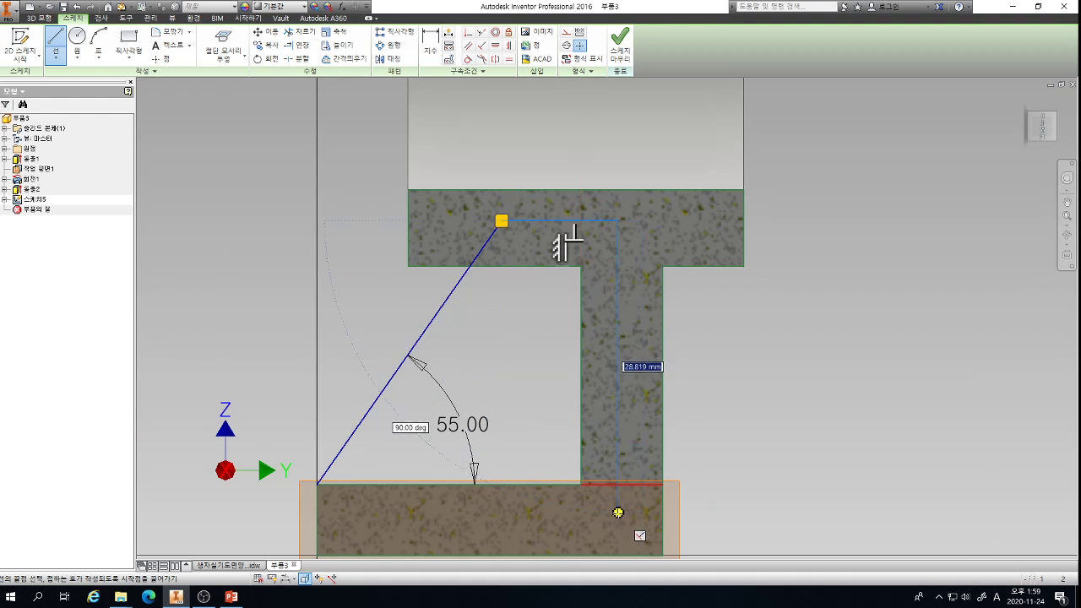
click(618, 519)
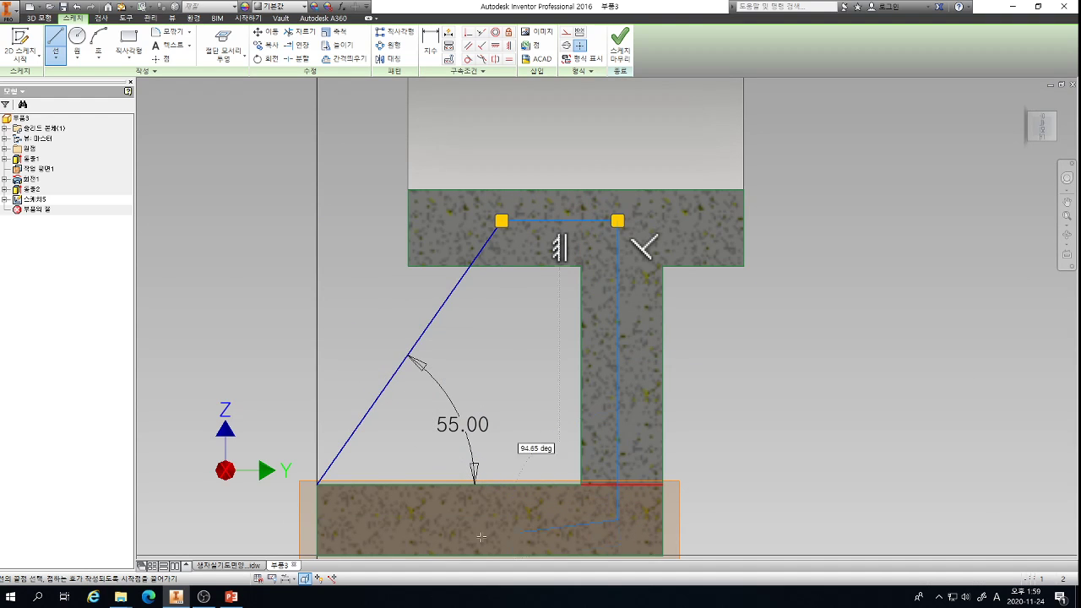
click(353, 518)
click(317, 483)
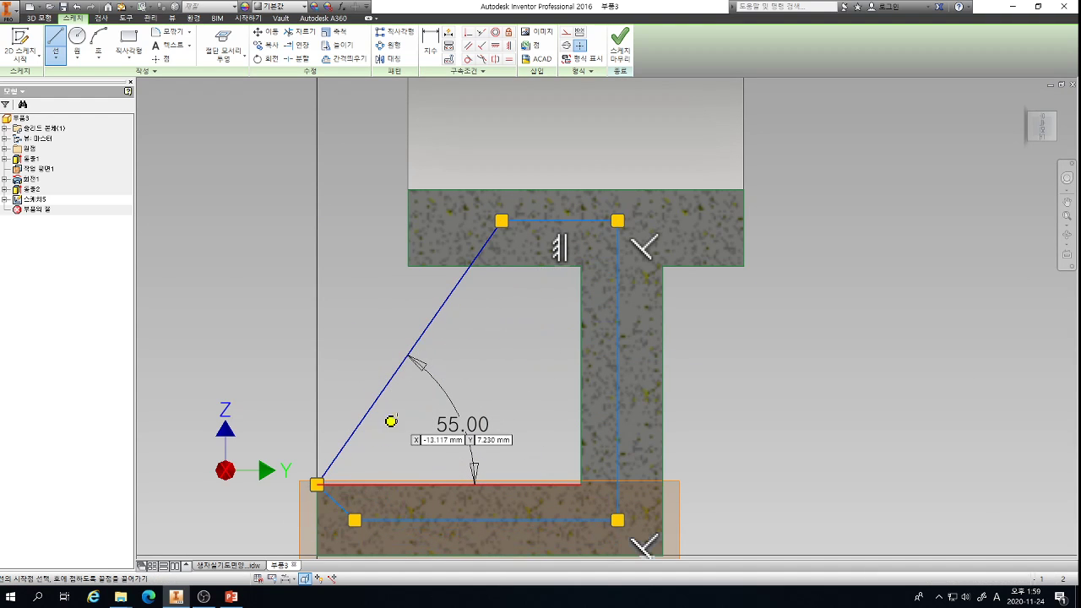
key(Escape)
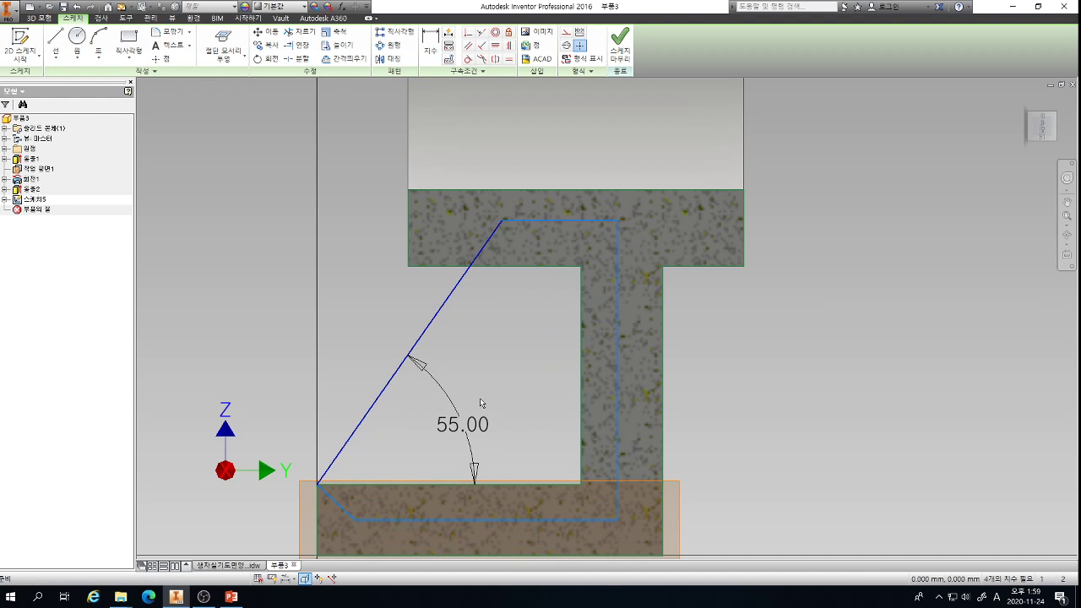
- Extrude the closed rib profile 8 mm symmetrically about the sketch plane, joined to the bracket
key(e)
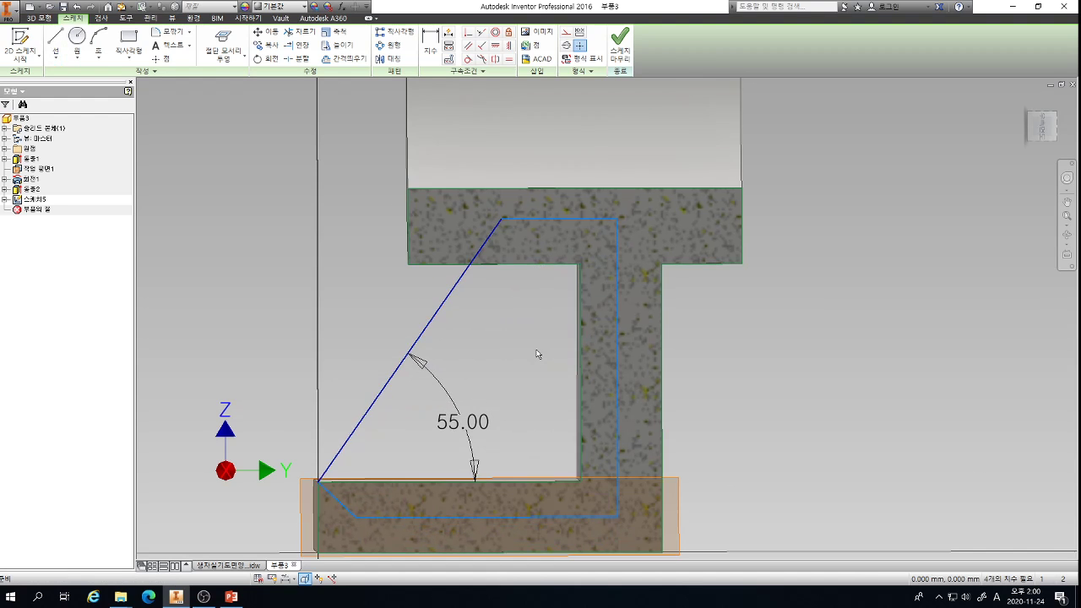
click(510, 240)
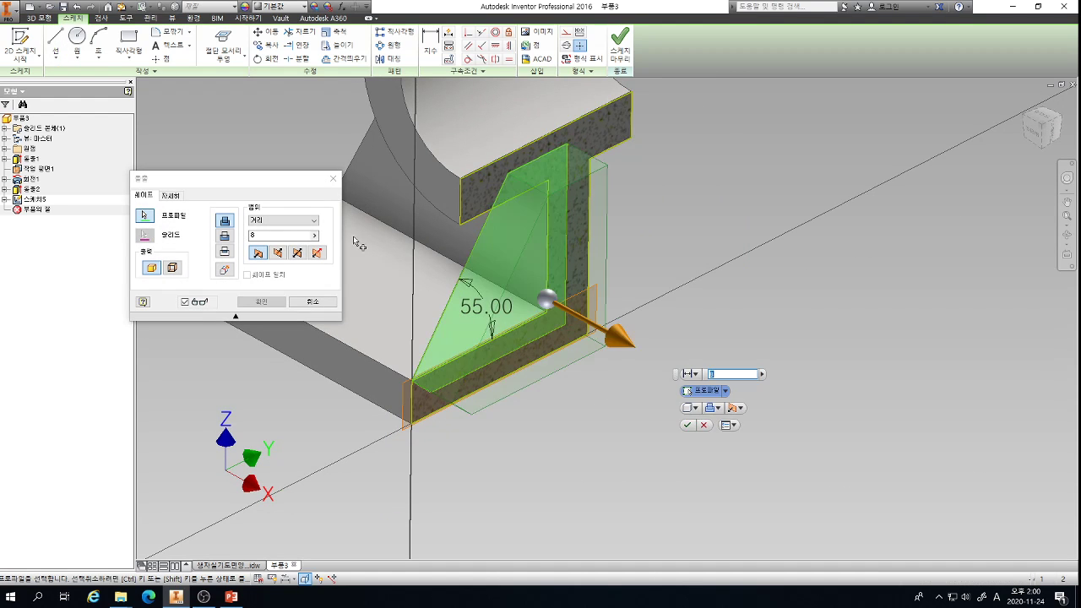
click(298, 253)
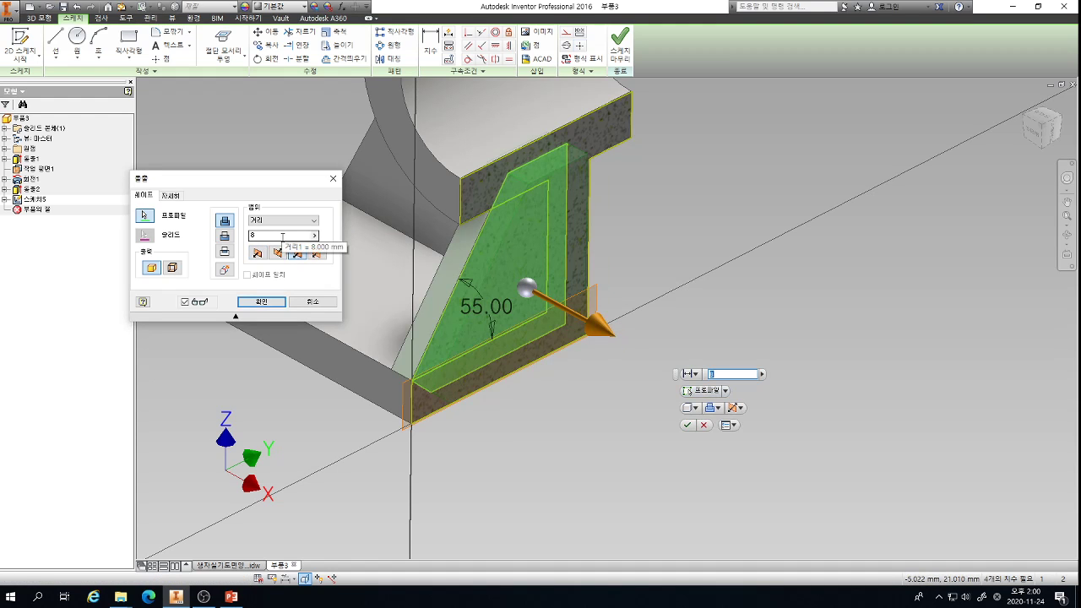
click(257, 302)
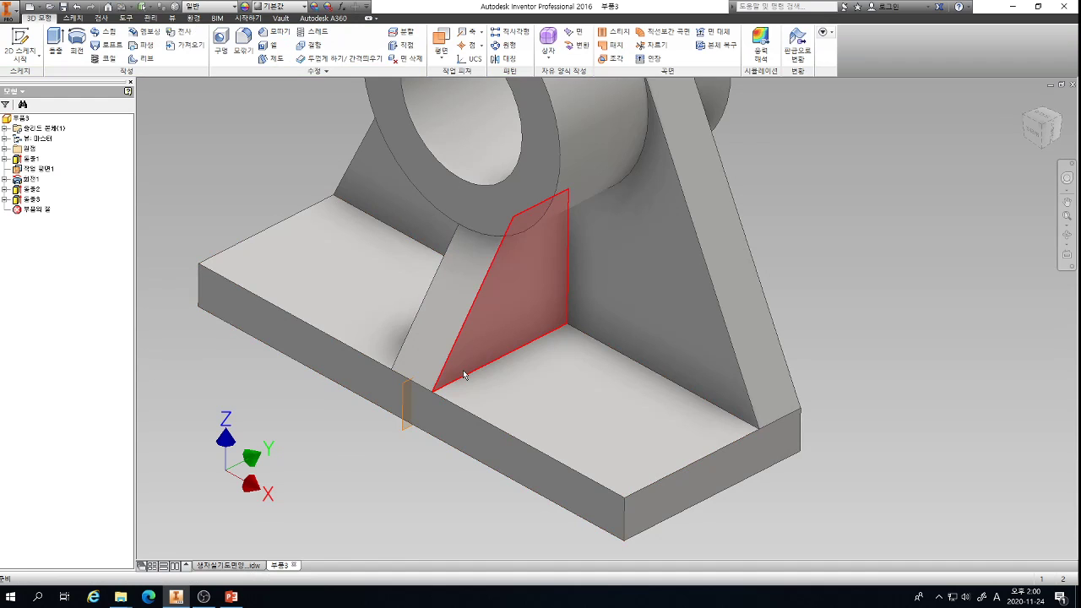
- Turn the finished bracket to an isometric corner view, save it as the home view and return to it
mouse_move(463, 374)
scroll(551, 338, down, 3)
shift+middle_drag(552, 337, 583, 288)
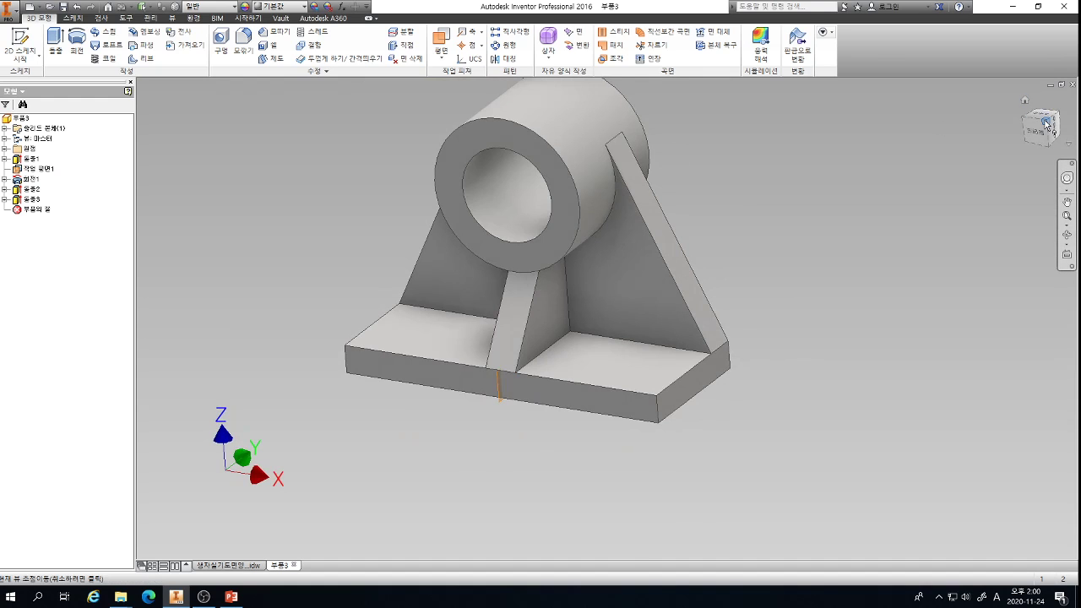
click(1045, 124)
right_click(1046, 126)
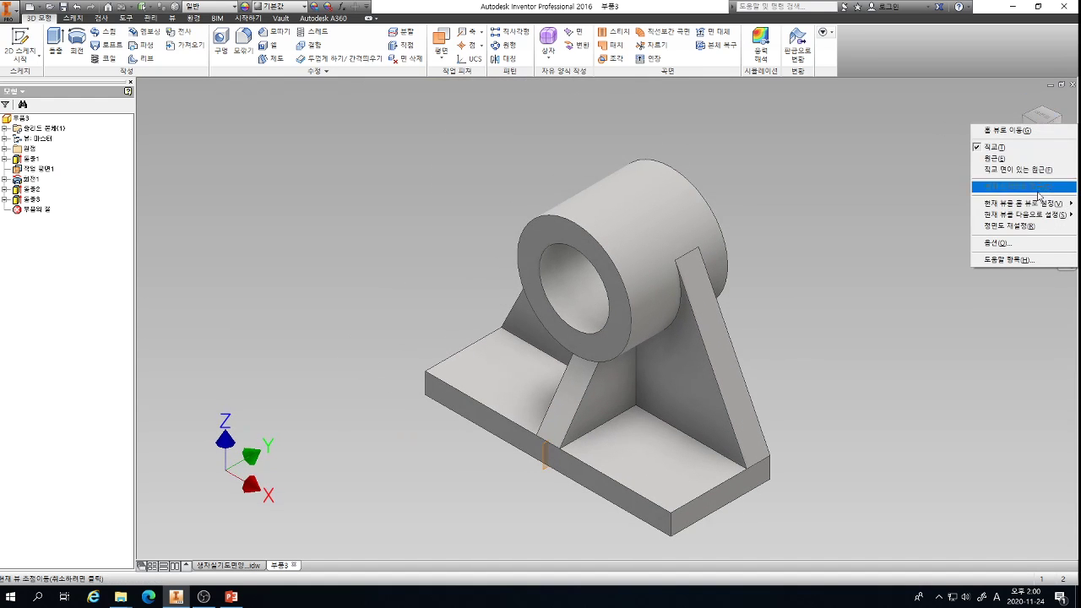
mouse_move(1018, 204)
click(958, 213)
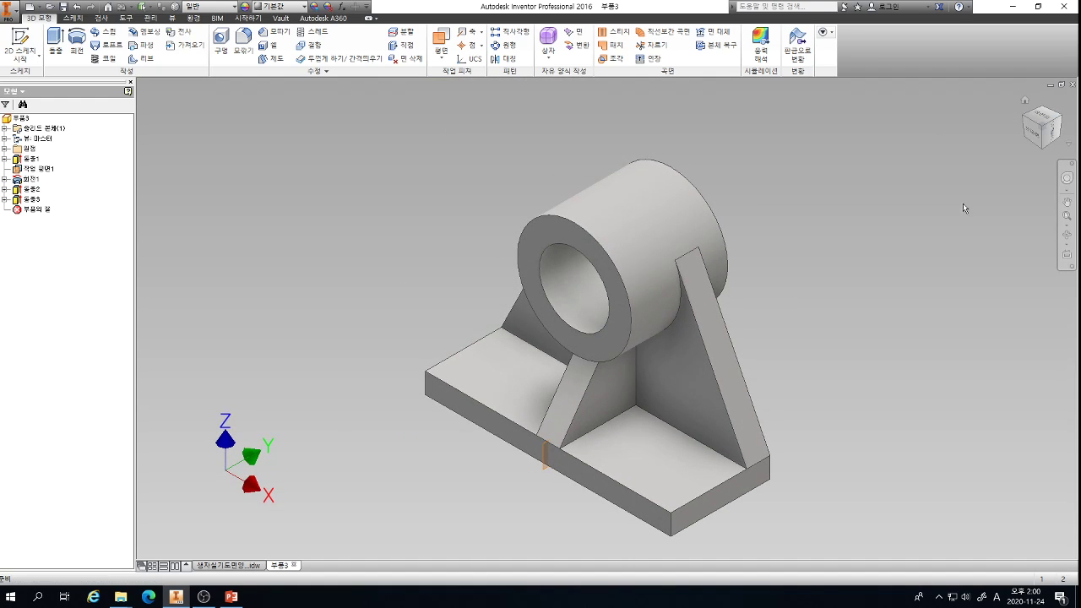
right_click(1043, 131)
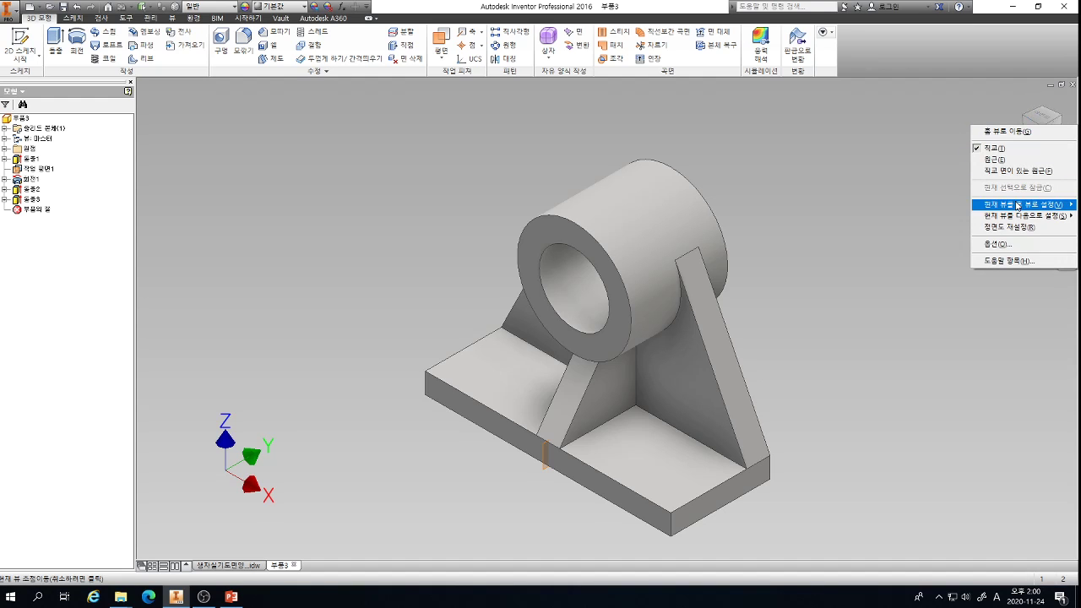
mouse_move(1018, 205)
click(940, 216)
key(F6)
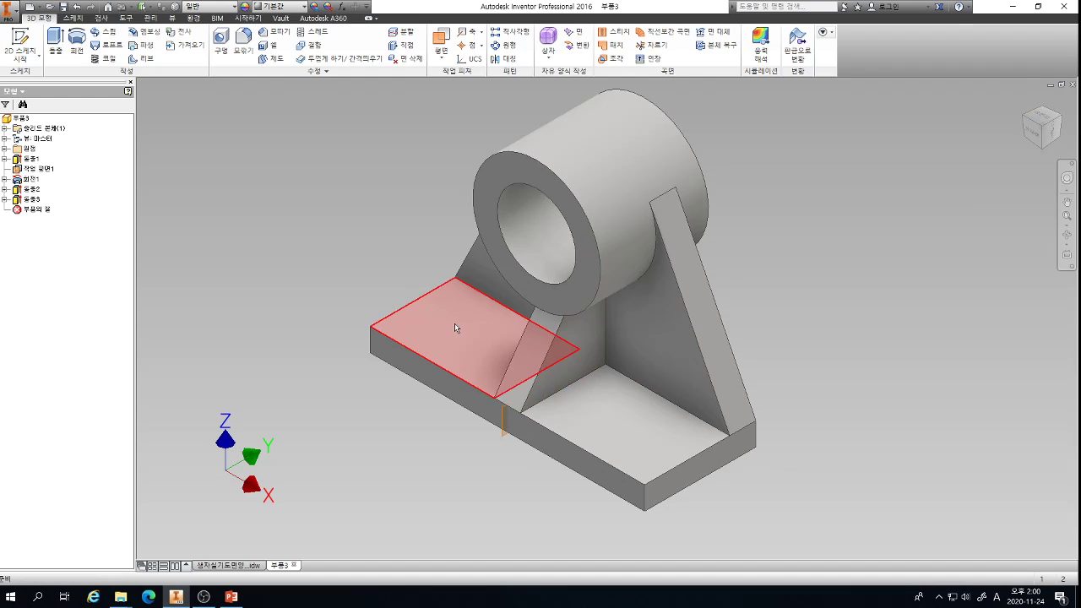
- Chamfer the two vertical corner edges on the rib side of the base plate with a 6 mm distance
mouse_move(454, 327)
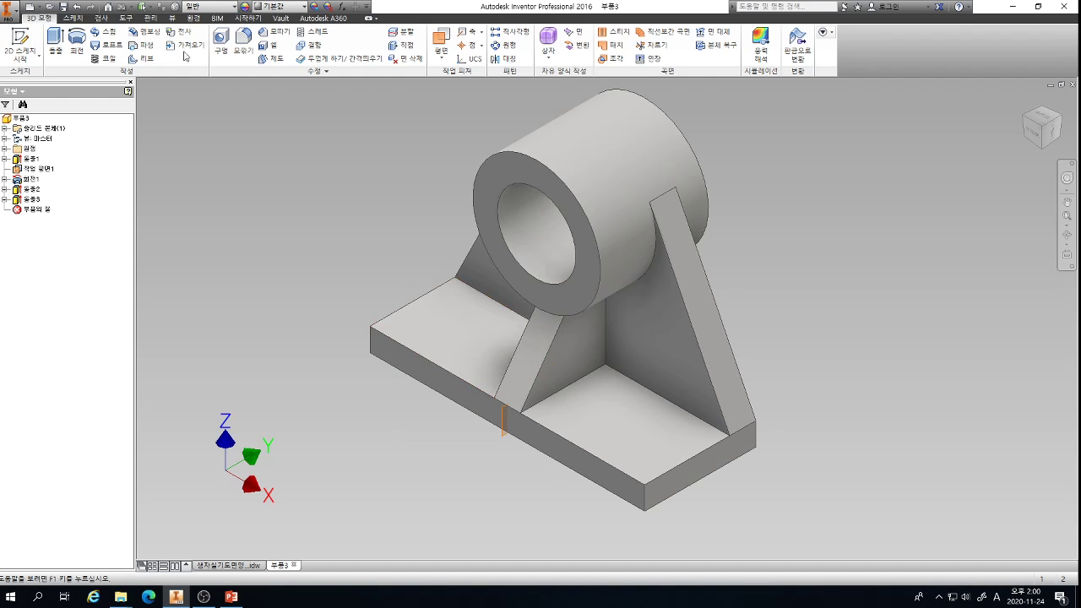
click(274, 32)
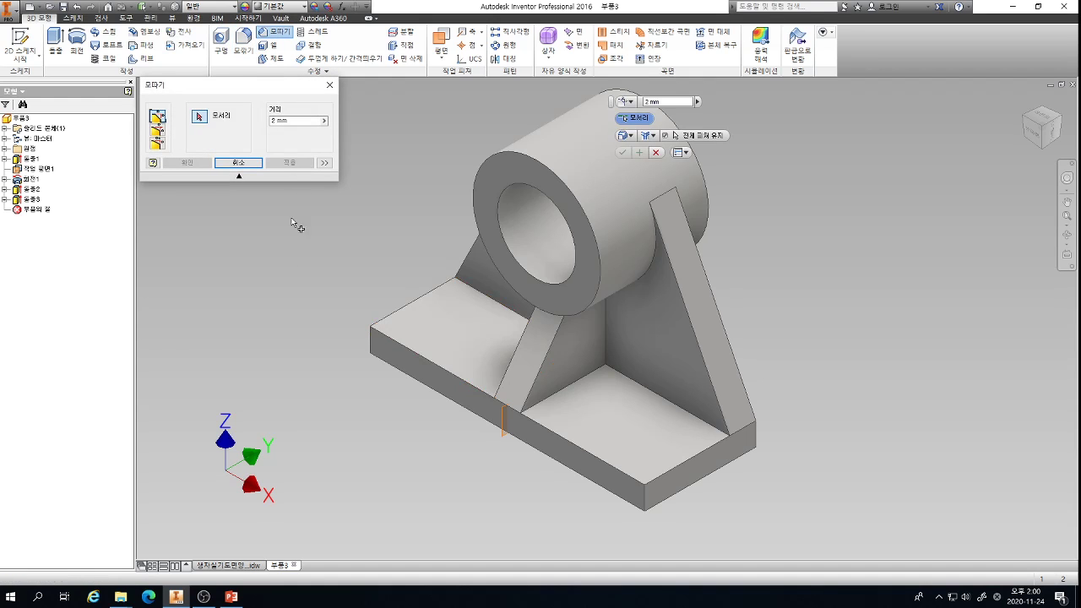
click(311, 124)
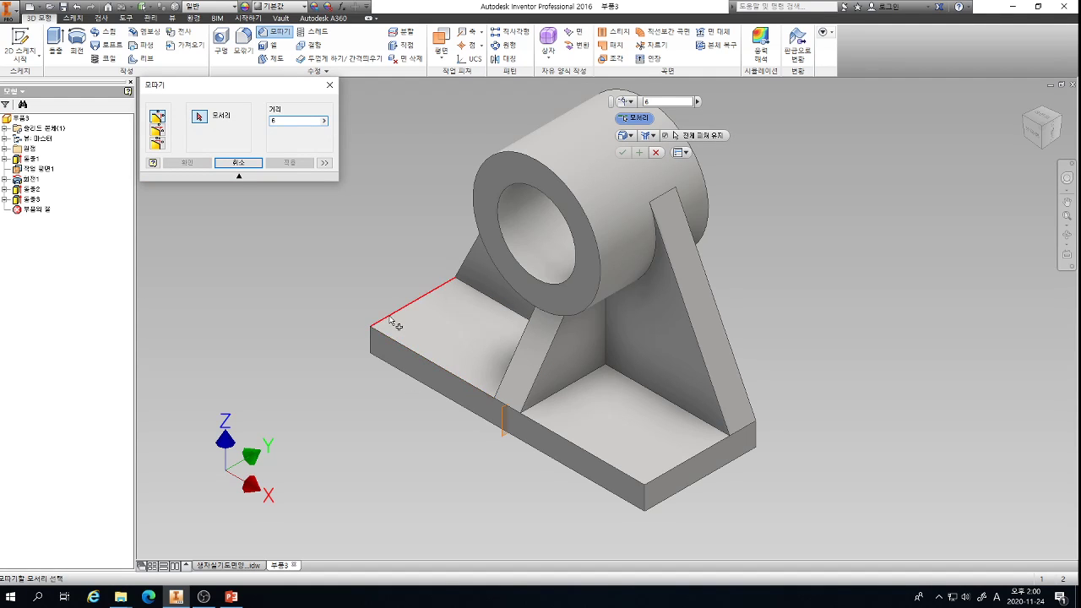
click(372, 340)
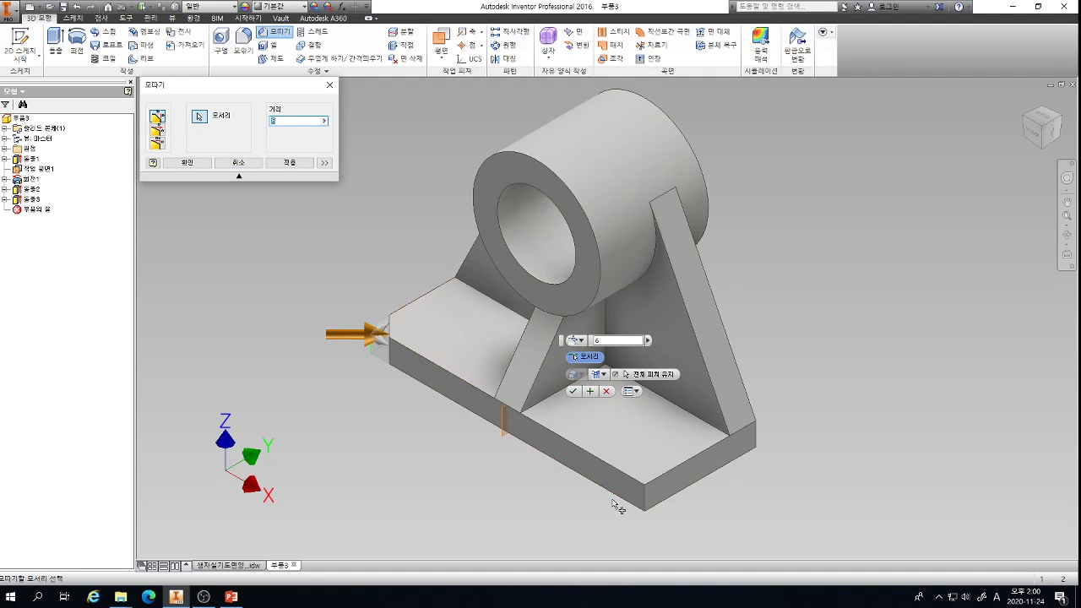
click(646, 498)
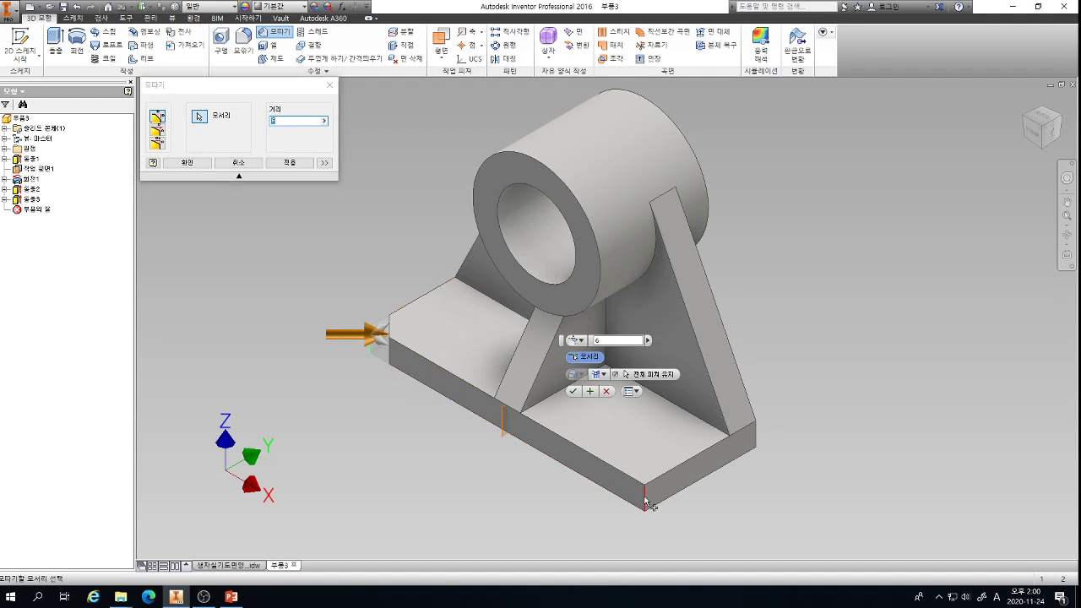
click(187, 162)
scroll(695, 507, down, 3)
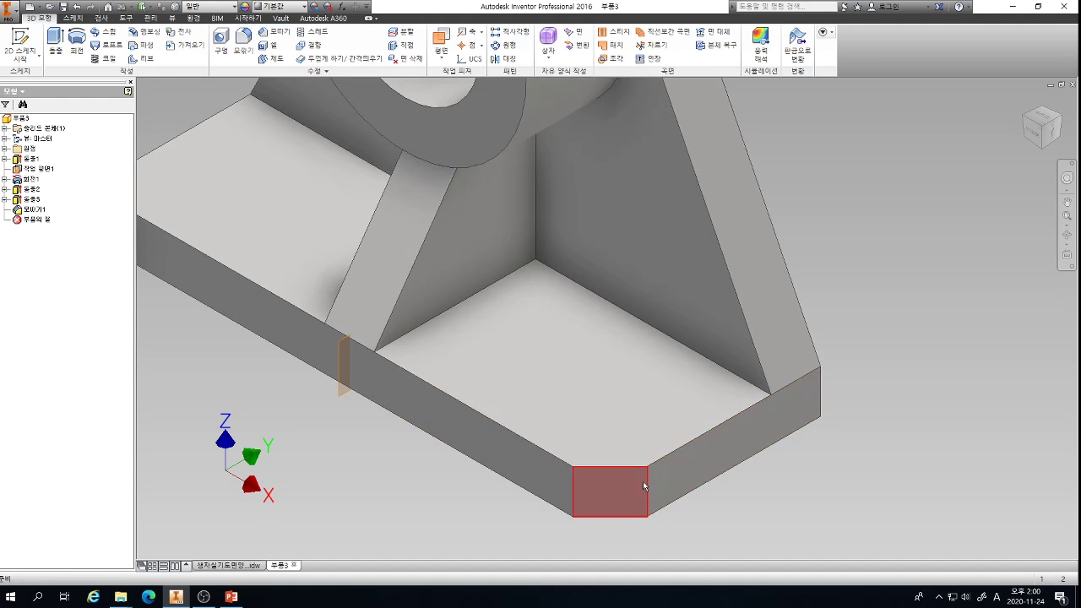
- Switch to the PowerPoint slide to check the lecture 12 drawing's counterbored holes, and return to the Inventor part
scroll(614, 436, up, 3)
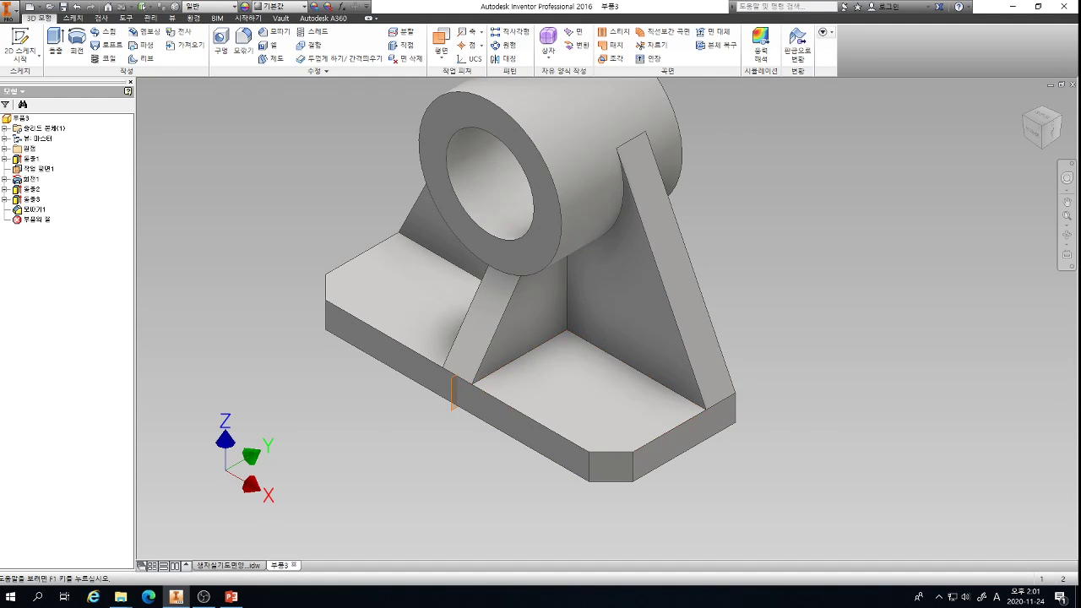
click(231, 597)
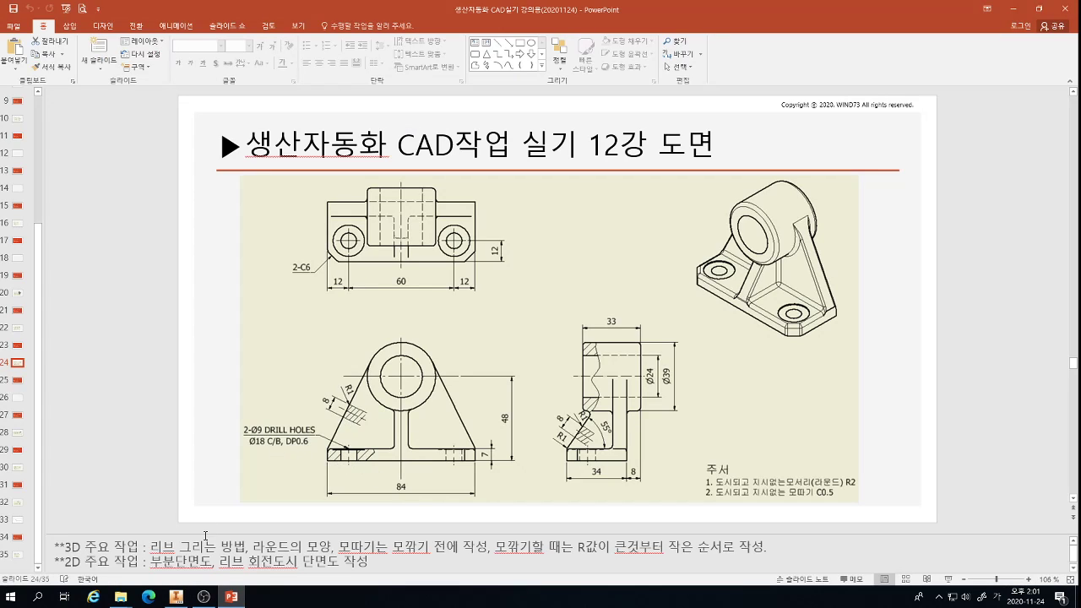
click(175, 597)
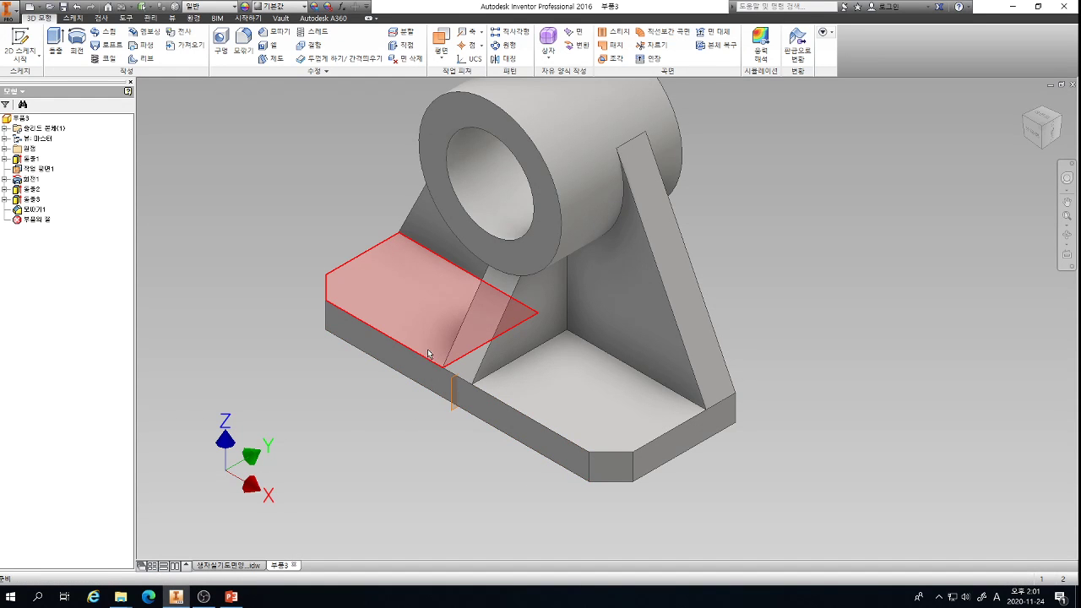
- Start a sketch on the base plate's top face and project the cut edges into it
key(s)
click(382, 301)
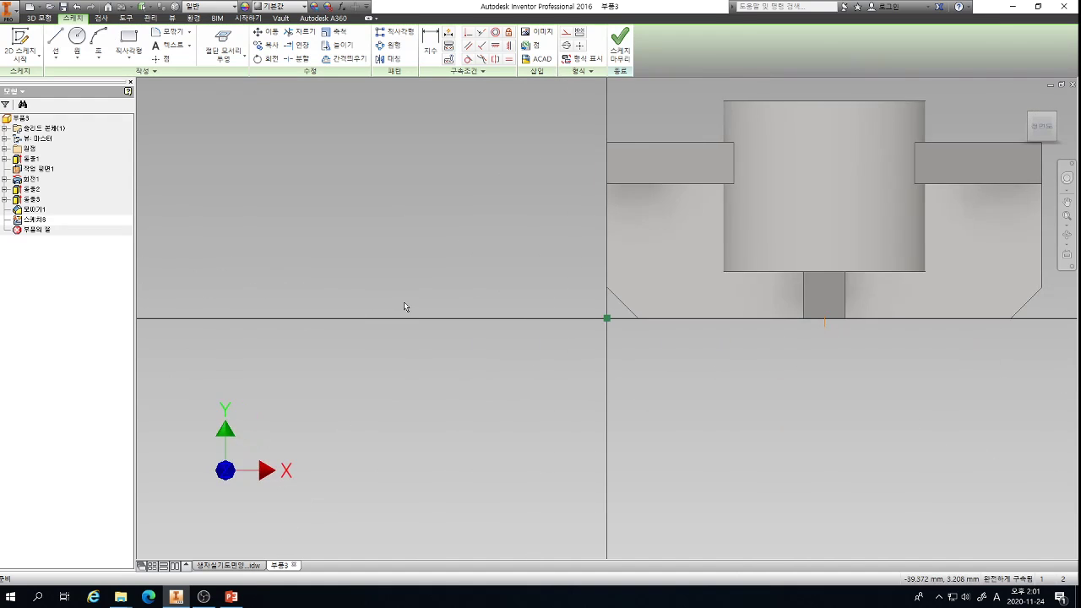
click(224, 44)
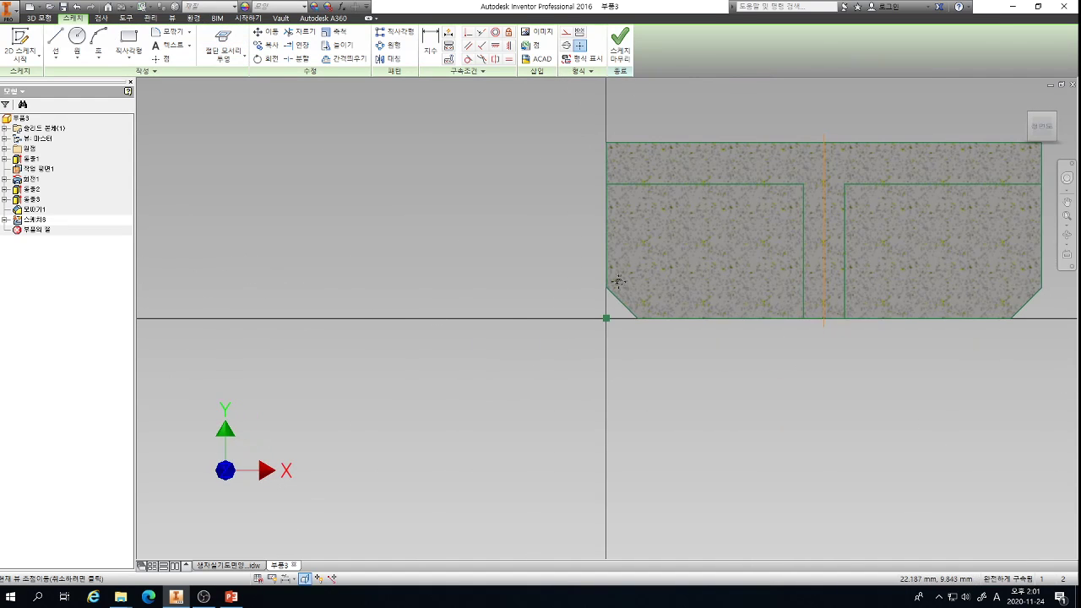
- Place two sketch points as hole centres on the base plate, one near each chamfered corner
middle_drag(554, 150, 338, 178)
click(161, 59)
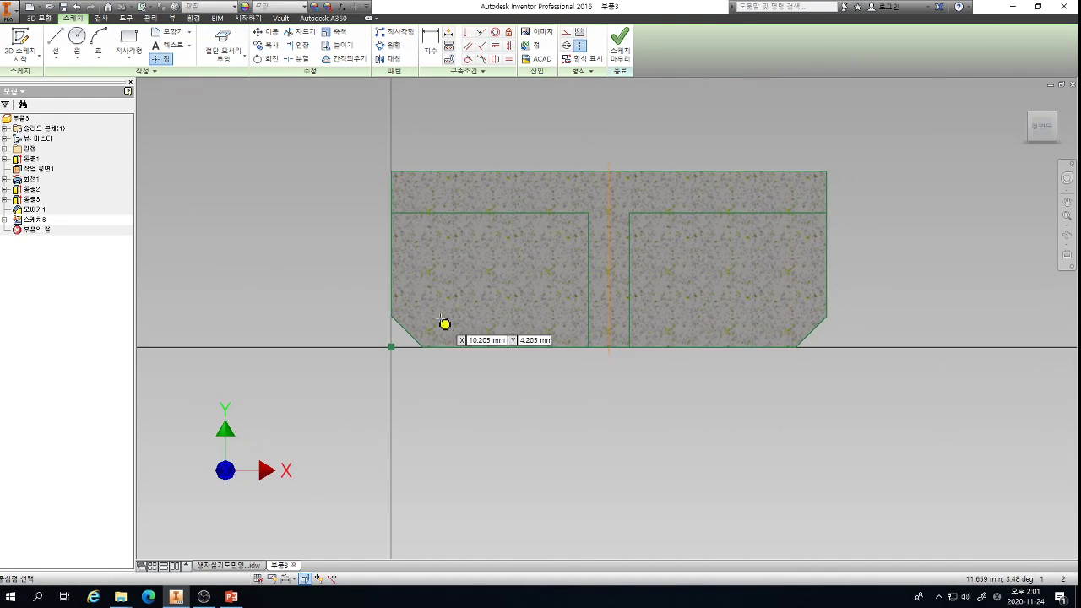
click(445, 325)
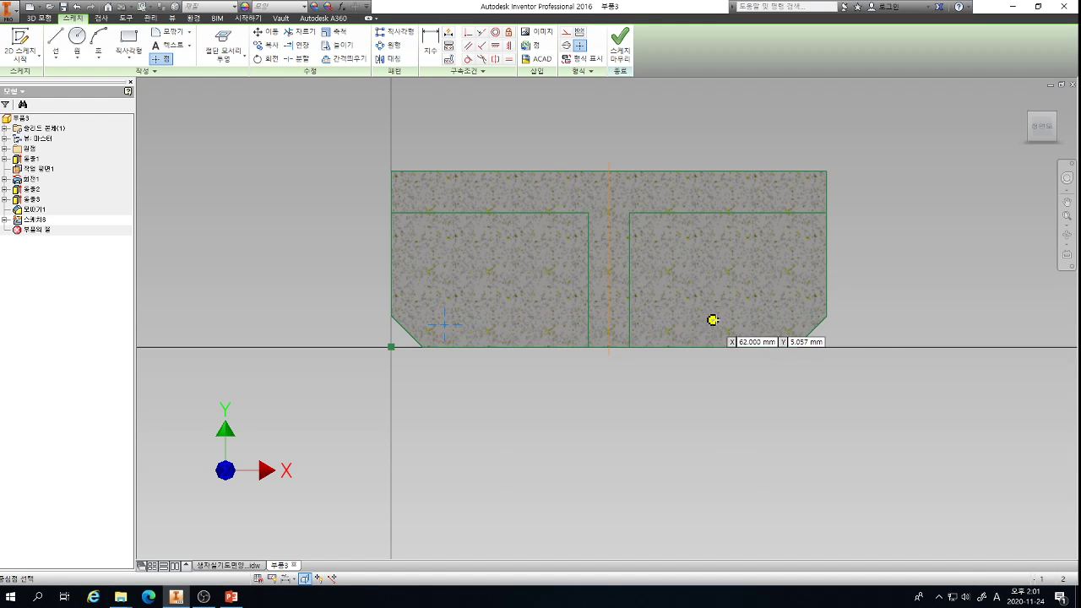
- Dimension the hole point nearest the sketch origin 12 mm from the plate's side edge and 12 mm from its front edge
scroll(456, 332, down, 4)
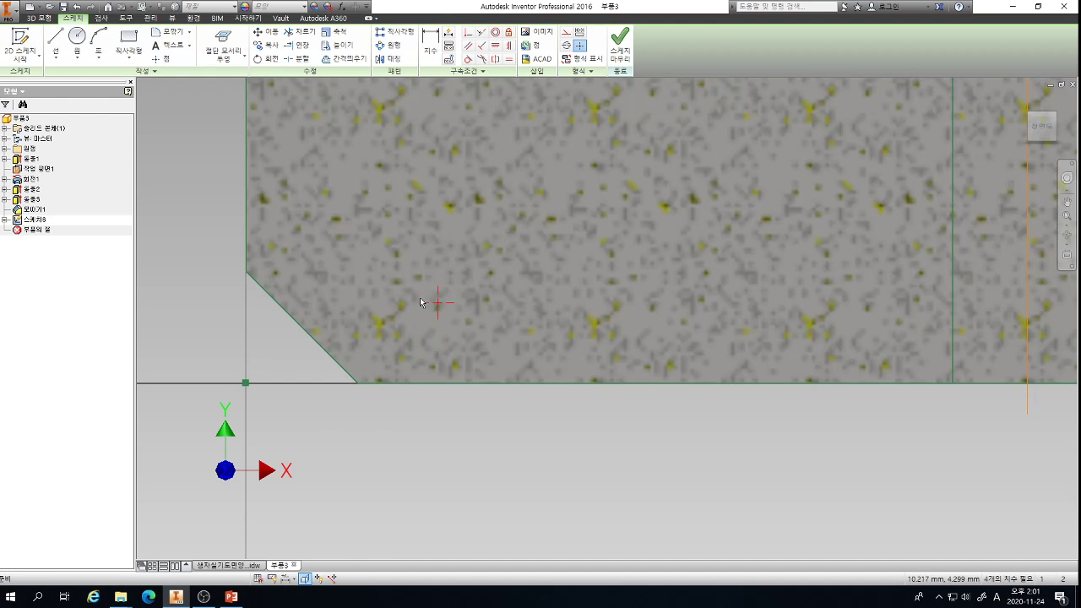
key(d)
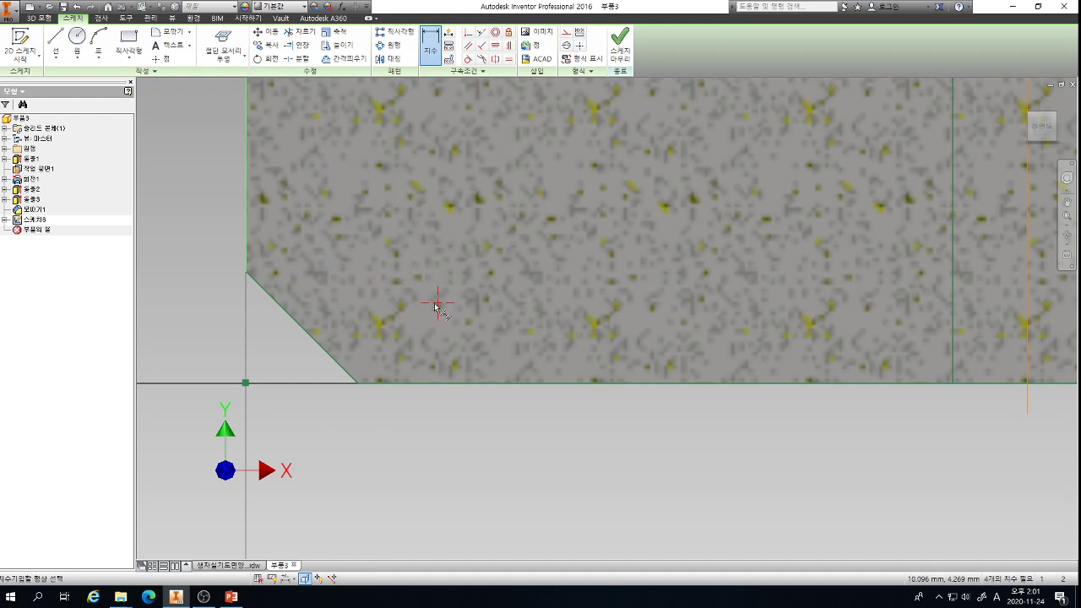
click(438, 302)
click(245, 414)
click(375, 480)
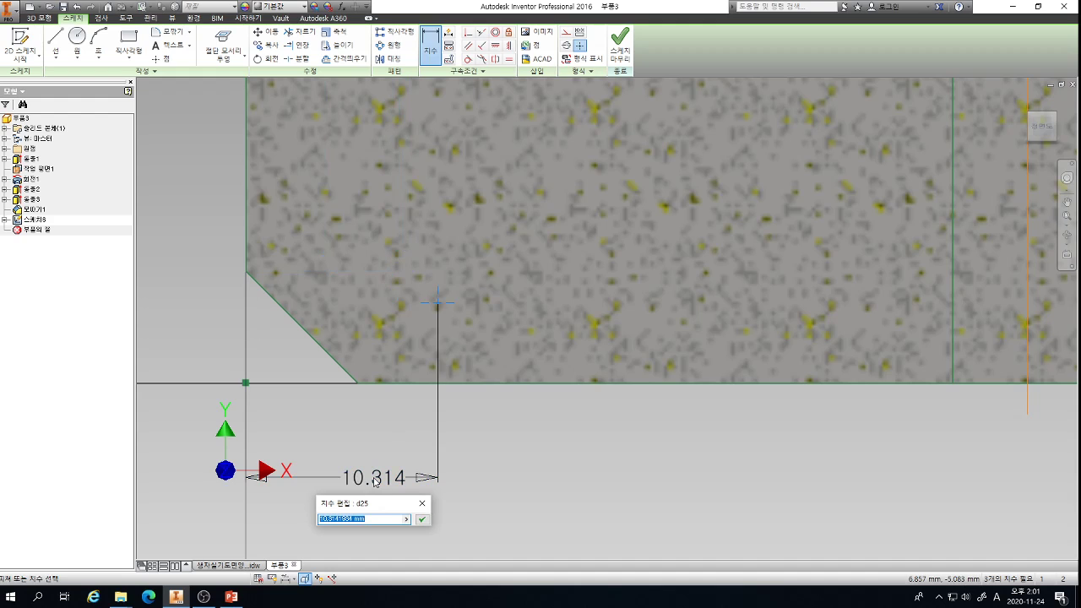
text(12)
key(Return)
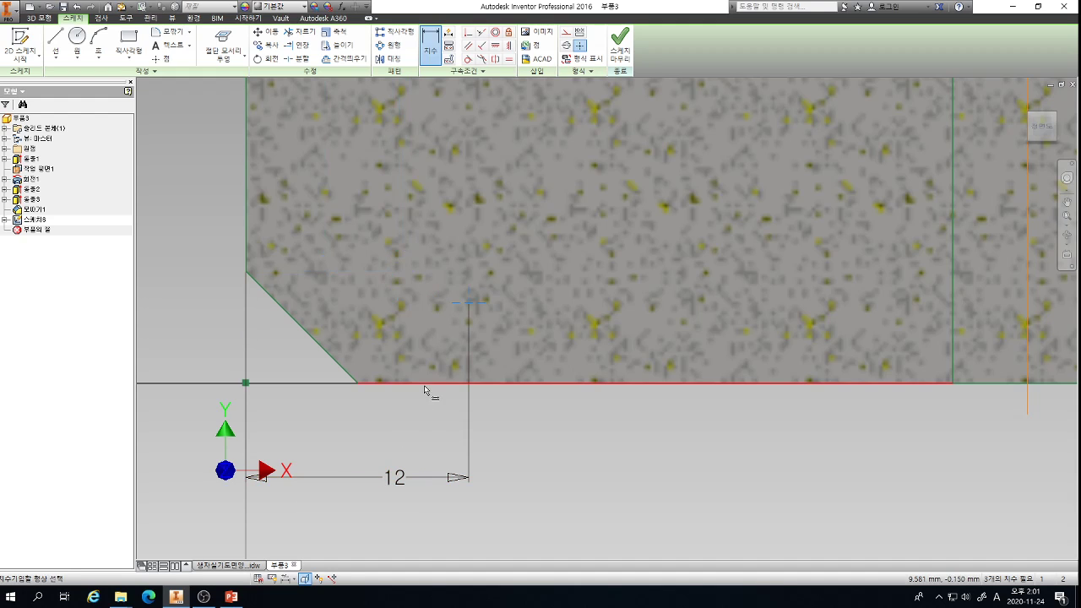
click(264, 284)
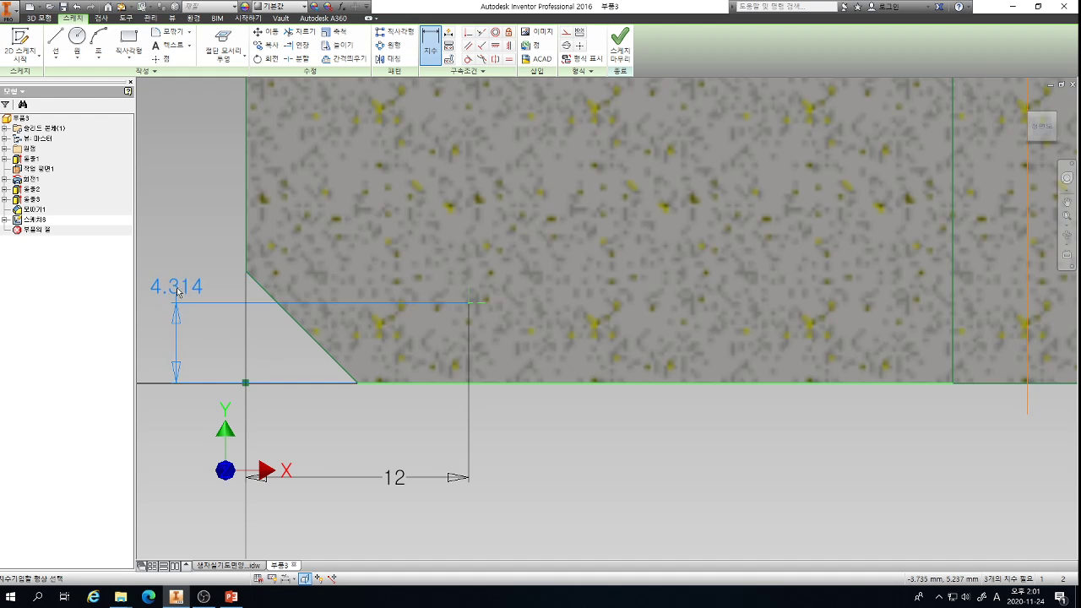
click(176, 292)
text(12)
key(Return)
- Dimension the hole point near the other chamfered corner 12 mm from that side edge and 12 mm from the front edge
scroll(176, 297, down, 2)
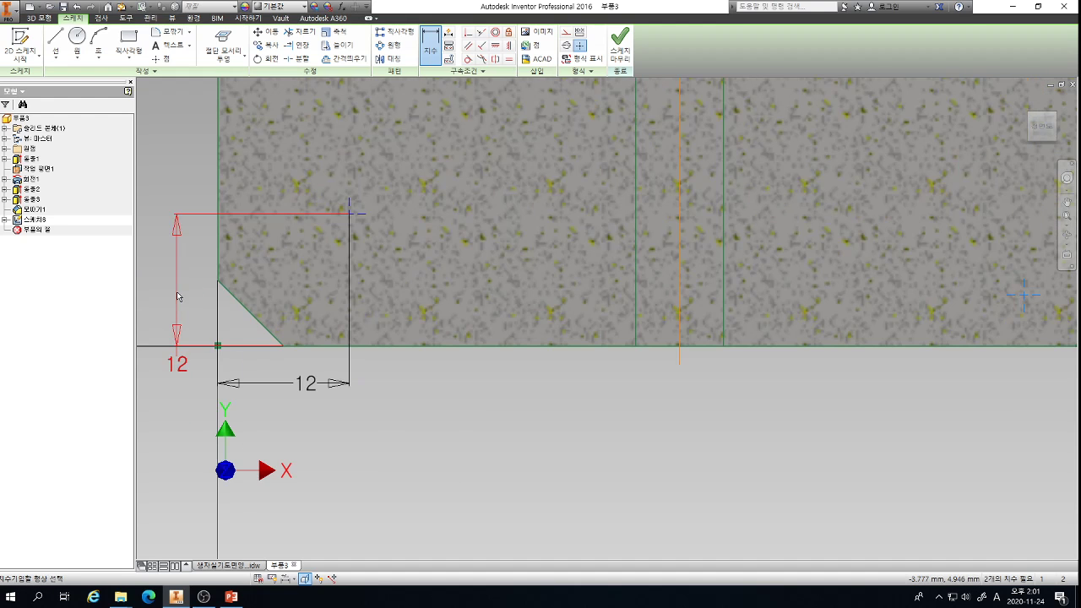
scroll(176, 297, down, 4)
scroll(478, 315, up, 5)
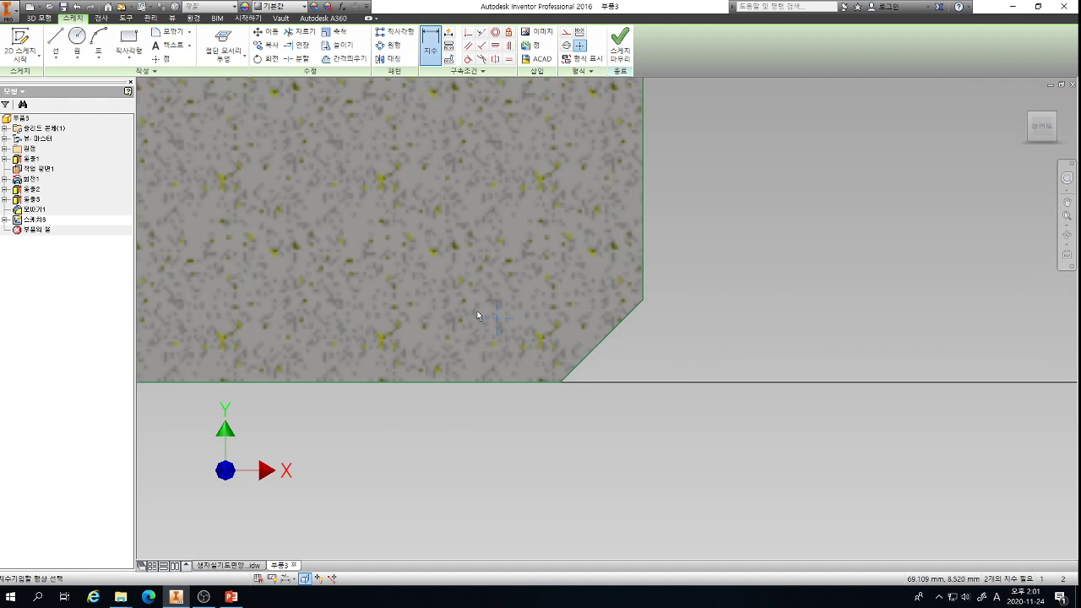
click(498, 320)
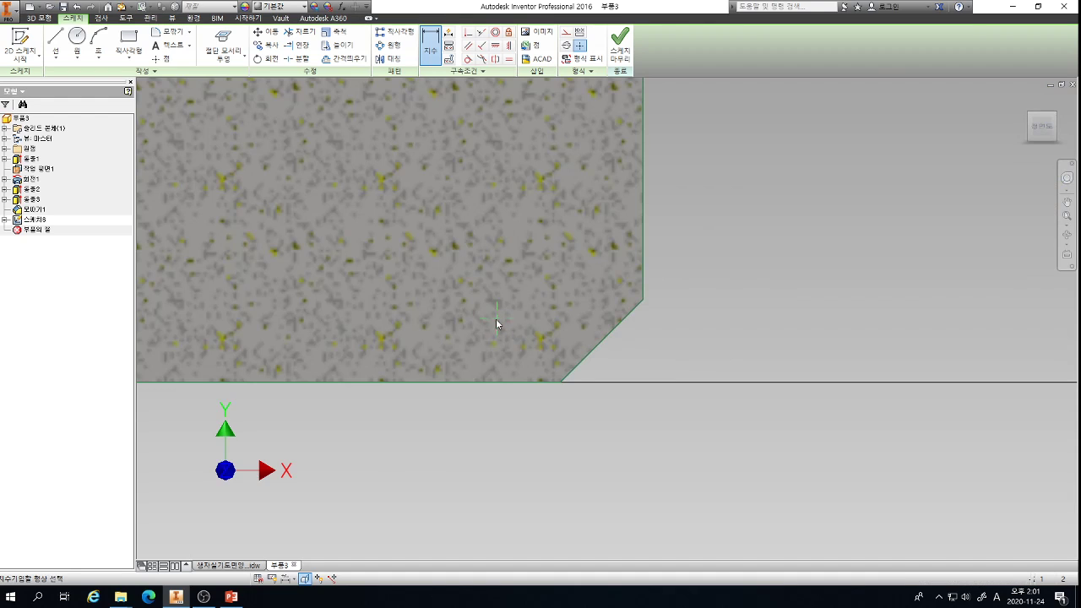
click(643, 256)
click(589, 446)
text(12)
key(Return)
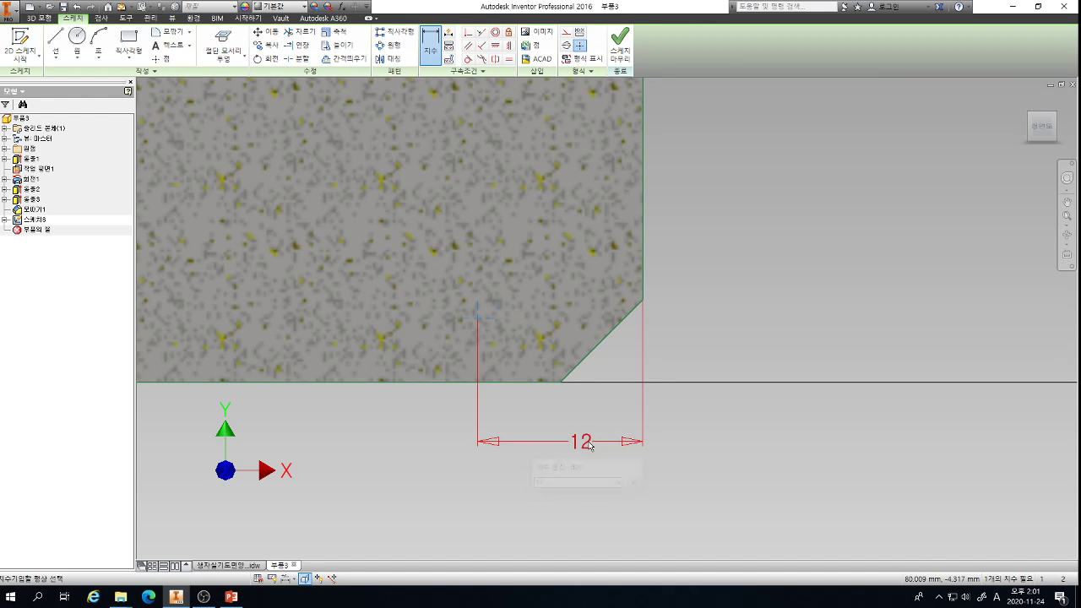
click(497, 383)
click(477, 319)
click(735, 319)
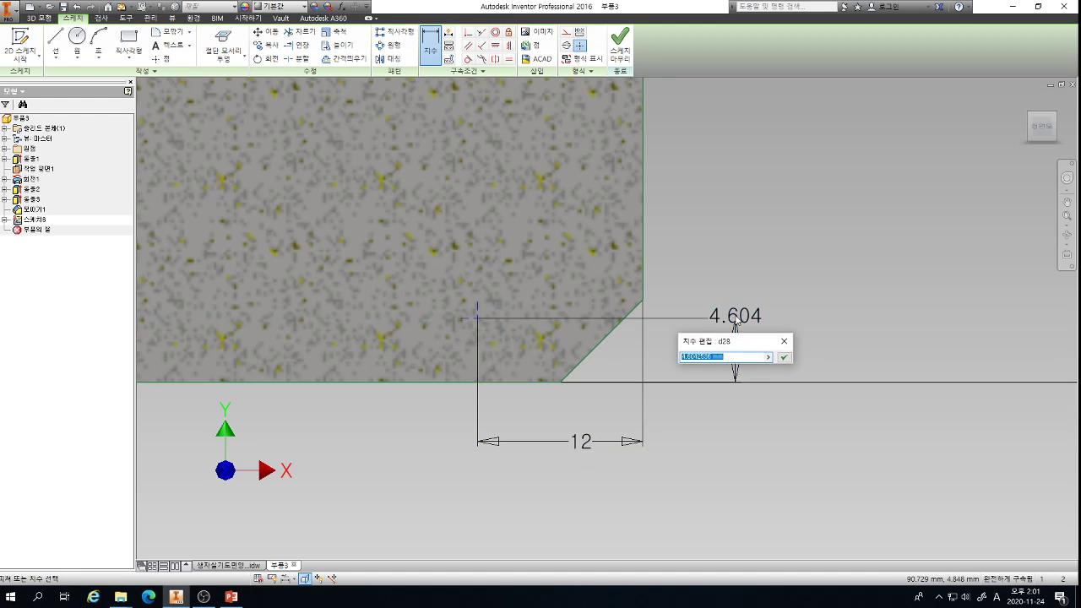
text(12)
key(Return)
- Start a Hole on the two sketch points, compare the counterbore and spotface types, and choose spotface with through-all termination
scroll(764, 330, down, 4)
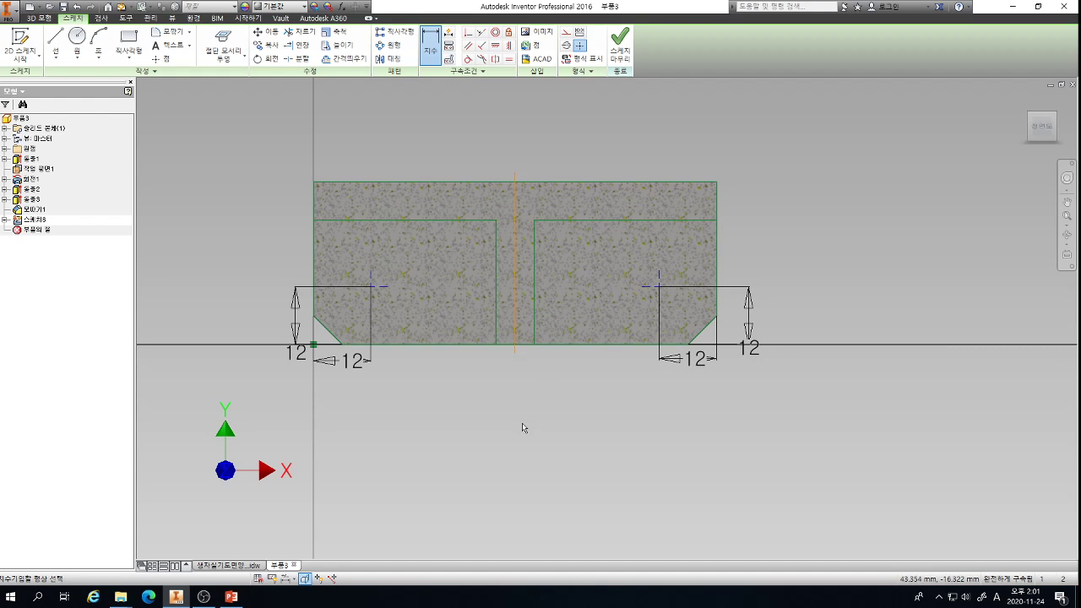
key(h)
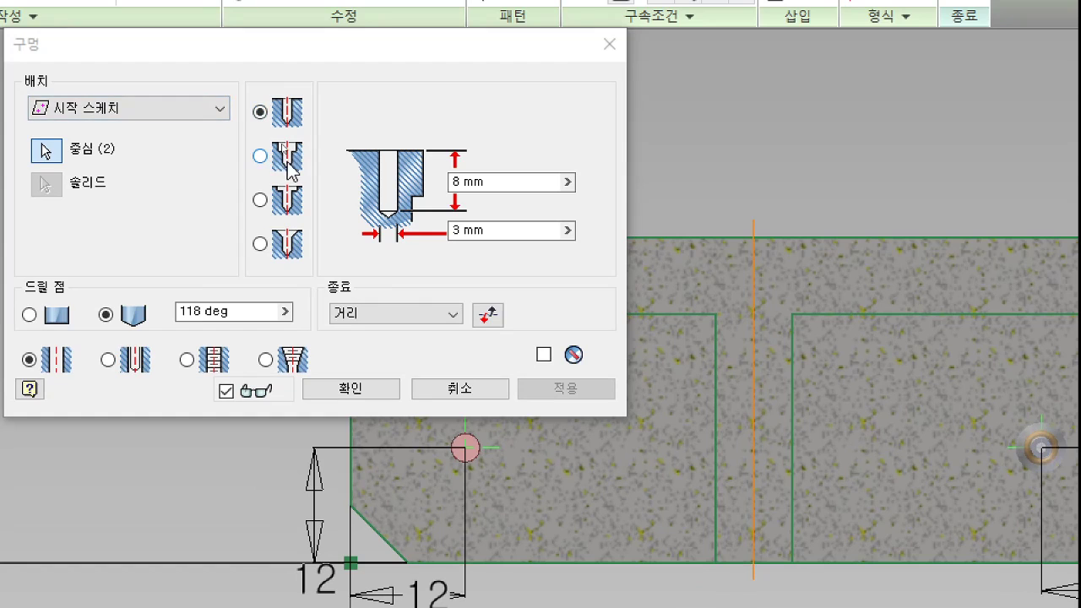
click(259, 156)
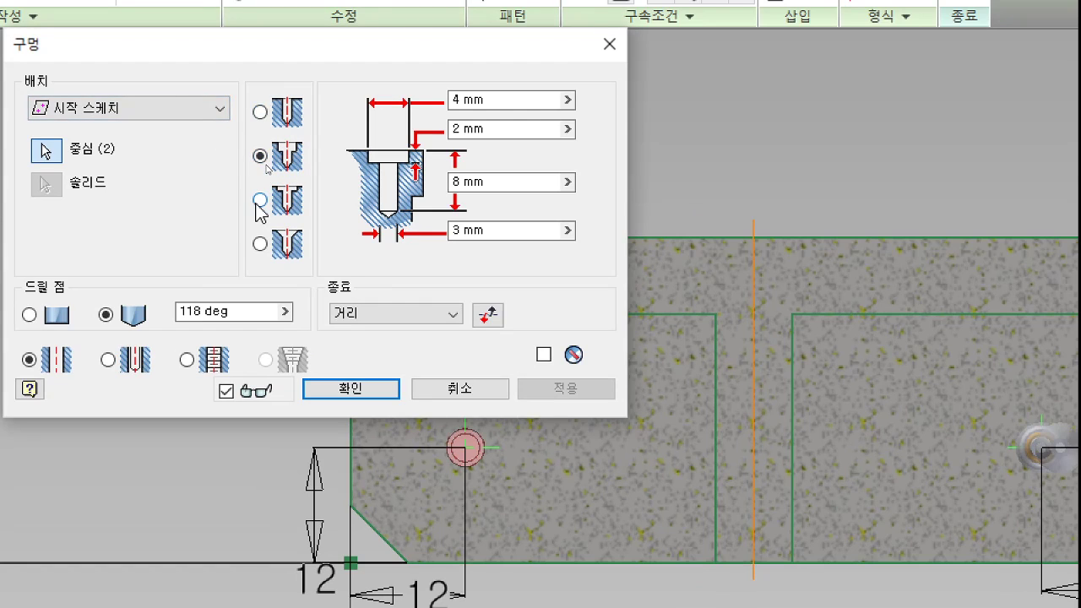
click(260, 201)
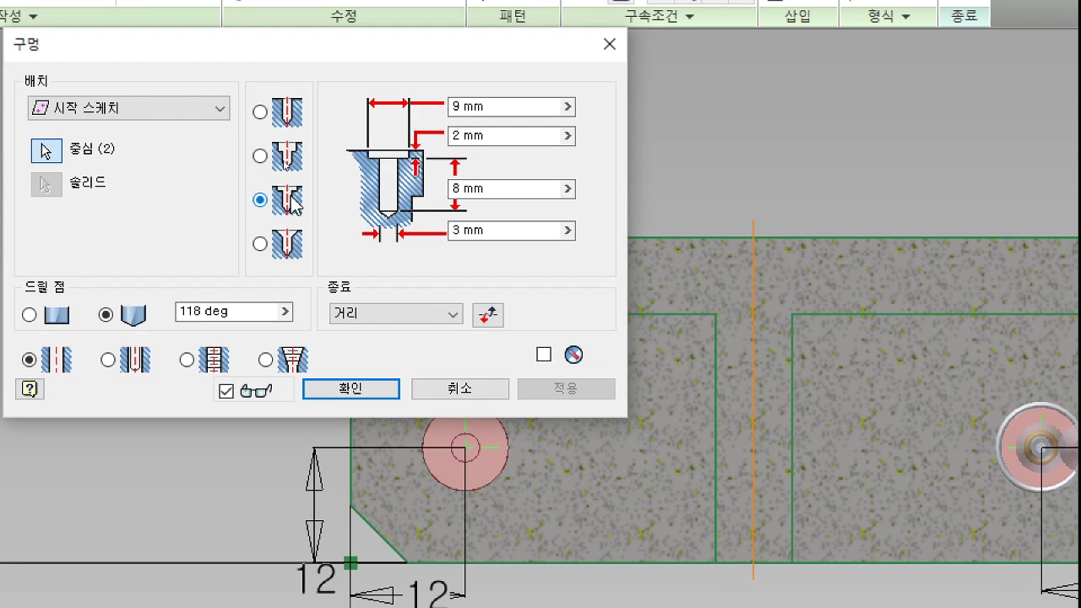
click(266, 159)
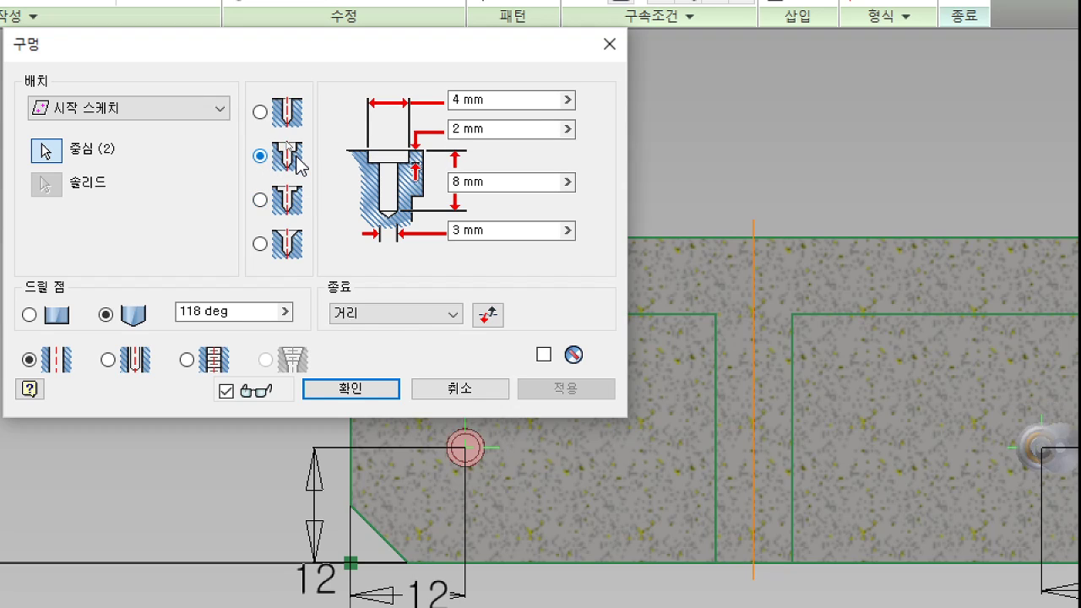
click(261, 247)
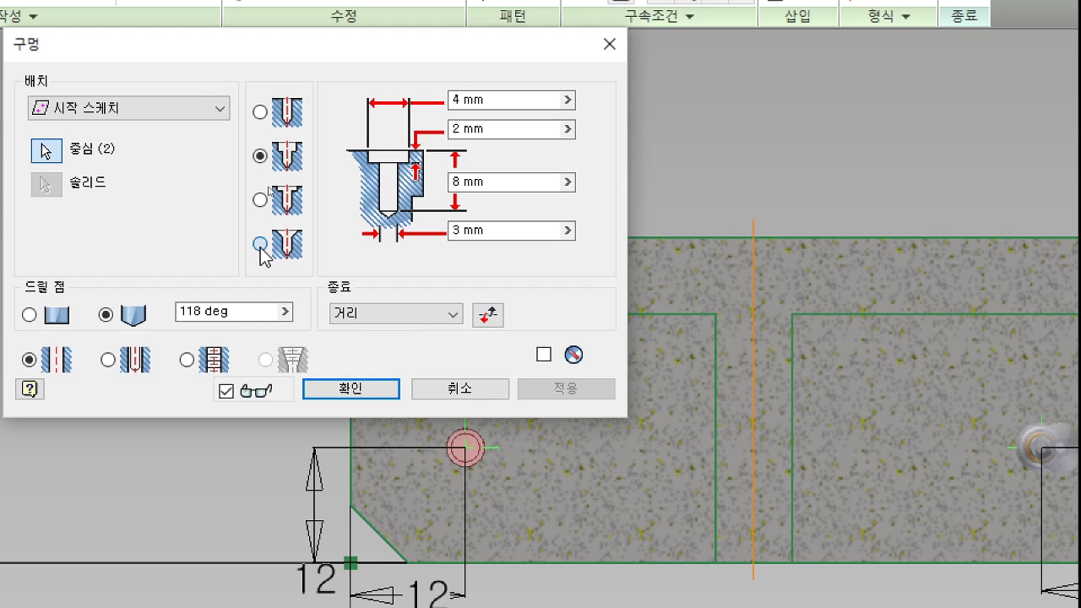
click(260, 201)
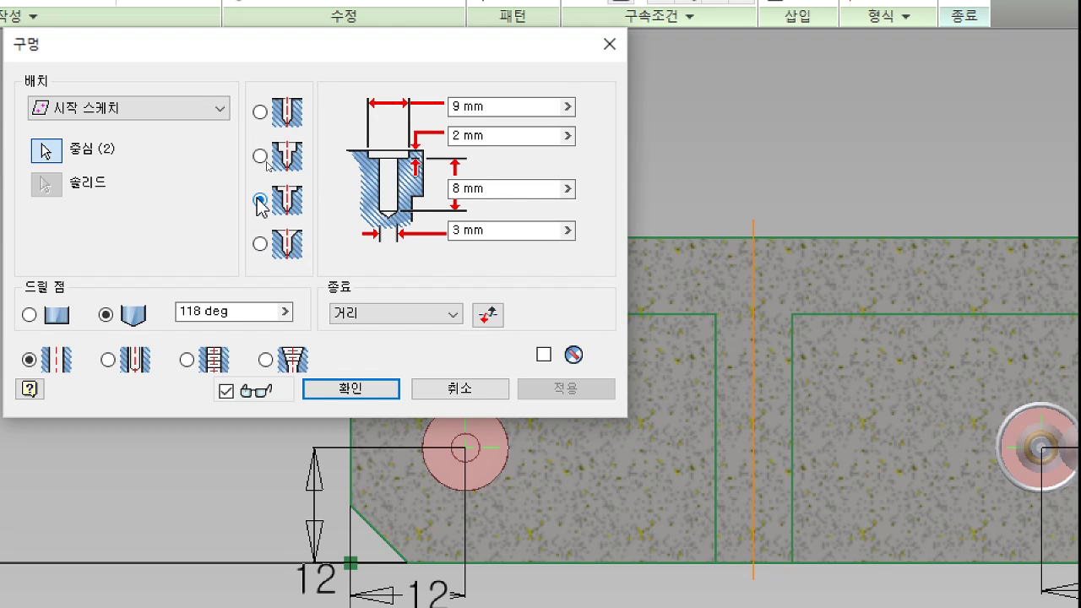
click(397, 319)
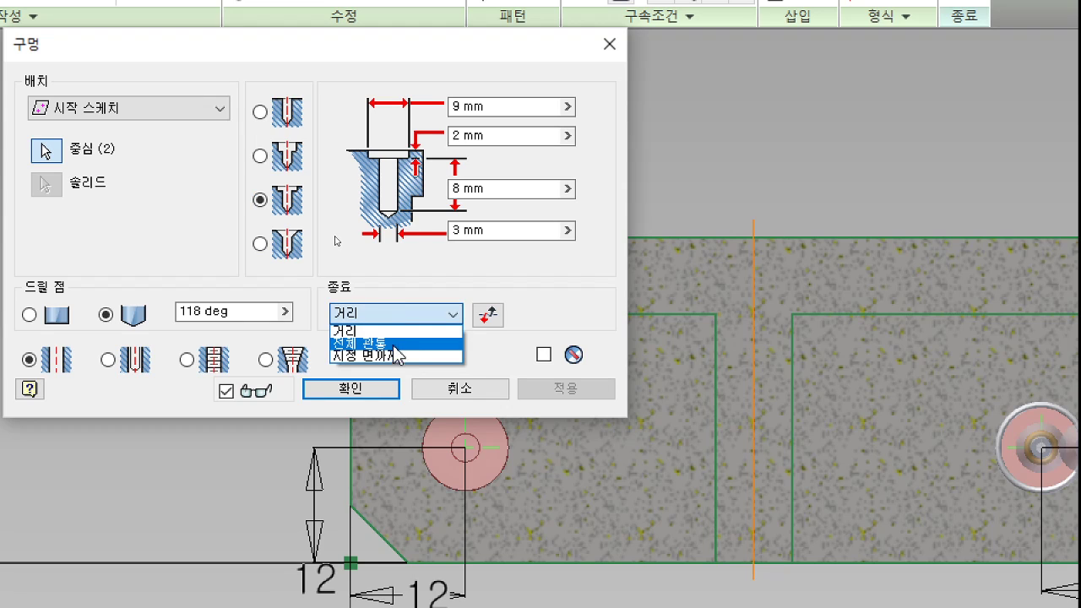
click(397, 343)
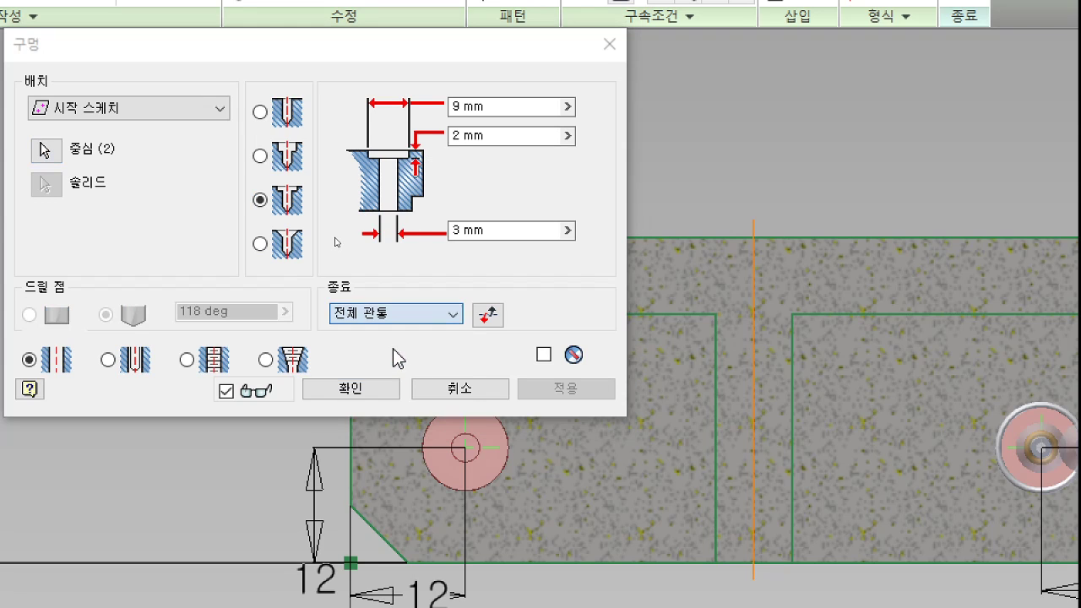
- Set the spotface diameter to 18 mm, its depth to 0.6 mm and the hole diameter to 9 mm, and create both holes
click(514, 106)
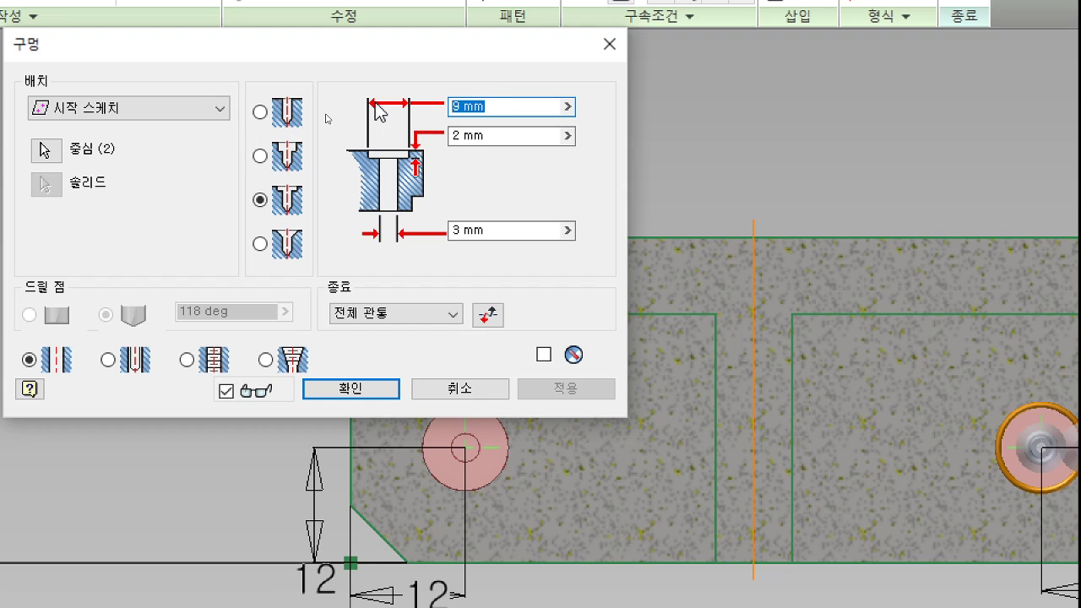
text(18)
click(476, 135)
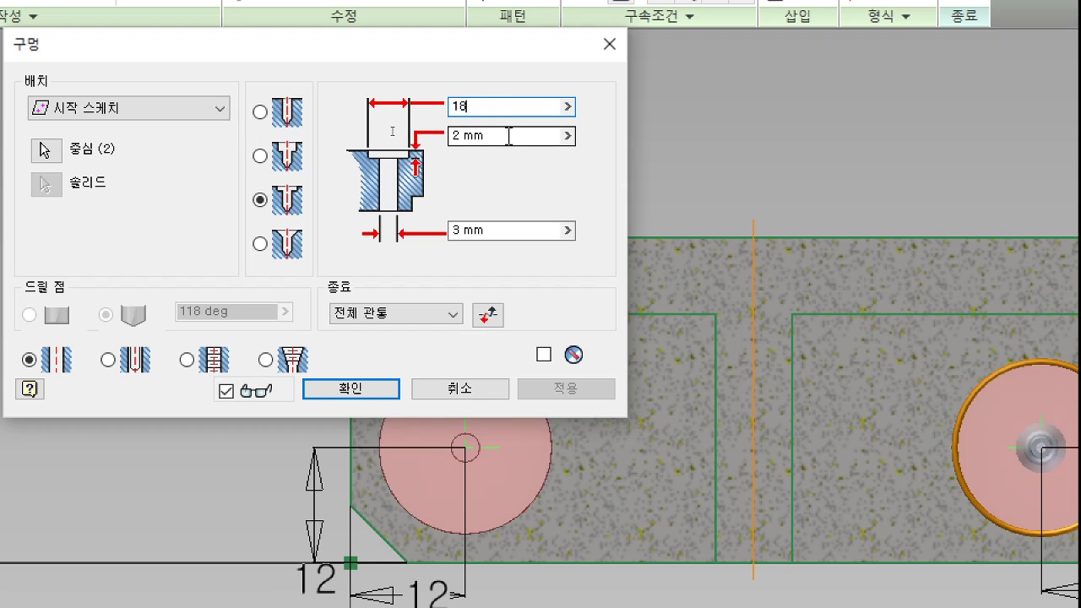
text(0,6)
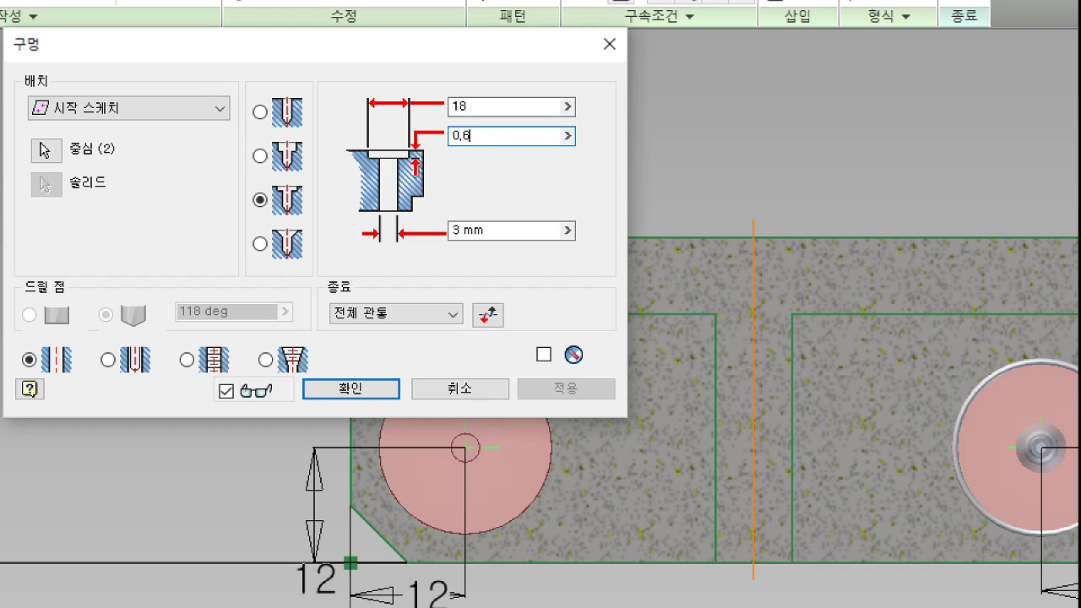
click(490, 231)
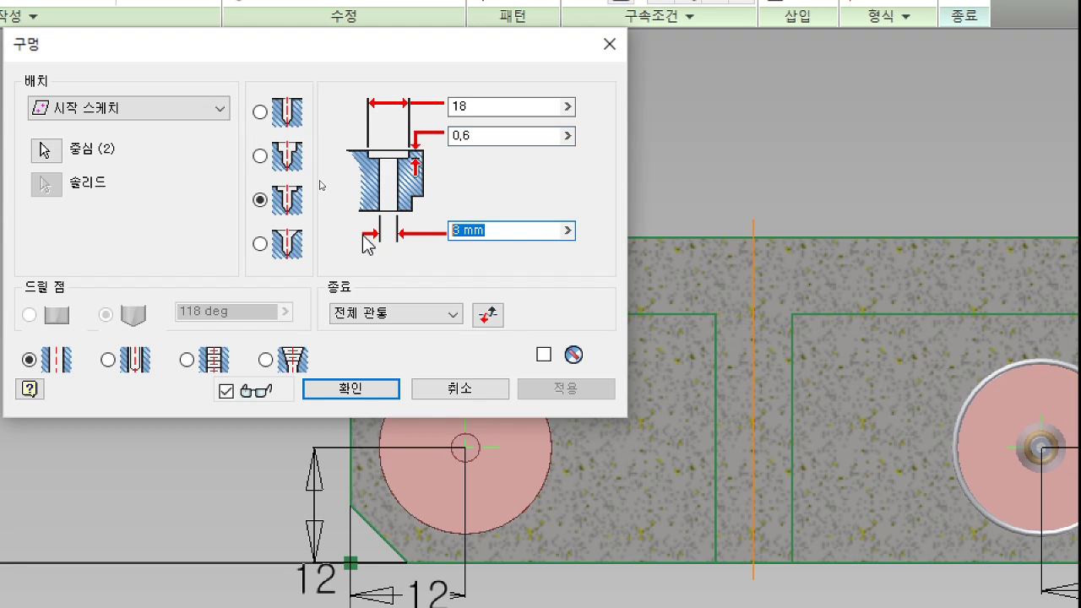
text(9)
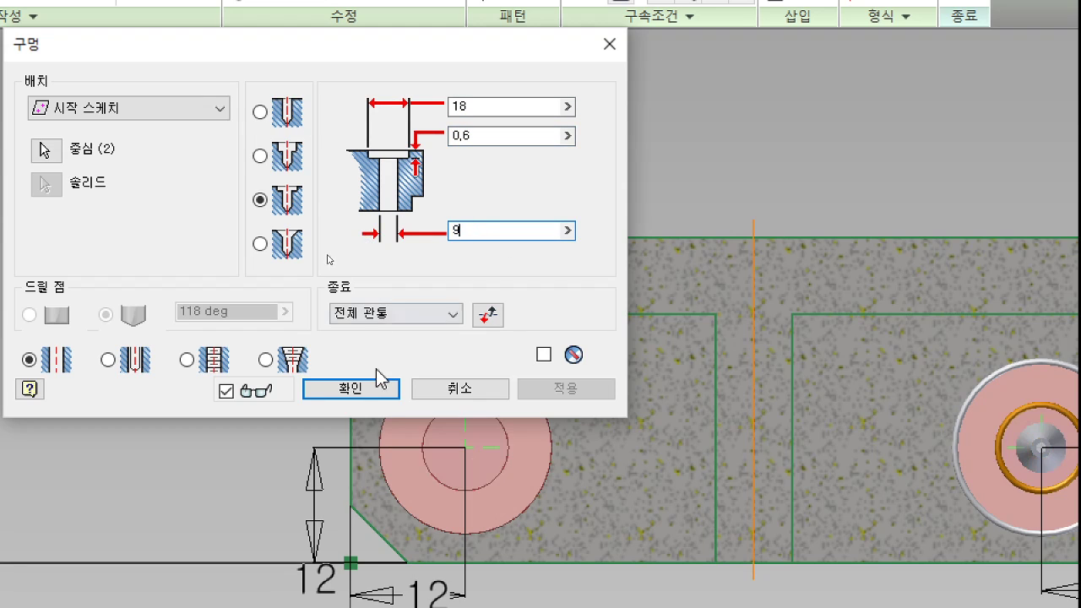
click(376, 400)
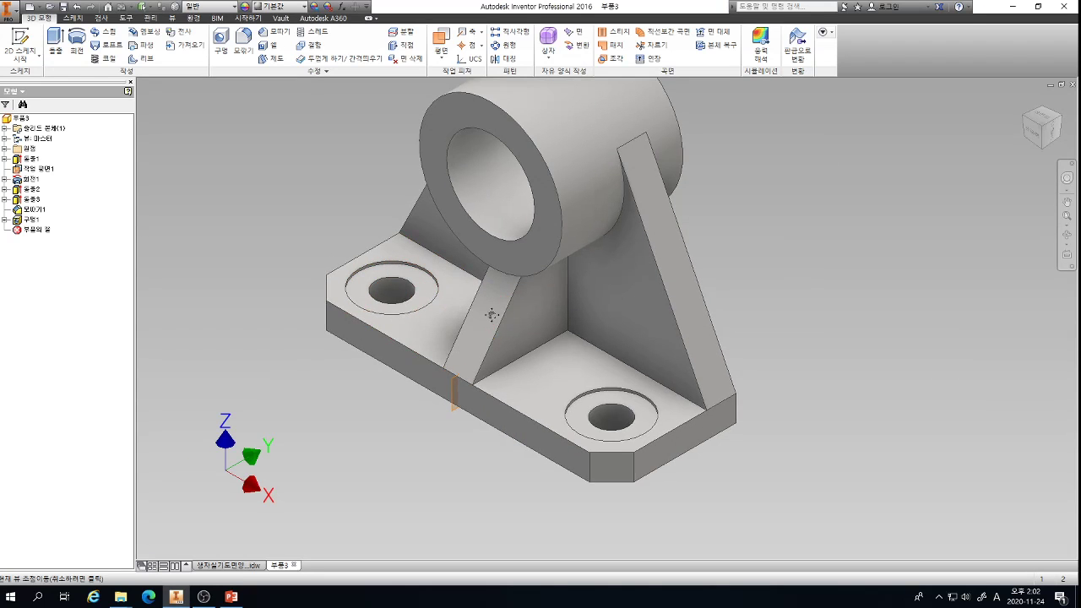
shift+middle_drag(493, 311, 530, 348)
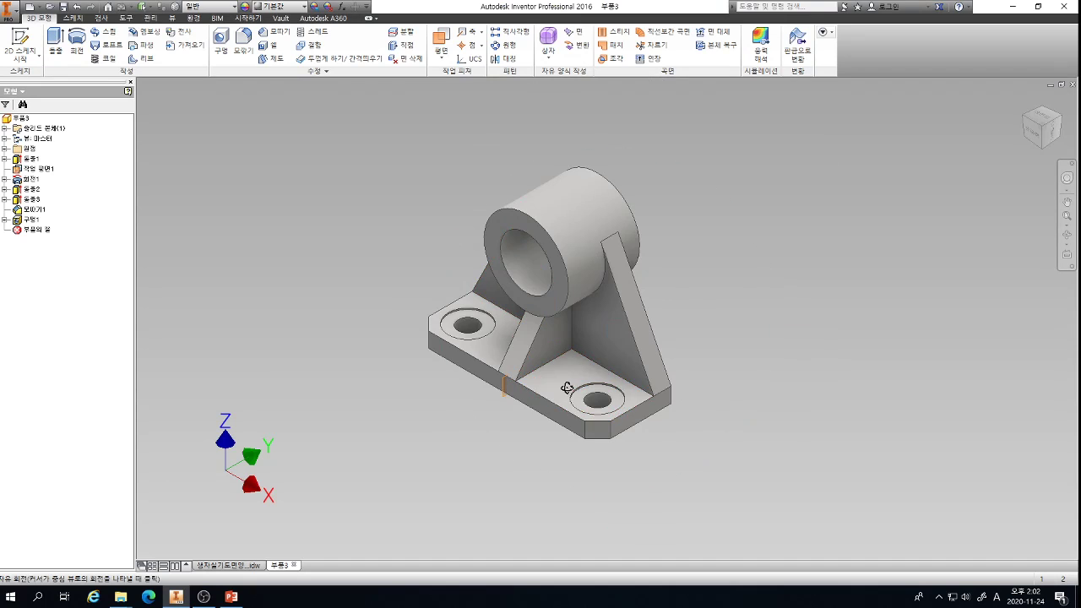
shift+middle_drag(549, 397, 571, 383)
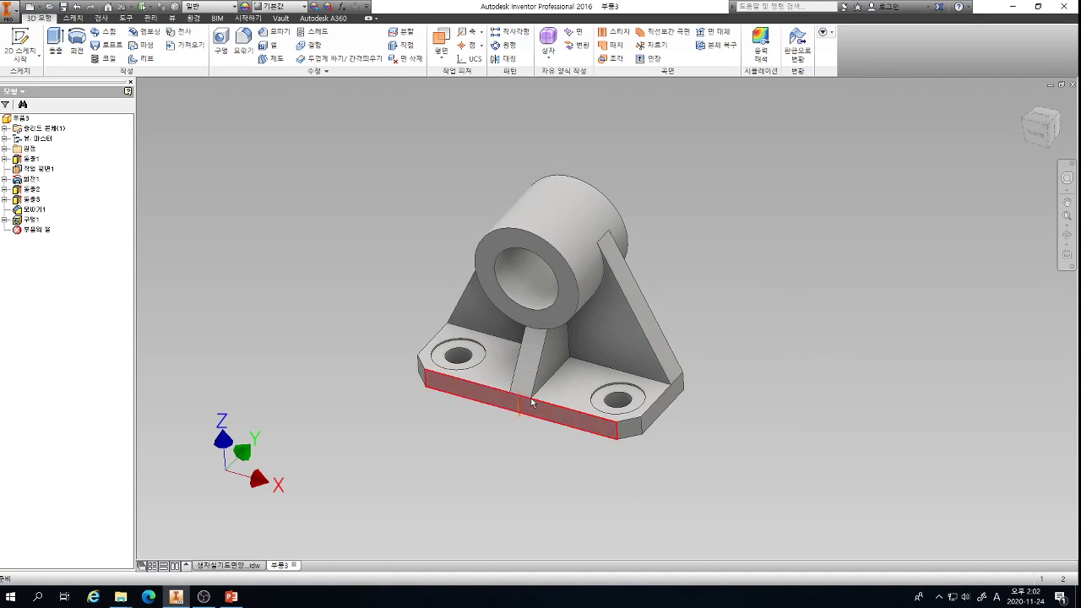
scroll(451, 359, down, 5)
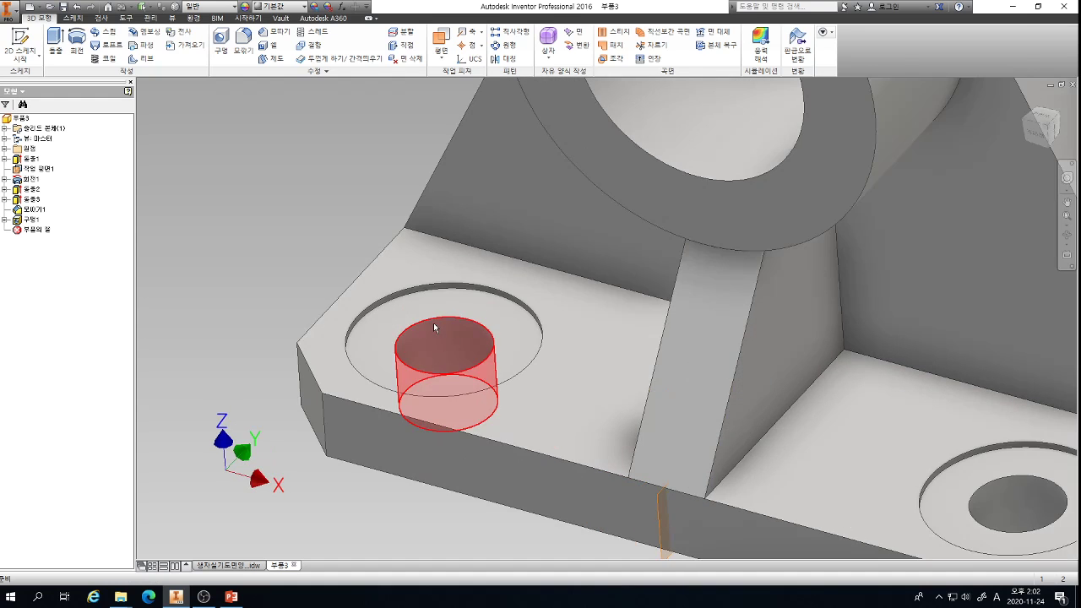
scroll(435, 323, up, 4)
scroll(440, 306, up, 4)
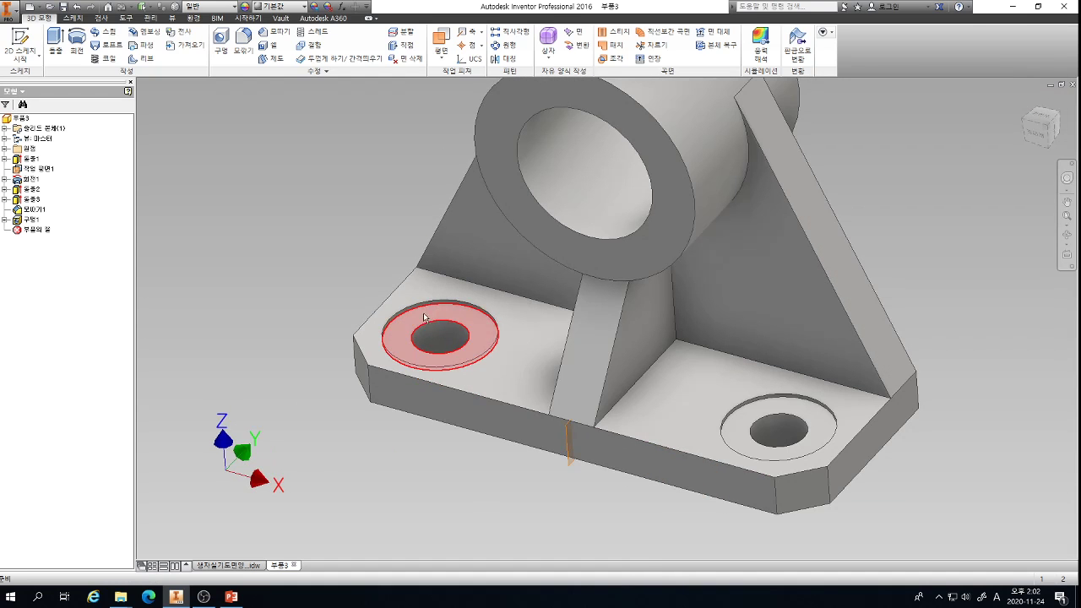
shift+middle_drag(591, 375, 576, 395)
key(F6)
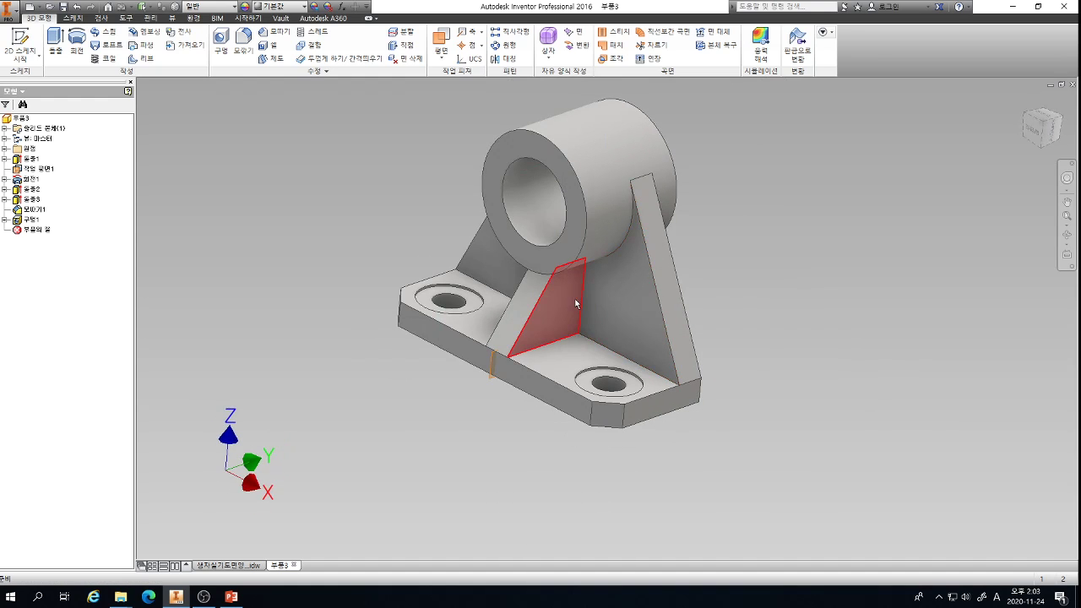
middle_drag(405, 257, 361, 326)
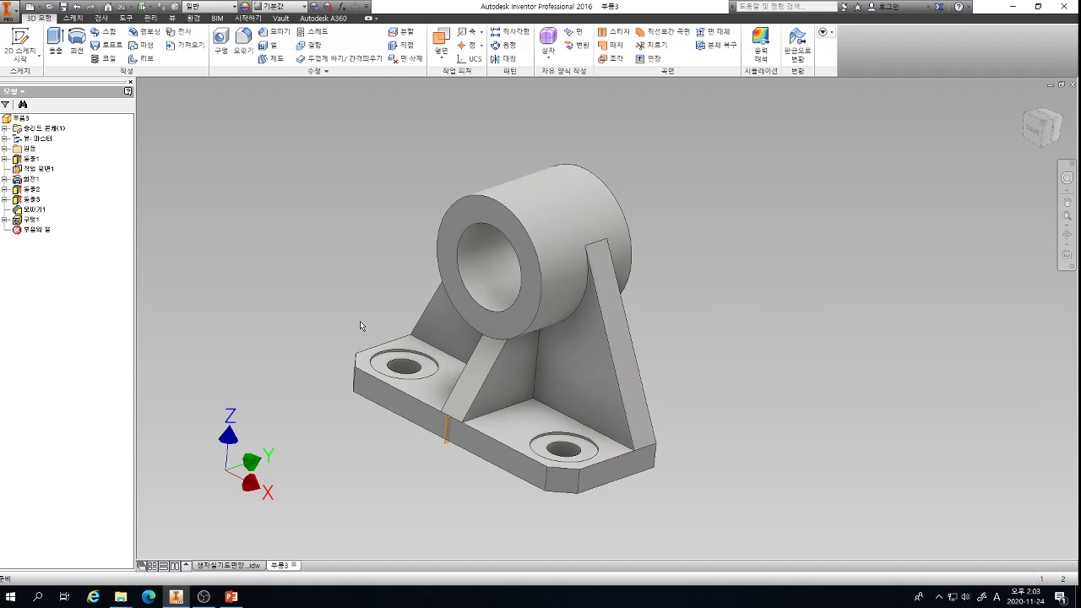
key(F6)
middle_drag(358, 306, 314, 283)
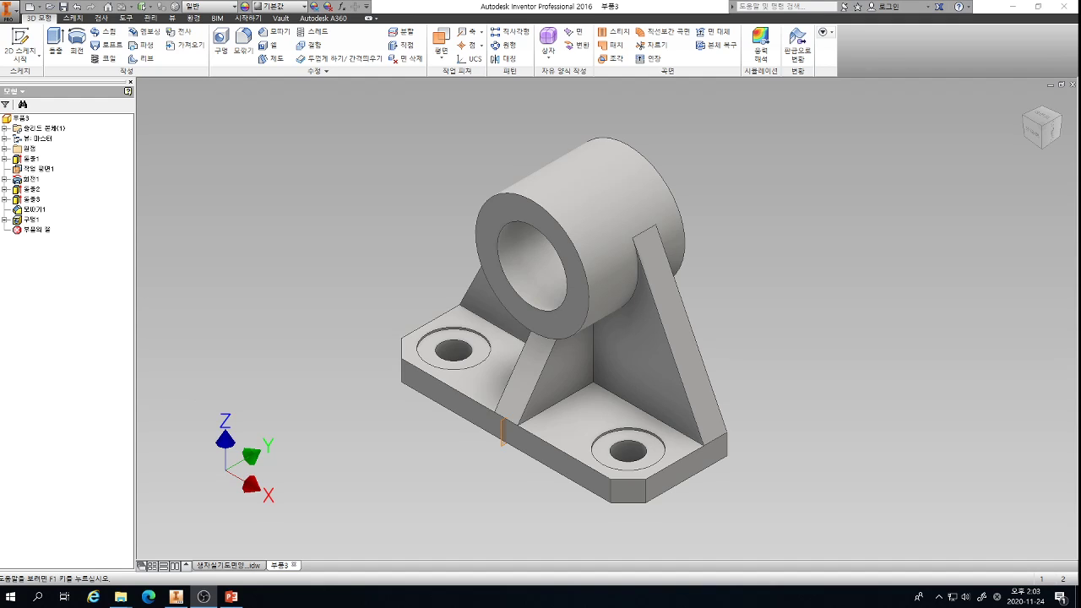
click(243, 44)
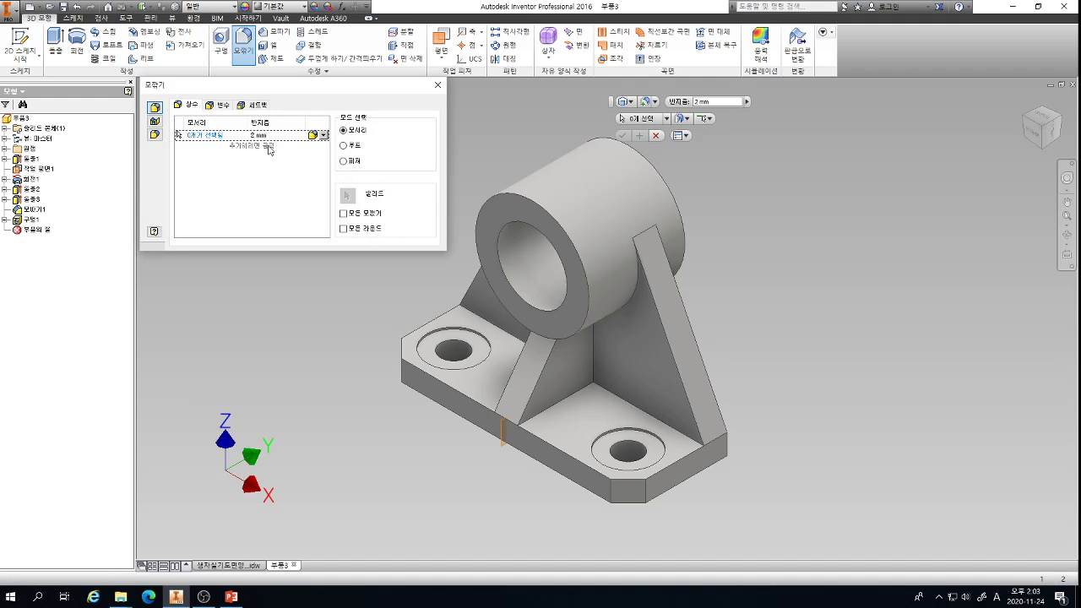
click(543, 209)
click(623, 146)
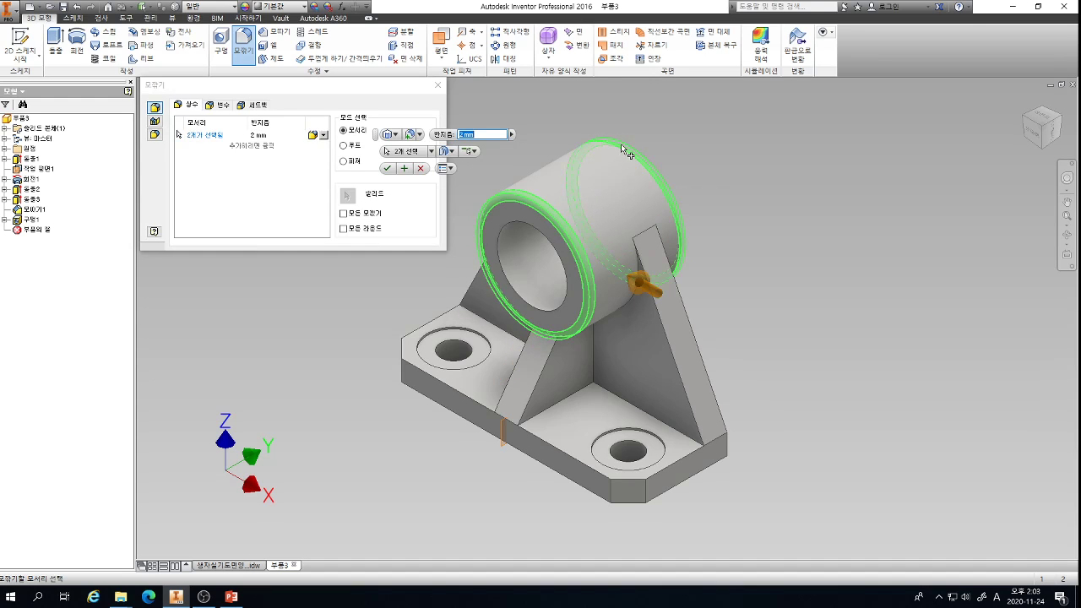
click(661, 314)
click(694, 312)
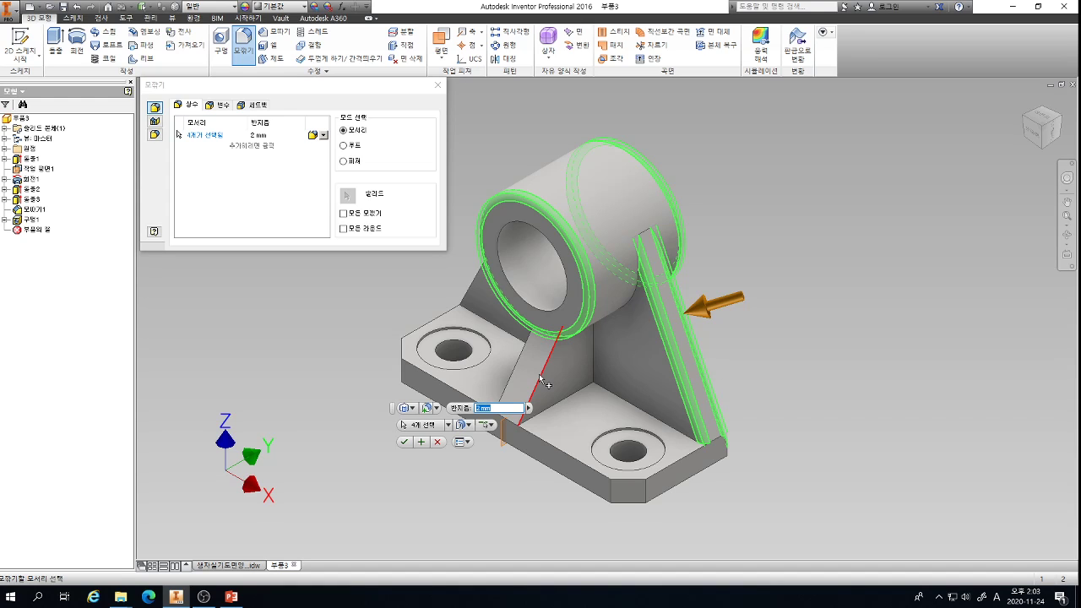
shift+middle_drag(560, 381, 550, 276)
click(537, 287)
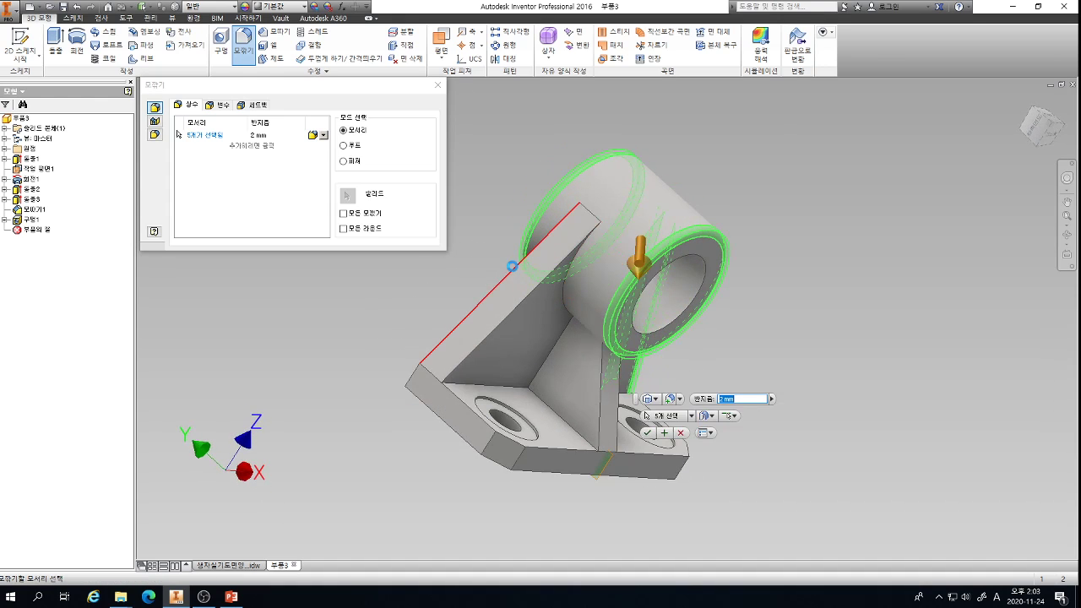
click(523, 303)
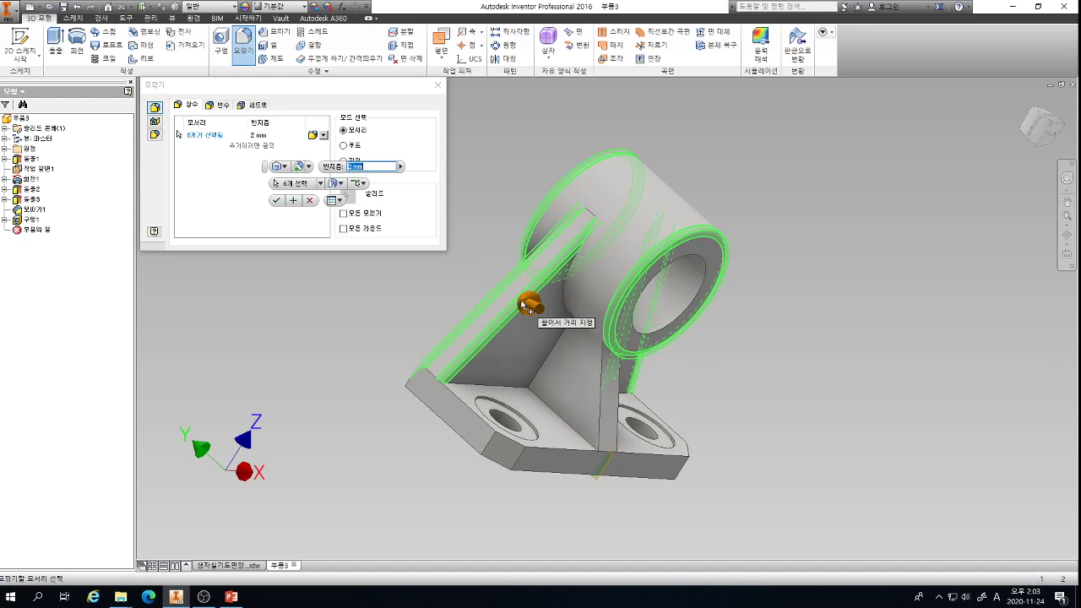
shift+middle_drag(525, 306, 422, 248)
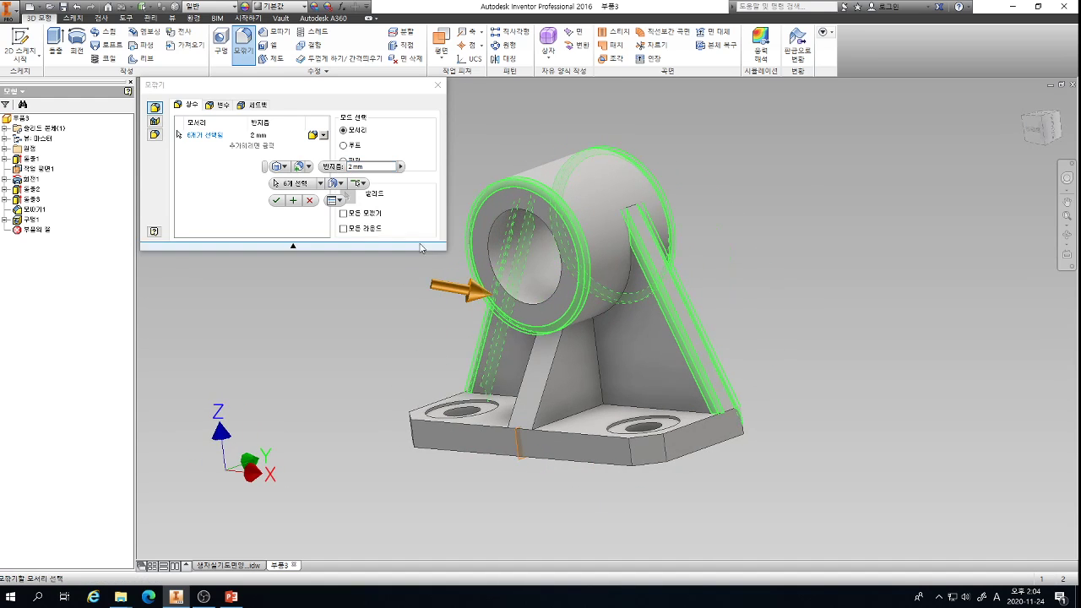
click(405, 231)
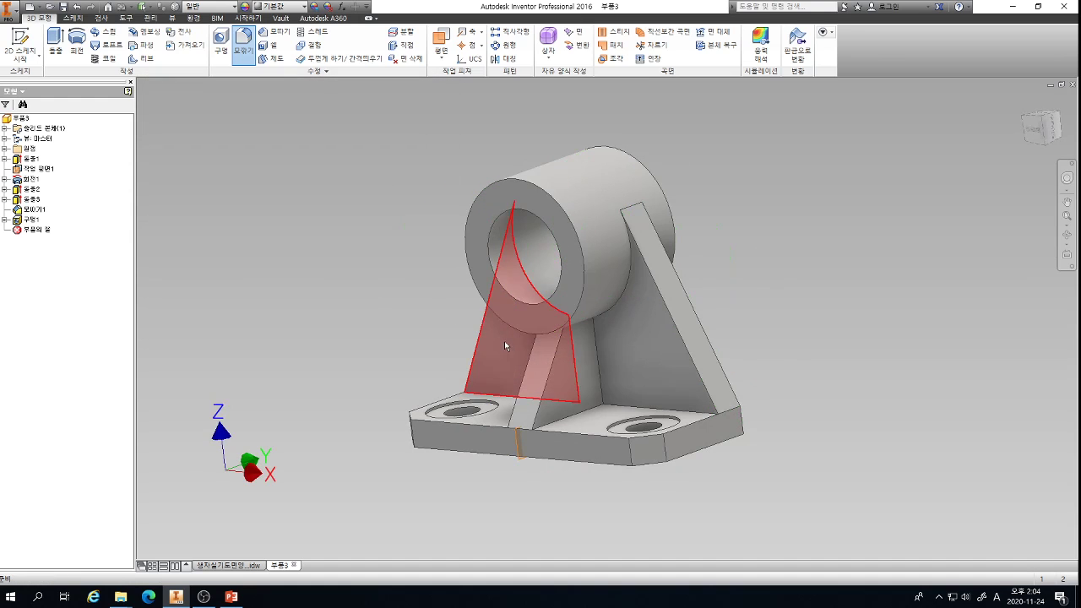
- Check the lecture 12 drawing in PowerPoint, and in Inventor select the three rib, web and base junction edges on one side for a 2 mm fillet
click(231, 597)
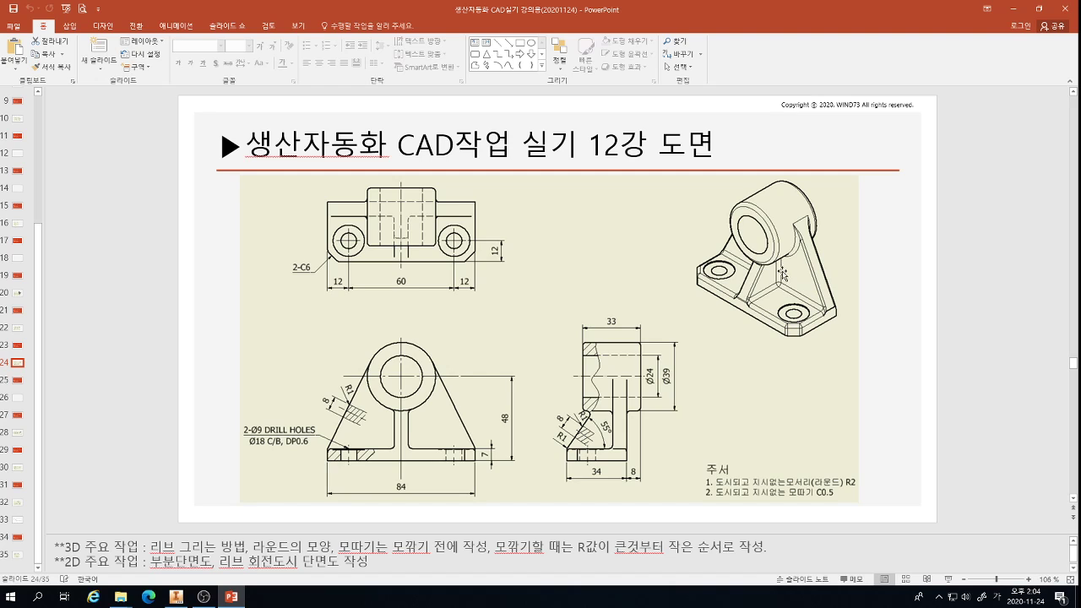
click(175, 596)
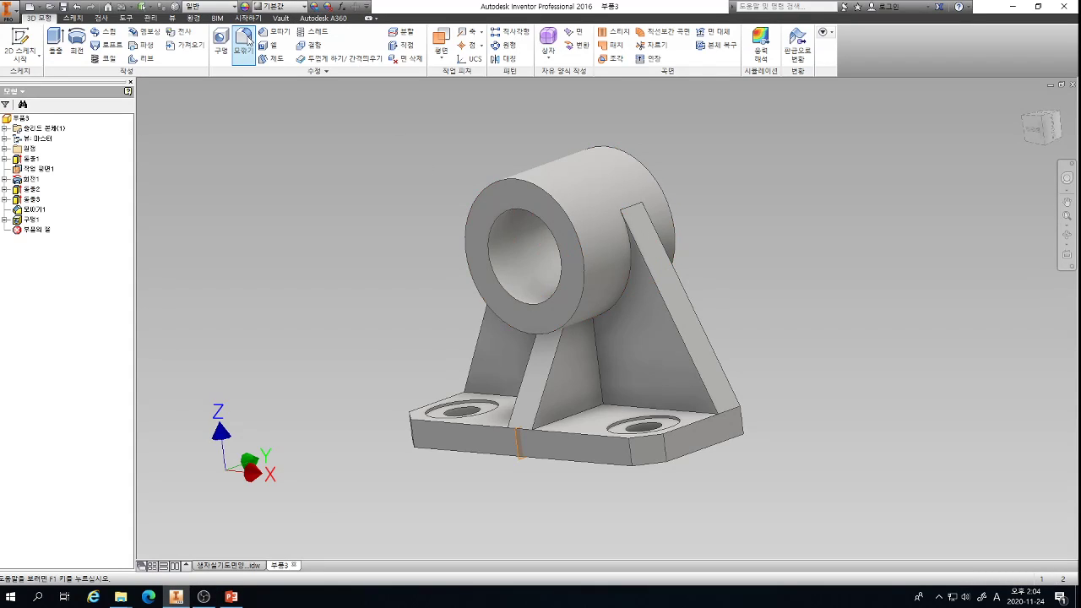
click(244, 42)
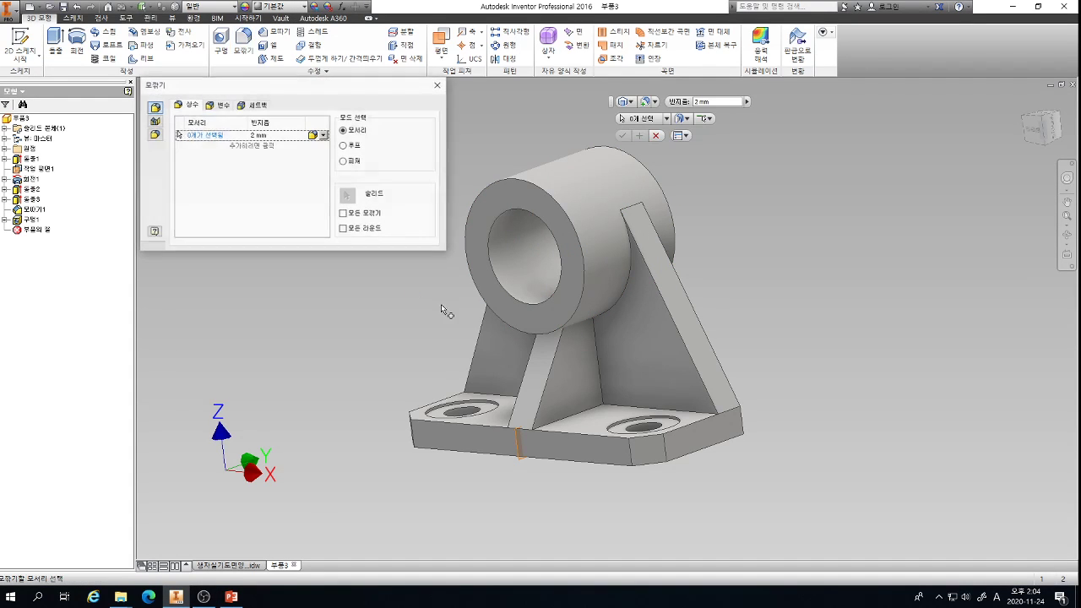
click(598, 363)
click(581, 414)
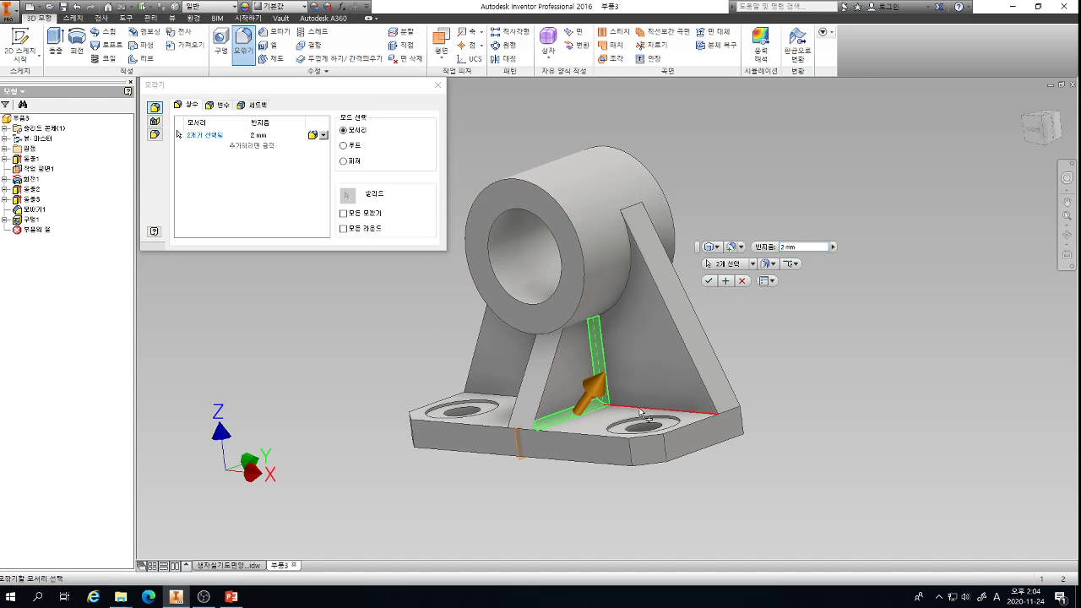
click(642, 413)
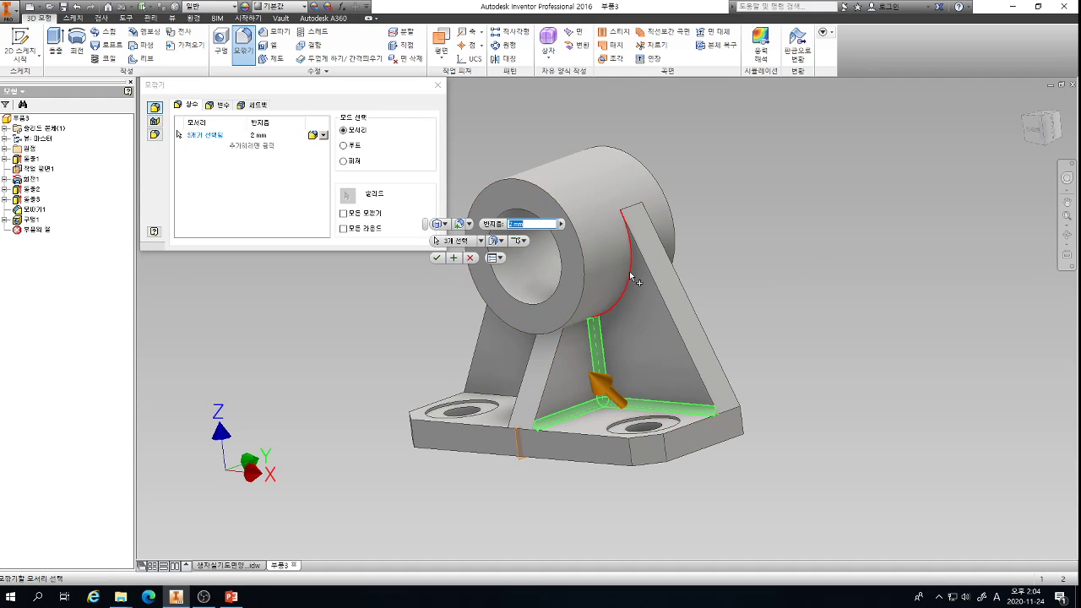
- Add the three matching junction edges of rib, web and base plate on the rib's other side to the 2 mm fillet
shift+middle_drag(584, 432, 561, 346)
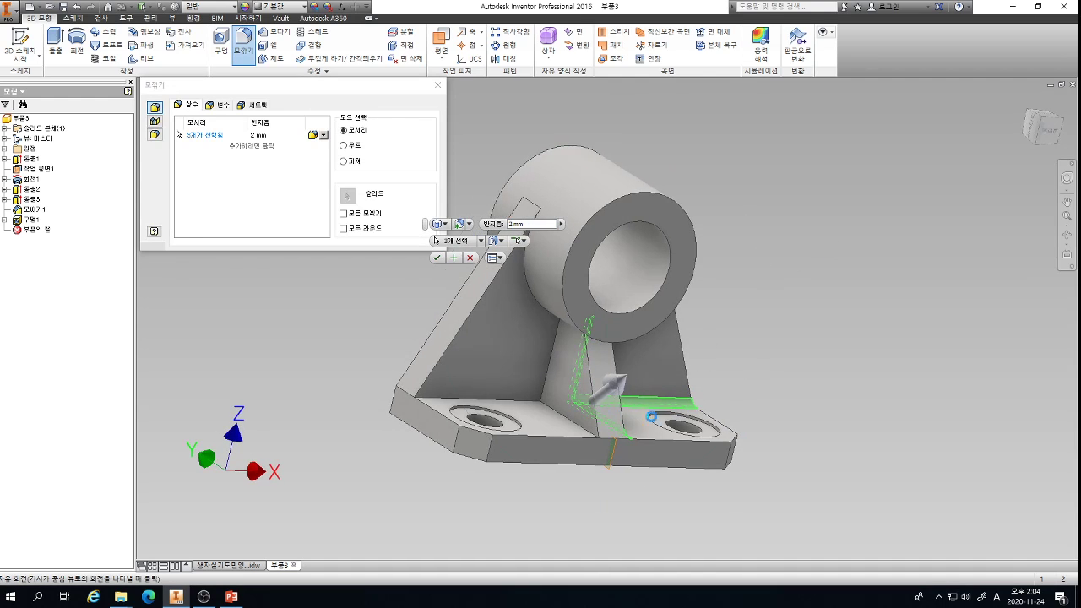
click(543, 376)
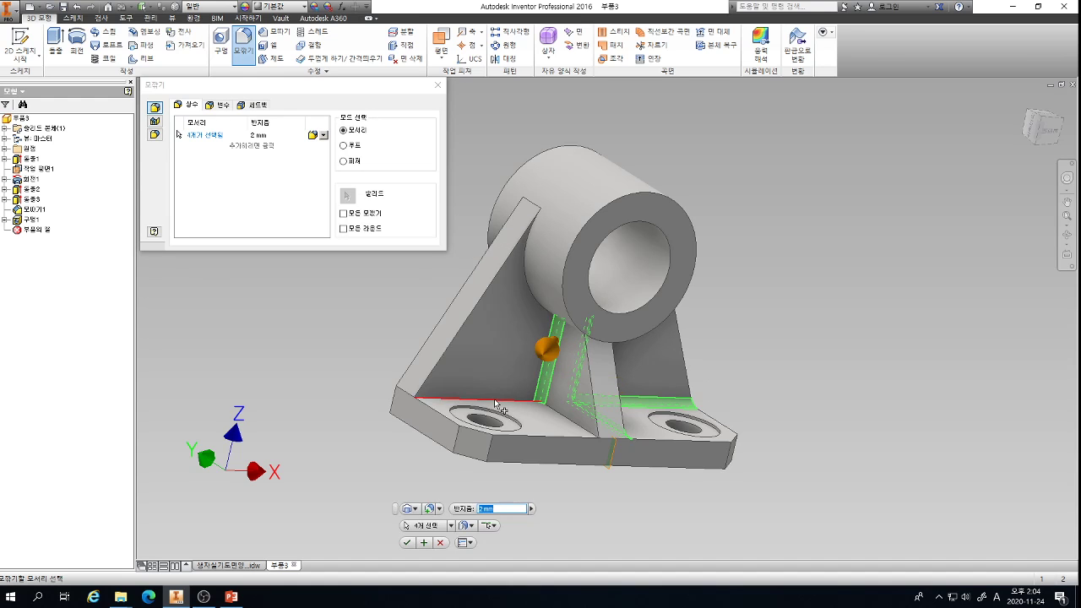
click(520, 394)
click(569, 422)
shift+middle_drag(569, 422, 455, 390)
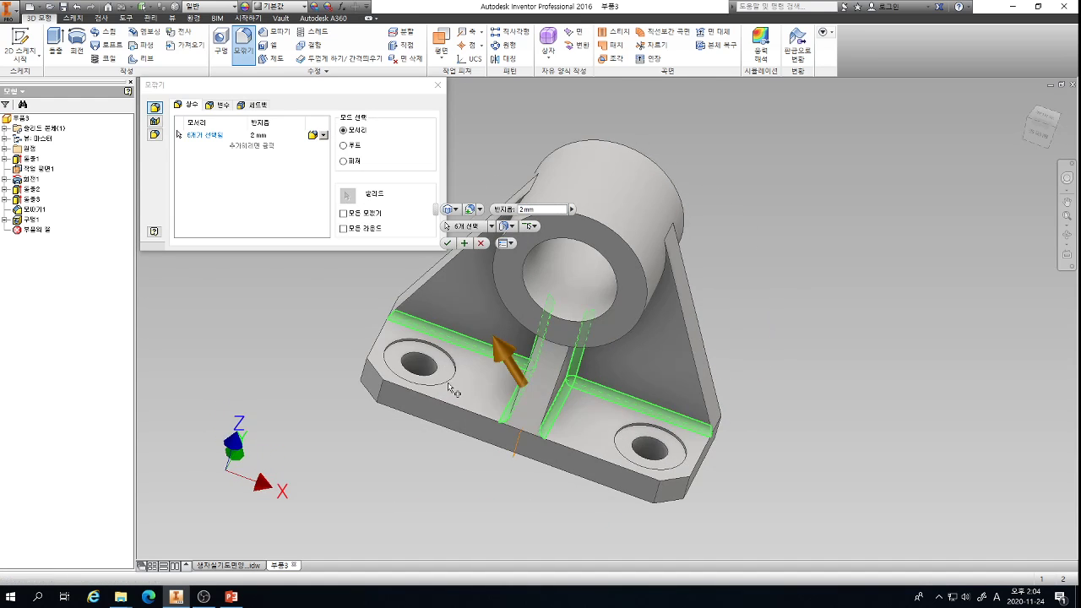
- Add the base plate's upper side, chamfer and front edges around both spotfaced holes to the 2 mm fillet
click(378, 328)
click(372, 359)
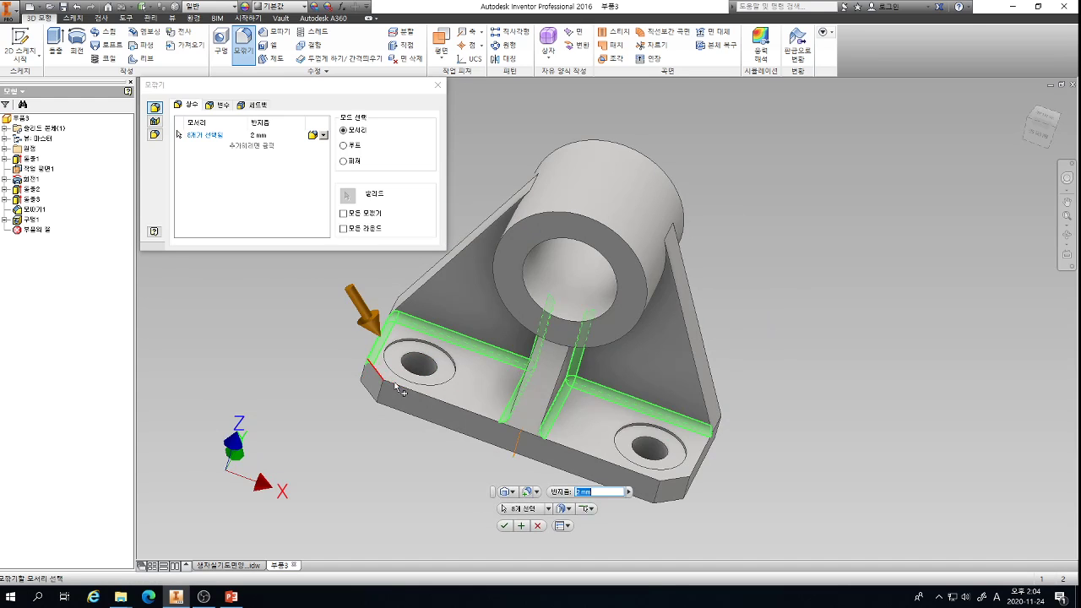
click(439, 394)
click(557, 446)
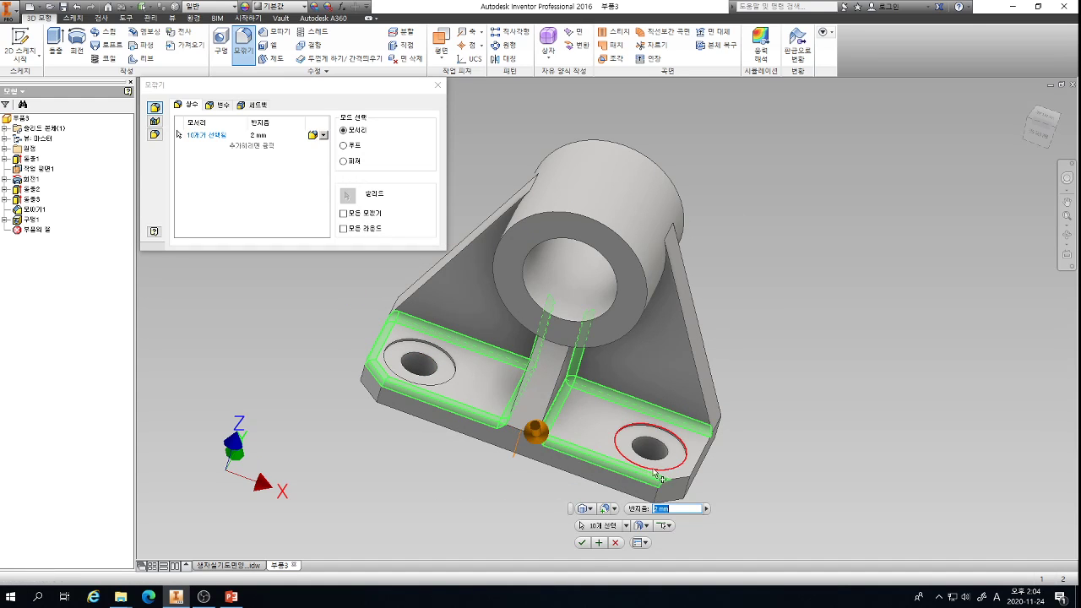
click(672, 481)
click(699, 461)
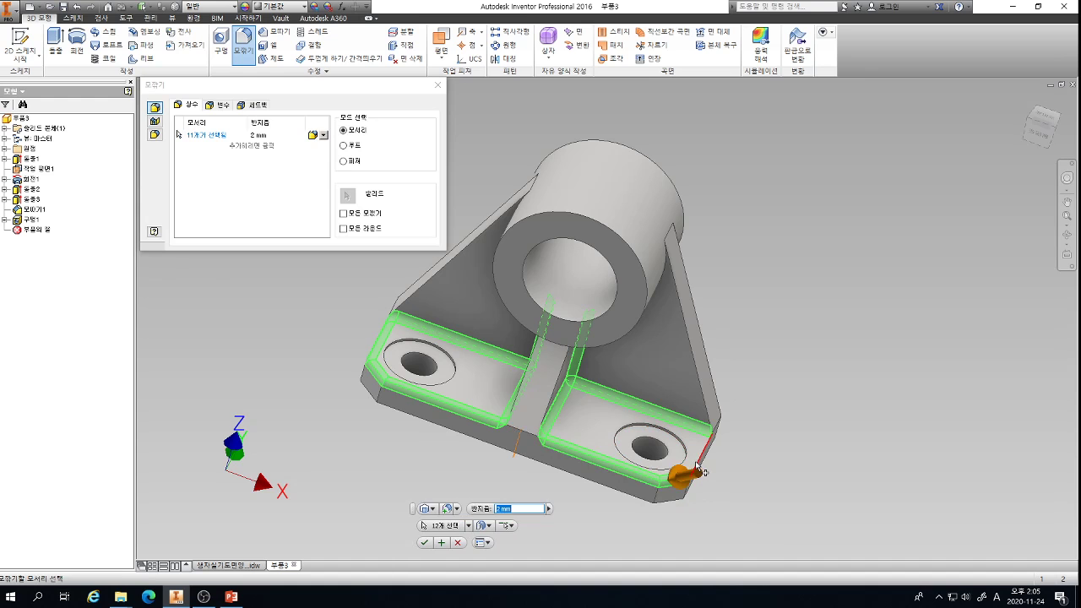
- Add the curved edges where both faces of the web meet the boss to the 2 mm fillet
shift+middle_drag(714, 449, 647, 333)
click(611, 297)
click(638, 299)
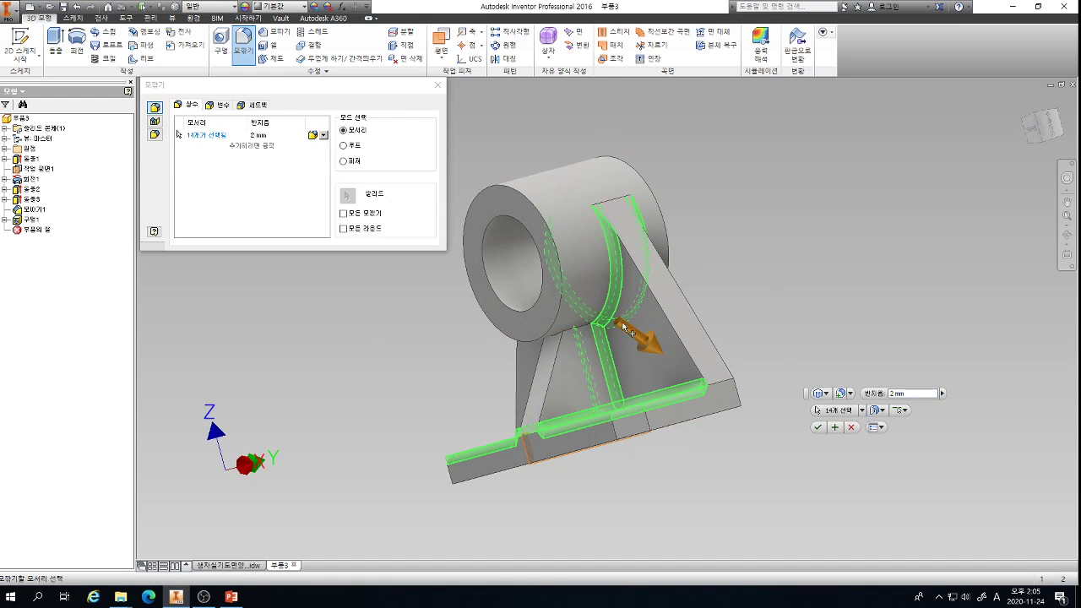
- Add the edges where the rib meets the underside of the boss, and create the 2 mm fillet on all selected edges
key(F5)
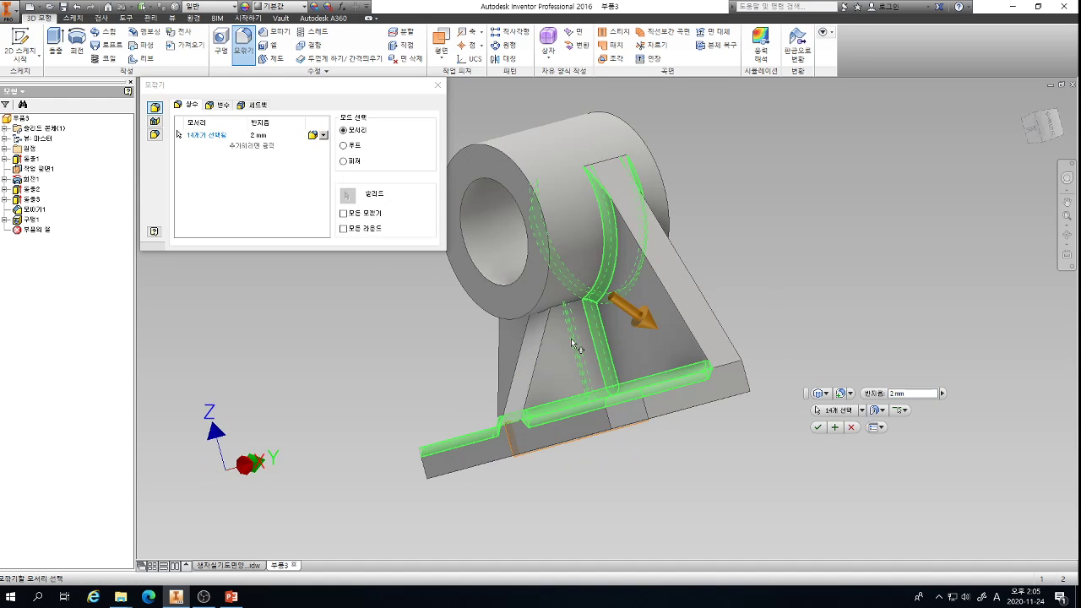
key(F5)
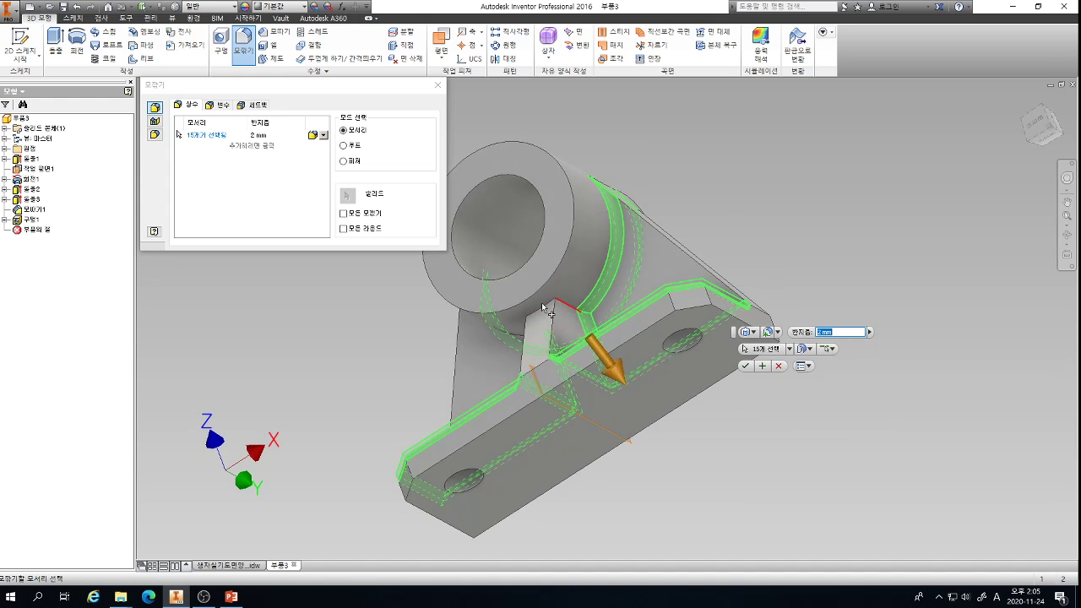
click(564, 307)
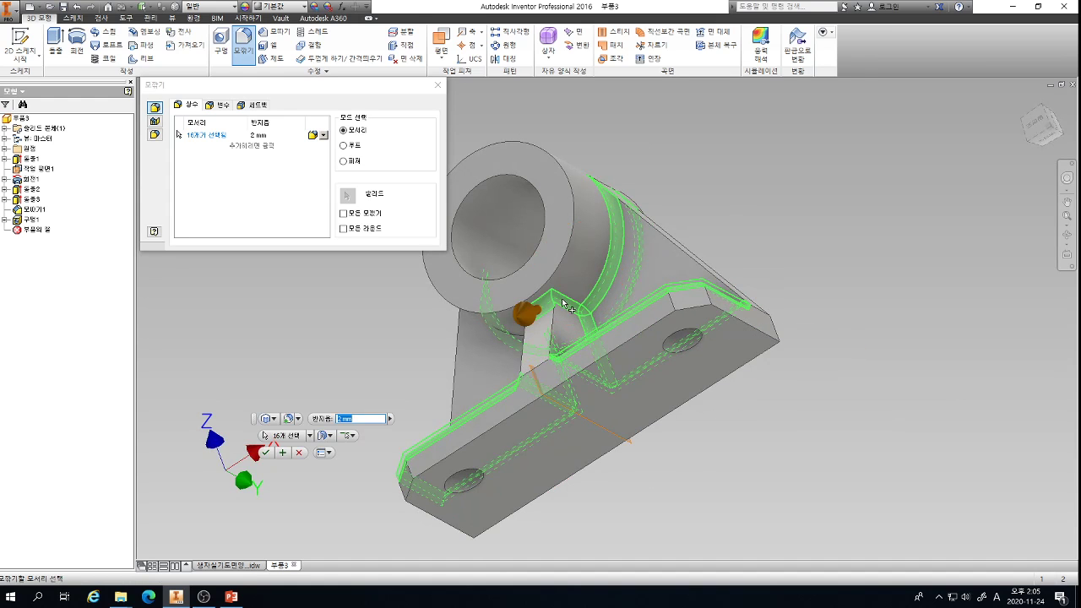
key(F4)
drag(575, 295, 566, 370)
click(641, 289)
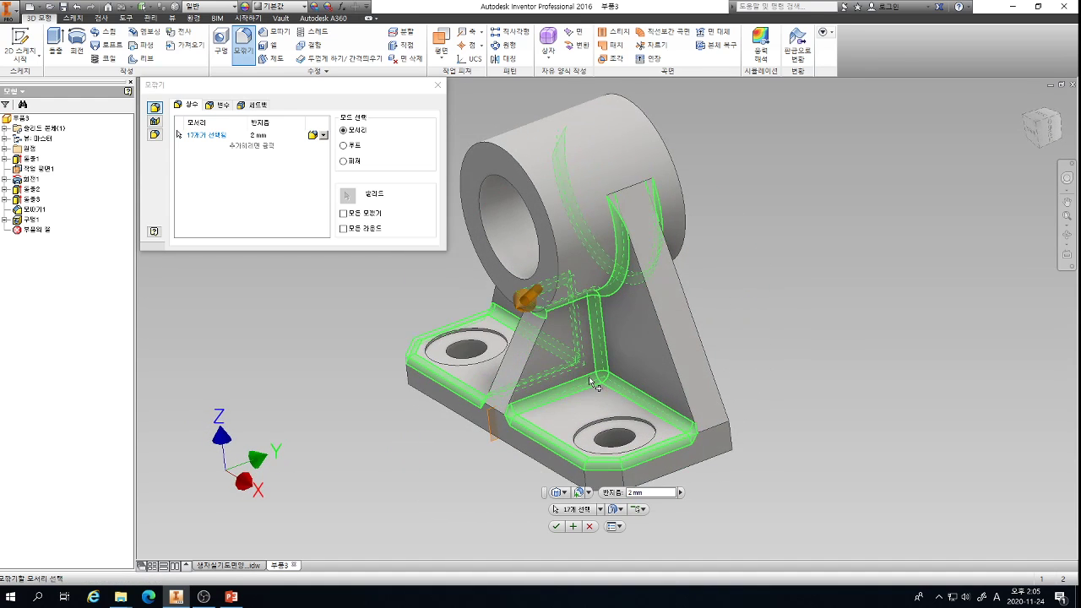
scroll(566, 371, down, 3)
click(307, 236)
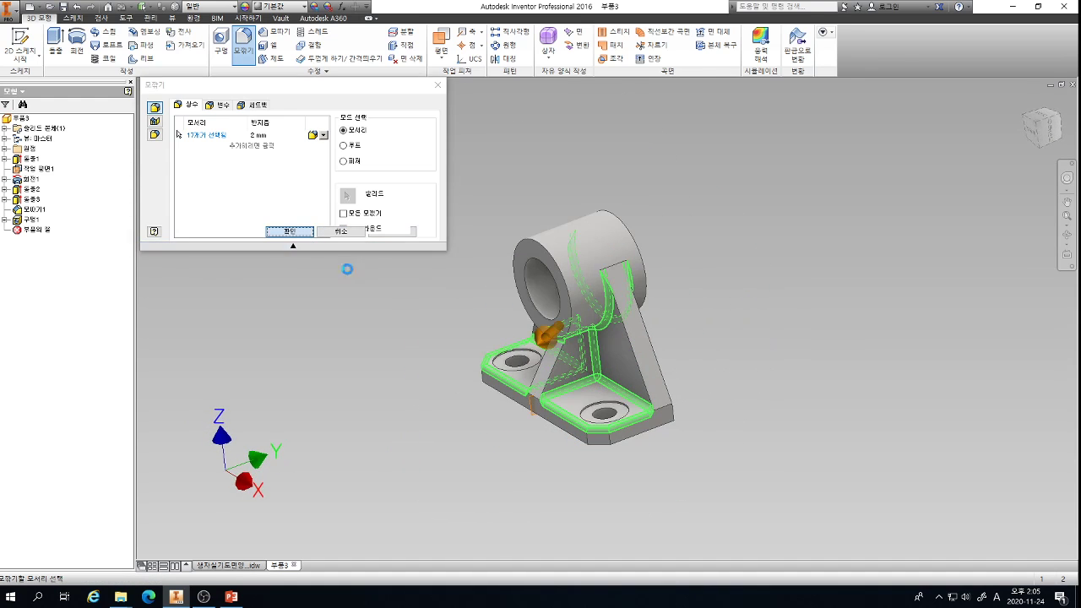
- Fillet the outer circular edges at both ends of the boss with a 2 mm radius
scroll(555, 342, up, 3)
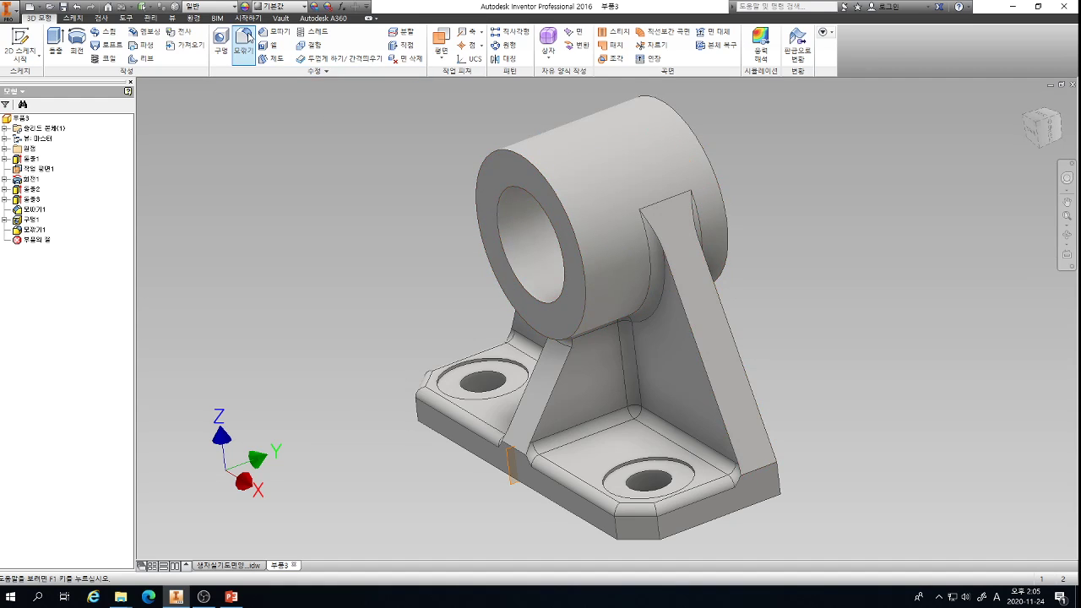
click(243, 40)
click(262, 135)
text(1)
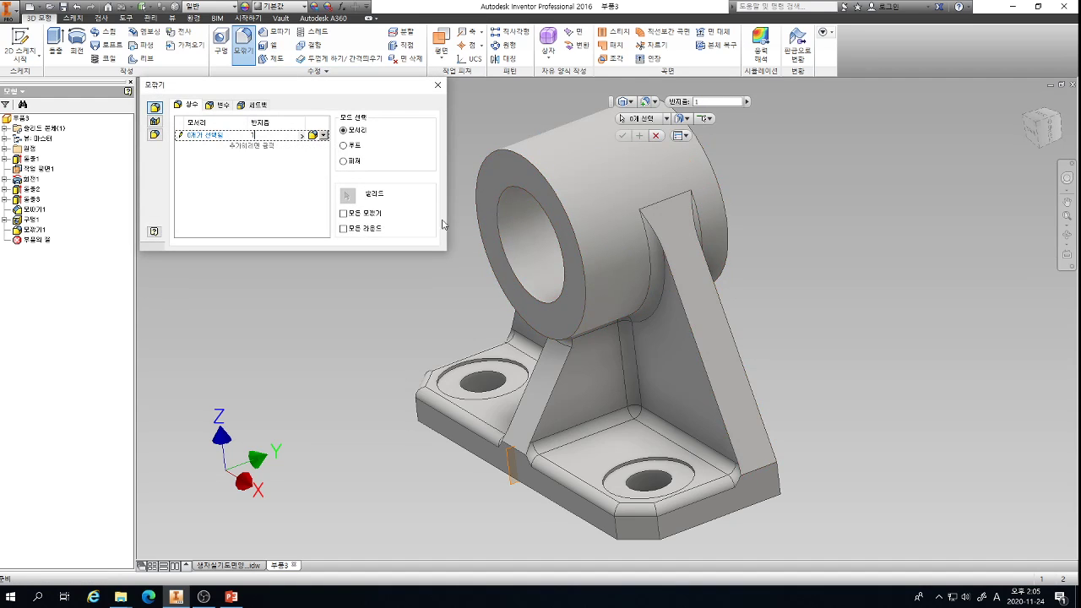
click(278, 159)
click(559, 197)
click(625, 174)
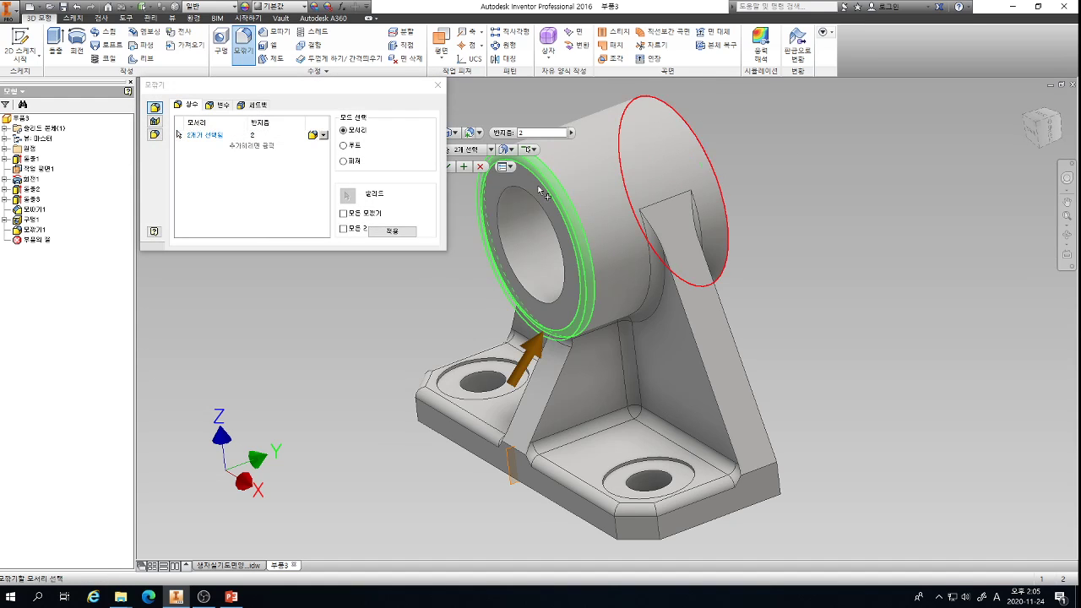
click(293, 237)
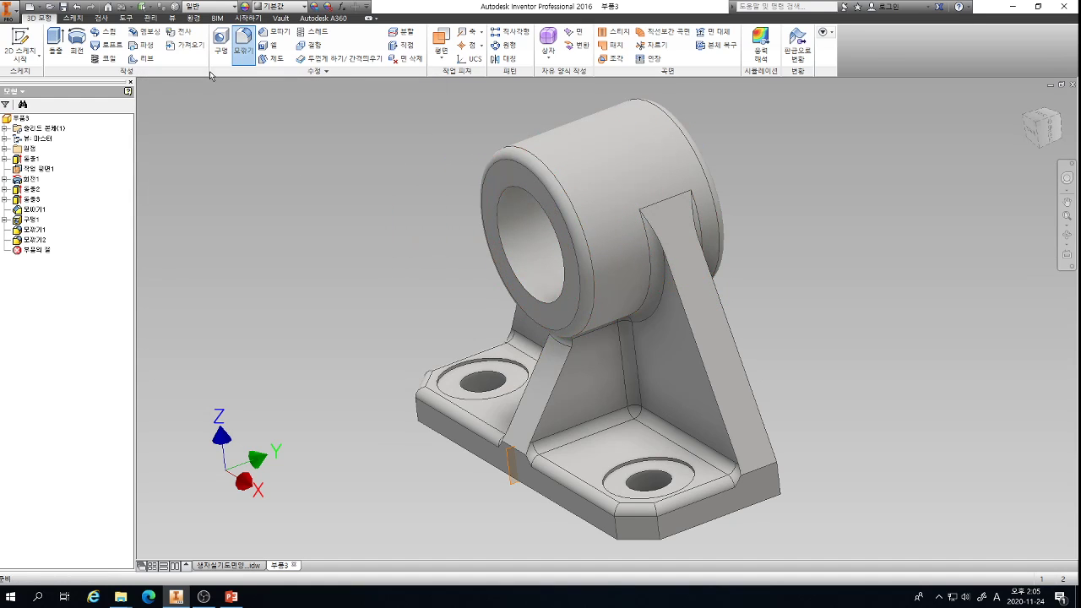
- Start a 1 mm fillet with both sloped edges on one side of the web and both sloped edges of the front rib
click(243, 41)
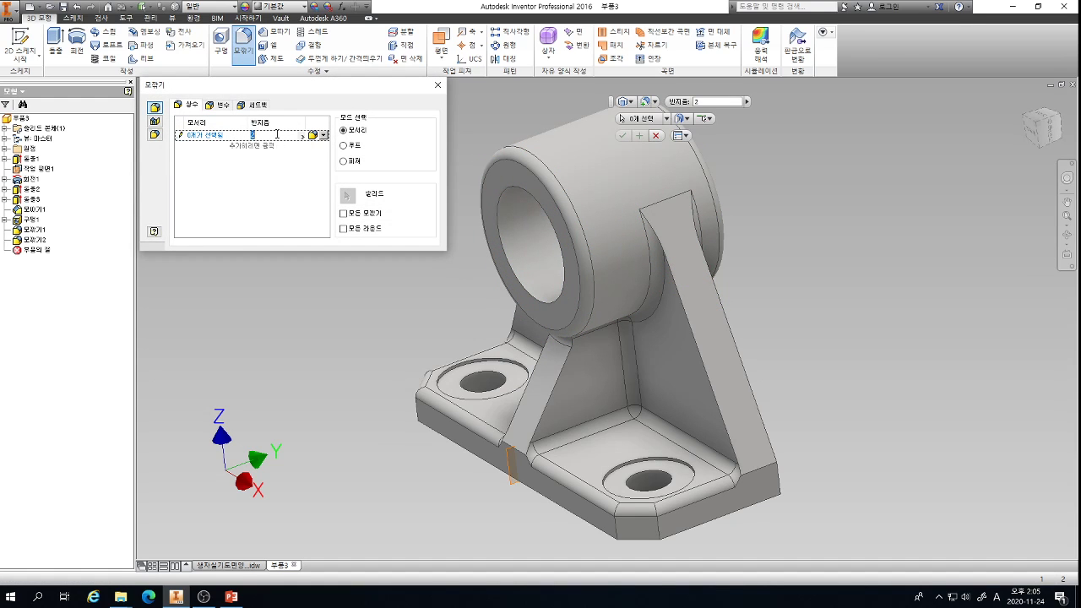
click(253, 136)
text(1)
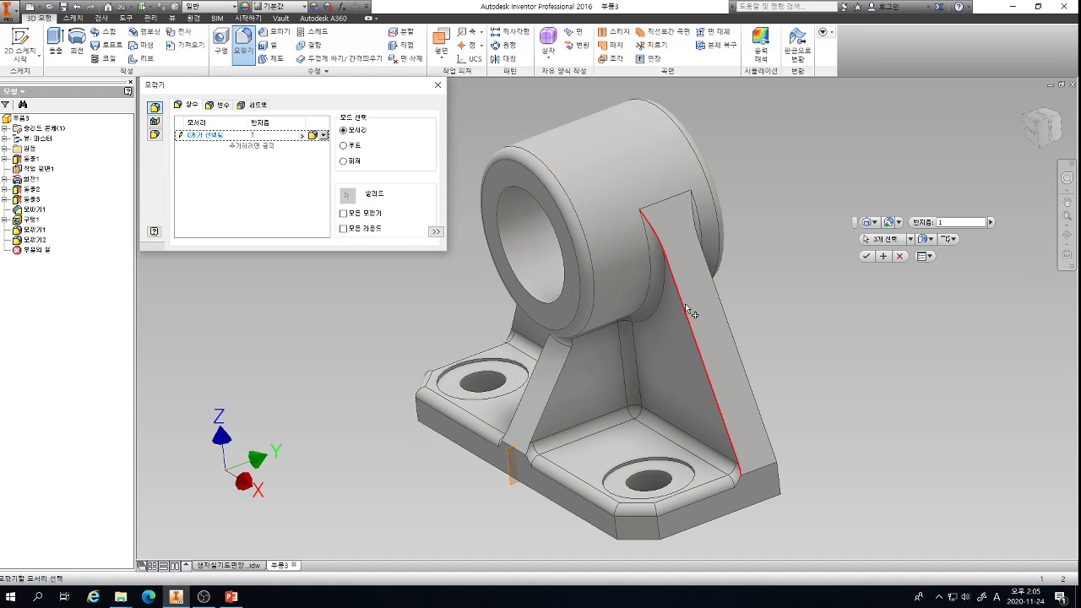
click(686, 311)
click(726, 308)
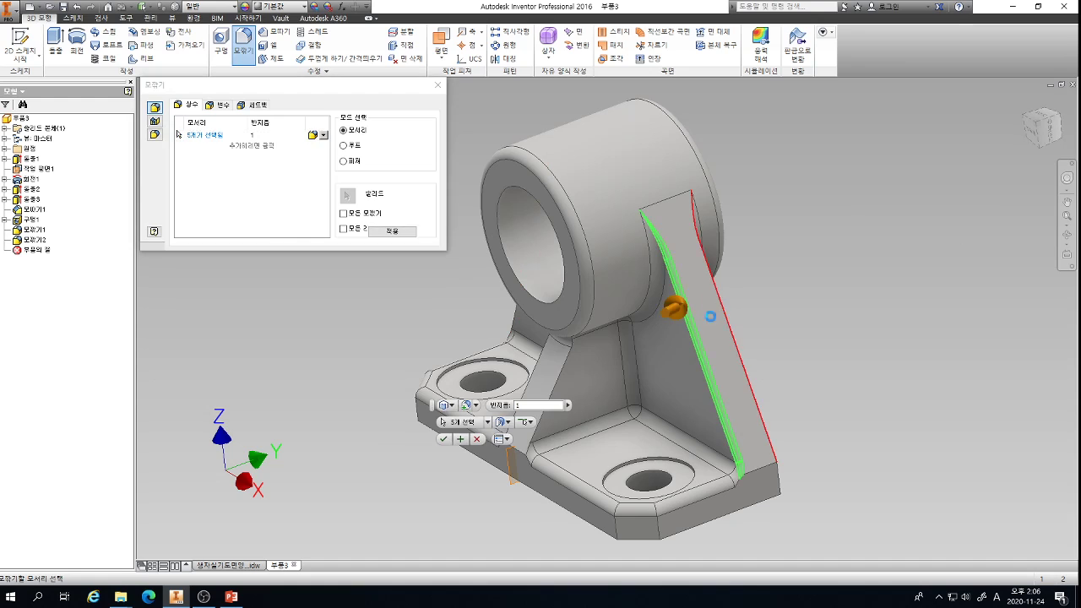
click(565, 372)
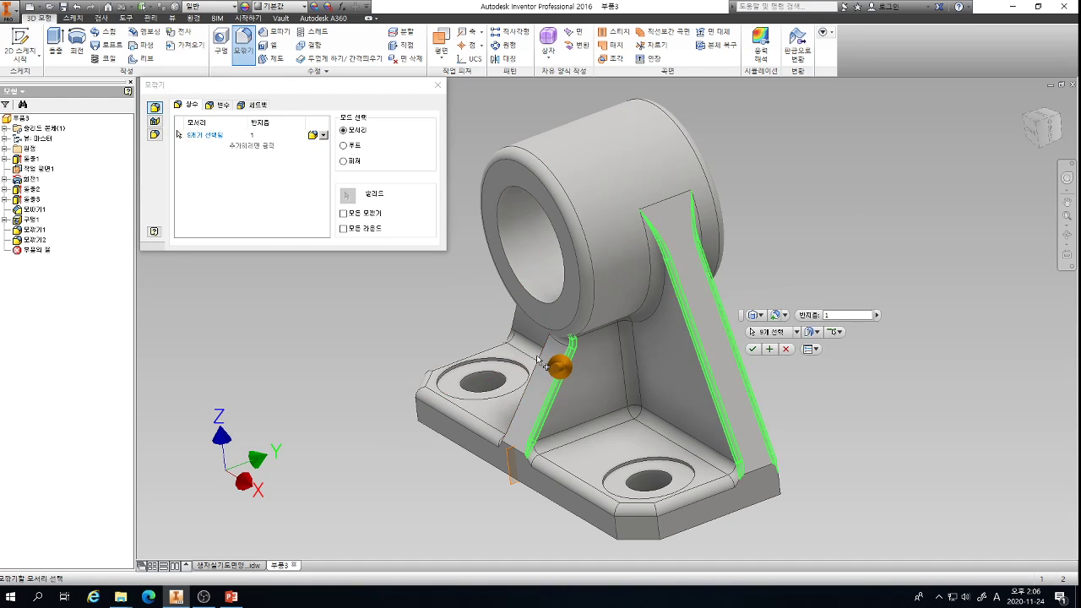
click(538, 360)
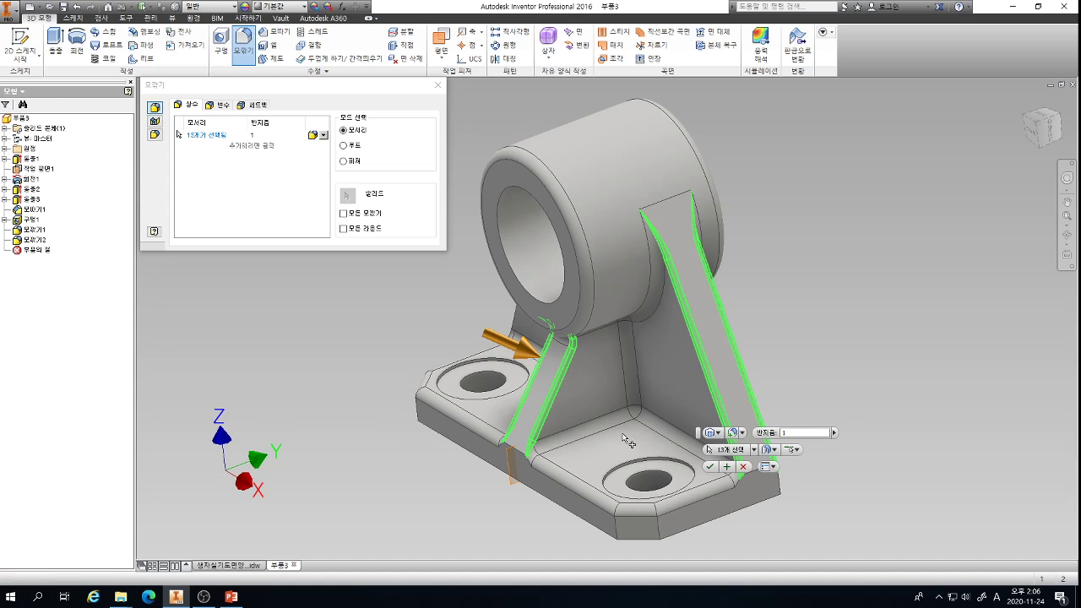
- Add the web's opposite sloped edges and the rib's lower front edge on the base plate, and create the 1 mm fillet
shift+middle_drag(619, 446, 553, 340)
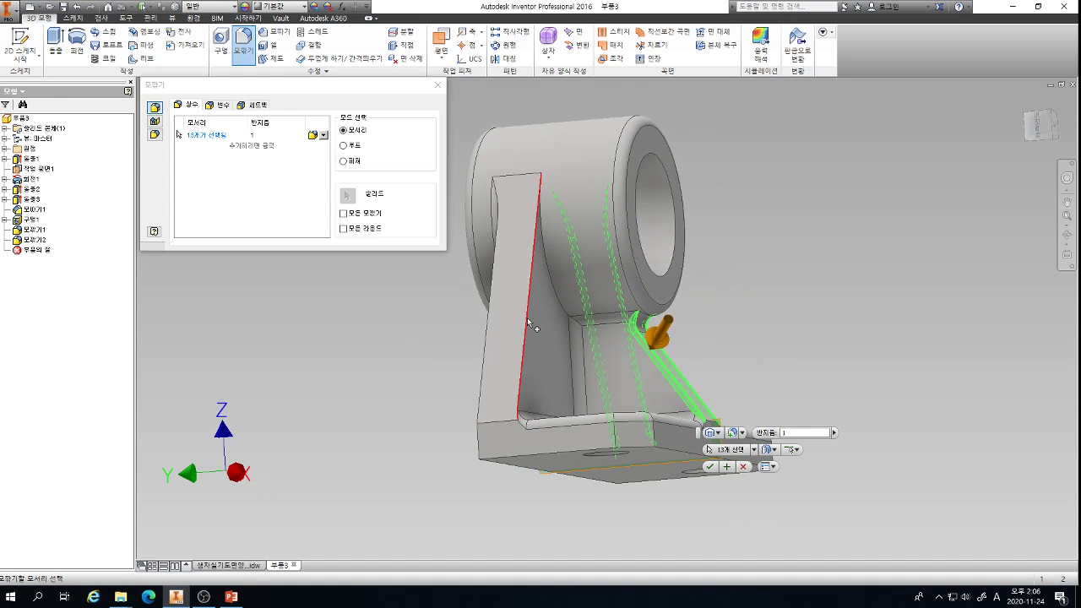
click(522, 397)
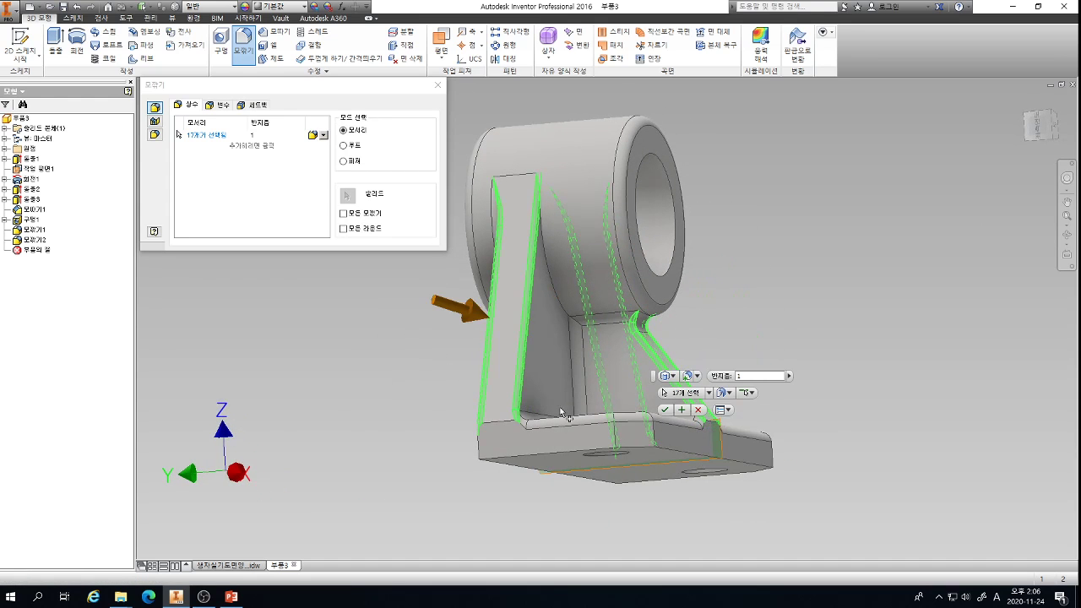
shift+middle_drag(566, 420, 598, 469)
click(595, 479)
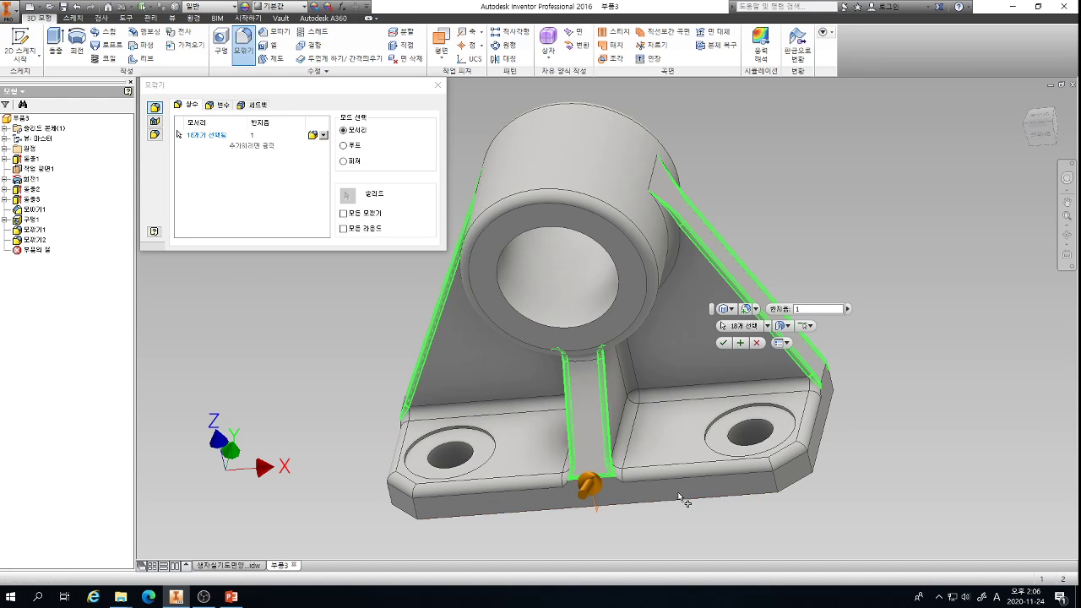
shift+middle_drag(683, 499, 589, 436)
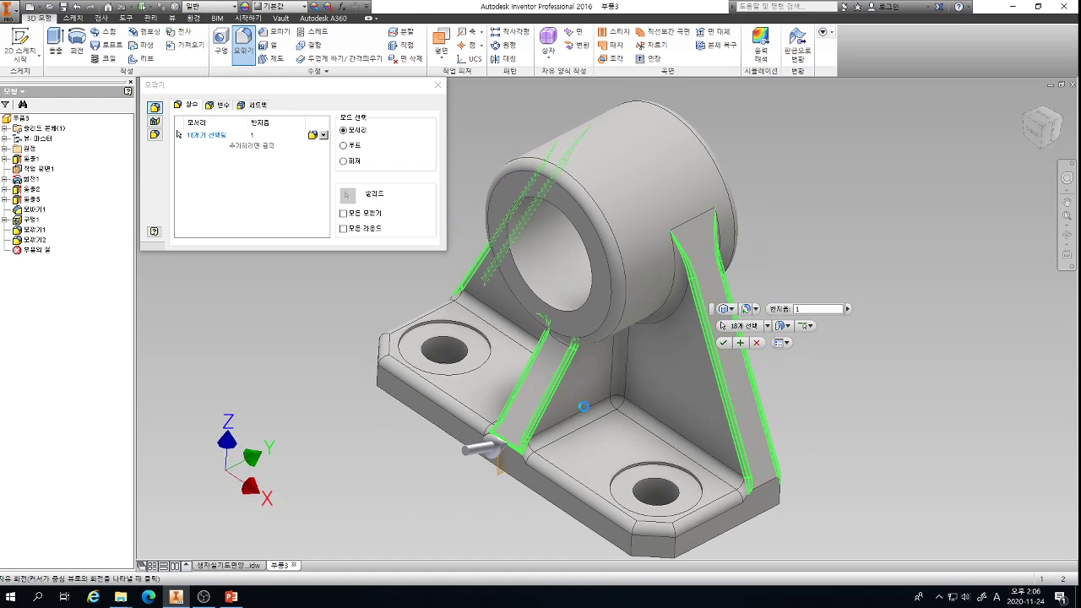
click(290, 234)
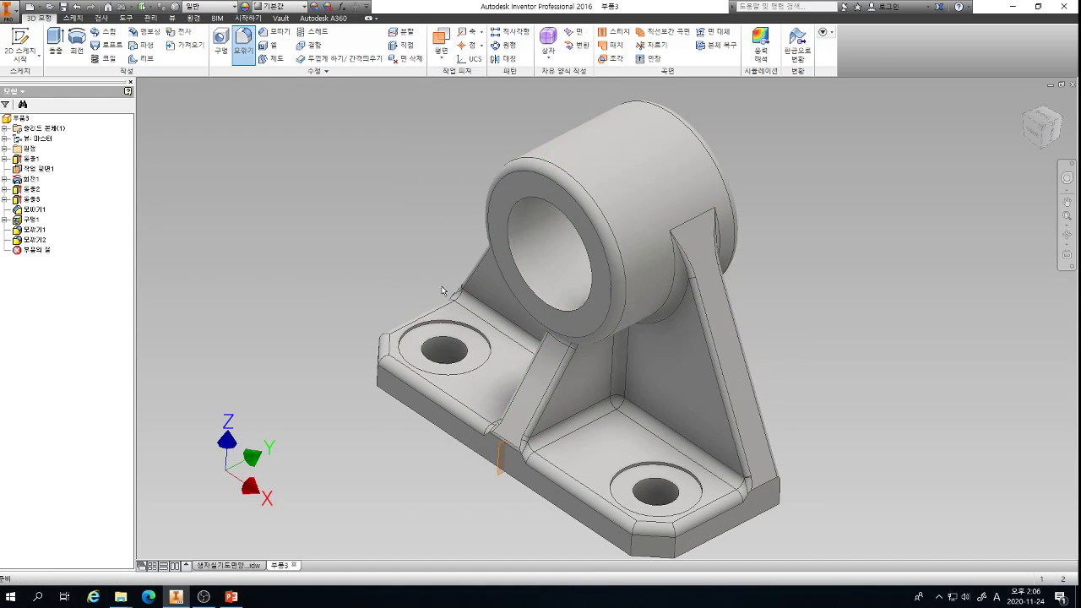
- Compare the filleted bracket with the lecture 12 drawing slide in PowerPoint, checking the base plate corners in Inventor
scroll(365, 203, down, 2)
scroll(449, 372, up, 4)
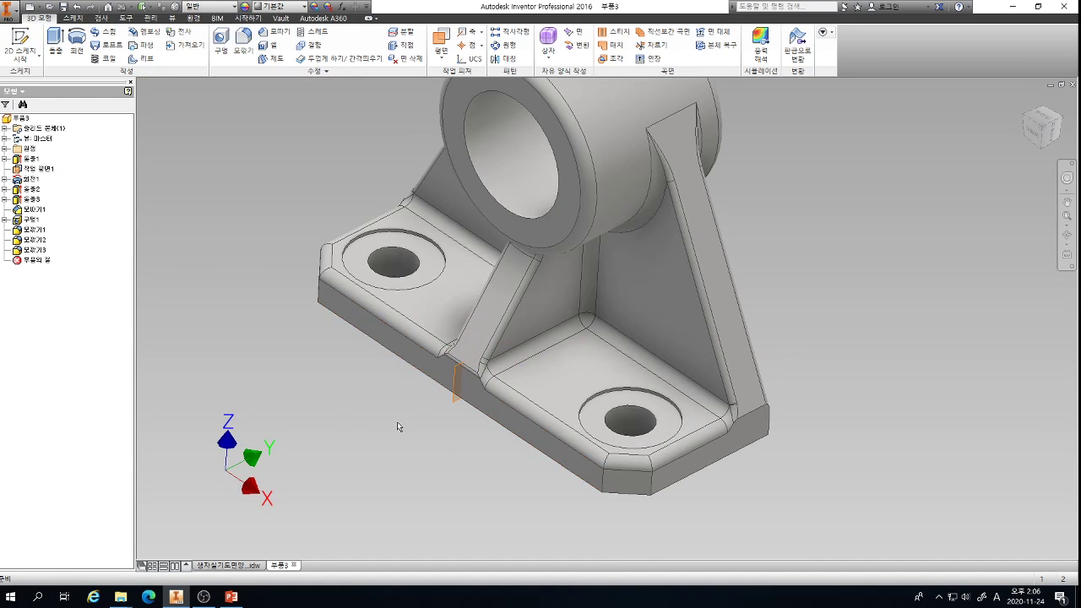
click(230, 597)
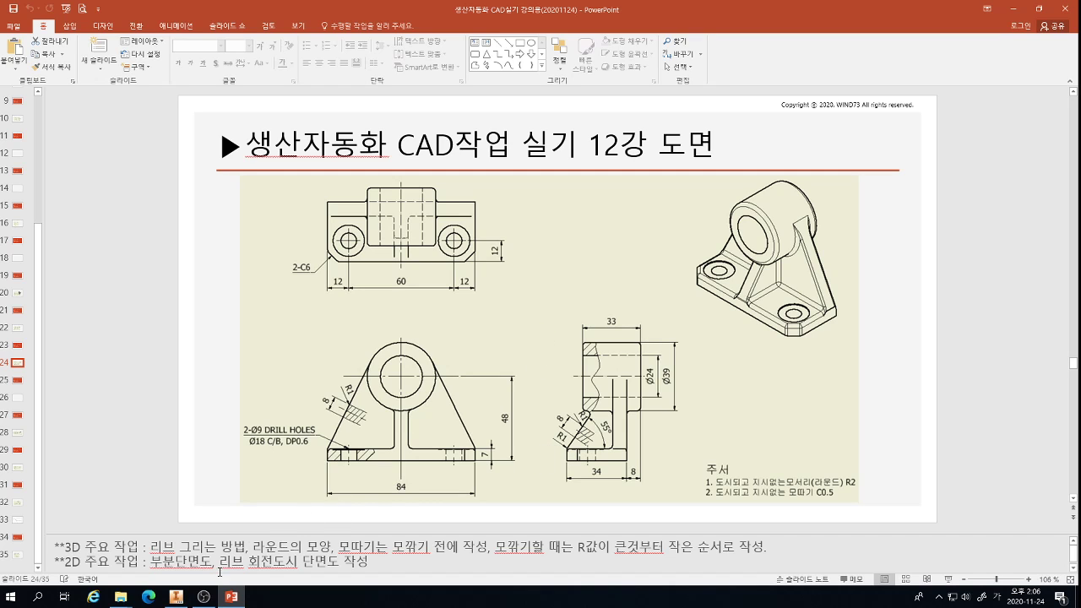
click(176, 597)
scroll(409, 448, up, 1)
middle_drag(409, 448, 419, 490)
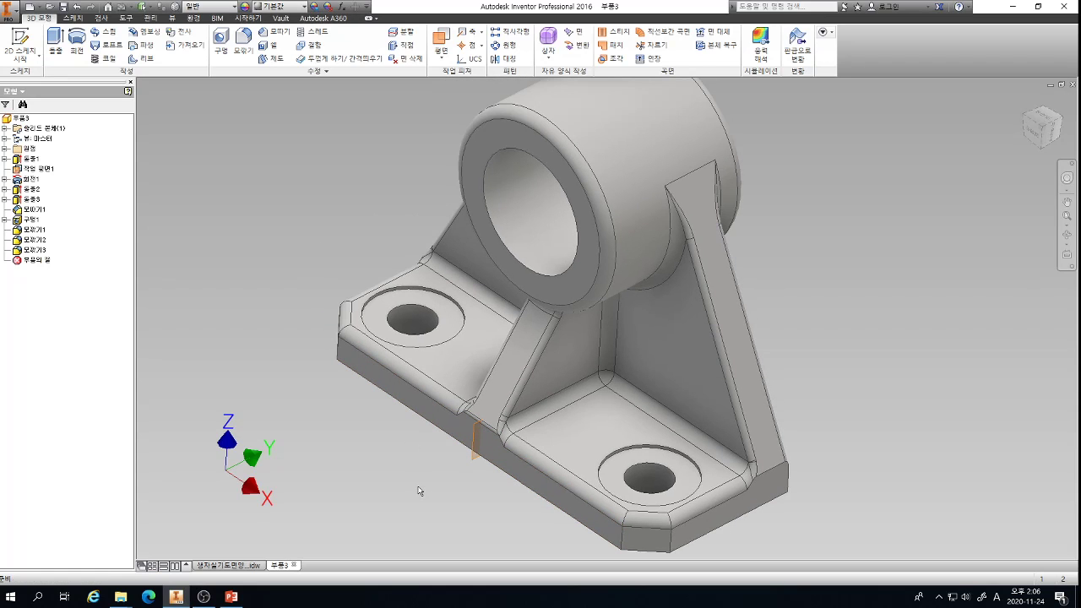
scroll(512, 290, down, 2)
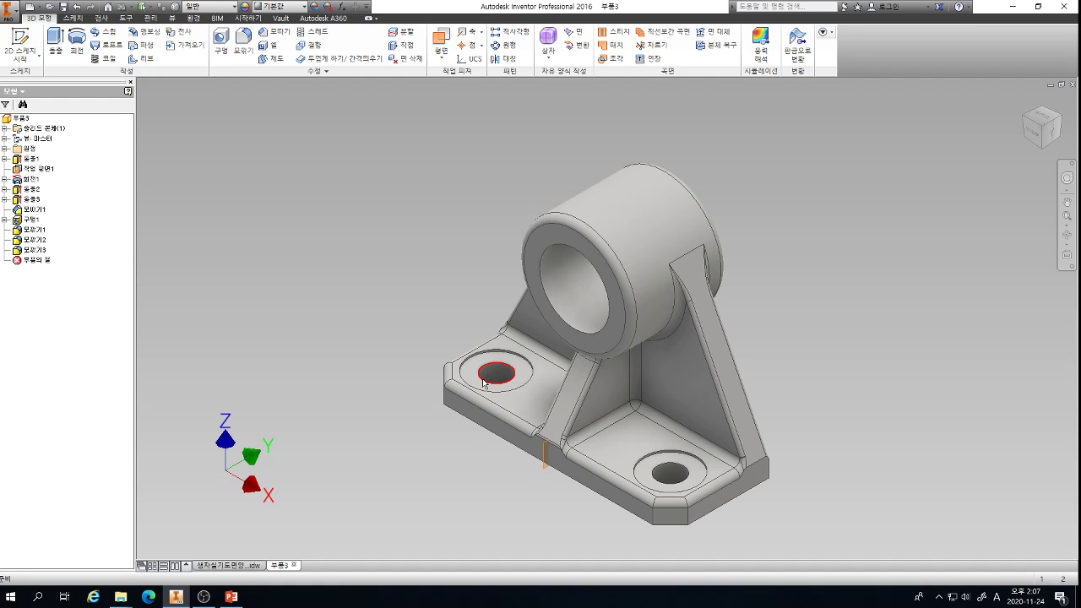
mouse_move(484, 384)
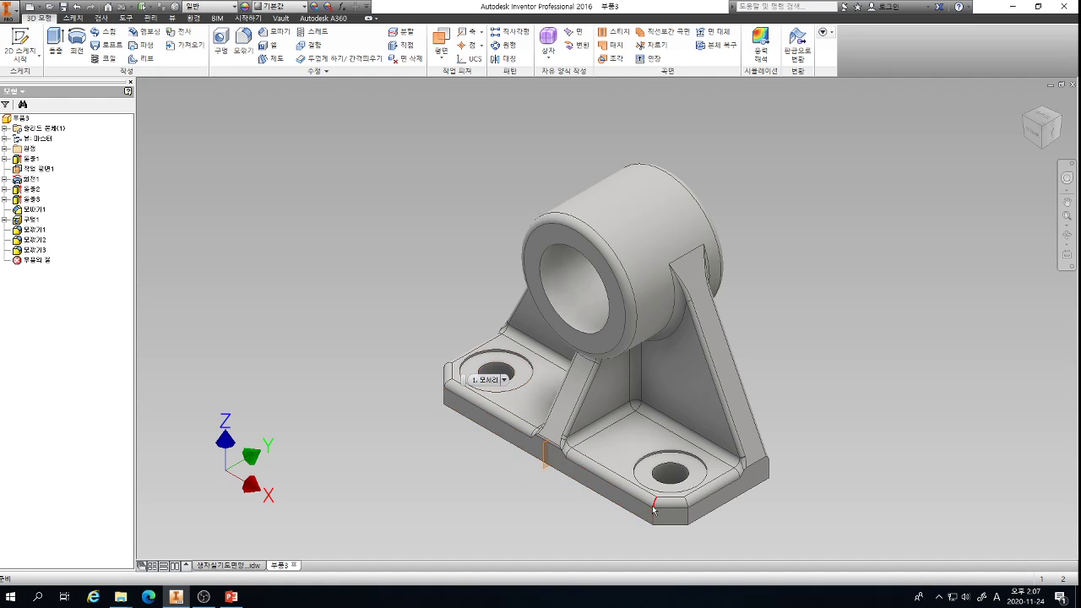
- Start a 2 mm fillet with the two vertical edges of the base plate's chamfered corner on the +X side
scroll(654, 521, down, 3)
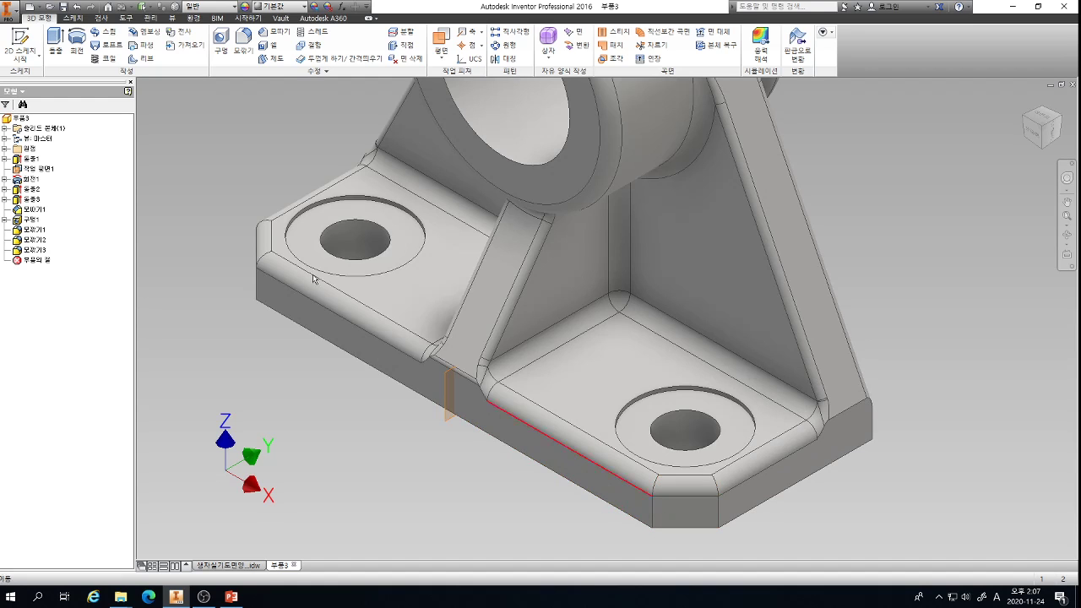
click(244, 44)
text(2)
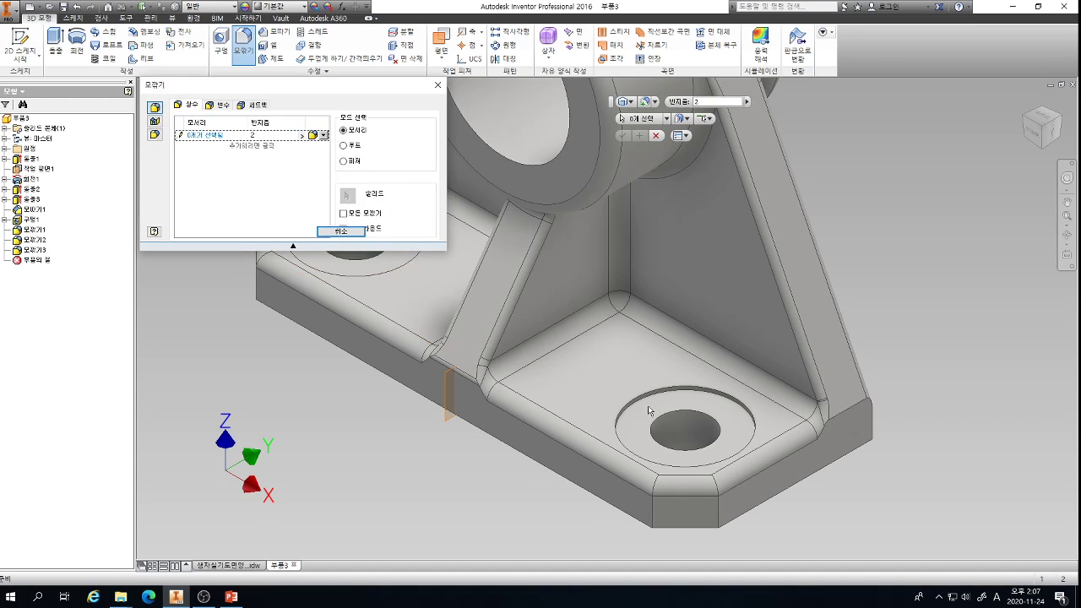
click(657, 496)
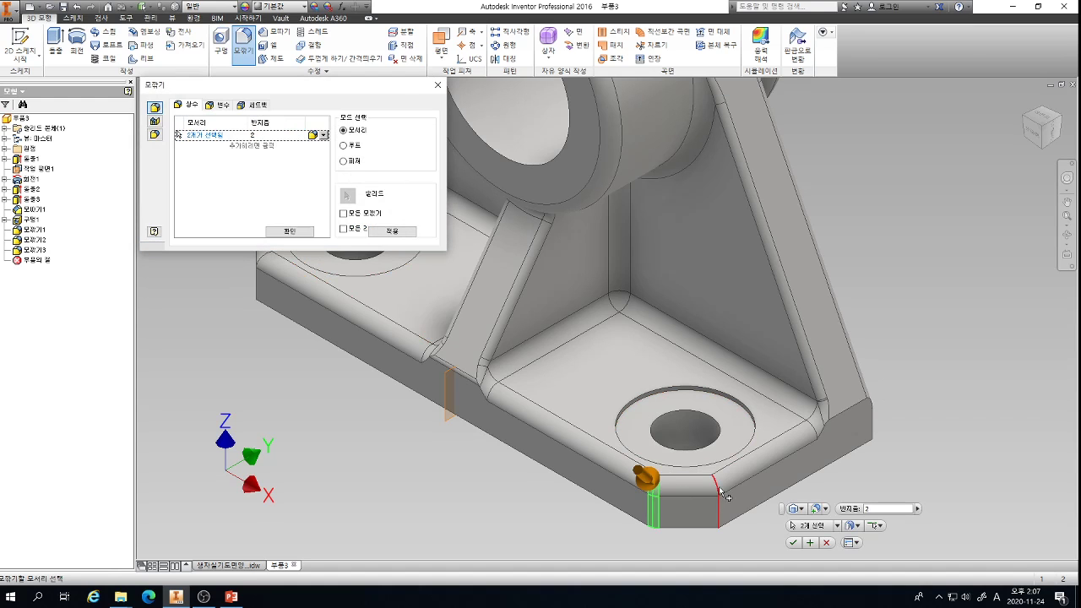
click(718, 498)
- Add the two vertical edges of the opposite chamfered corner of the base plate and create the 2 mm fillet
scroll(402, 254, down, 3)
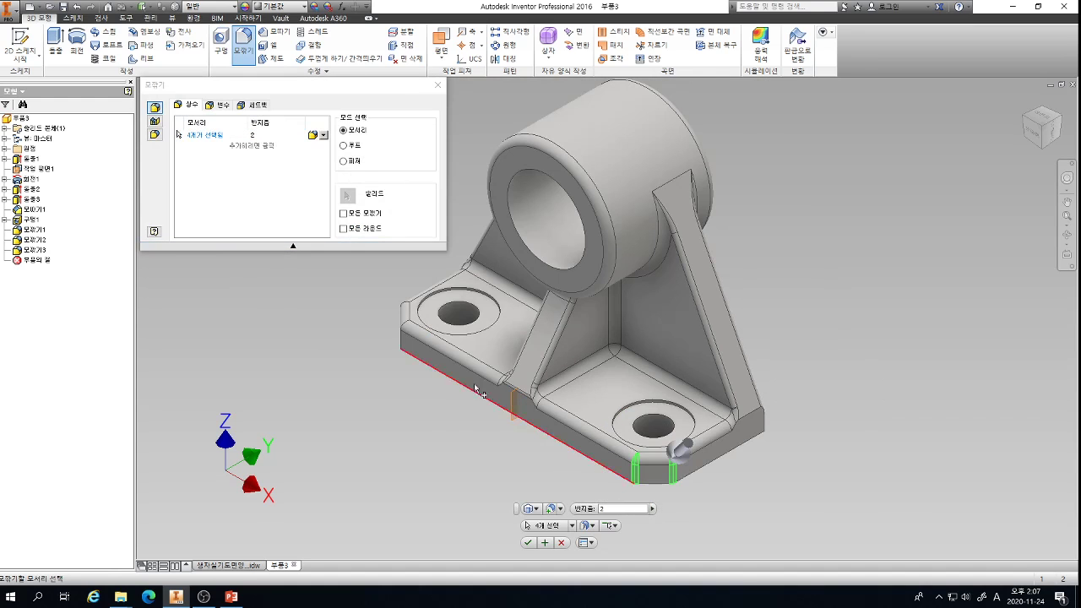
key(F4)
drag(623, 362, 446, 389)
scroll(435, 397, up, 3)
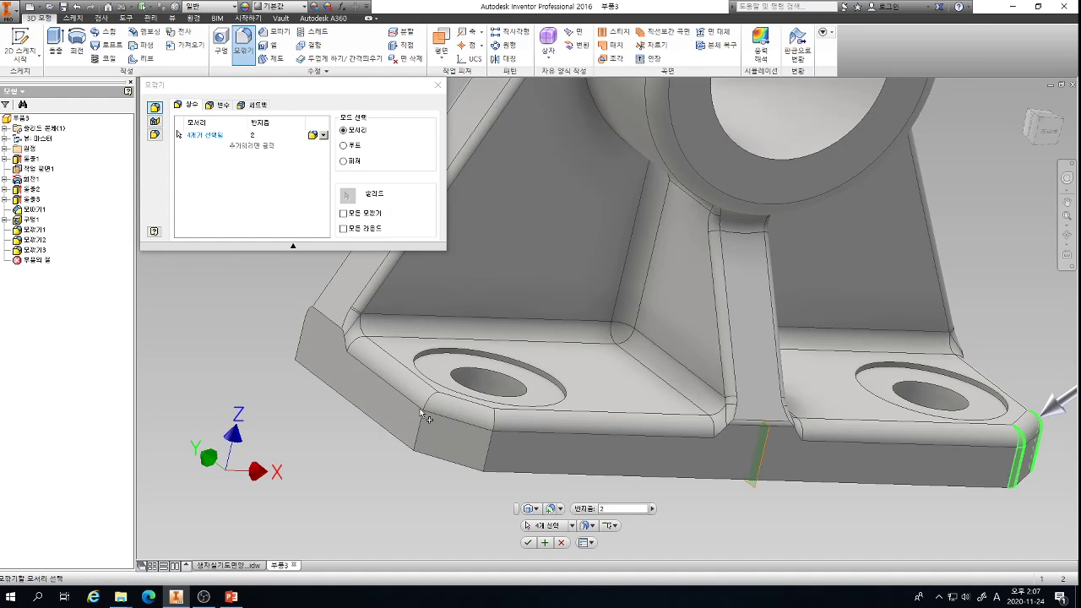
click(424, 423)
click(490, 445)
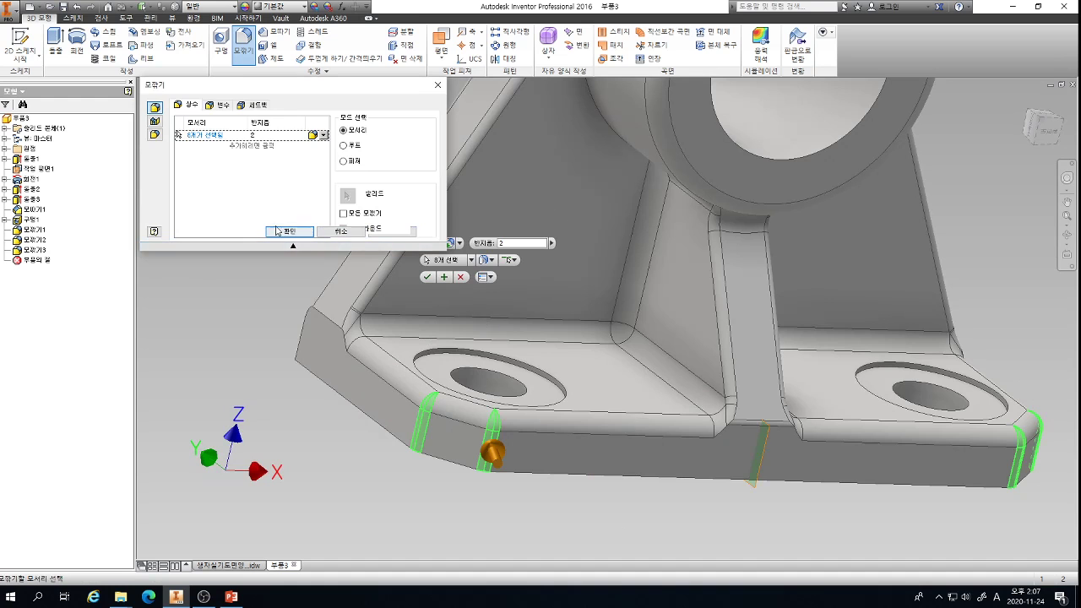
click(288, 232)
- Examine the rounded base plate corners and the transition between rib and boss in isometric and side views
shift+middle_drag(627, 362, 620, 394)
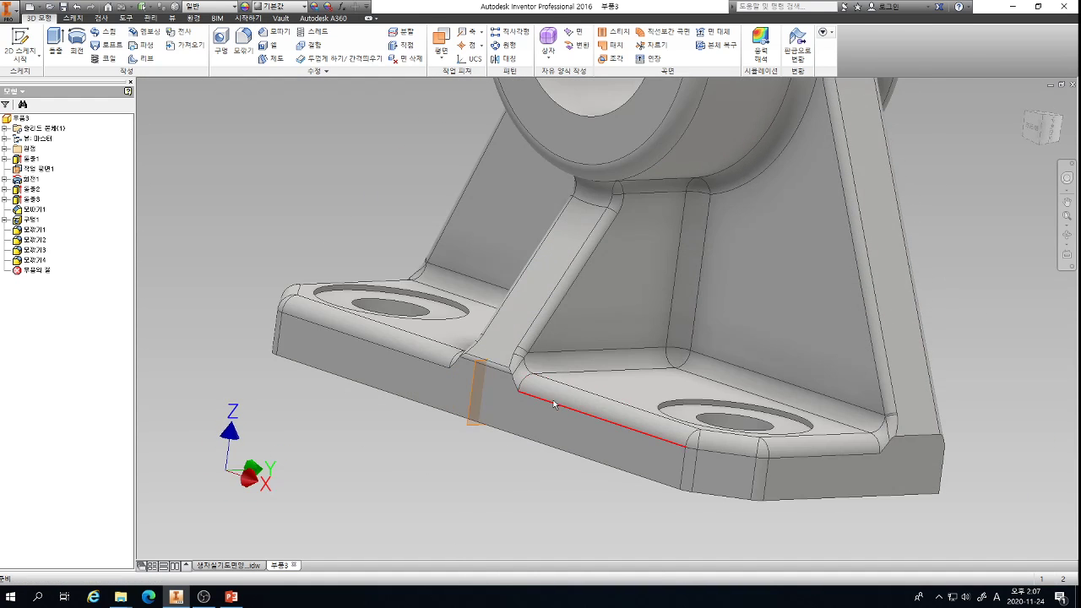
key(F6)
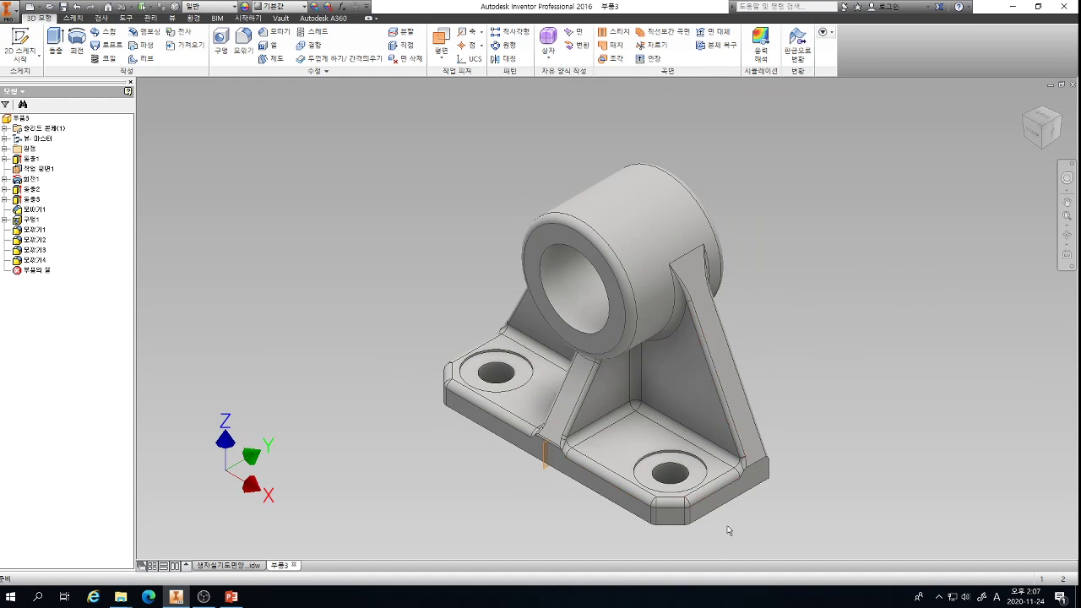
scroll(729, 531, up, 1)
scroll(729, 530, up, 2)
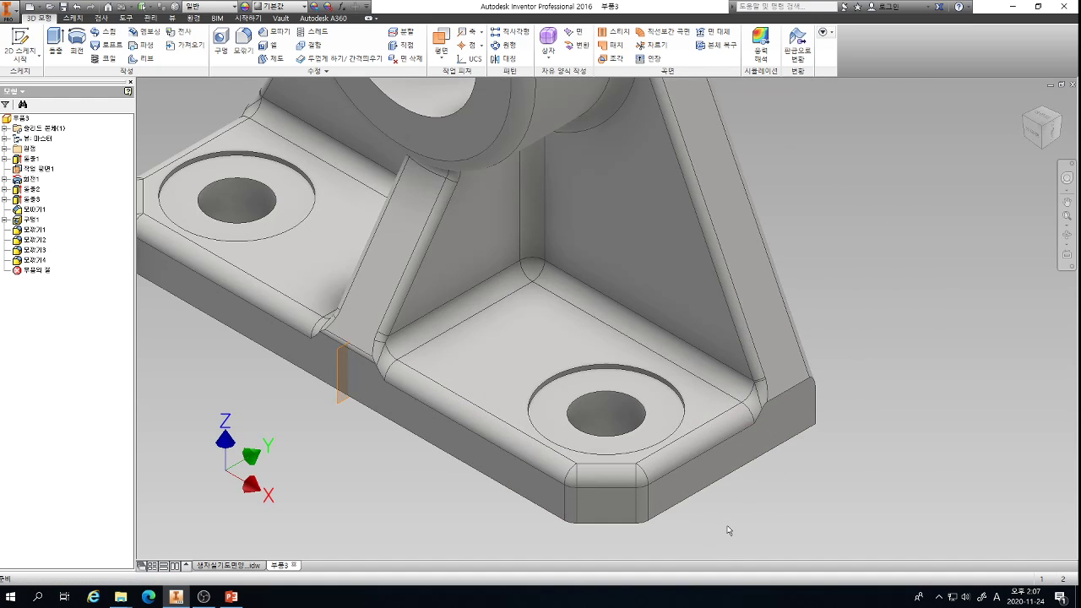
scroll(729, 531, down, 2)
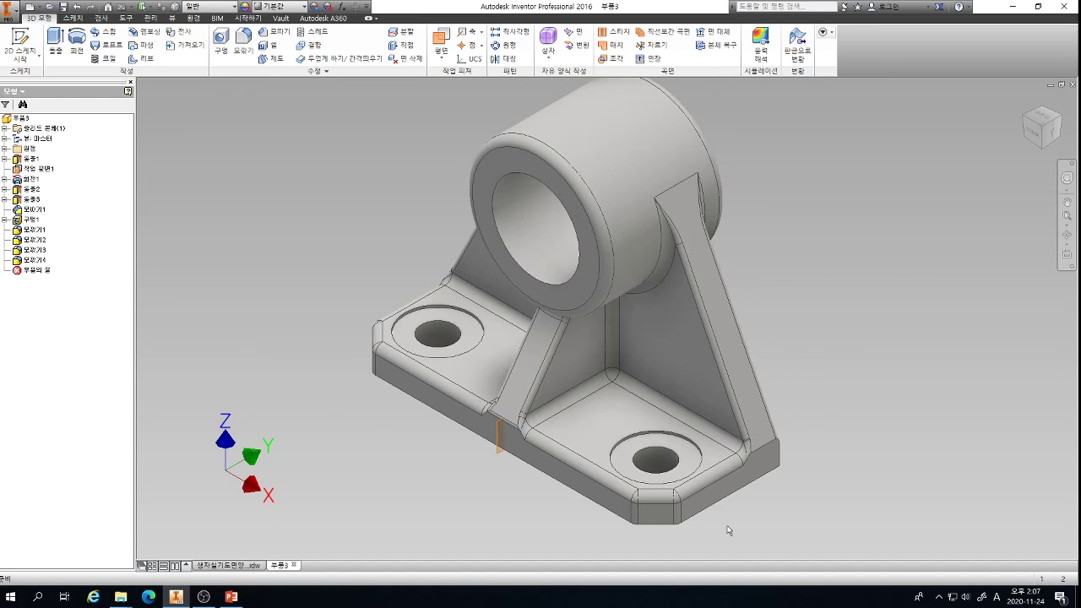
middle_drag(812, 334, 751, 373)
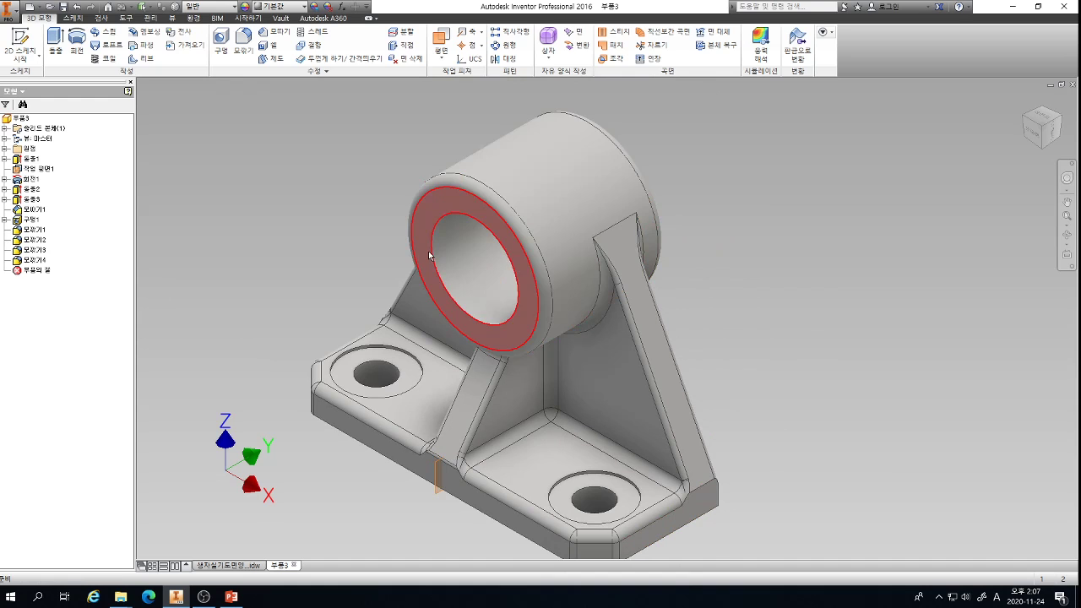
click(1053, 137)
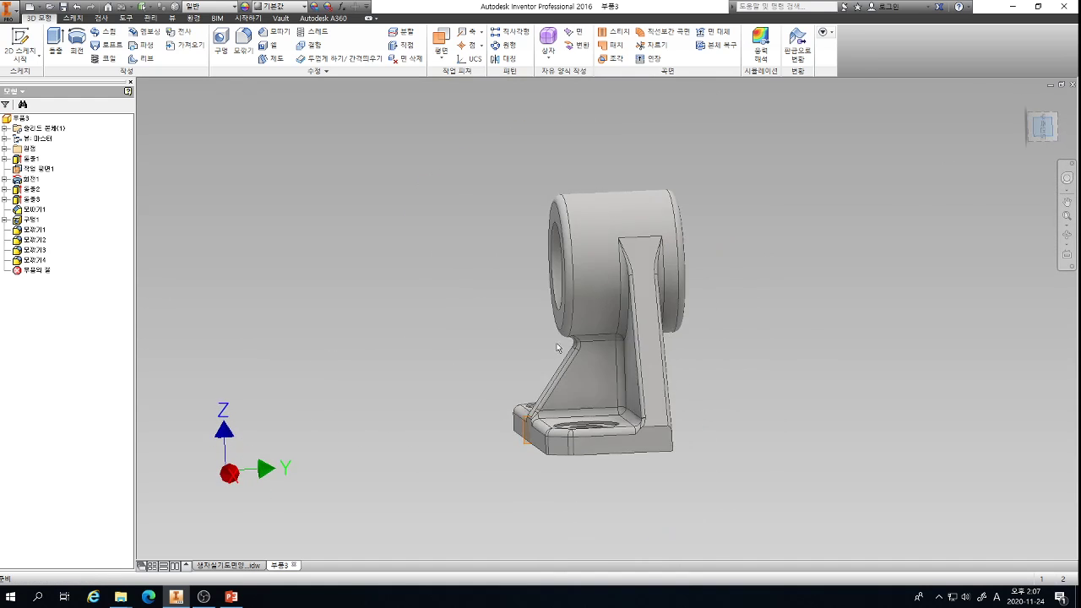
scroll(557, 347, up, 5)
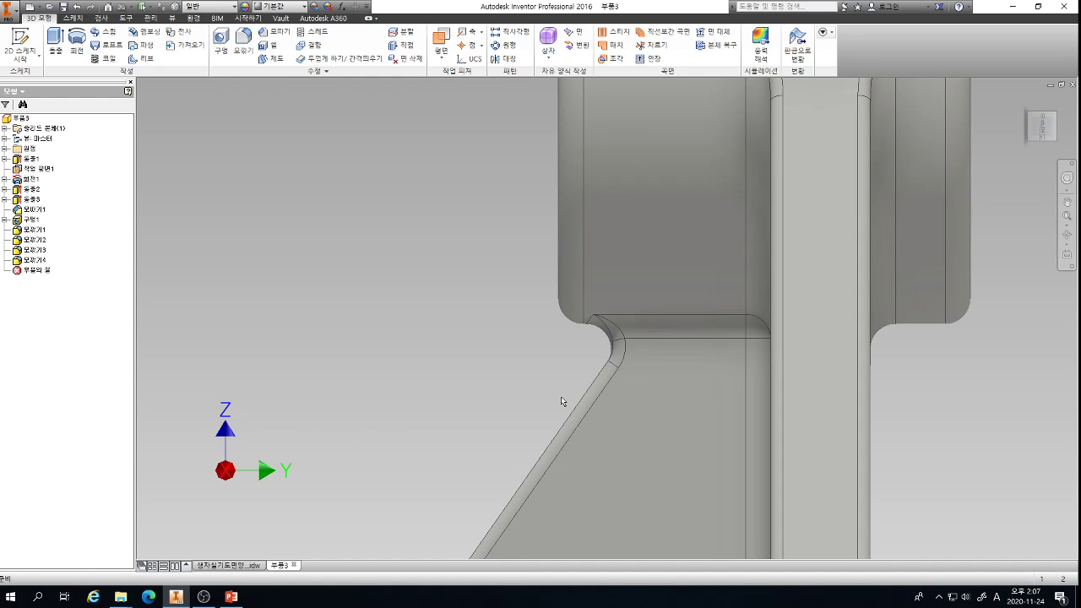
key(F6)
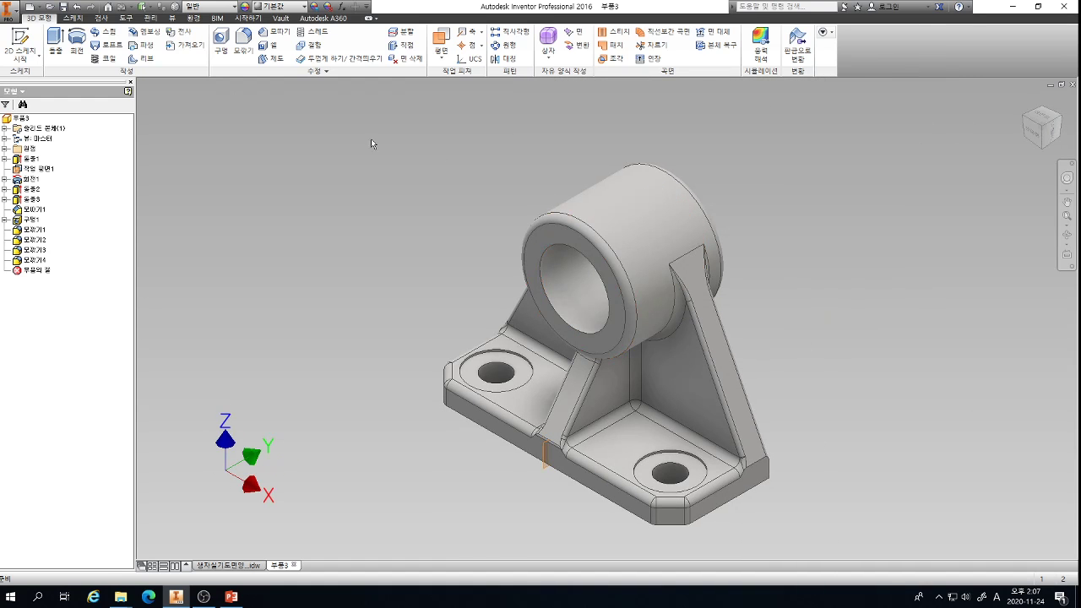
- Save the part as 실기12 in the 생자실기 folder
key(ctrl+s)
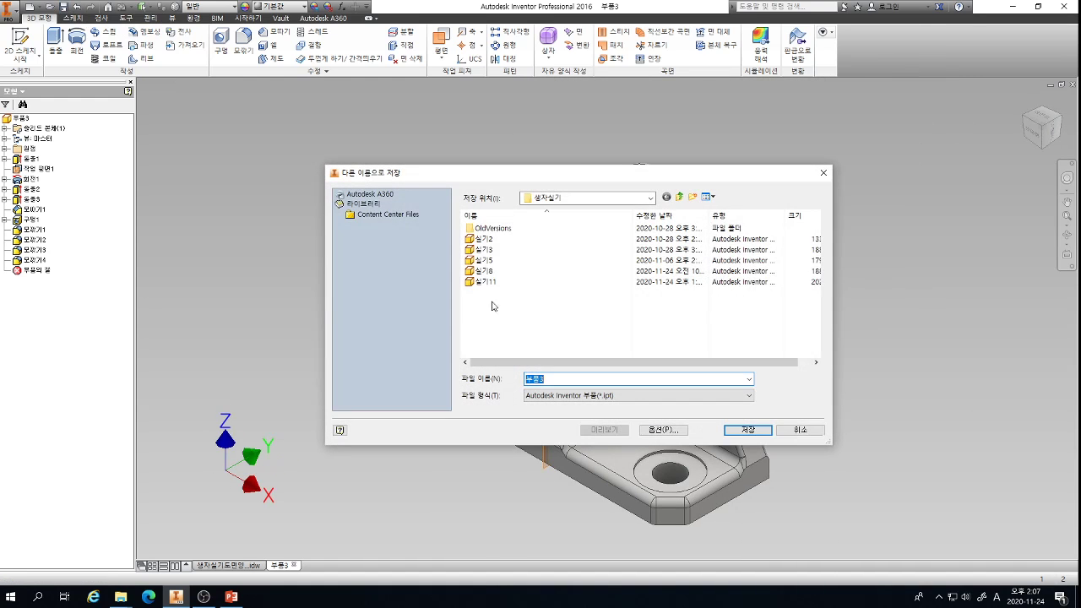
click(488, 282)
double_click(556, 377)
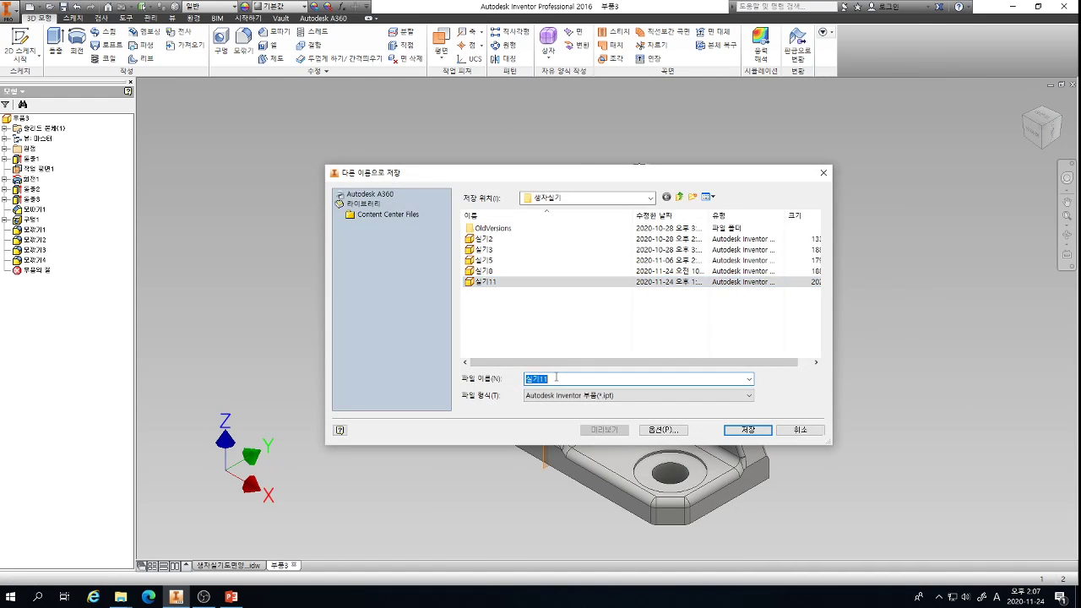
click(556, 378)
key(BackSpace)
text(2)
click(748, 430)
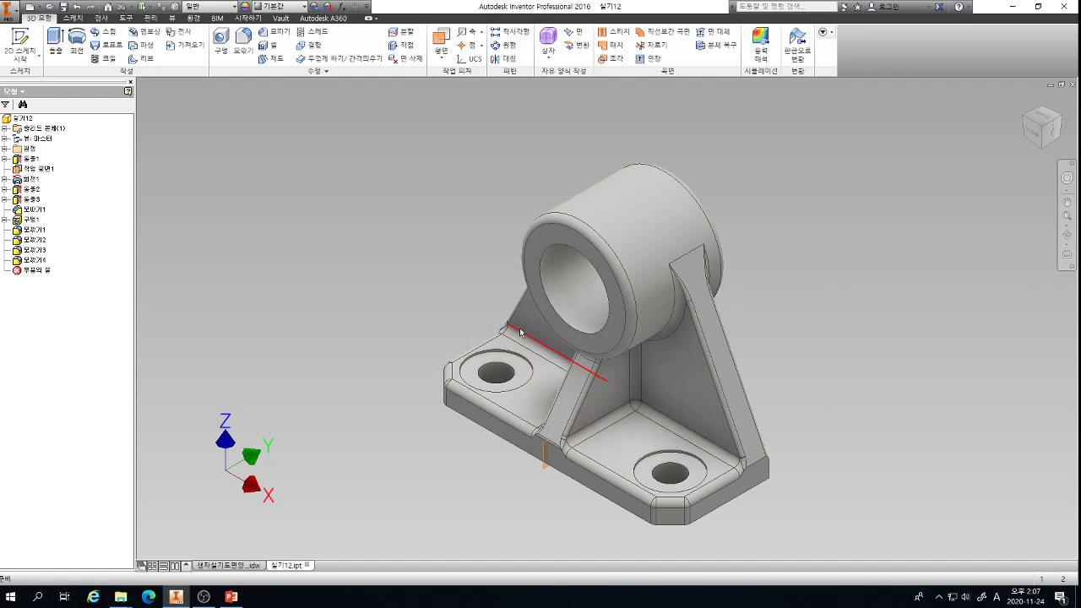
middle_drag(521, 332, 402, 278)
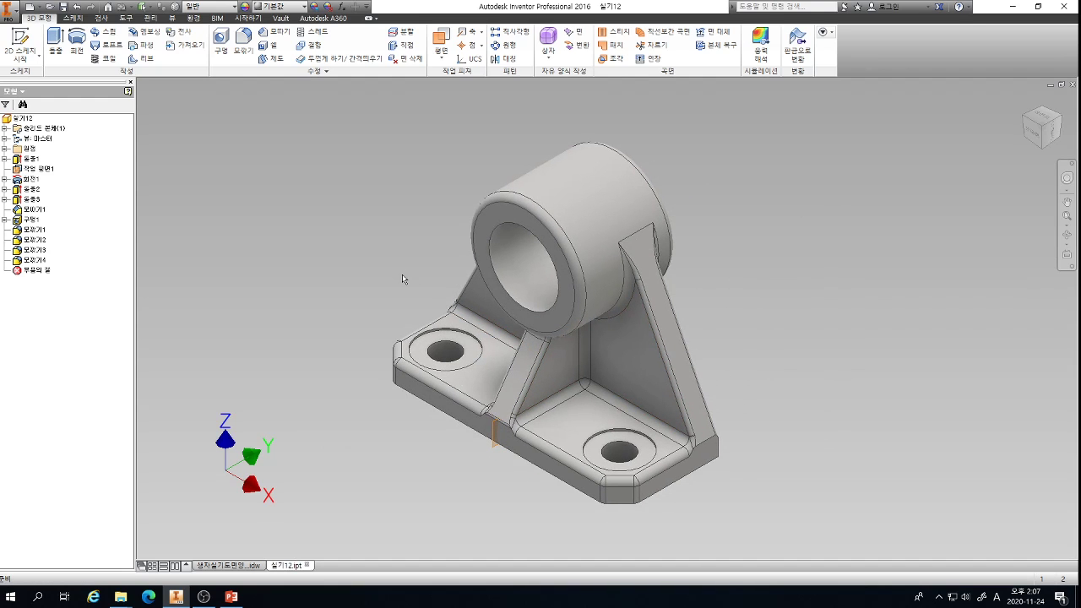
- In the exam sheet drawing, edit the notes text so line 1 reads "1. 도시되고 지시없는 모서리(라운드) R2"
click(227, 568)
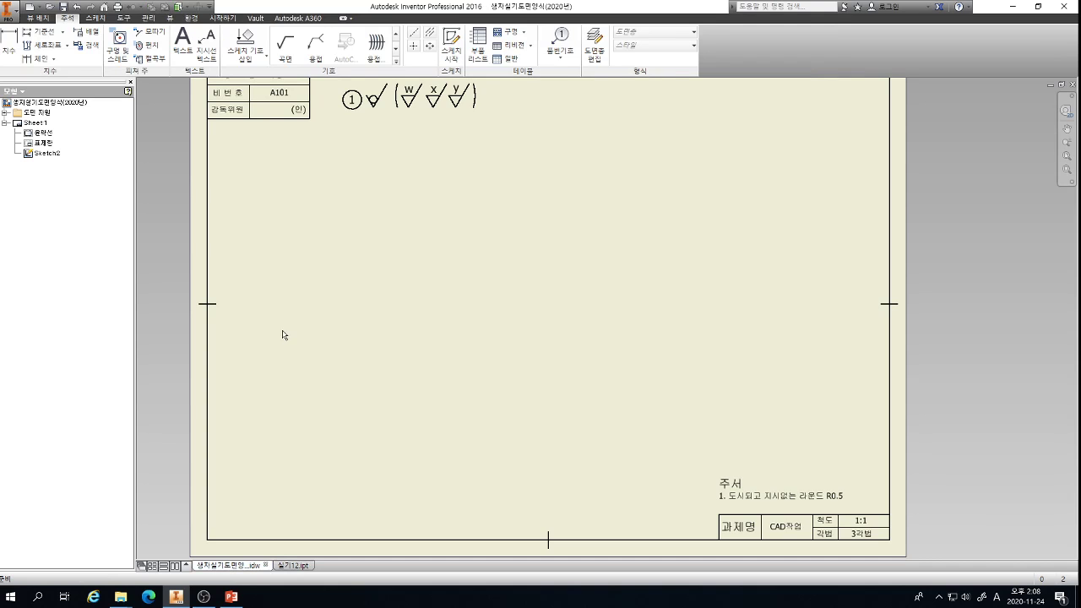
click(767, 496)
double_click(767, 497)
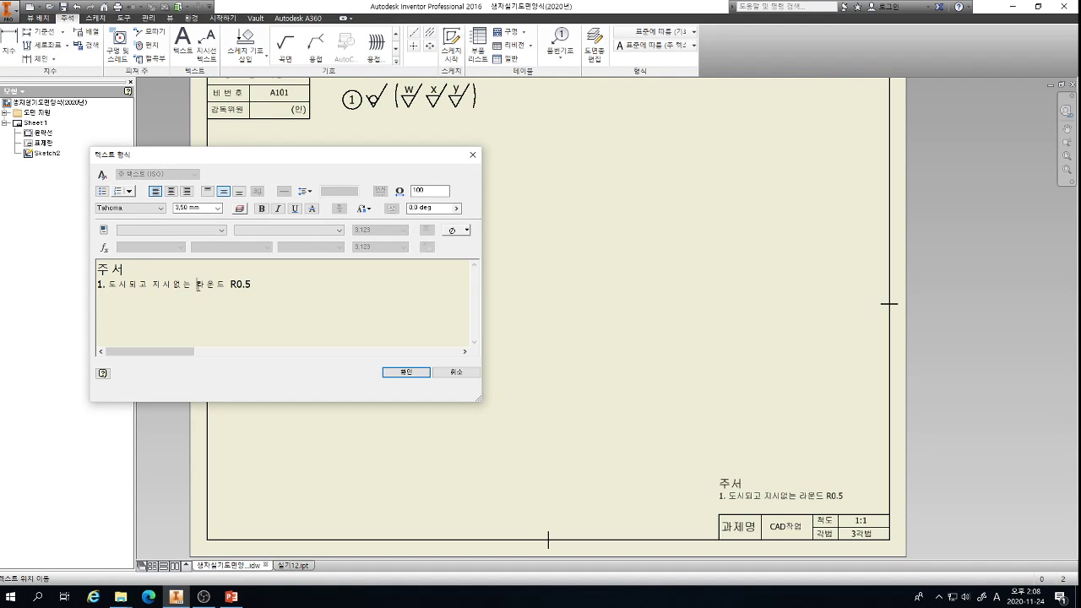
text(a)
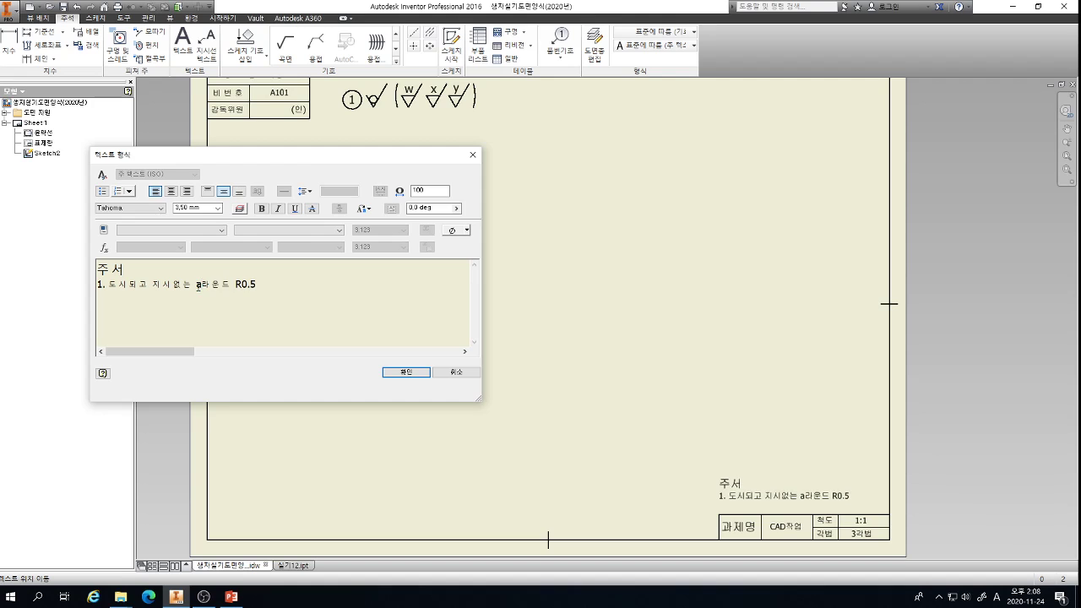
key(BackSpace)
text(모서리)
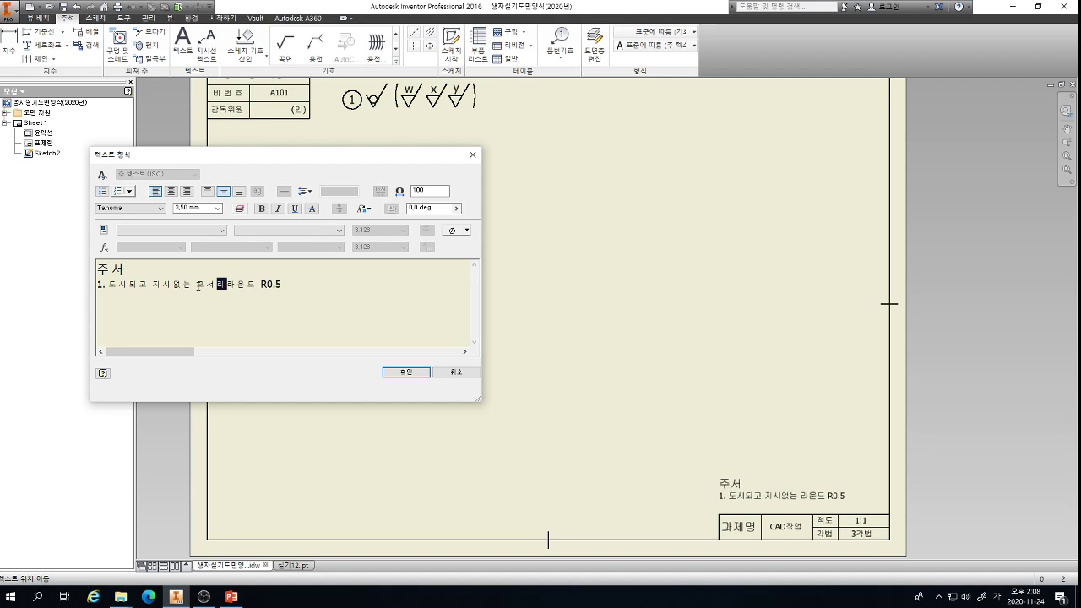
text((라운드)
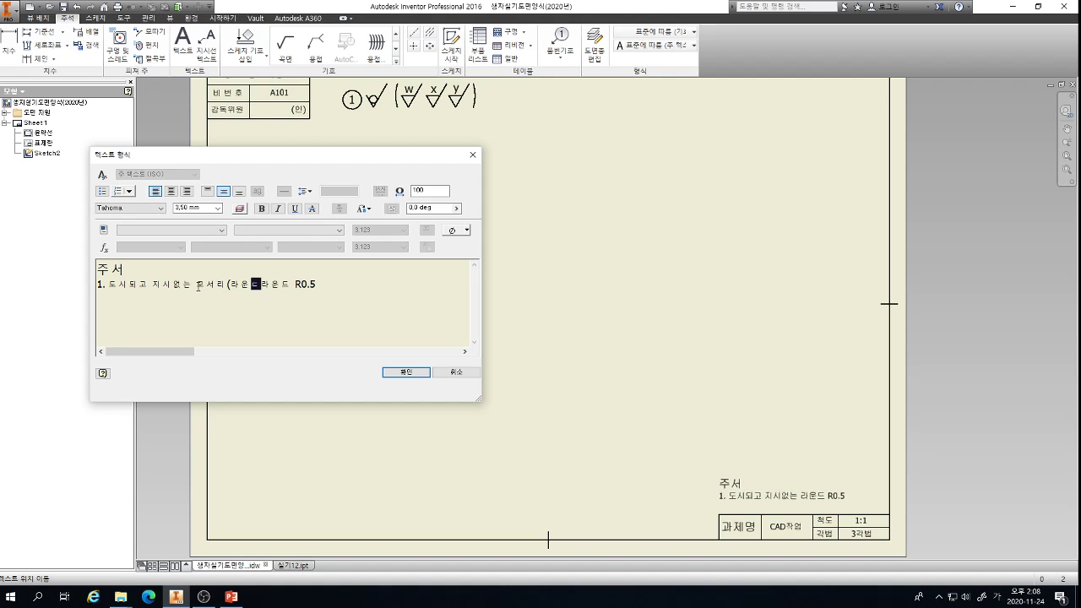
text(()
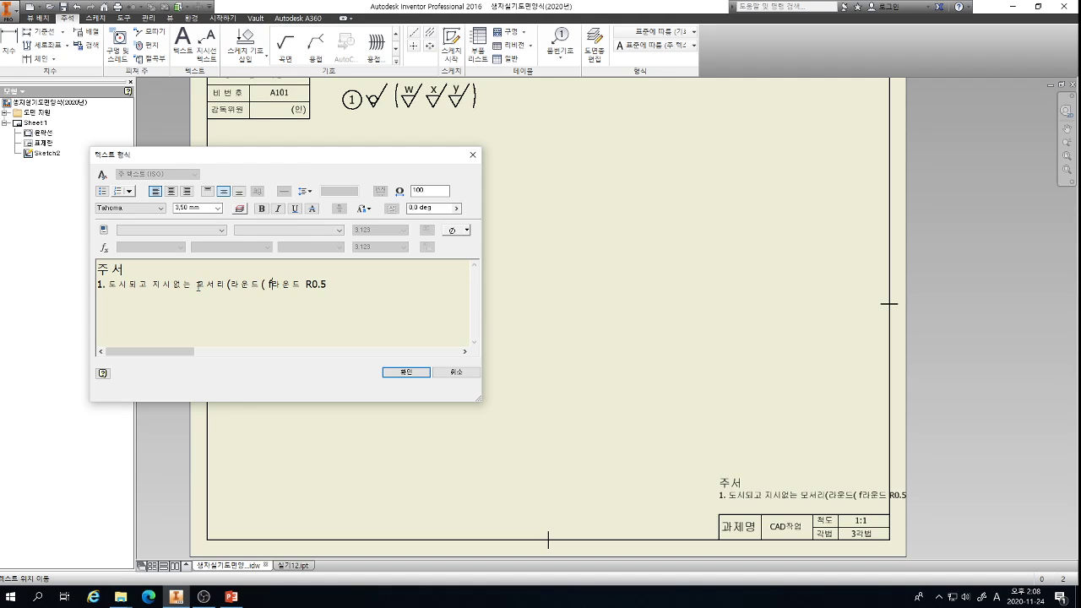
key(BackSpace)
text() R2)
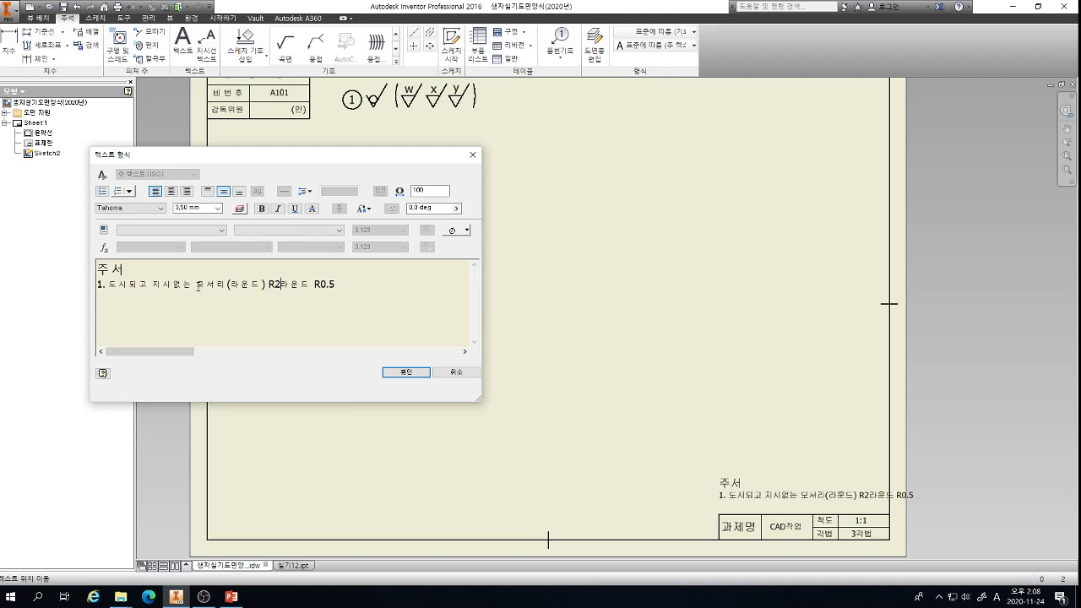
- Add a second note line reading "2. 도시되고 지시없는 모따기 C0.5" and apply the text change
key(Return)
text(2. eht)
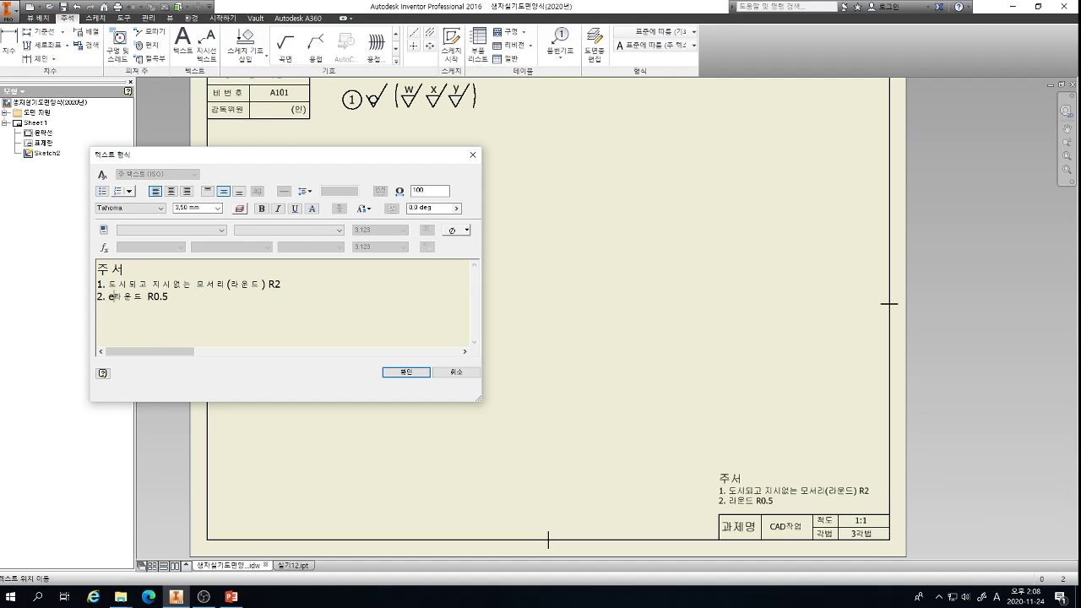
key(BackSpace)
key(BackSpace)
key(BackSpace)
key(Hangul)
text(도시ㄷ)
text(되고 지시없는)
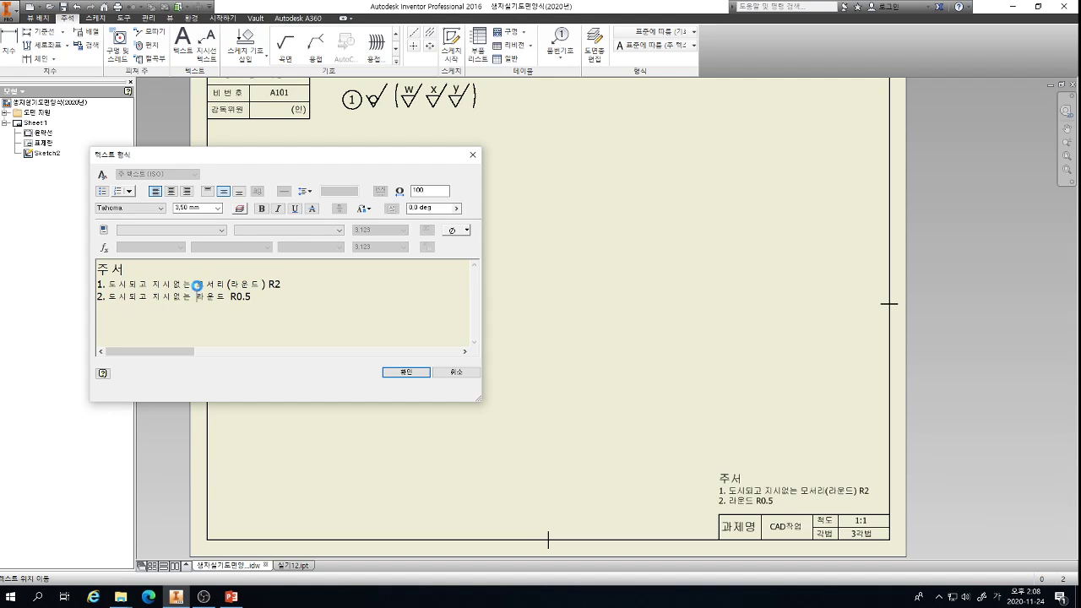
text( 모따기)
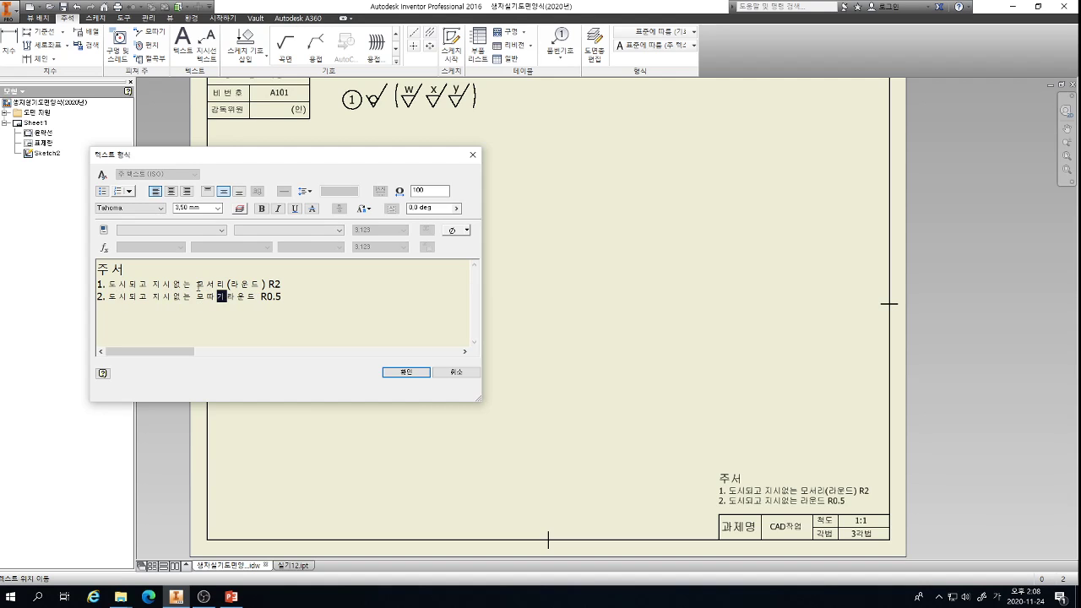
text( C)
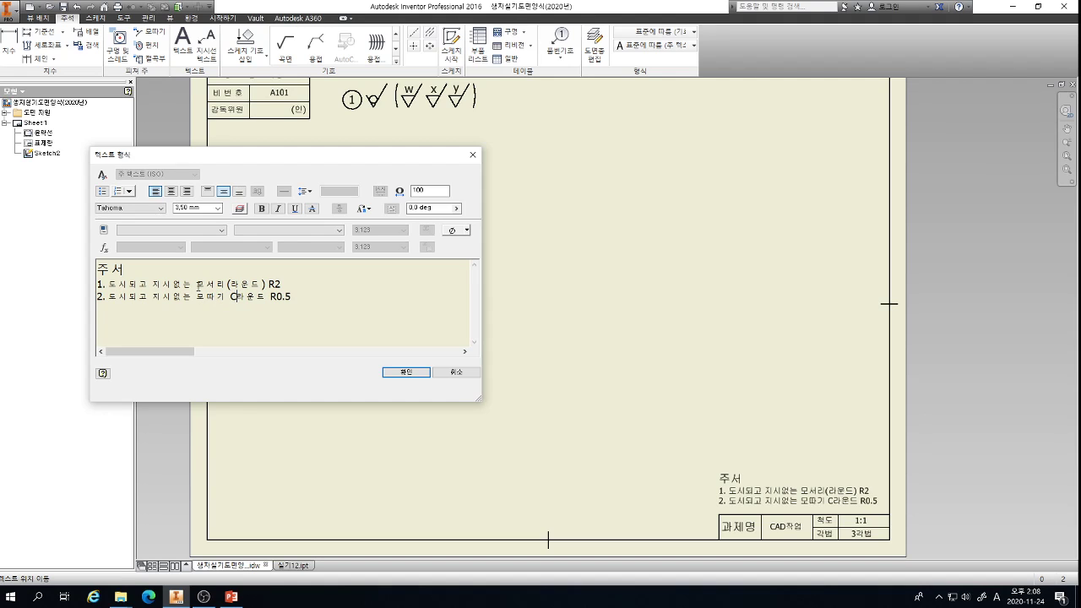
key(Delete)
key(Delete)
key(Delete)
key(Delete)
key(Delete)
click(406, 373)
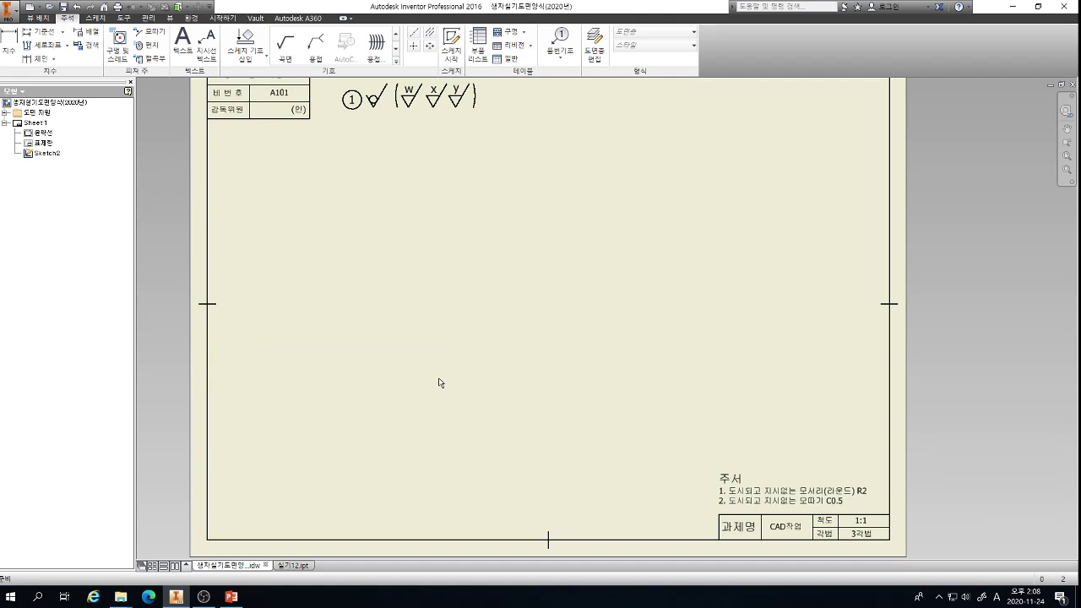
- Start a 1:1 base view of 실기12.ipt in the sheet's lower left area and rotate it to show the bracket's front
click(37, 18)
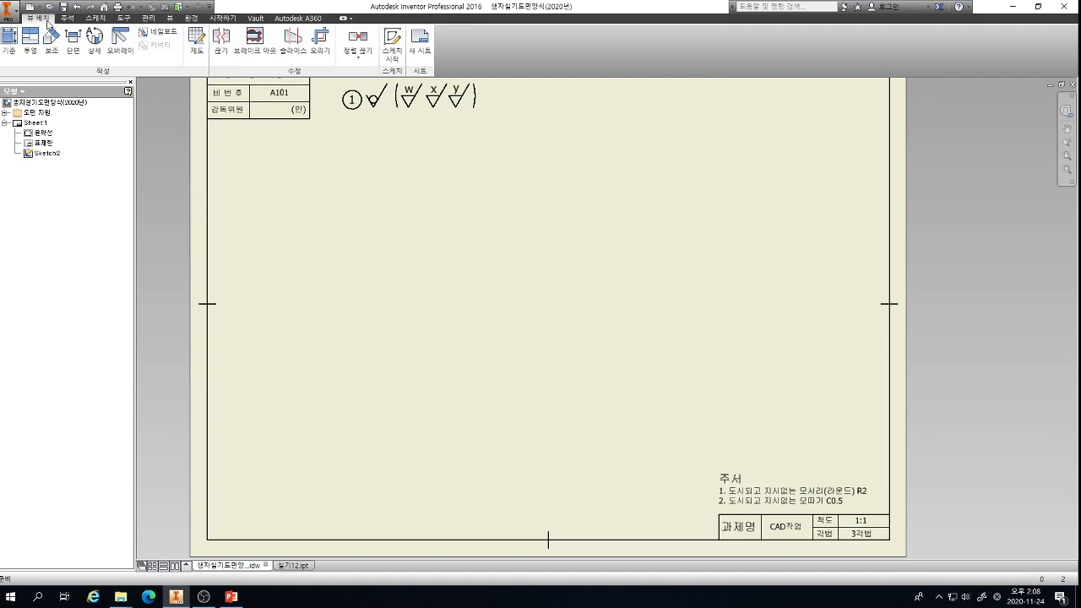
click(8, 42)
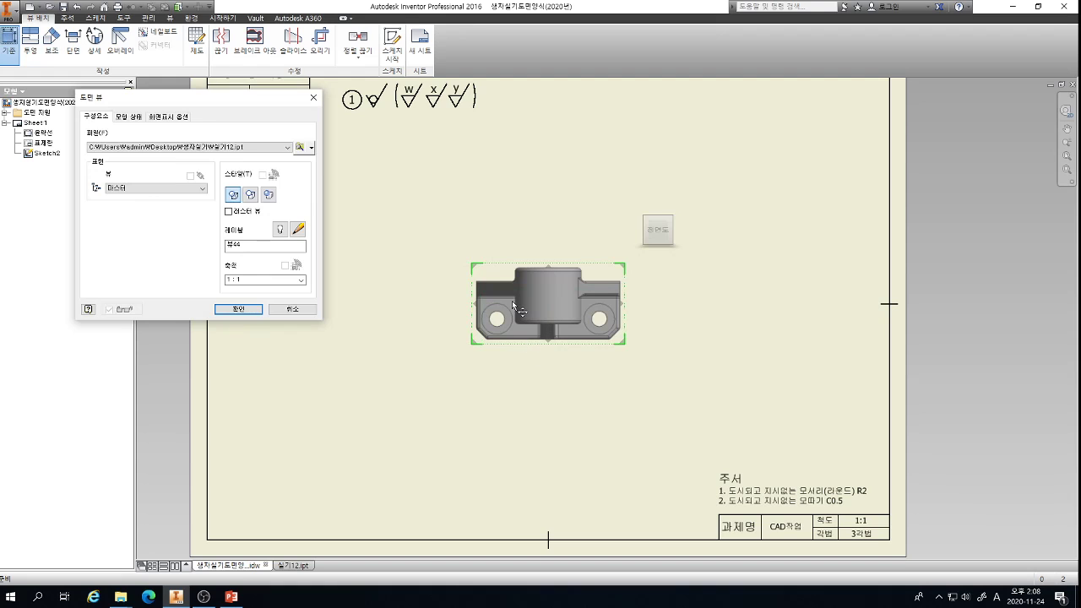
drag(503, 295, 383, 355)
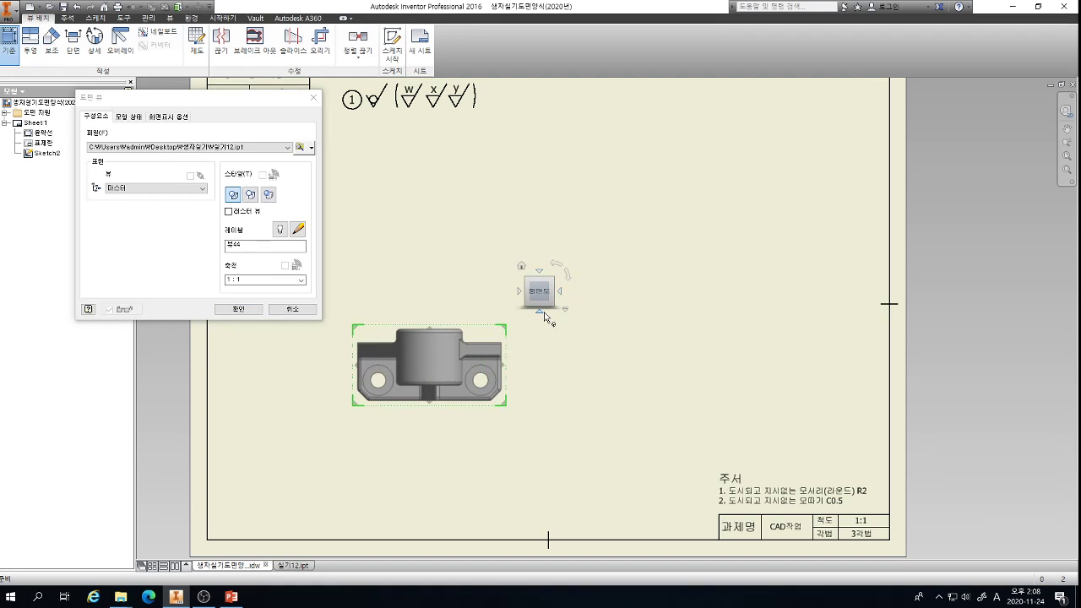
click(544, 314)
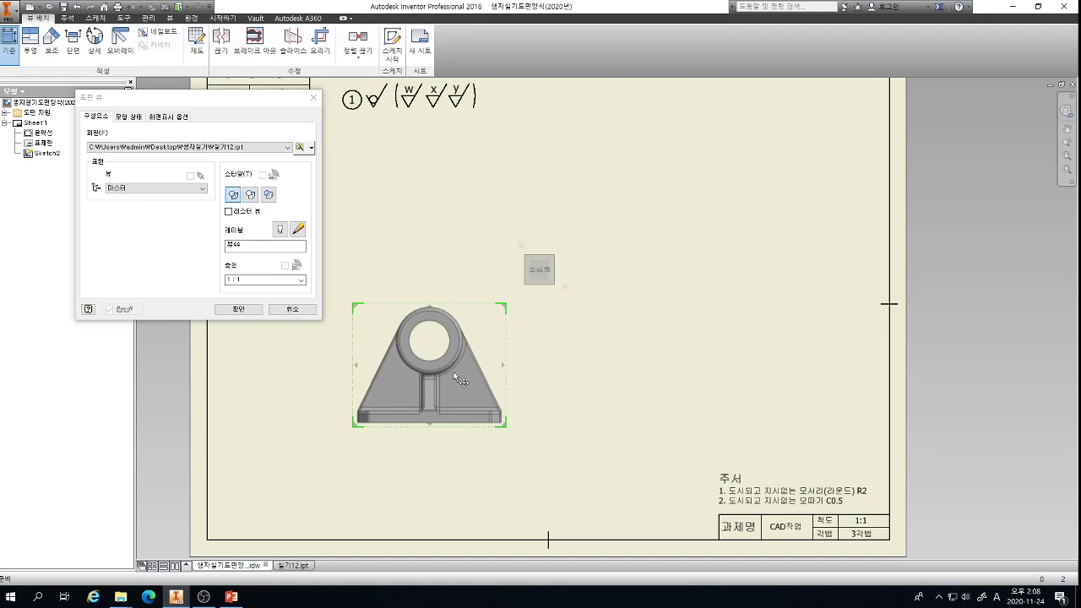
- Project a top view, a right side view and an isometric view from the front view, and create all the views
click(410, 202)
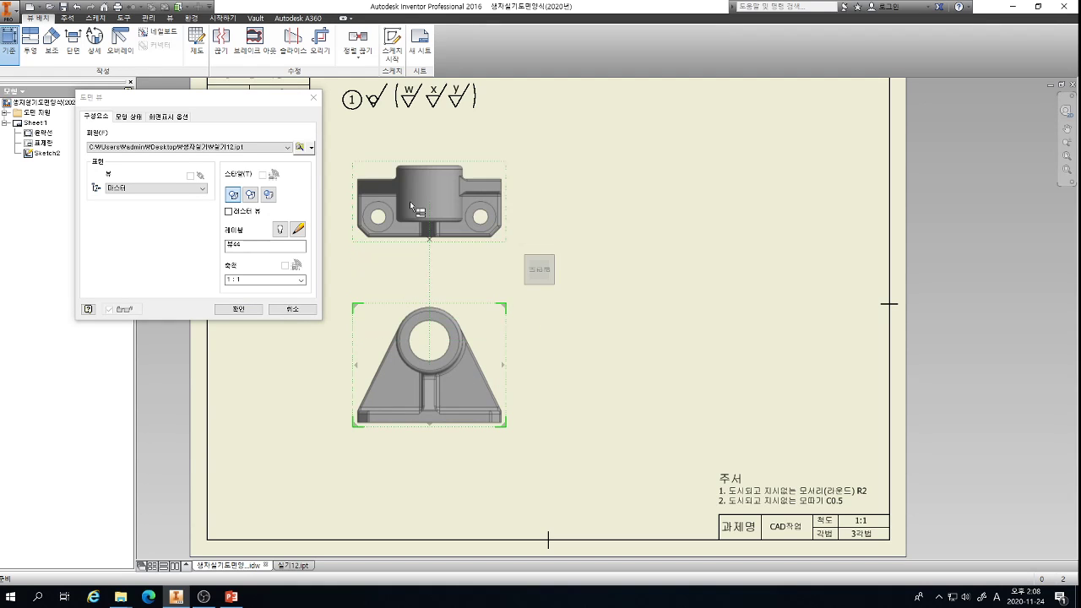
click(631, 345)
click(777, 183)
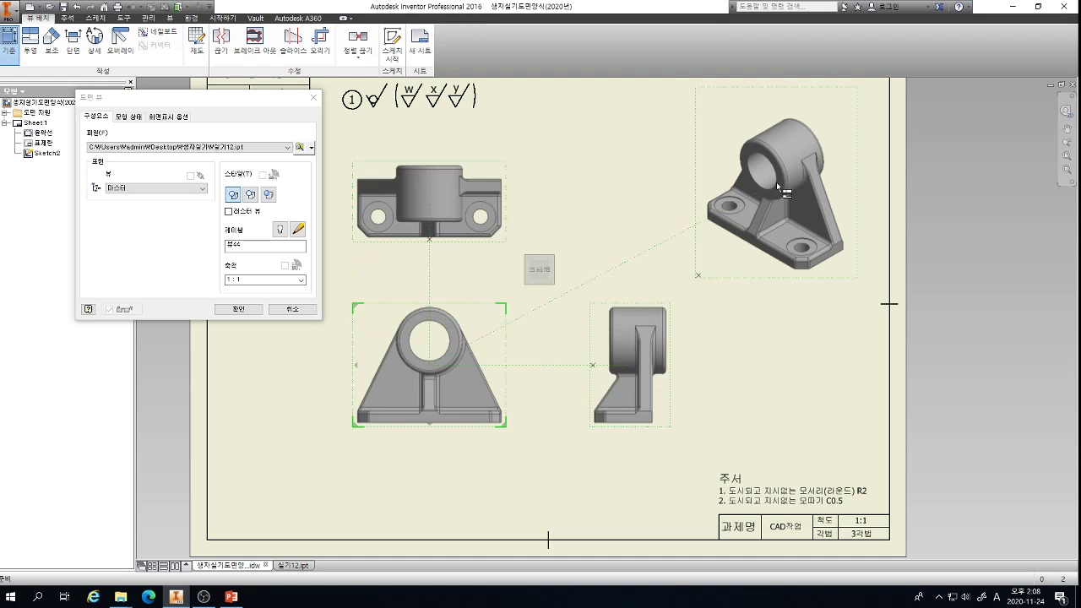
right_click(776, 182)
click(698, 233)
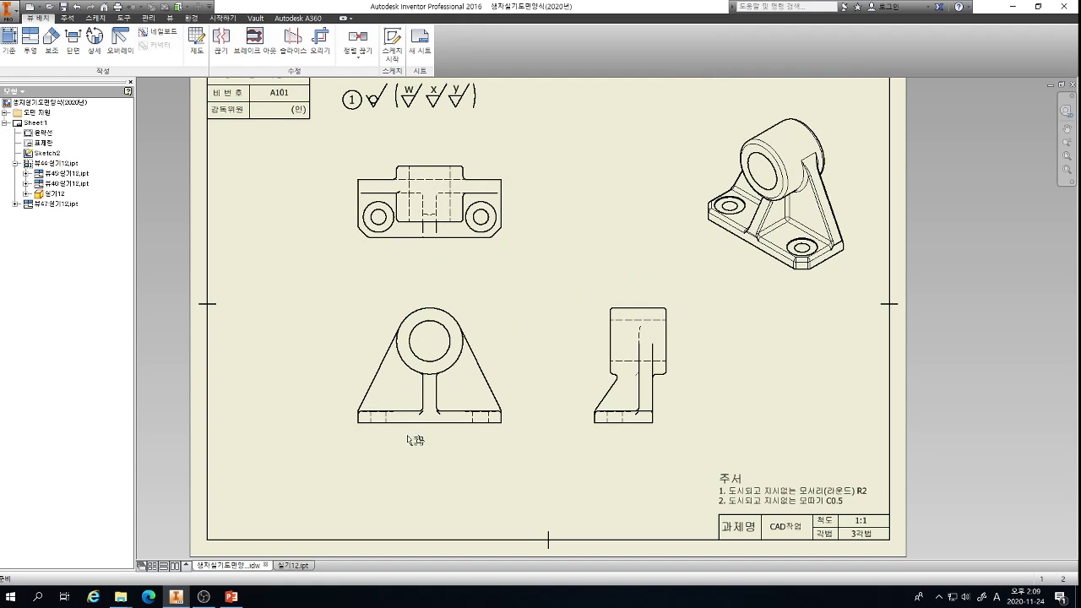
- Hide the short curved edge segments at the rib's lower left junction with the base plate in the front view
scroll(412, 413, up, 5)
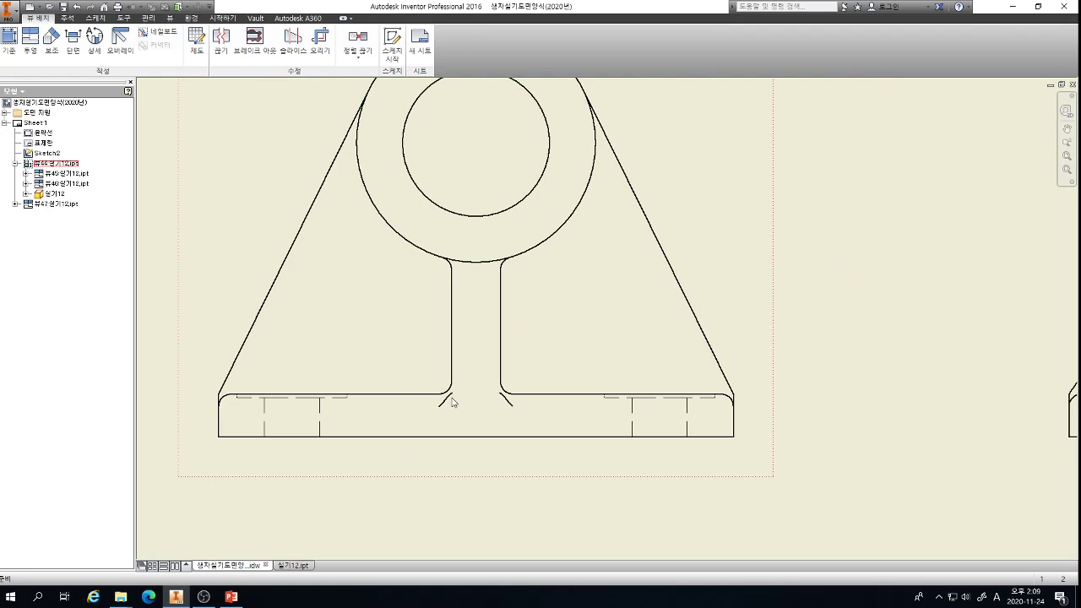
scroll(452, 403, up, 2)
scroll(444, 398, up, 5)
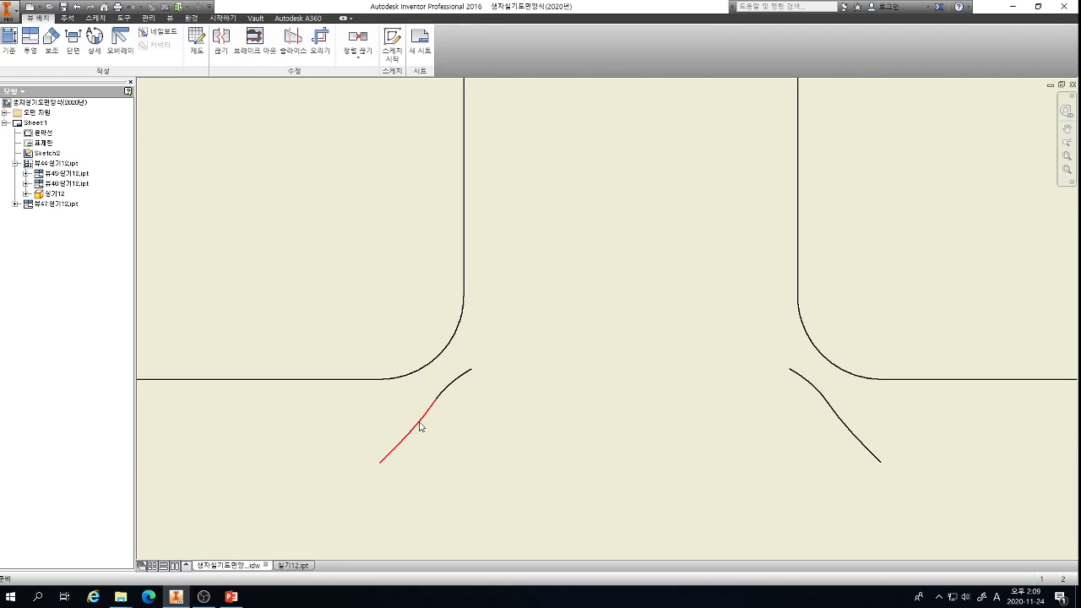
right_click(420, 426)
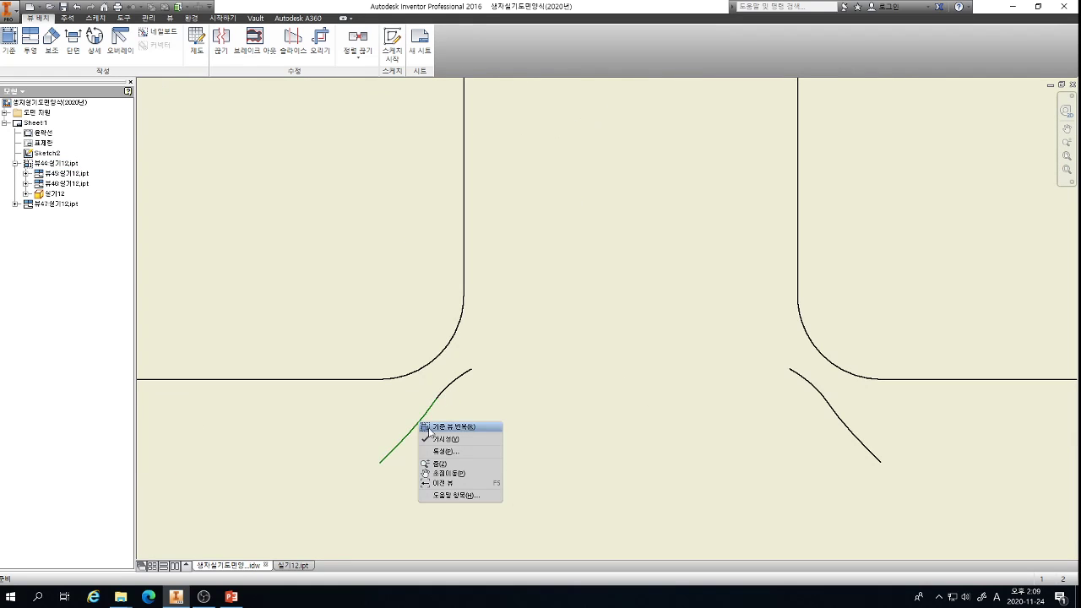
click(434, 439)
right_click(448, 392)
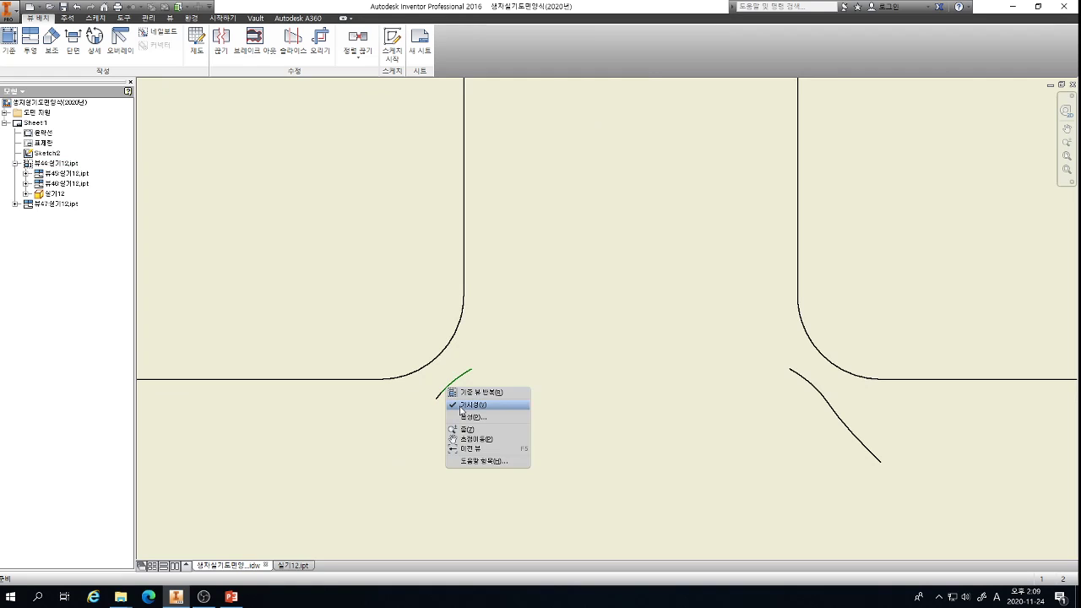
click(463, 404)
right_click(442, 397)
click(460, 412)
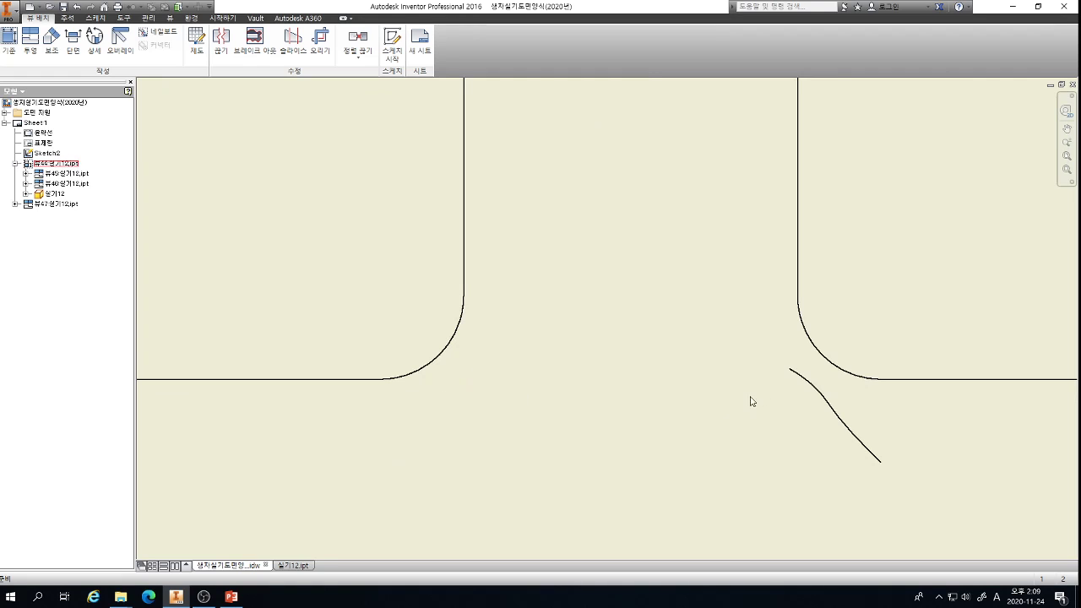
- Hide the matching curved edge segments at the rib's lower right junction with the base plate in the front view
right_click(803, 382)
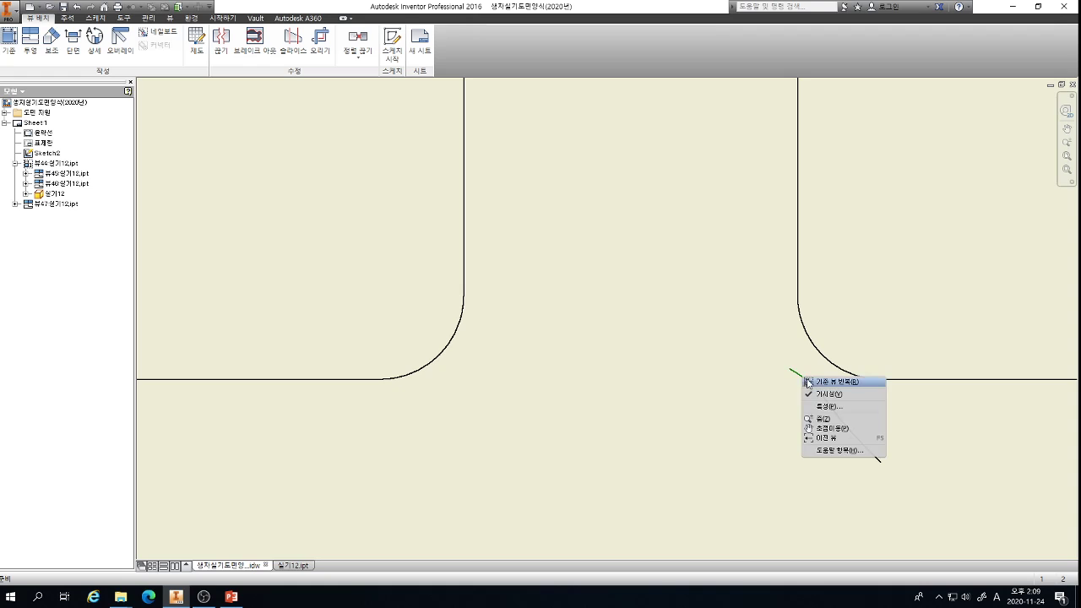
click(811, 386)
click(816, 389)
right_click(820, 390)
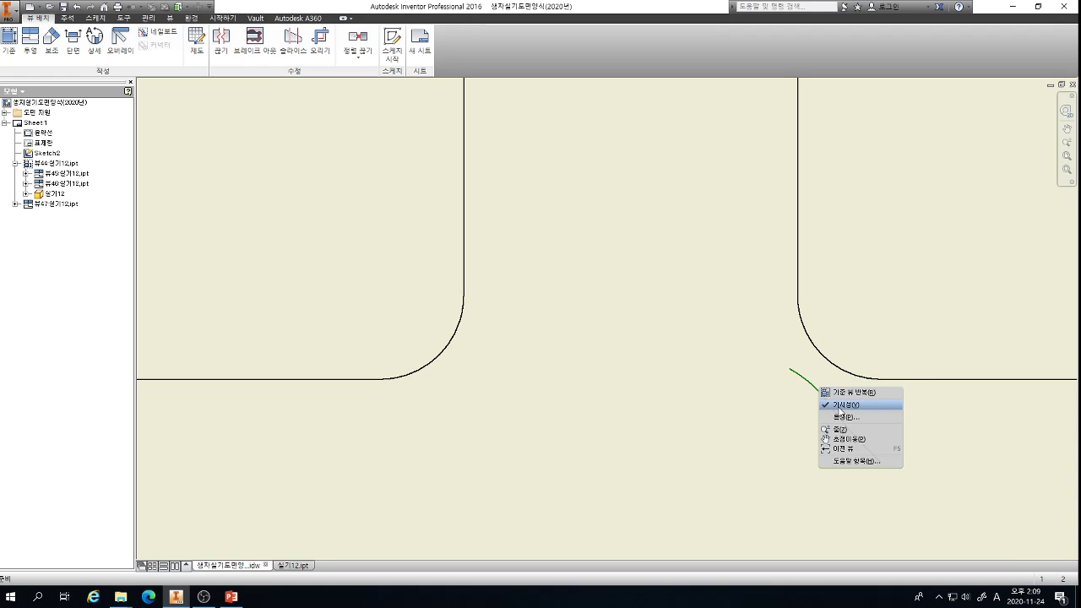
click(840, 405)
right_click(836, 414)
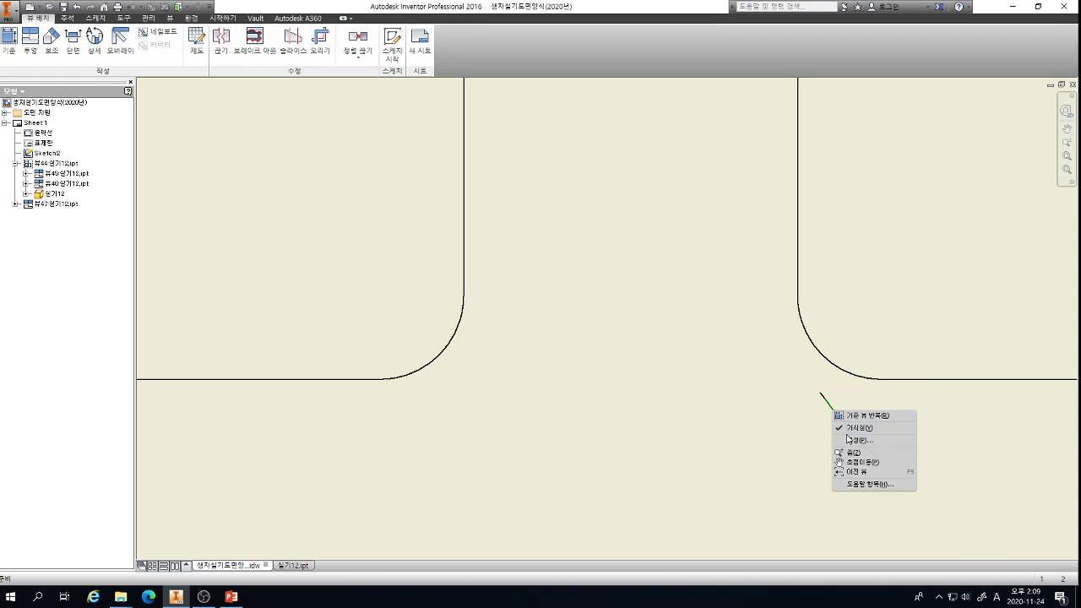
key(Escape)
right_click(820, 394)
click(835, 414)
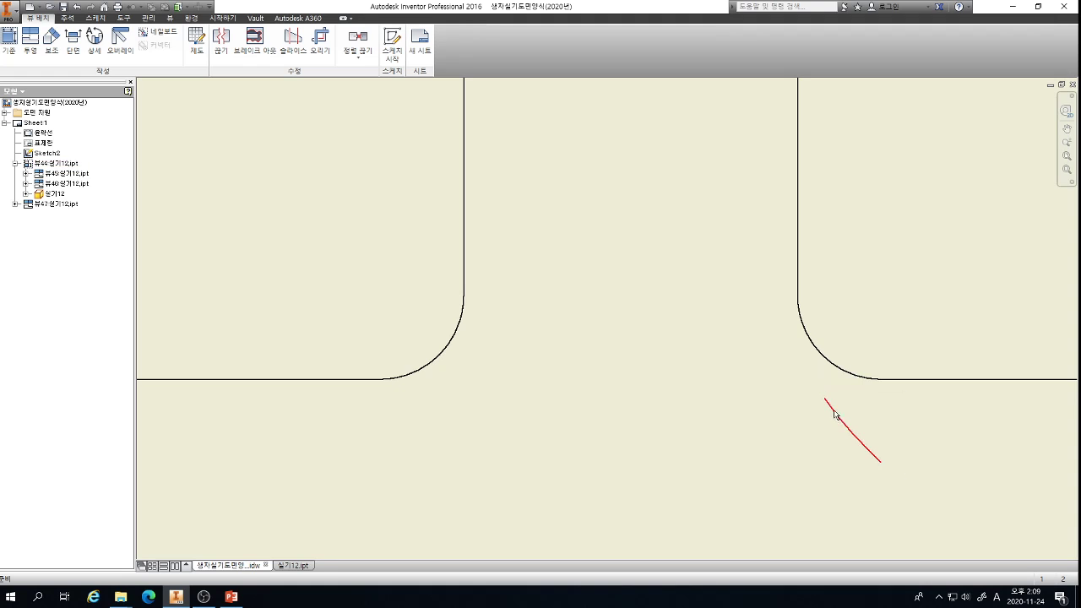
right_click(837, 417)
click(853, 433)
- Start a sketch attached to the bracket's front view
scroll(566, 385, down, 4)
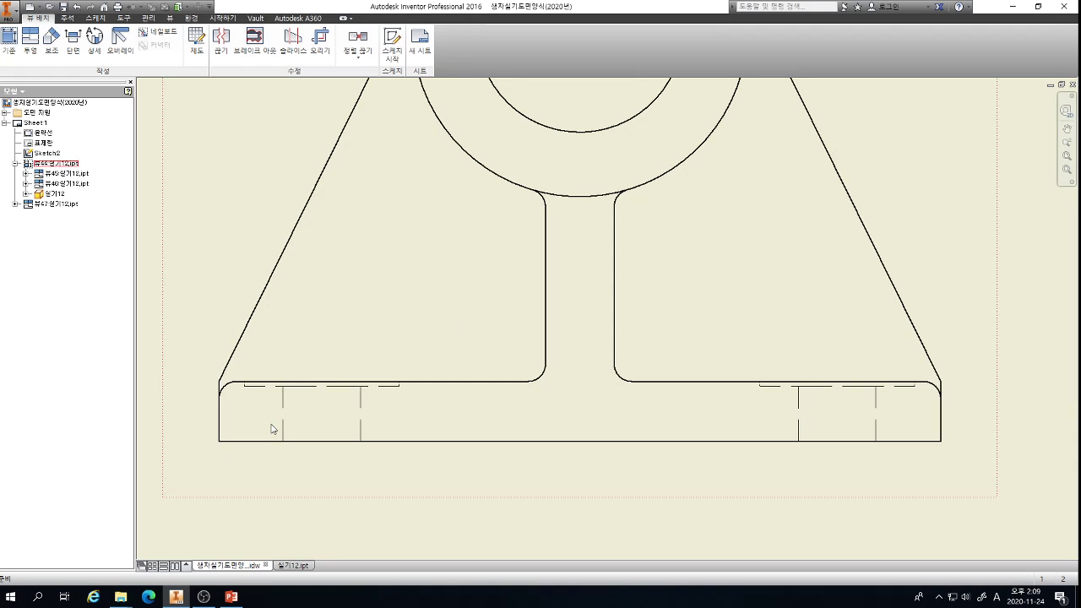
mouse_move(262, 420)
middle_down()
mouse_move(306, 417)
mouse_move(308, 426)
middle_up()
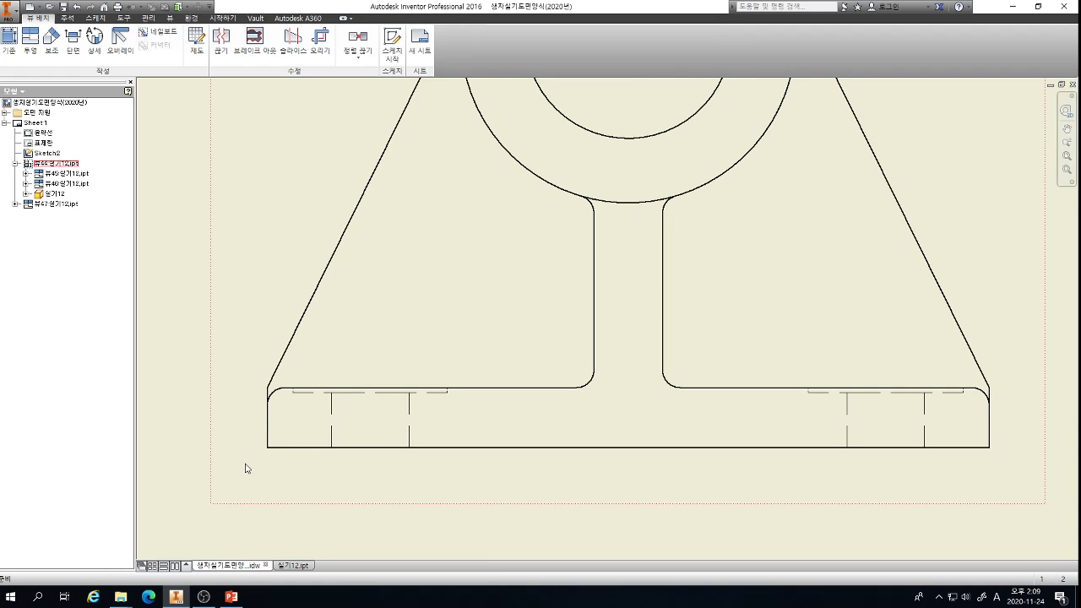
click(385, 326)
scroll(306, 403, down, 5)
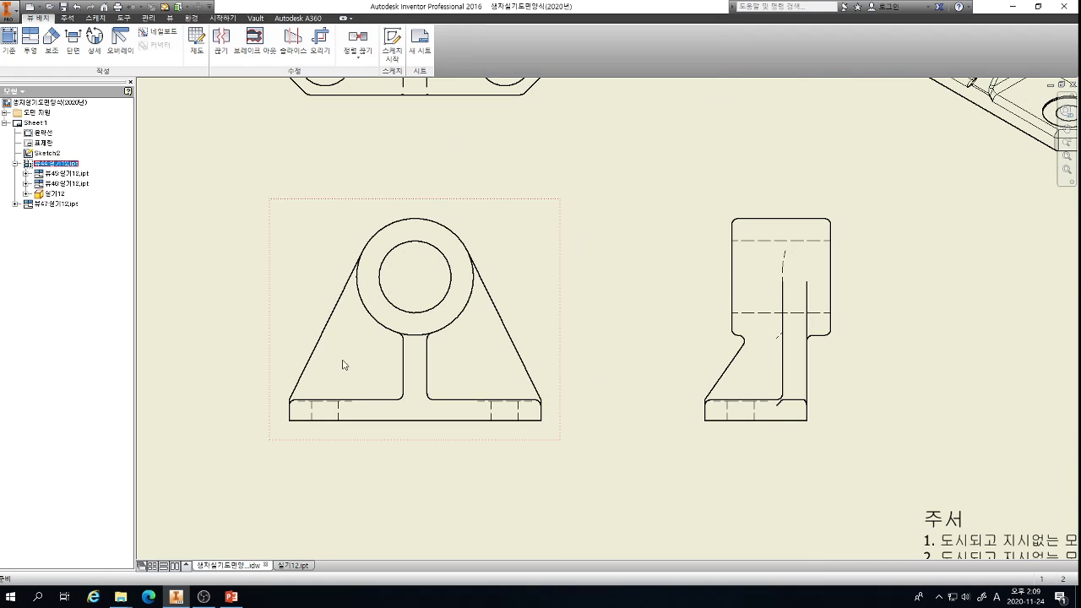
key(s)
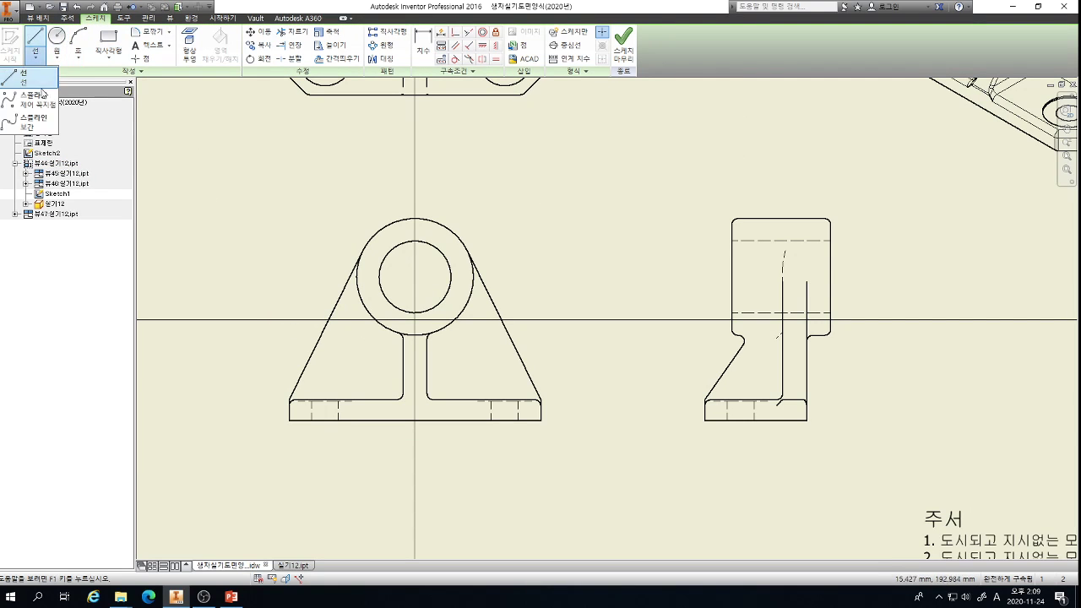
- Draw a closed control-vertex spline around the left bolt hole of the base plate, crossing the plate between the hole and the rib
key(s)
scroll(338, 460, down, 3)
scroll(337, 460, down, 3)
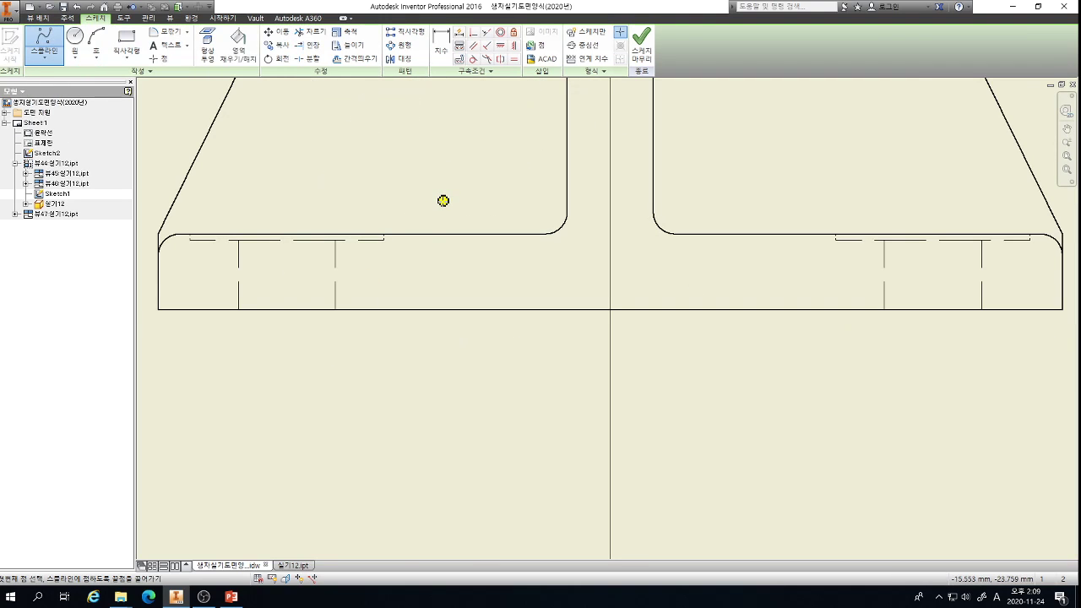
click(443, 201)
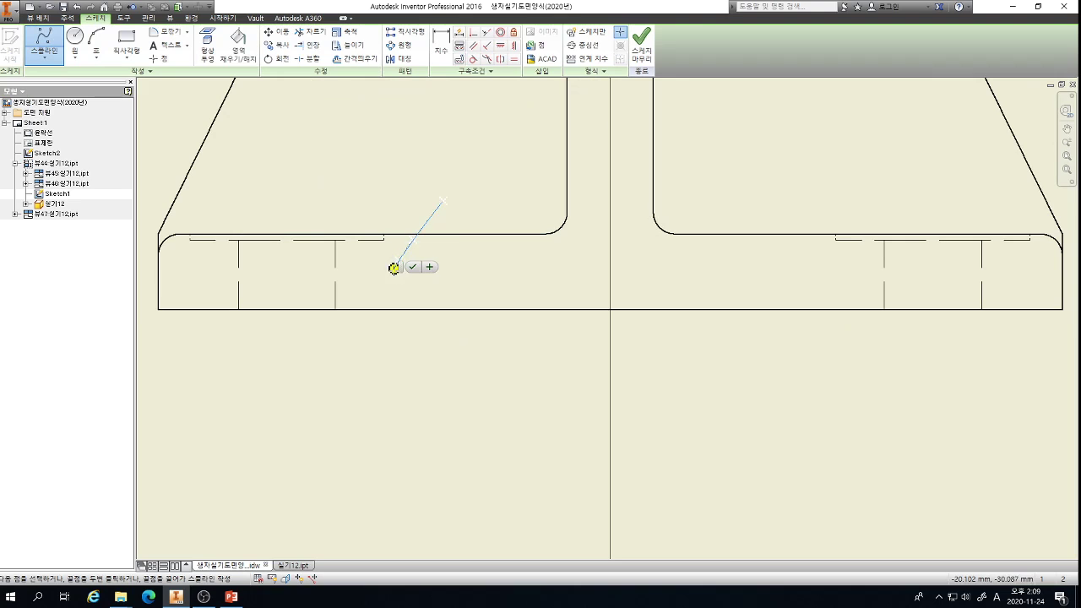
click(393, 276)
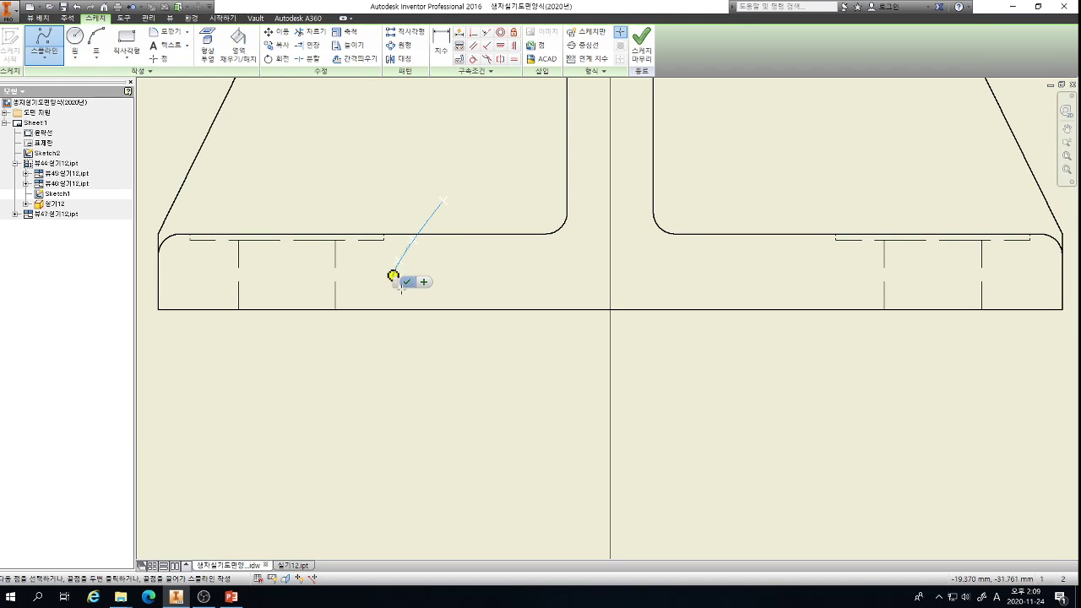
click(415, 331)
scroll(326, 408, up, 5)
key(Escape)
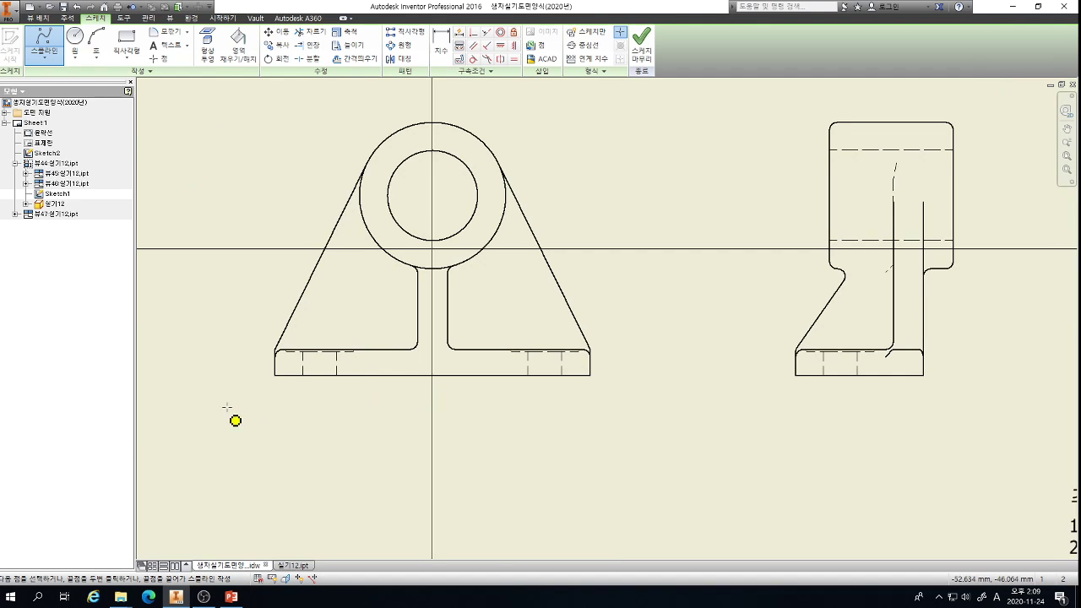
click(218, 328)
click(264, 300)
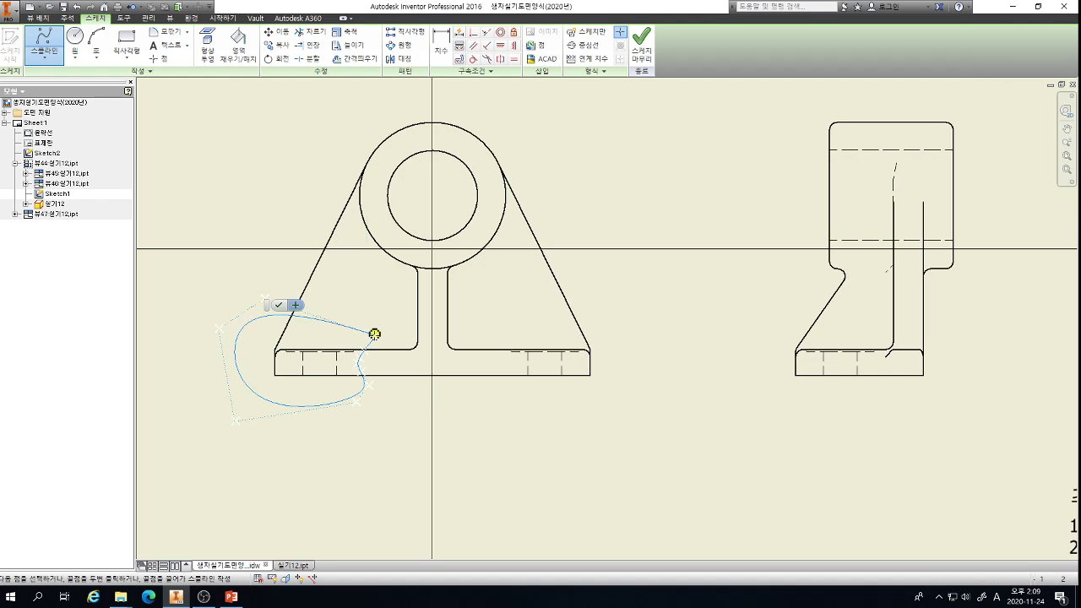
scroll(374, 339, up, 6)
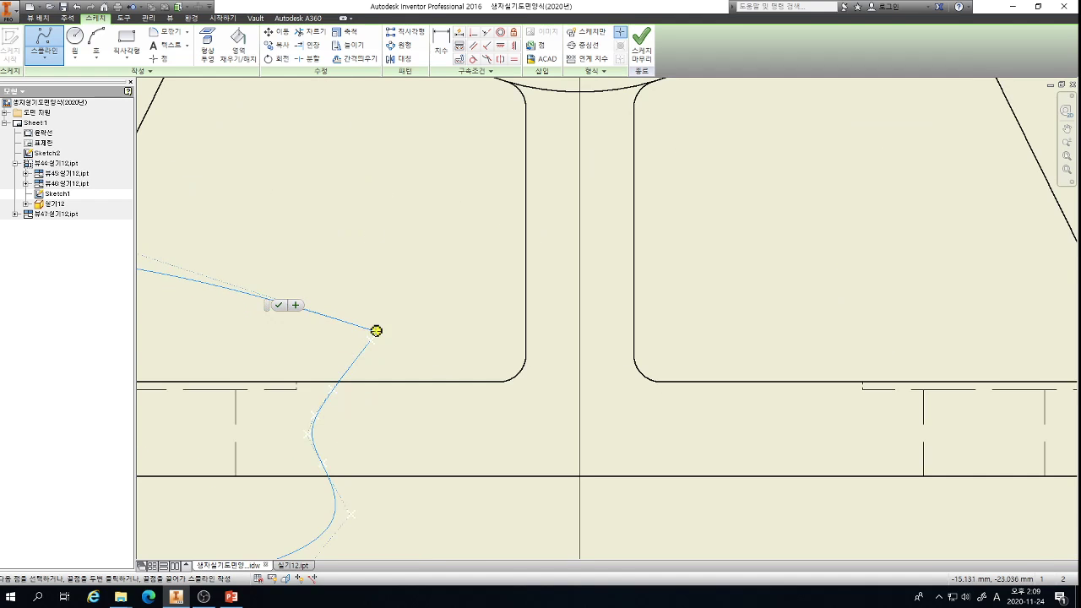
double_click(371, 340)
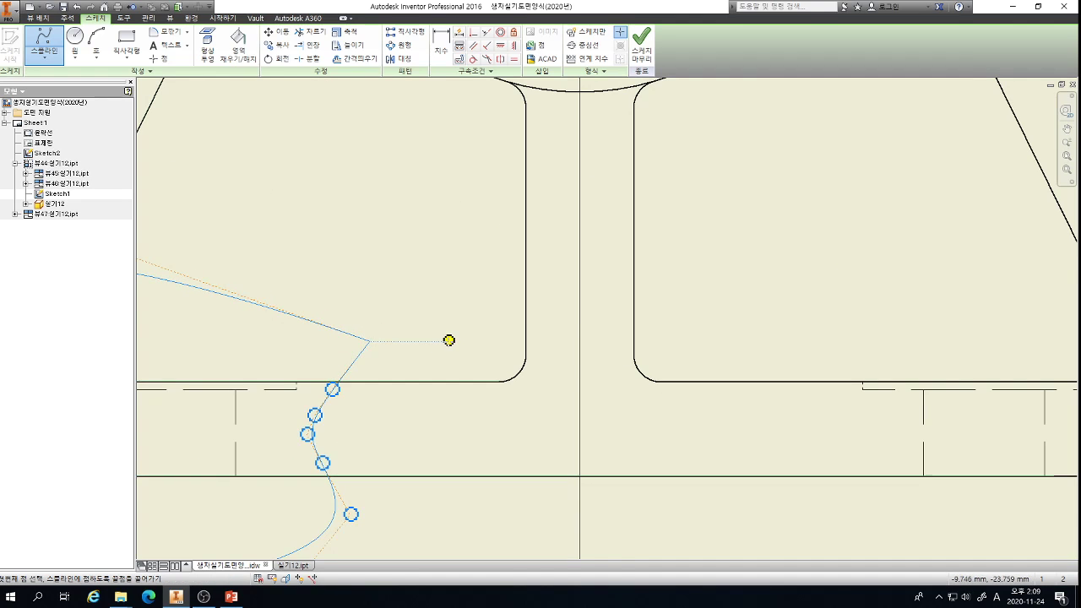
- Finish the sketch and create a breakout section inside the spline, taking its depth from the left hole's hidden edge
scroll(448, 340, down, 6)
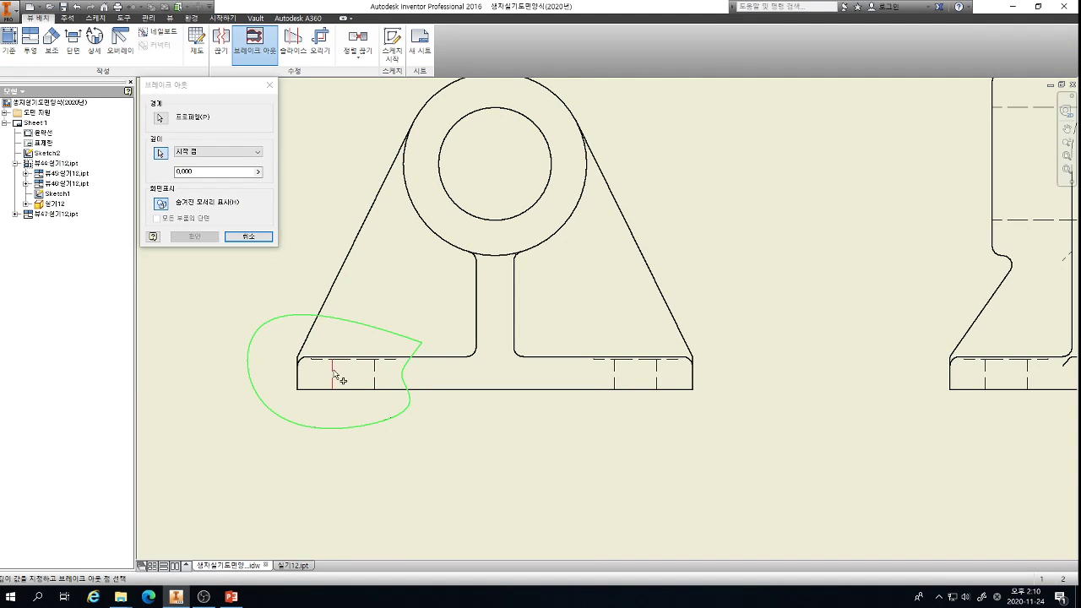
click(334, 370)
click(201, 236)
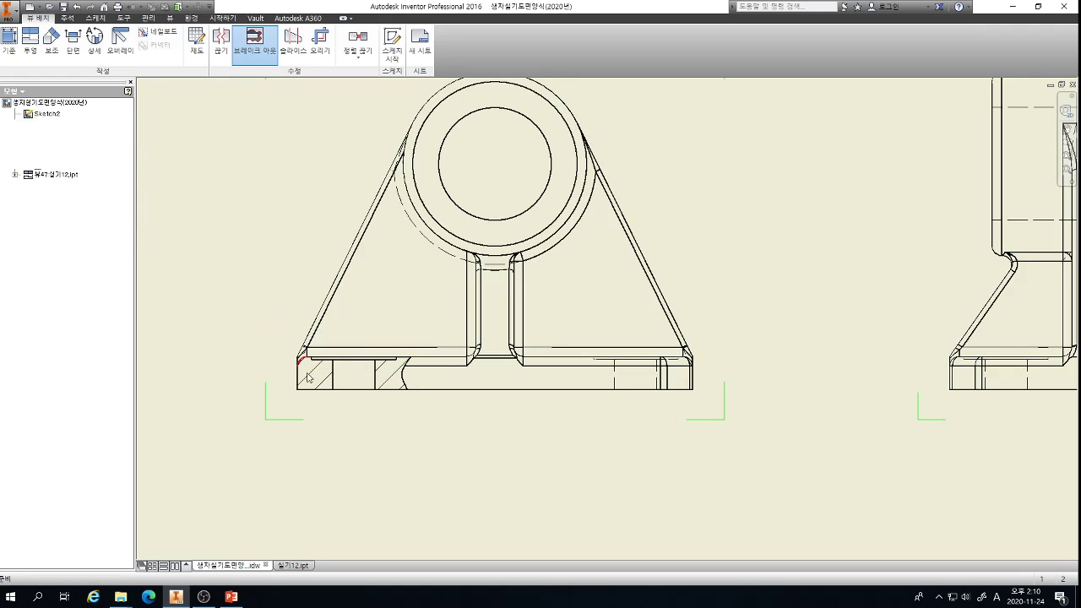
- Examine the hatching and the curved break line of the breakout section around the left bolt hole
scroll(383, 378, up, 5)
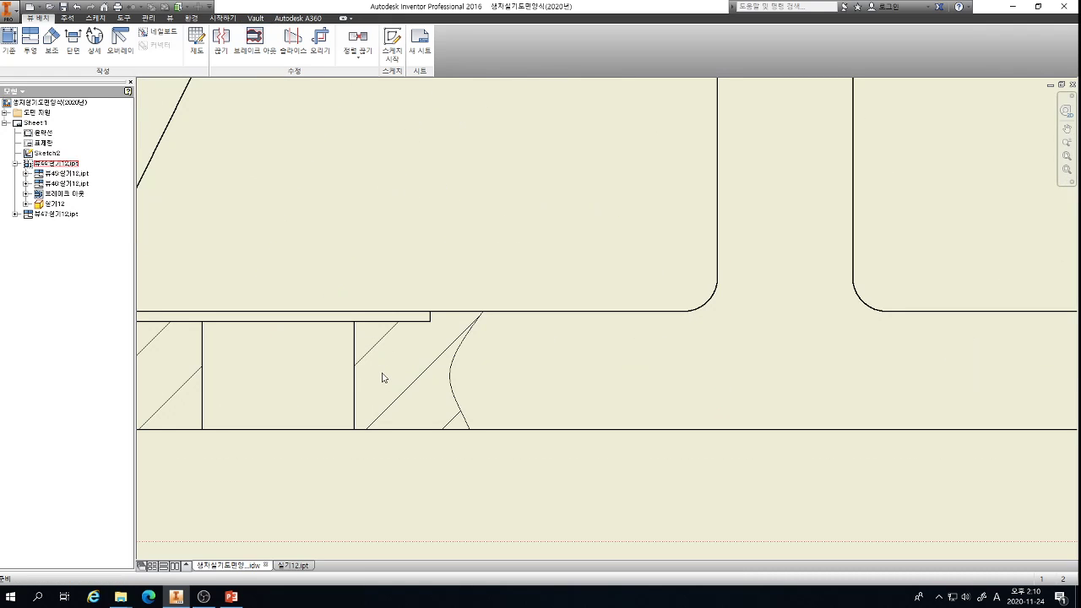
scroll(469, 381, down, 2)
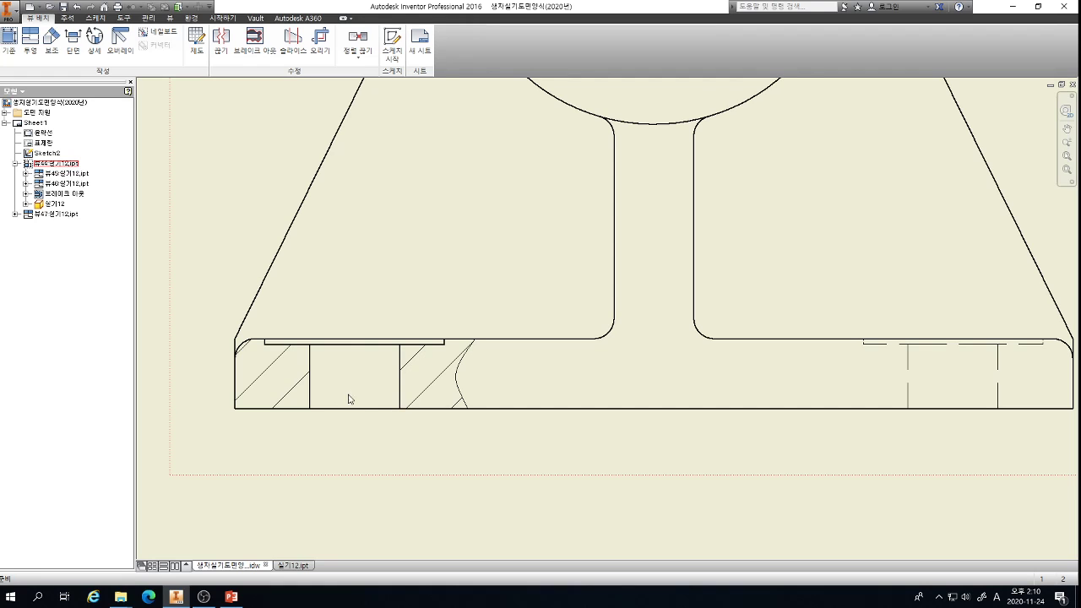
scroll(473, 348, up, 4)
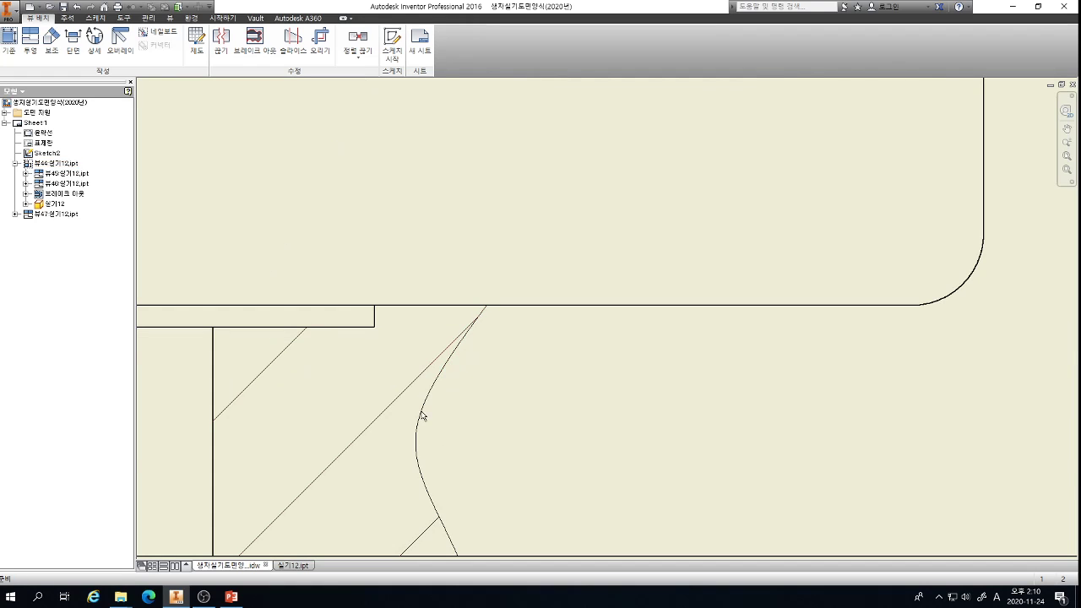
scroll(427, 413, down, 2)
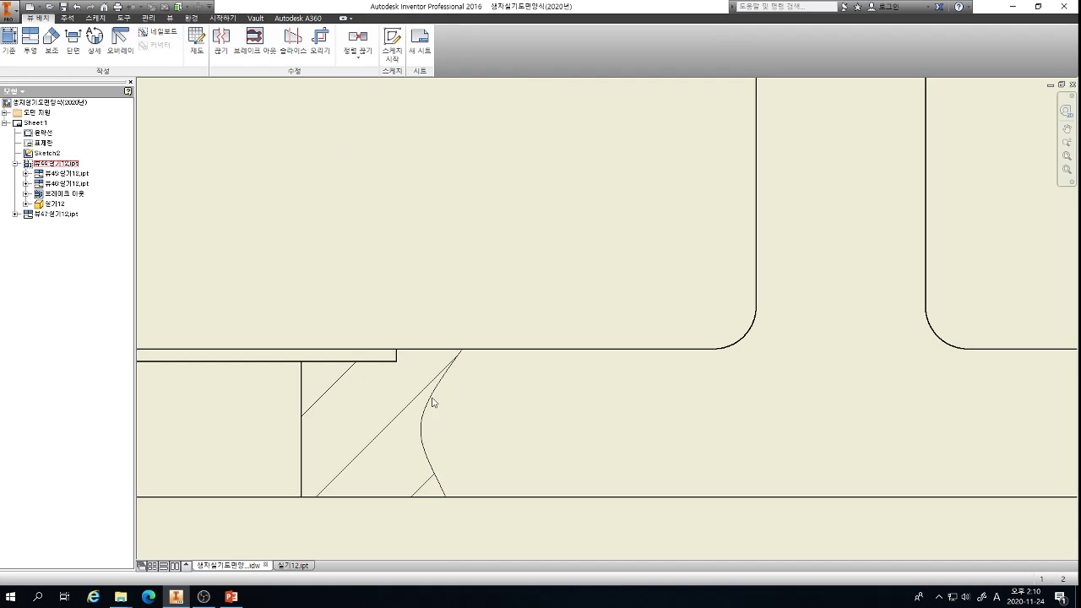
scroll(434, 399, down, 2)
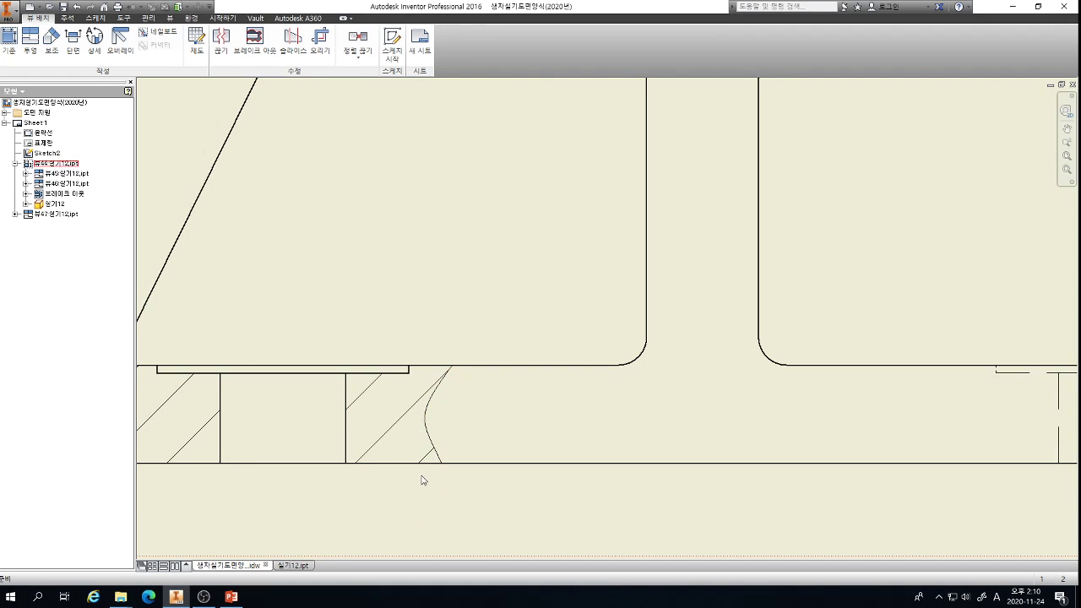
scroll(417, 403, down, 2)
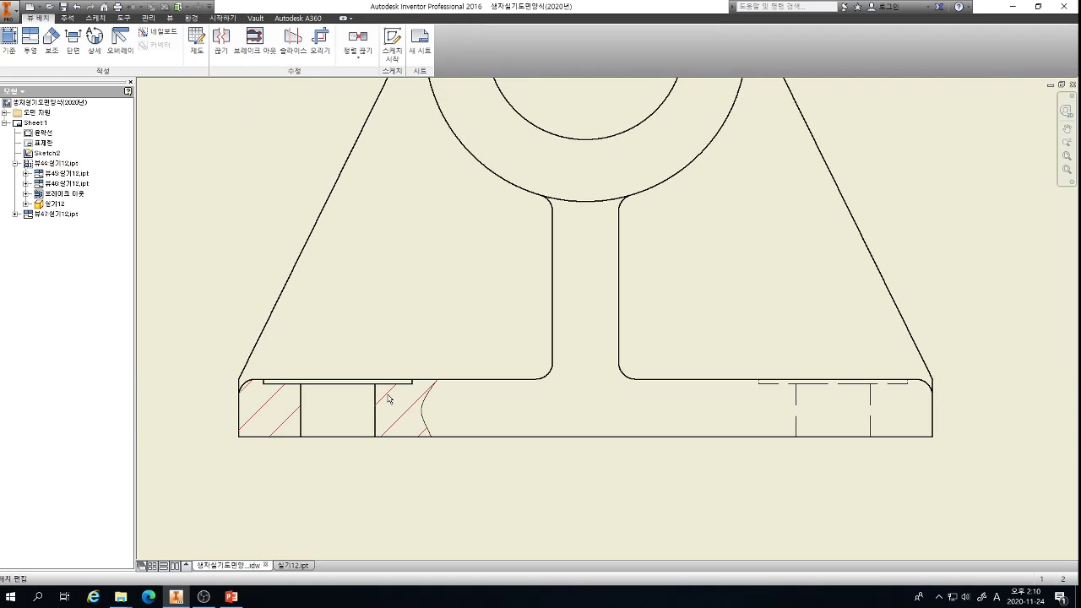
middle_drag(403, 306, 394, 385)
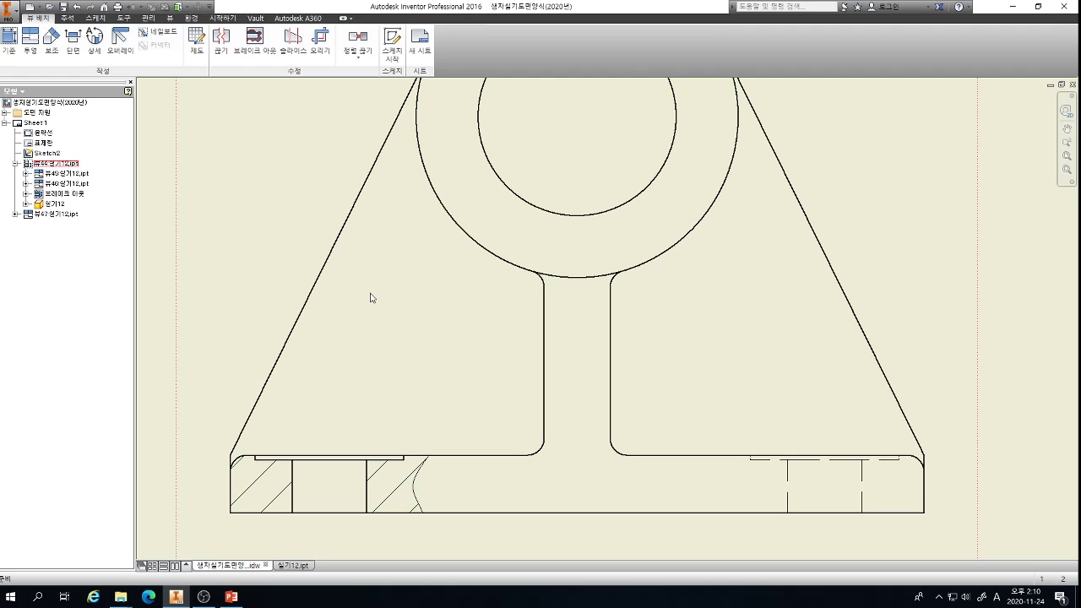
- Start a new sketch on the front view and project all of the view's edges into it
scroll(352, 324, down, 2)
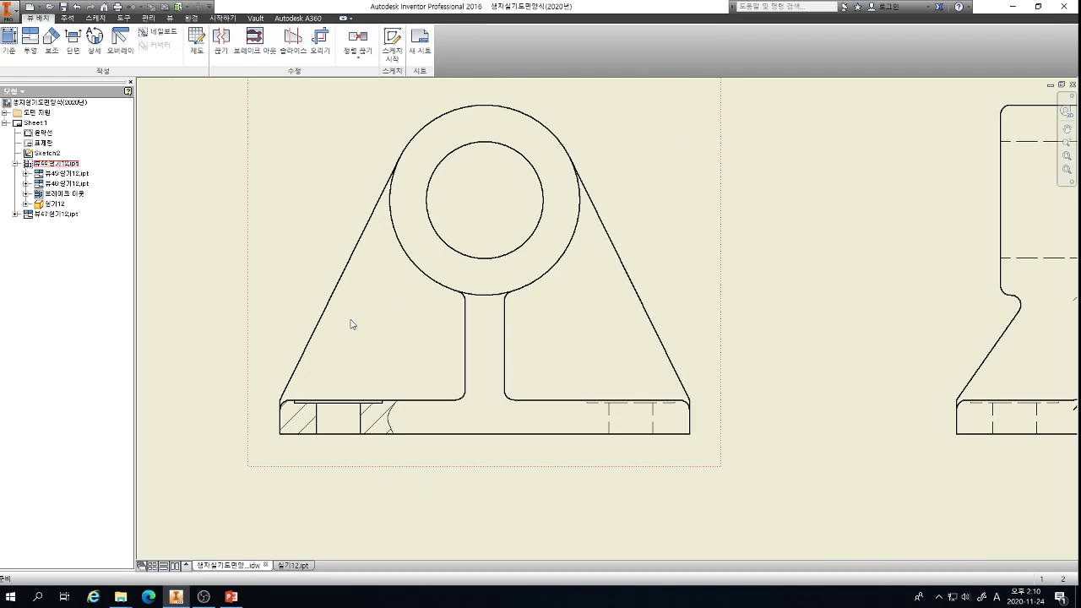
click(389, 303)
key(s)
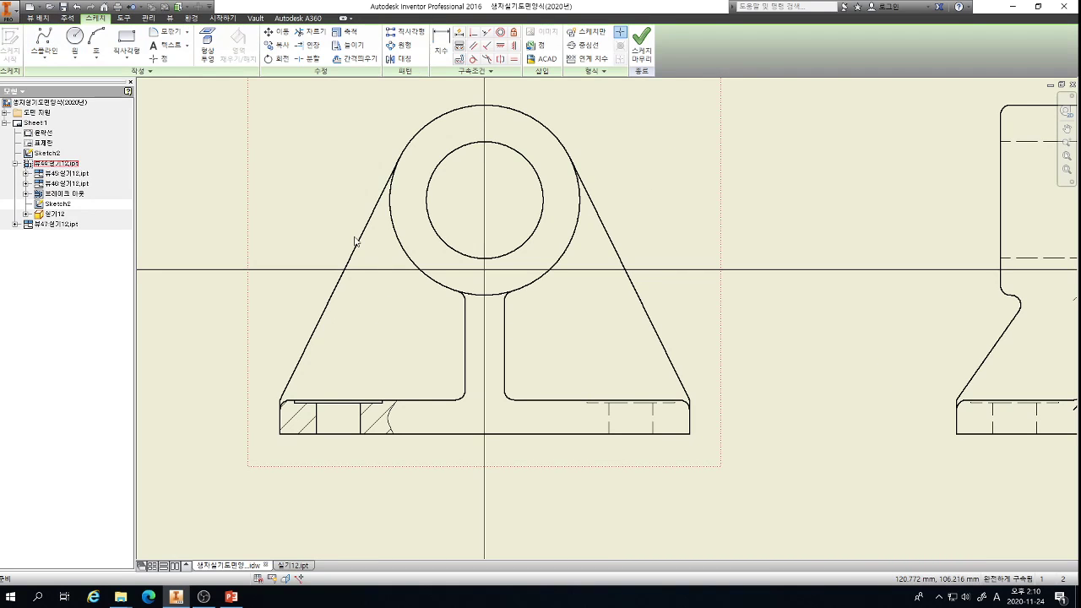
scroll(326, 337, down, 2)
drag(233, 145, 633, 478)
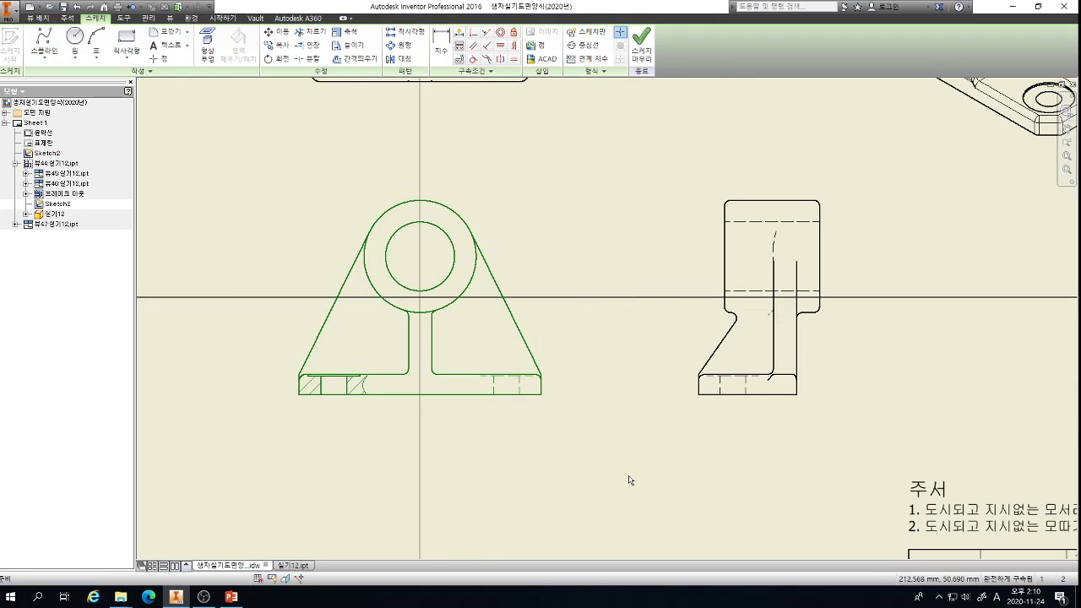
click(210, 43)
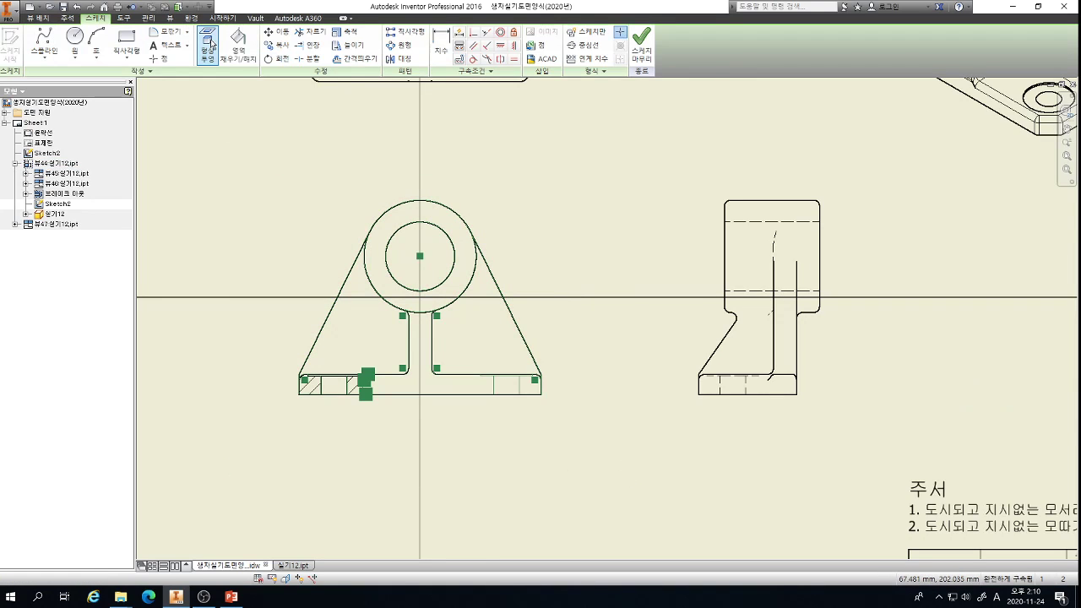
- Draw a straight line about 18.8 mm long across the bracket's left slanted edge, at about 30.6° to the horizontal
click(44, 54)
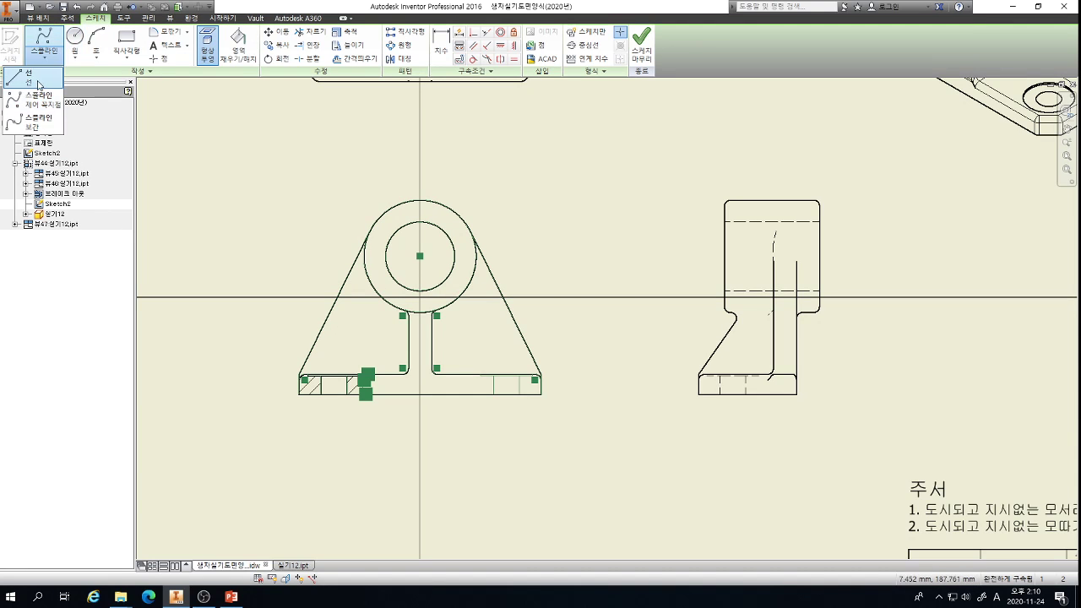
click(39, 85)
scroll(329, 321, up, 4)
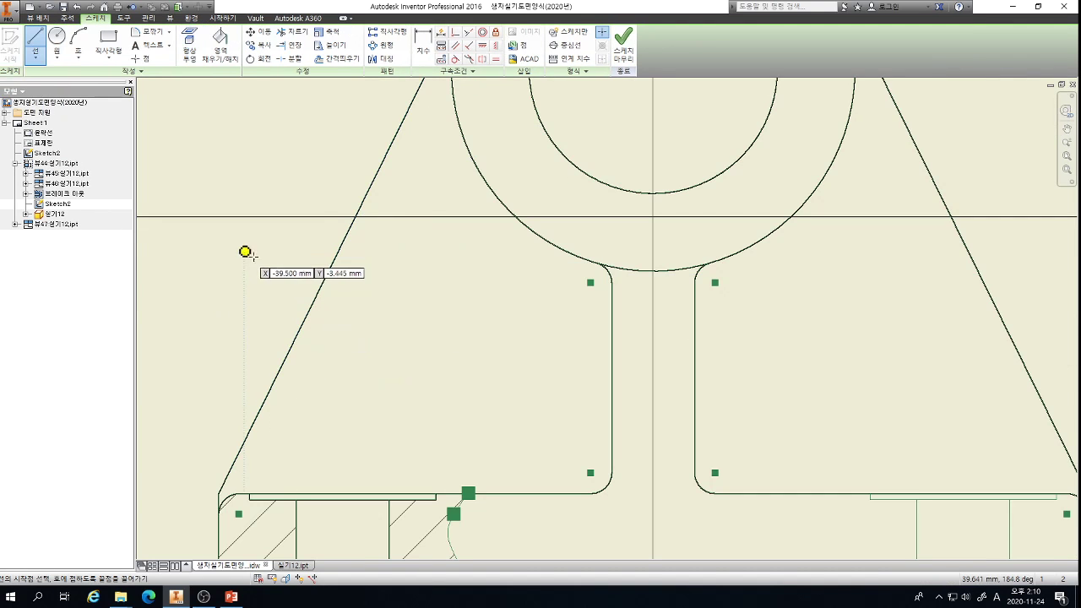
click(272, 263)
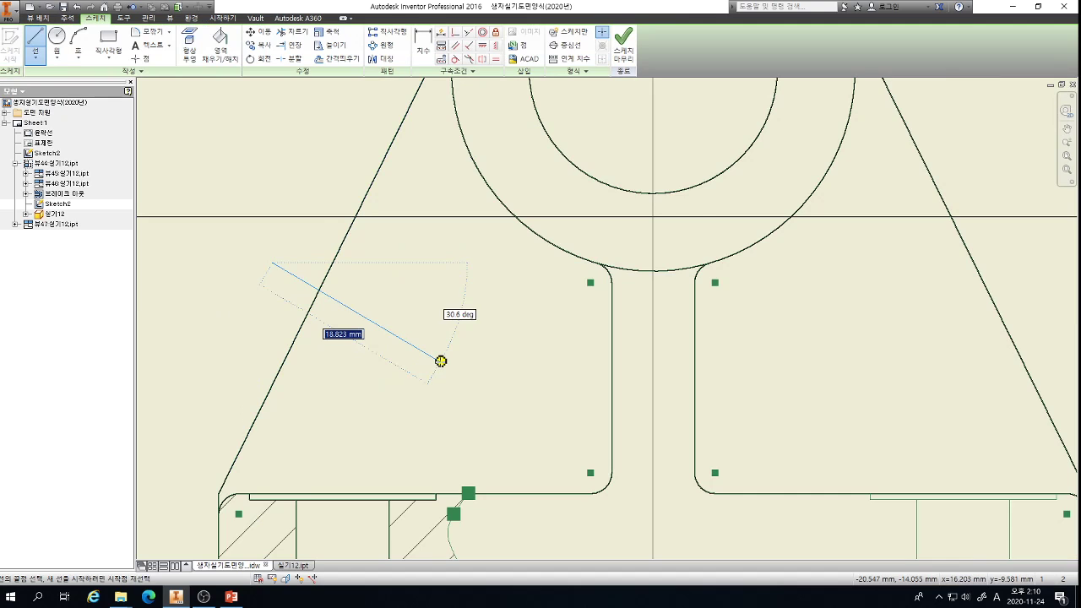
click(440, 361)
key(Escape)
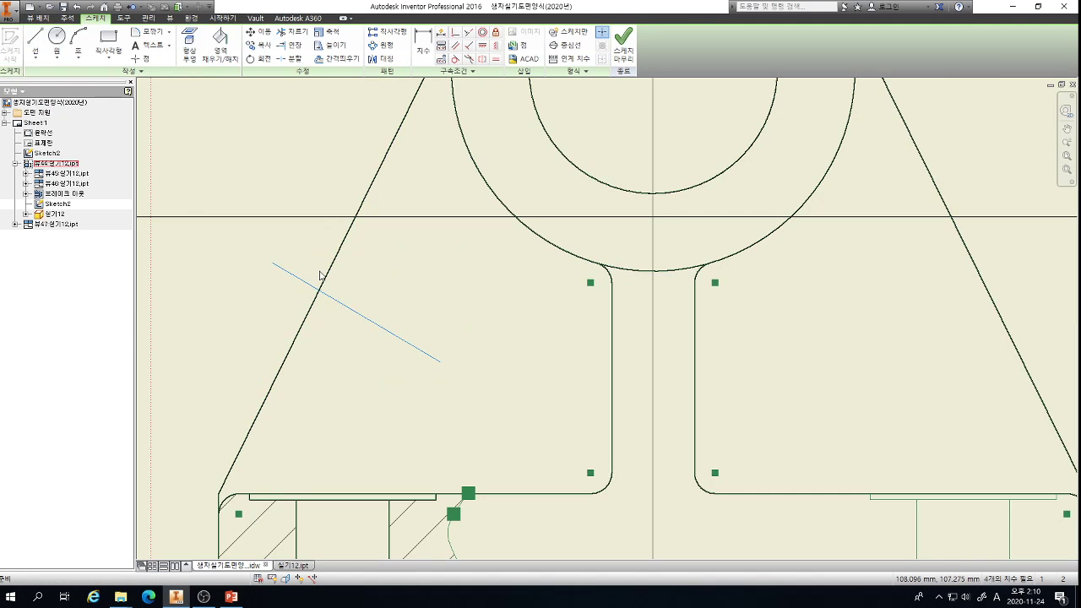
- Constrain the new line perpendicular to the bracket's left slanted edge
scroll(339, 251, up, 3)
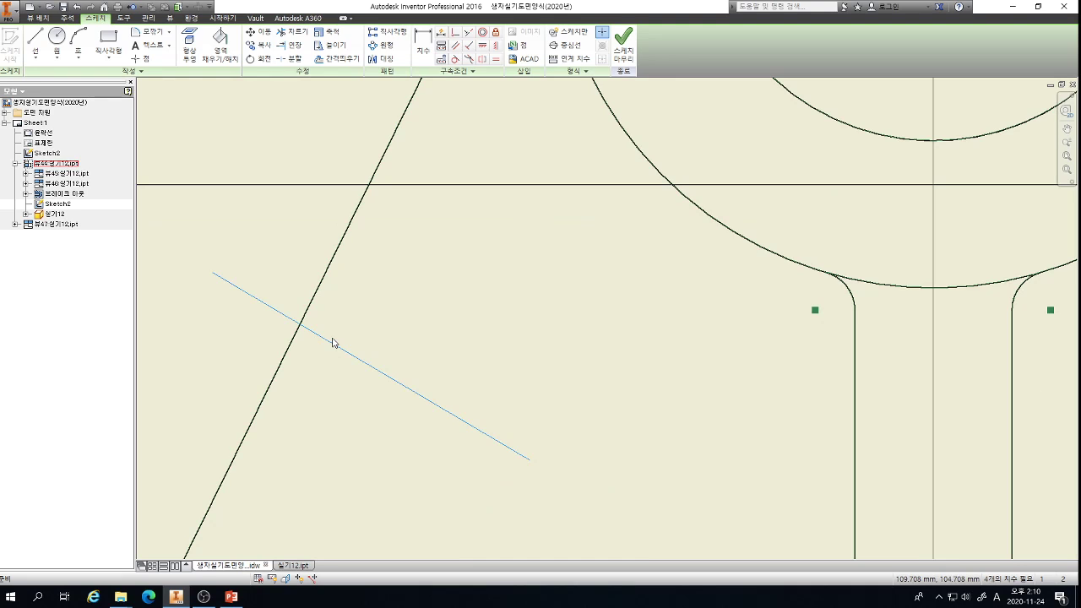
click(467, 47)
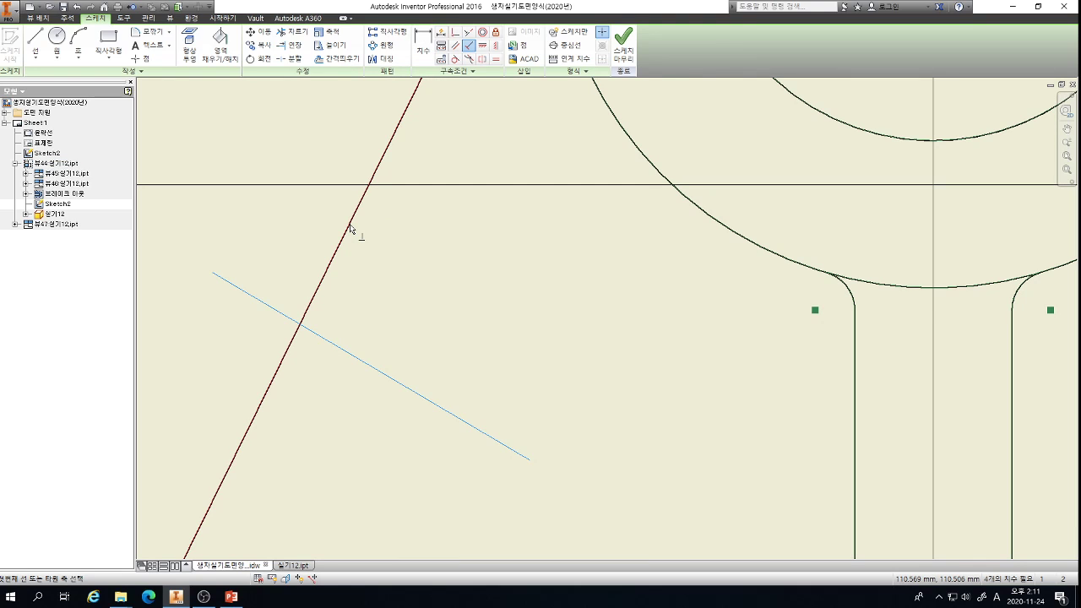
click(351, 228)
click(330, 343)
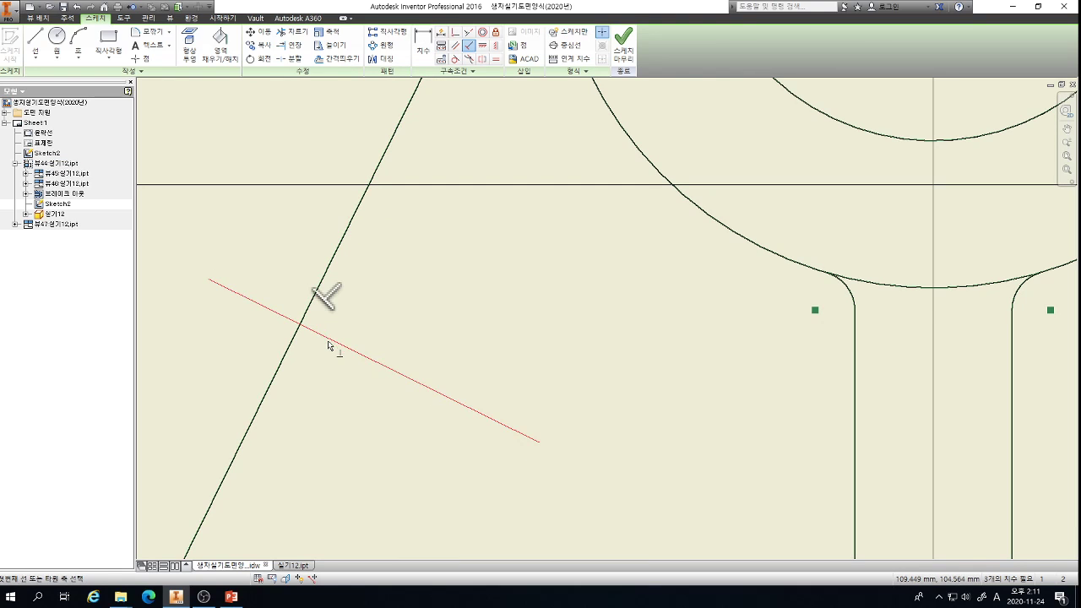
key(d)
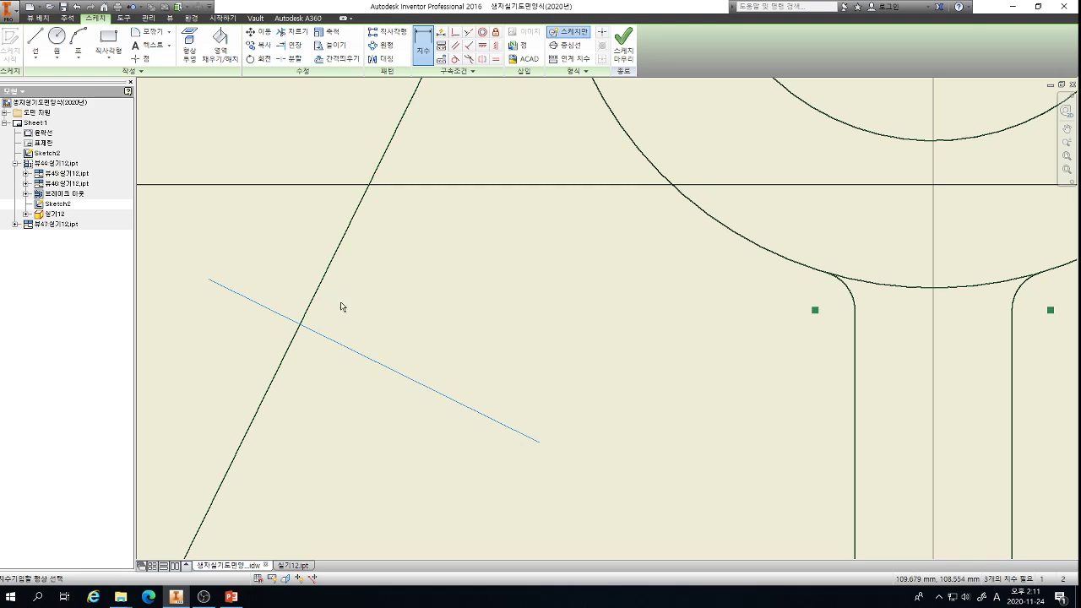
click(346, 348)
click(336, 250)
key(Escape)
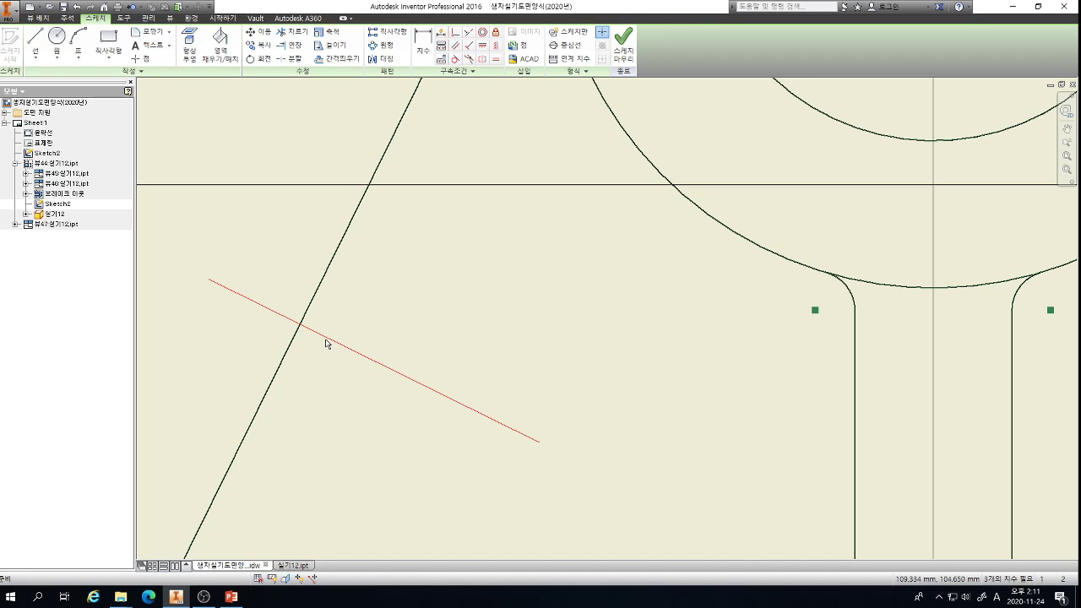
- Offset the line perpendicular to the slanted edge by 4 mm to each side
click(327, 340)
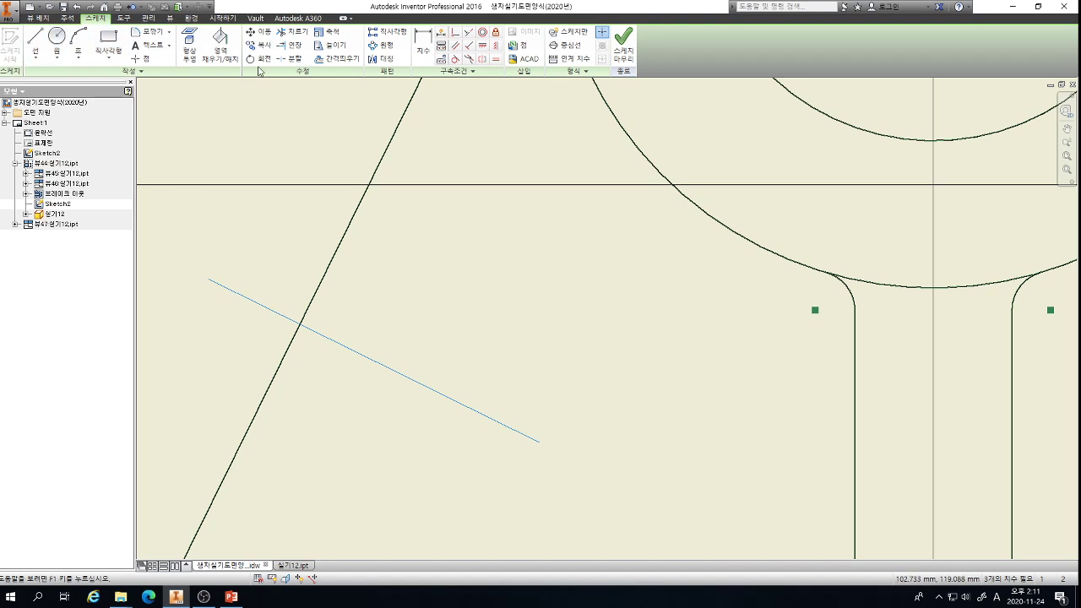
click(338, 58)
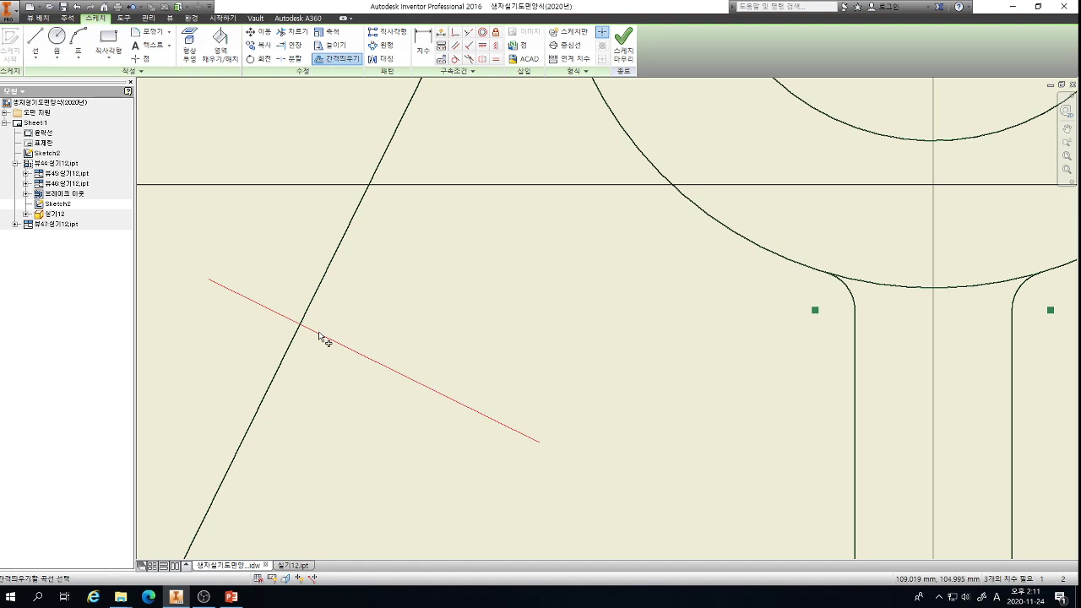
click(319, 334)
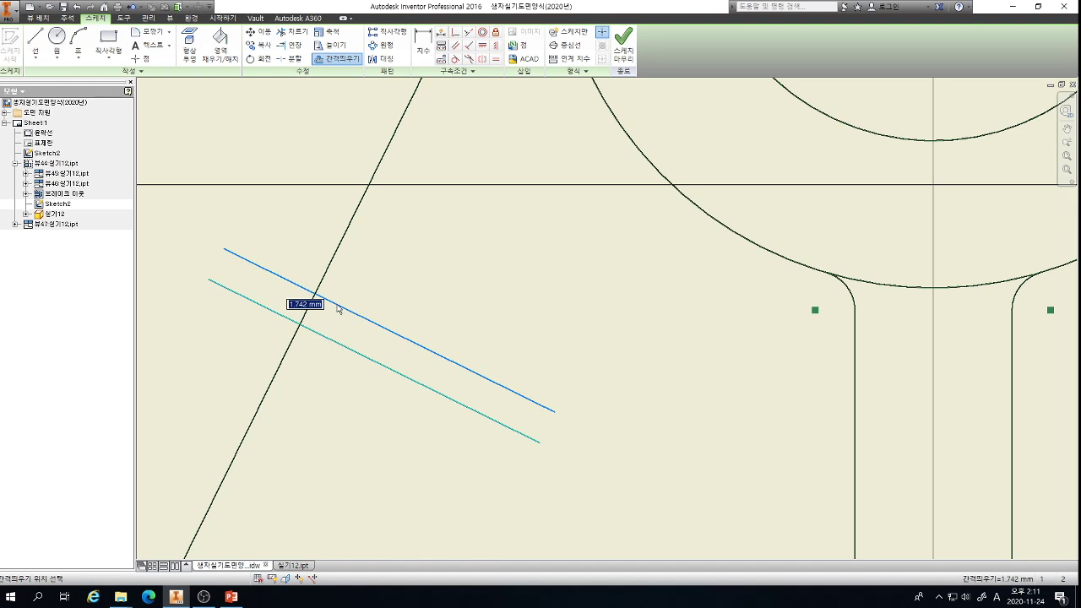
click(338, 308)
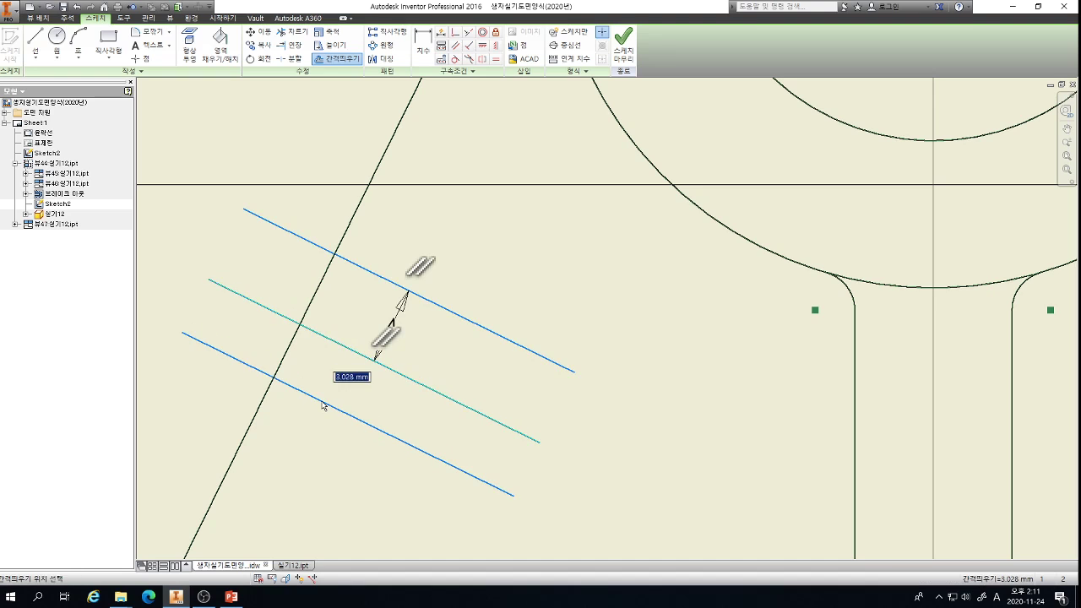
text(4)
key(Return)
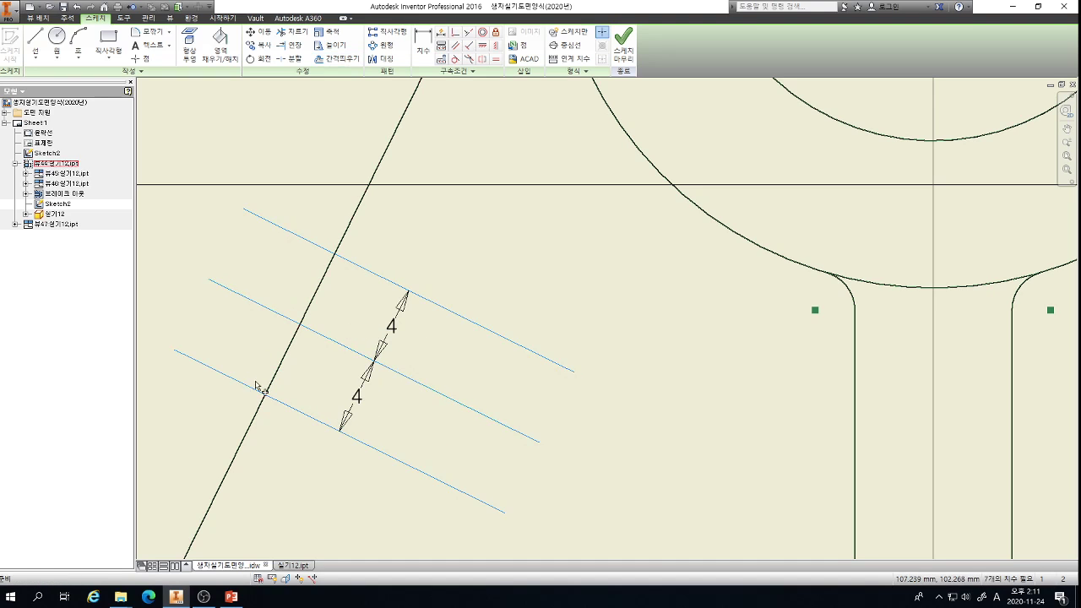
- Trim the portions of both offset lines that extend outside the bracket's left slanted edge
click(245, 393)
click(303, 239)
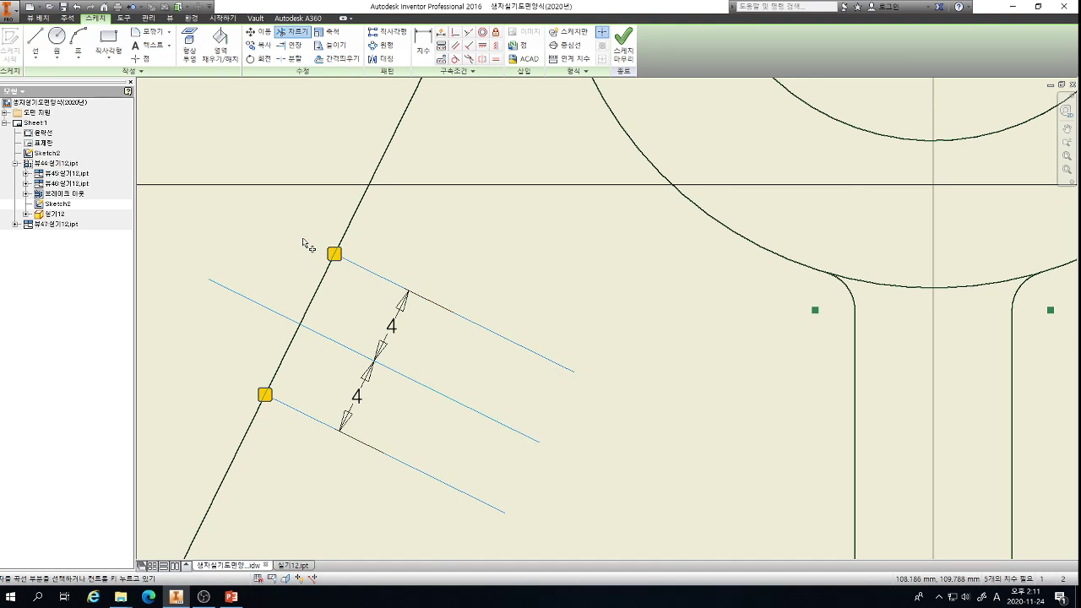
- Close the rib section outline with straight lines joining the two offset lines along the slanted edge and at their inner ends
scroll(304, 244, down, 2)
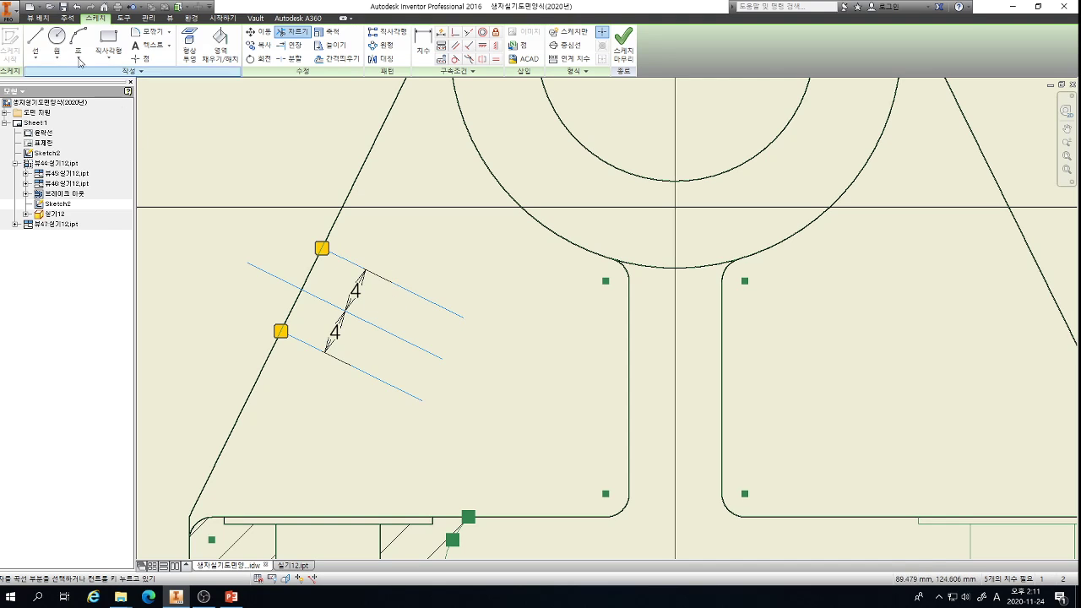
click(36, 36)
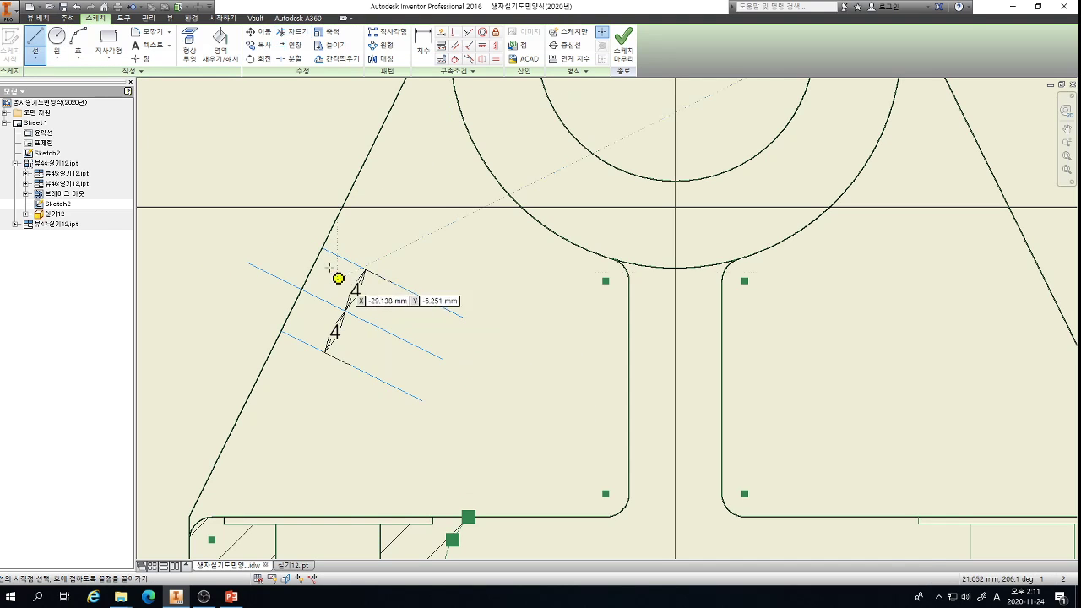
scroll(313, 253, up, 2)
click(330, 239)
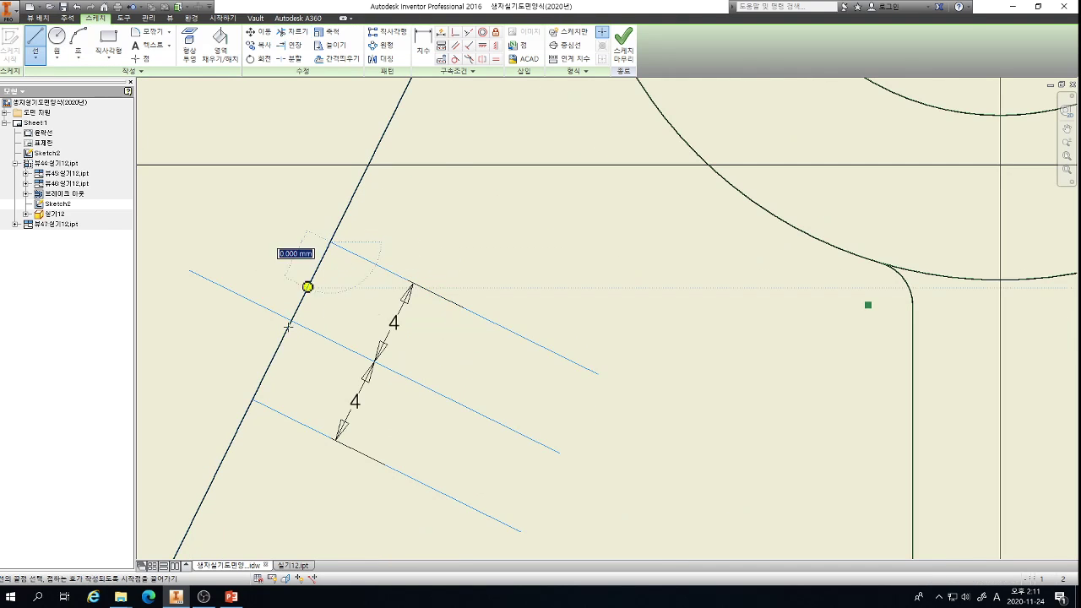
double_click(251, 398)
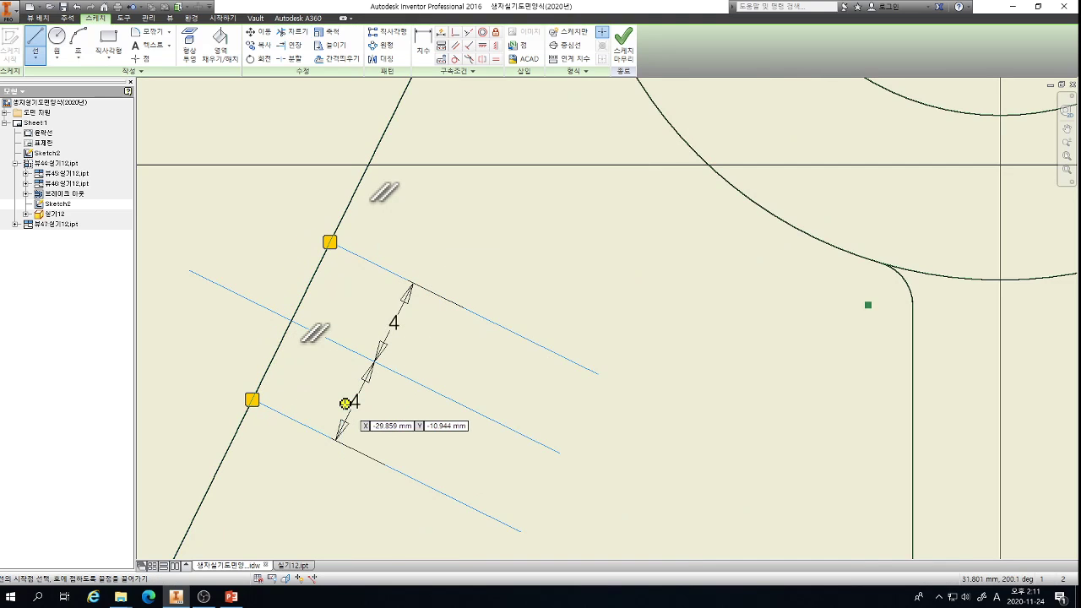
click(599, 372)
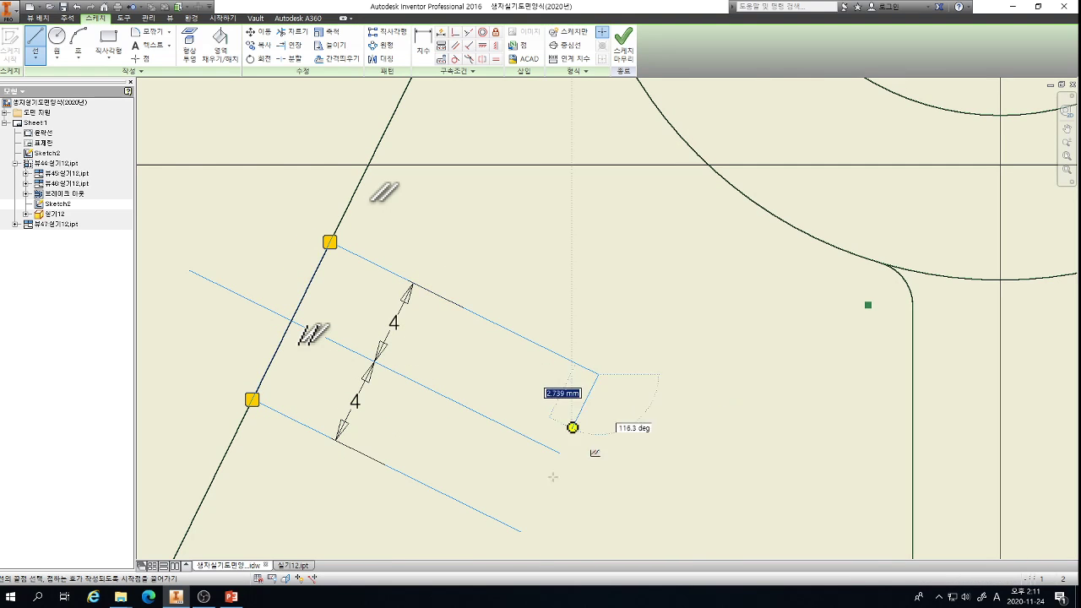
click(521, 531)
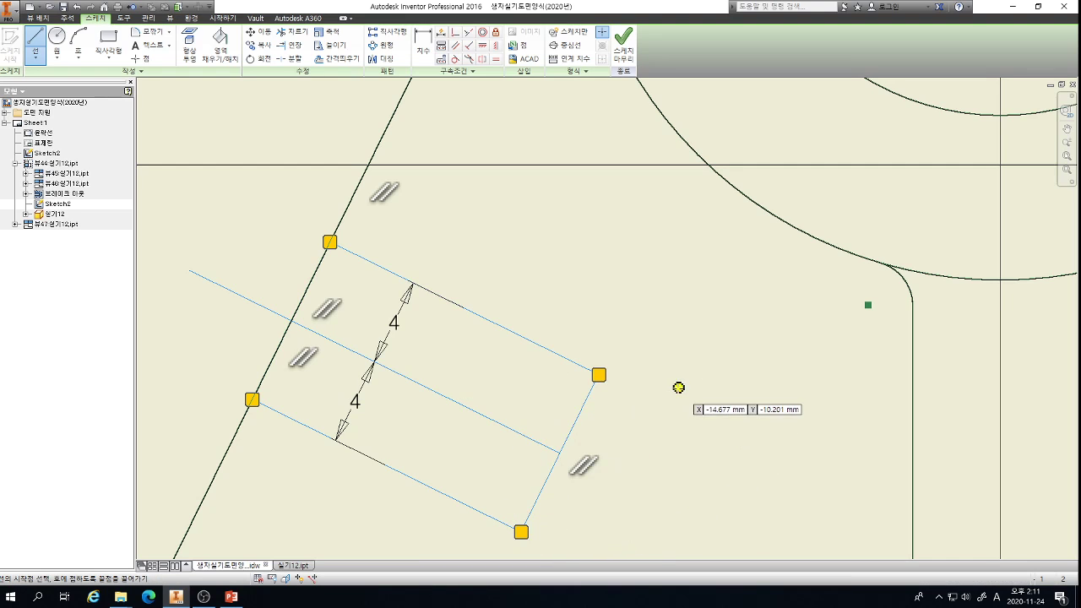
key(Escape)
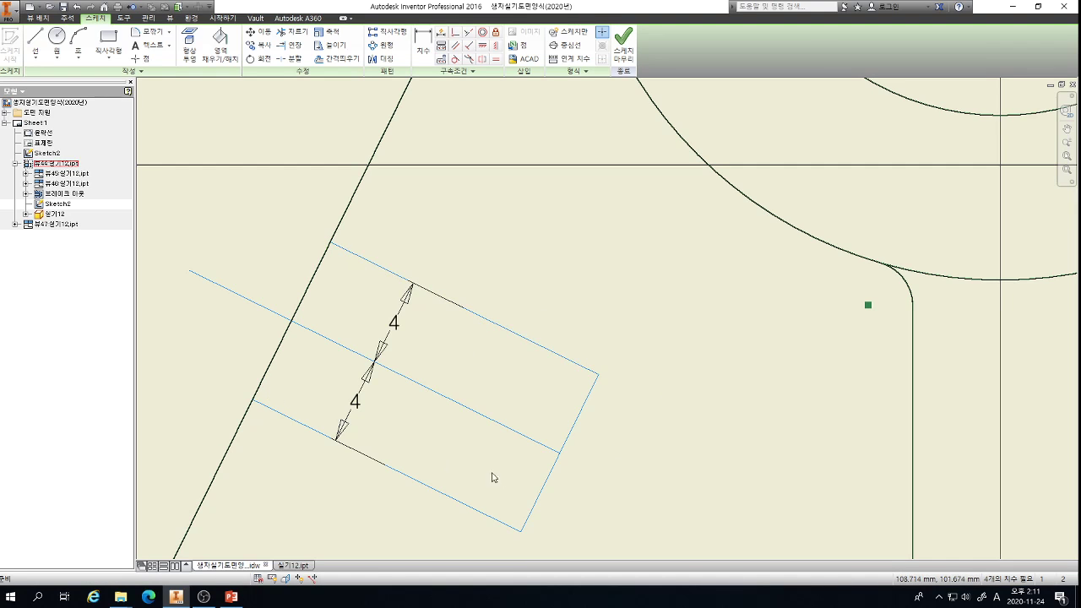
- Extend the rib section's middle line slightly past the inner end of the outline
drag(560, 453, 600, 466)
scroll(345, 368, down, 2)
scroll(345, 368, down, 3)
scroll(355, 368, up, 4)
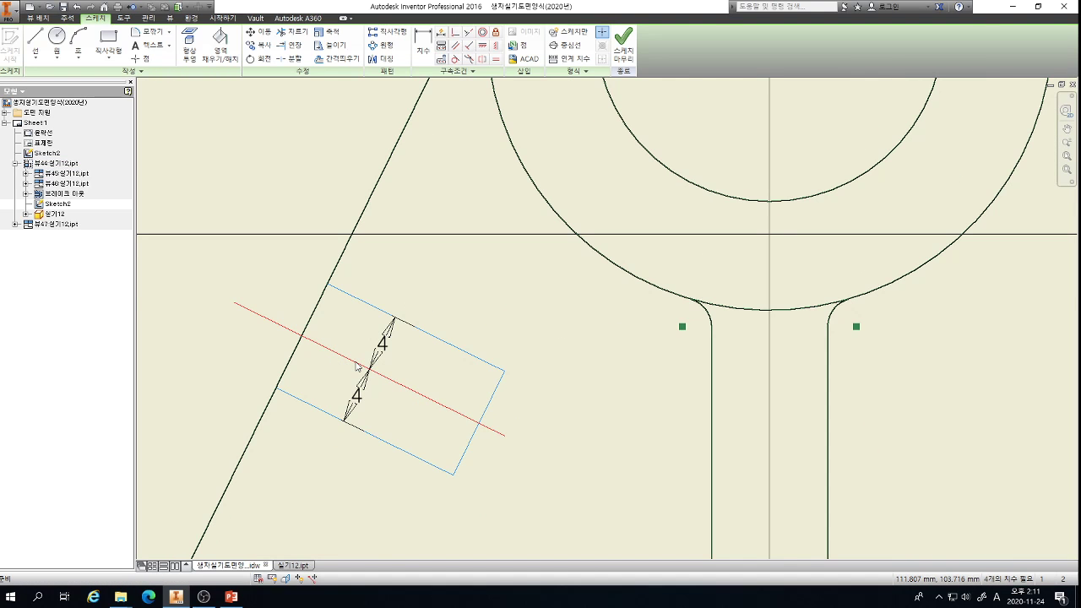
- Move the rib section outline a little further down along the bracket's left slanted edge
drag(358, 366, 334, 404)
key(Escape)
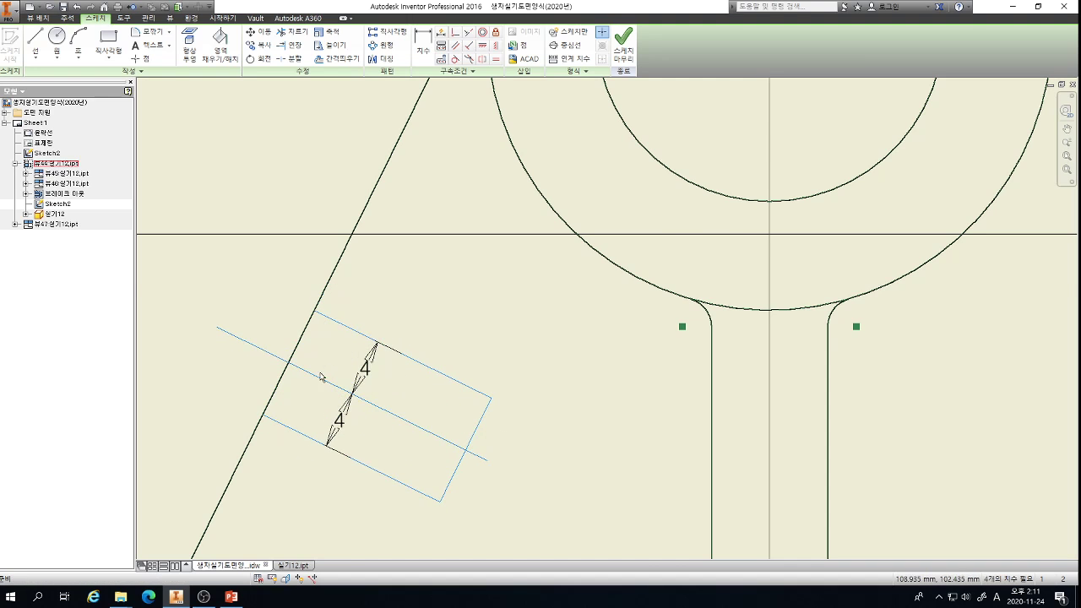
scroll(317, 379, down, 3)
scroll(313, 382, up, 4)
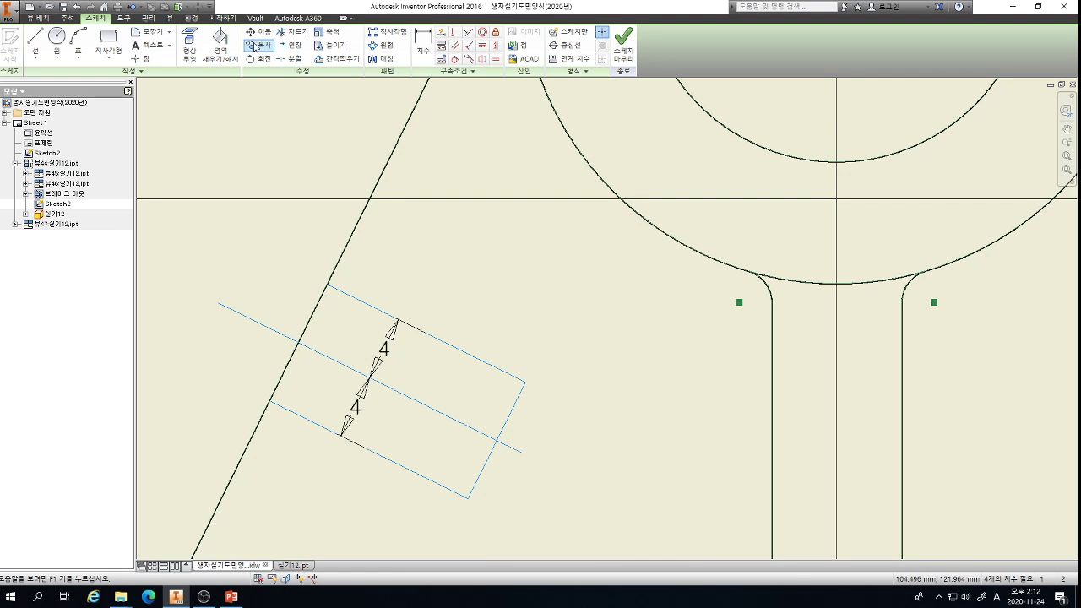
- Start a 1 mm sketch fillet on the rib section outline, picking its upper long line as the first edge
click(150, 31)
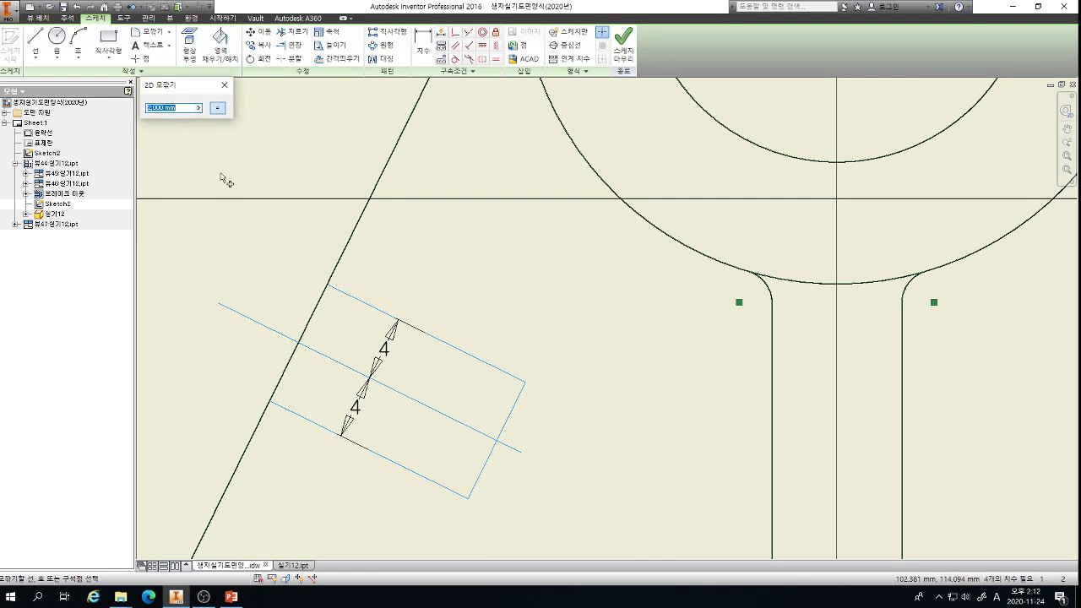
text(1)
click(361, 303)
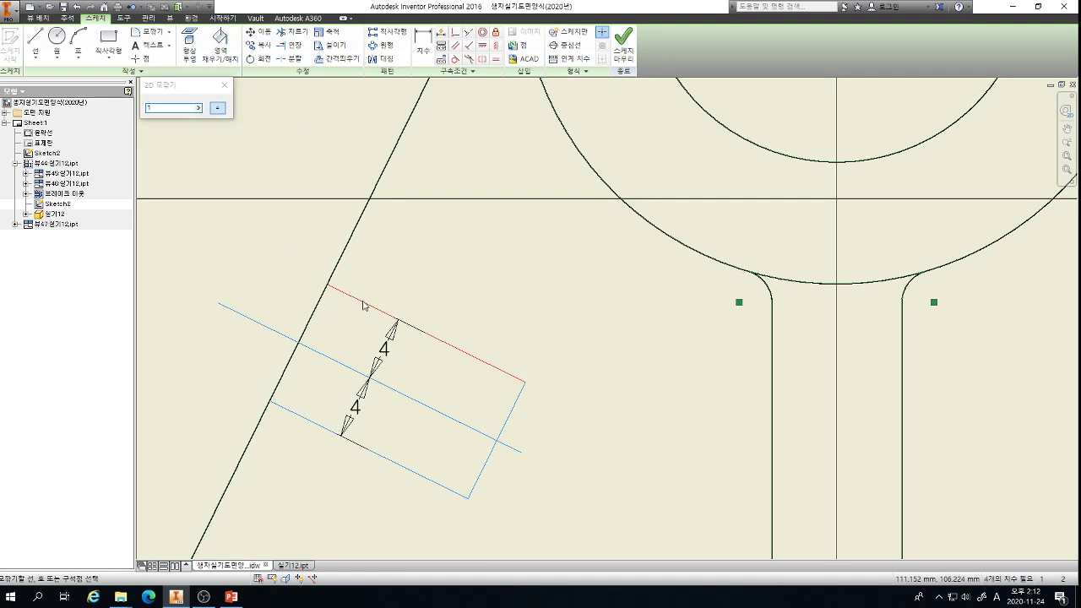
- Round the two corners where the rib section profile meets the sloped edge with radius 1 fillets
click(324, 303)
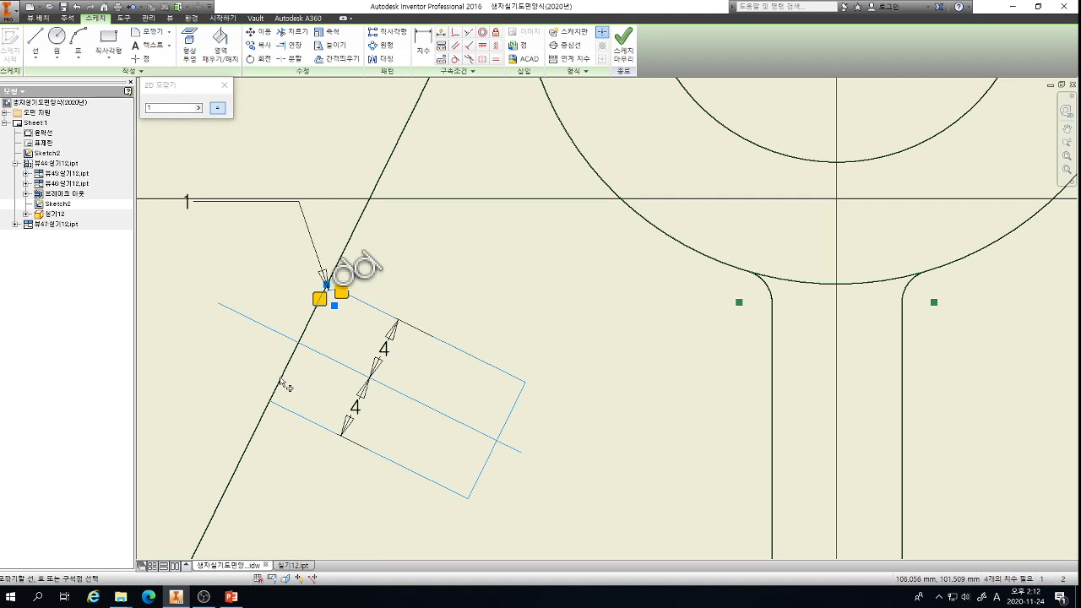
click(284, 409)
click(288, 363)
key(Escape)
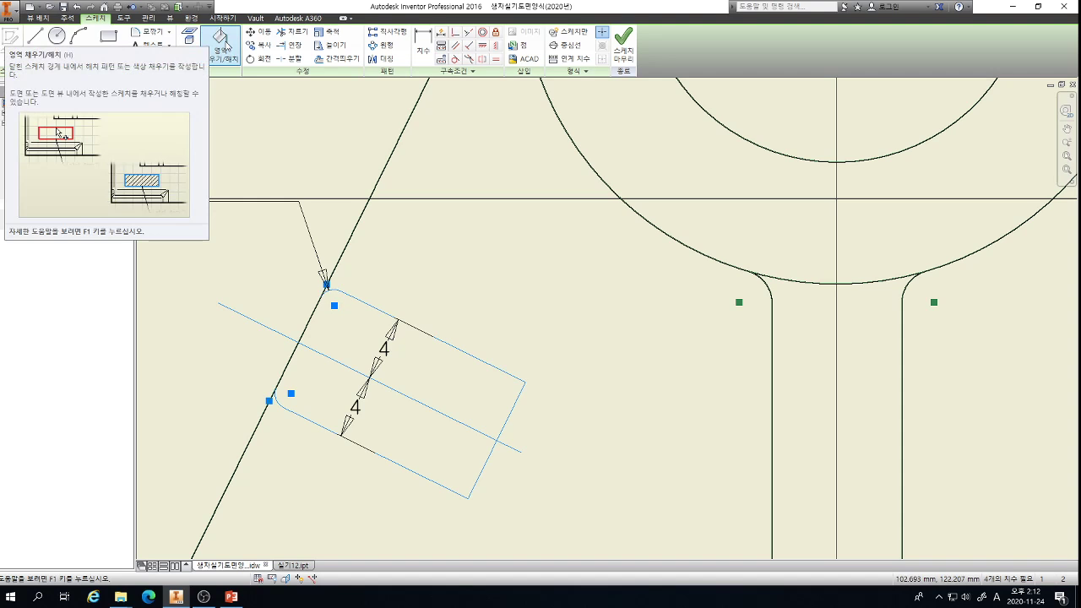
- Hatch the closed rib section profile with the ANSI 31 pattern at 45° and a scale of 0.7
click(220, 44)
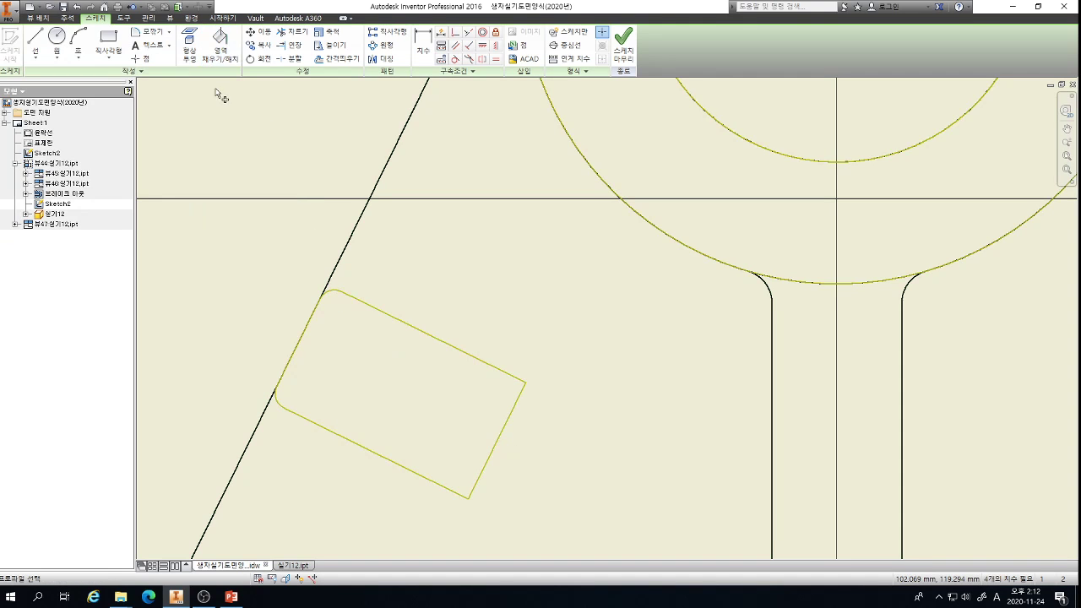
click(343, 345)
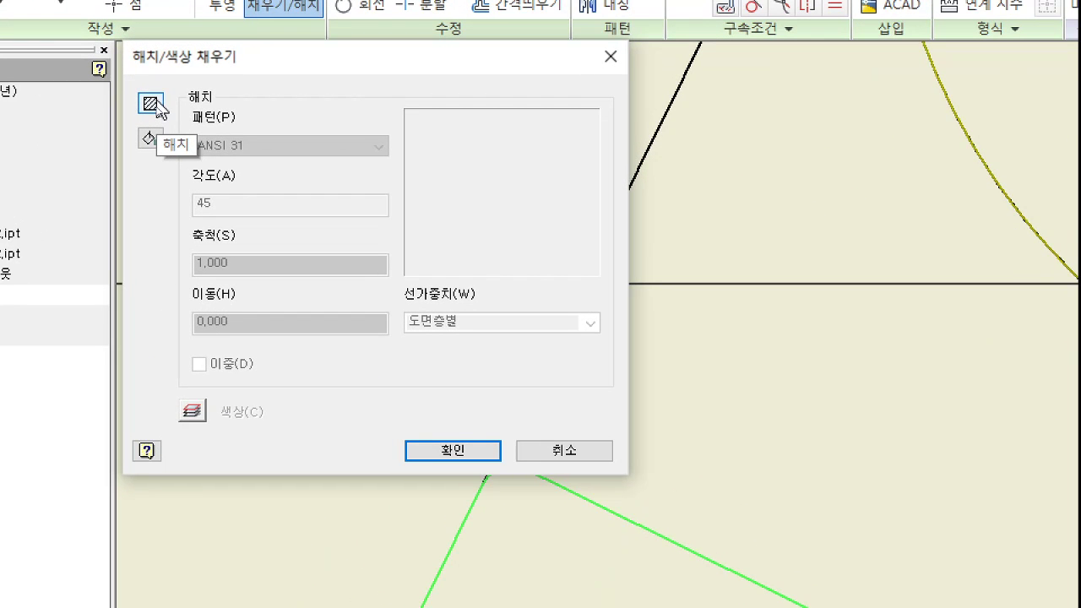
click(152, 105)
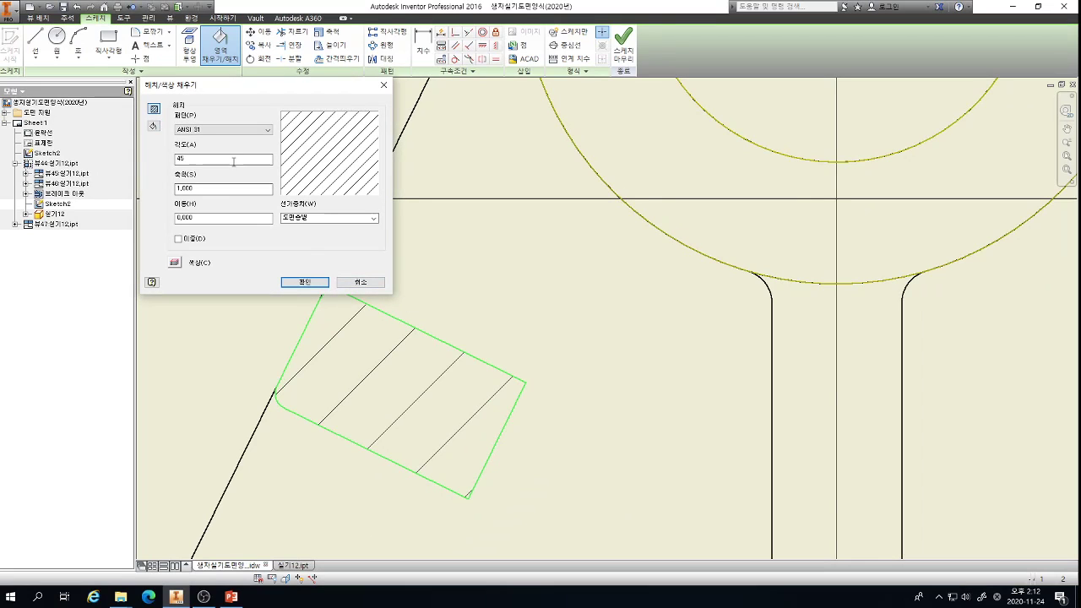
drag(216, 188, 134, 195)
text(0,5)
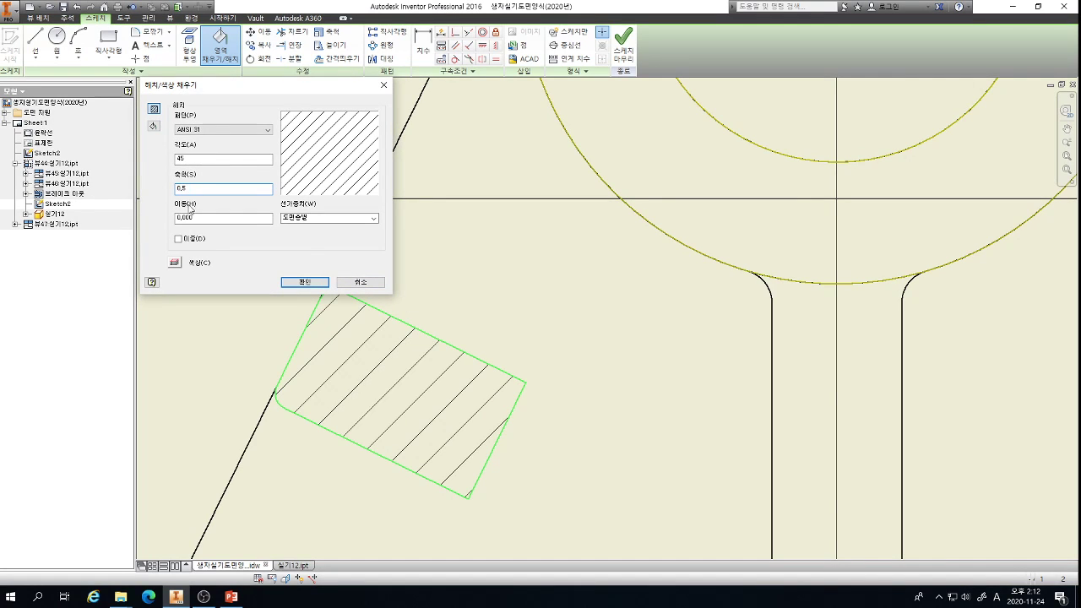
double_click(187, 191)
text(0,7)
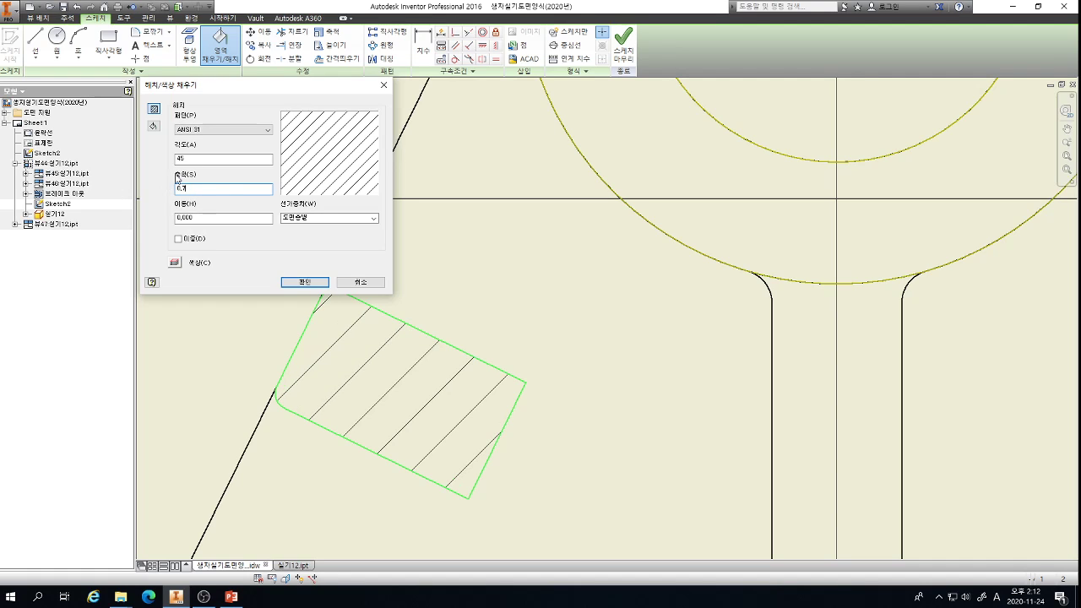
click(292, 283)
scroll(410, 330, down, 3)
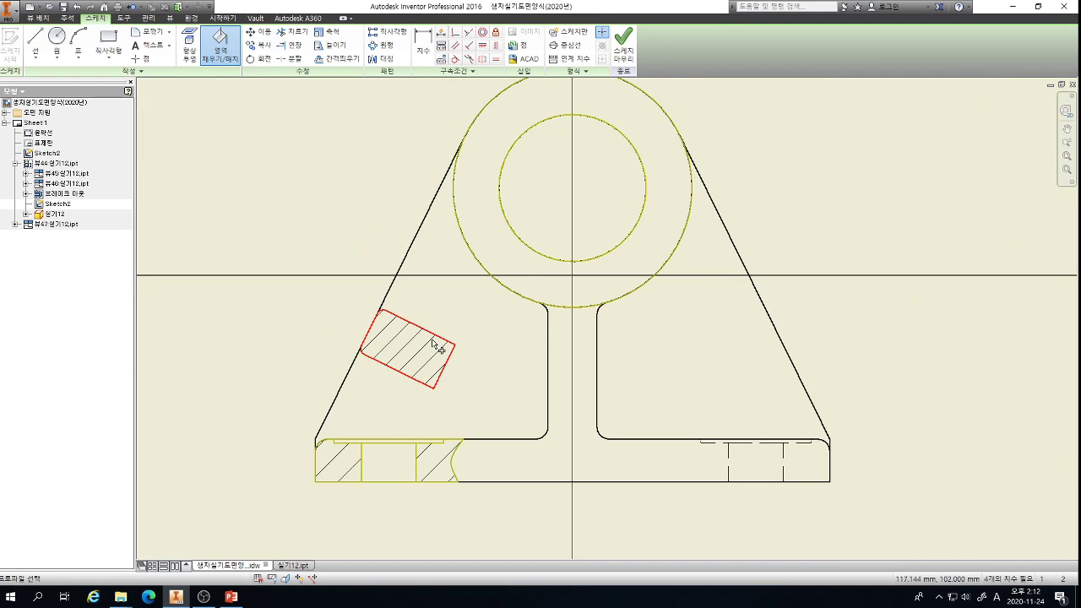
scroll(441, 348, up, 2)
scroll(441, 353, up, 3)
scroll(440, 355, down, 2)
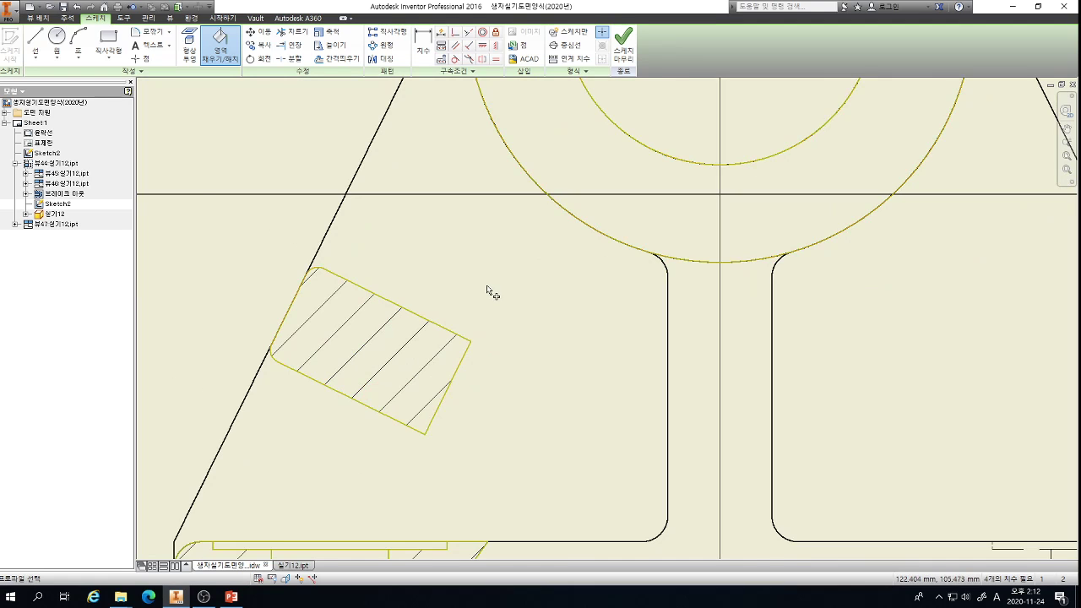
key(Escape)
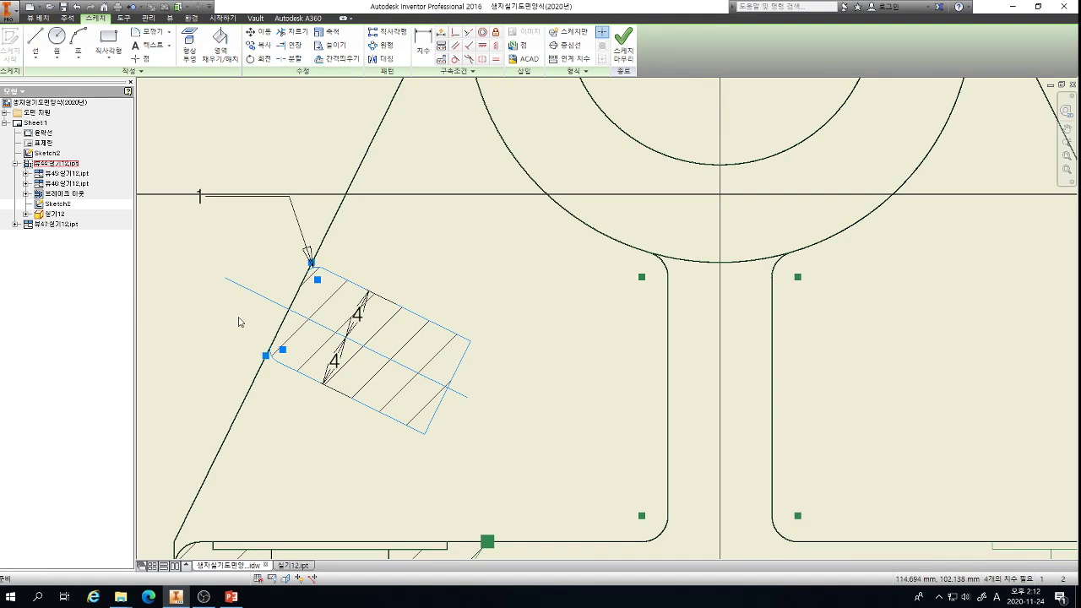
- Make the end line of the rib section profile farthest from the sloped edge sketch-only
scroll(447, 372, up, 4)
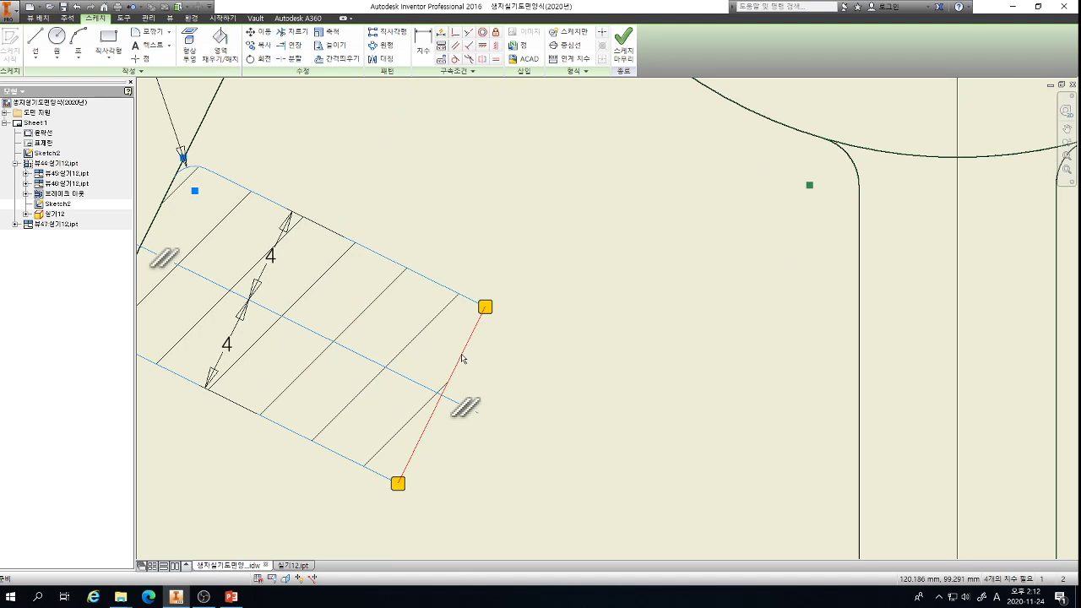
click(565, 34)
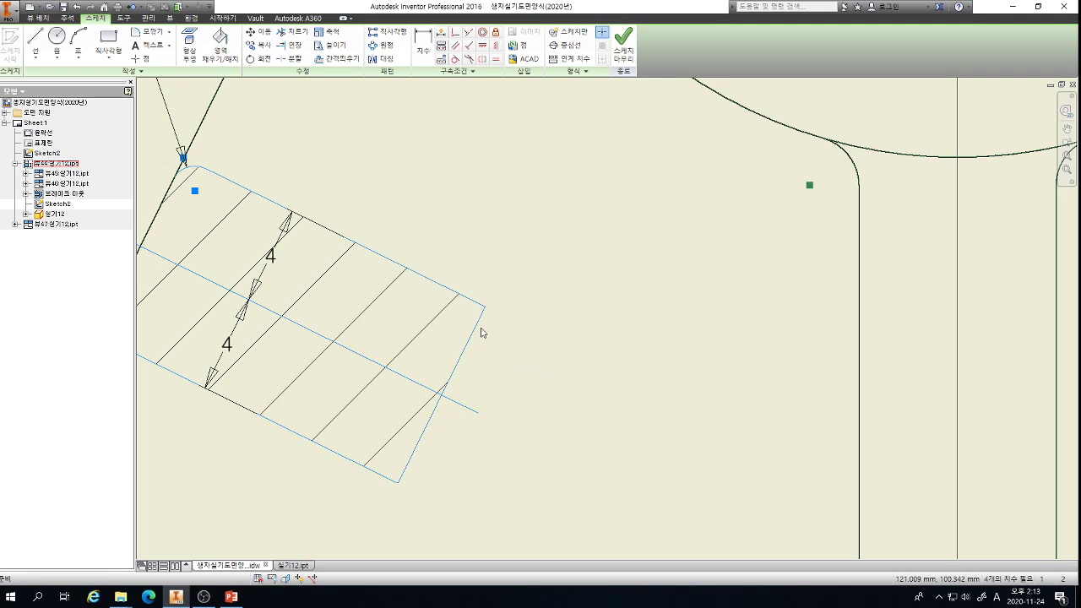
scroll(479, 331, down, 2)
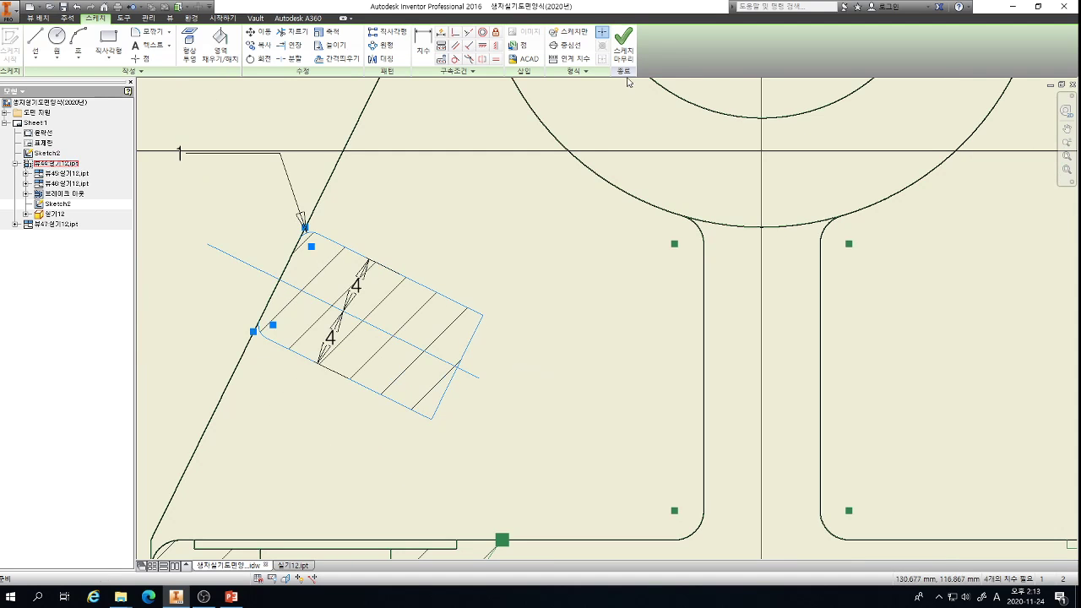
- Assign the line through the middle of the rib section to the 중심선(ISO) layer and finish the sketch
scroll(258, 269, up, 2)
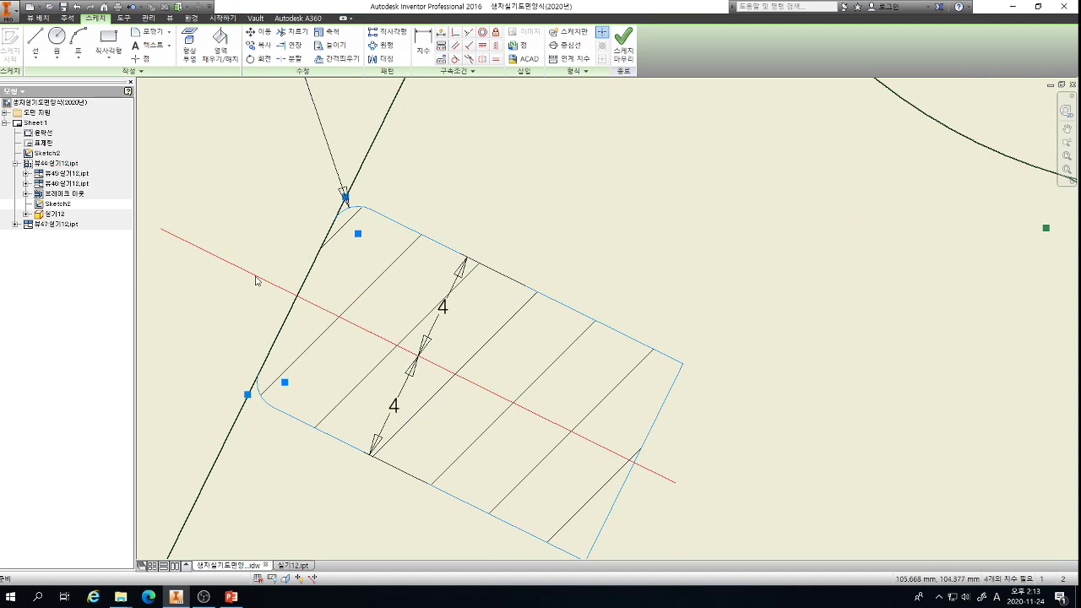
key(F8)
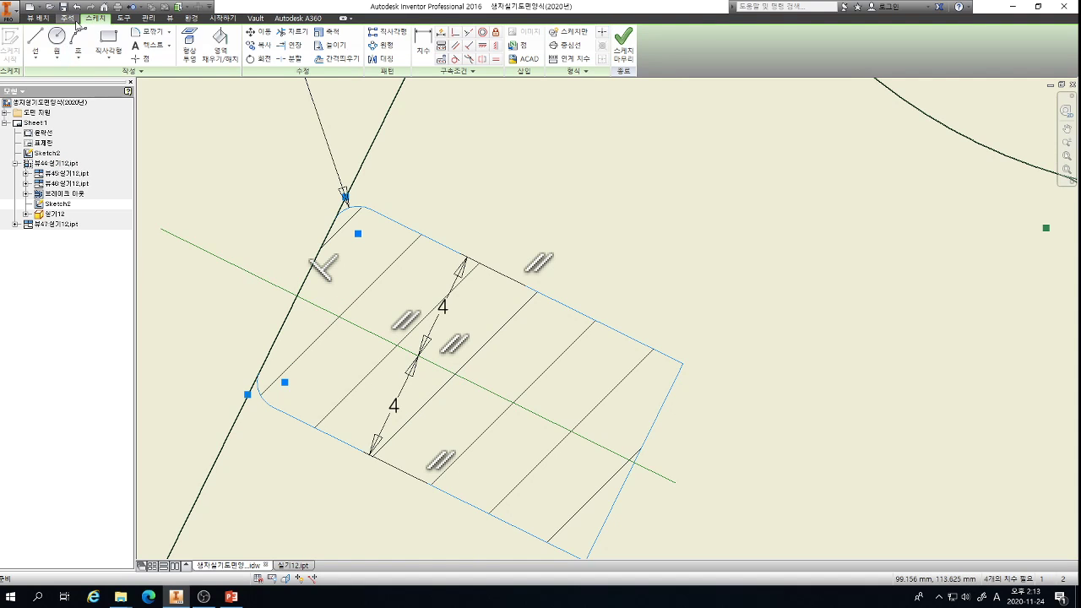
scroll(606, 46, up, 1)
click(654, 34)
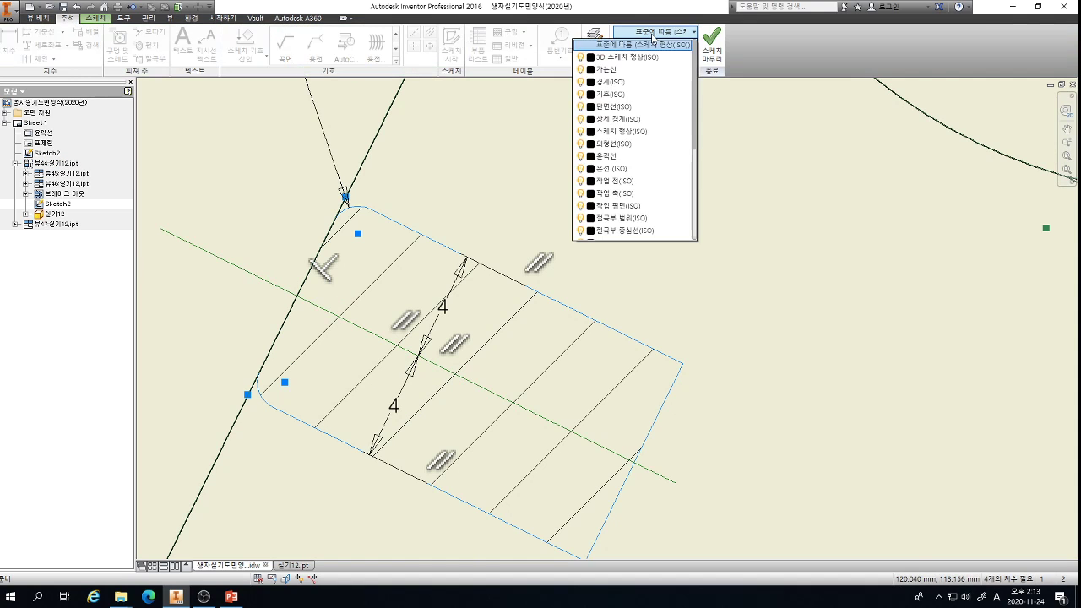
scroll(633, 182, down, 3)
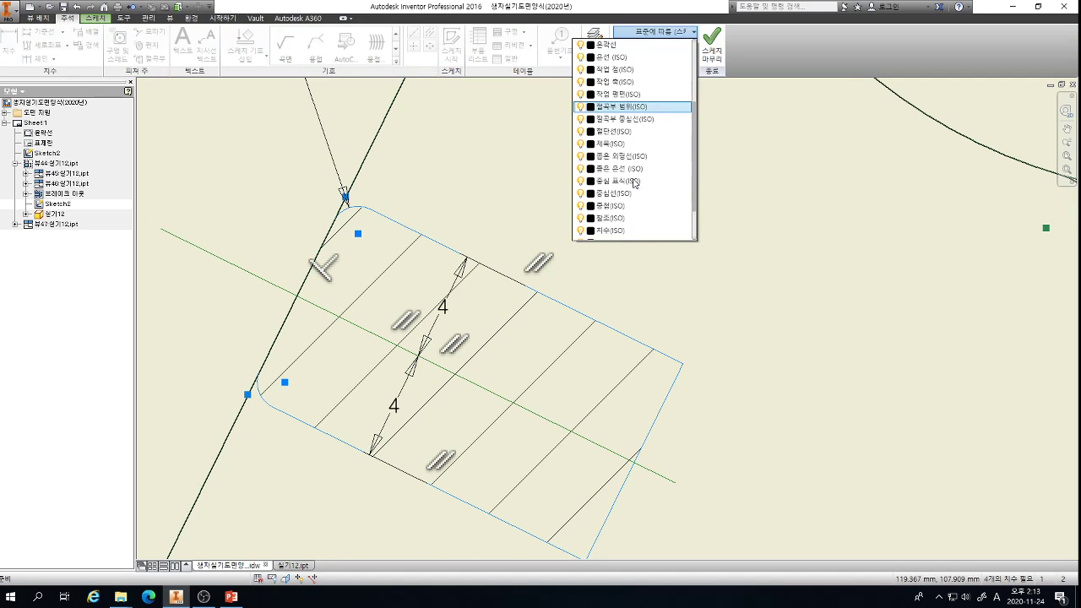
click(633, 194)
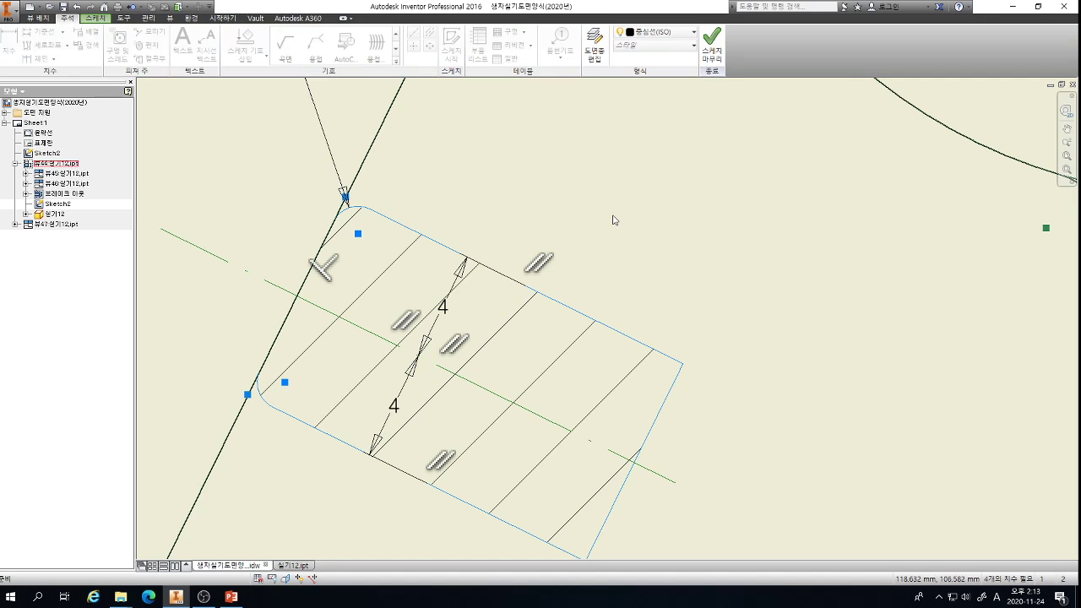
click(712, 38)
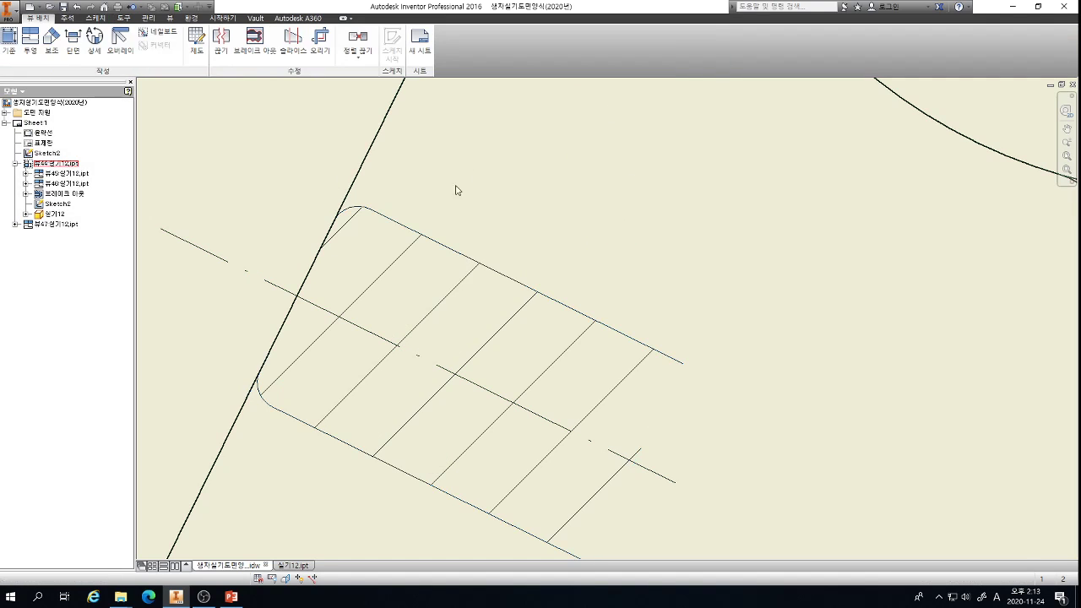
- Examine the hatched rib section's open end, outline and centreline within the front view
scroll(416, 235, down, 3)
scroll(571, 311, up, 3)
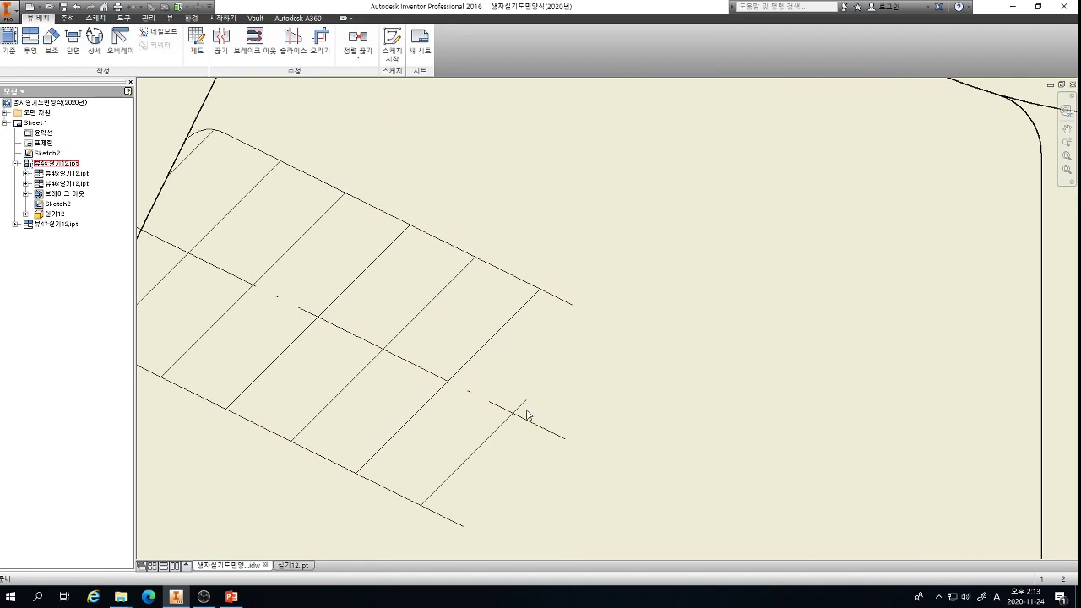
scroll(552, 346, down, 3)
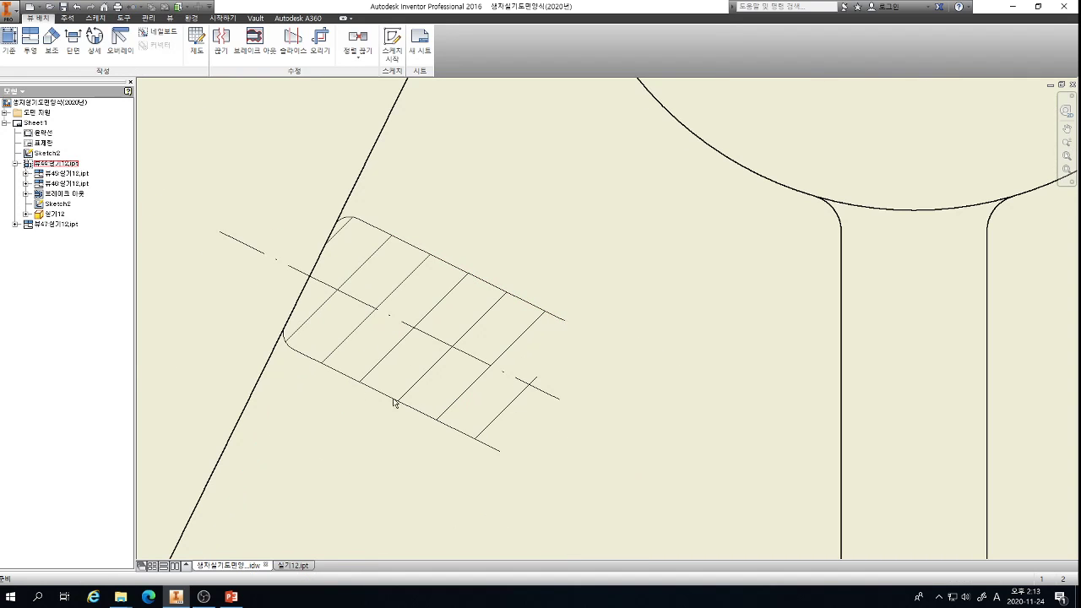
scroll(307, 359, down, 3)
scroll(321, 348, up, 3)
scroll(308, 357, down, 3)
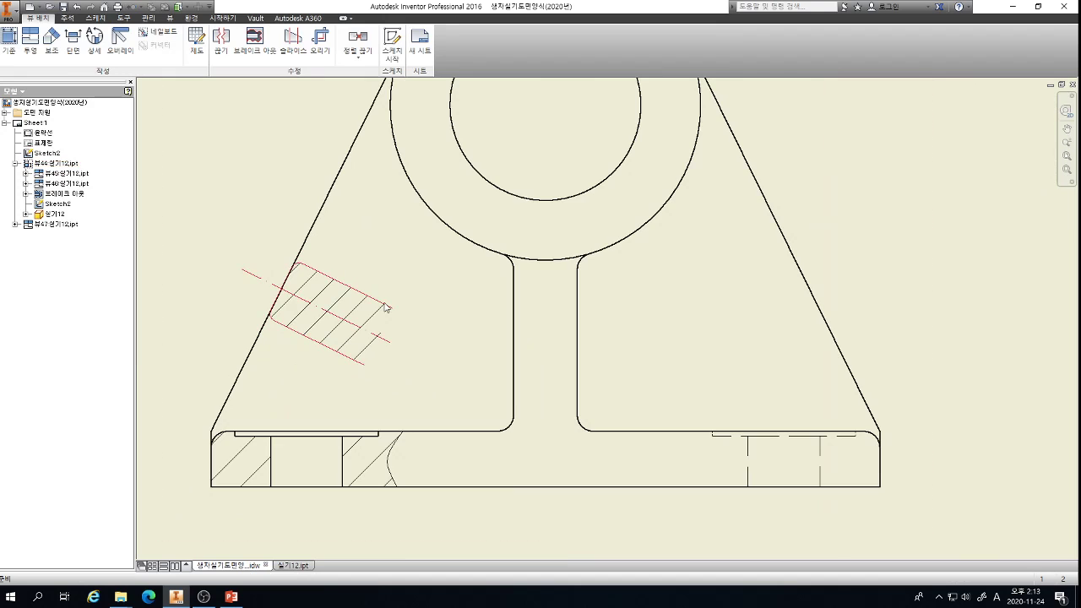
scroll(291, 350, down, 3)
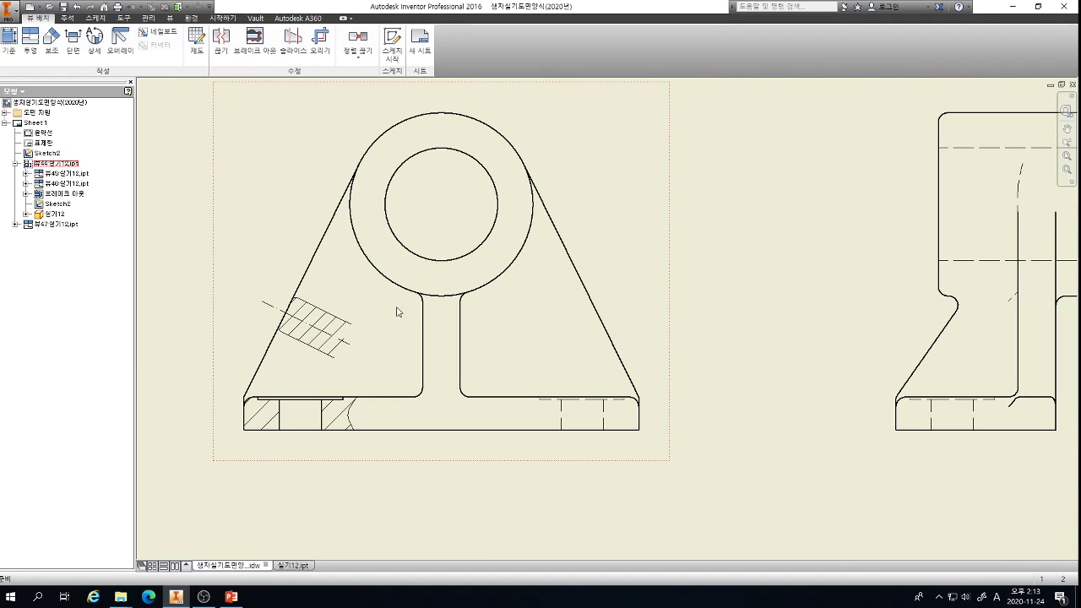
middle_drag(386, 320, 365, 328)
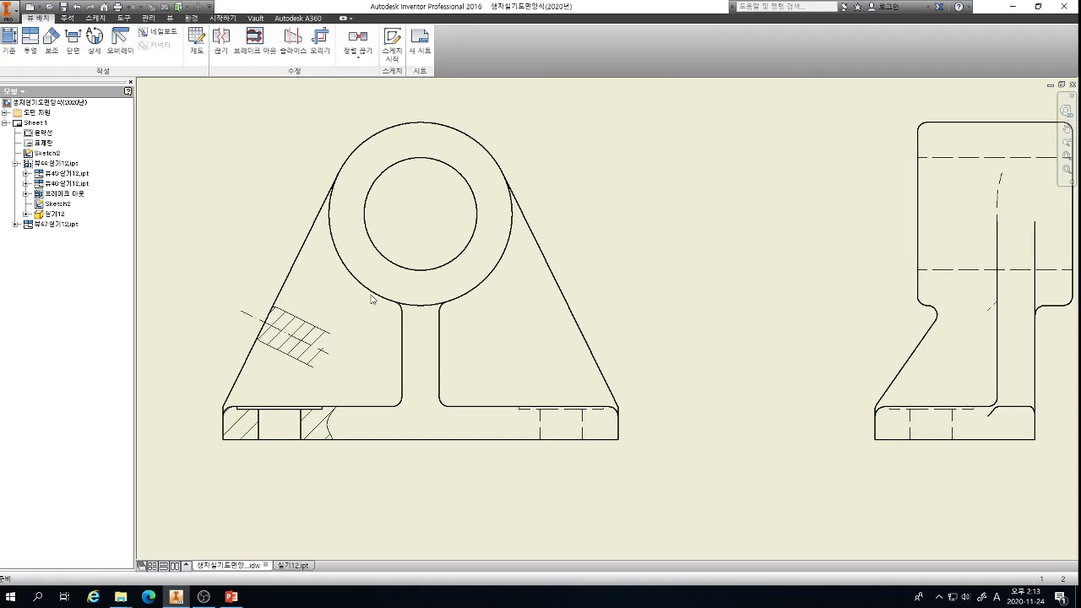
- Add a centre mark to the large outer circle in the front view and extend its vertical line below the base
click(62, 20)
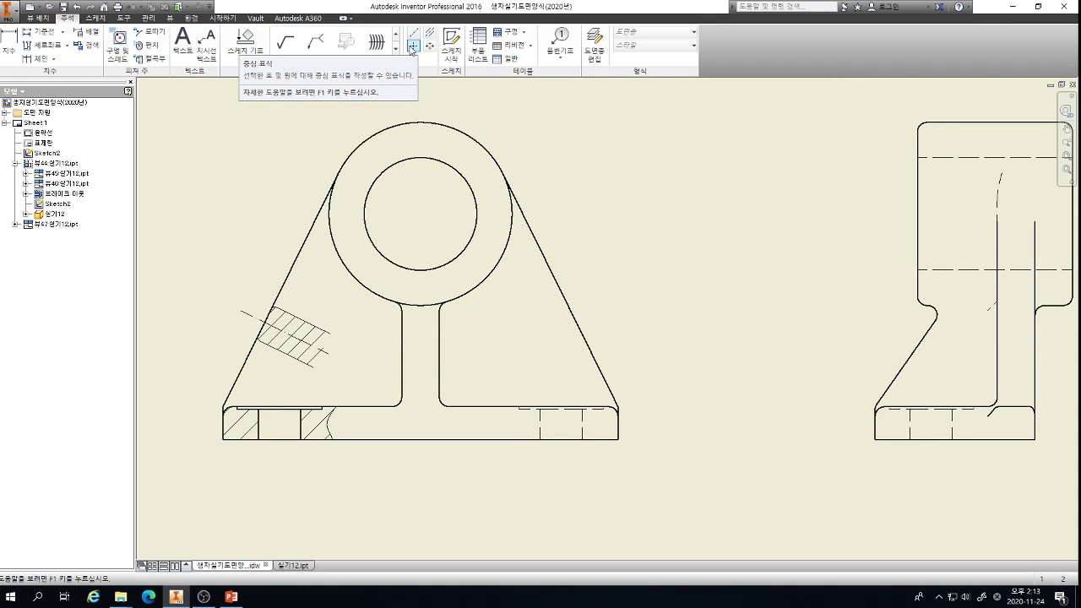
click(413, 46)
click(434, 124)
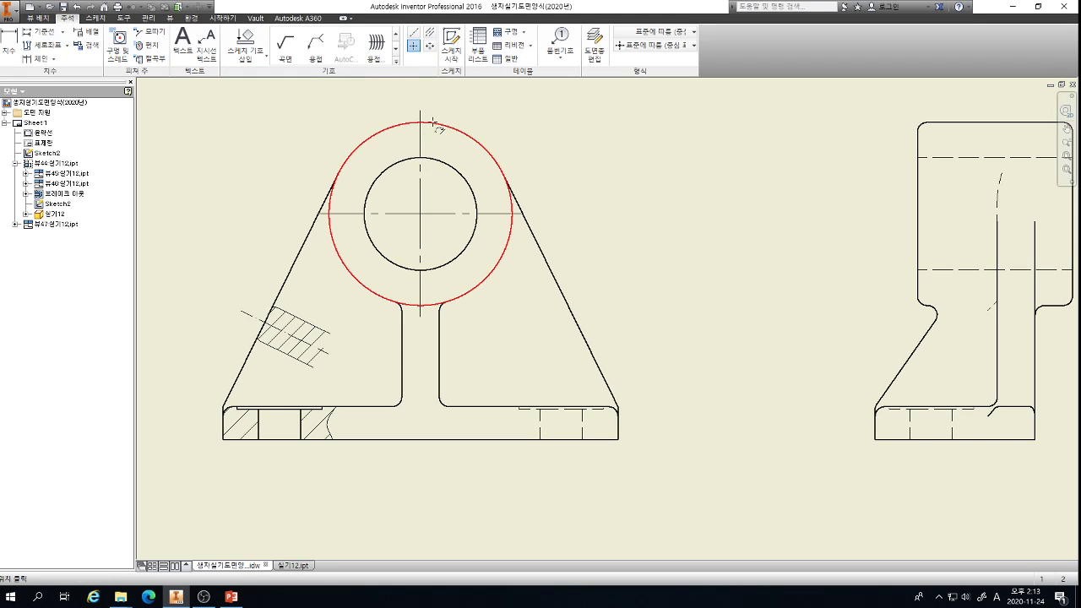
click(423, 296)
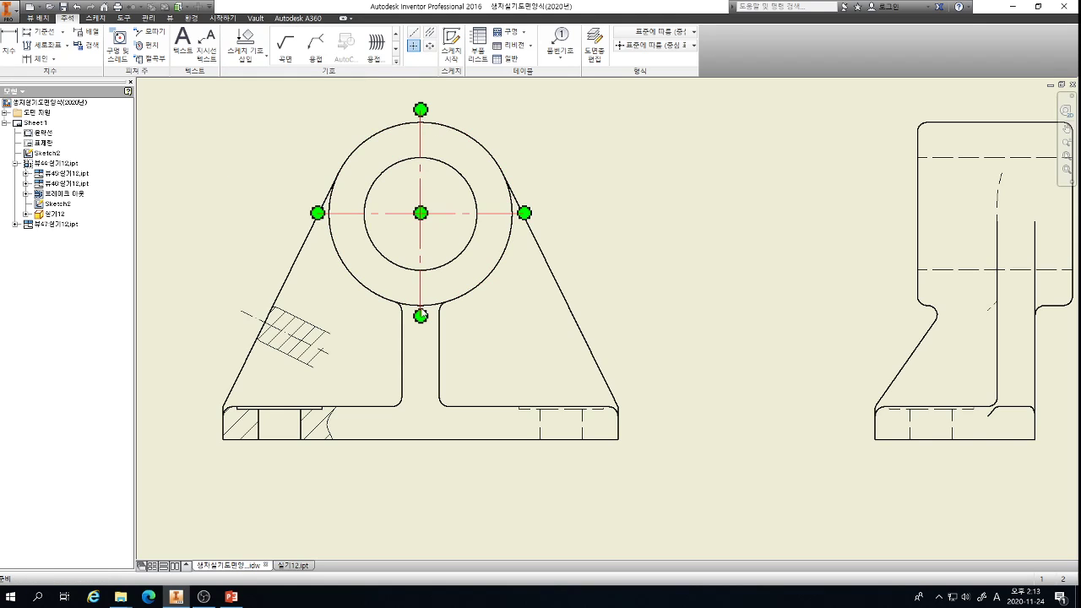
drag(421, 316, 420, 464)
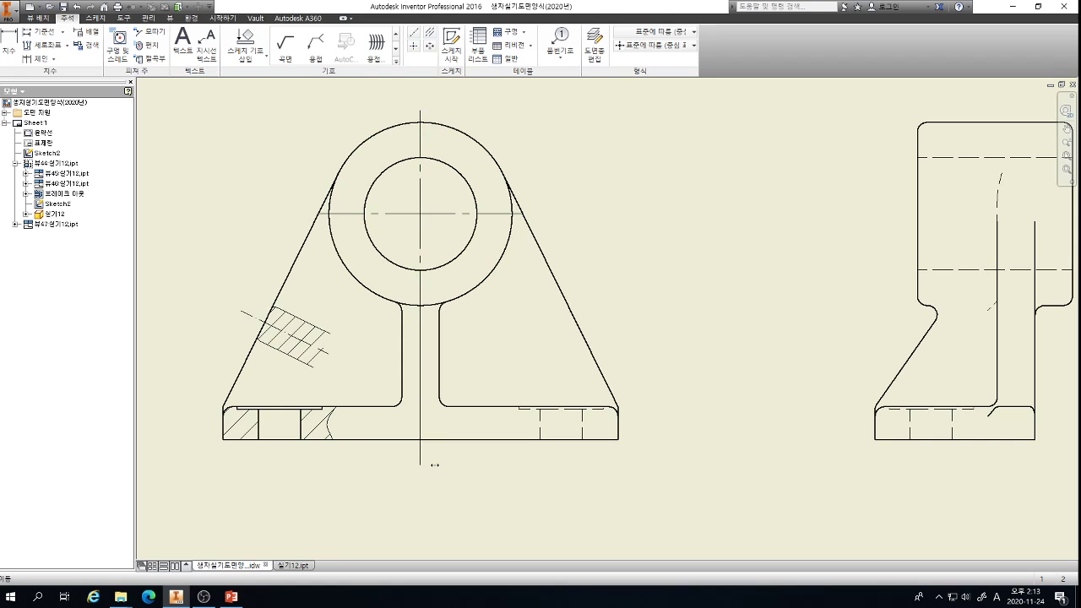
- Add bisector centrelines between the side edges of both base holes in the front view
click(430, 32)
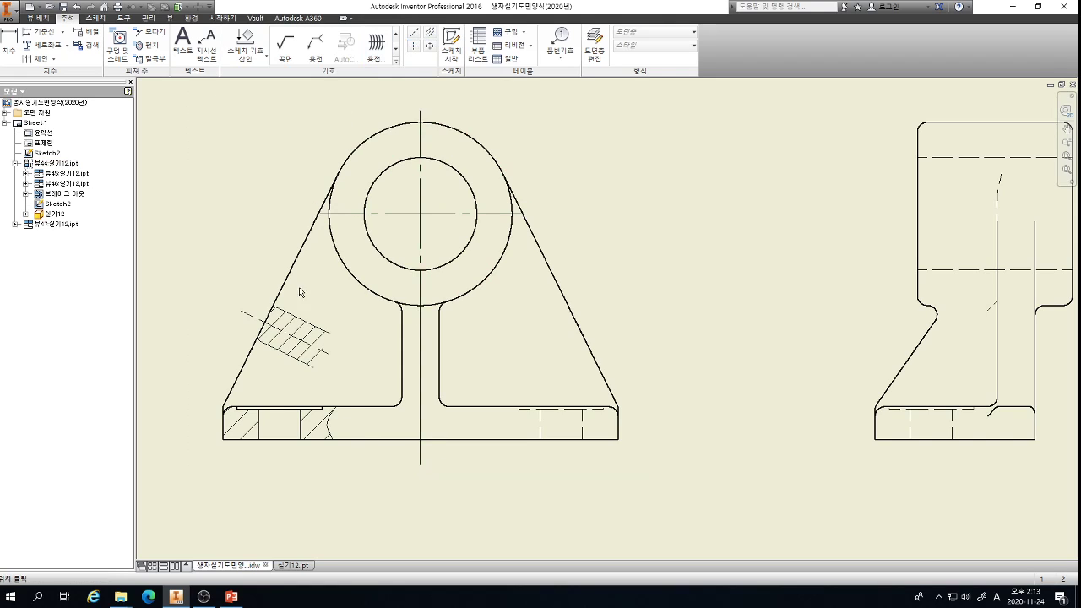
click(258, 431)
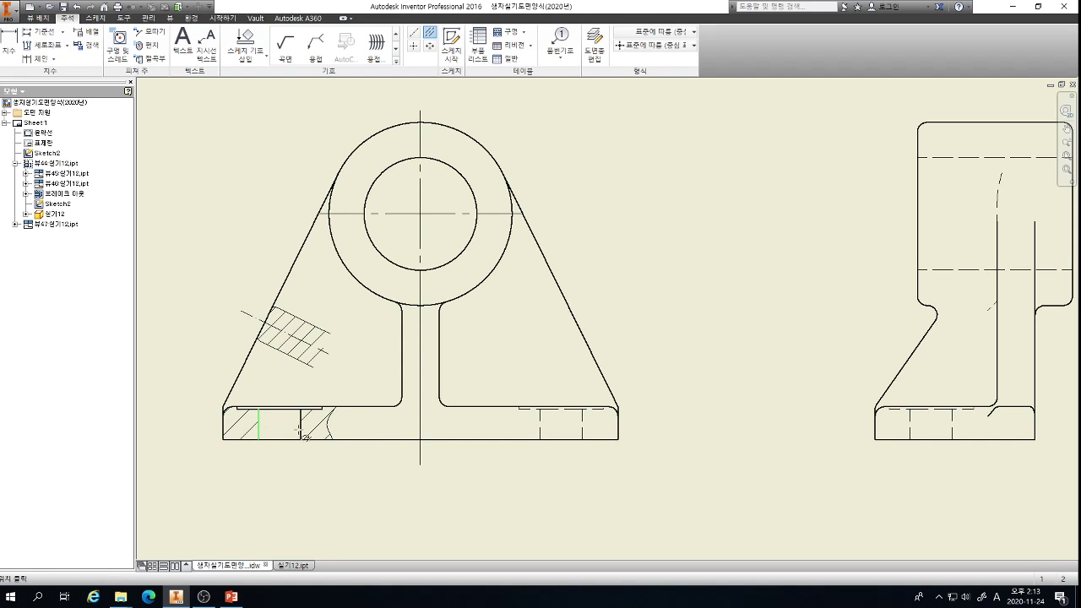
click(301, 432)
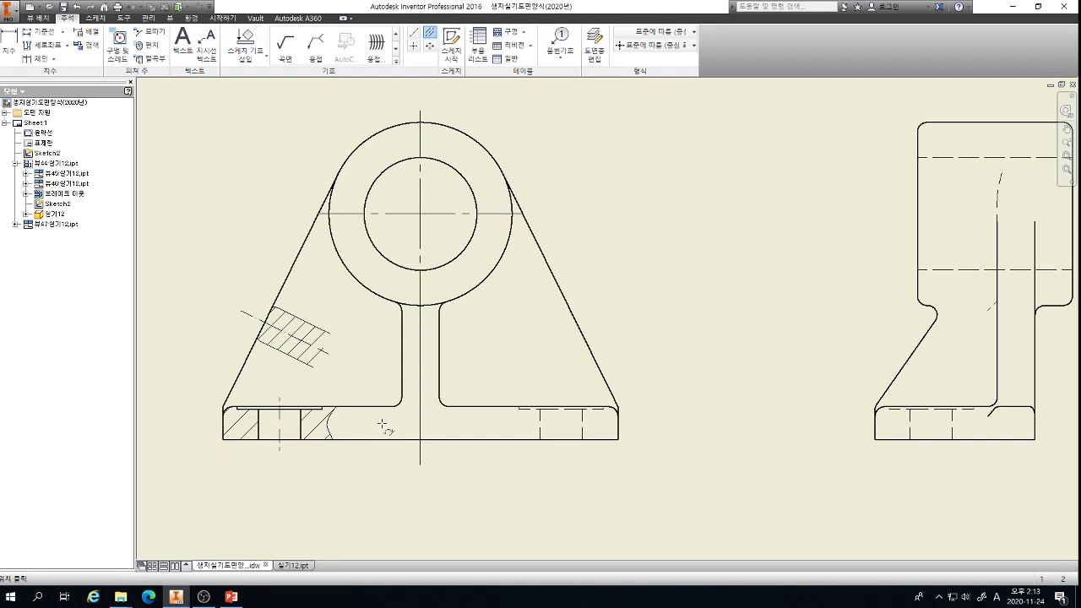
click(581, 424)
key(Escape)
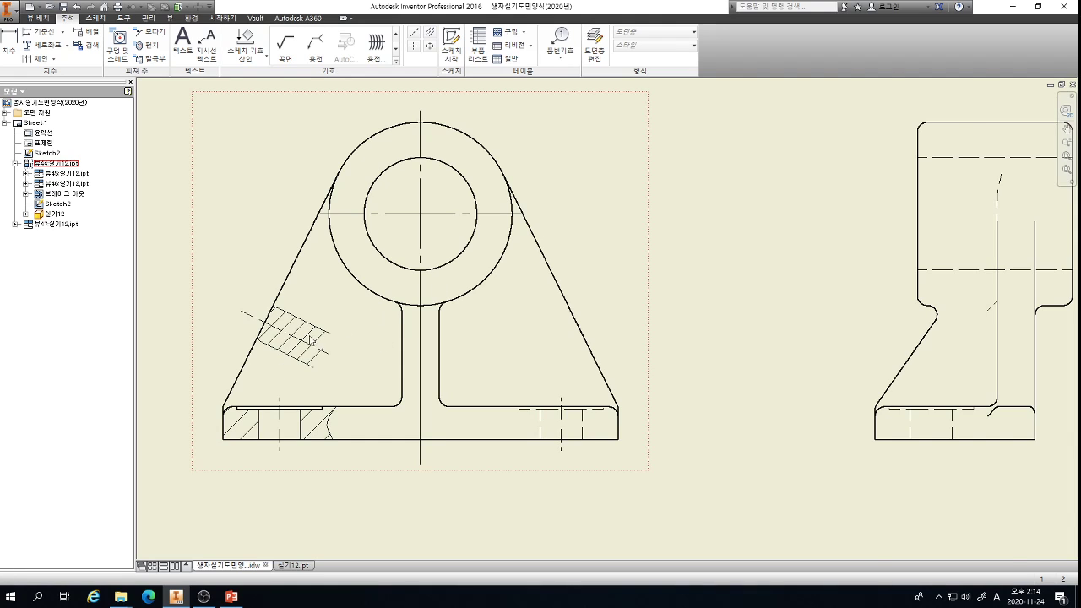
- Extend both ends of the large circle's horizontal centreline outward past the sloped edges
scroll(302, 341, down, 2)
scroll(317, 256, up, 4)
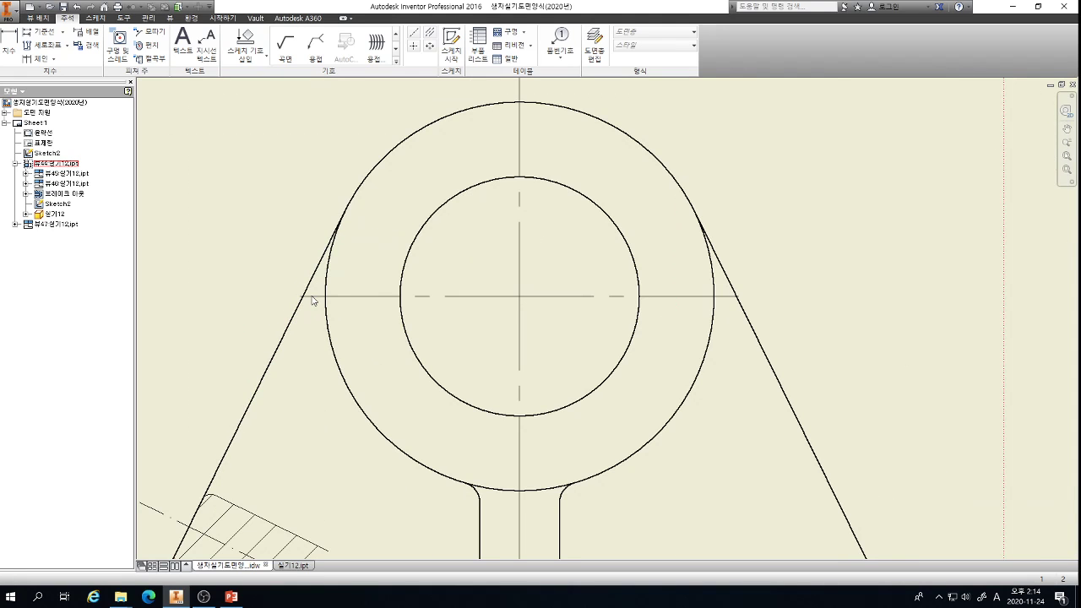
drag(301, 295, 251, 296)
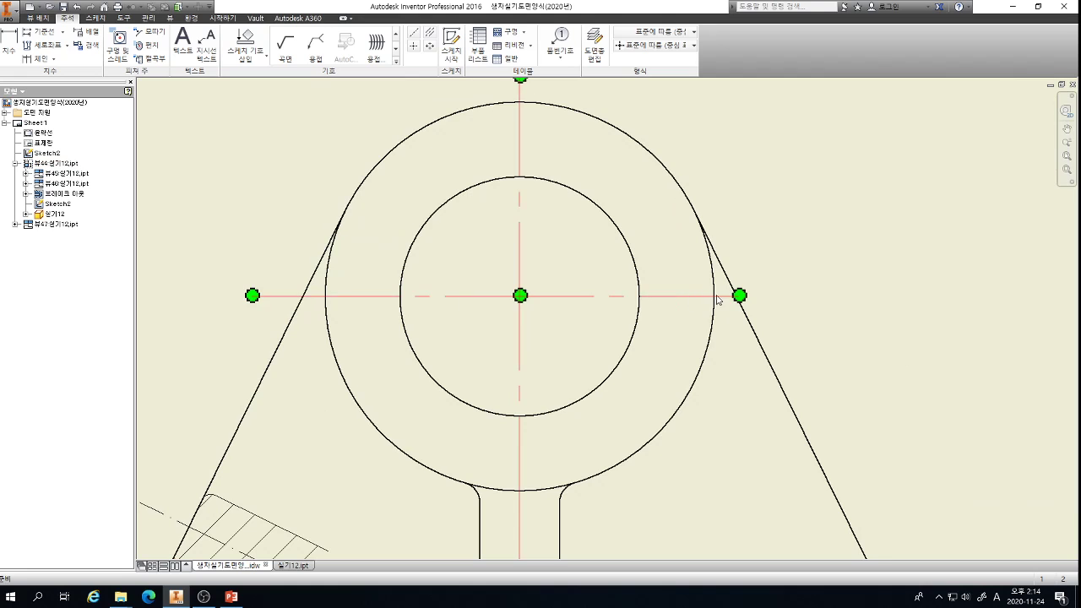
drag(739, 296, 797, 295)
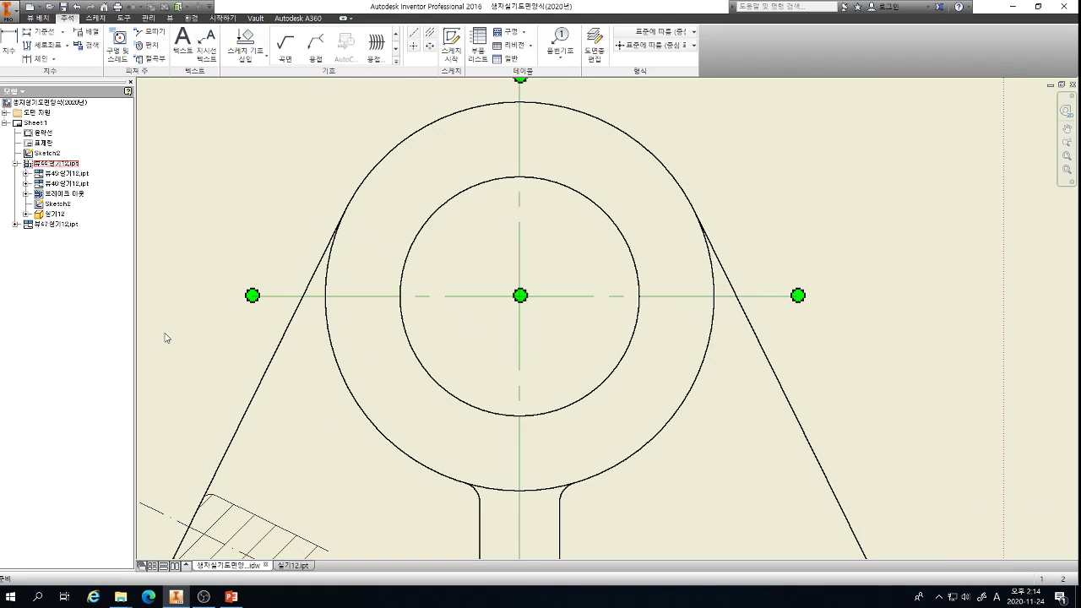
- Start a sketch on the side view and draw a wavy control vertex spline from the notch fillet up across the boss
scroll(153, 325, down, 2)
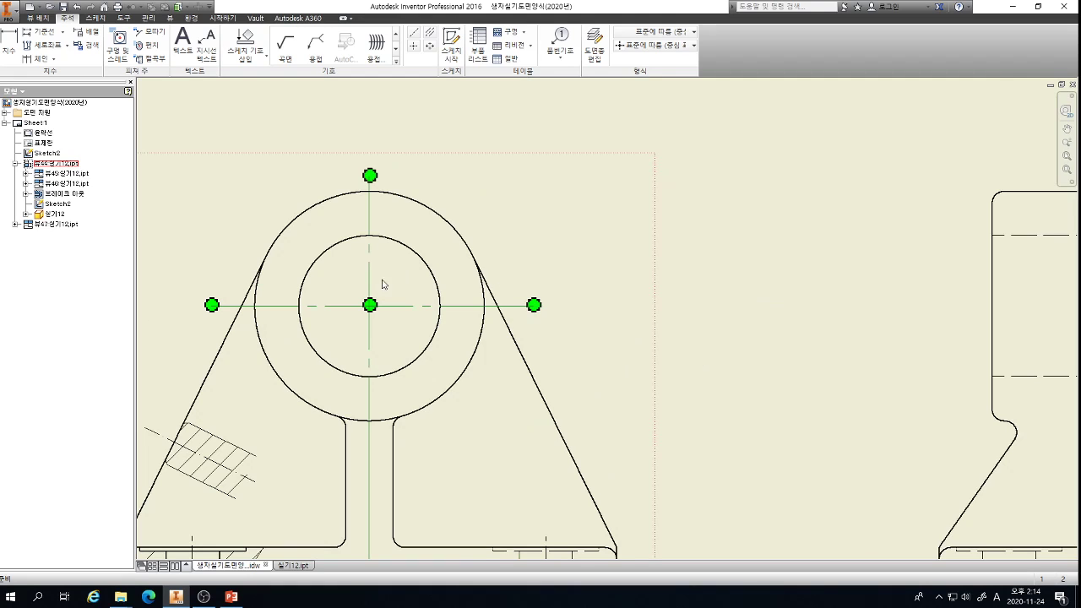
scroll(497, 282, down, 2)
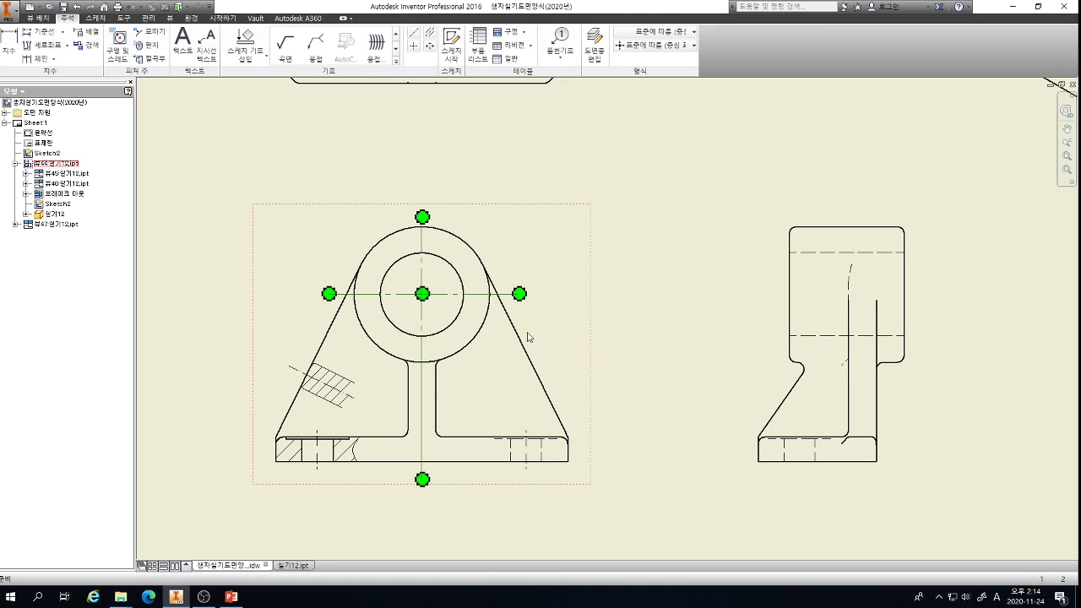
scroll(991, 313, up, 2)
scroll(584, 258, down, 3)
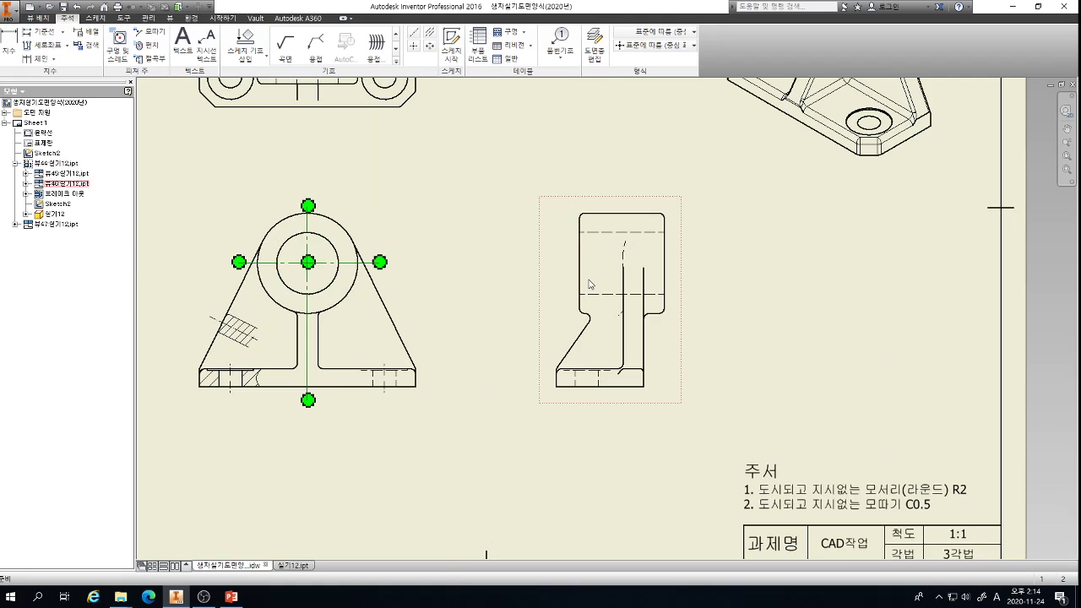
scroll(590, 285, up, 3)
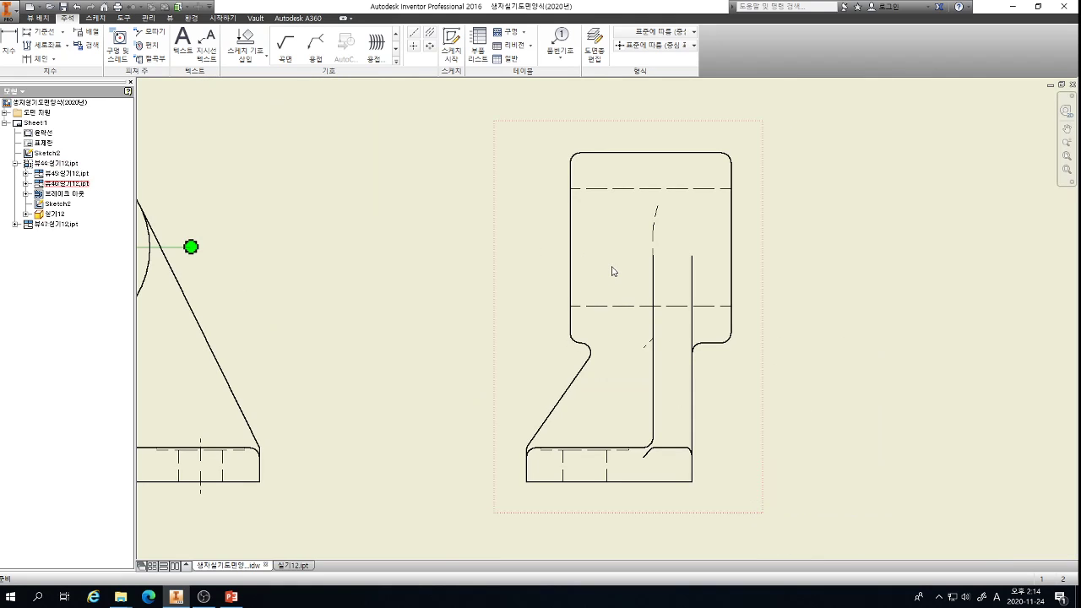
click(613, 272)
key(s)
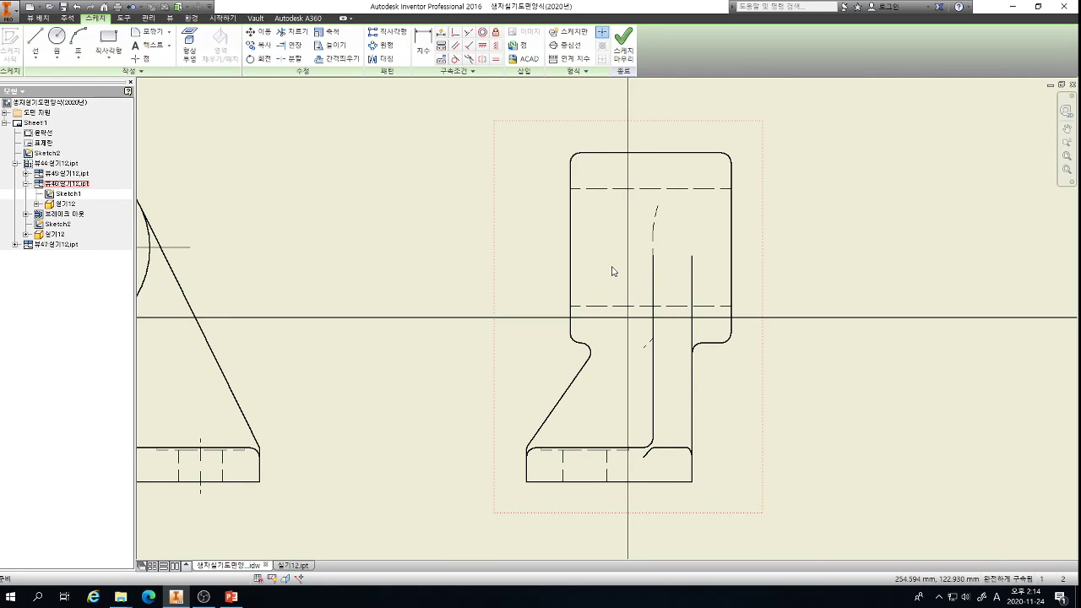
click(36, 56)
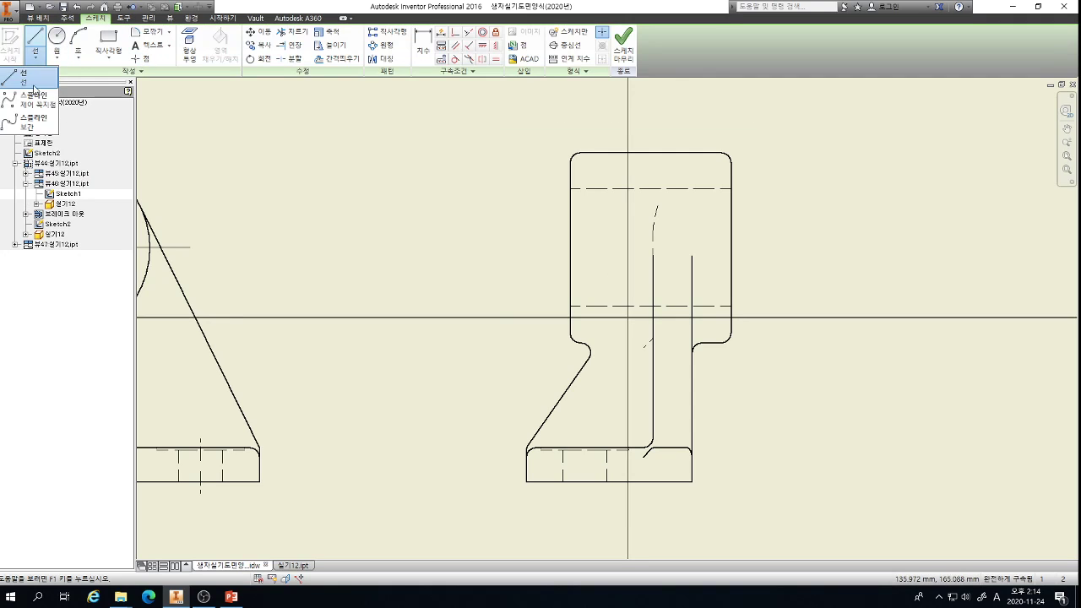
click(36, 90)
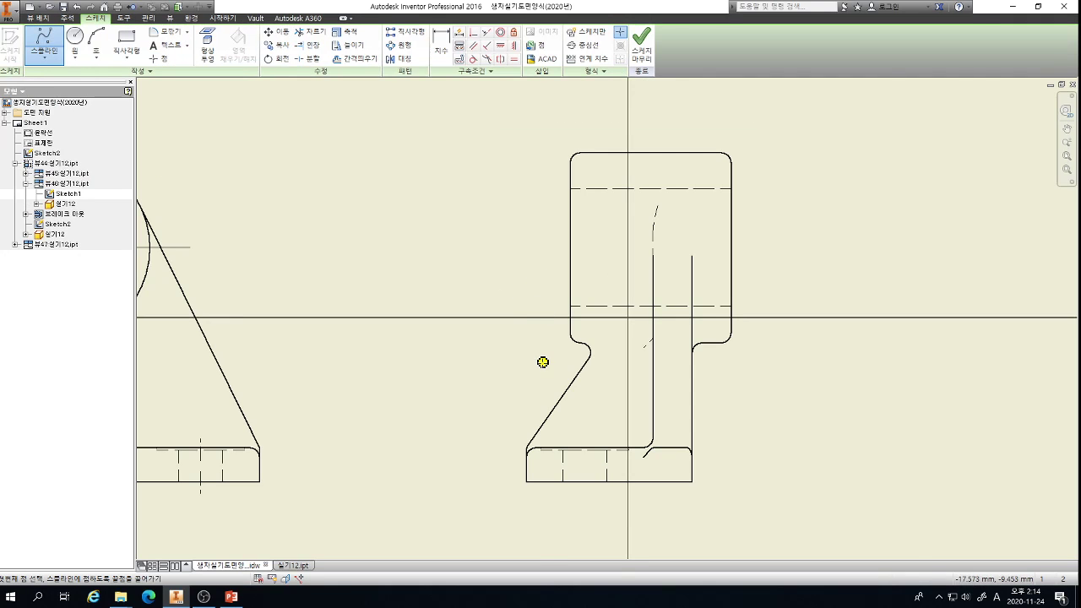
scroll(544, 361, up, 5)
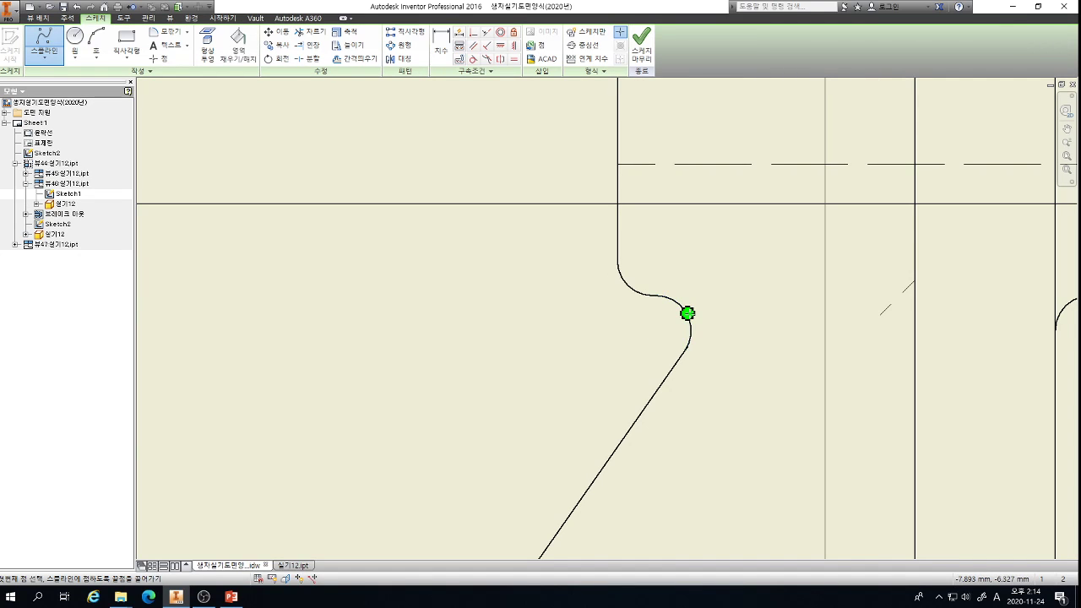
click(688, 313)
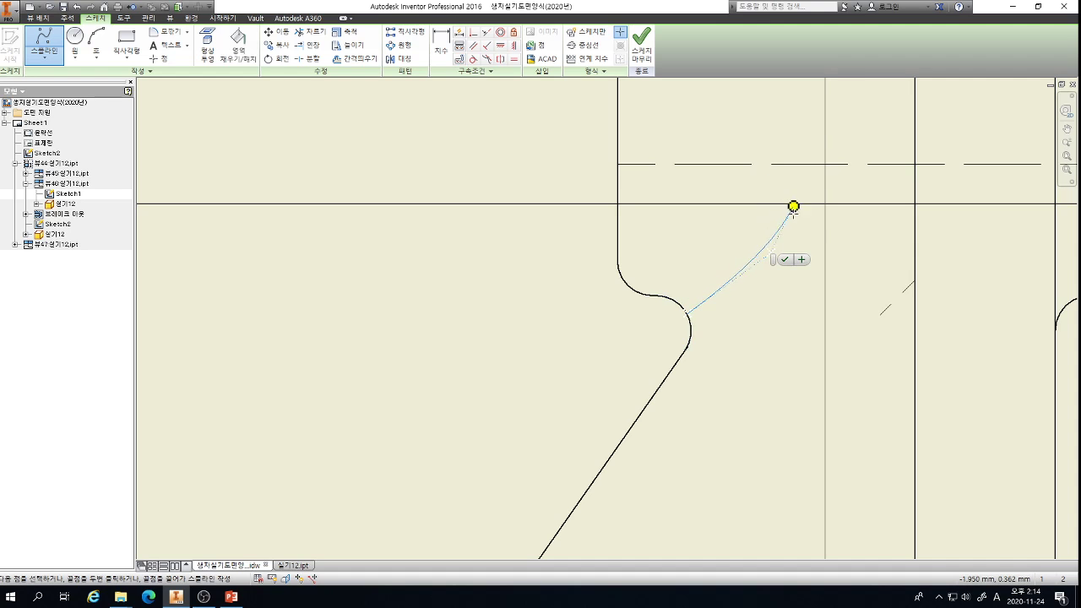
scroll(714, 247, up, 3)
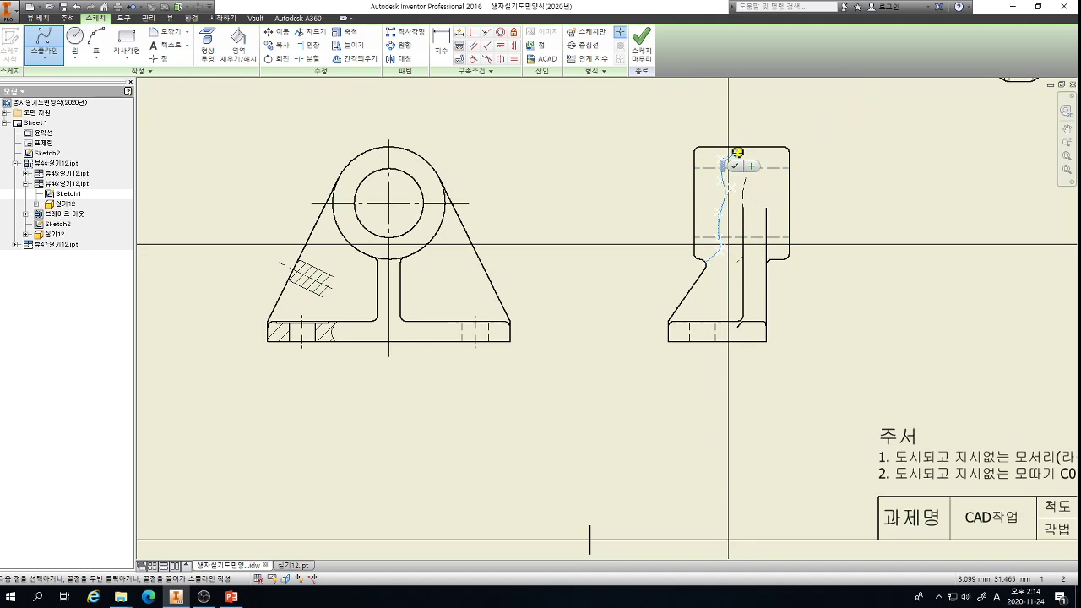
click(722, 158)
- Loop the spline around outside the boss, close it at its start point on the notch fillet, and finish the sketch
click(655, 116)
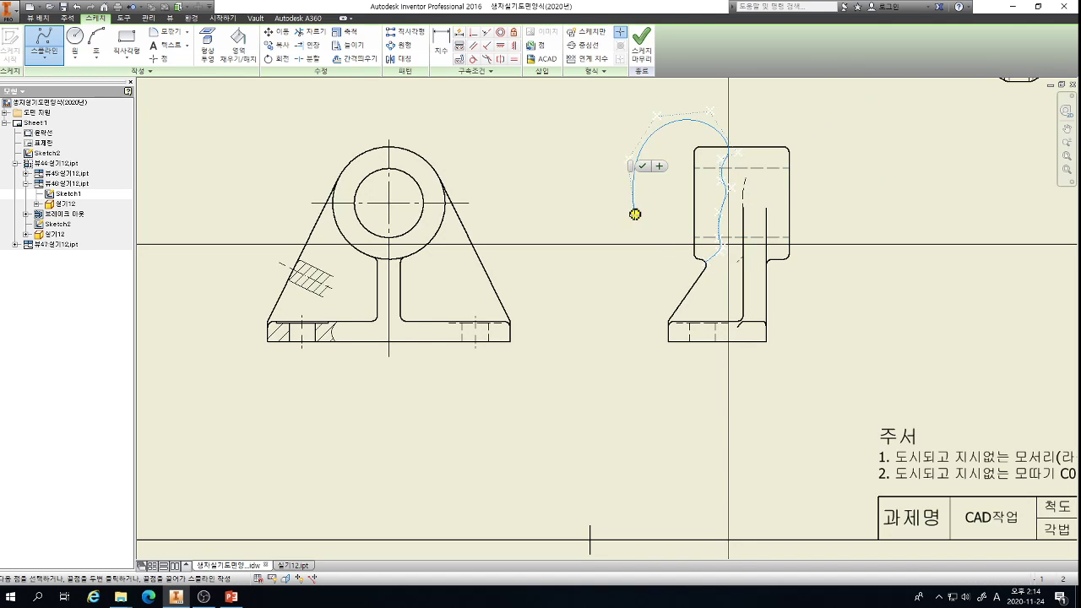
scroll(690, 274, down, 5)
scroll(691, 273, down, 3)
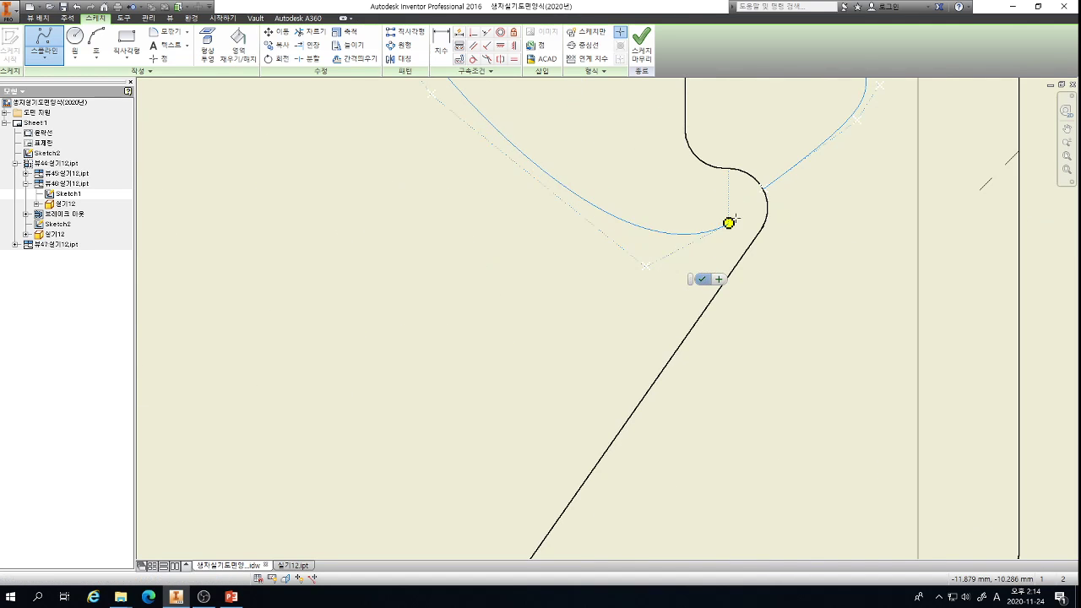
double_click(763, 185)
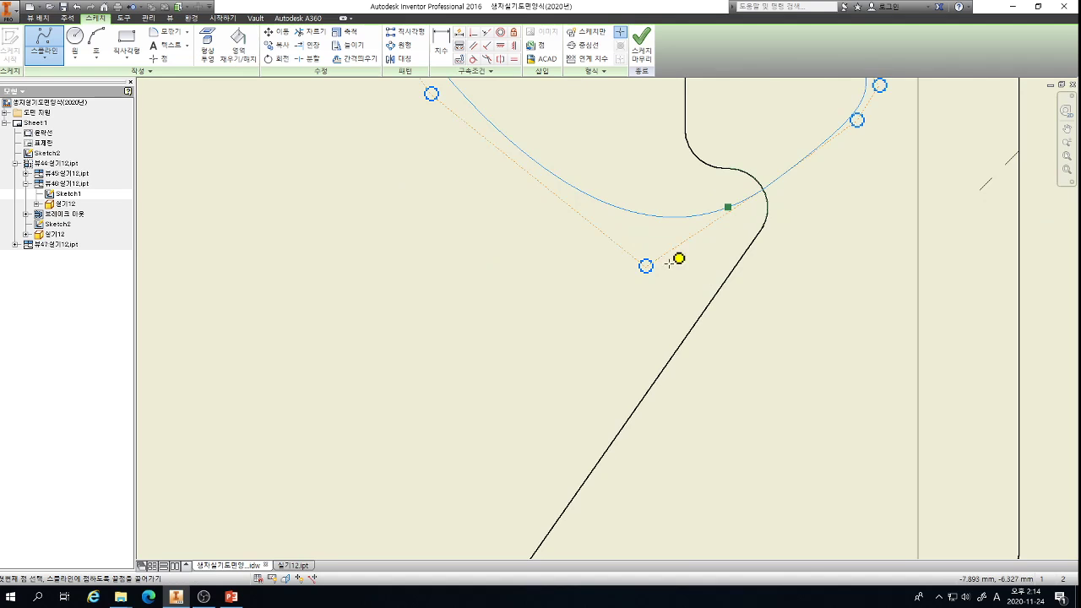
click(642, 42)
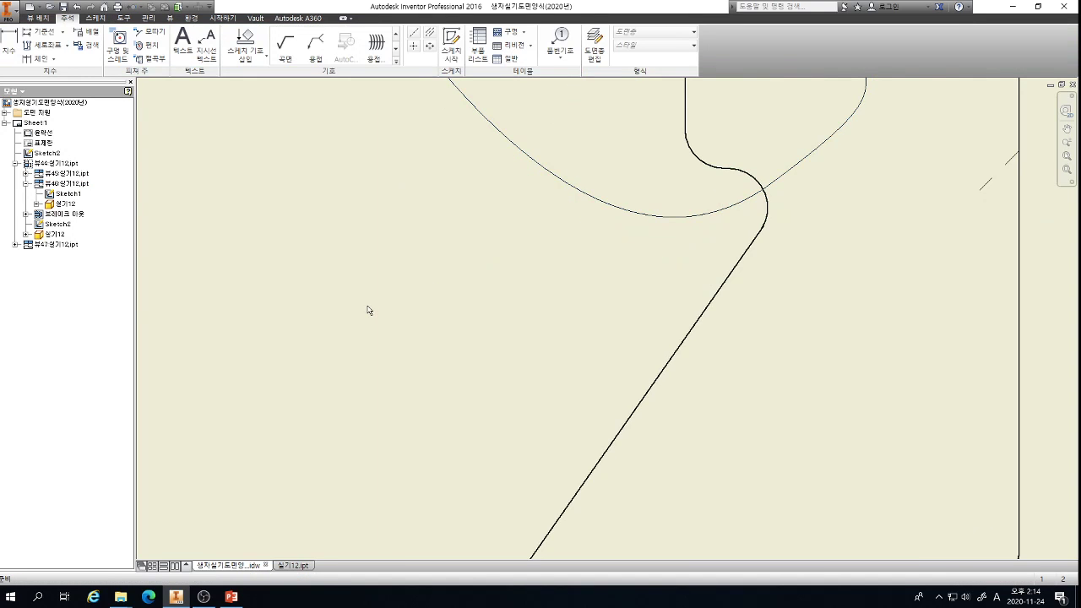
- Create a break out in the side view from the closed spline profile, taking its depth from the bore's upper hidden edge
scroll(369, 310, up, 5)
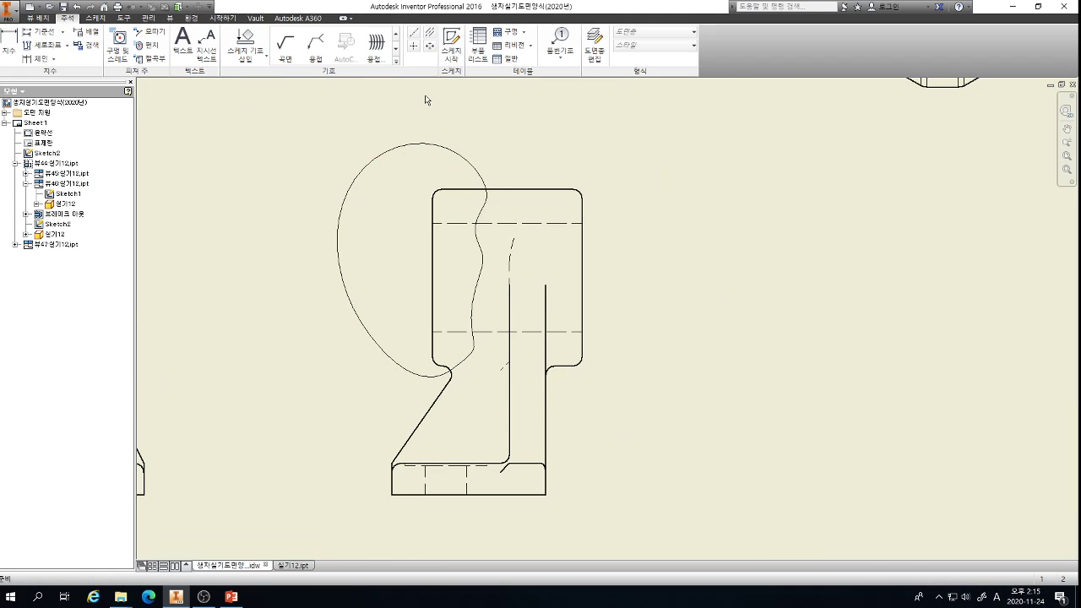
click(37, 18)
click(255, 42)
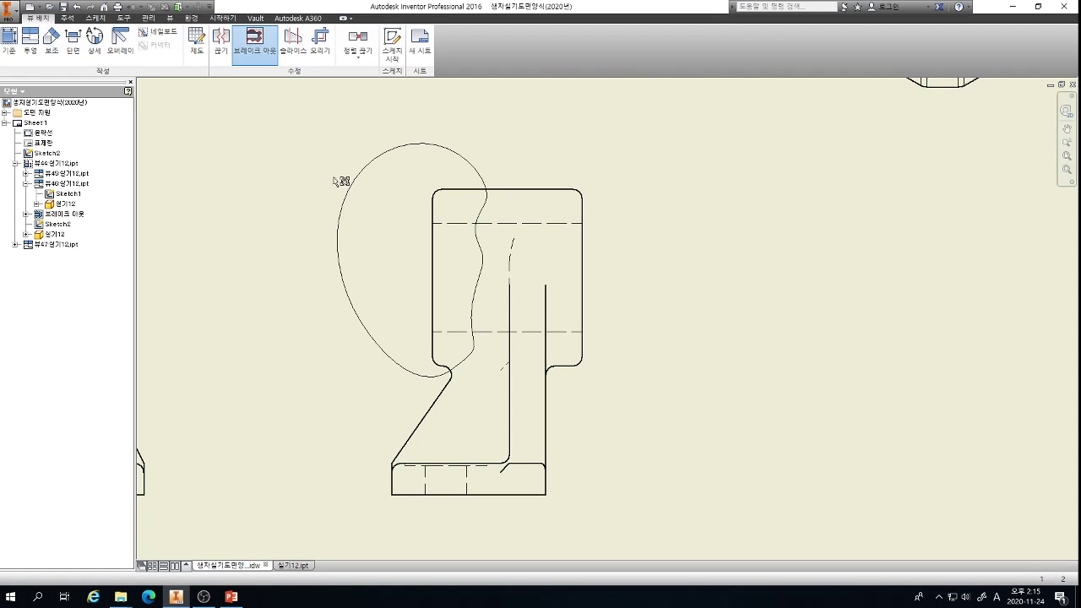
click(391, 241)
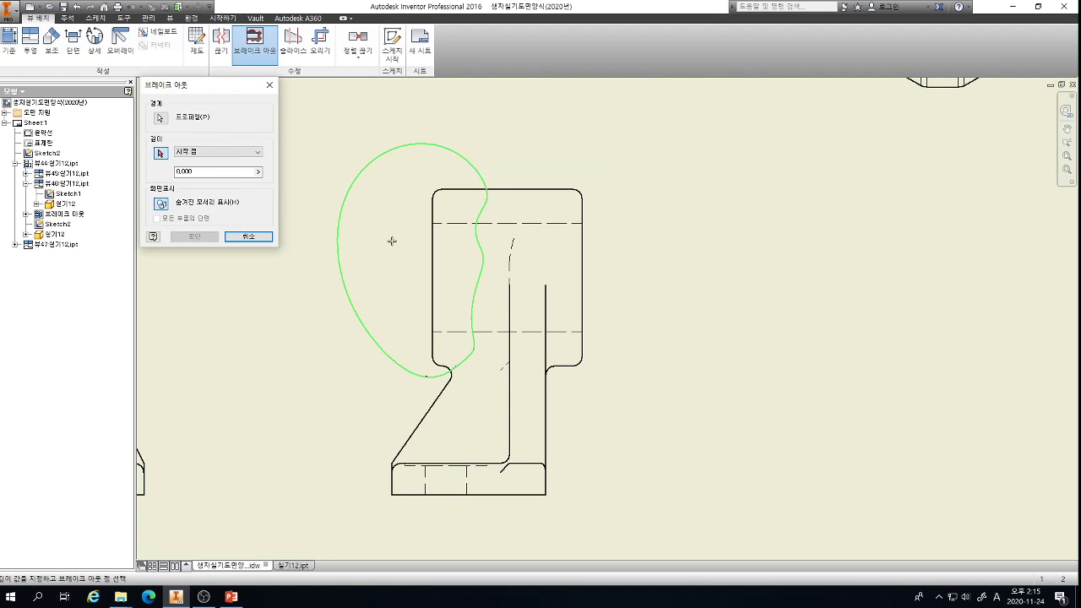
click(467, 223)
click(194, 236)
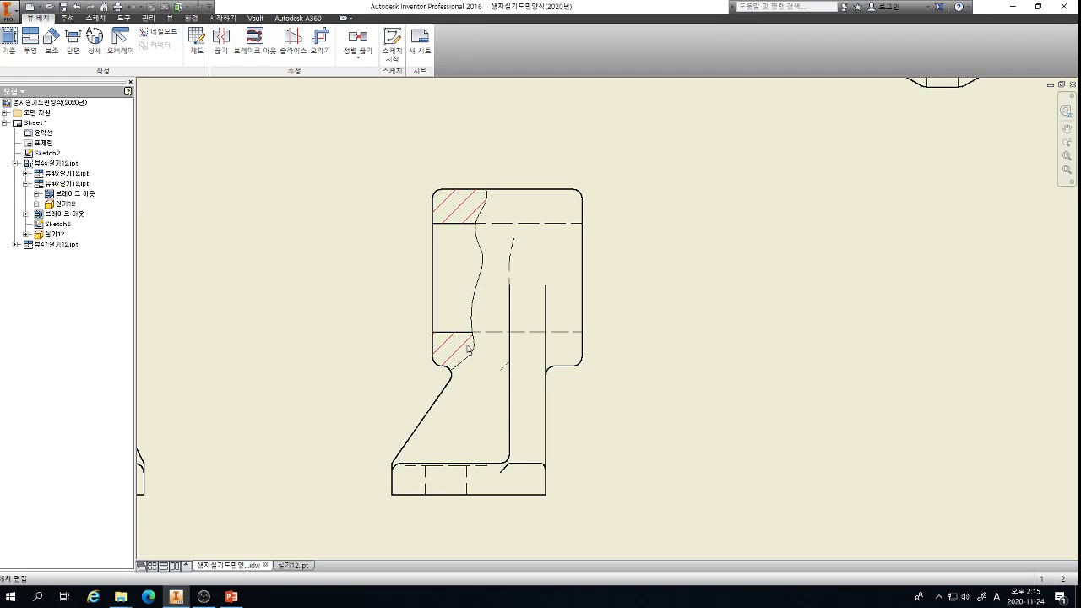
- Start a new sketch on the side view and project all of the view's geometry into it
scroll(500, 375, up, 8)
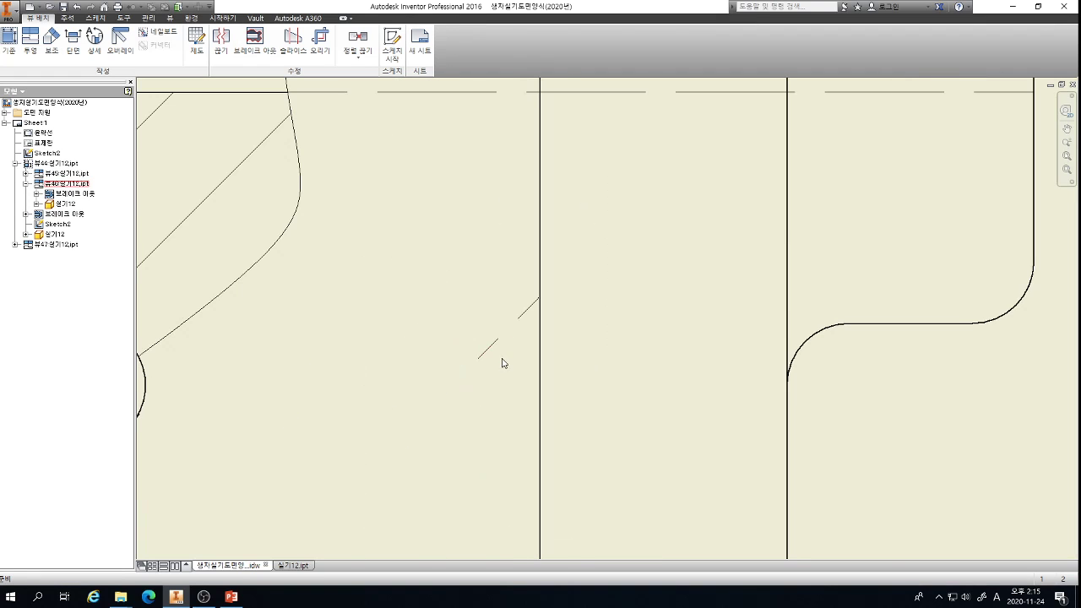
scroll(430, 349, down, 6)
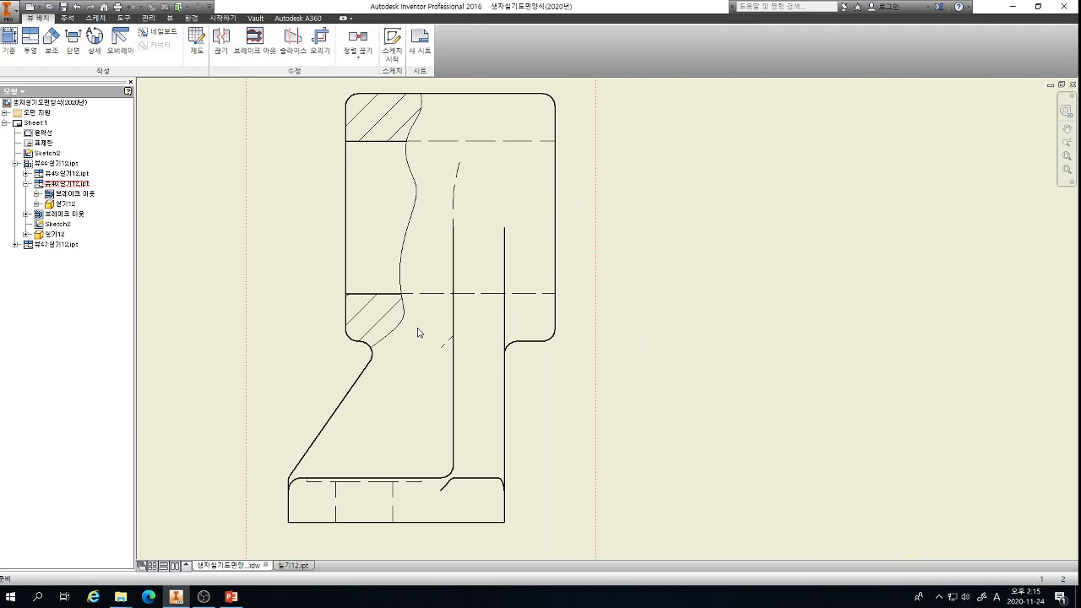
scroll(418, 332, down, 2)
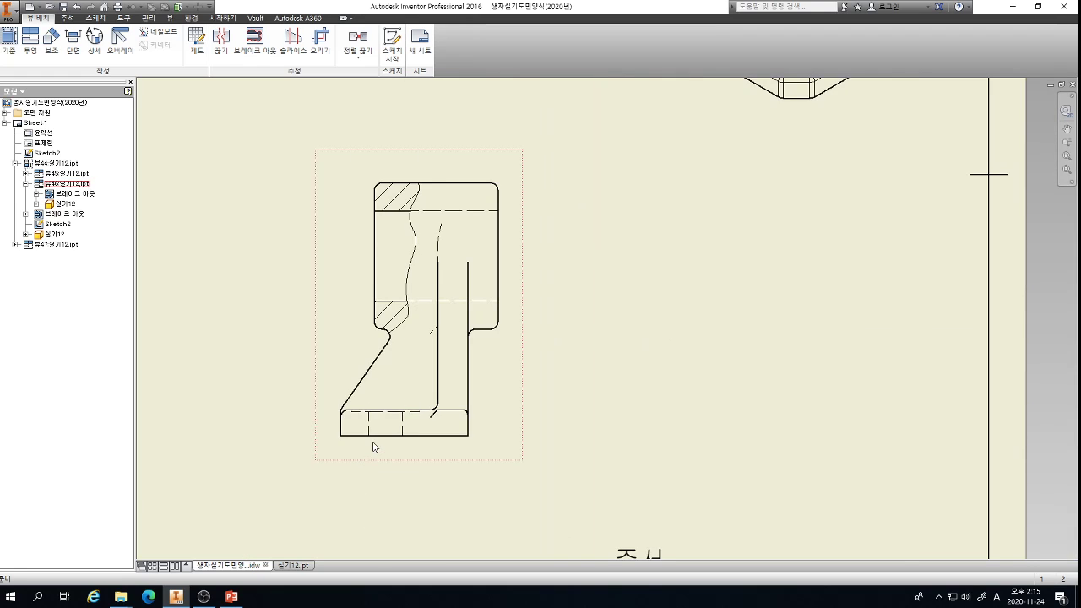
scroll(373, 447, up, 3)
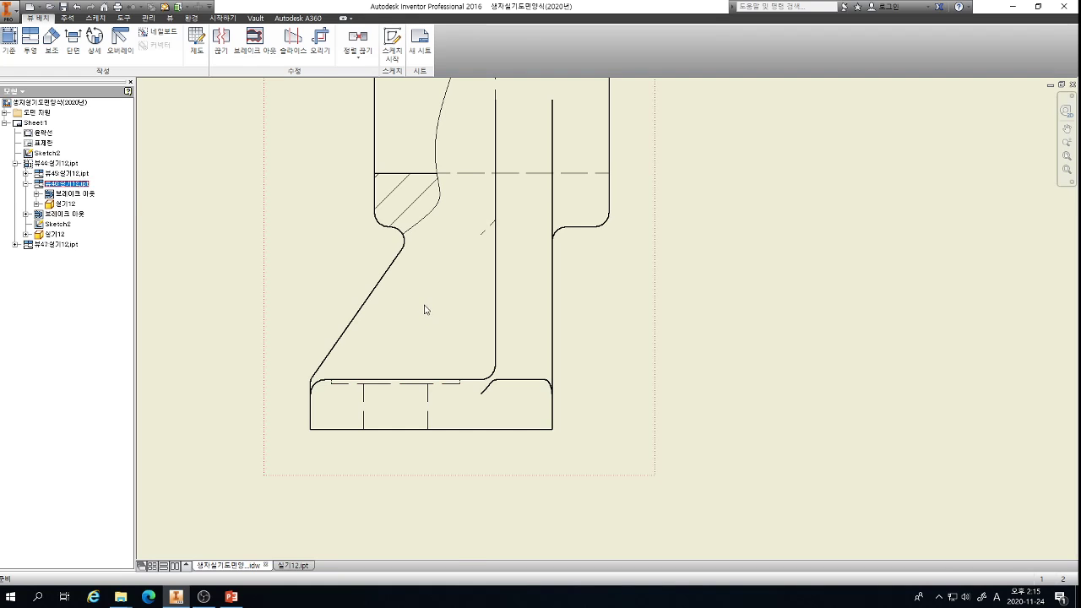
key(s)
scroll(426, 354, down, 3)
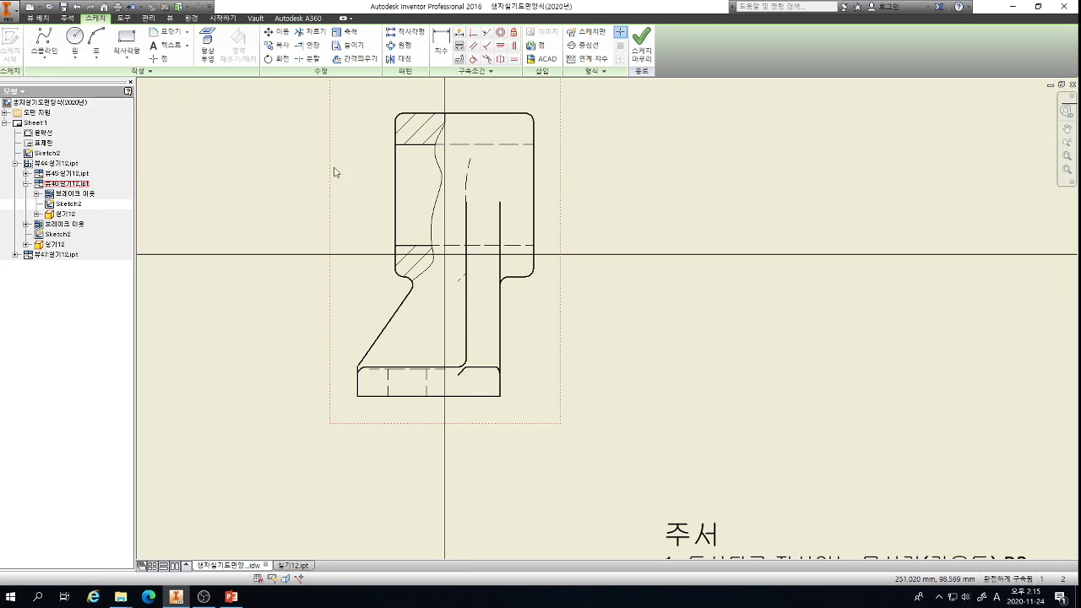
mouse_move(303, 100)
mouse_down()
mouse_move(459, 405)
mouse_move(717, 488)
mouse_up()
click(208, 44)
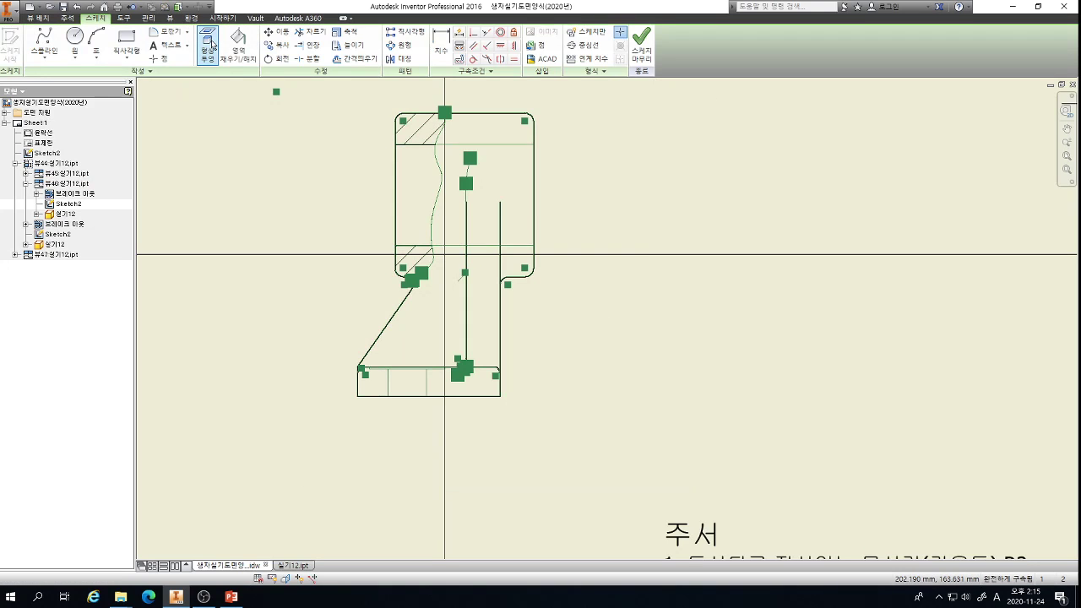
- Draw a slanted line across the side view's sloped rib edge and constrain it perpendicular to that edge
scroll(378, 370, up, 5)
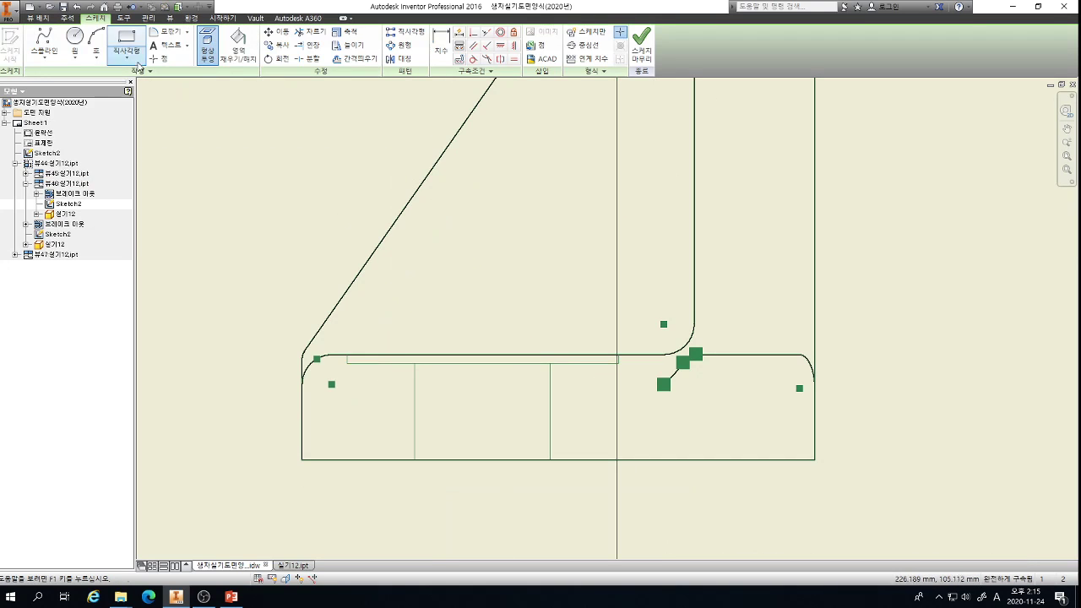
click(36, 43)
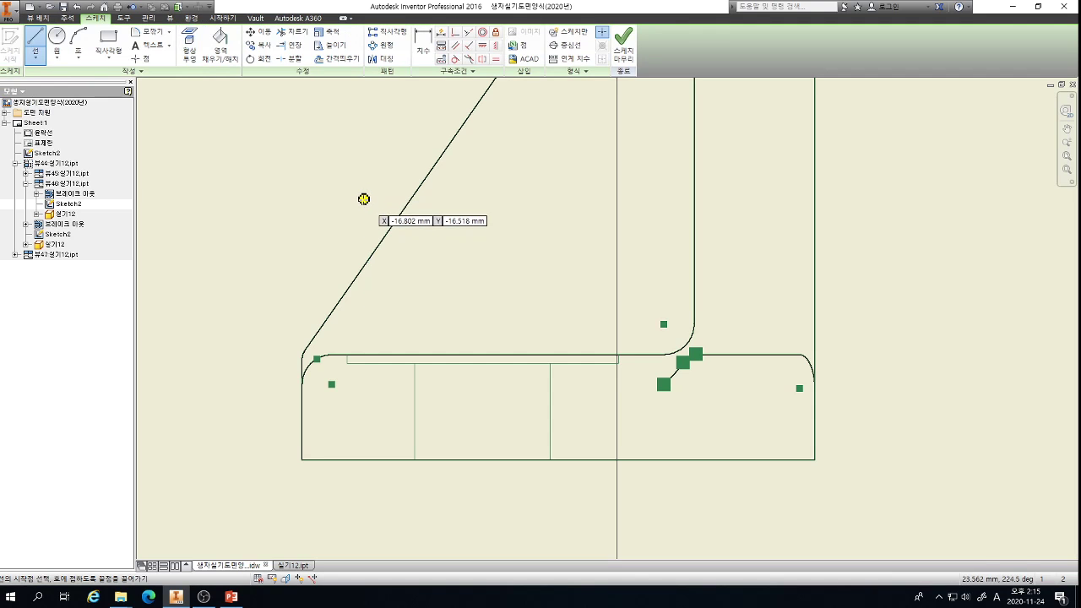
click(363, 200)
click(505, 288)
key(Escape)
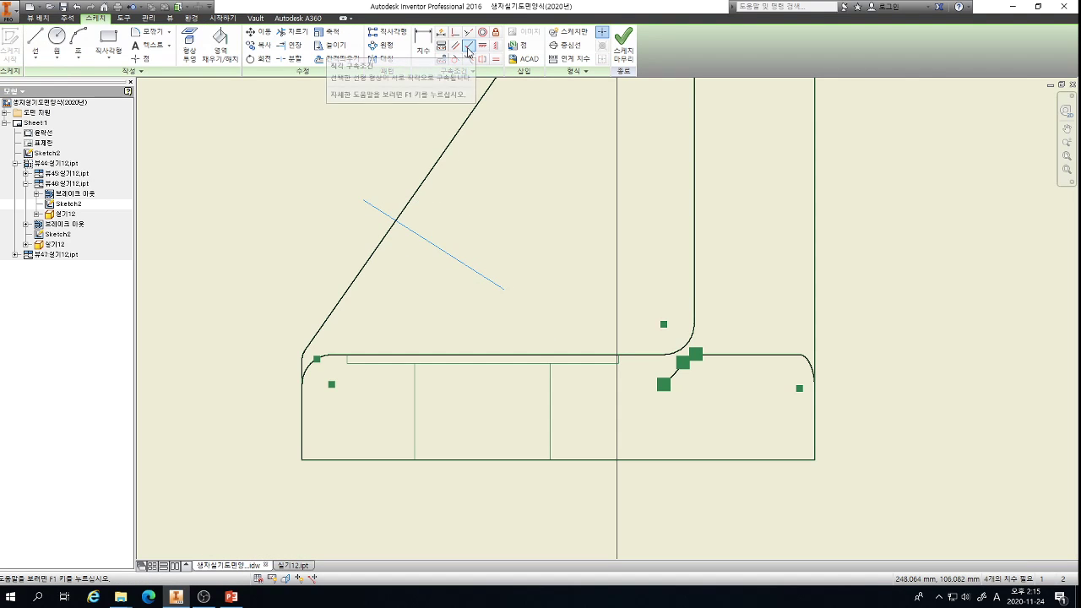
click(469, 48)
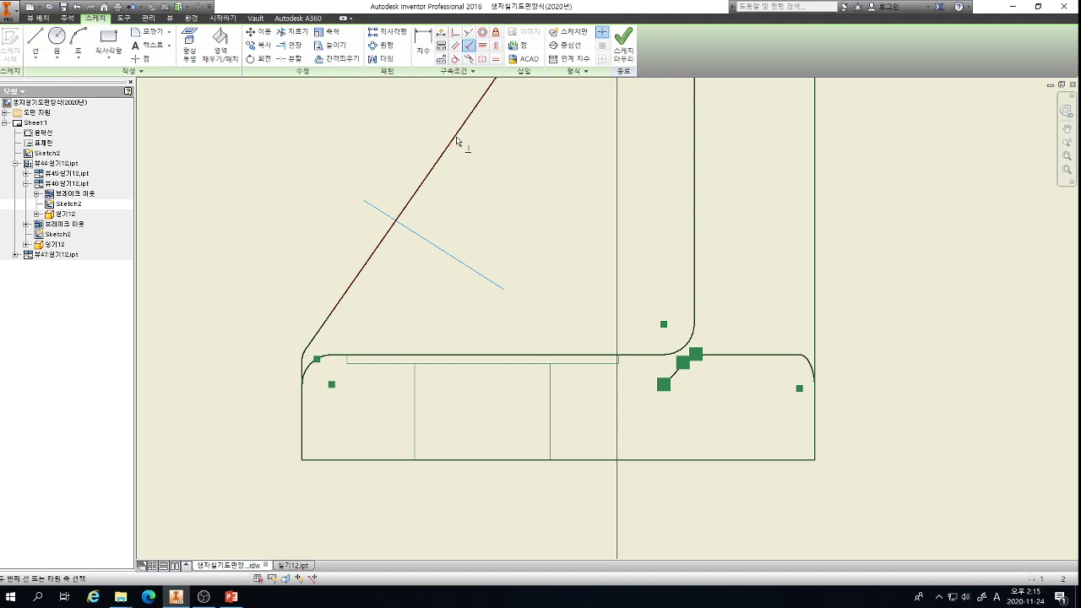
click(460, 143)
click(442, 251)
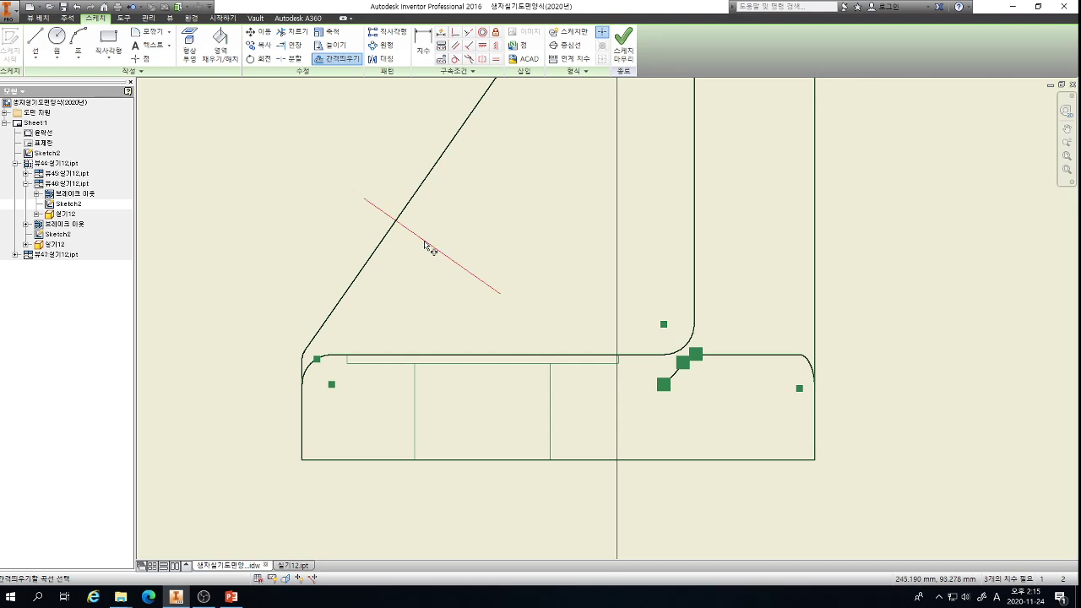
- Offset the perpendicular line 4 mm to both sides and trim the offset lines where they extend outside the sloped edge
click(425, 244)
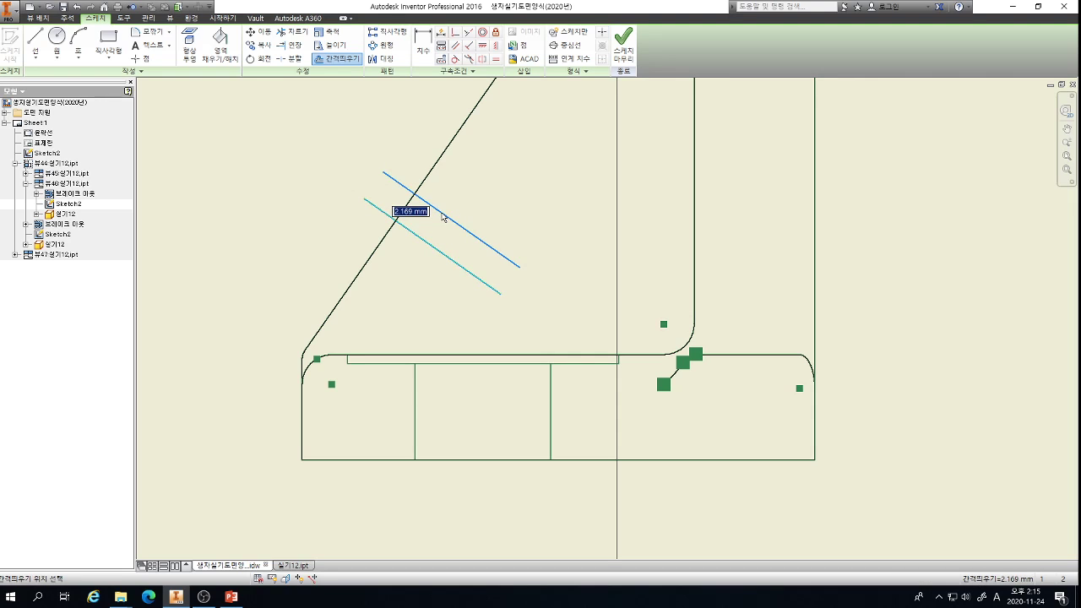
click(442, 216)
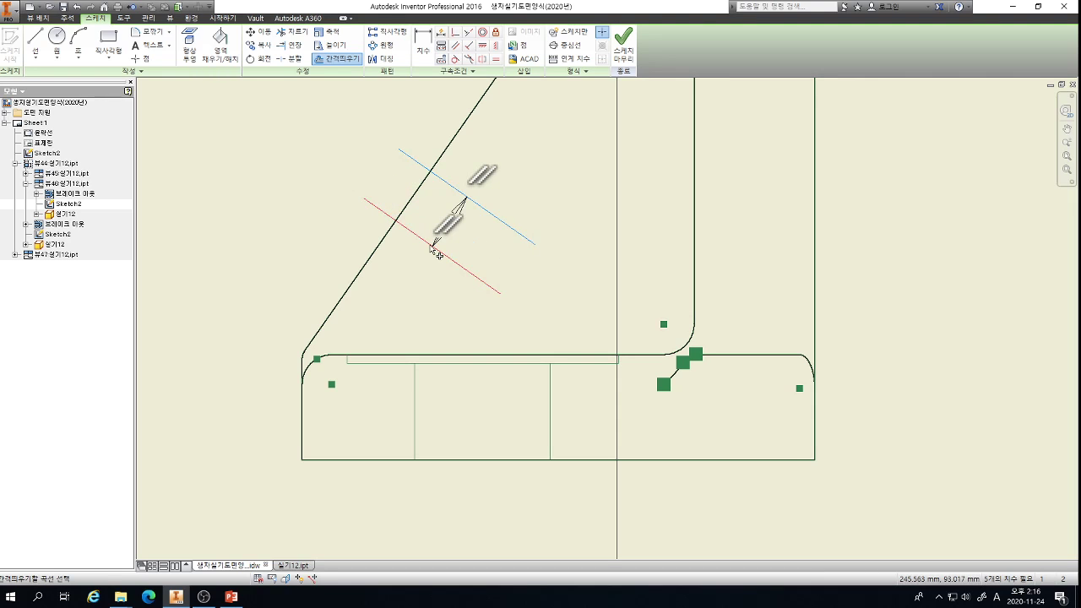
click(432, 246)
text(4)
key(Return)
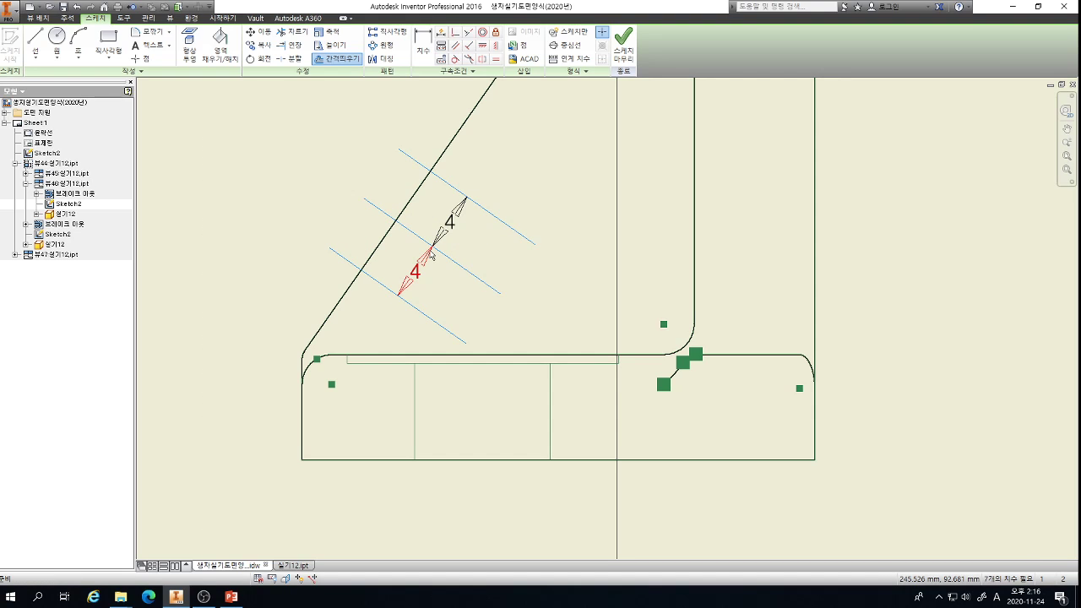
key(Escape)
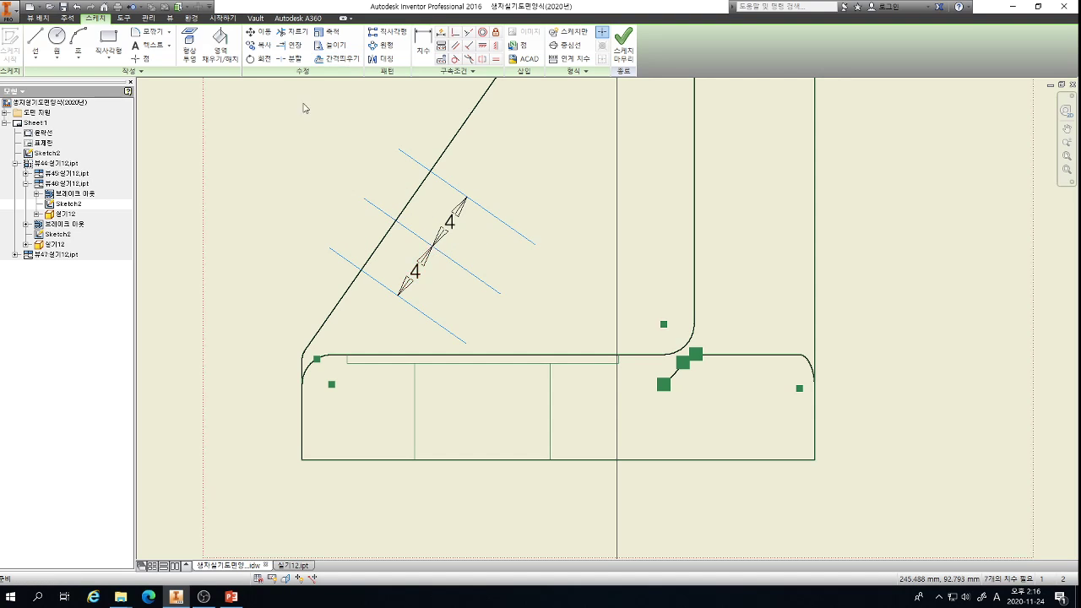
key(x)
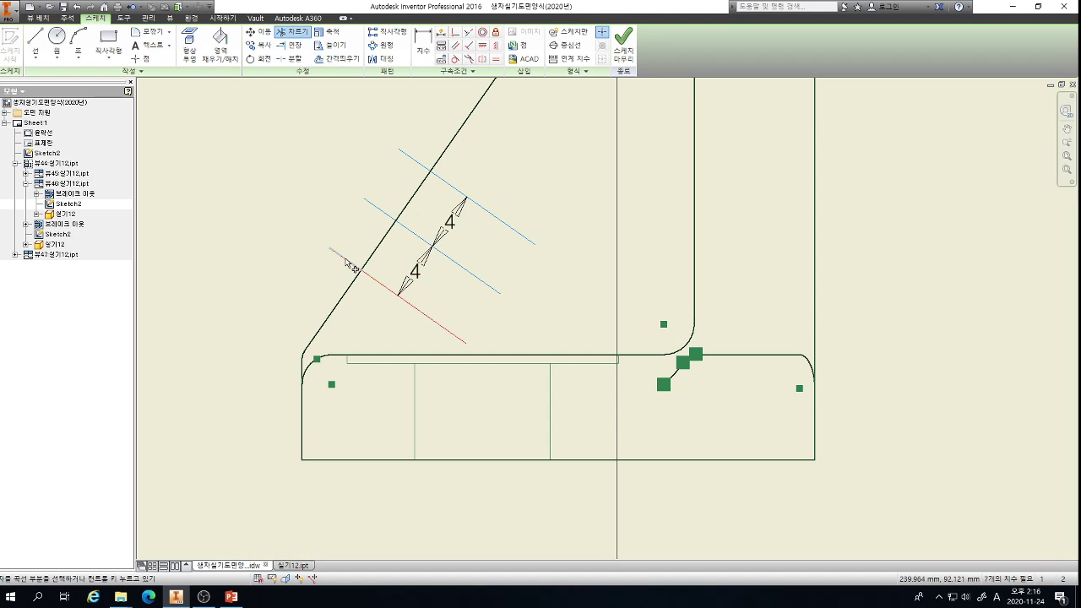
click(426, 171)
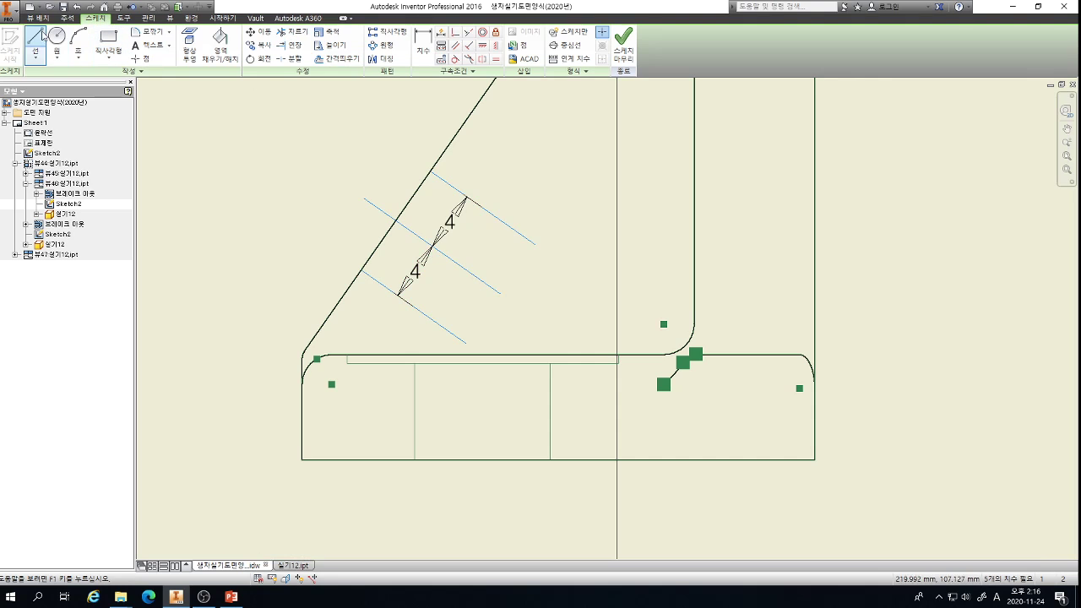
- Draw a line along the sloped rib edge joining the ends of the two offset lines
click(34, 38)
scroll(346, 254, up, 2)
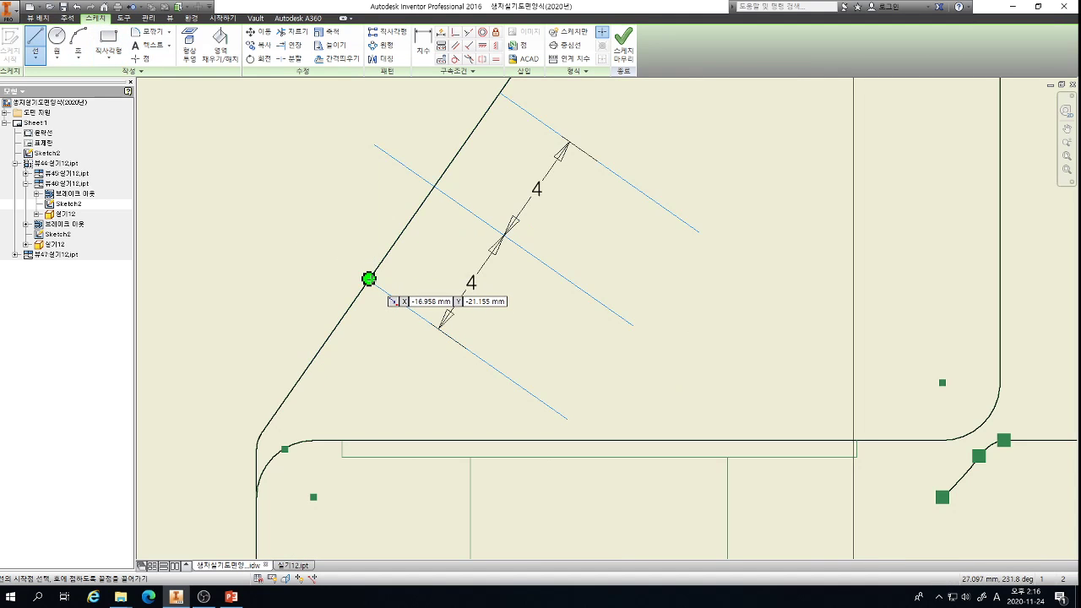
click(369, 279)
click(499, 92)
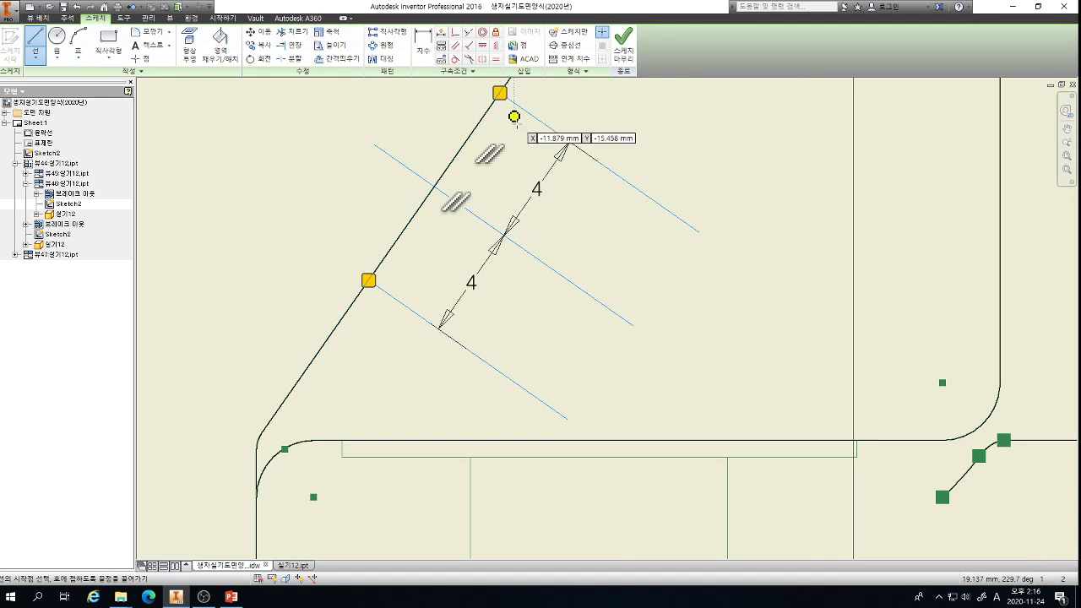
key(Escape)
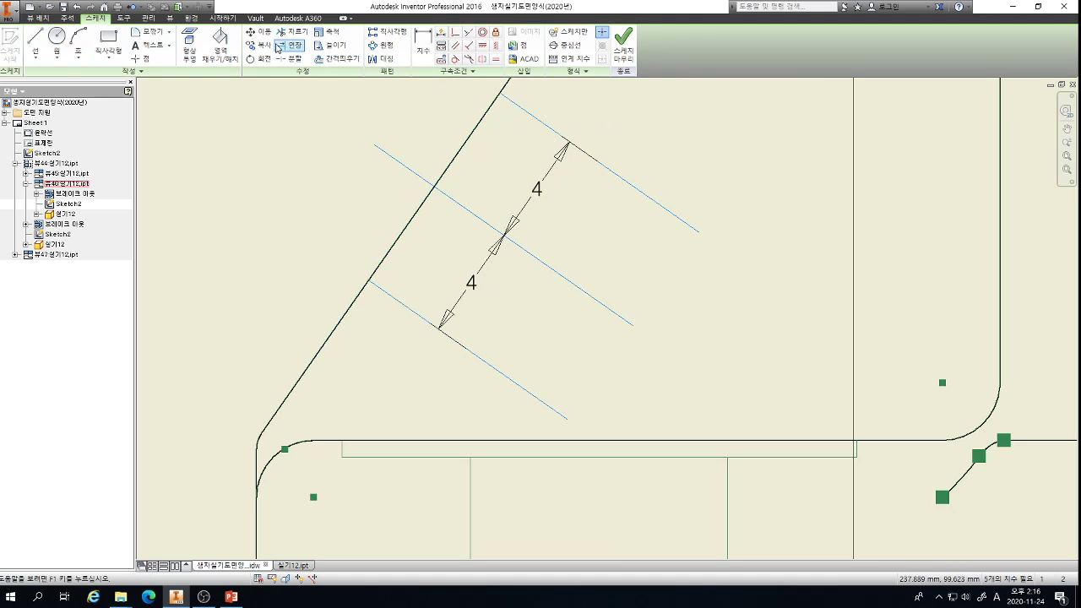
- Fillet both corners where the offset lines meet the sloped edge line with a 1 mm radius
click(151, 31)
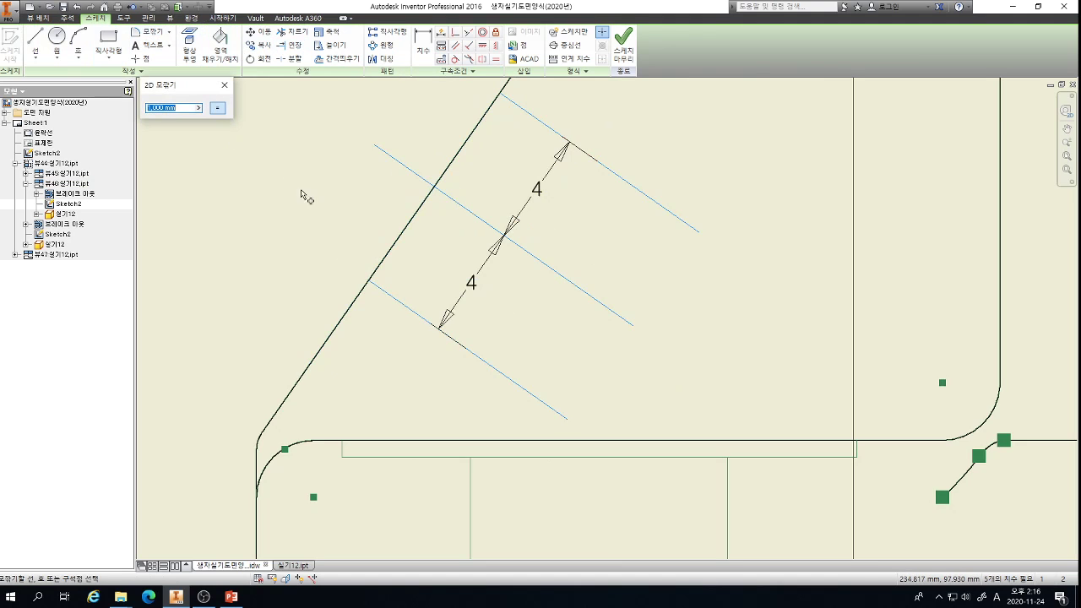
click(394, 300)
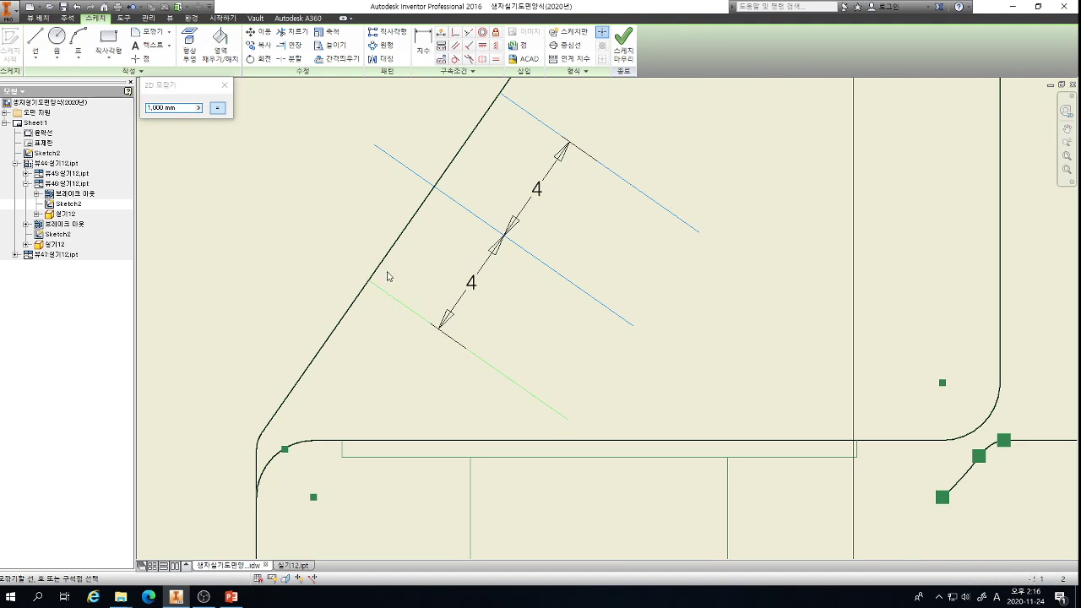
click(381, 259)
click(488, 119)
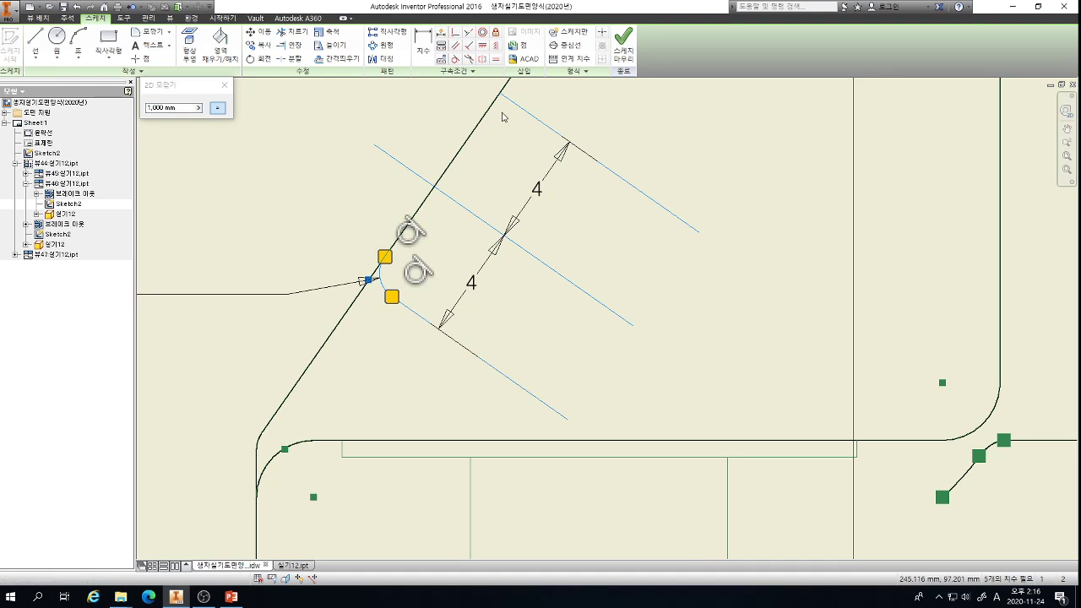
click(530, 119)
key(Escape)
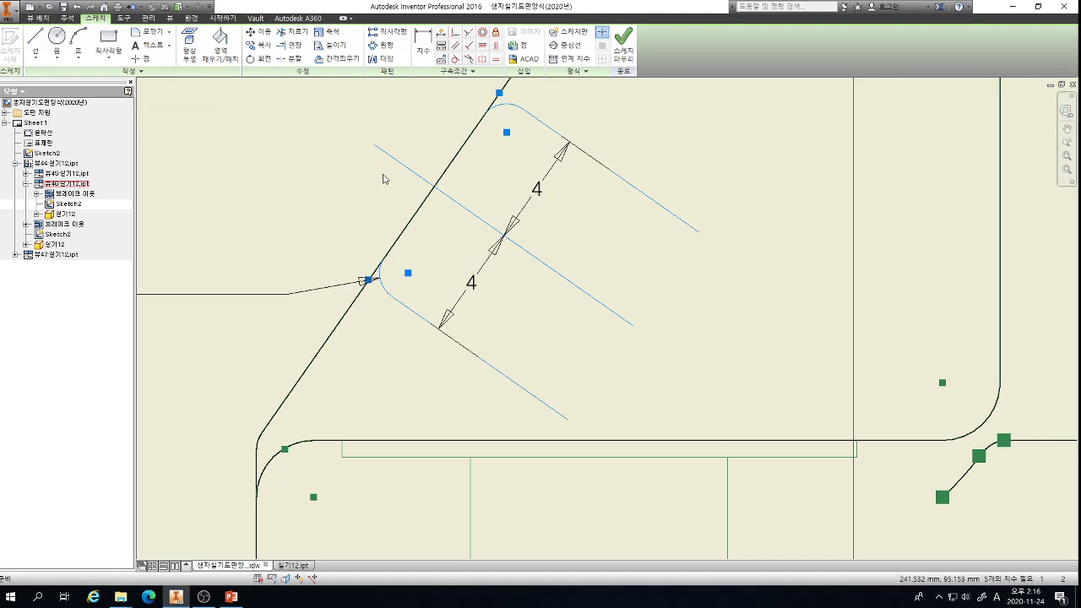
- Close the rib section profile with a line joining the free ends of the two offset lines
click(36, 41)
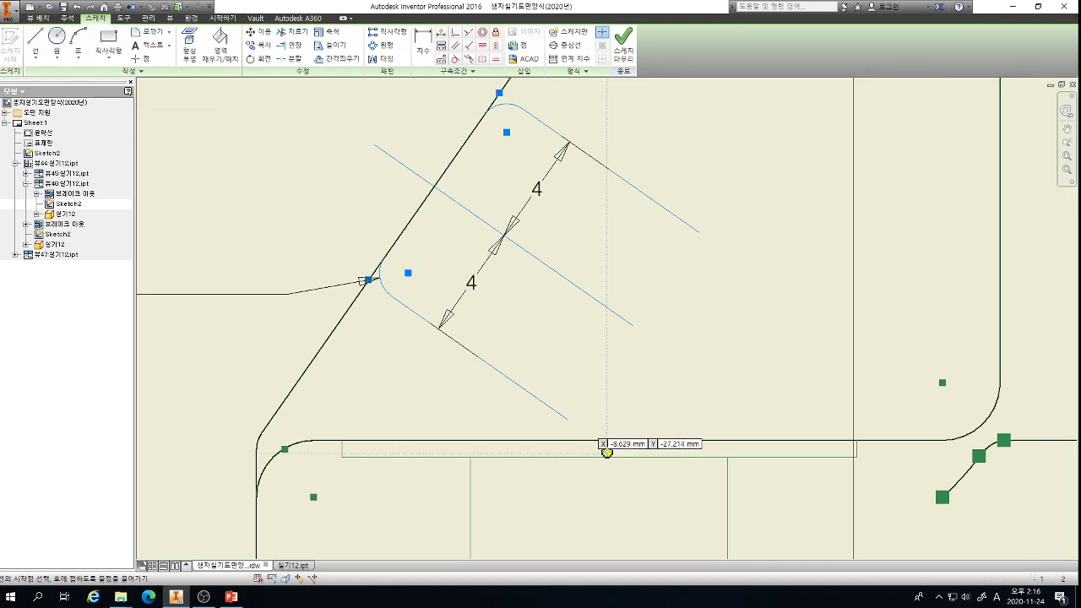
click(569, 418)
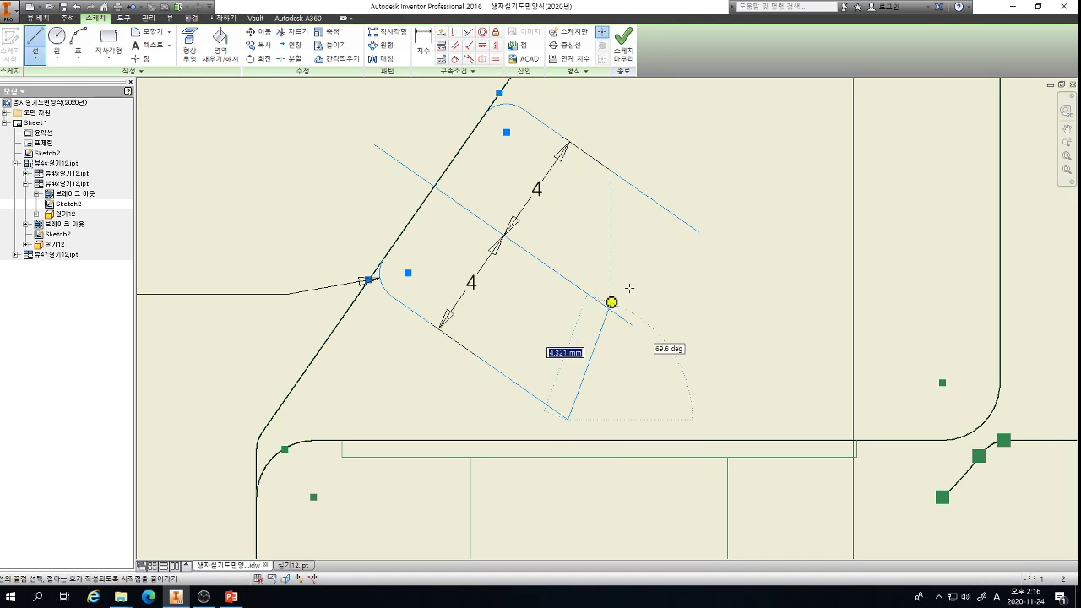
click(699, 232)
key(Escape)
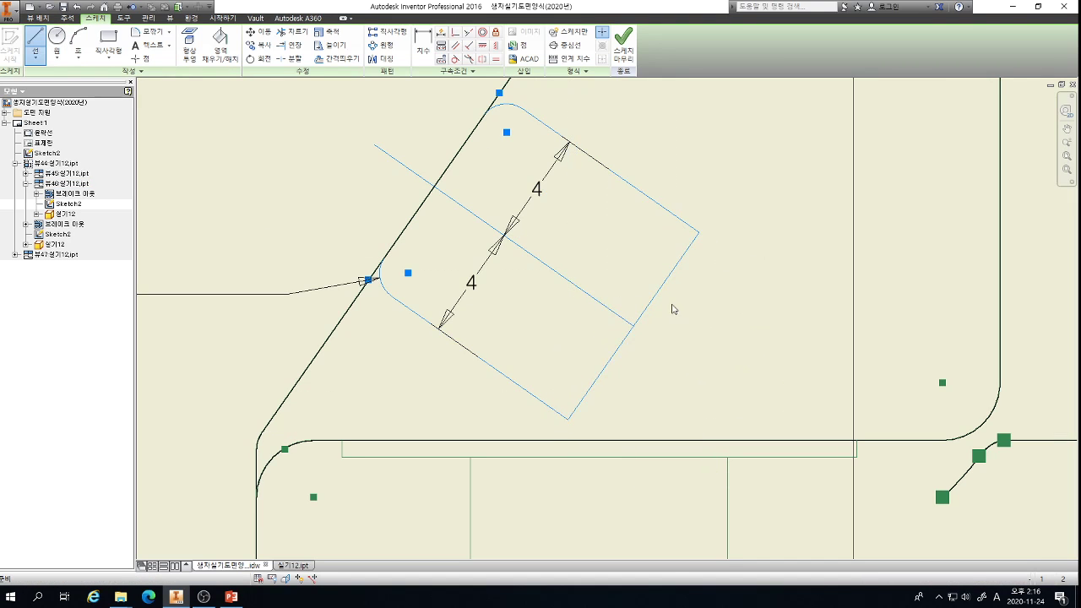
key(Escape)
- Stretch the middle line's inner end outwards so it extends past the closing line of the rib section
drag(635, 325, 667, 348)
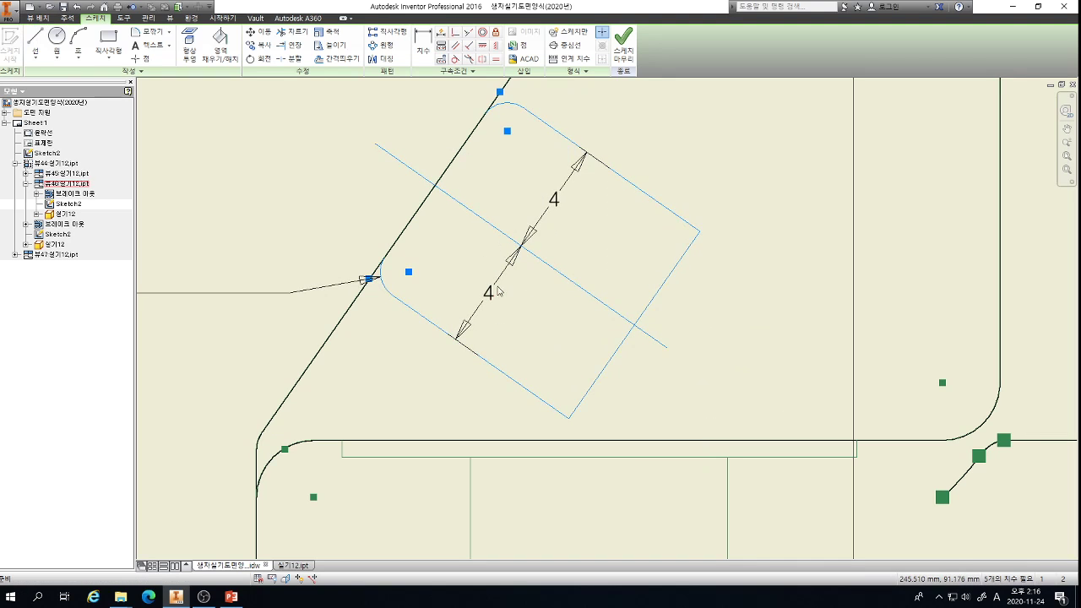
scroll(497, 297, down, 2)
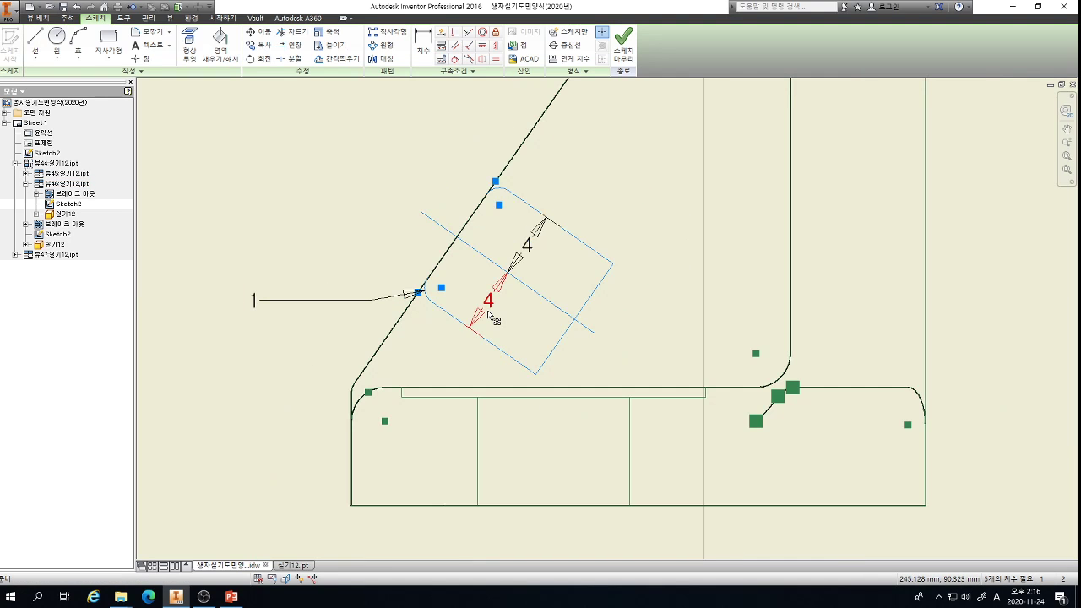
drag(482, 259, 507, 221)
middle_drag(594, 125, 510, 202)
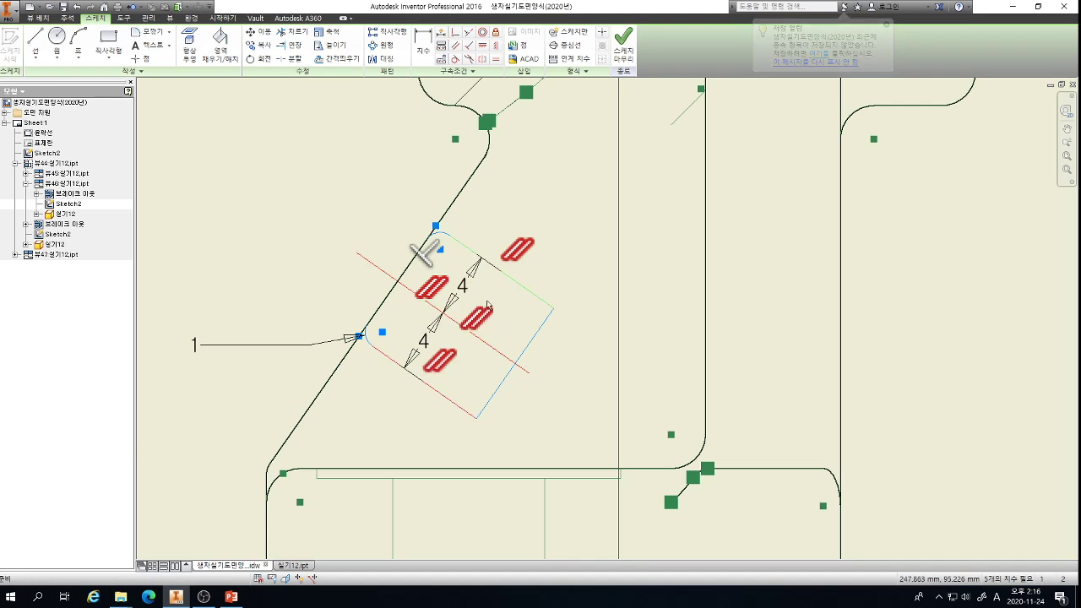
scroll(531, 312, up, 3)
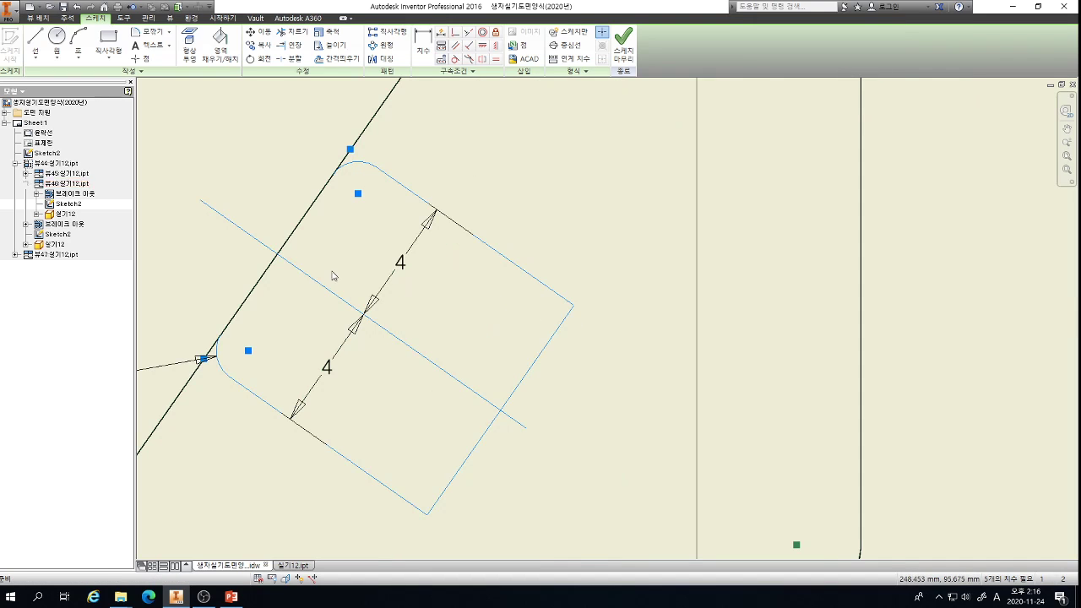
- Hatch the closed rib section profile with the ANSI 31 pattern at 45 degrees and scale 0,7
click(222, 39)
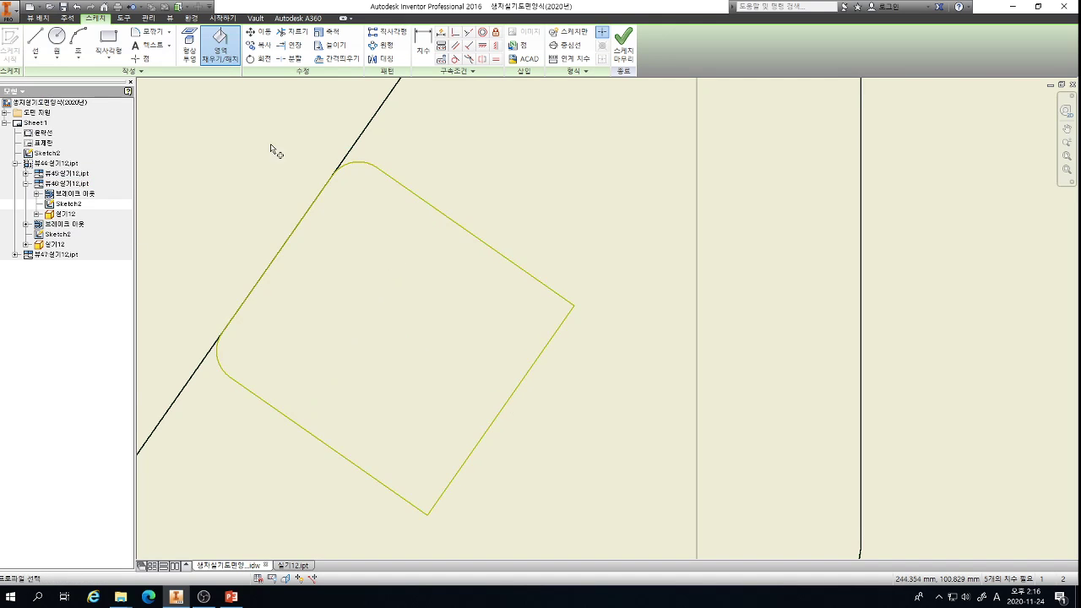
click(354, 287)
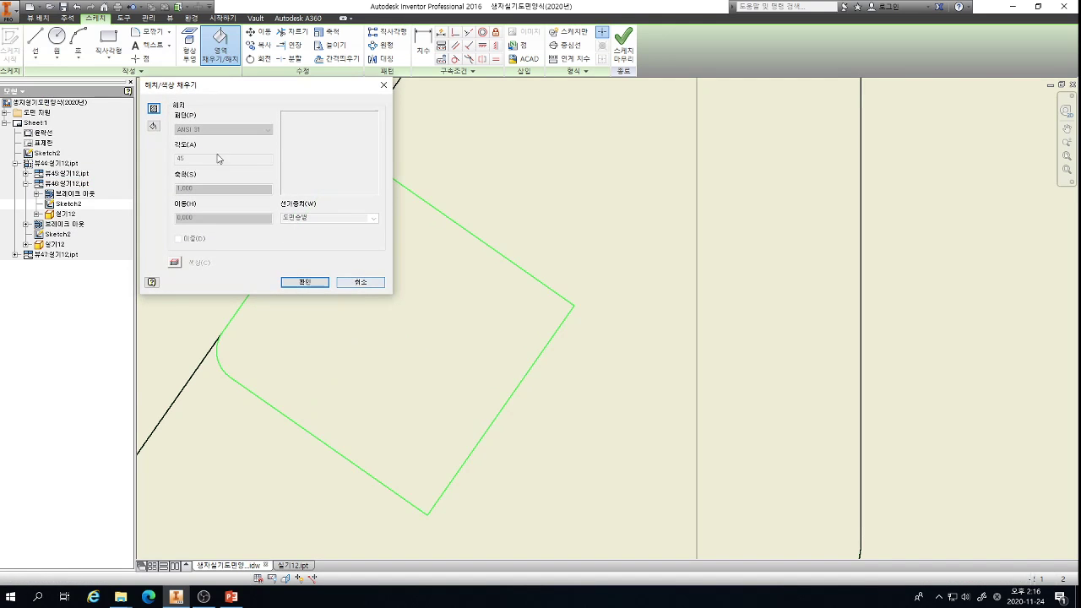
click(154, 109)
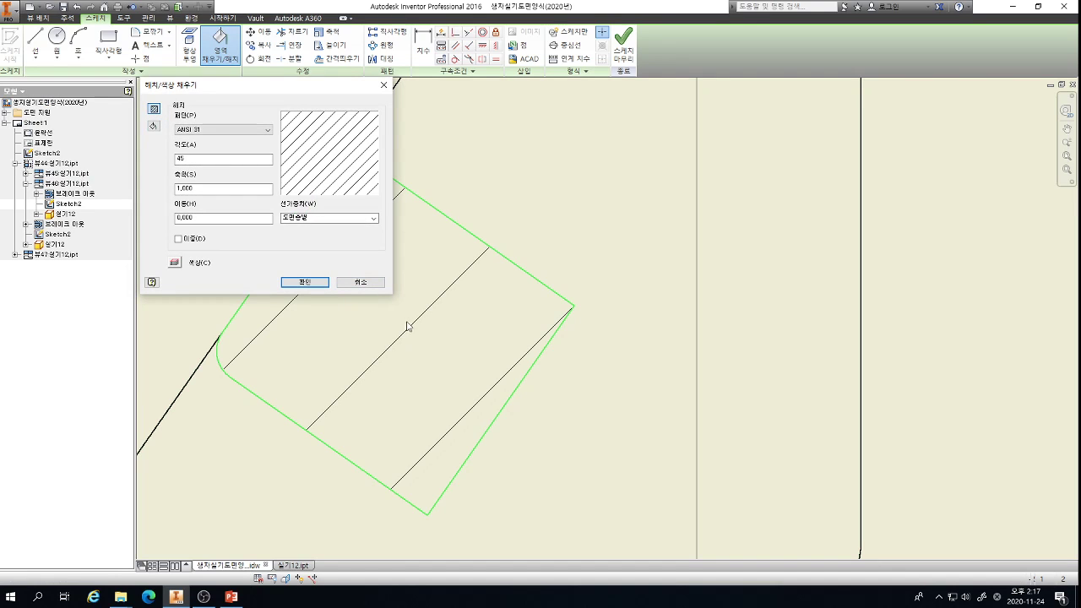
double_click(213, 190)
text(0,7)
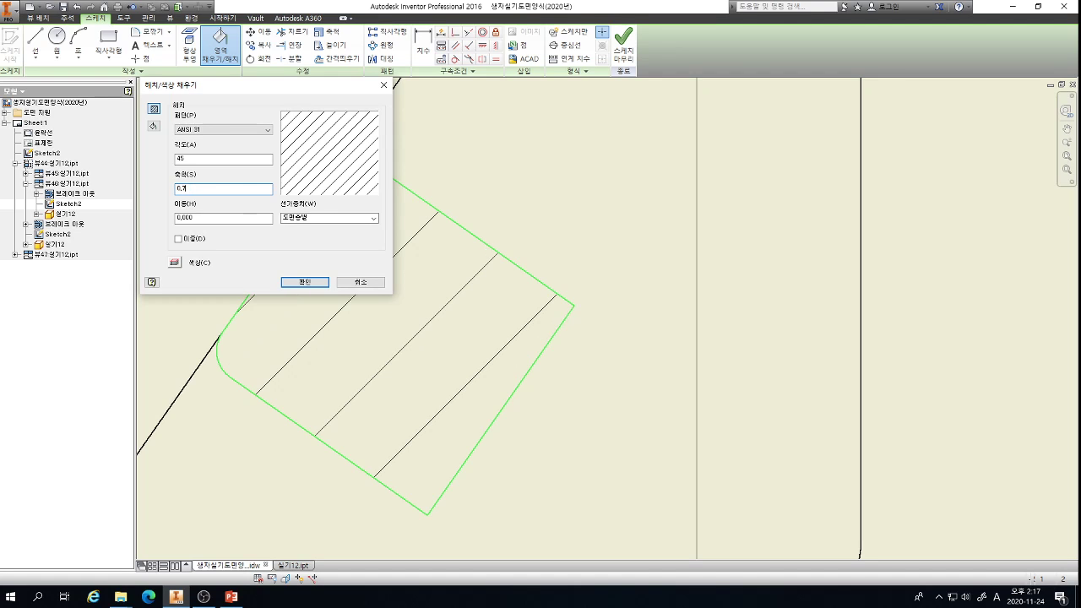
click(304, 283)
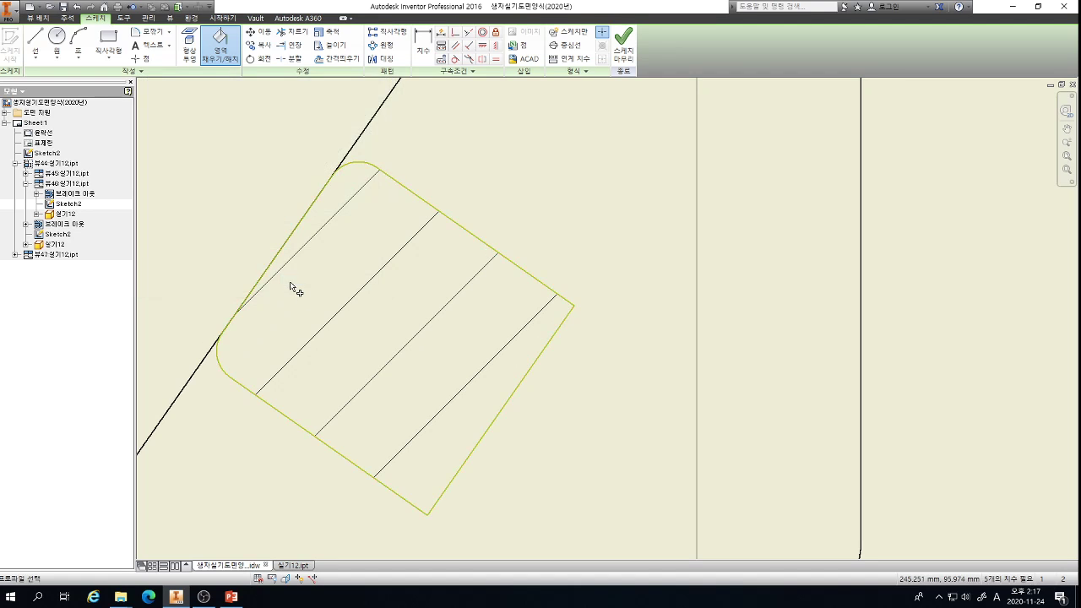
scroll(393, 355, down, 3)
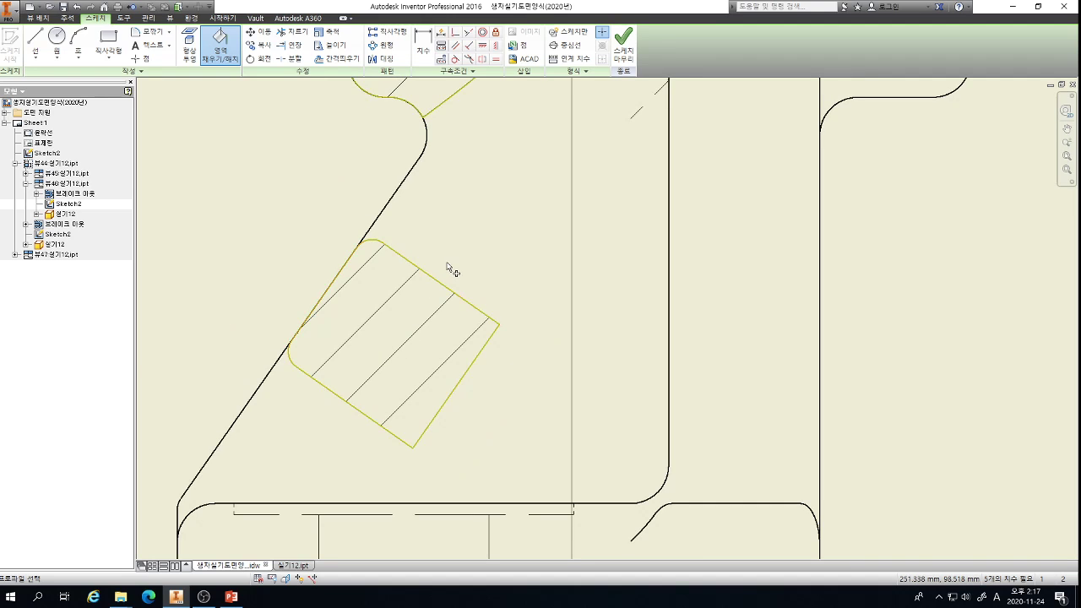
key(Escape)
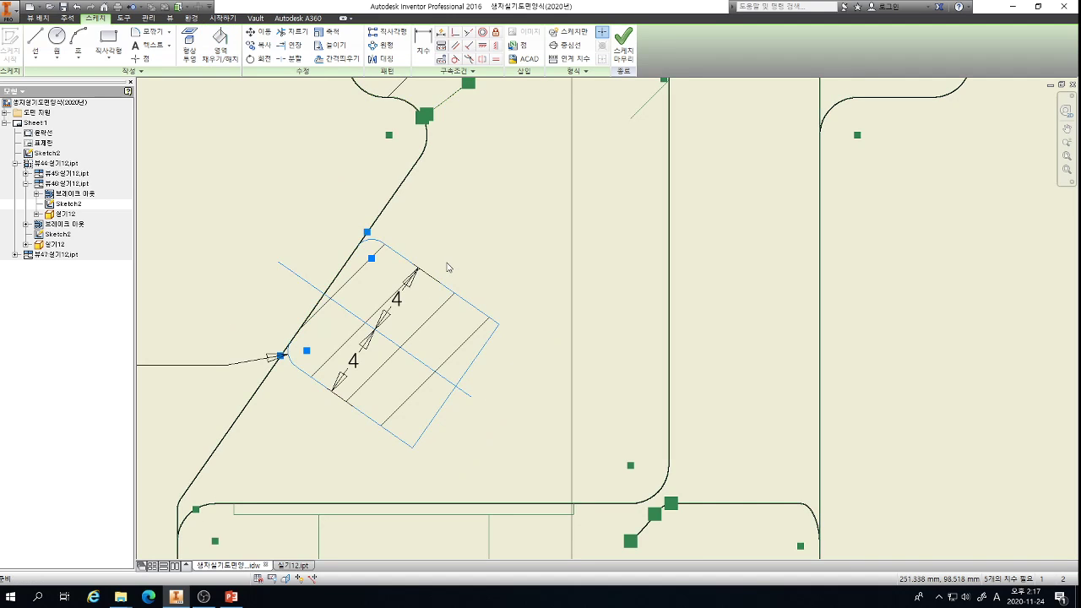
- Convert the closing line at the rib section's inner end to sketch-only geometry
click(471, 372)
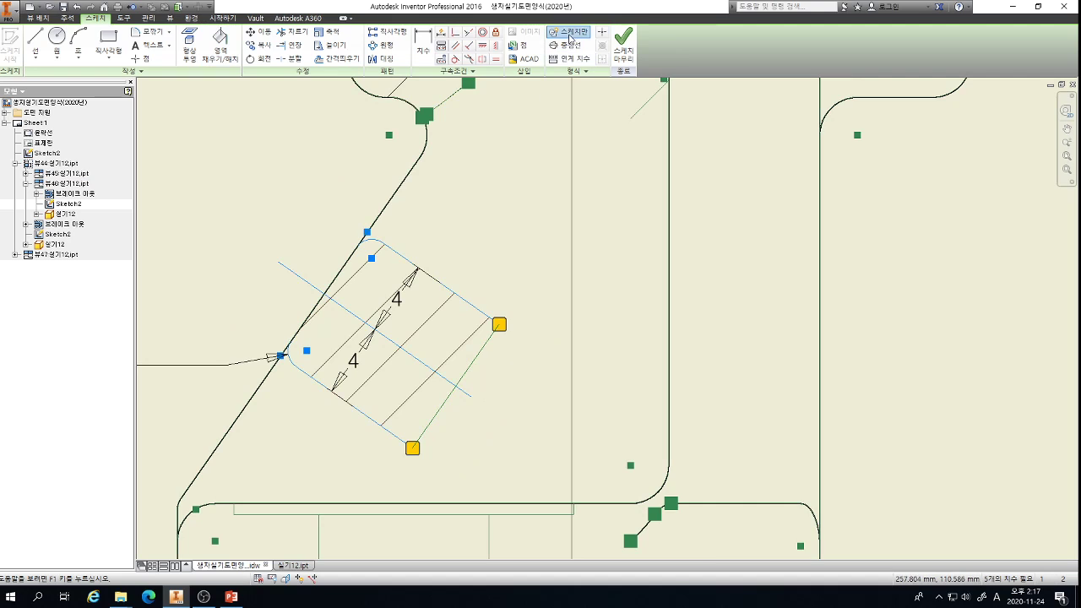
click(519, 212)
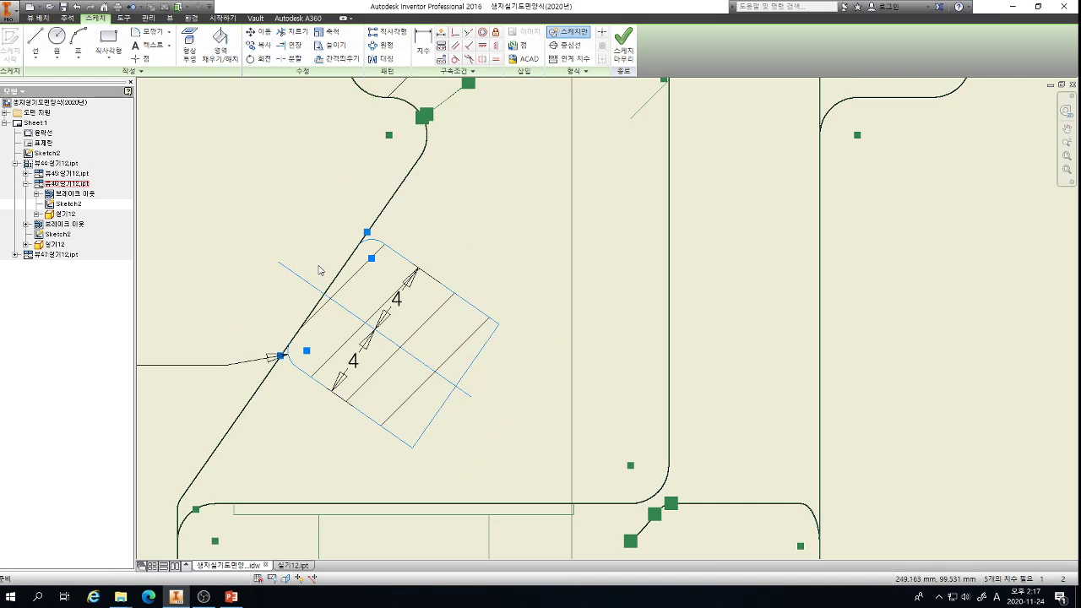
key(F8)
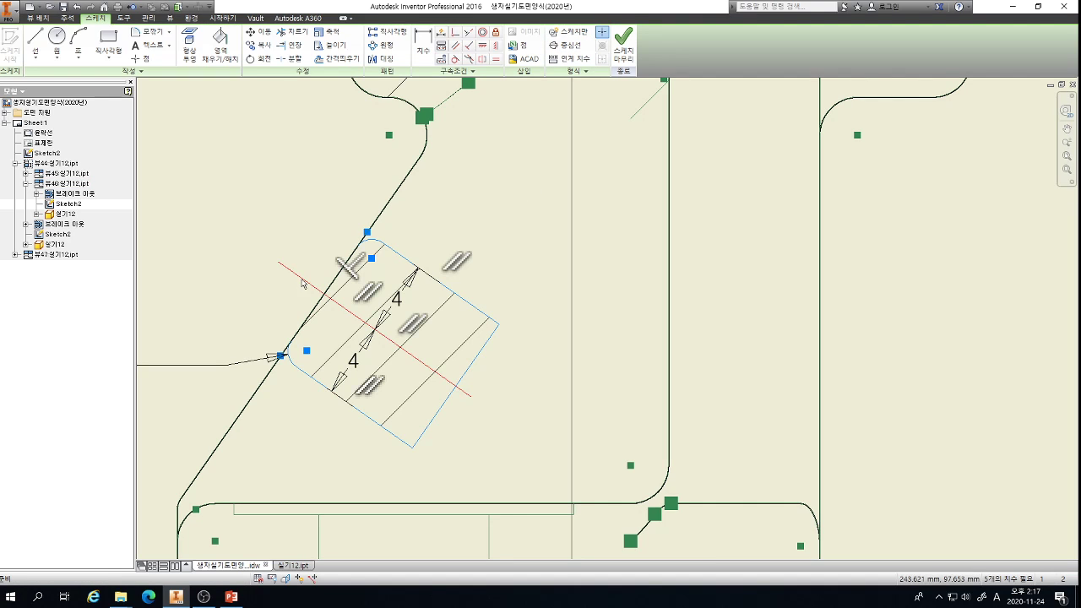
- Assign the rib section's middle line to the 중심선(ISO) layer and finish the sketch
click(67, 17)
click(657, 31)
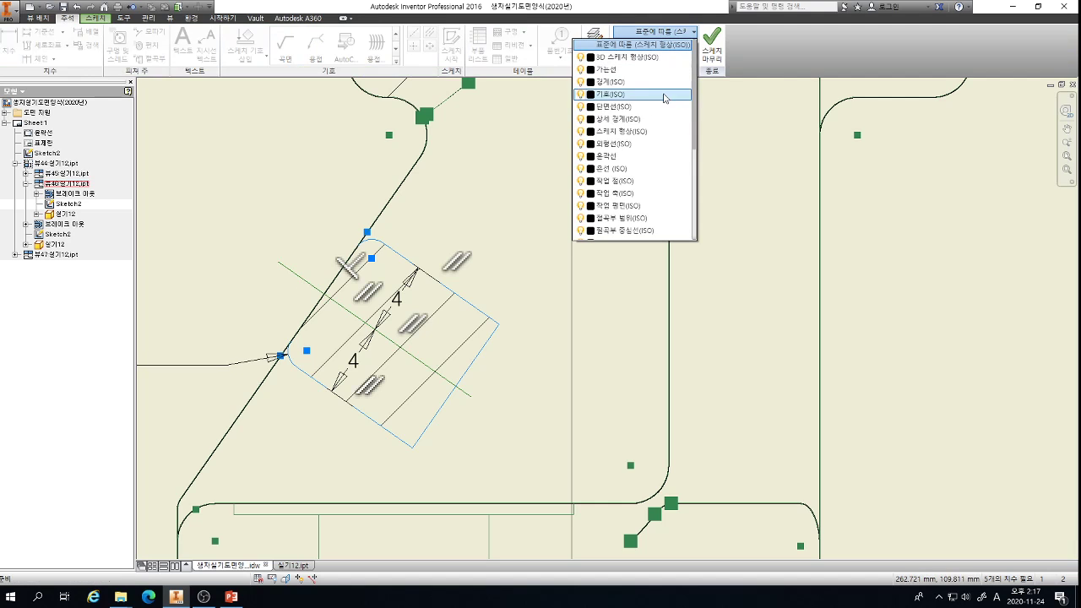
scroll(650, 161, down, 2)
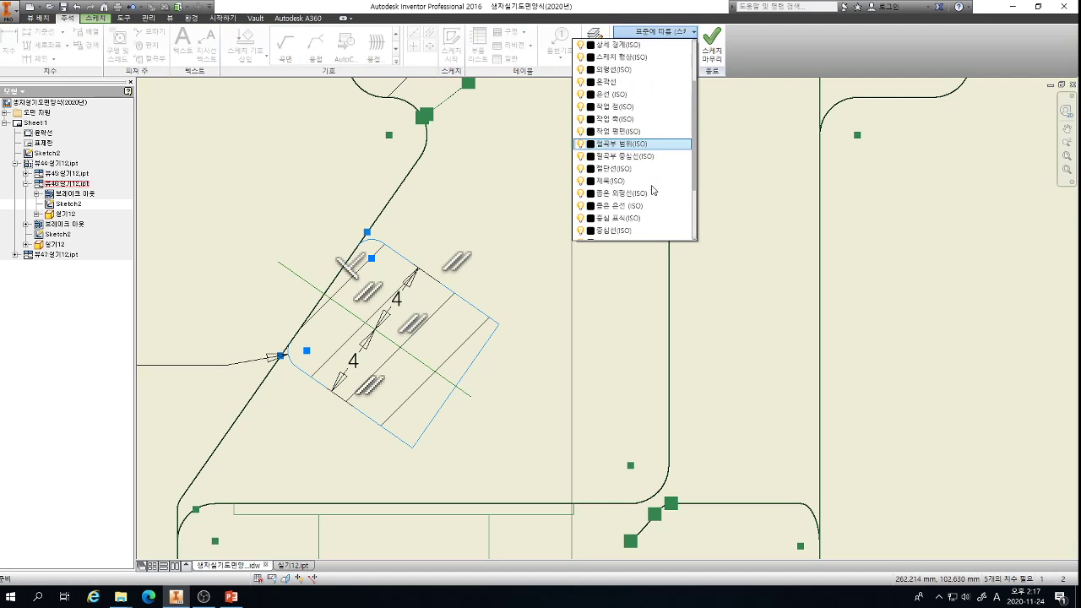
click(629, 231)
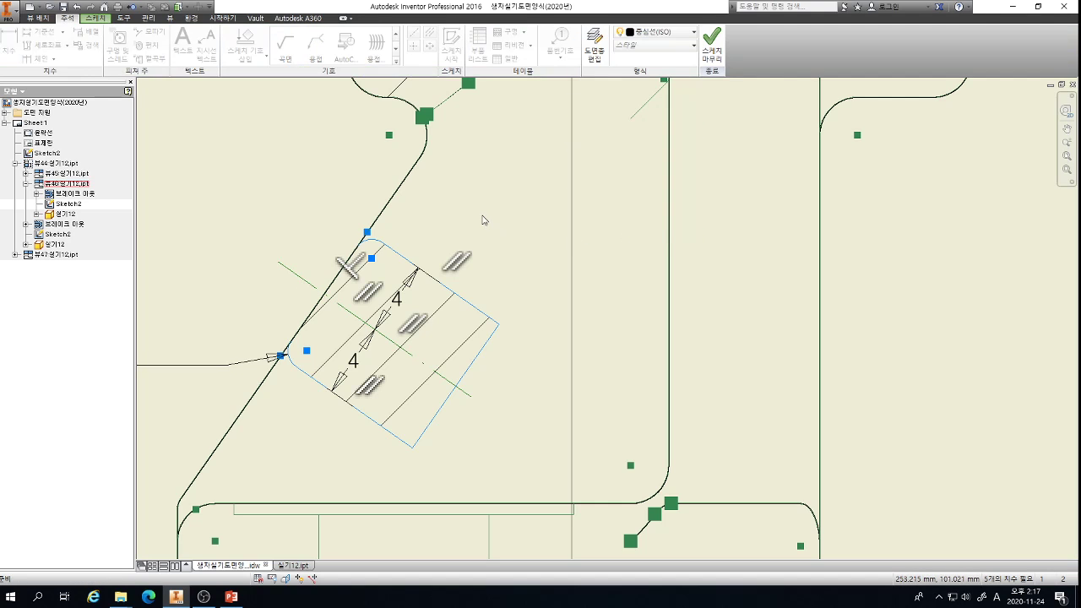
key(Escape)
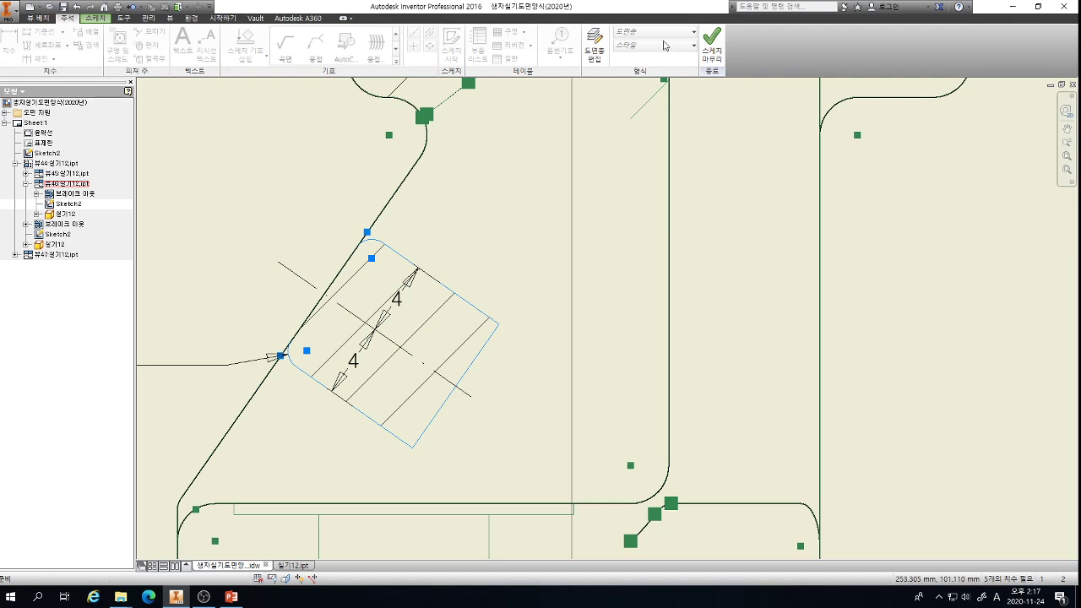
click(712, 44)
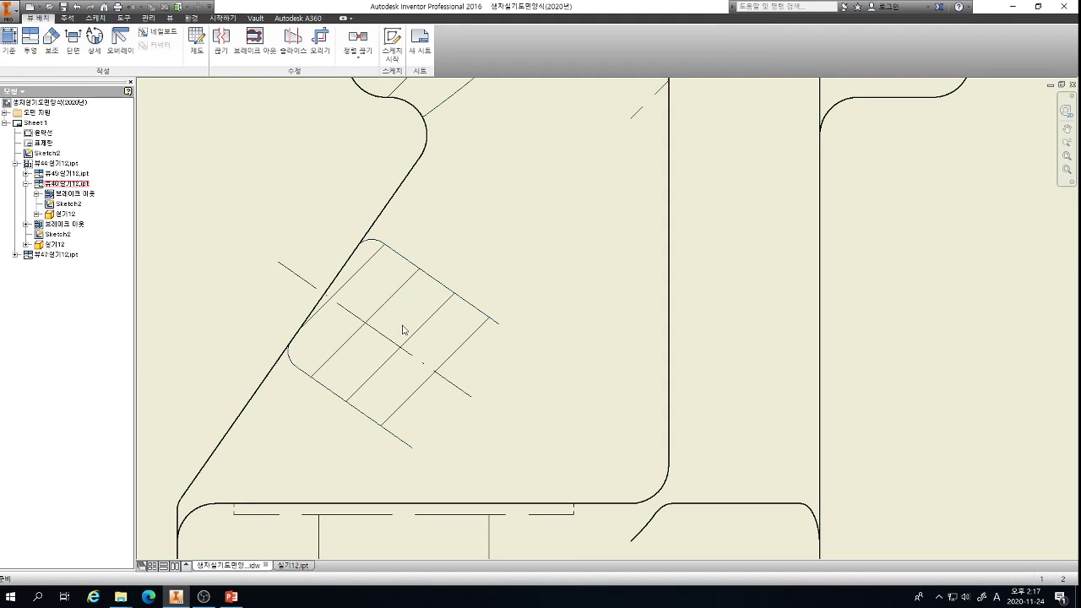
- Examine the finished side view and check it against the lesson 12 reference drawing in PowerPoint, returning to the Inventor drawing
scroll(327, 346, up, 2)
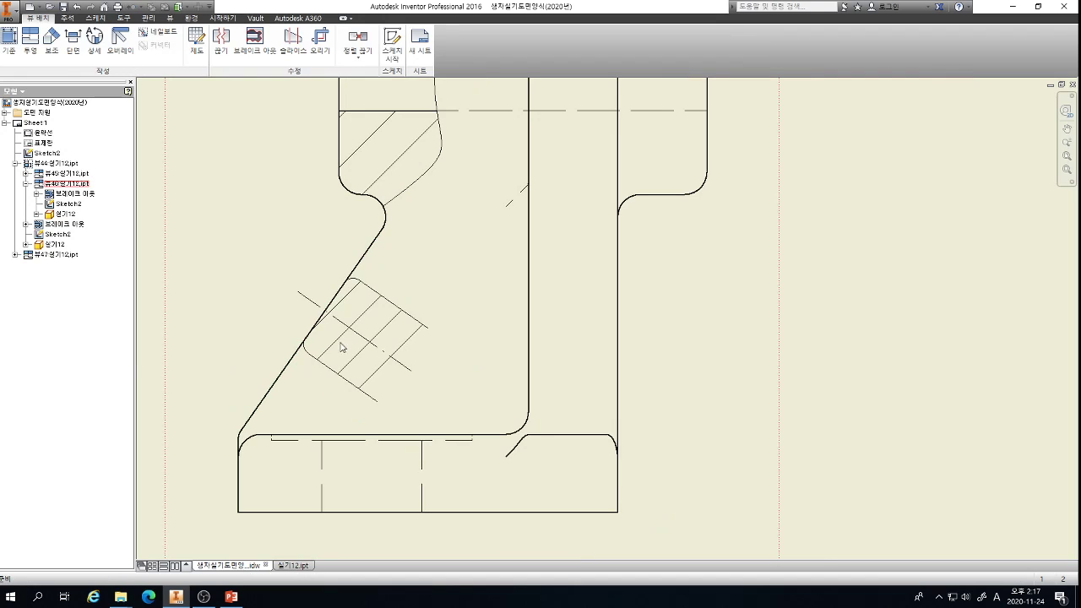
scroll(340, 398, up, 3)
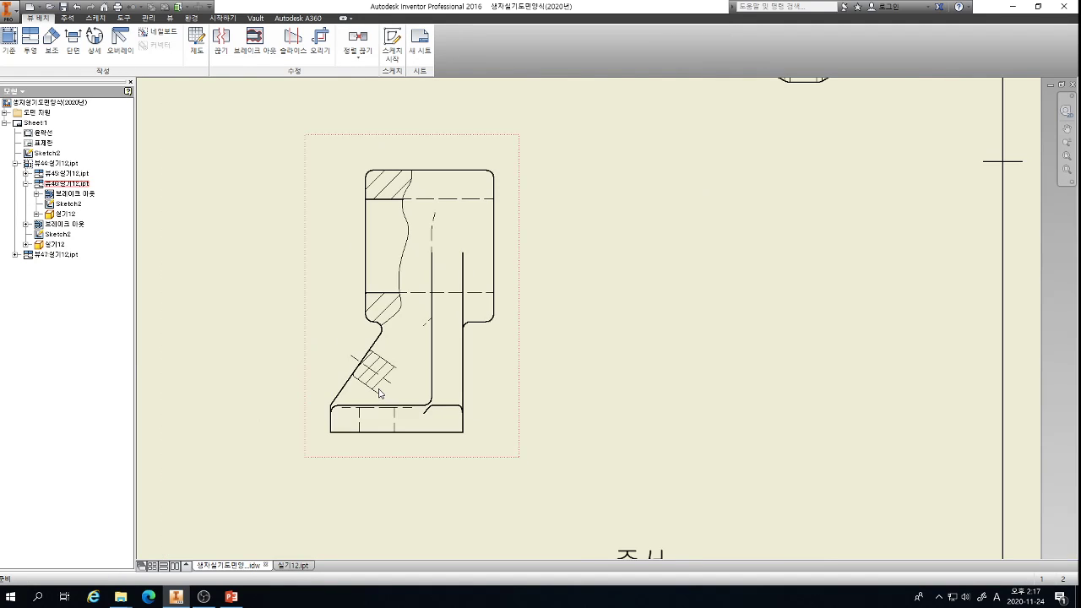
scroll(398, 394, down, 2)
scroll(401, 395, up, 4)
scroll(418, 397, down, 3)
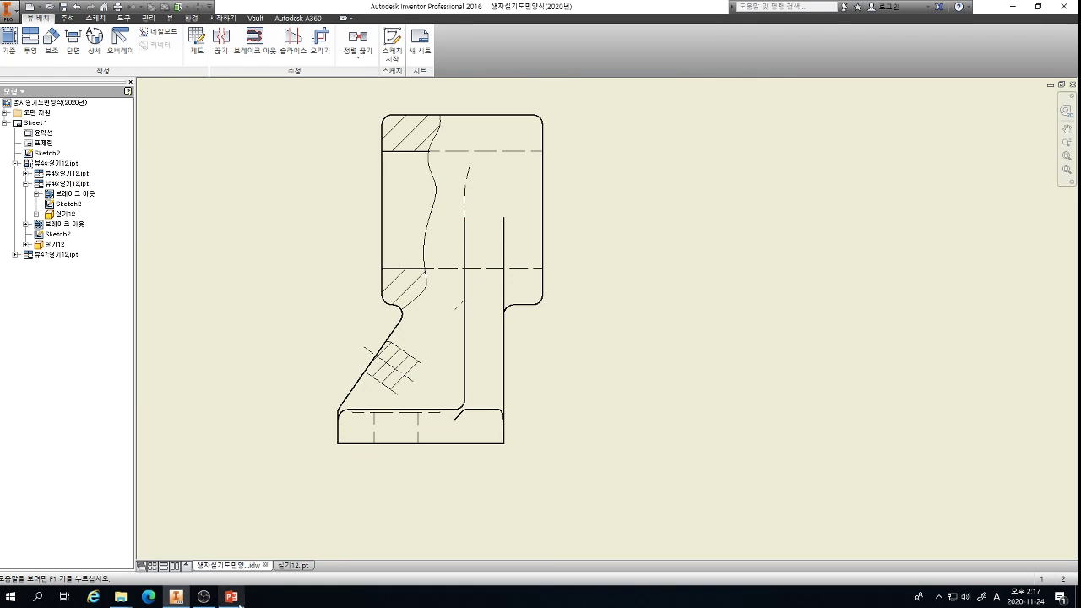
click(231, 596)
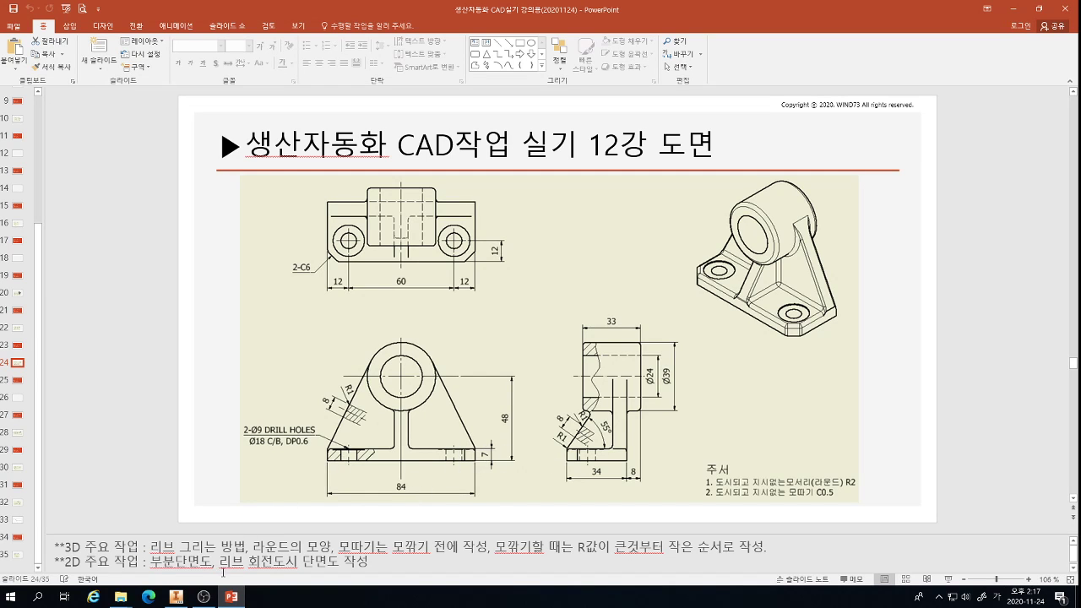
click(175, 596)
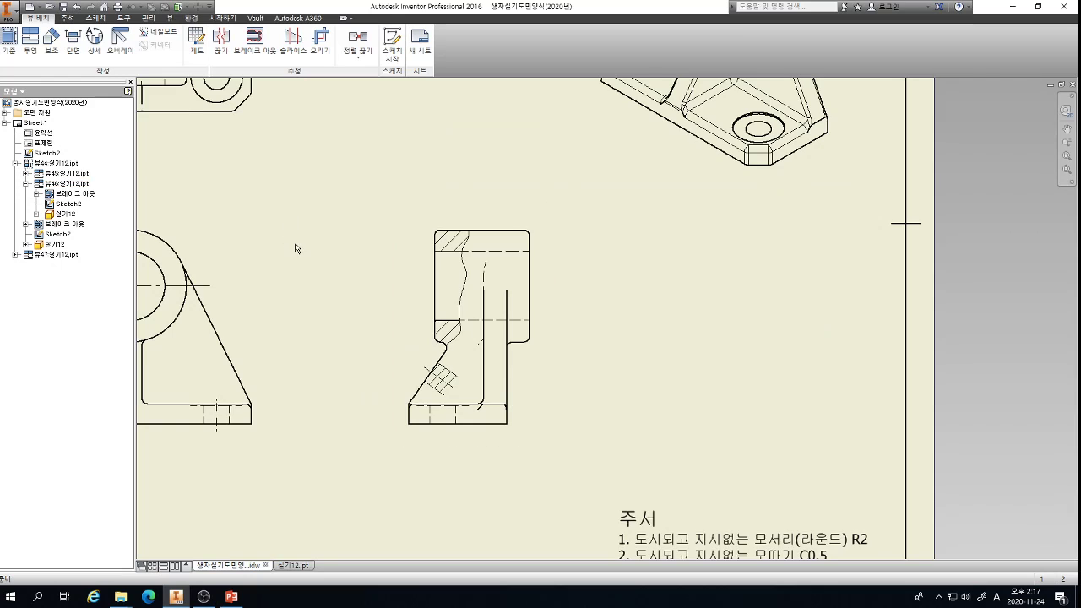
scroll(296, 249, down, 3)
scroll(256, 227, up, 6)
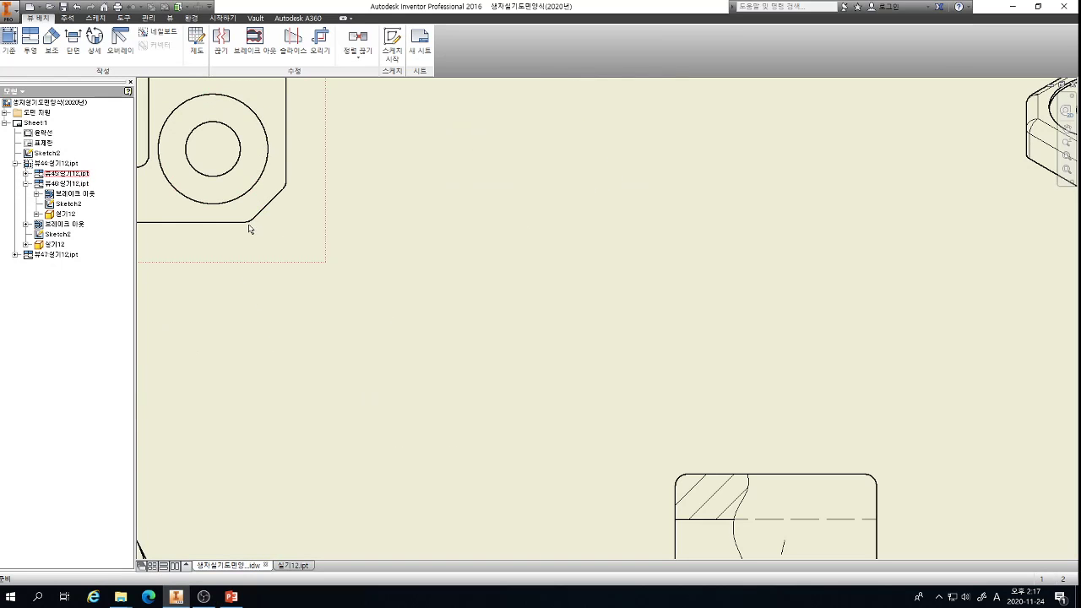
- Start a sketch on the front view and project the edges around the base plate's right end
scroll(319, 226, down, 5)
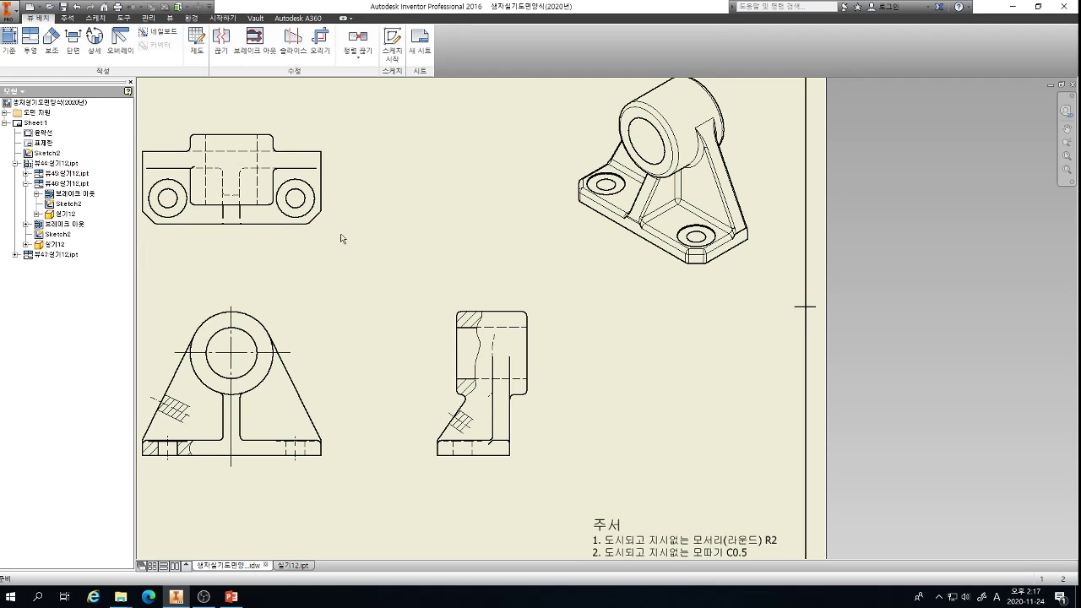
scroll(312, 226, up, 5)
scroll(328, 271, down, 4)
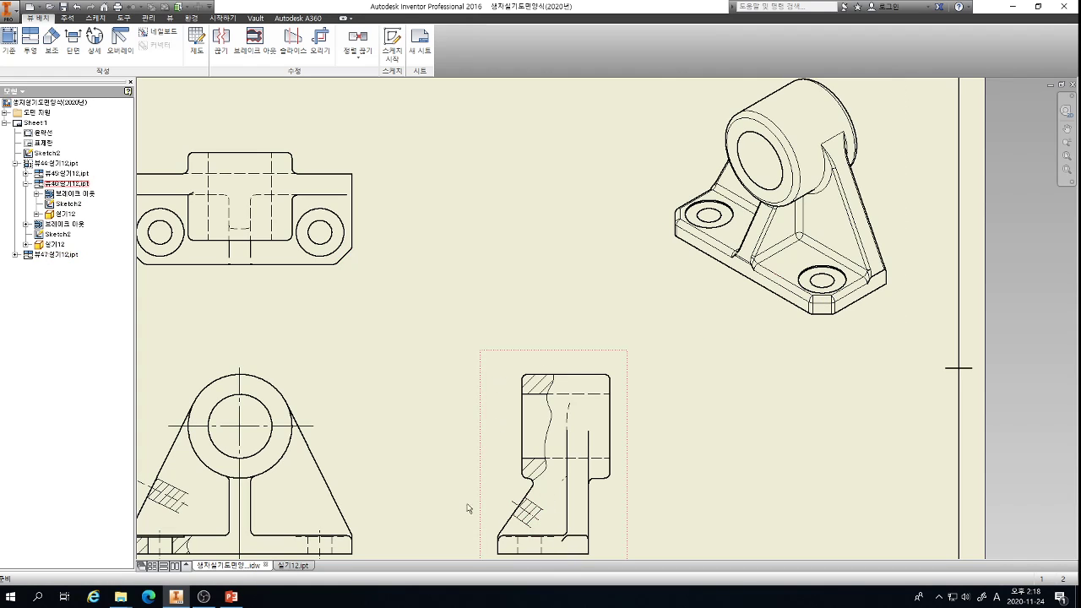
mouse_move(469, 509)
middle_down()
mouse_move(447, 422)
mouse_move(402, 480)
middle_up()
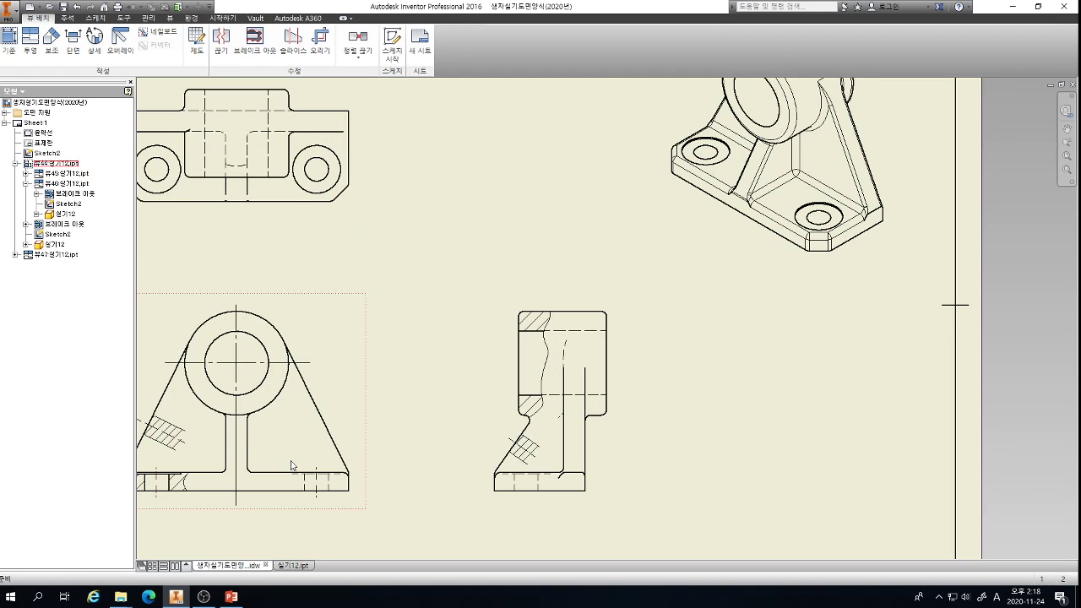
scroll(313, 483, up, 3)
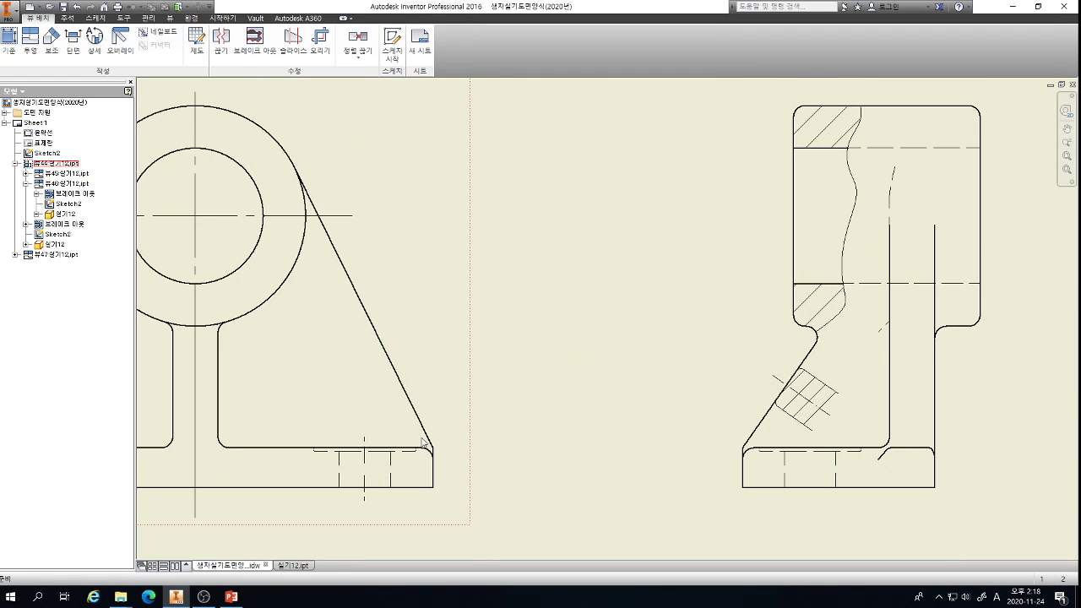
click(335, 385)
key(s)
scroll(417, 499, up, 3)
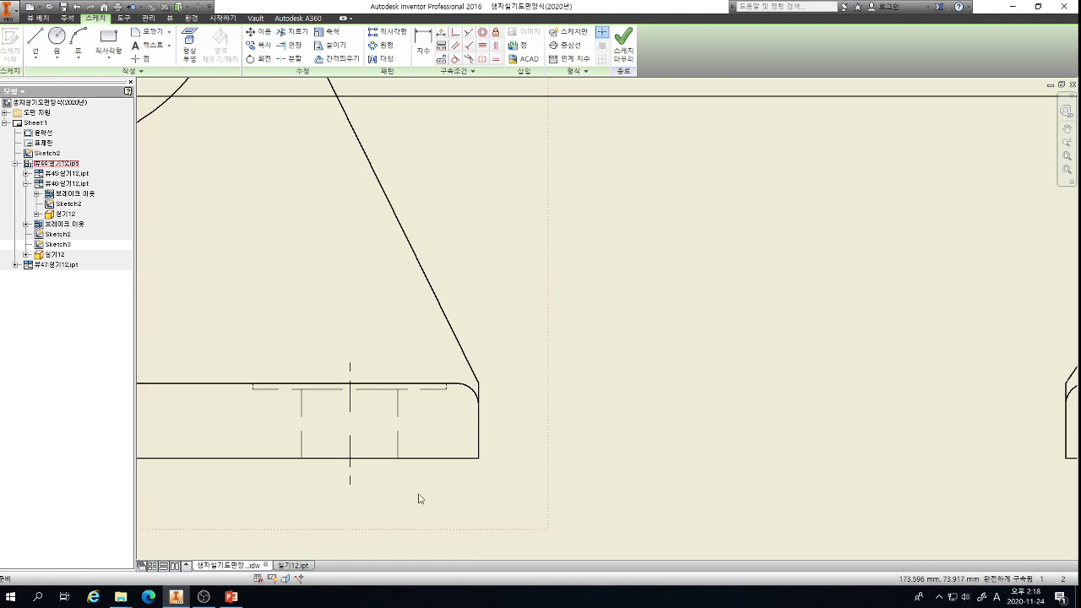
drag(299, 242, 603, 545)
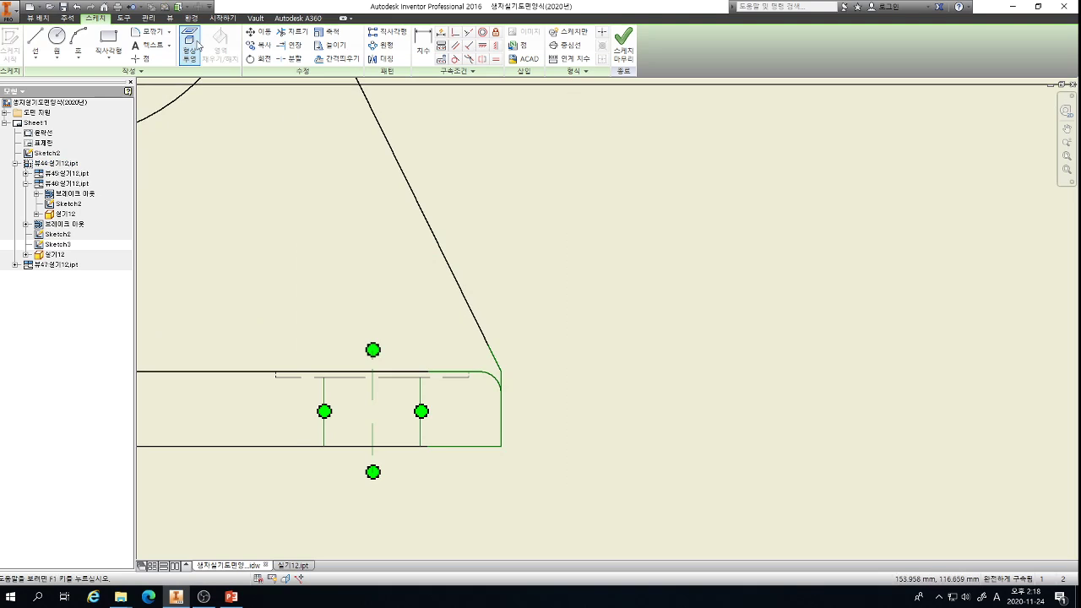
- Draw a vertical line between the front view's right hole and base end, trimmed to the plate's upper and lower edges
click(36, 38)
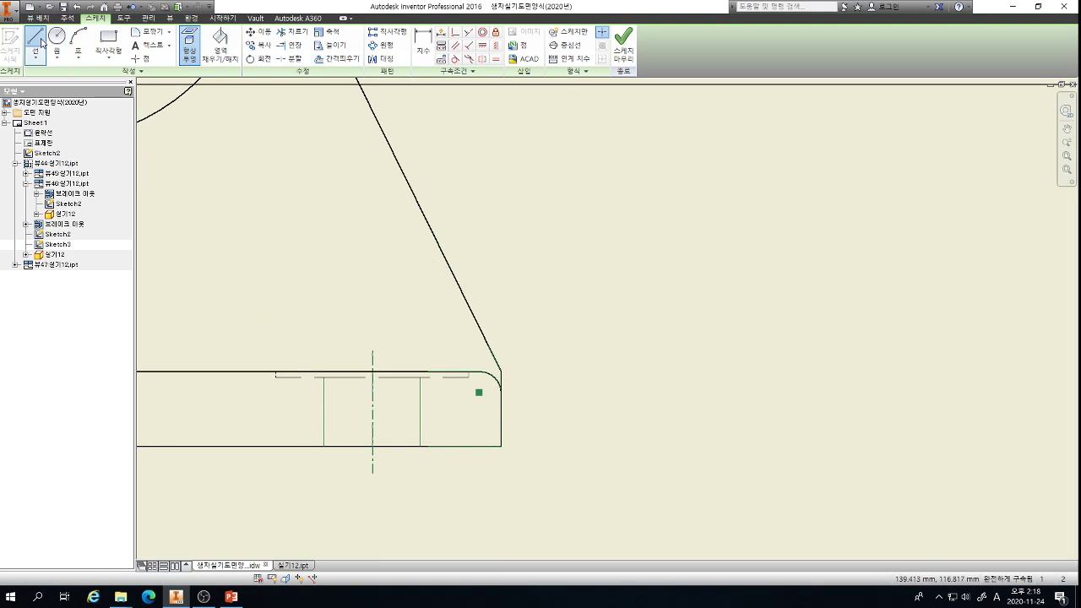
click(447, 340)
click(447, 468)
key(x)
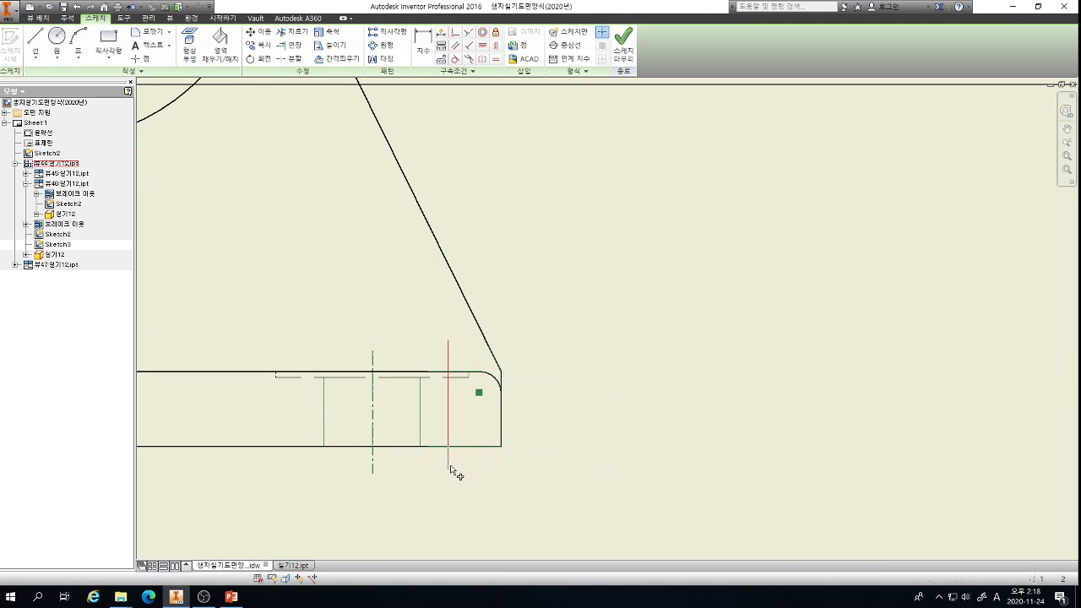
click(448, 461)
click(449, 355)
key(Escape)
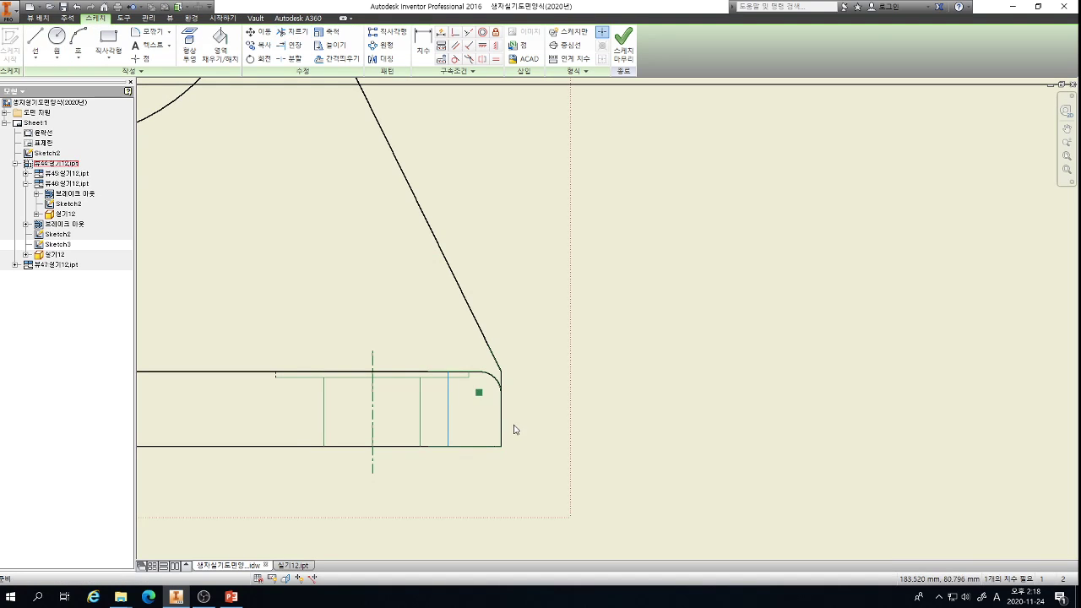
- Dimension the vertical line 6 mm from the base plate's right edge in the front view
key(d)
click(452, 414)
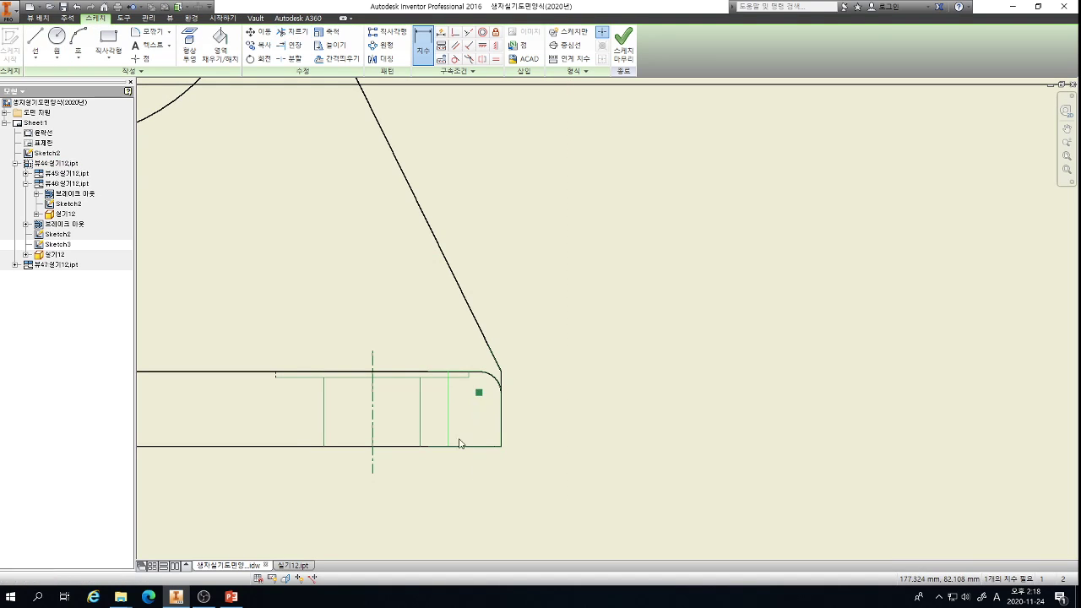
click(500, 426)
click(482, 497)
text(6)
key(Return)
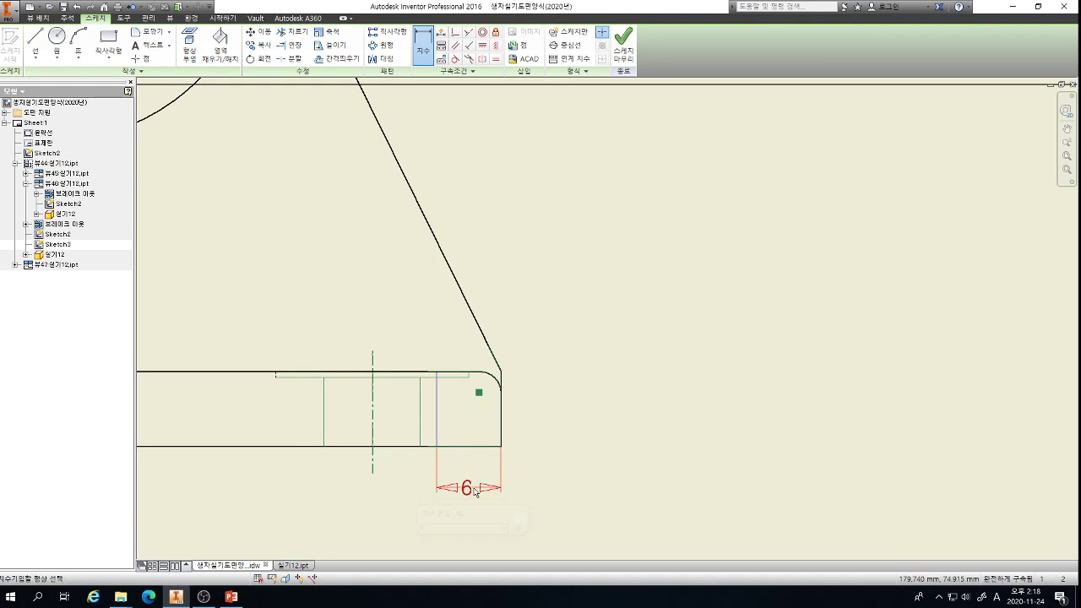
key(Escape)
- Assign the front view's new vertical line to the 외형선(ISO) layer and finish the sketch
click(436, 406)
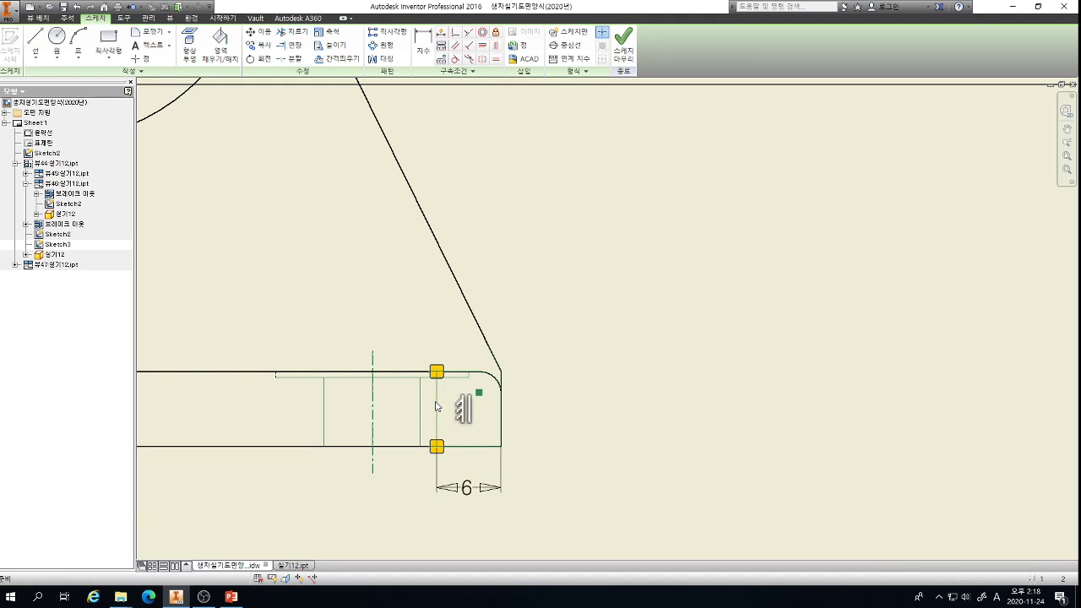
click(69, 17)
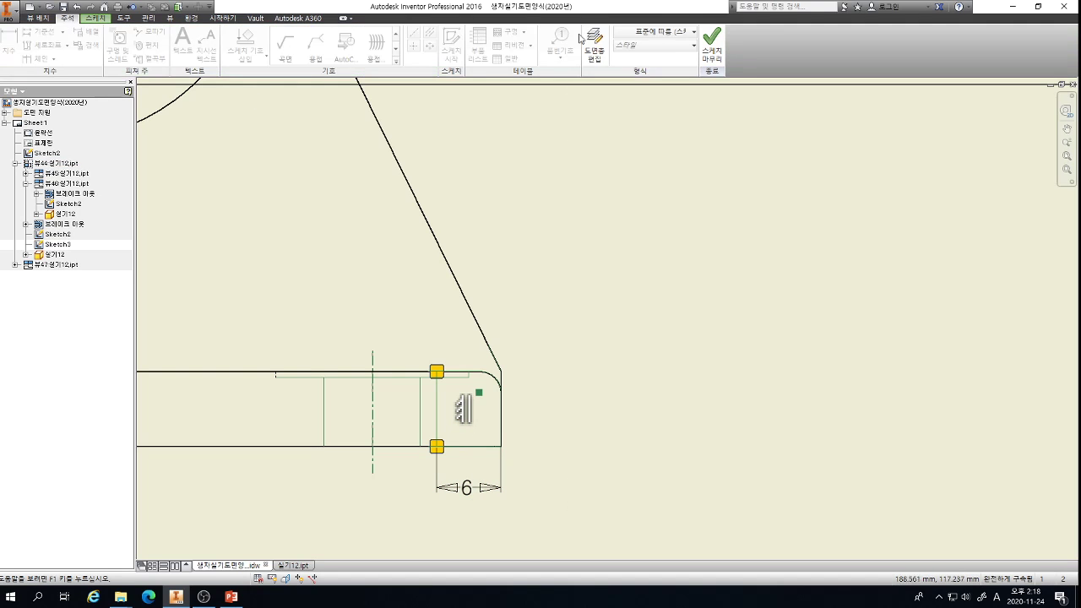
click(654, 31)
scroll(641, 173, down, 3)
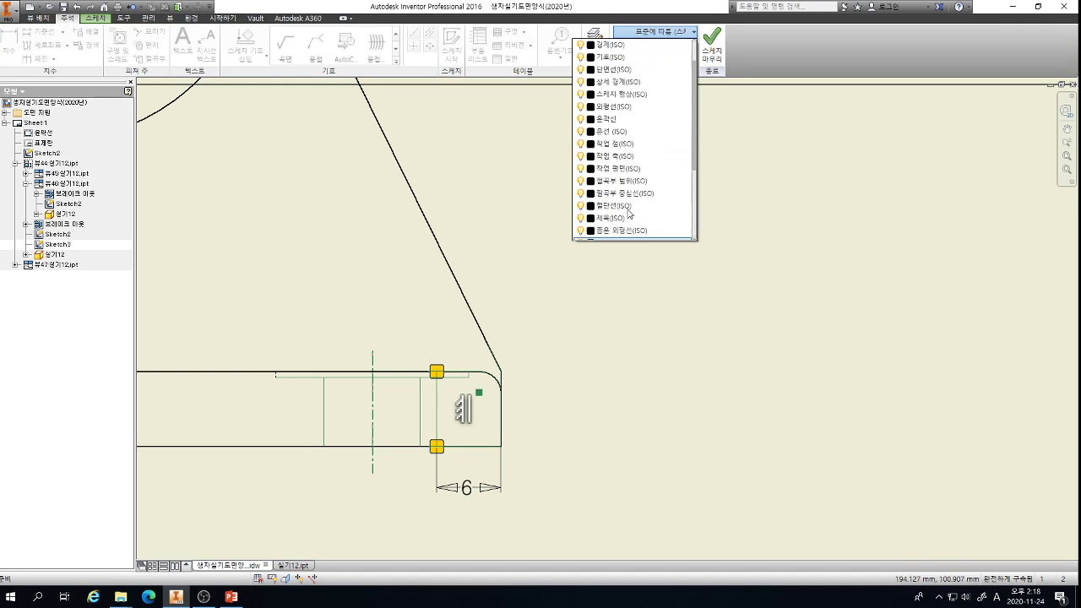
scroll(629, 203, up, 1)
click(626, 150)
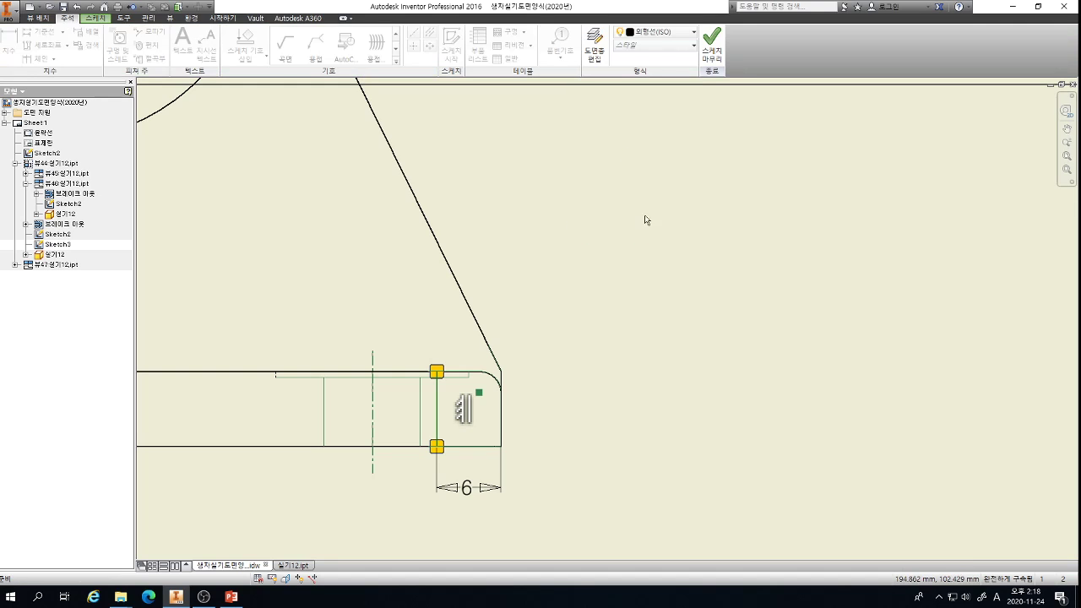
click(632, 269)
click(714, 55)
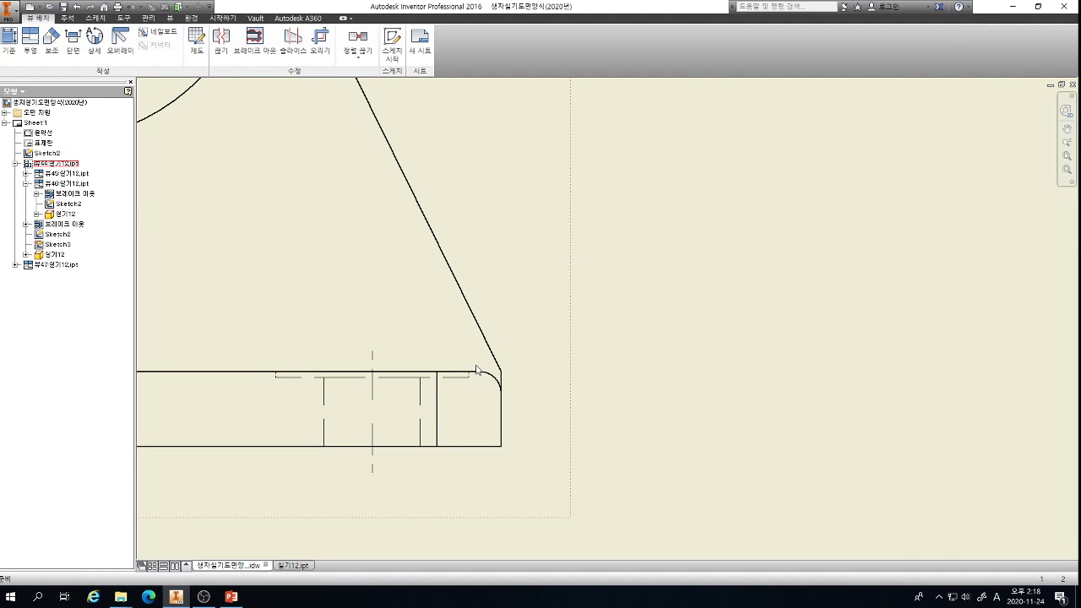
- Start a sketch on the side view and project the edges of the base plate and sloped rib
scroll(174, 397, down, 2)
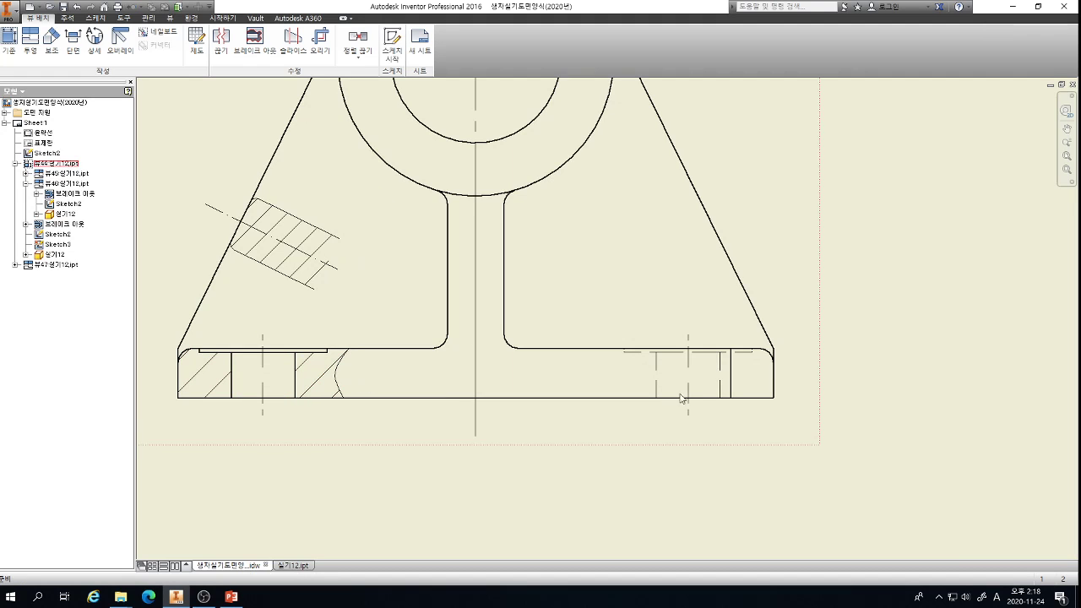
scroll(477, 405, down, 2)
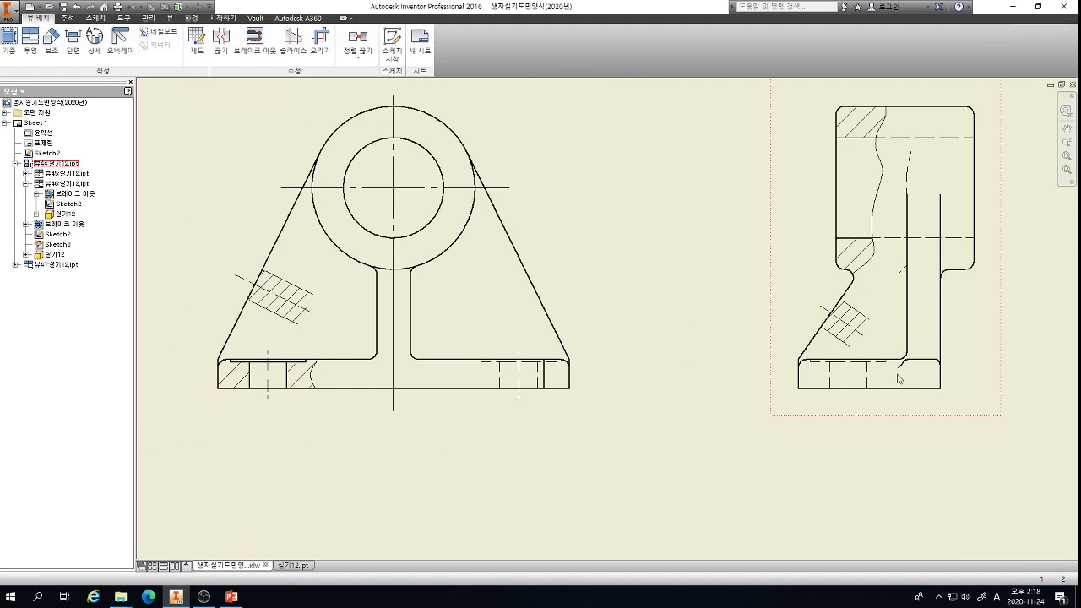
scroll(898, 381, up, 3)
scroll(605, 360, down, 5)
scroll(718, 338, up, 5)
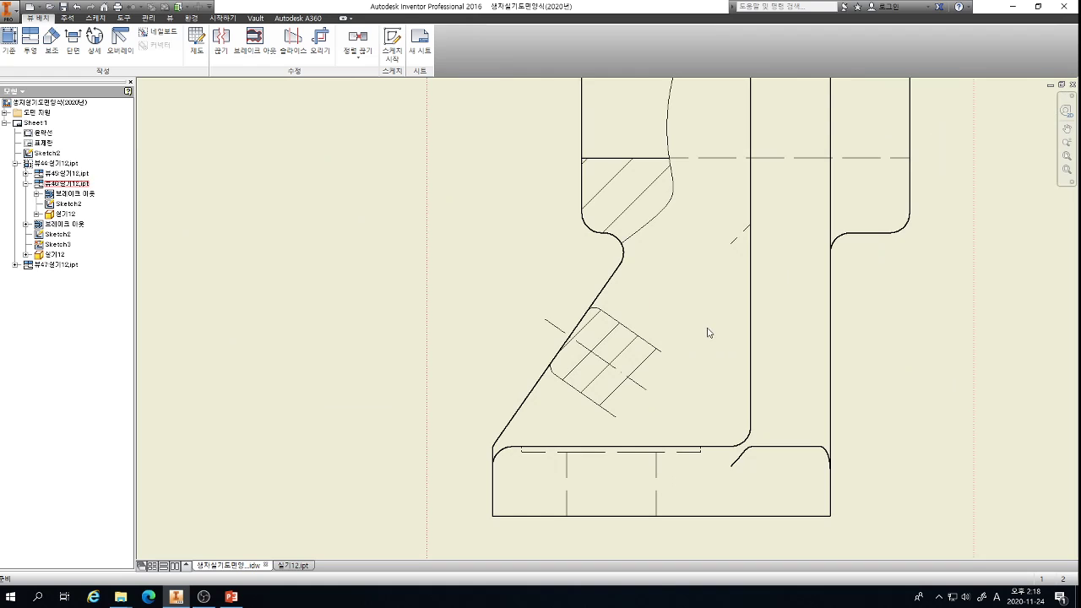
click(709, 333)
key(s)
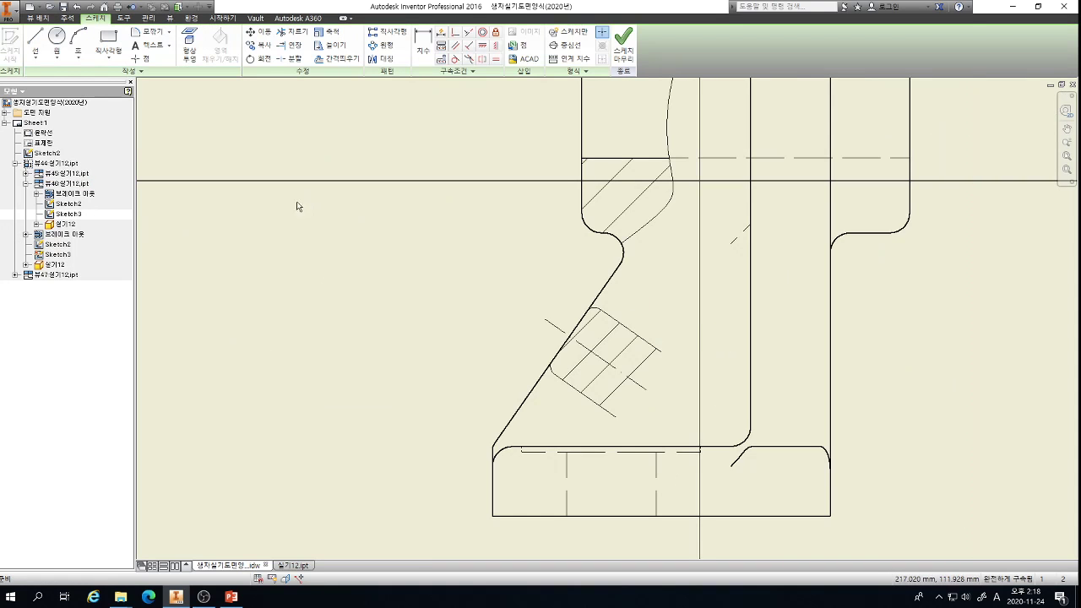
drag(292, 186, 772, 558)
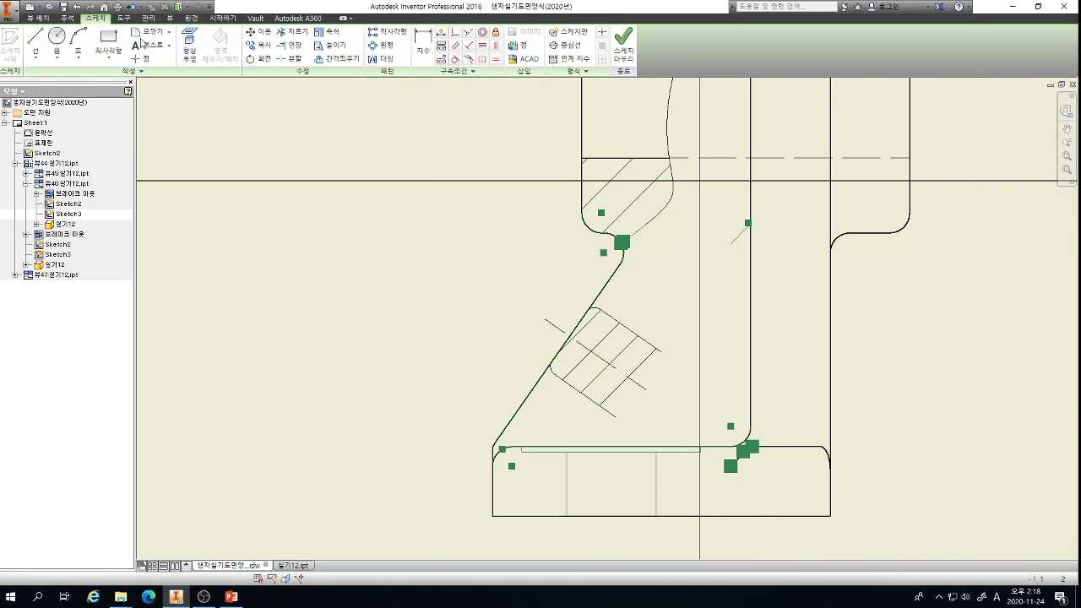
- Draw a vertical line across the side view's base near its left end and trim it to the plate's thickness
key(l)
scroll(548, 465, up, 3)
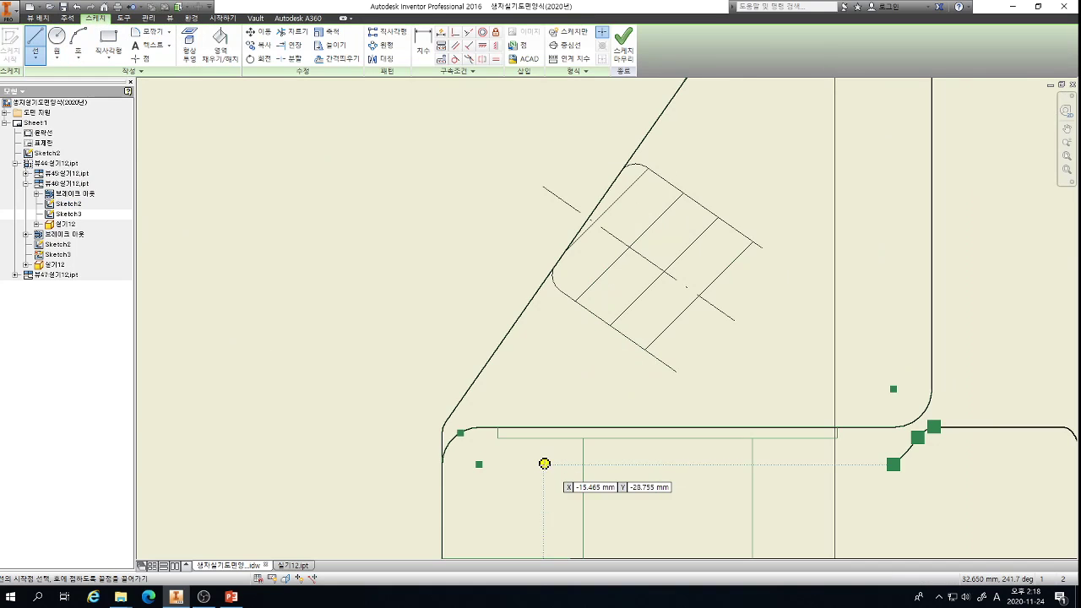
scroll(541, 444, down, 3)
click(533, 413)
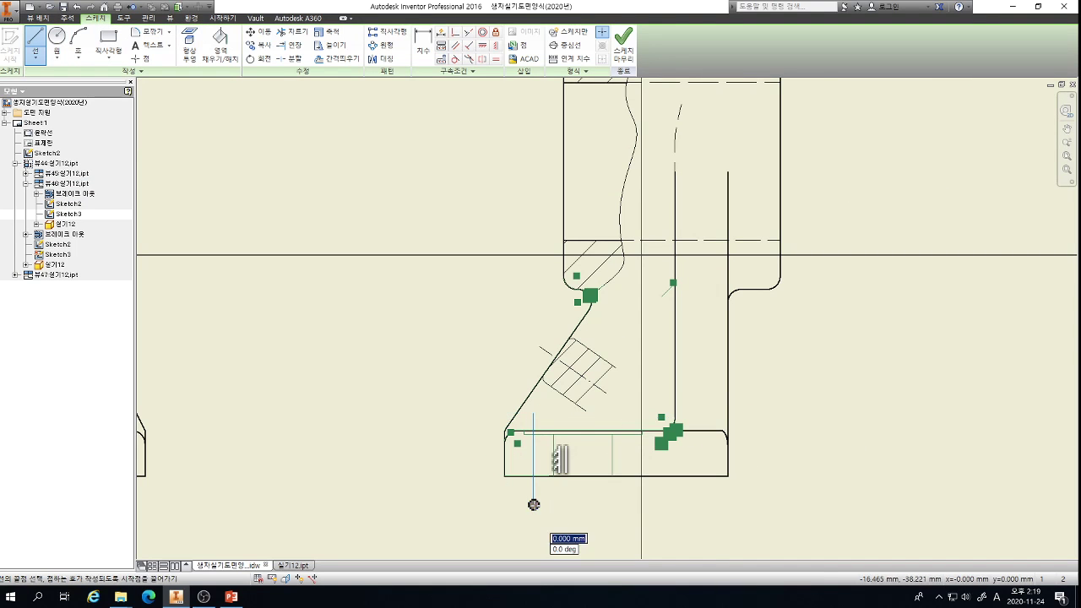
scroll(543, 479, up, 3)
key(x)
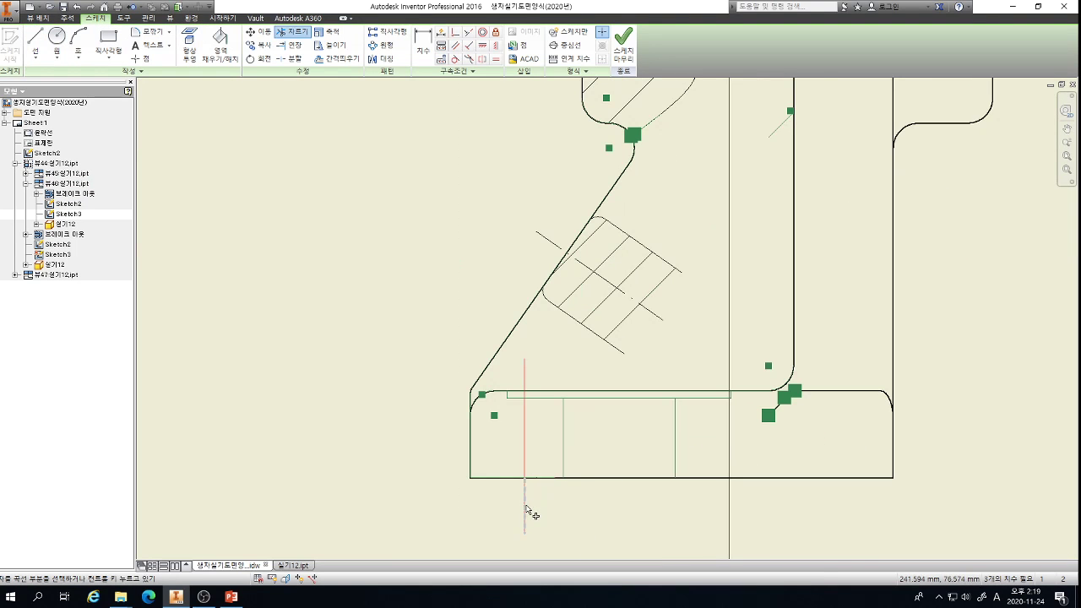
click(528, 509)
click(523, 369)
- Dimension the vertical line 6 mm from the base plate's left edge in the side view
key(d)
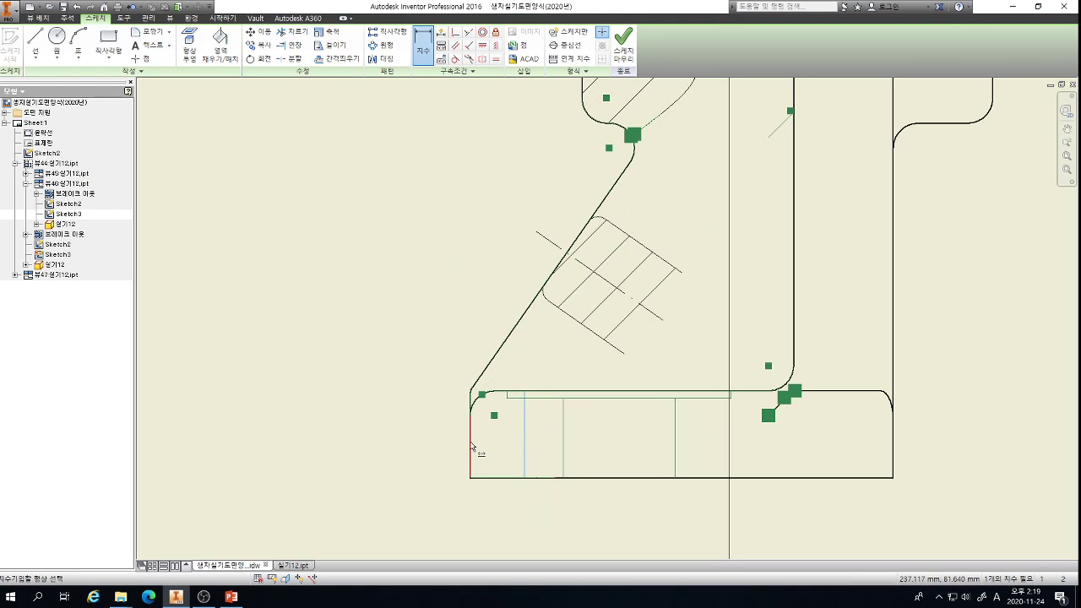
click(471, 446)
click(525, 447)
click(512, 506)
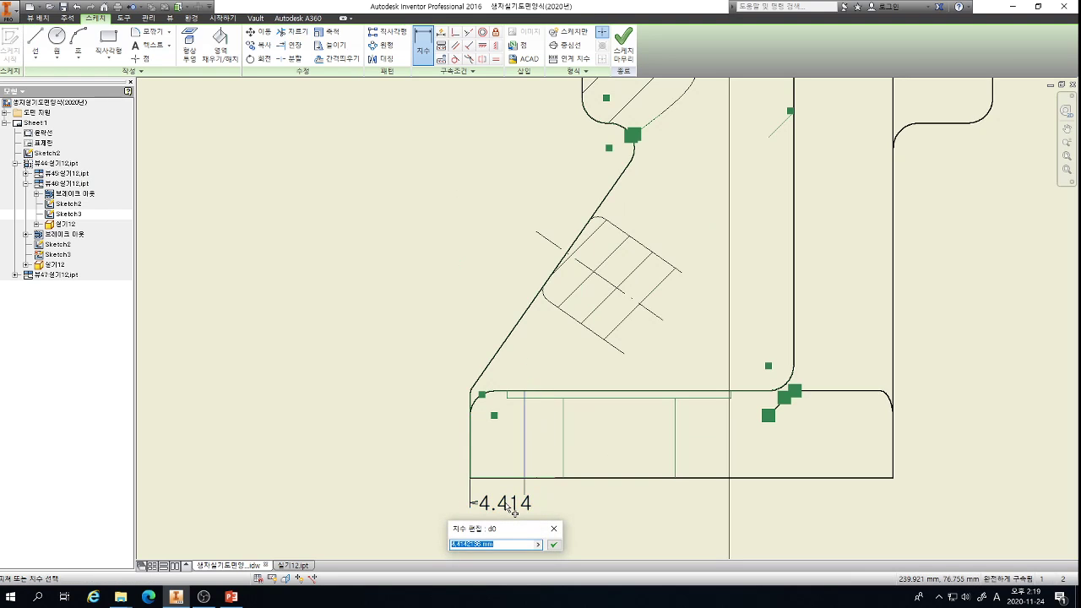
text(6)
key(Return)
key(Escape)
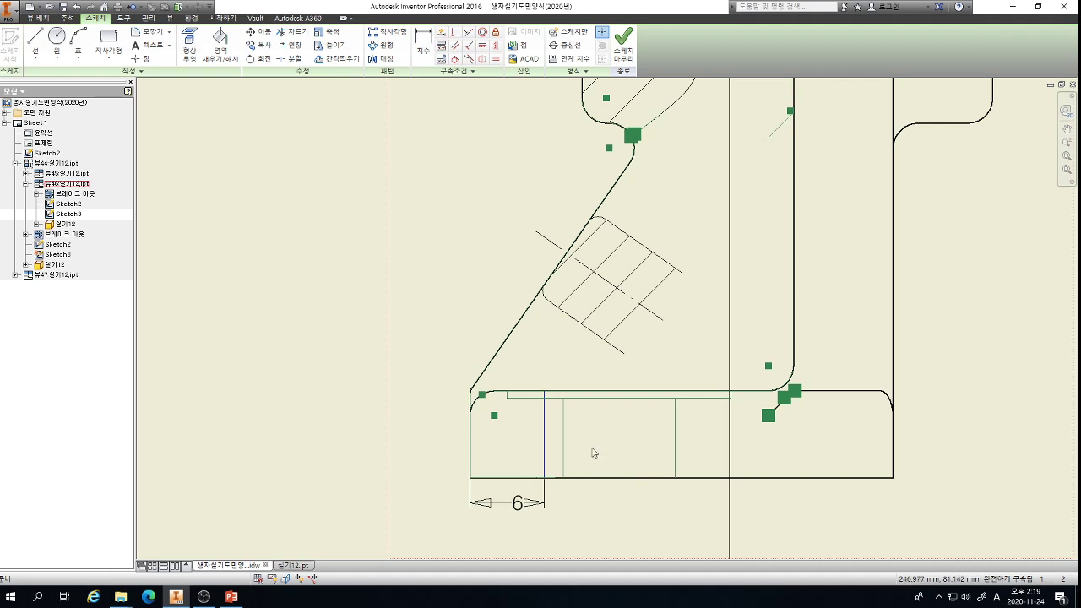
- Assign the side view's new vertical line to the 외형선(ISO) layer and finish the sketch
click(544, 435)
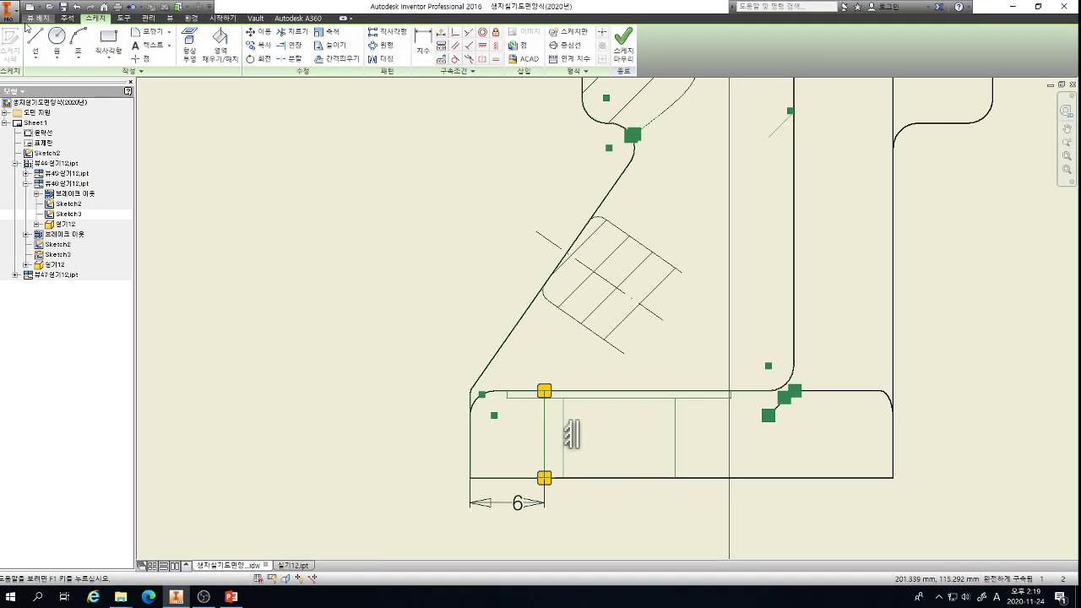
click(33, 18)
click(68, 18)
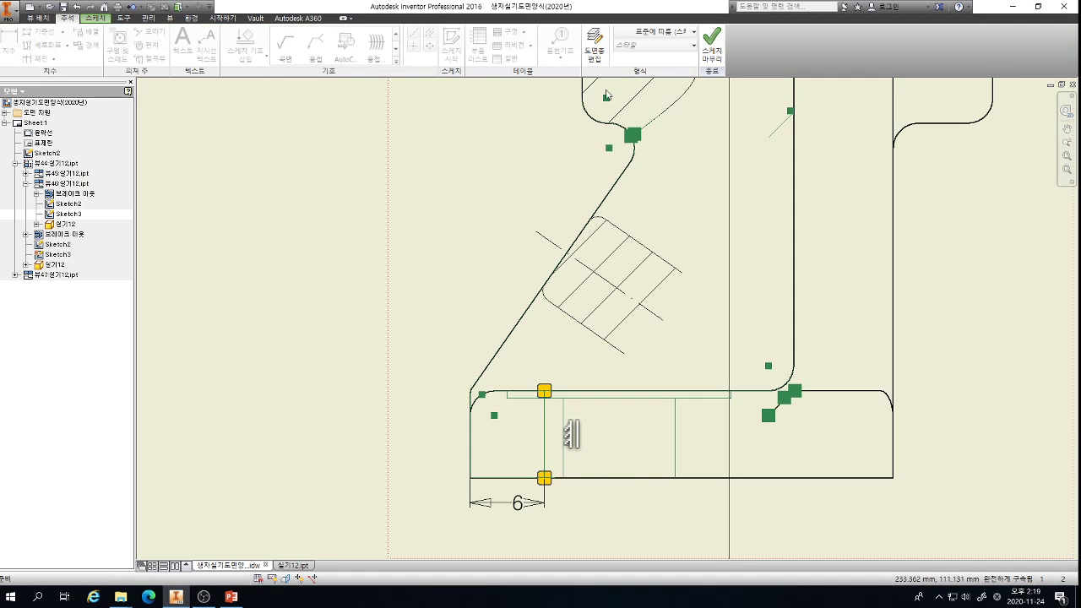
click(655, 31)
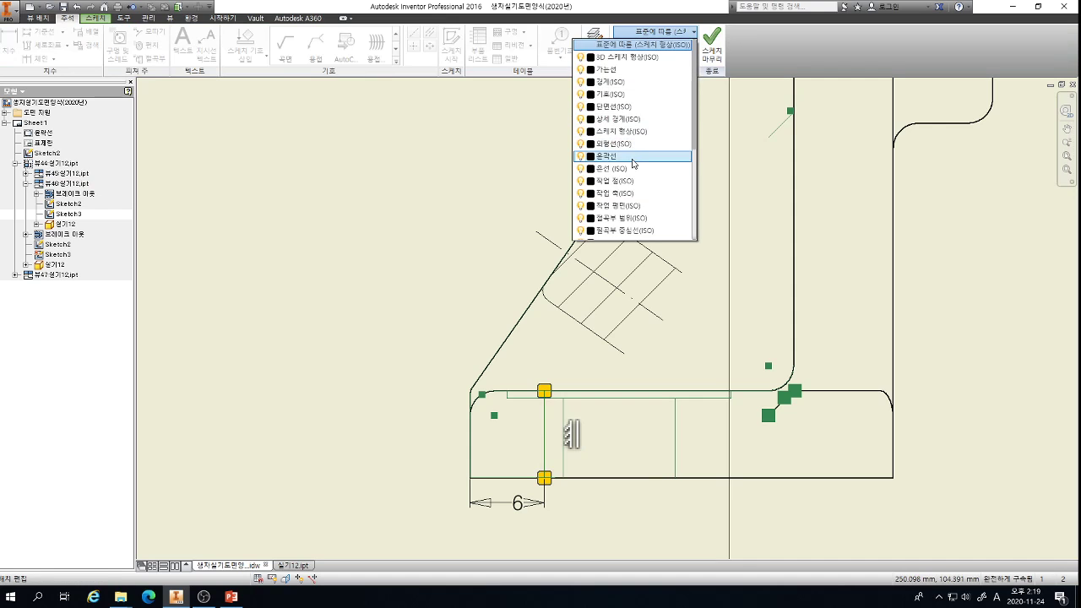
click(632, 145)
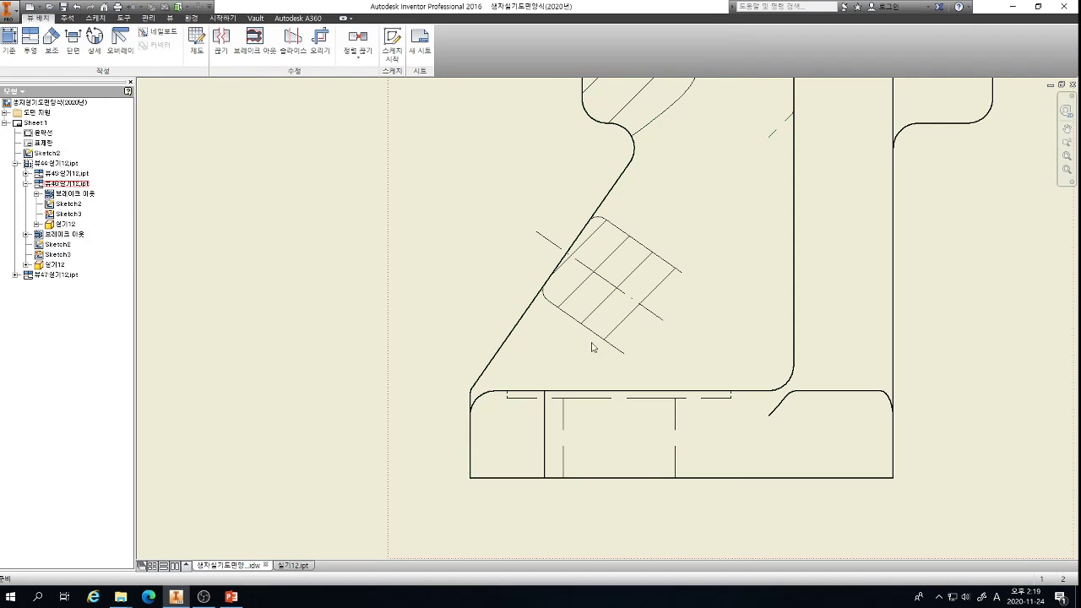
- Hide the small arc and the slanted edge below the rib corner on the side view's base
scroll(917, 422, up, 5)
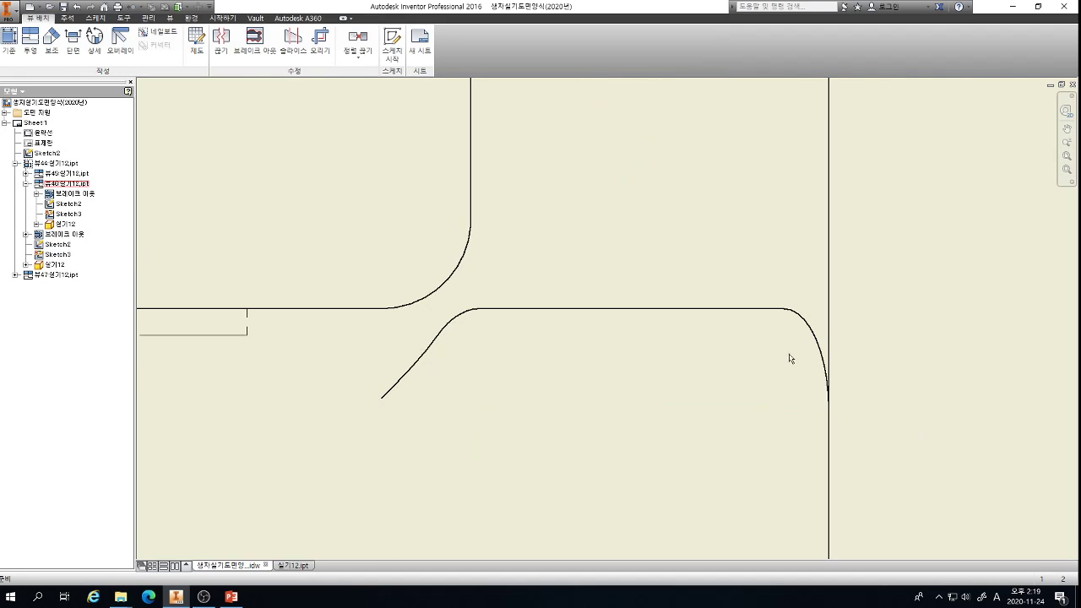
right_click(459, 319)
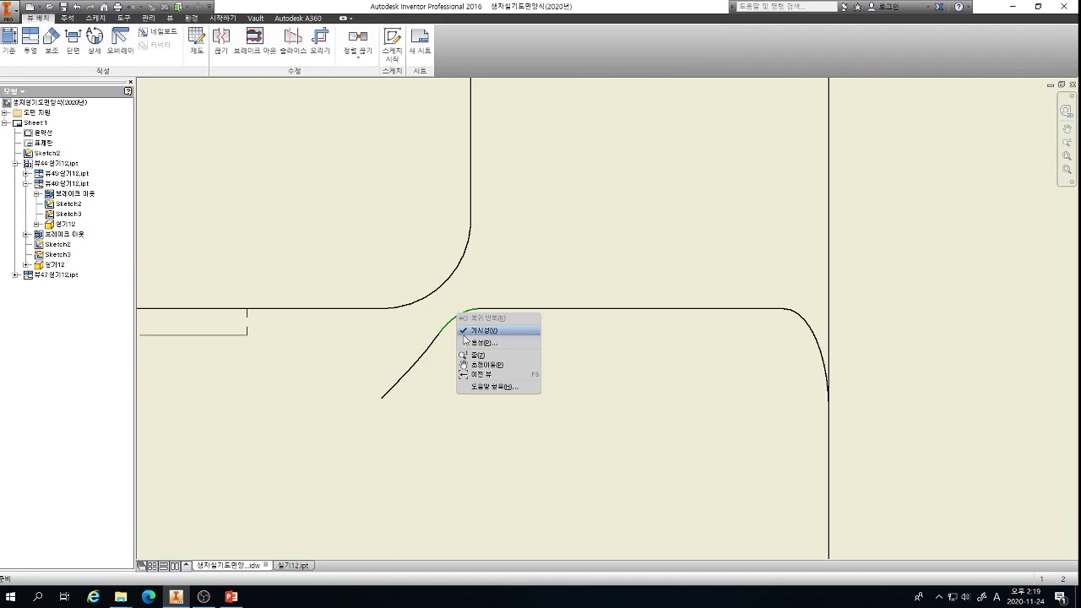
click(474, 334)
right_click(421, 356)
click(433, 372)
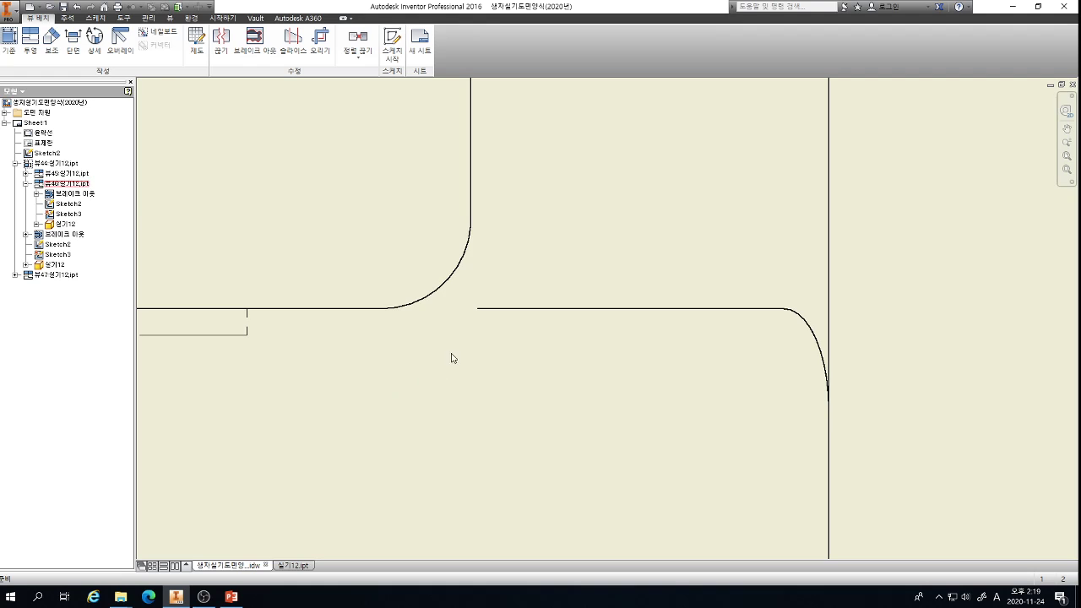
scroll(457, 350, down, 5)
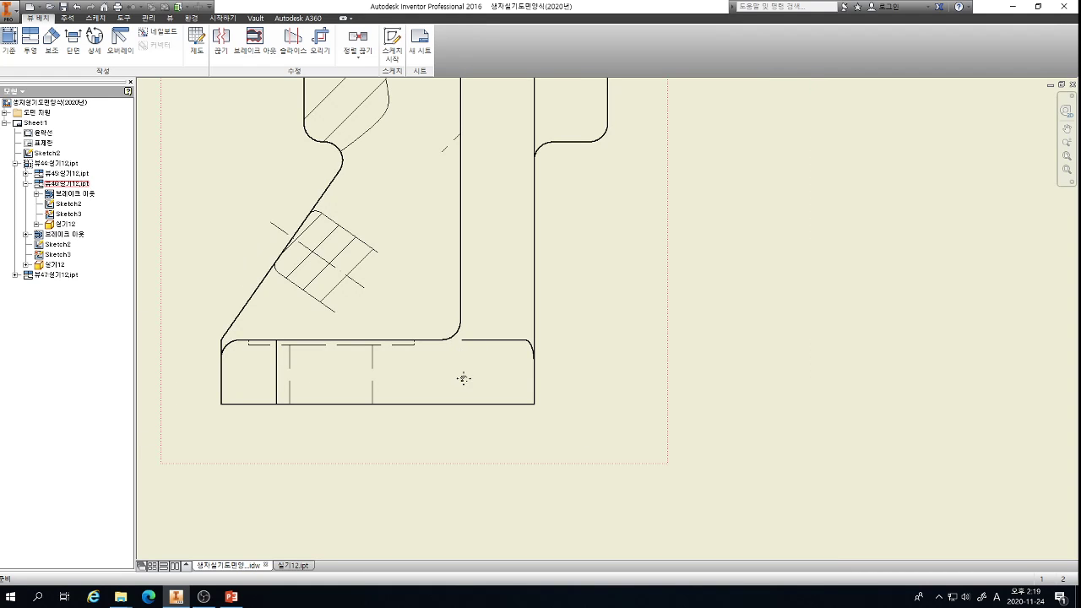
- Hide the two short slanted dashed edge fragments beside the web, just below the boss bore in the side view
scroll(467, 385, down, 2)
scroll(456, 181, down, 3)
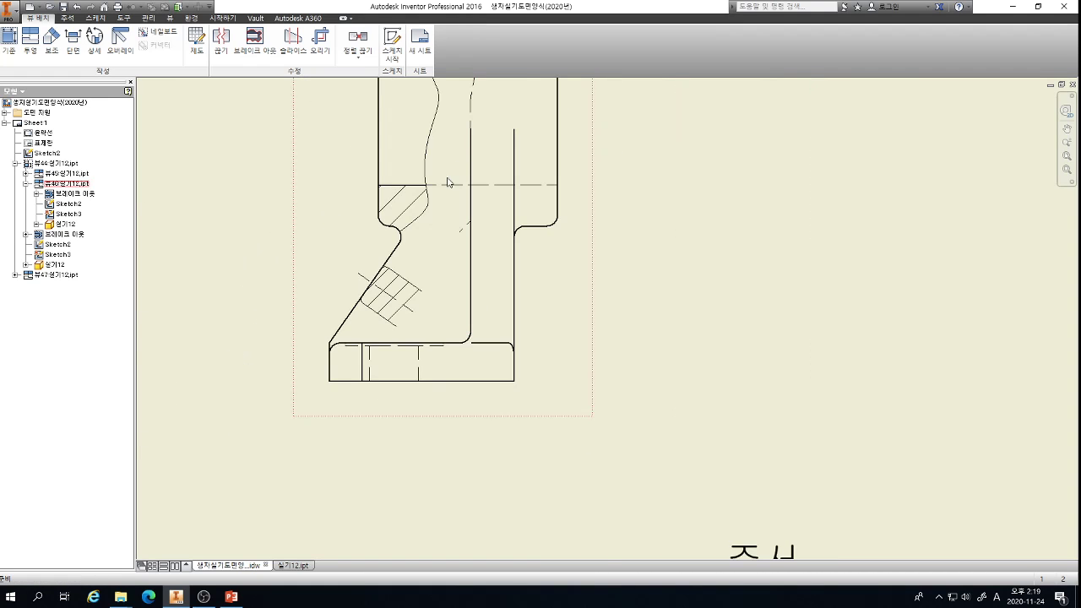
scroll(432, 294, down, 2)
scroll(423, 189, up, 3)
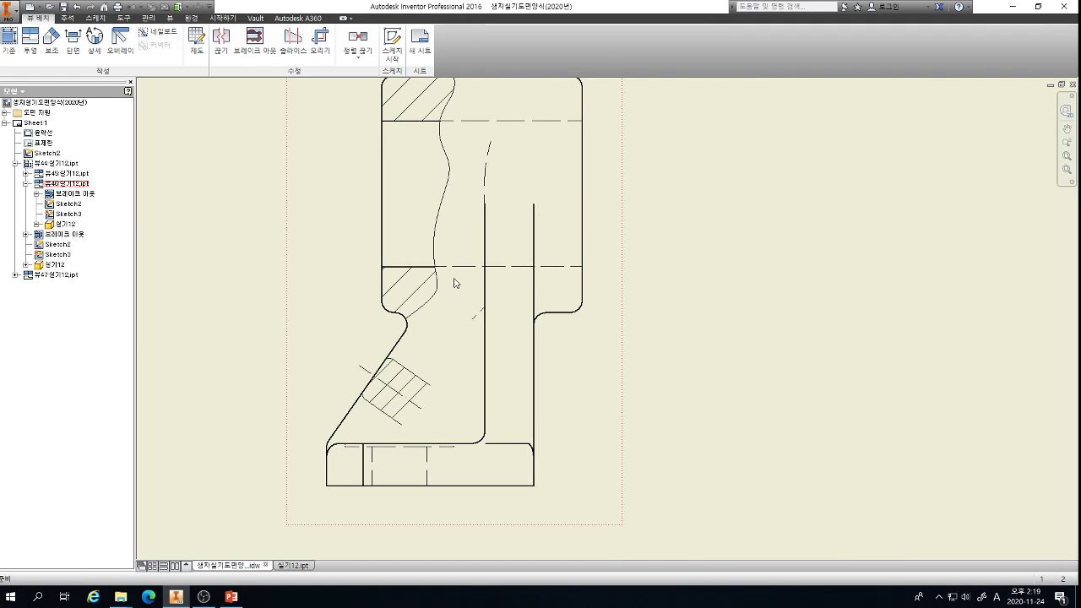
scroll(466, 295, down, 2)
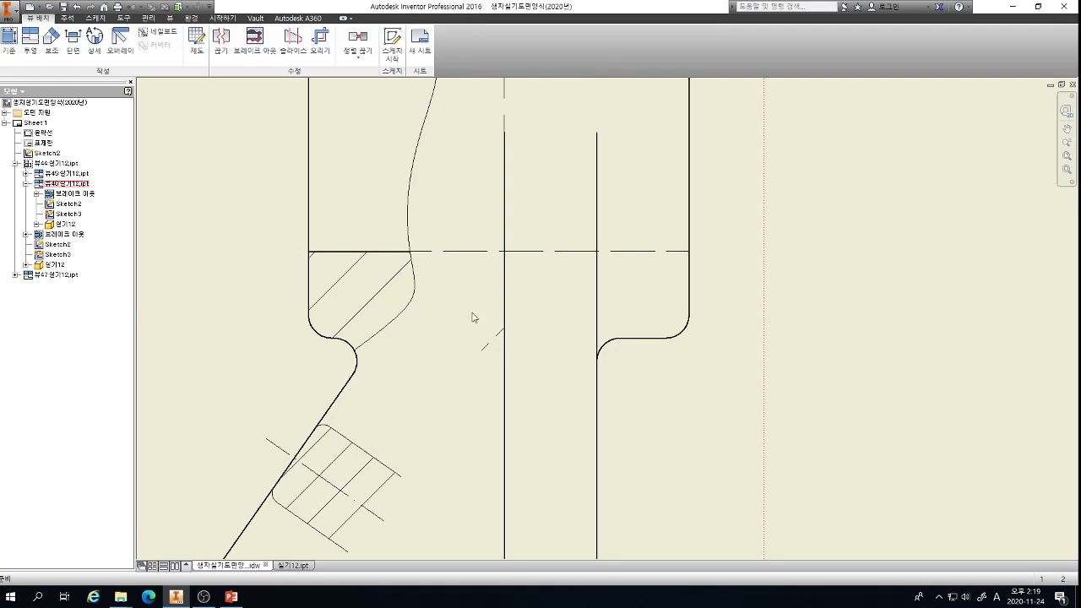
scroll(498, 338, down, 2)
right_click(505, 334)
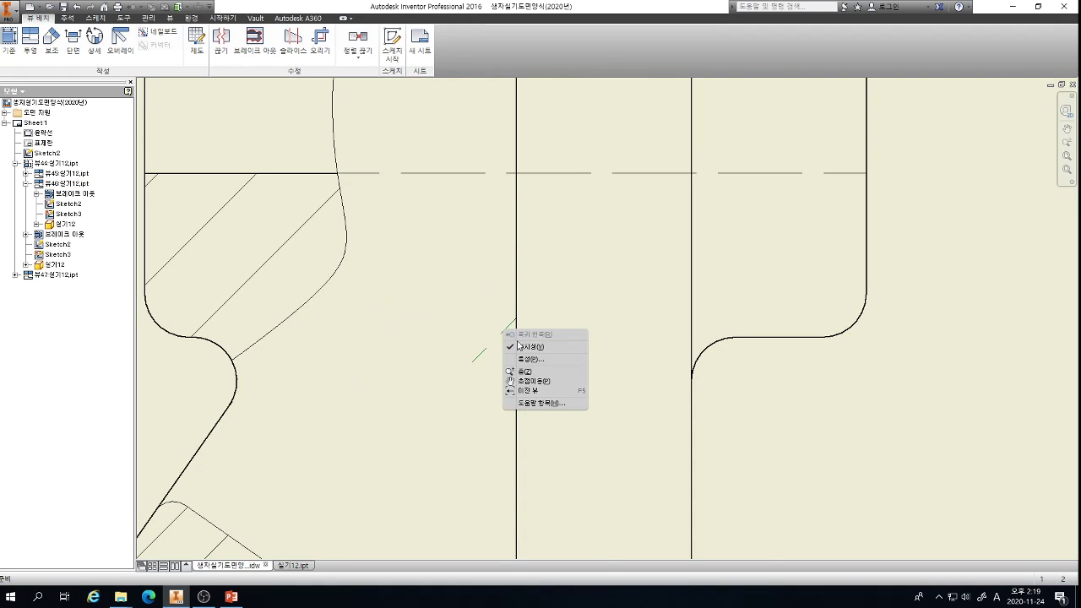
click(466, 347)
scroll(494, 340, down, 2)
scroll(530, 321, down, 1)
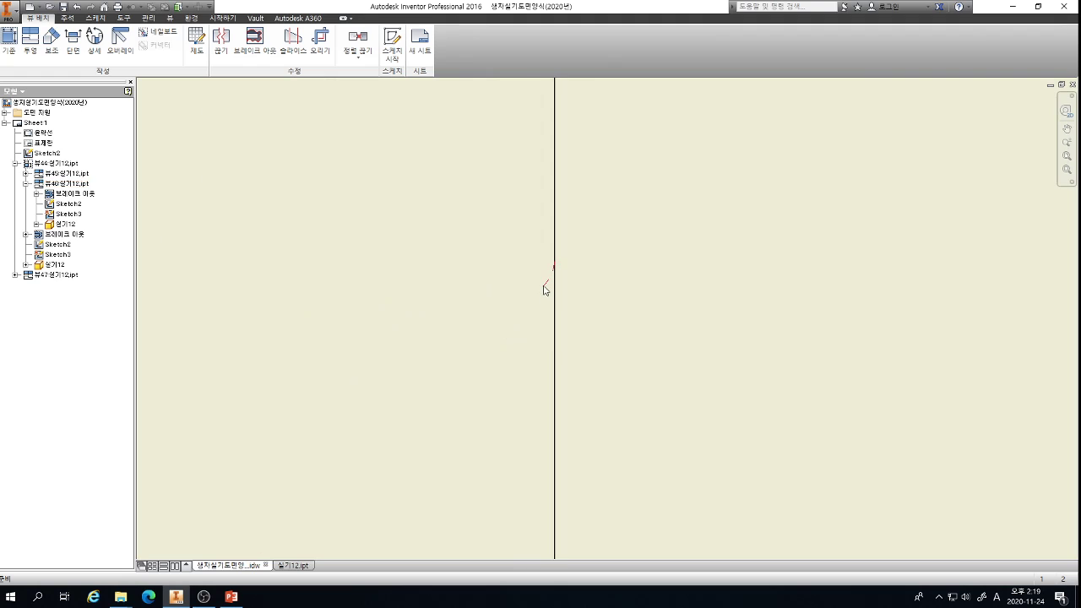
right_click(545, 290)
click(475, 292)
scroll(482, 290, up, 3)
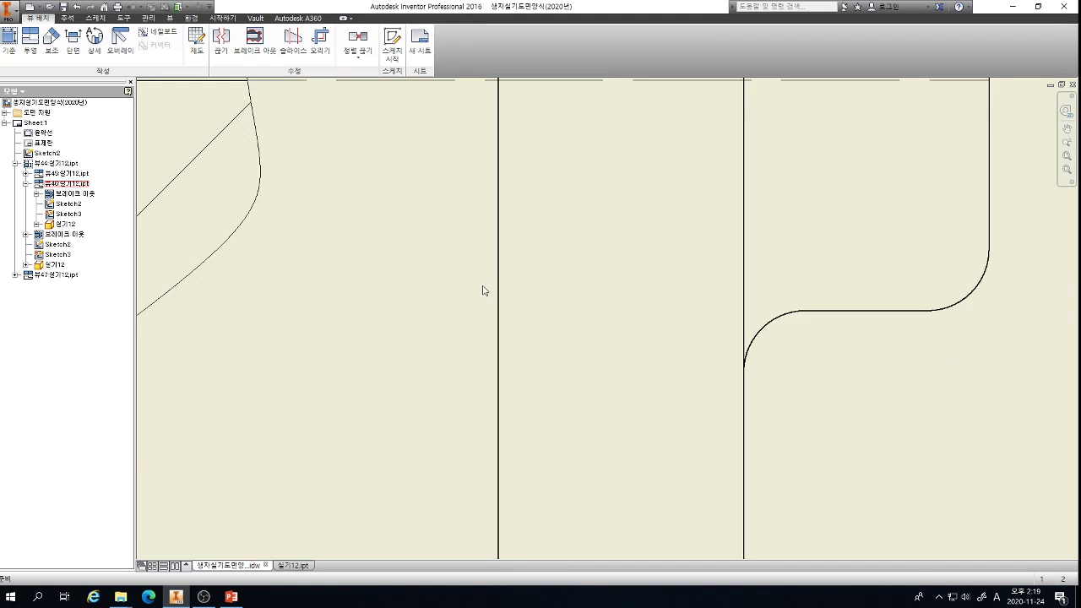
scroll(486, 289, up, 3)
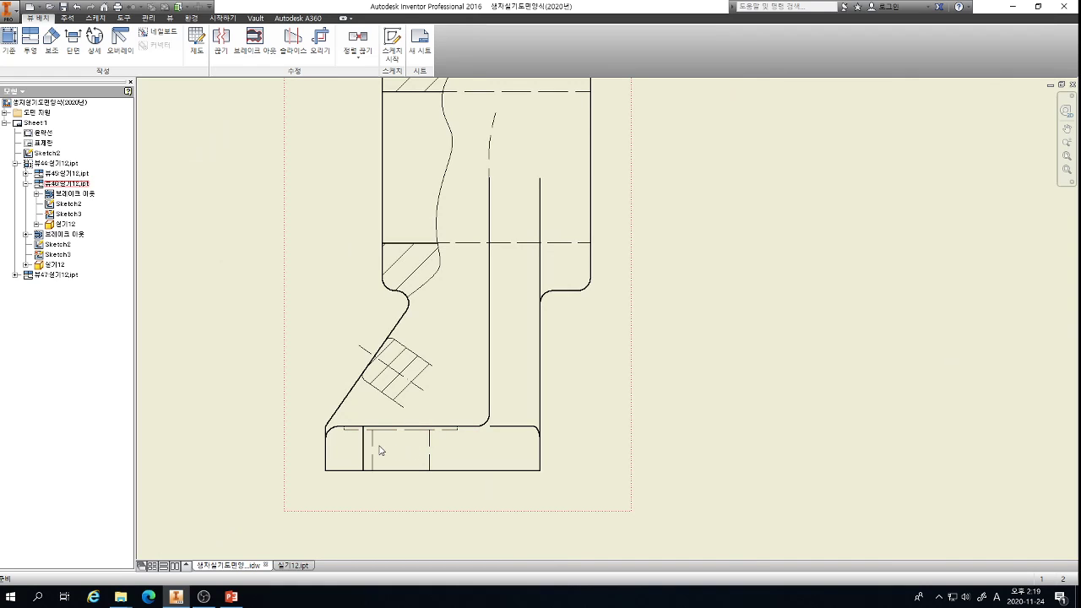
- Start a sketch on the side view and project all of the view's edges into it
scroll(416, 291, down, 2)
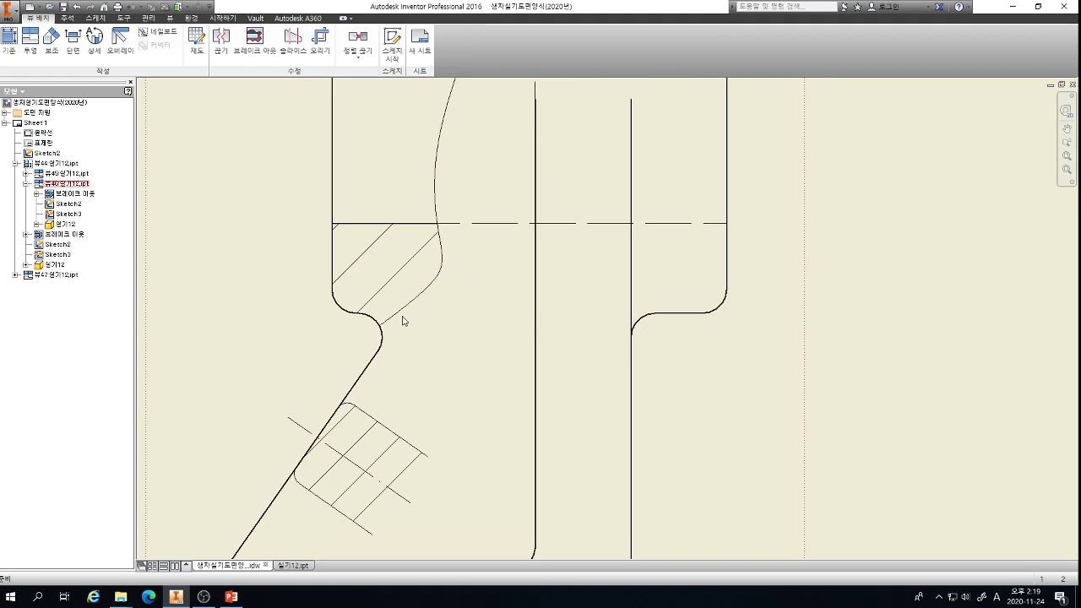
click(479, 328)
scroll(479, 327, up, 5)
mouse_move(363, 163)
mouse_down()
mouse_move(397, 266)
mouse_move(547, 435)
mouse_up()
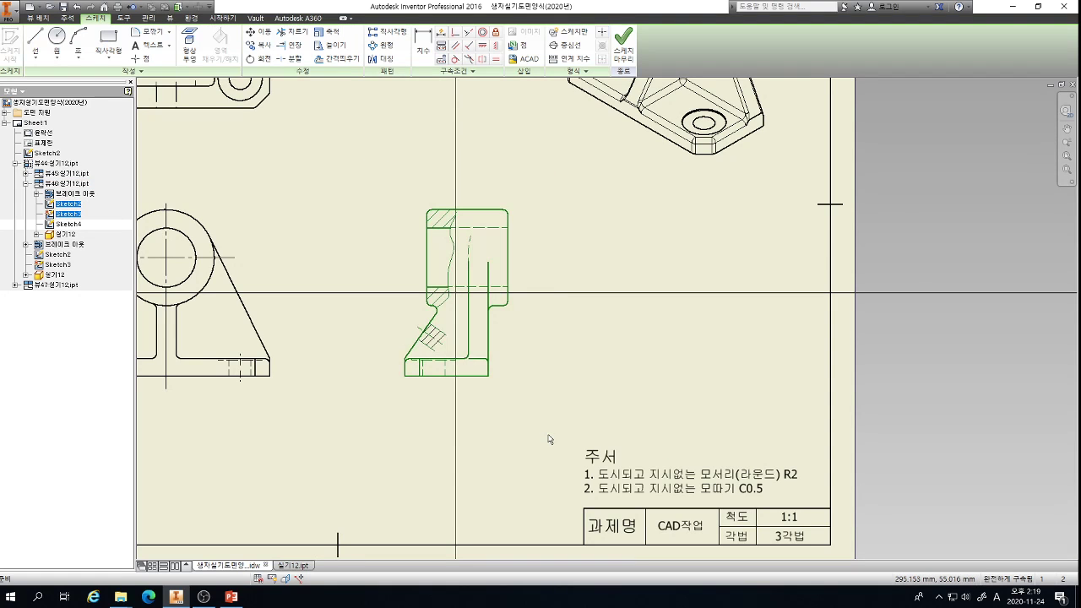
click(189, 42)
scroll(403, 306, down, 8)
scroll(403, 306, up, 3)
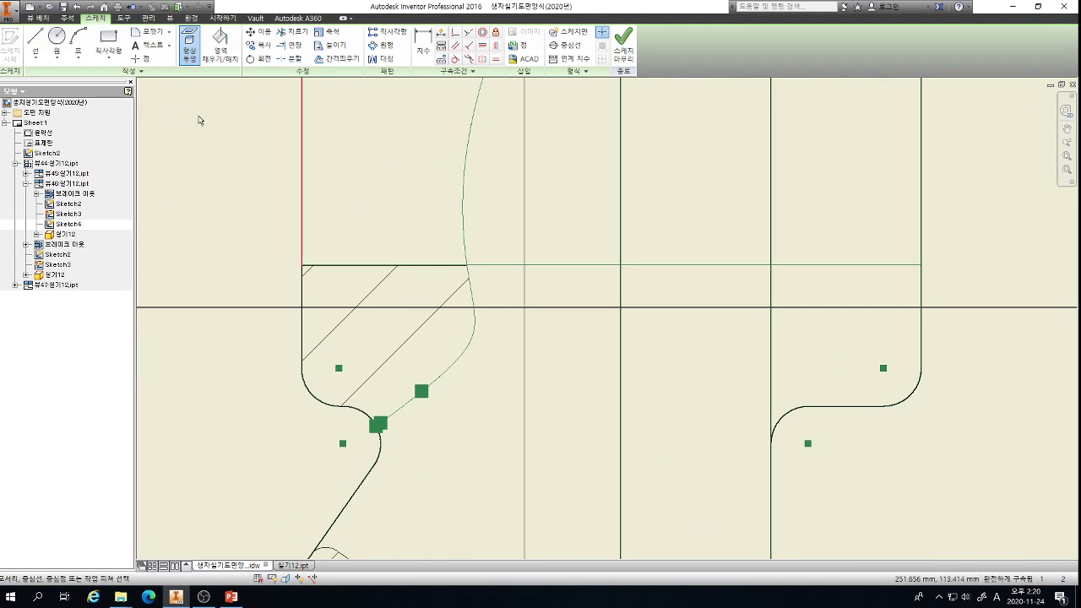
- Draw a horizontal line about 14.8 mm long from the boss's lower fillet end to the web's near vertical edge
click(35, 38)
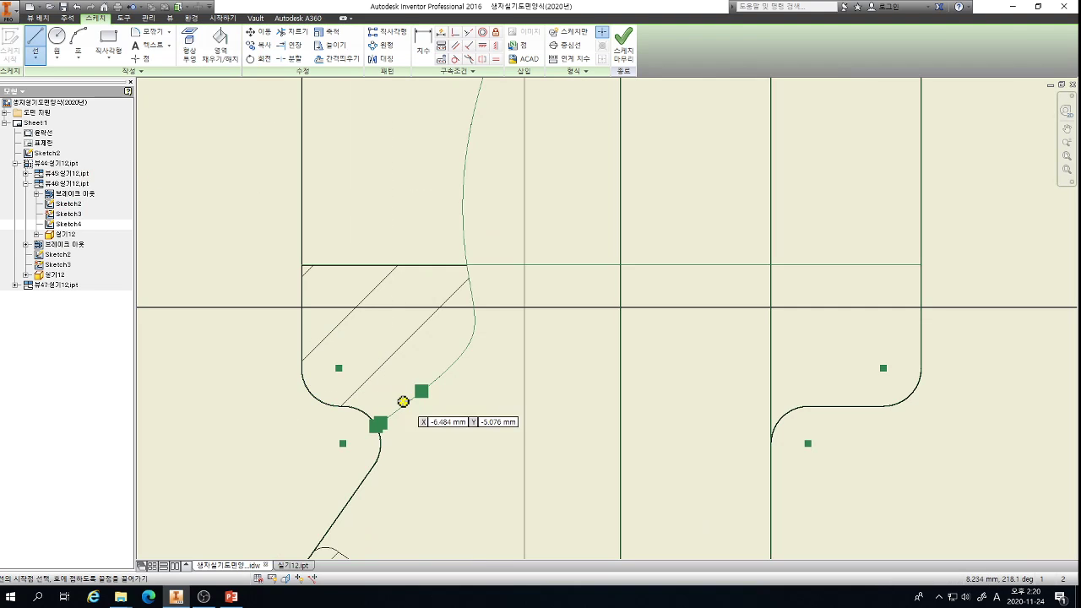
click(343, 406)
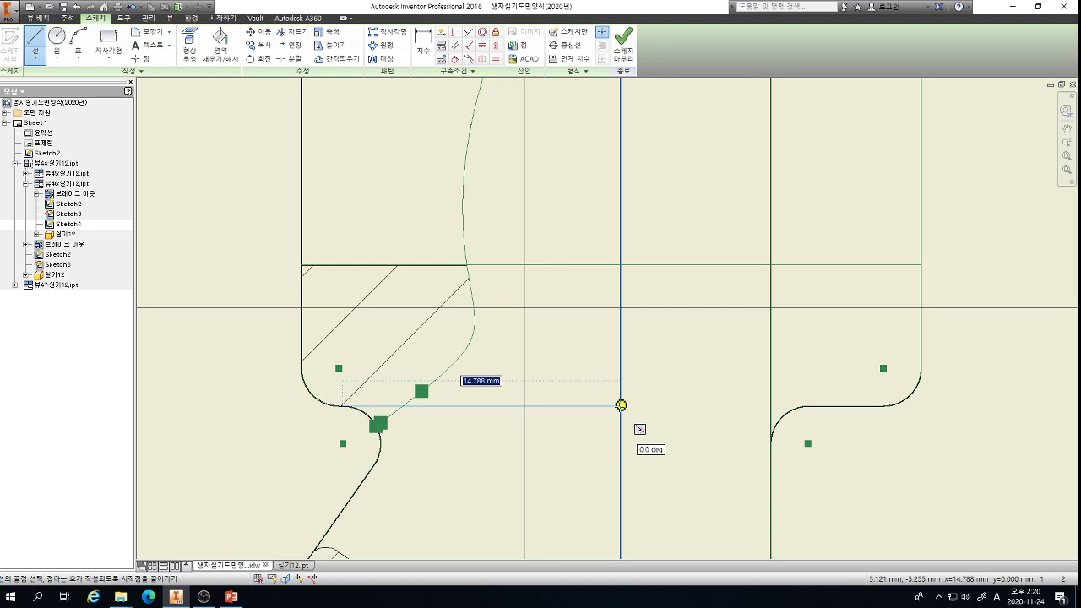
click(621, 405)
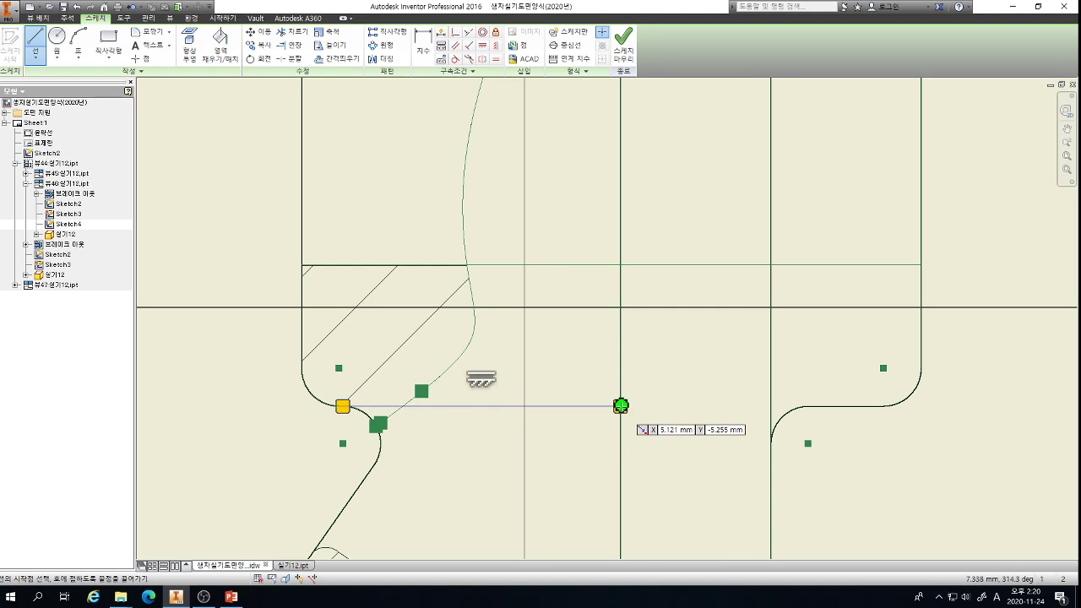
click(621, 464)
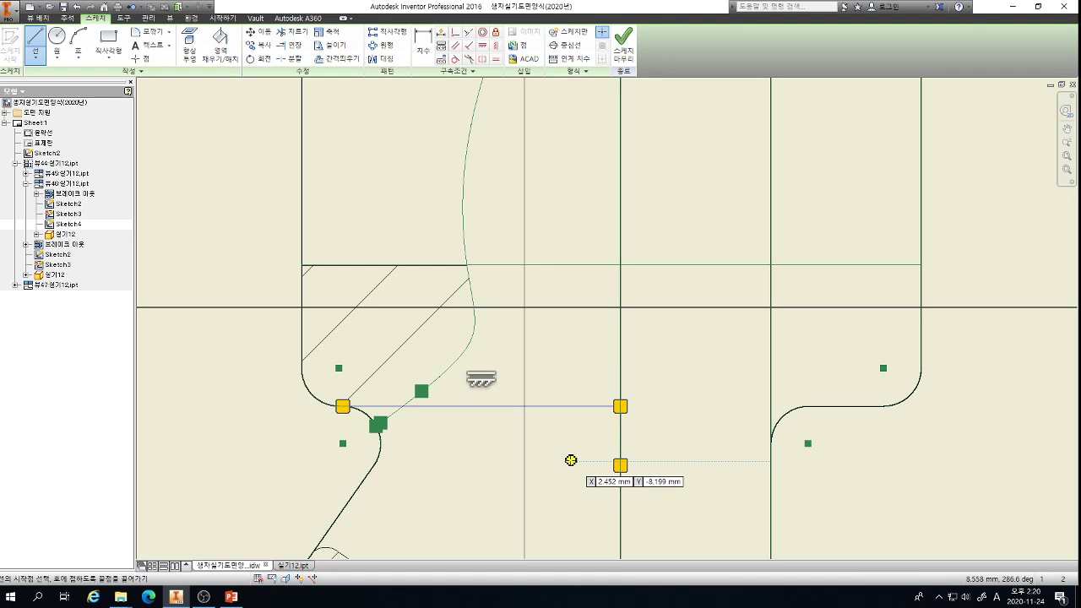
key(Escape)
- Fillet the corner between the new horizontal line and the web's vertical edge with a 2 mm radius
scroll(631, 425, up, 3)
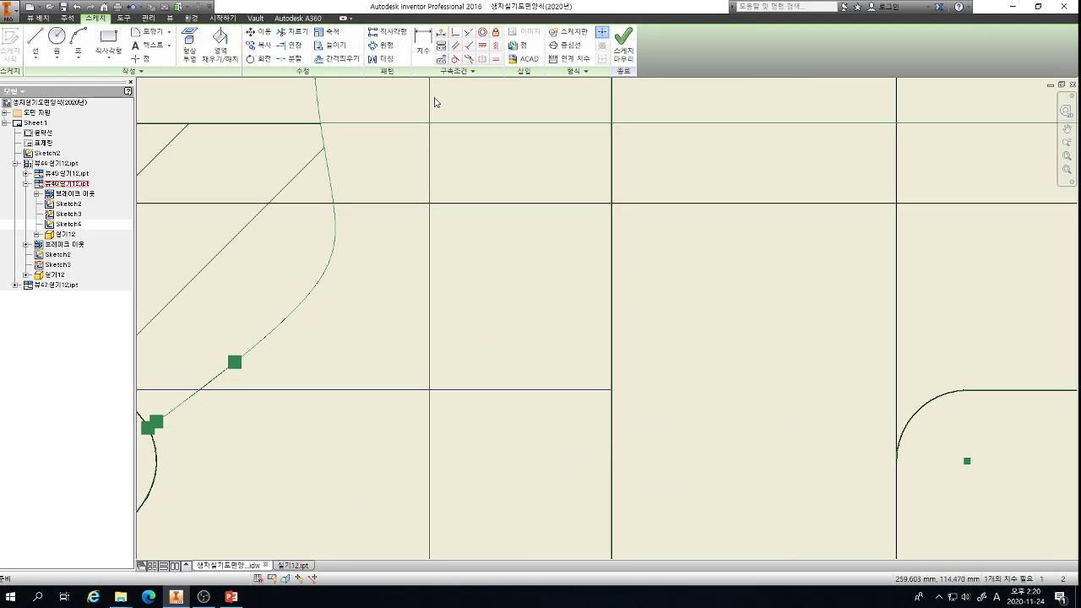
click(162, 35)
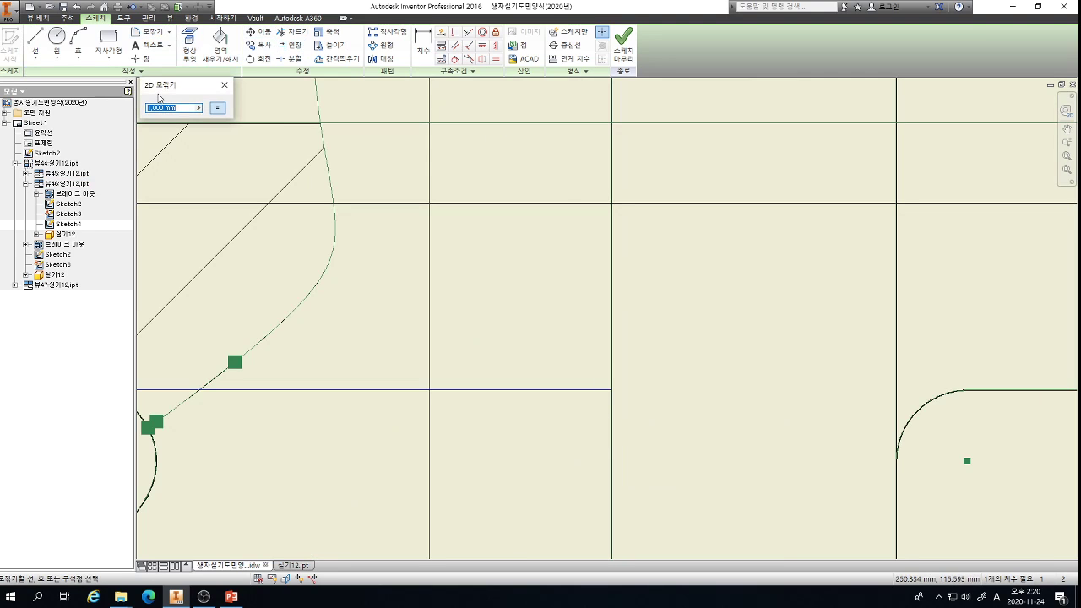
text(3)
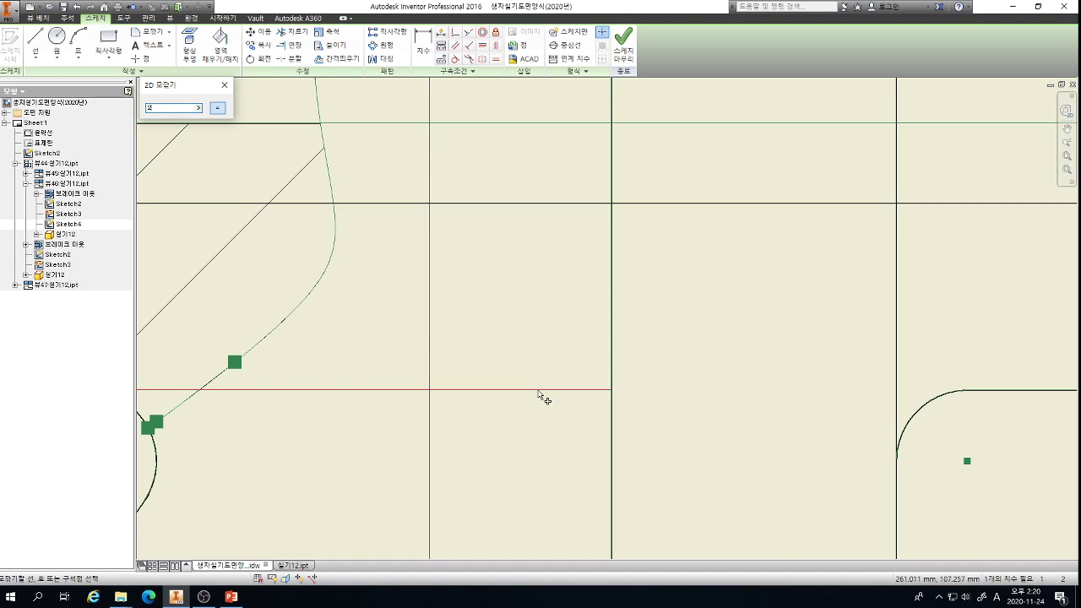
click(543, 391)
click(614, 439)
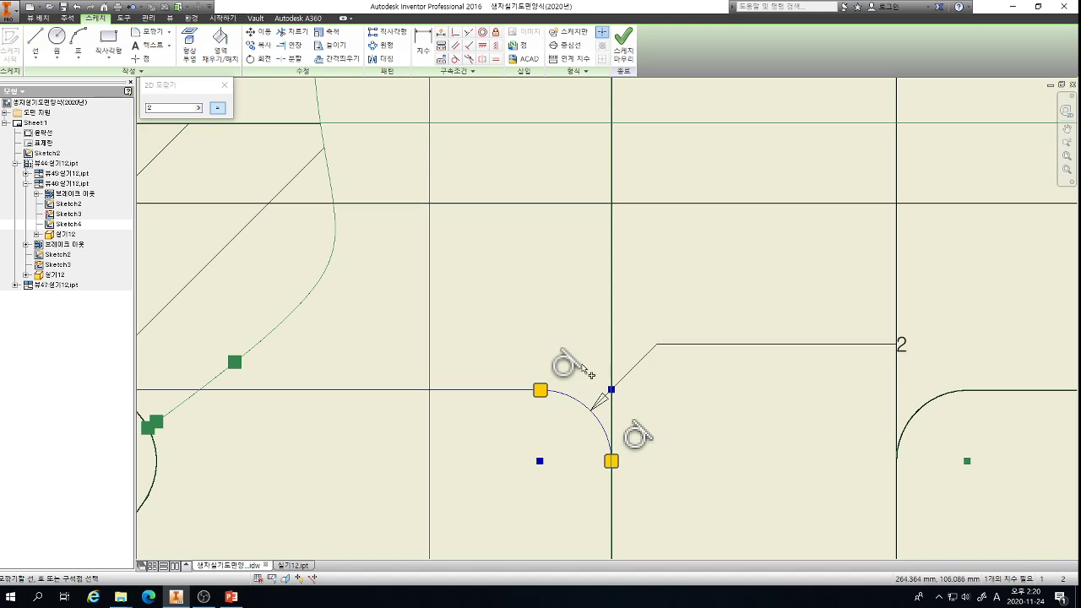
click(224, 85)
- Trim the part of the new horizontal line that lies inside the hatched area, back to the wavy break line
scroll(533, 314, down, 3)
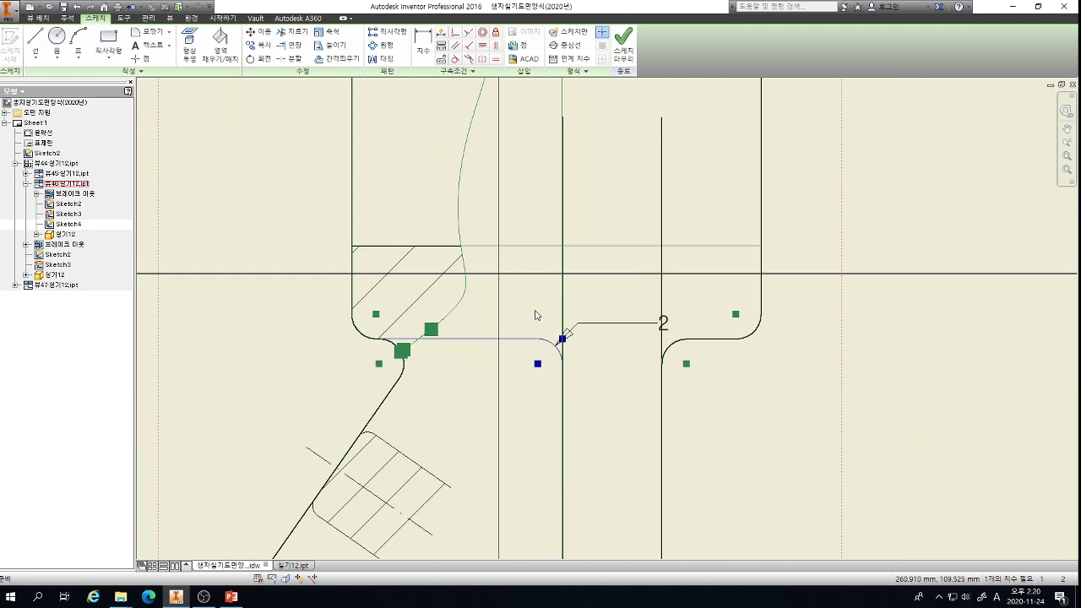
scroll(427, 353, up, 8)
key(x)
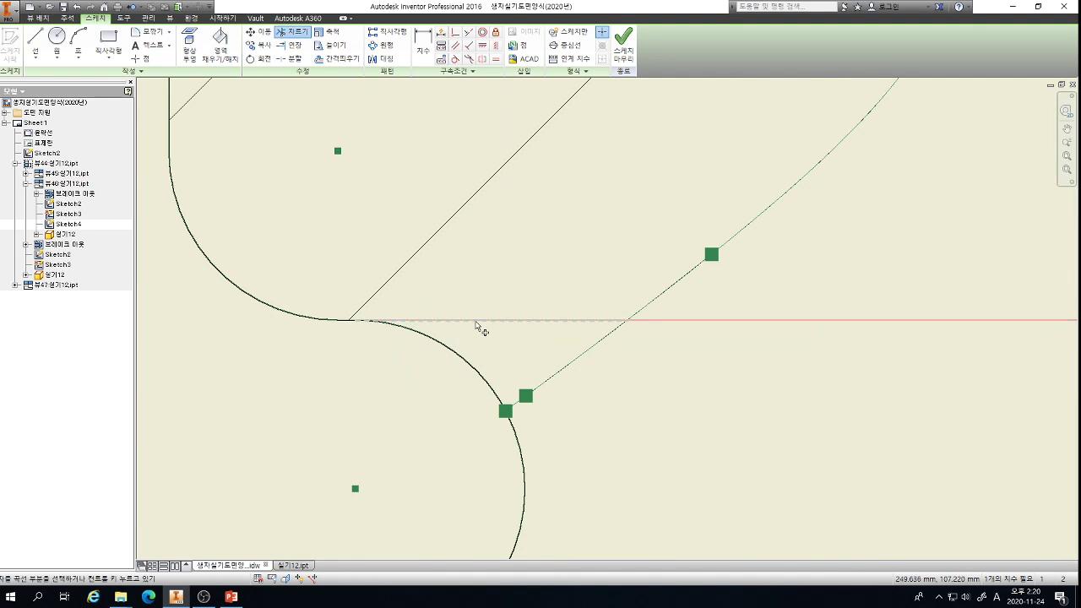
scroll(430, 337, down, 3)
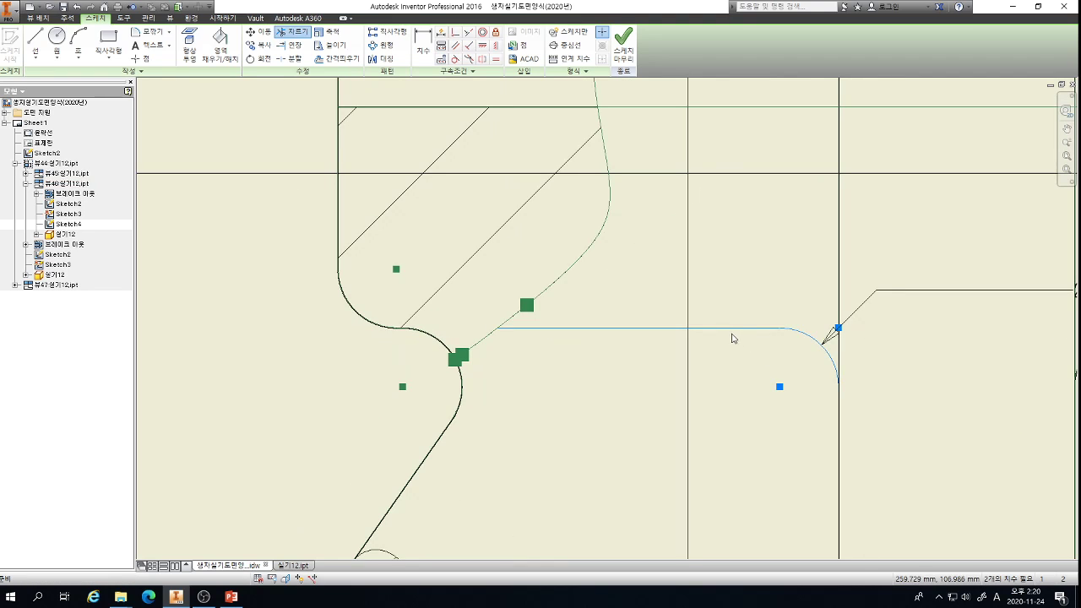
key(Escape)
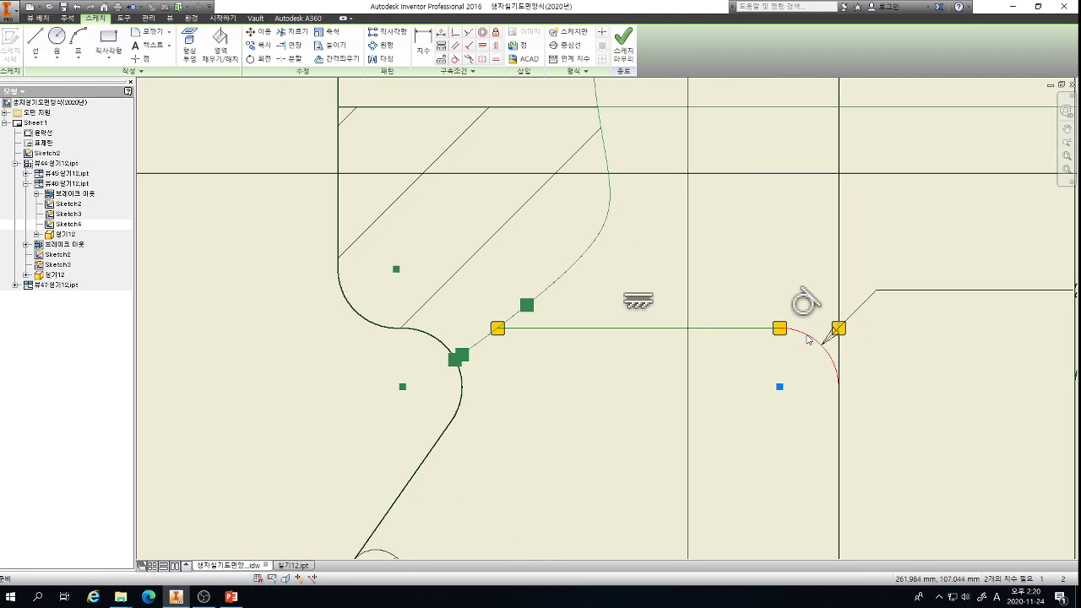
- Assign the new horizontal line and its fillet arc to the 외형선(ISO) layer and finish the sketch
ctrl+click(805, 334)
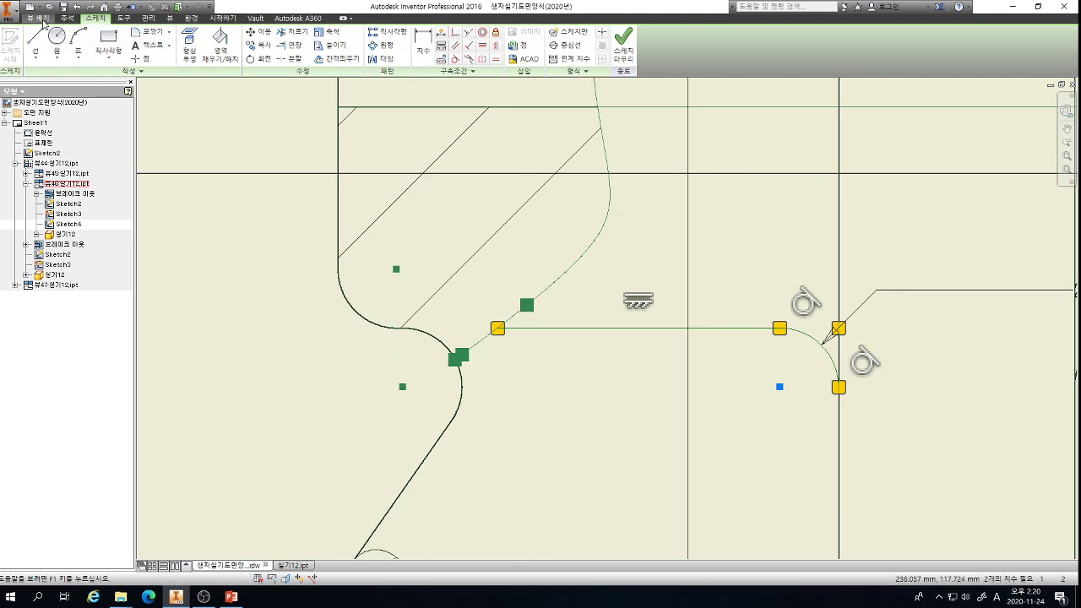
click(43, 21)
click(68, 18)
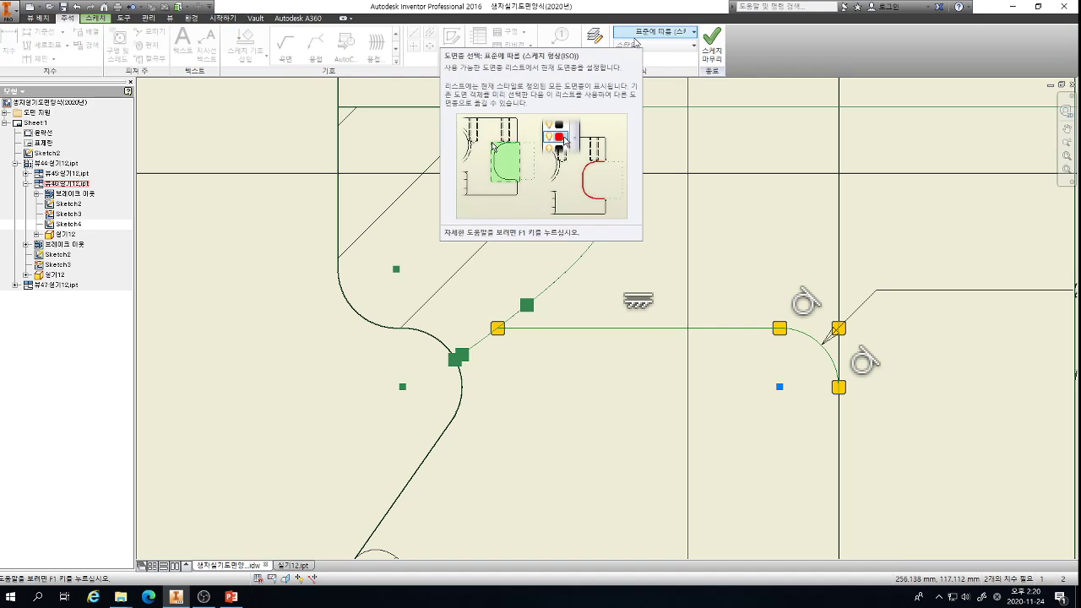
click(639, 37)
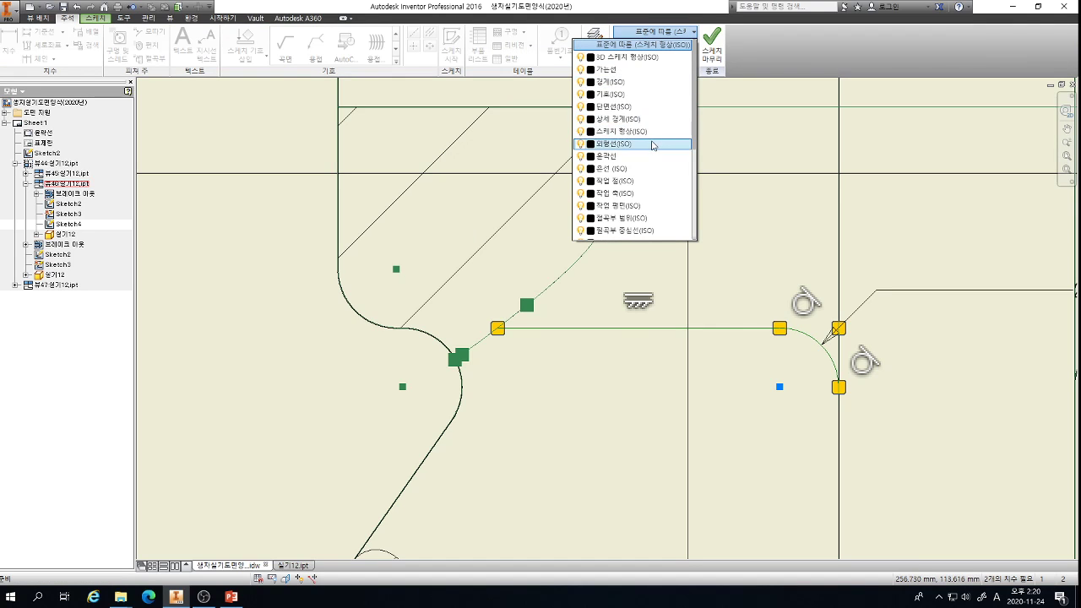
click(654, 144)
click(712, 43)
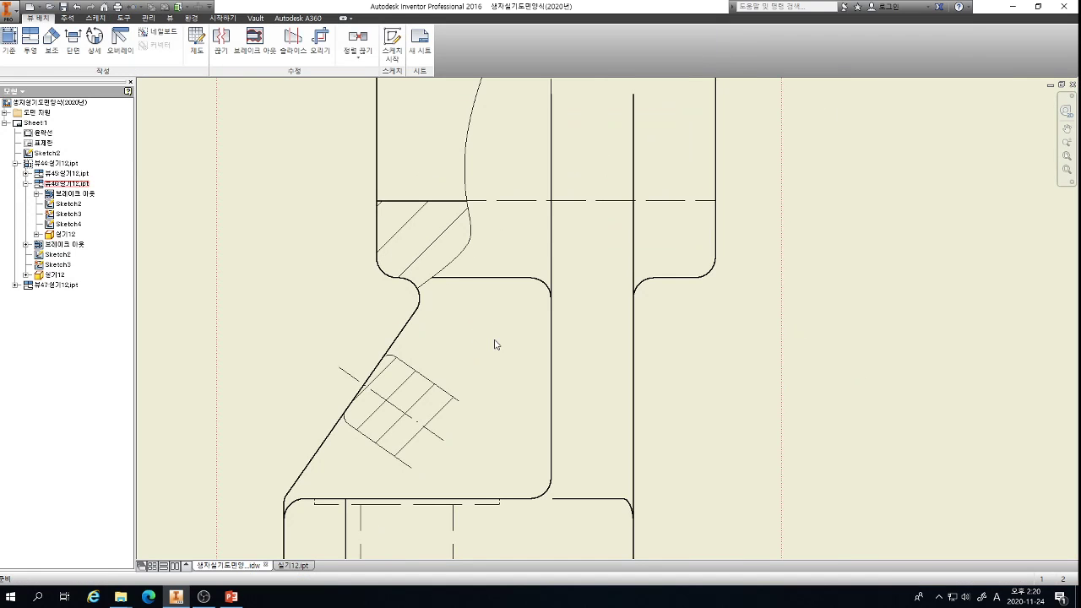
- Hide the dashed curve and the dashed line segment above the web's edge inside the side view's boss
scroll(496, 341, up, 3)
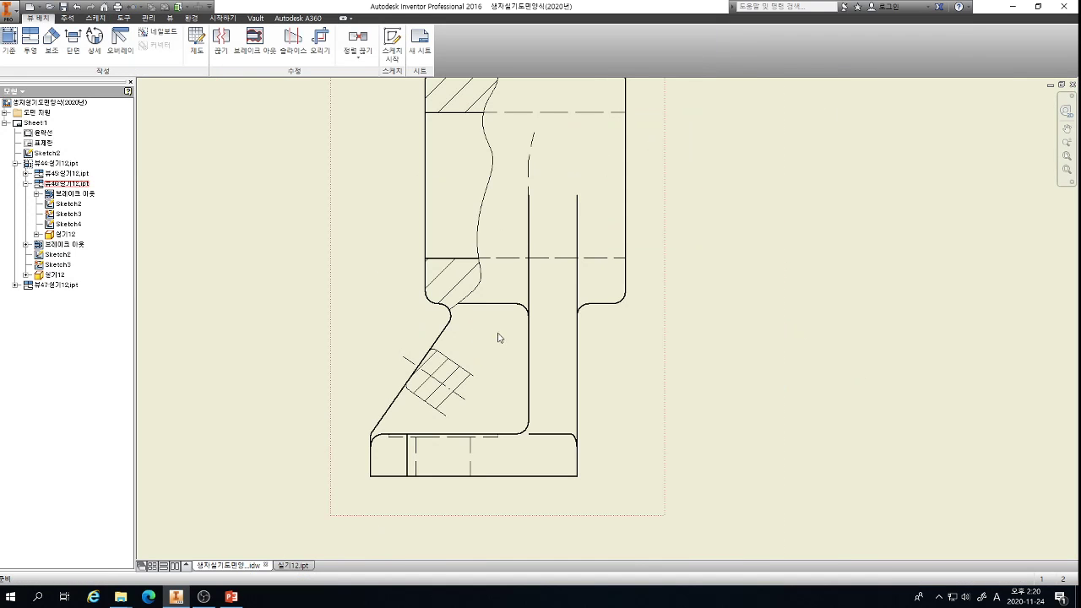
right_click(533, 135)
click(551, 161)
scroll(551, 161, down, 2)
right_click(518, 186)
click(534, 207)
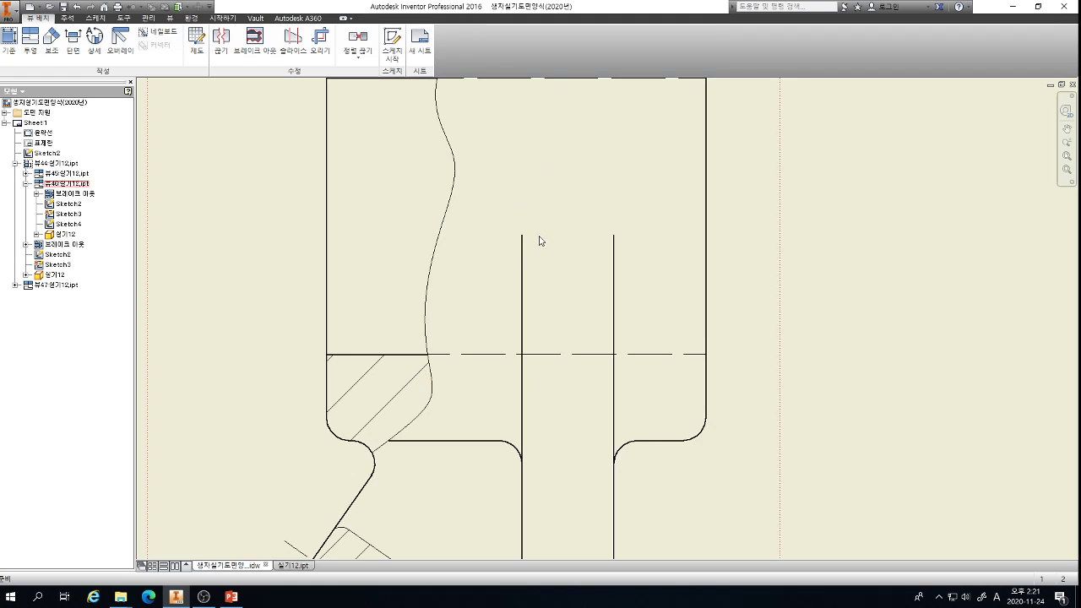
scroll(476, 245, up, 2)
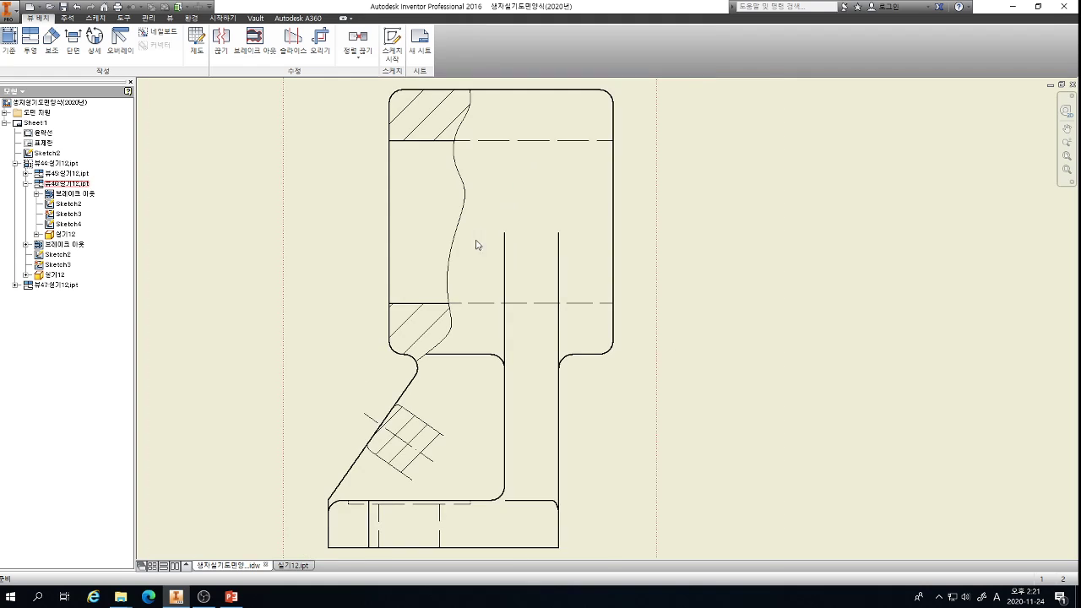
- Add a bisector centreline between the bore's two dashed edges in the side view and extend it past the boss's hatched end
click(67, 18)
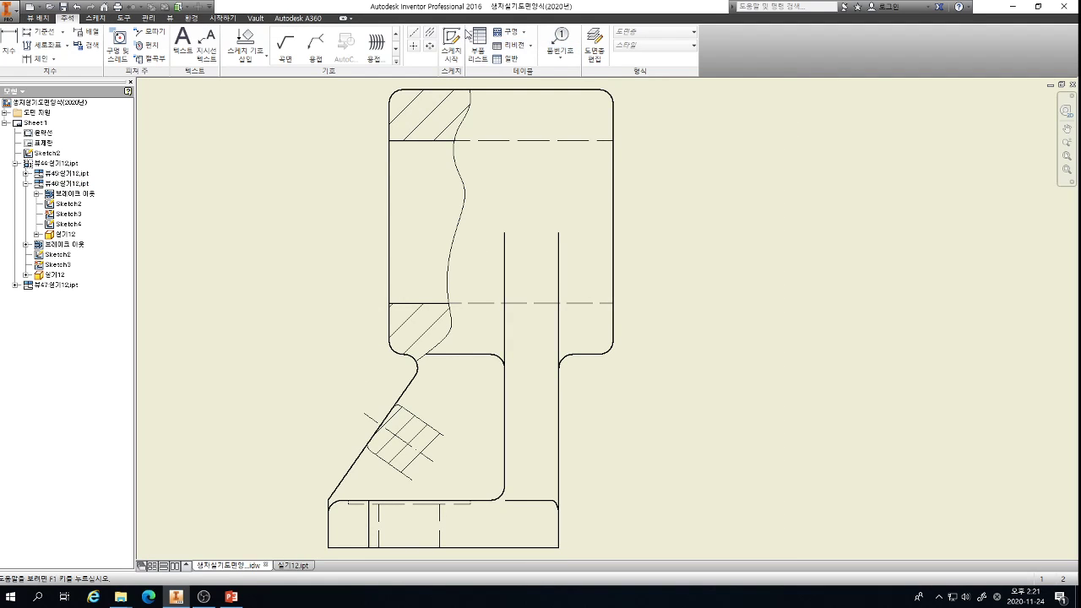
click(430, 32)
click(539, 141)
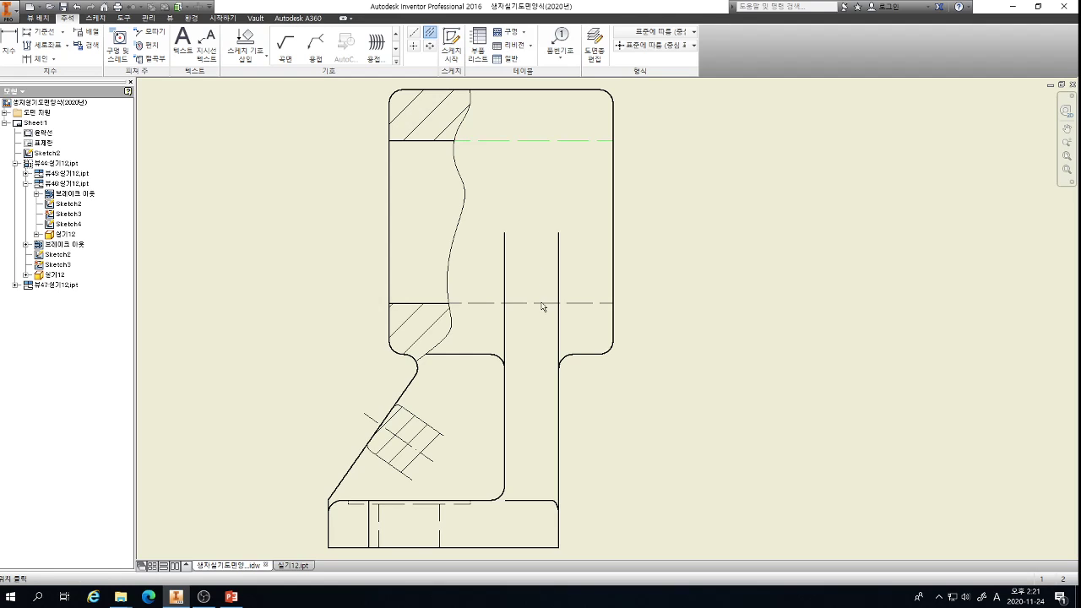
click(543, 302)
key(Escape)
click(450, 224)
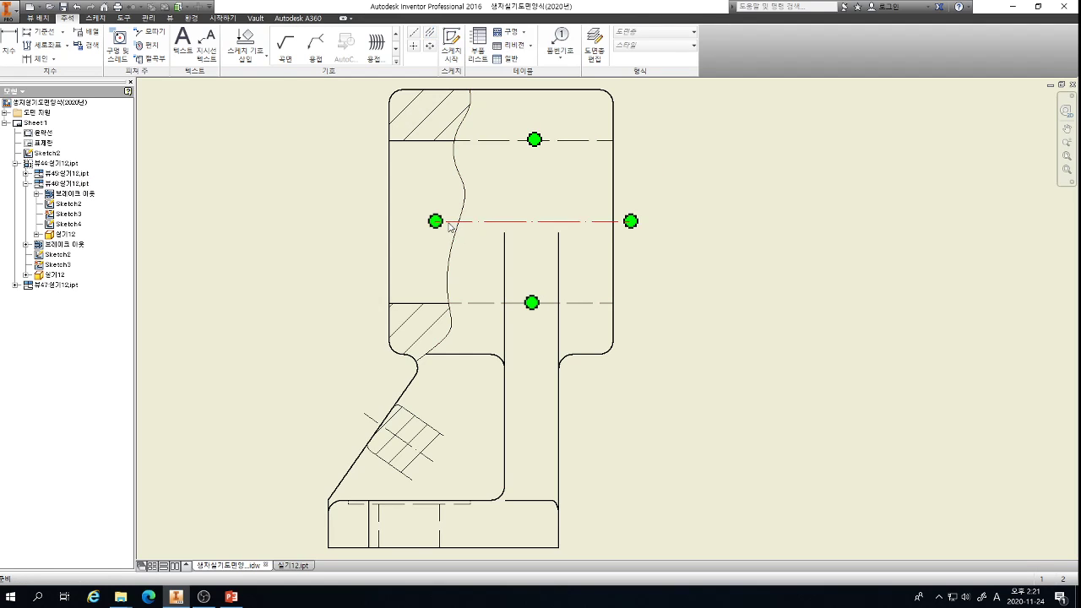
drag(436, 222, 357, 220)
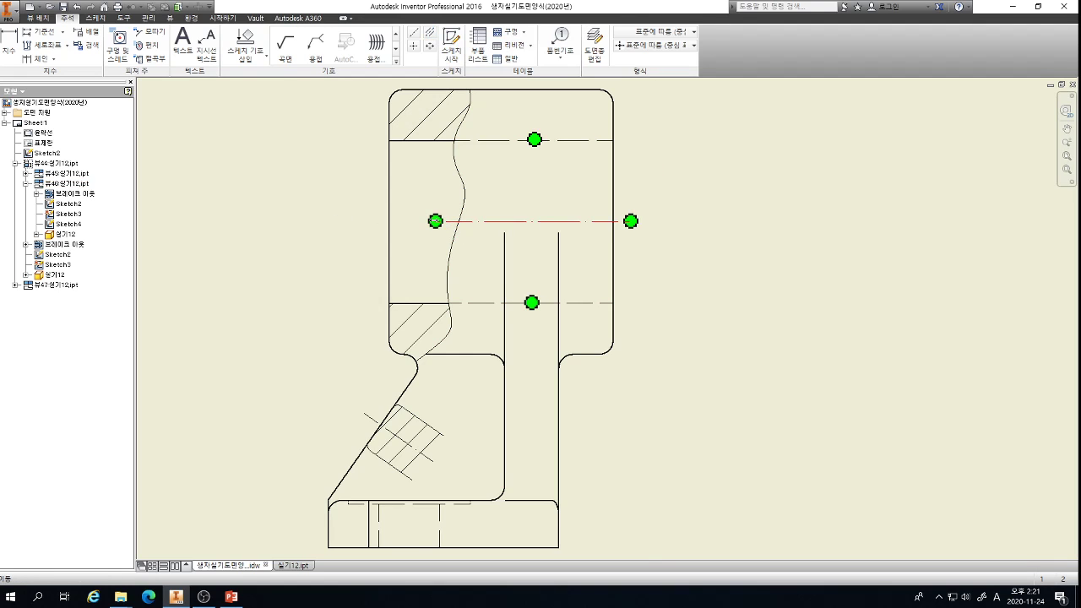
key(Escape)
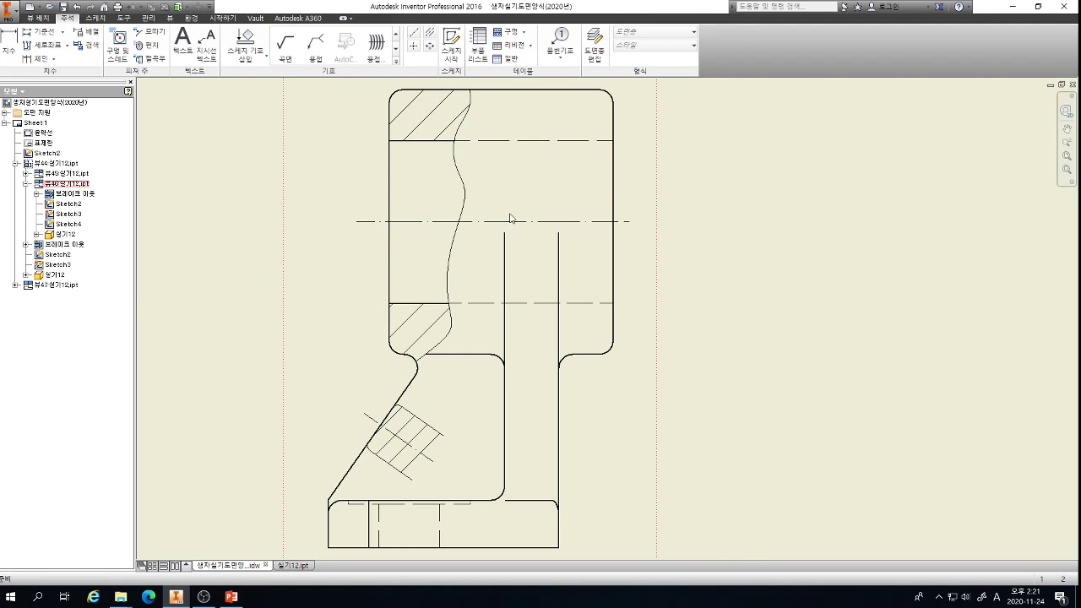
scroll(511, 215, down, 3)
scroll(406, 397, up, 3)
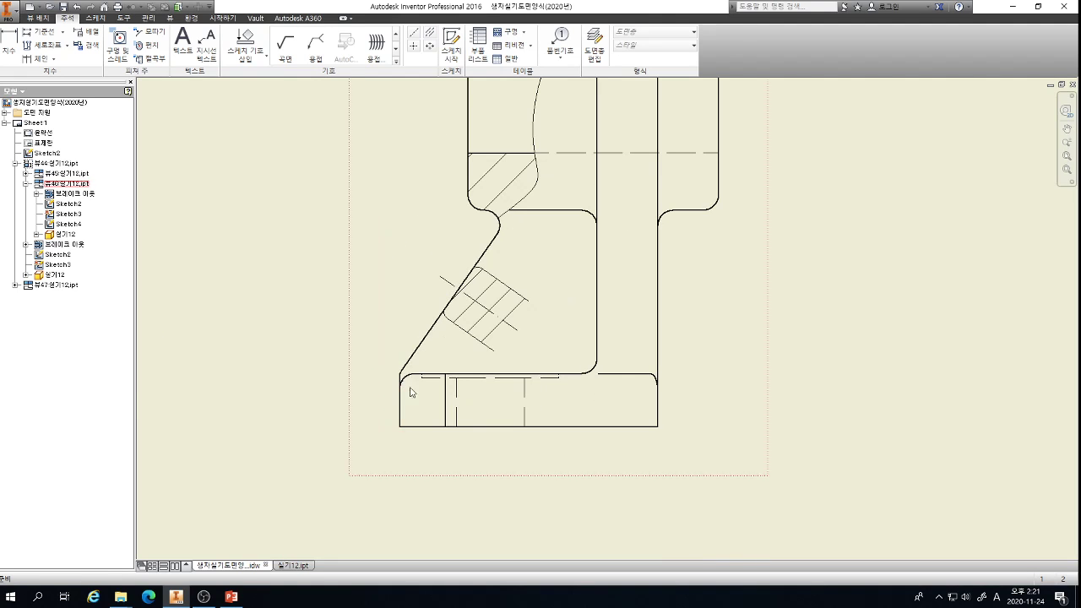
- Add a bisector centreline between the two dashed hole edges in the side view's base
key(Return)
click(457, 401)
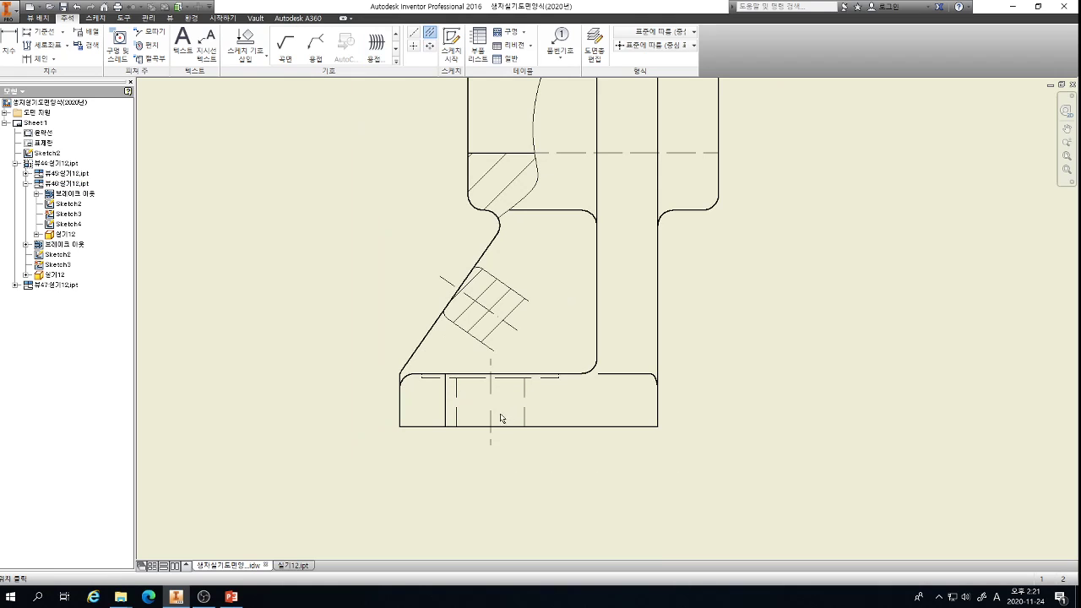
key(Escape)
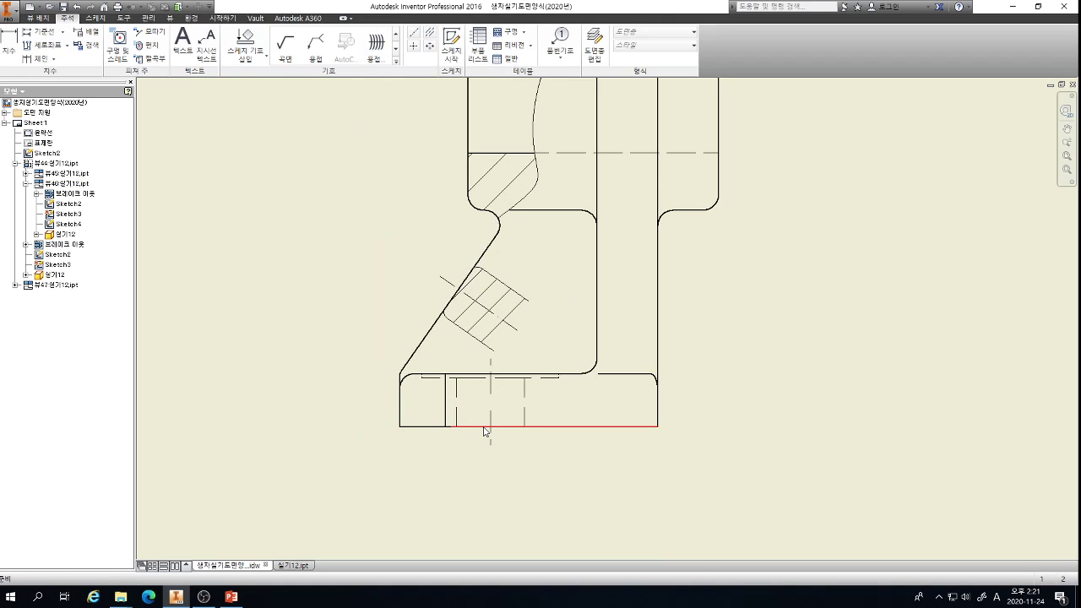
- Examine the top view's edges where the boss meets the web, especially the short slanted line at the boss corner
scroll(651, 422, down, 2)
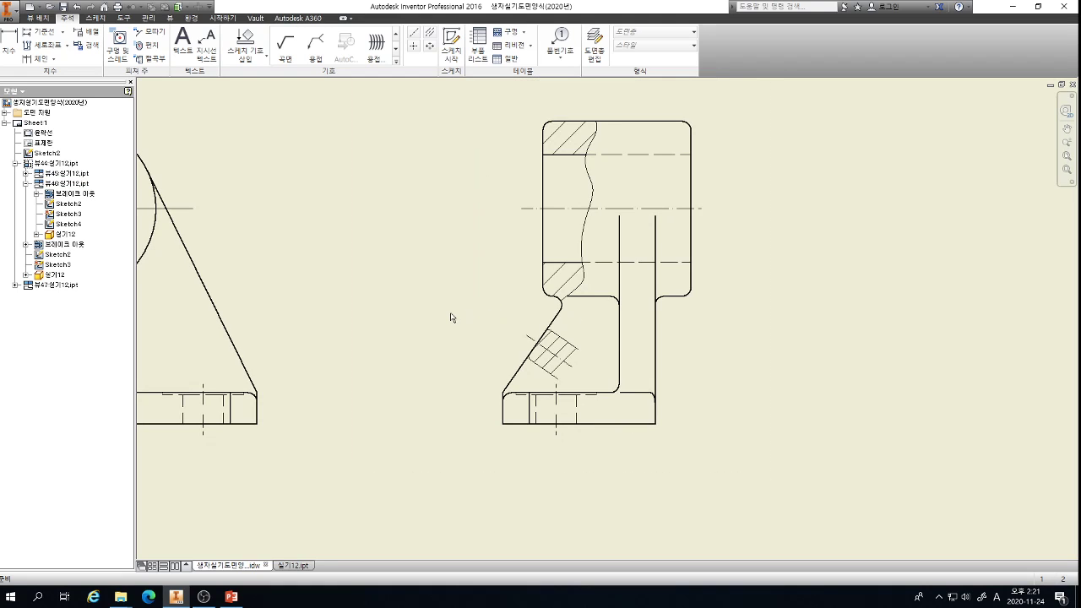
scroll(436, 306, down, 3)
scroll(381, 290, up, 3)
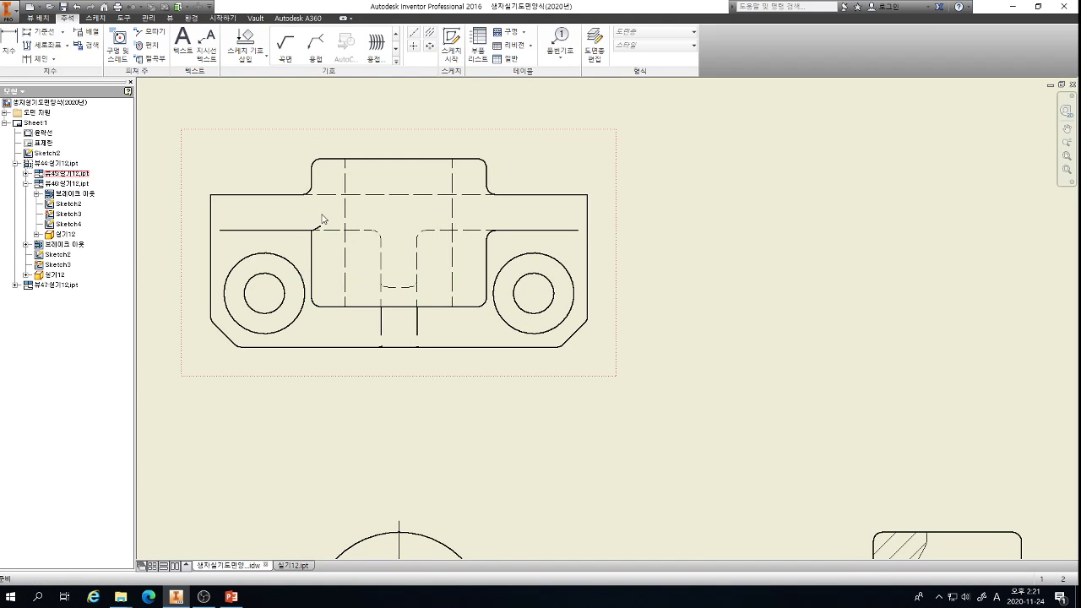
scroll(322, 220, up, 3)
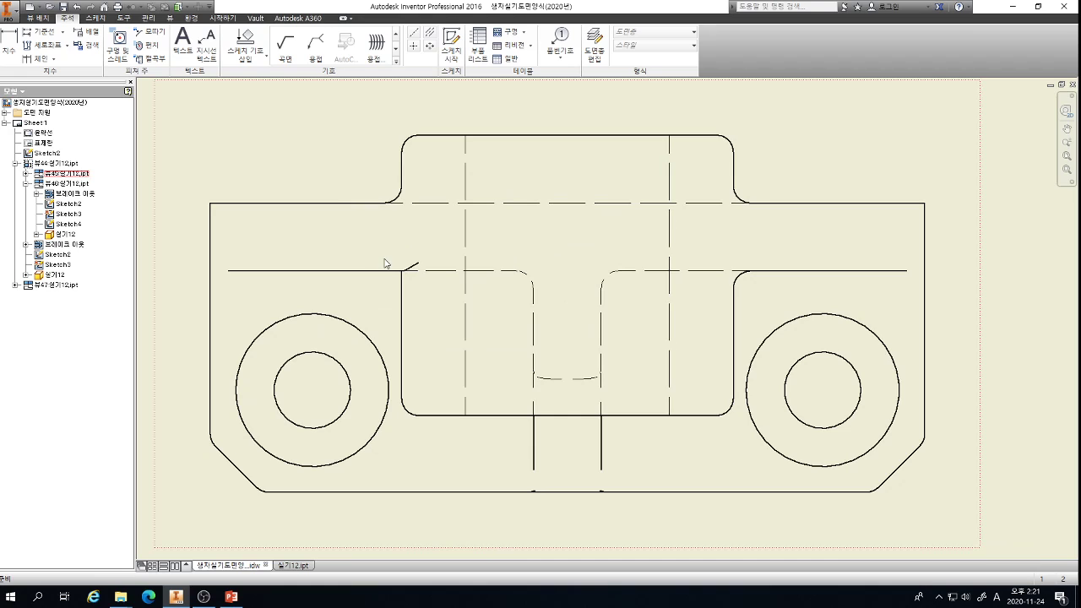
scroll(385, 263, up, 3)
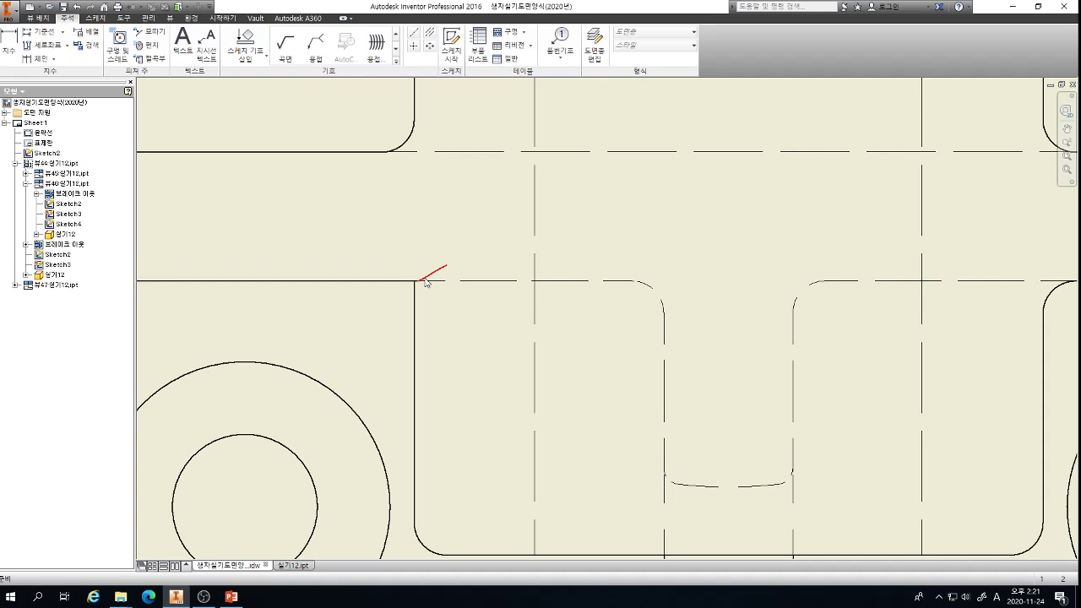
scroll(414, 285, up, 5)
scroll(393, 282, down, 7)
scroll(394, 282, down, 3)
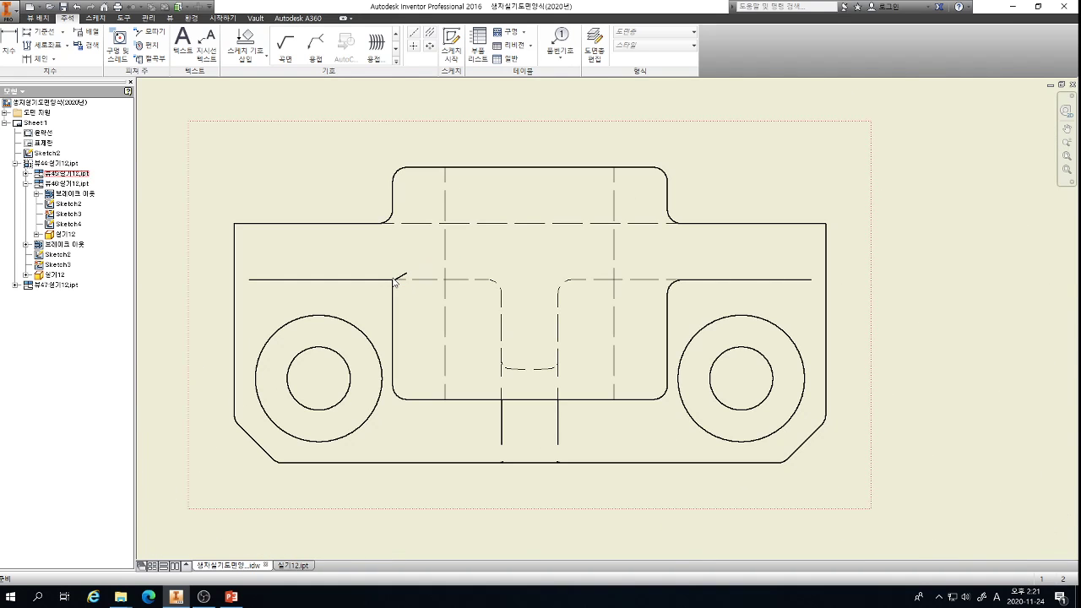
scroll(400, 280, up, 4)
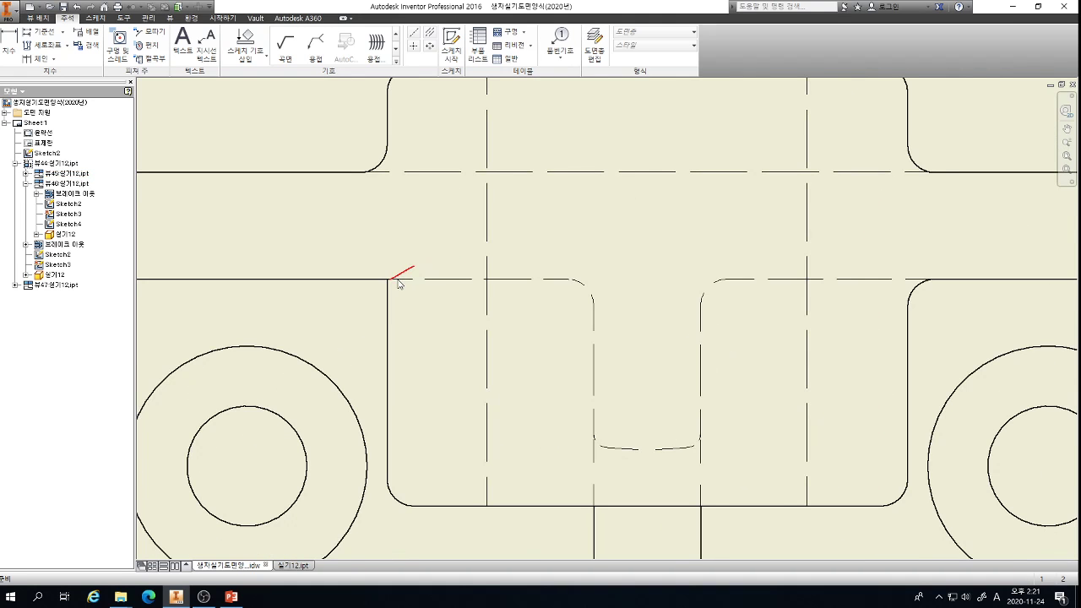
- Switch to the 실기12.ipt part and fillet the edge where the web's face meets the boss cylinder with a radius of 2 mm
click(302, 565)
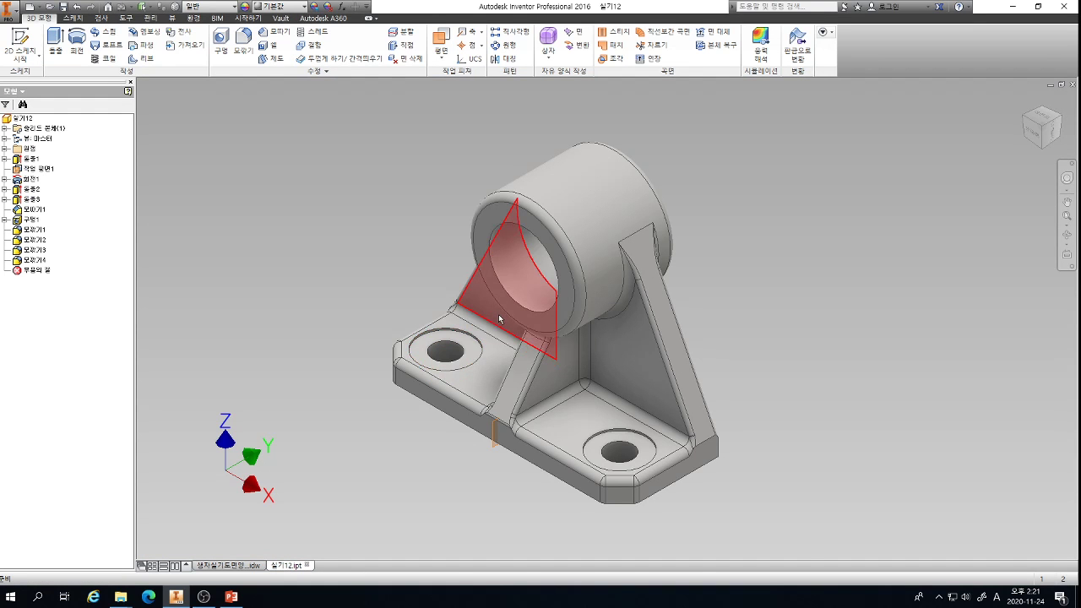
shift+middle_drag(499, 318, 516, 229)
scroll(510, 177, down, 3)
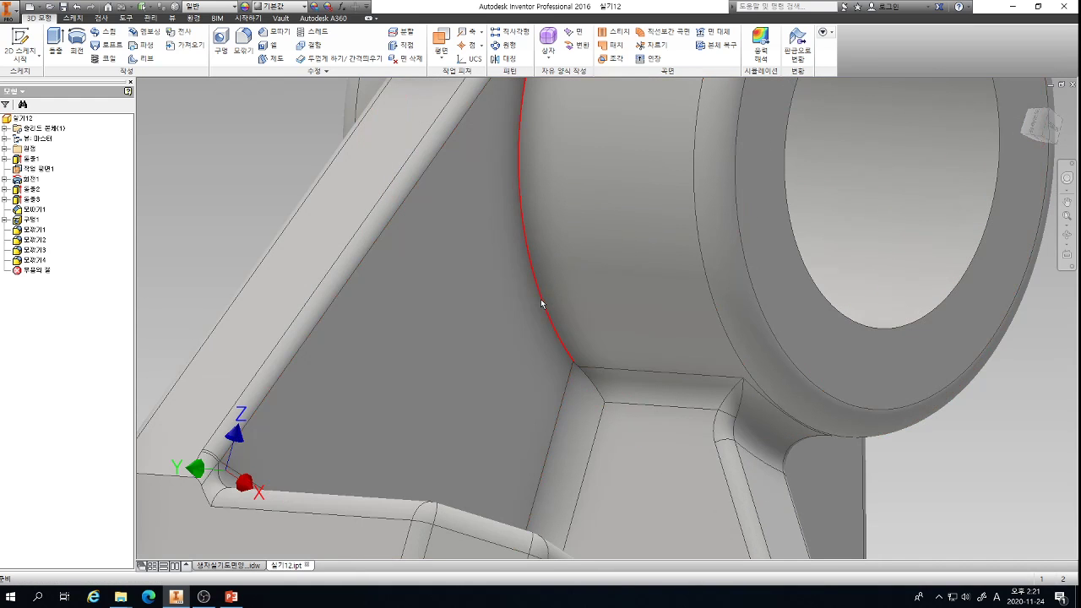
click(243, 38)
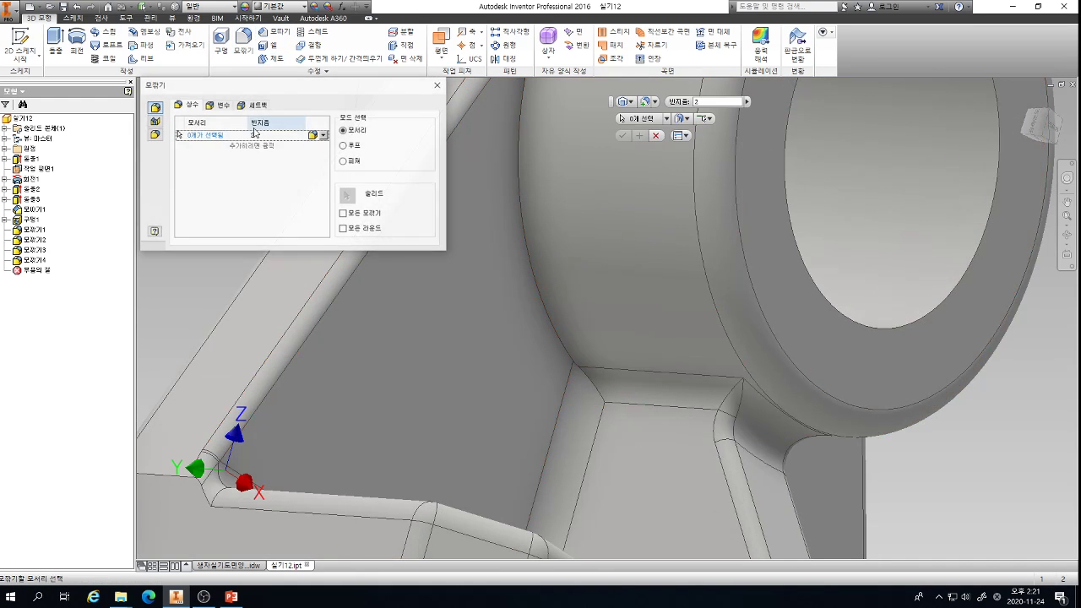
click(522, 230)
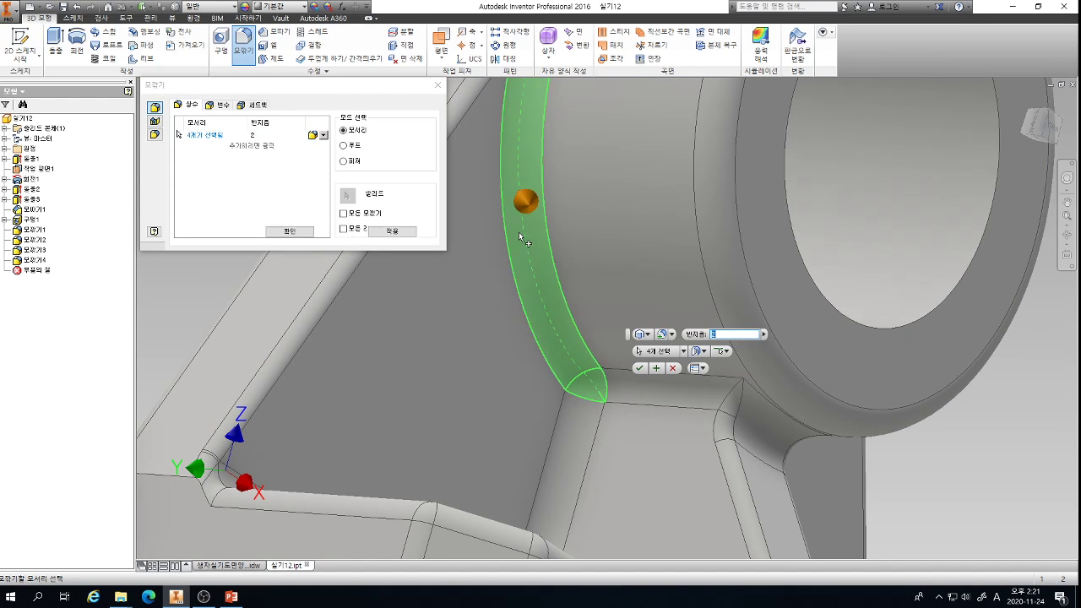
click(304, 237)
scroll(442, 264, down, 3)
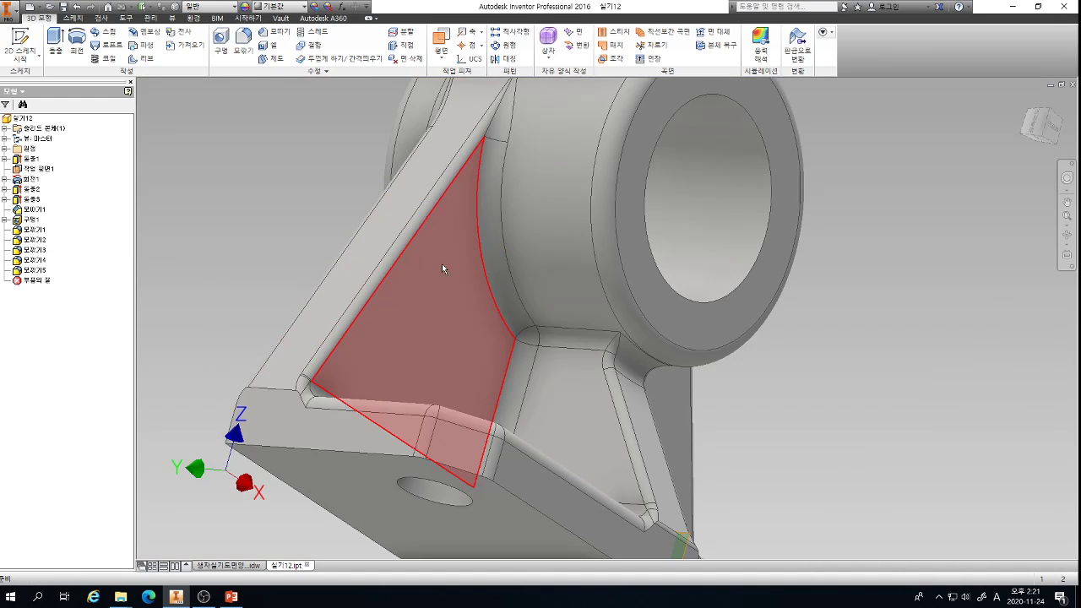
- Inspect the part's boss and ribs from the other side and save the part
key(F4)
drag(650, 245, 144, 53)
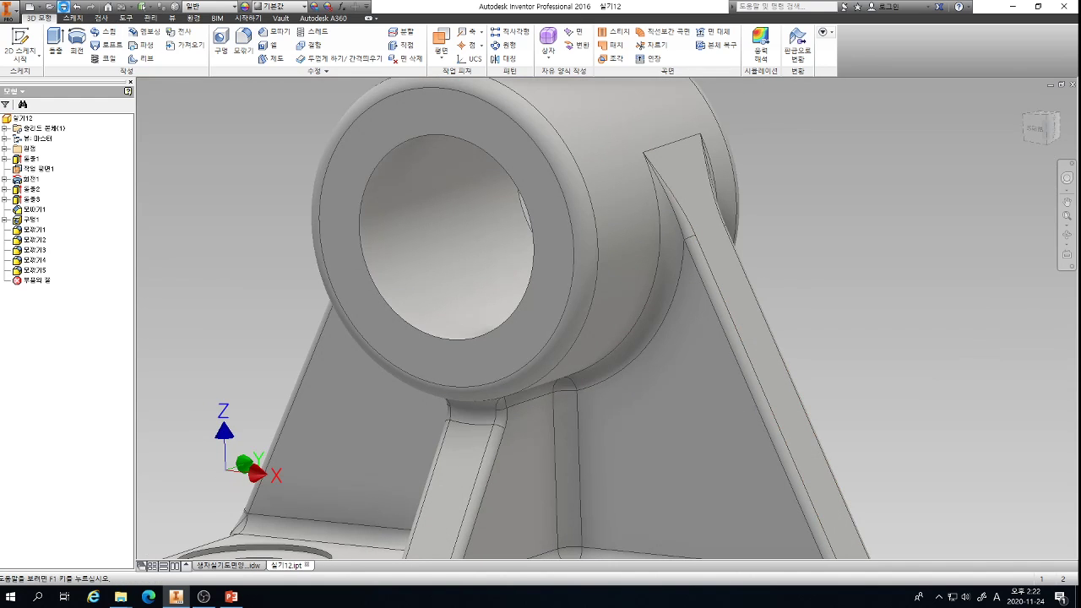
click(65, 7)
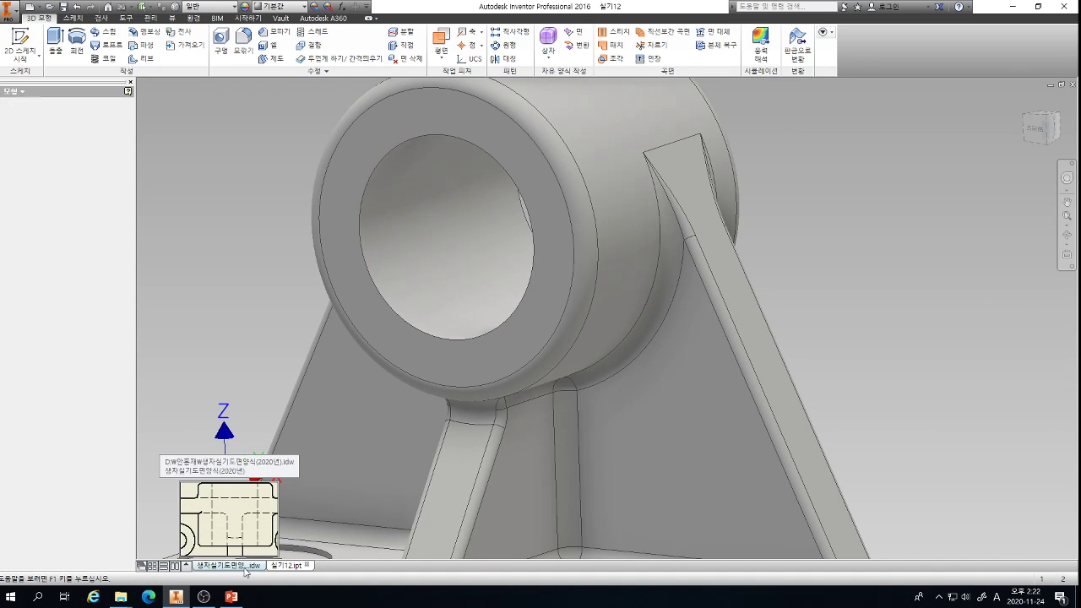
- Return to the drawing sheet and examine the top view's boss corners, web lines and rib edges
click(246, 570)
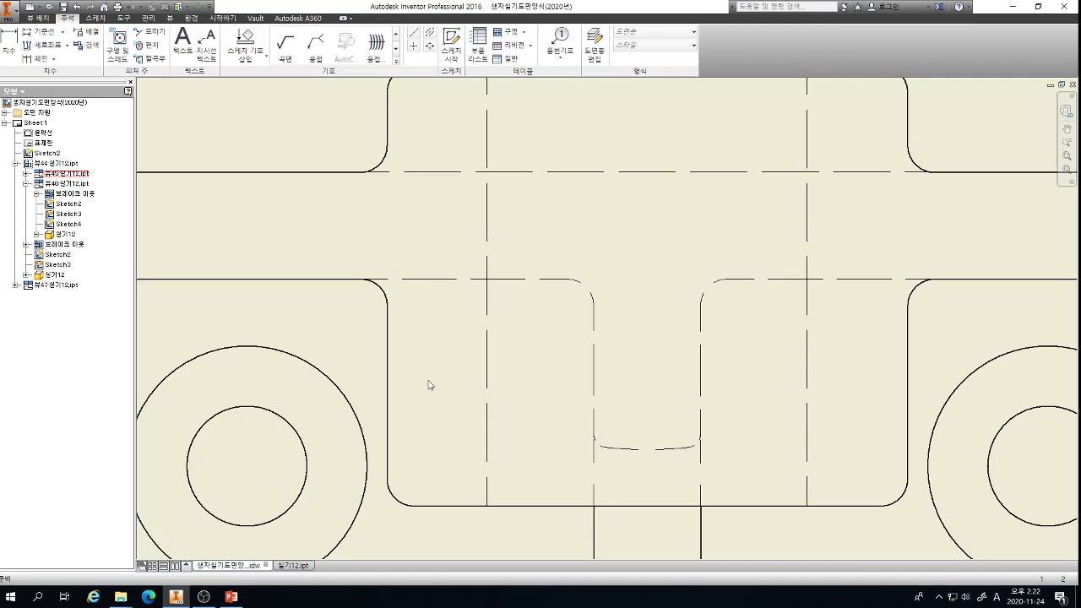
scroll(395, 350, down, 3)
scroll(392, 340, up, 5)
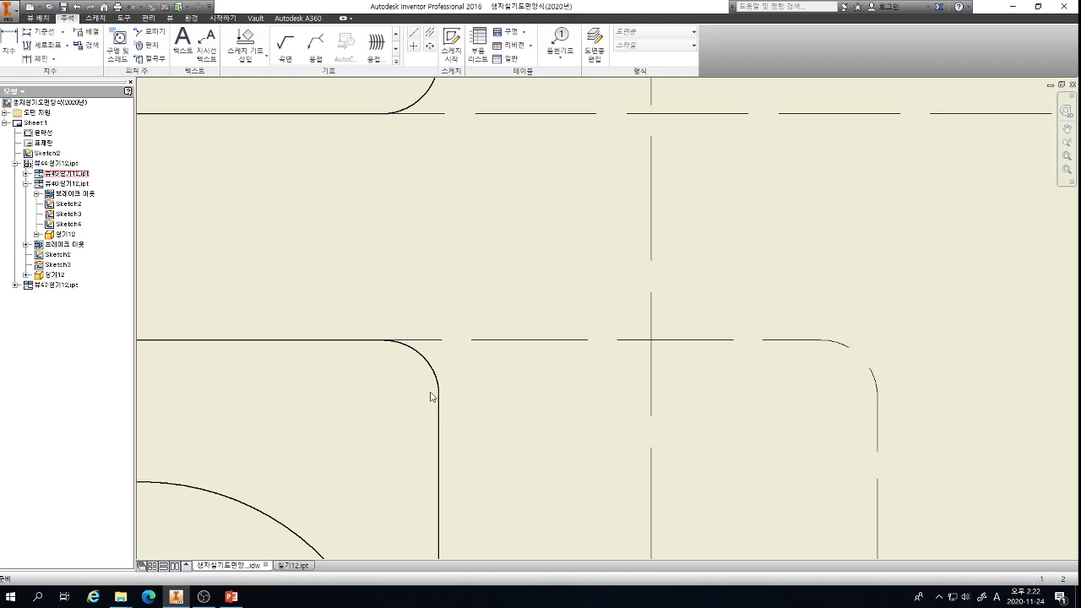
scroll(431, 397, down, 5)
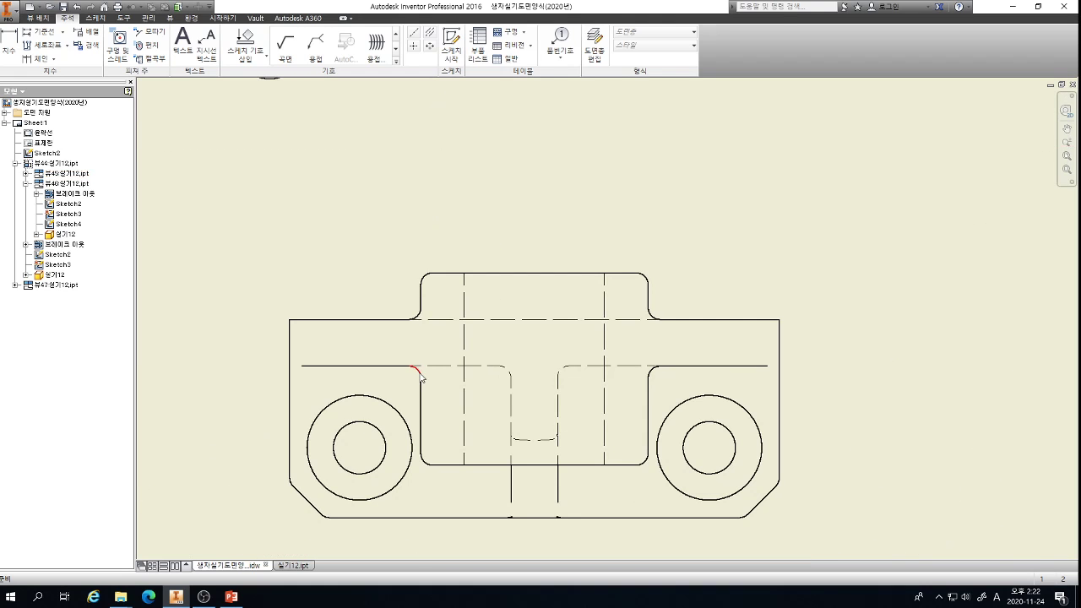
scroll(422, 378, up, 3)
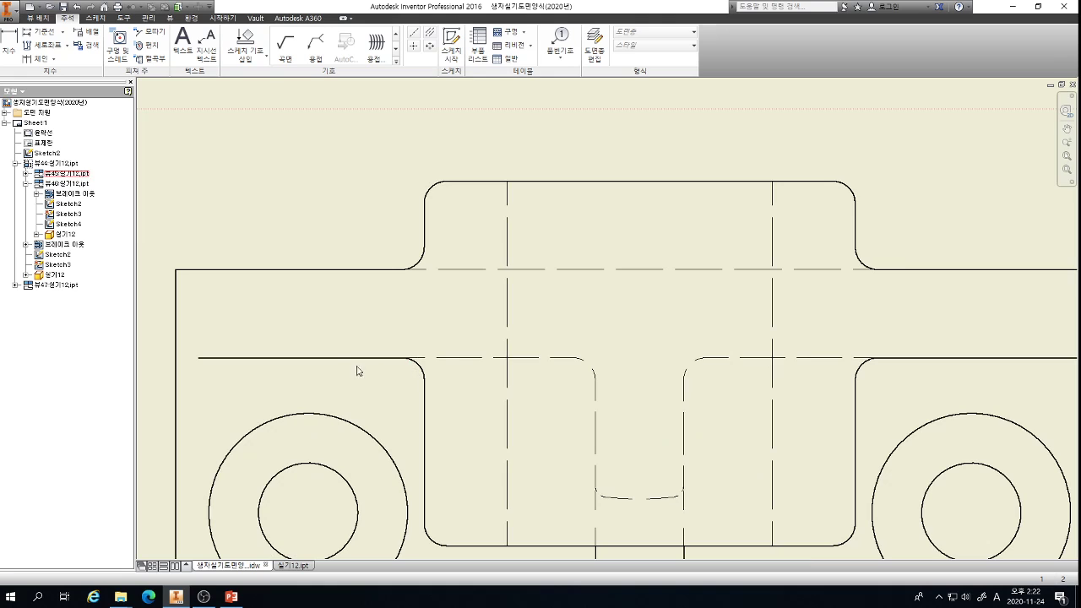
scroll(290, 336, down, 3)
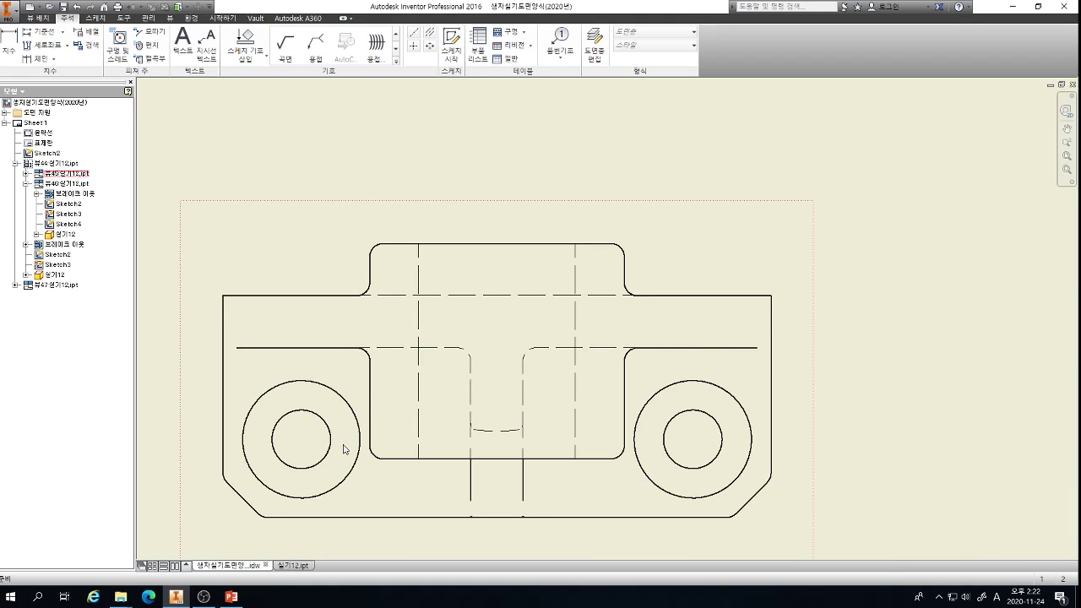
scroll(540, 460, up, 3)
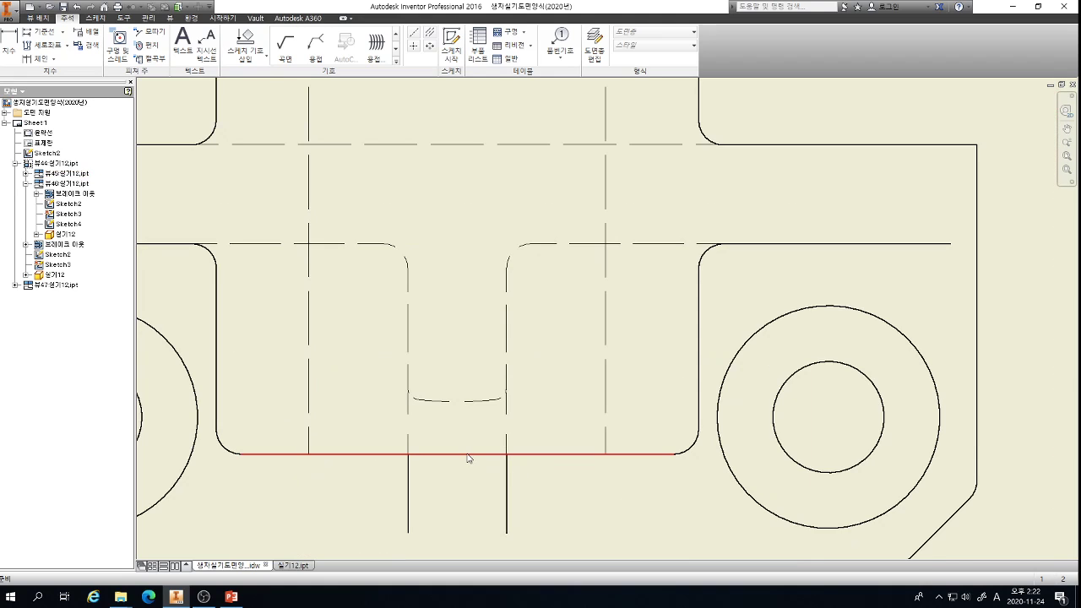
scroll(459, 440, down, 3)
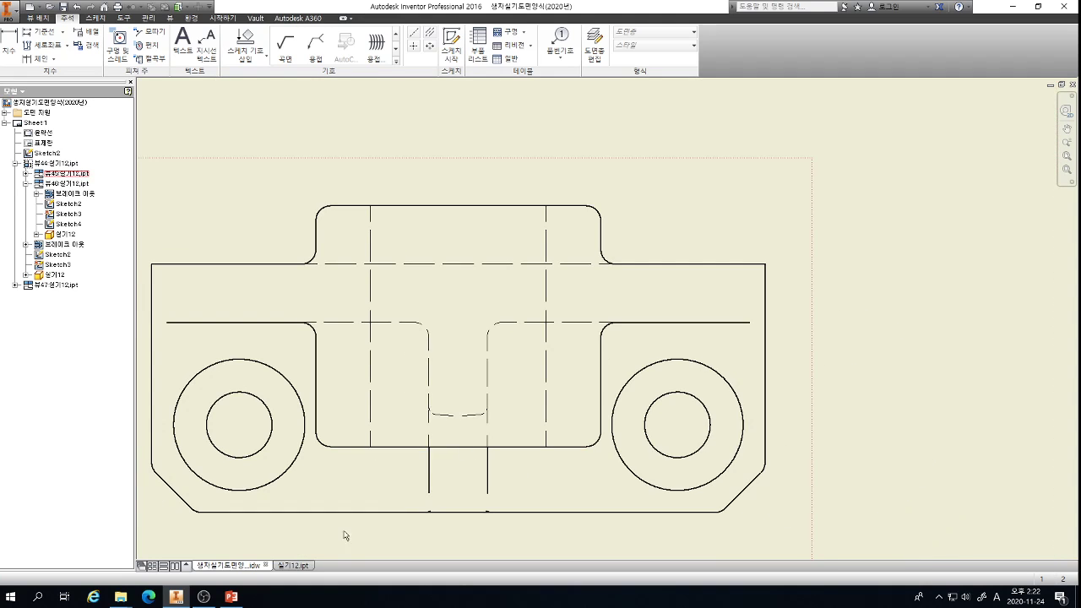
- Check the reference drawing in PowerPoint and, back in Inventor, add centre marks to both counterbored holes of the top view
click(231, 597)
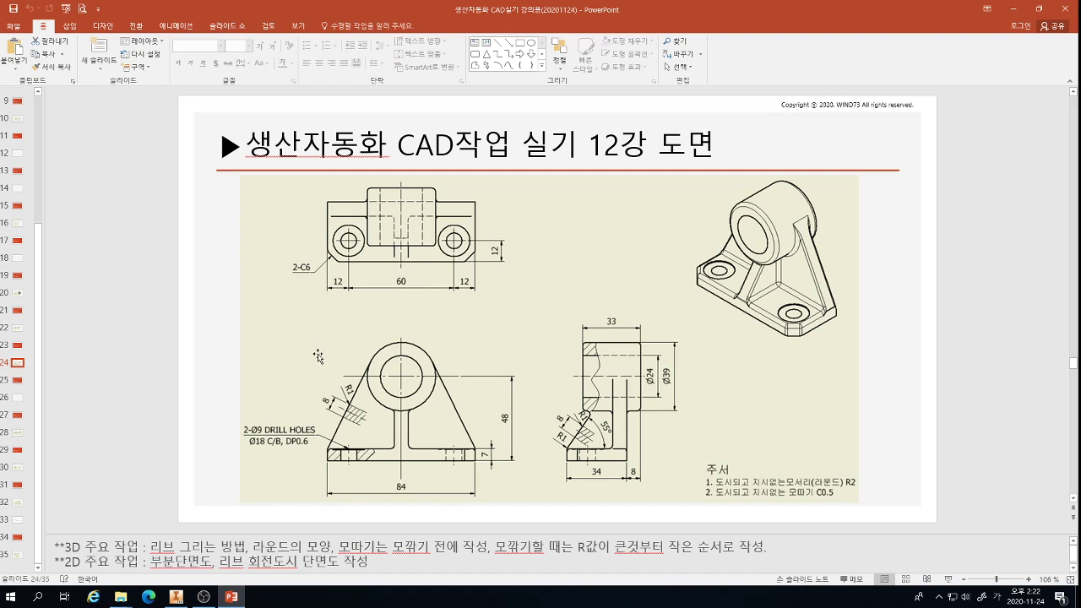
click(176, 596)
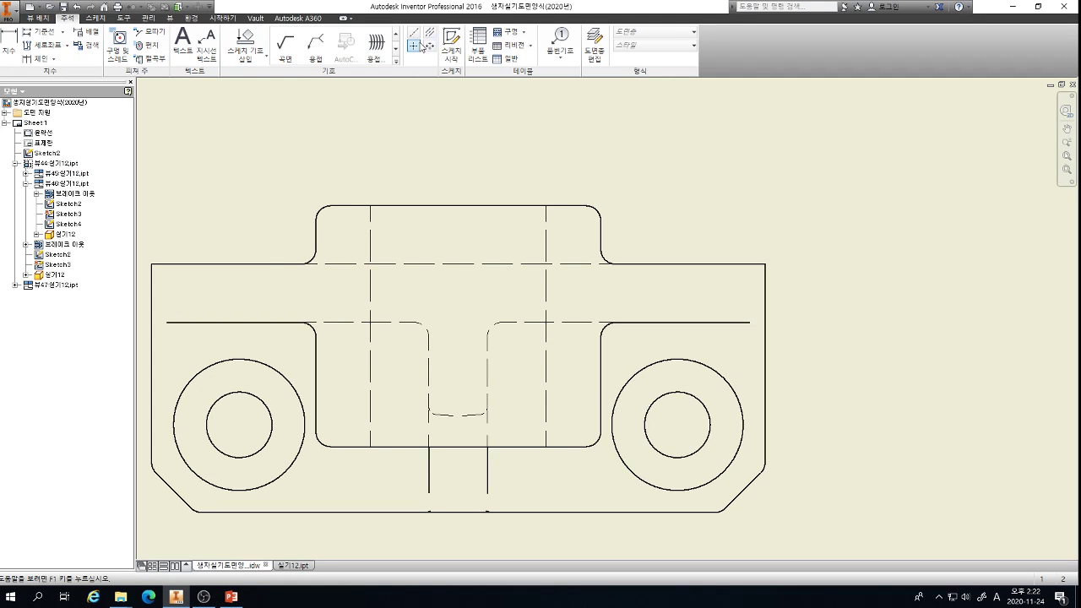
click(414, 45)
click(262, 401)
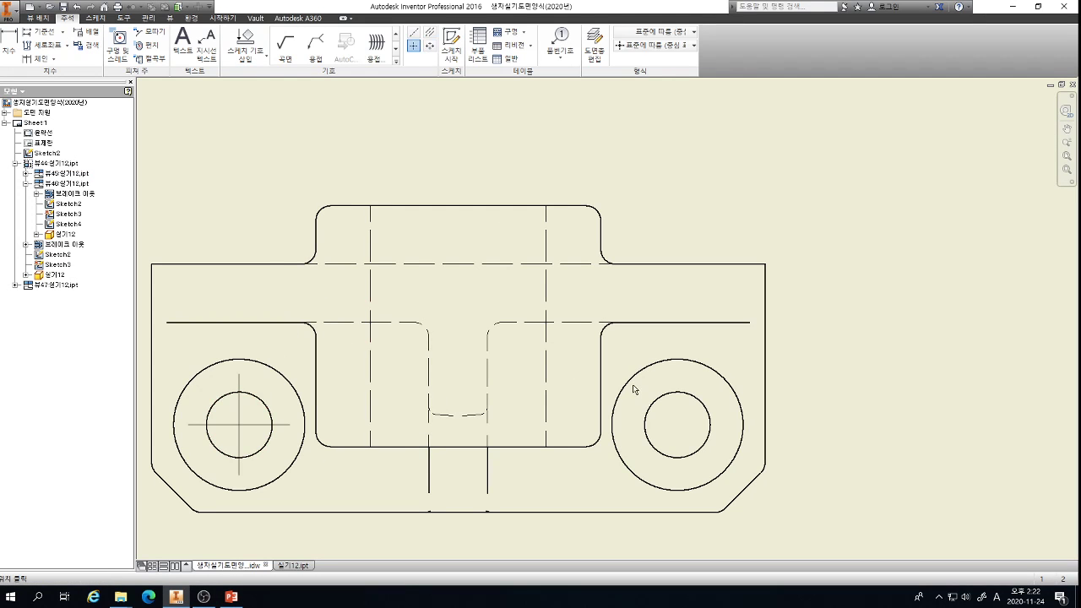
click(669, 401)
scroll(445, 294, down, 5)
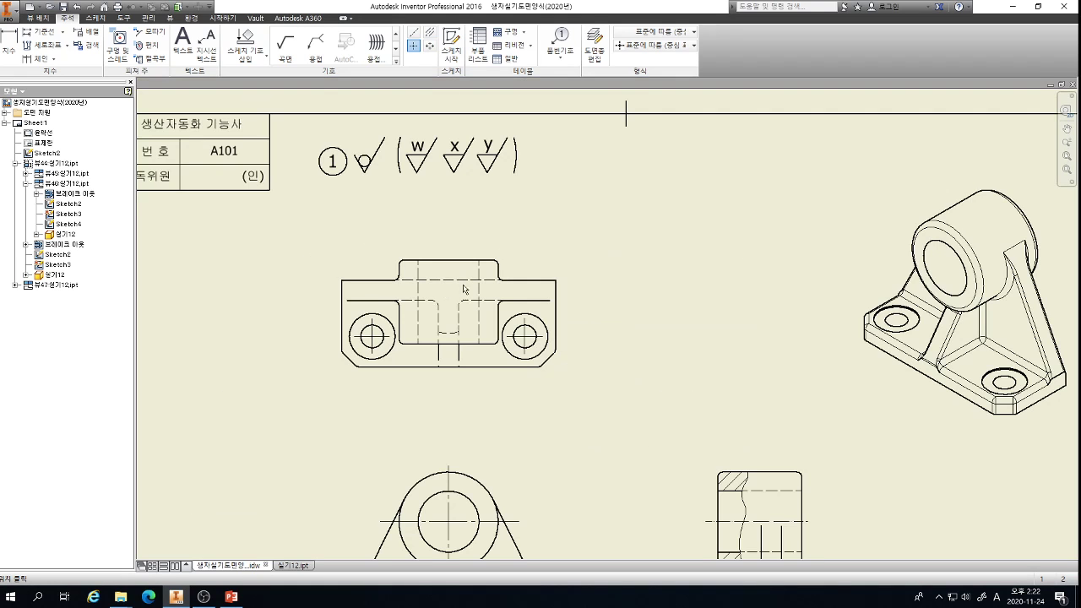
scroll(394, 273, up, 3)
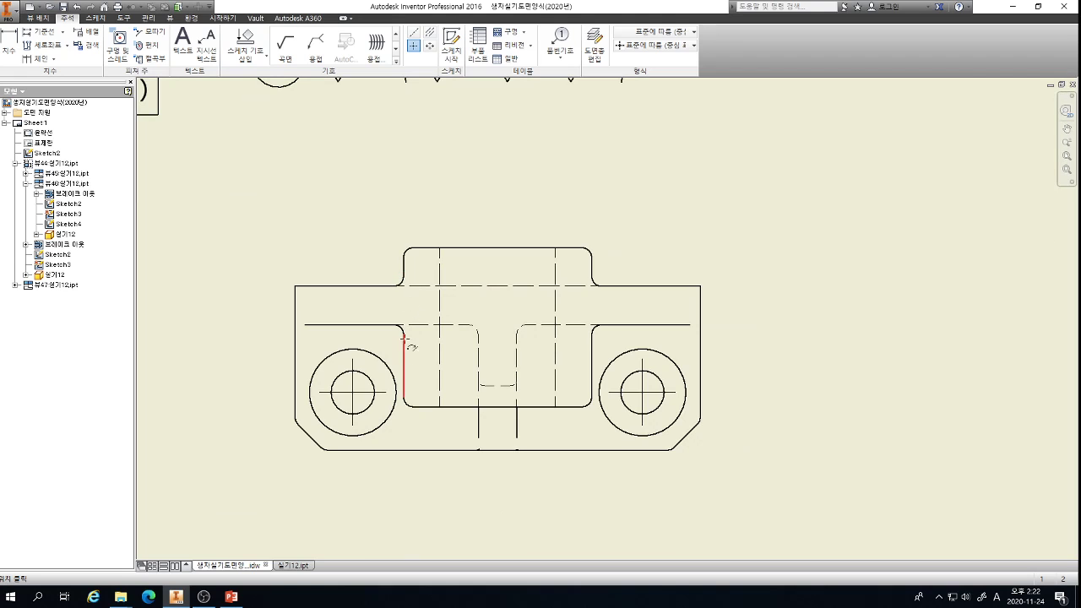
key(Escape)
- Start a sketch on the top view and project all of the view's edges into it
click(514, 249)
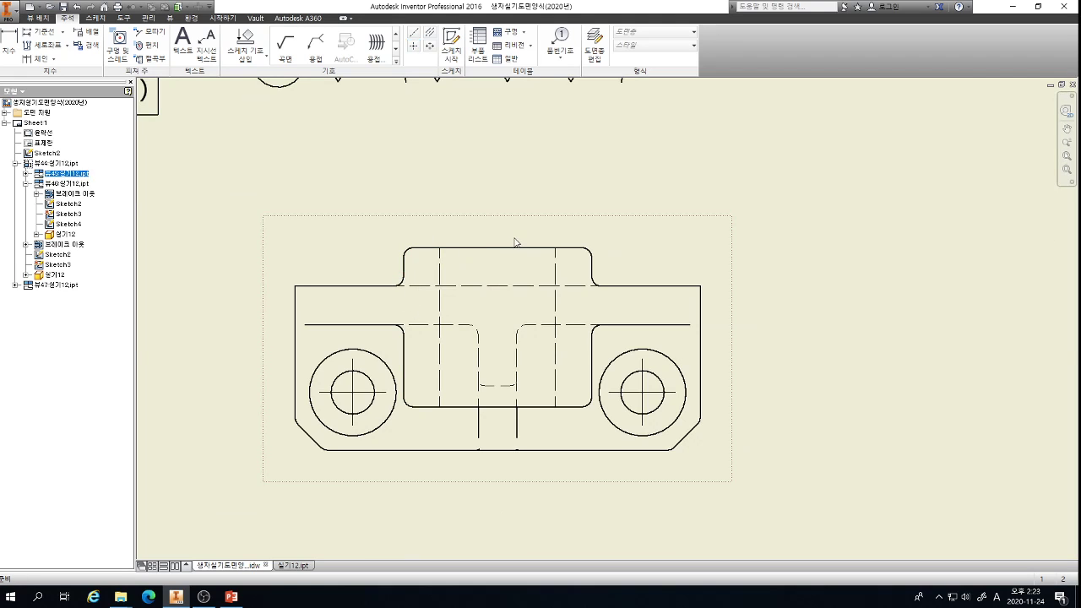
key(s)
key(p)
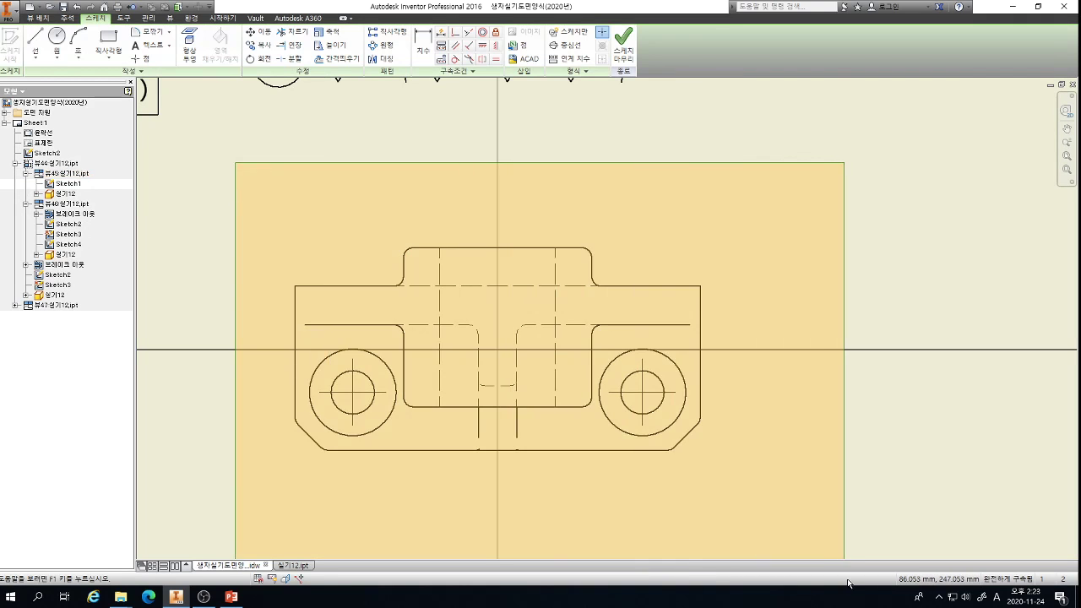
click(639, 326)
click(187, 44)
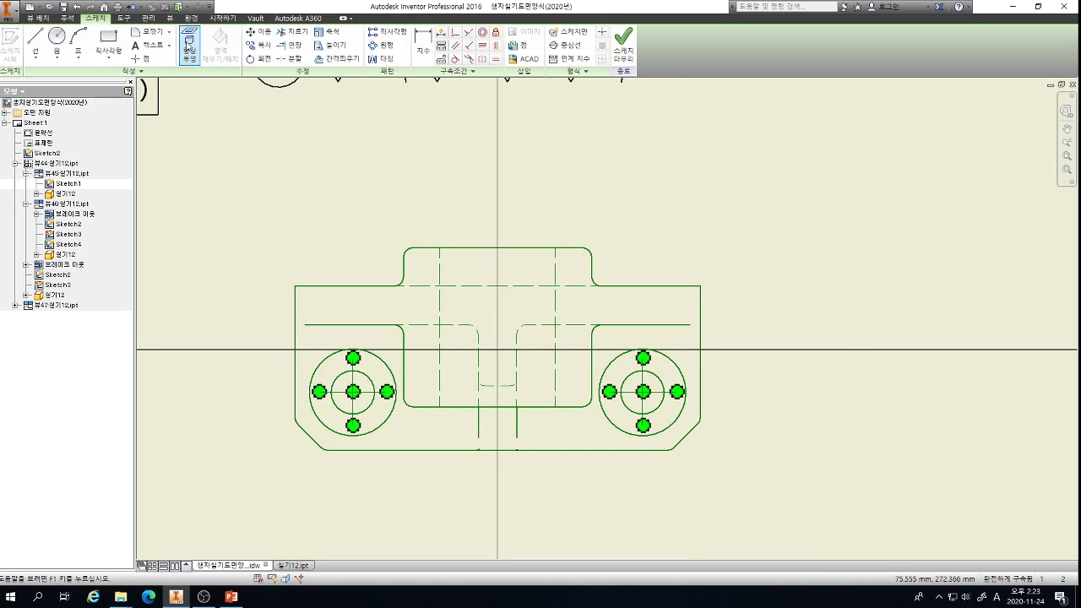
- Draw two vertical lines about 12 mm long joining the upper and lower fillet ends on both sides of the top view's boss
click(36, 39)
scroll(426, 304, up, 3)
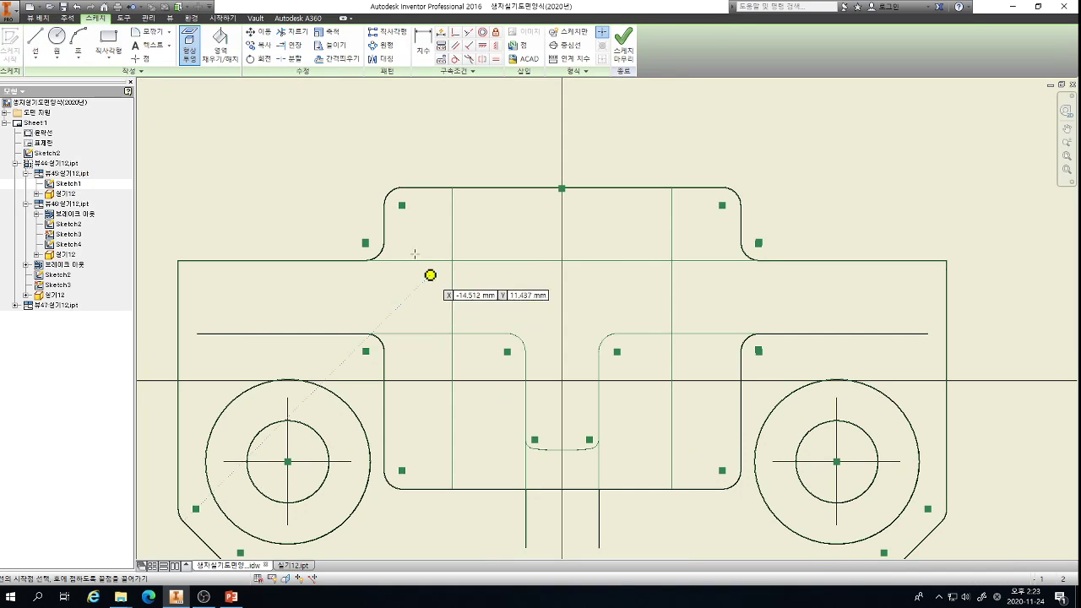
click(383, 244)
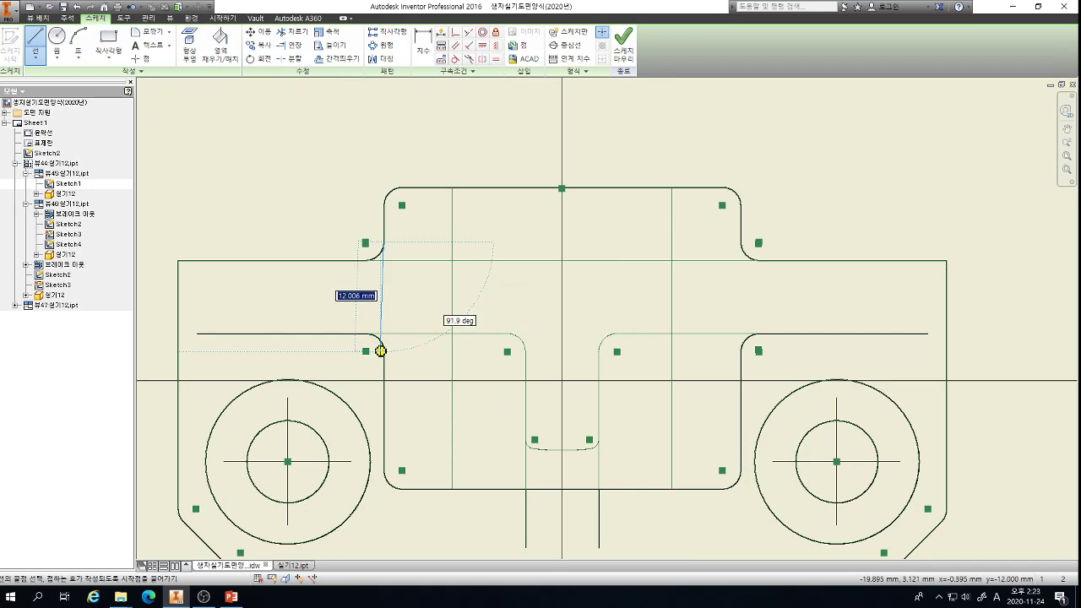
double_click(384, 351)
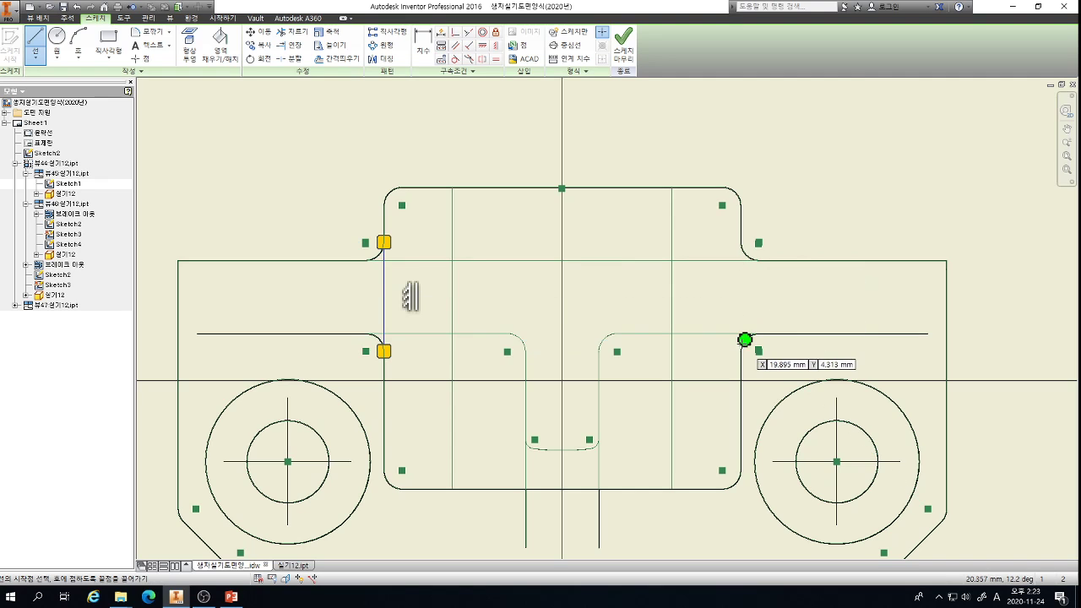
click(741, 350)
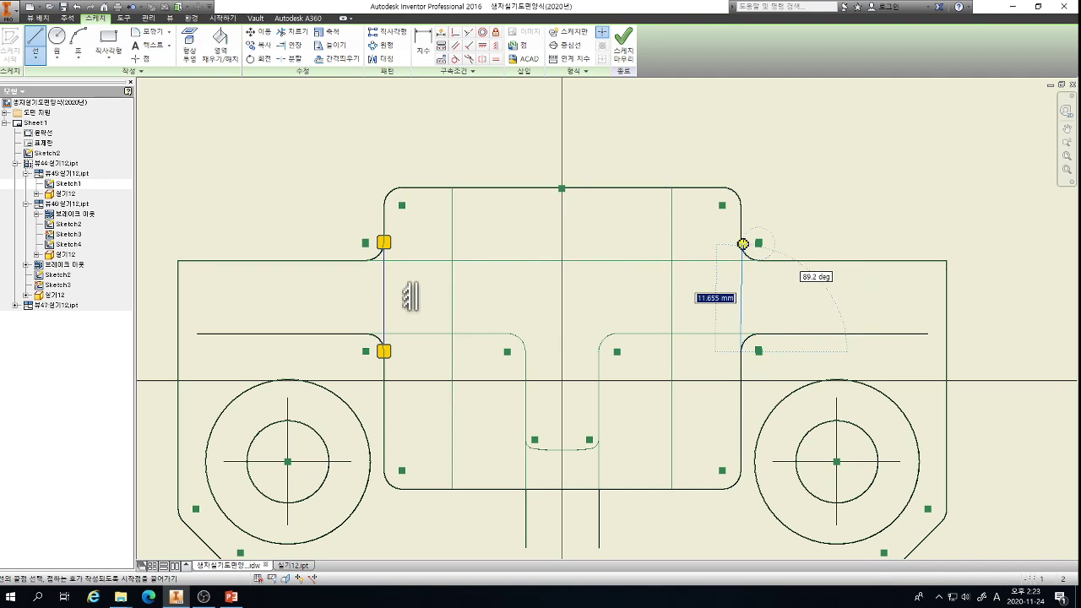
double_click(741, 242)
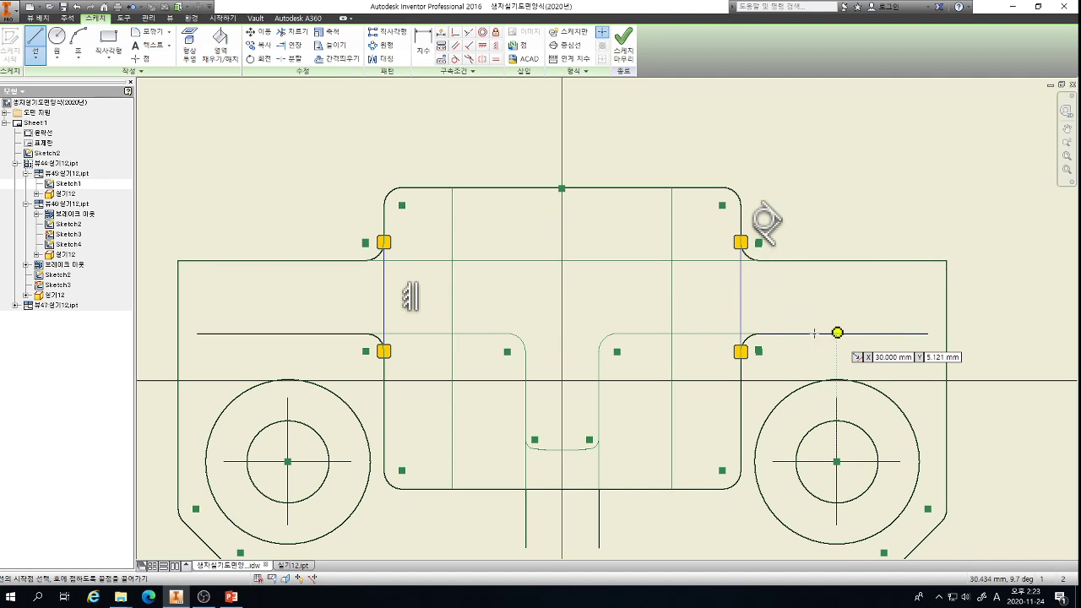
- Assign the two new vertical boss lines to the 외형선(ISO) layer and finish the top view's sketch
key(Escape)
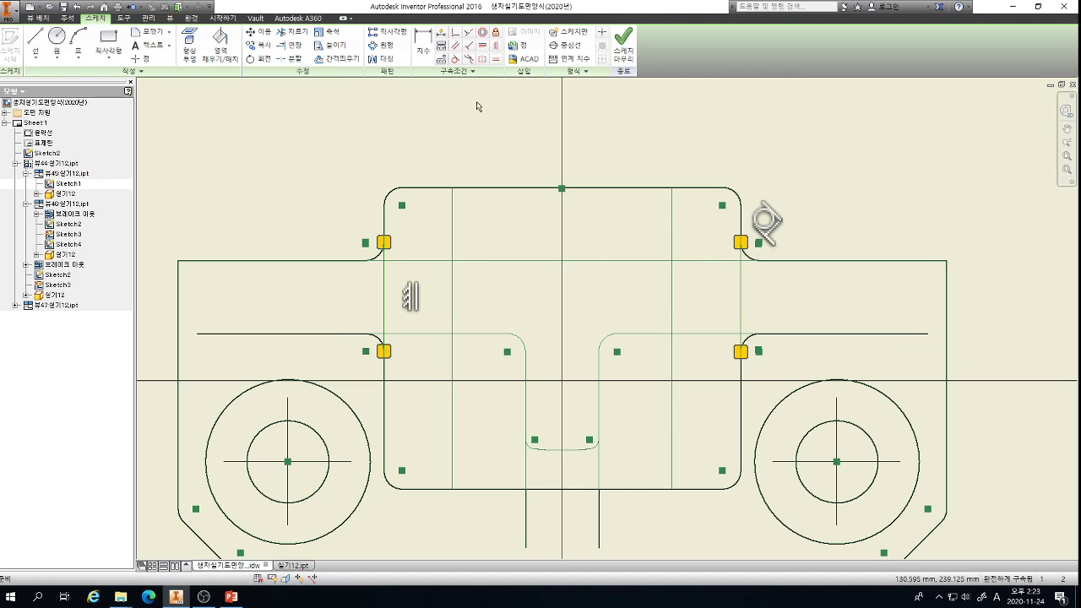
click(67, 17)
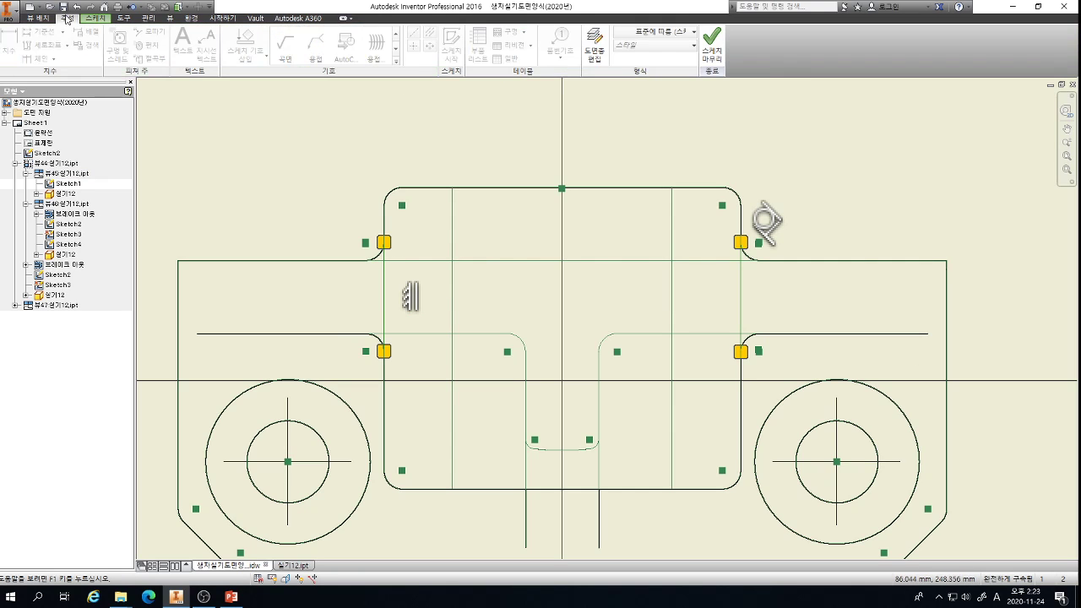
click(641, 34)
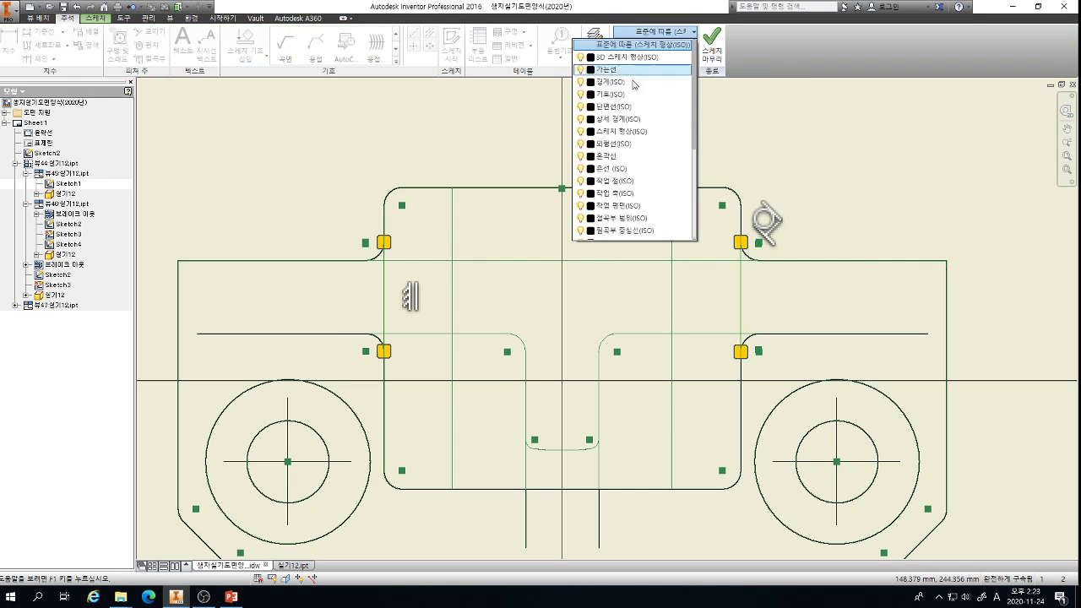
click(609, 144)
click(391, 176)
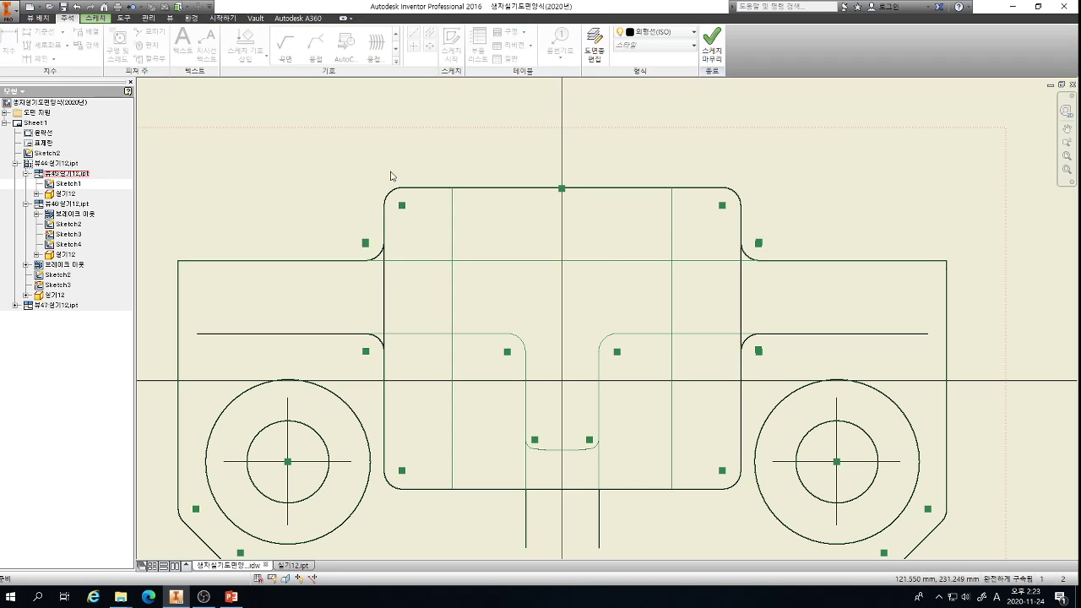
click(711, 38)
scroll(471, 201, down, 5)
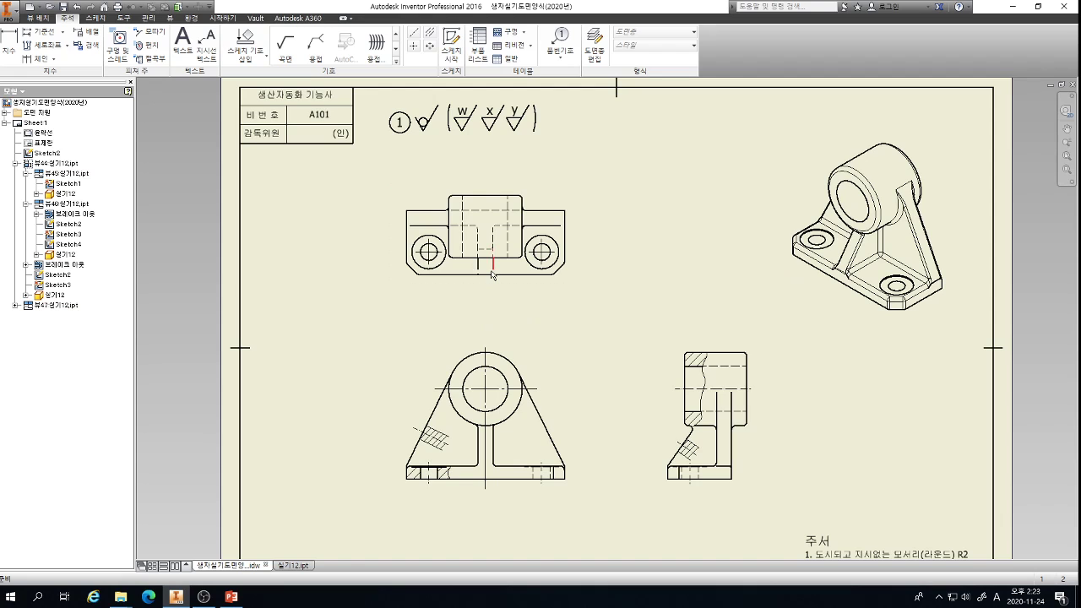
- Dimension the horizontal distance from the base's left edge to the left hole's centre, below the top view
scroll(495, 270, up, 3)
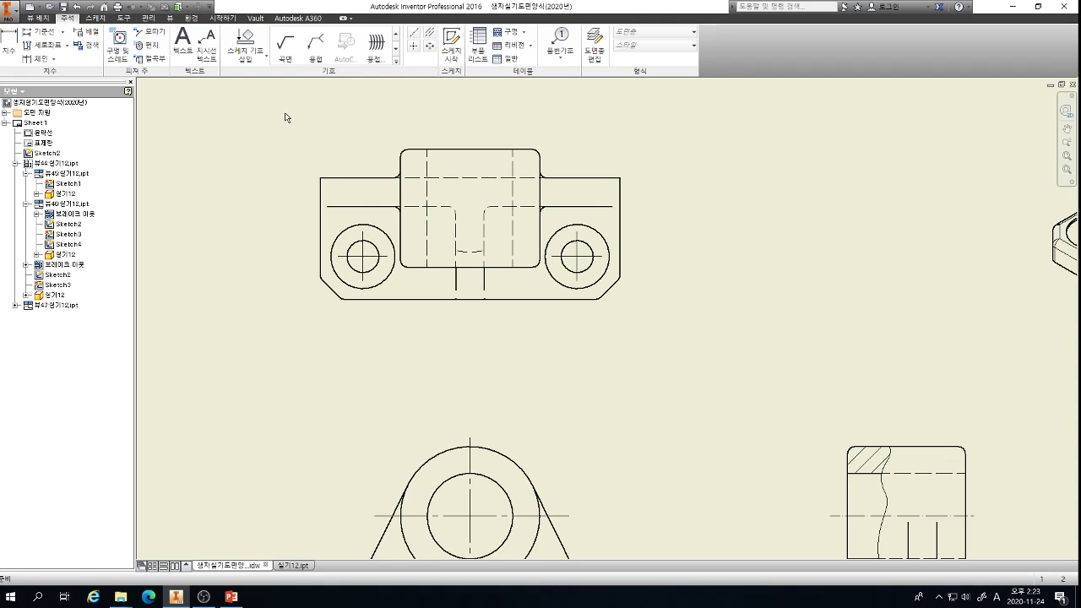
key(d)
click(321, 253)
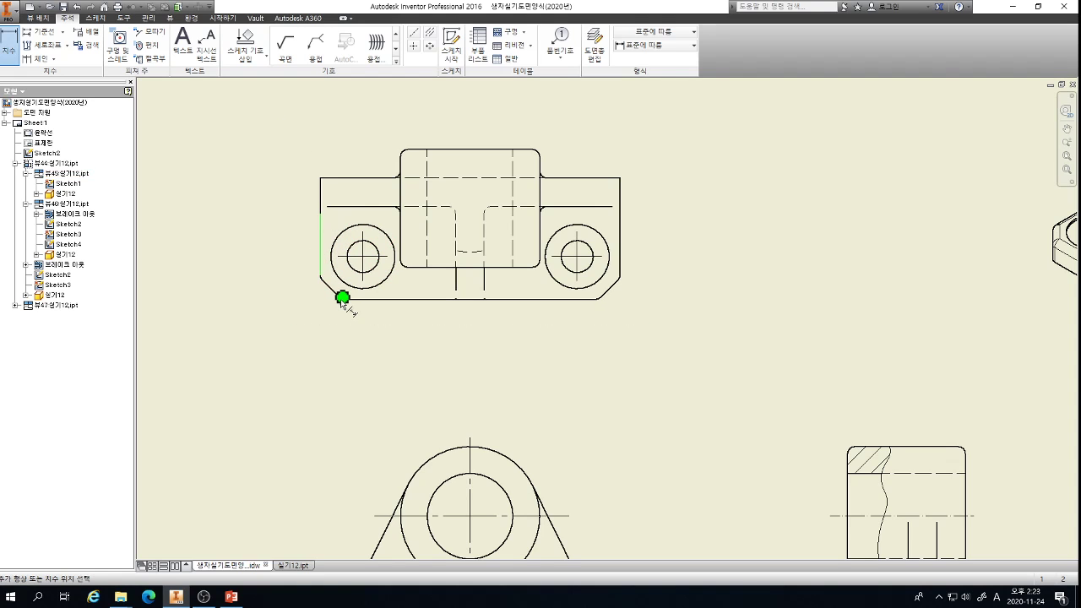
scroll(341, 299, up, 5)
click(418, 139)
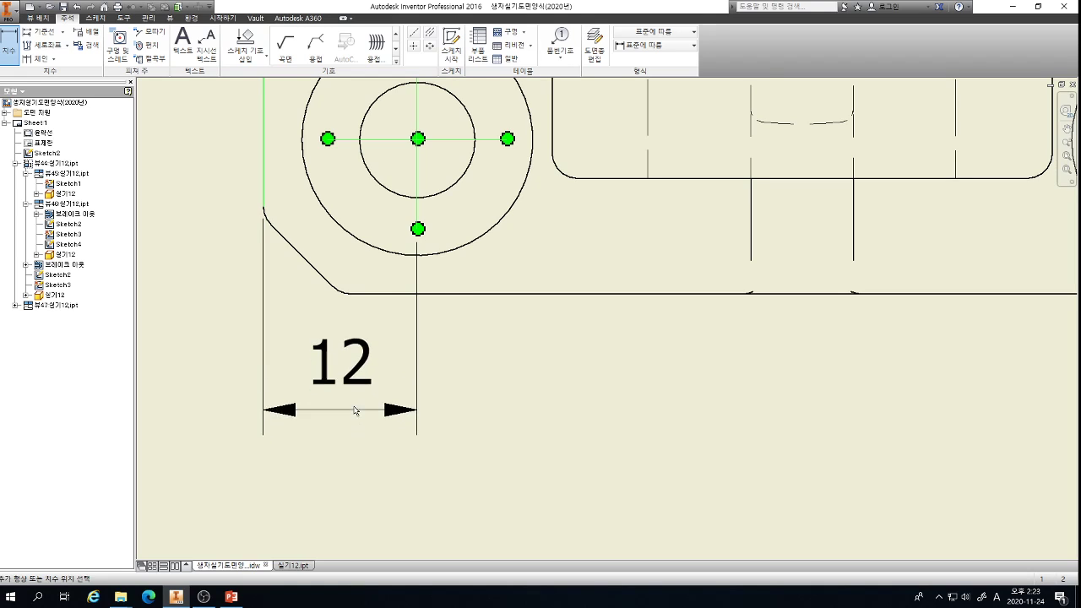
scroll(355, 411, down, 2)
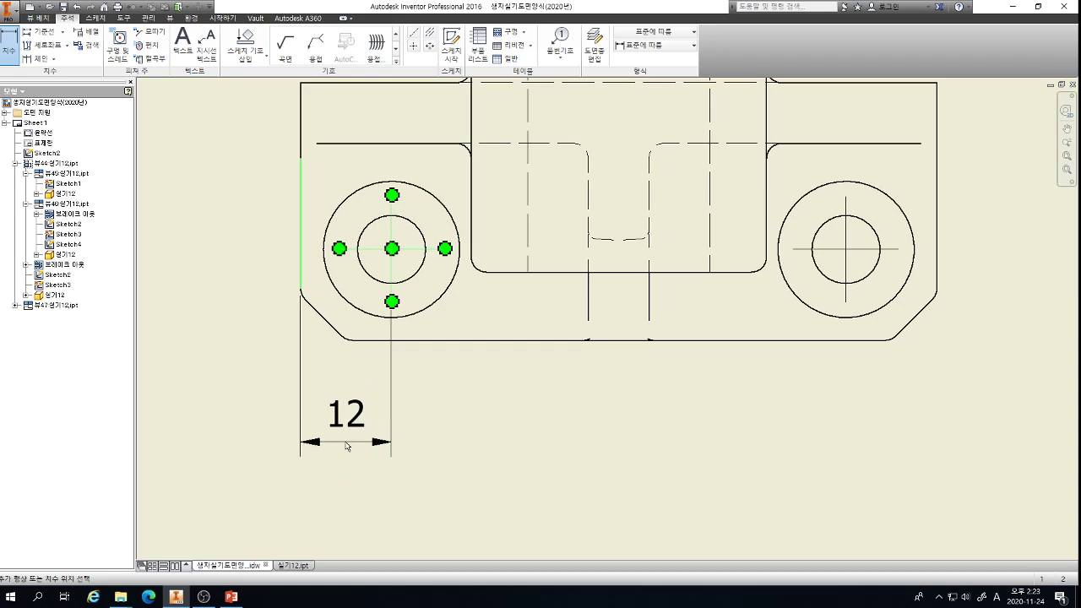
click(362, 415)
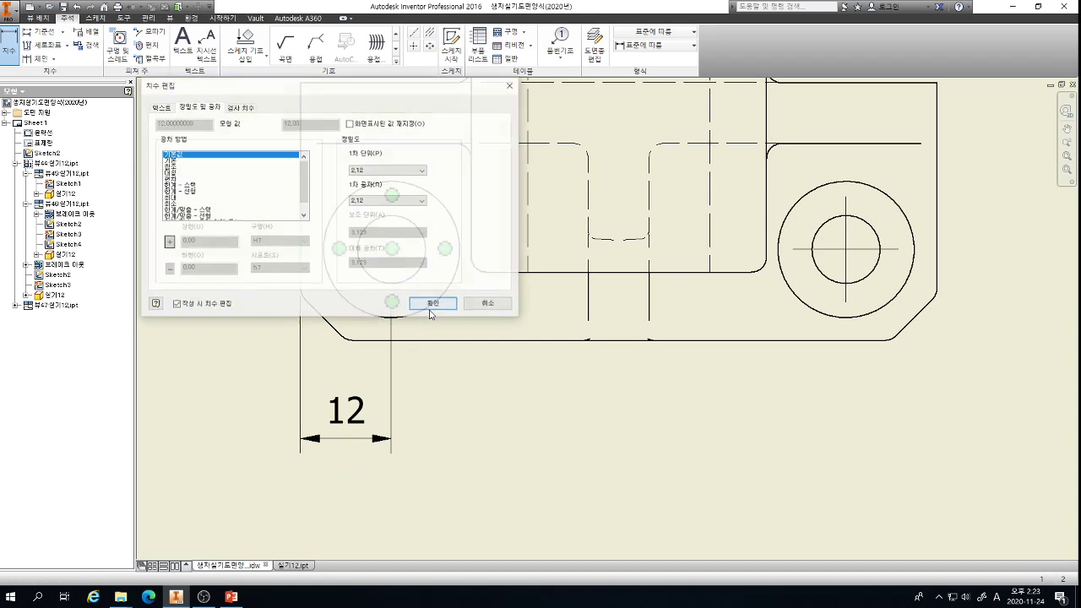
click(434, 303)
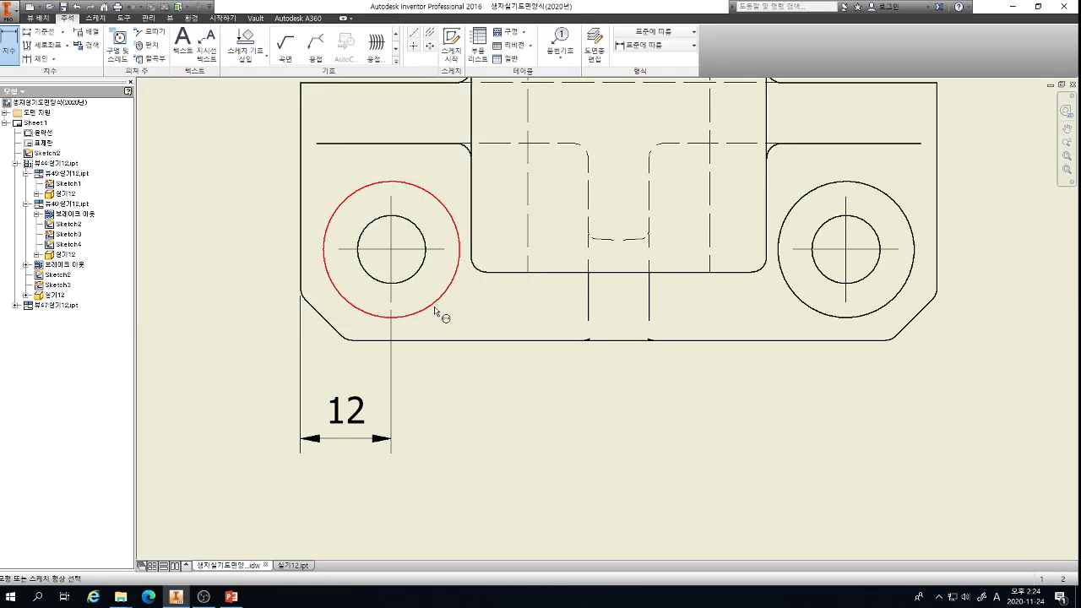
- Dimension the spacing between the two holes and from the right hole to the base's right edge, aligned with the first dimension
click(389, 272)
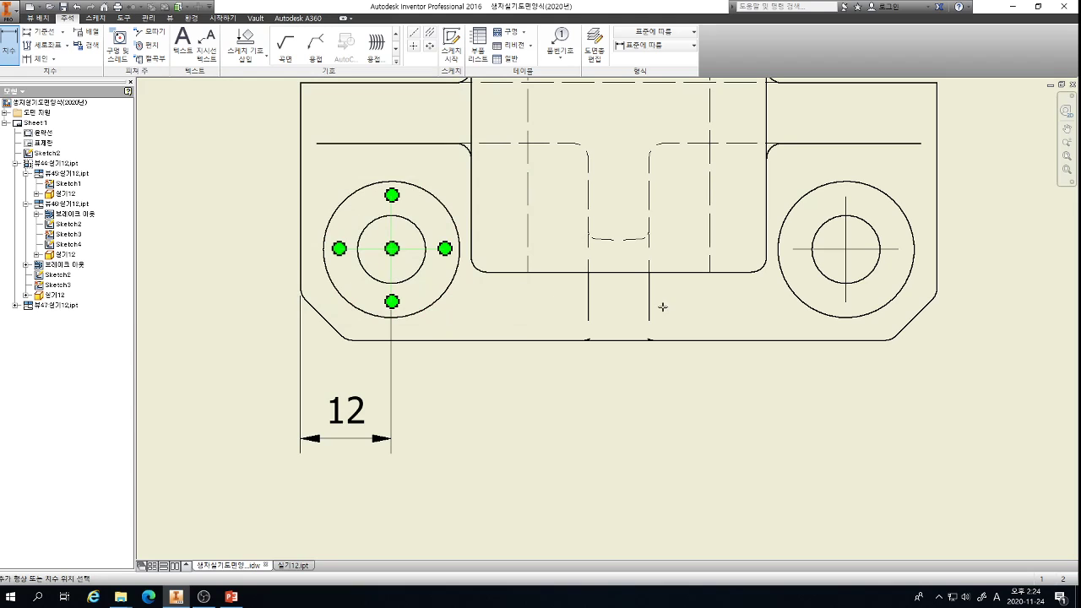
click(847, 302)
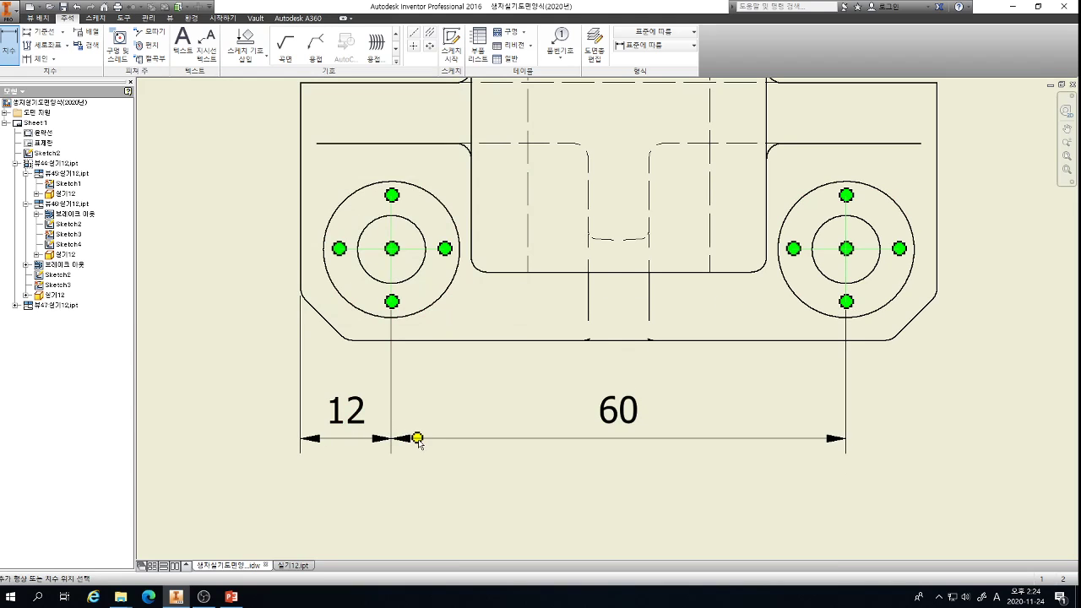
click(424, 437)
click(434, 305)
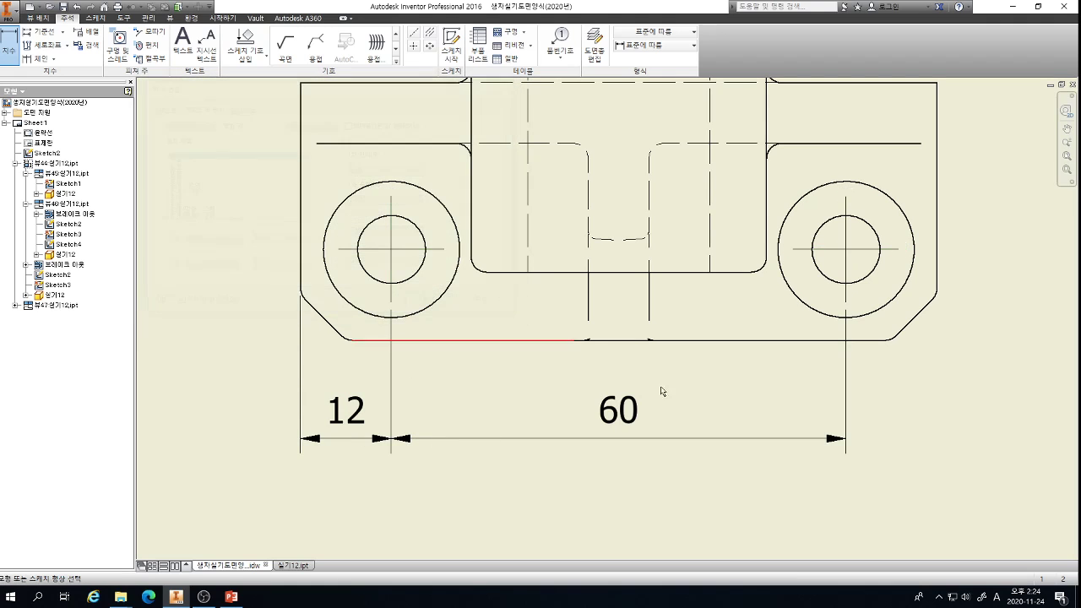
click(848, 299)
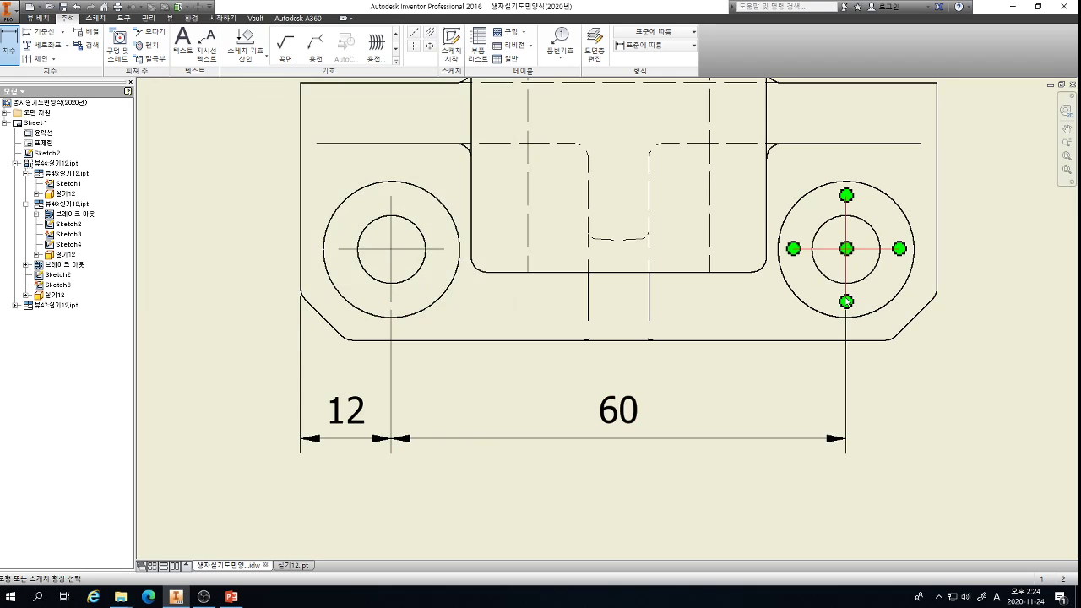
click(938, 278)
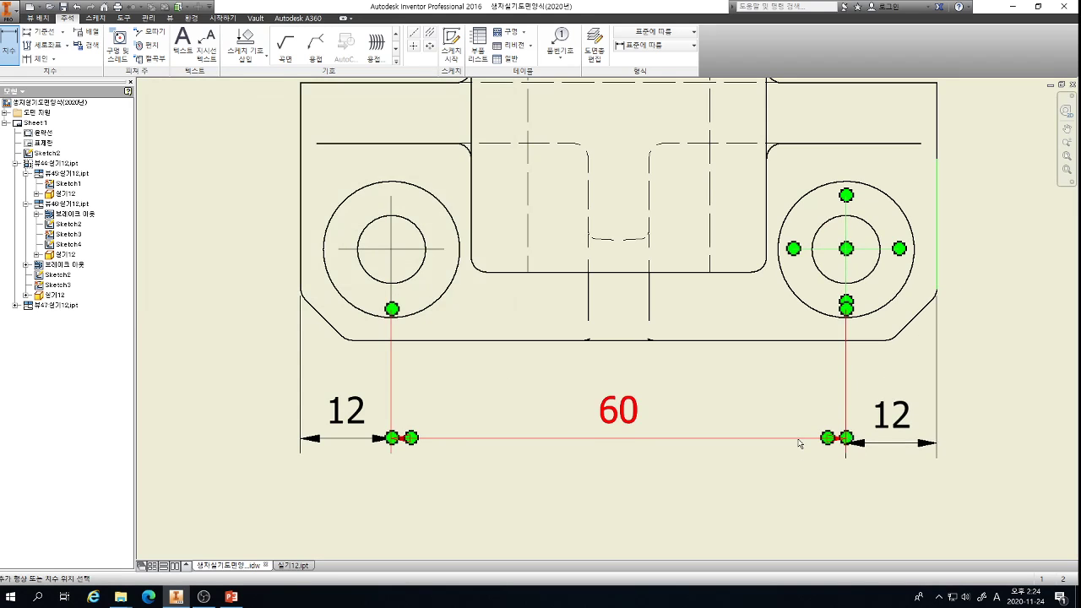
click(870, 438)
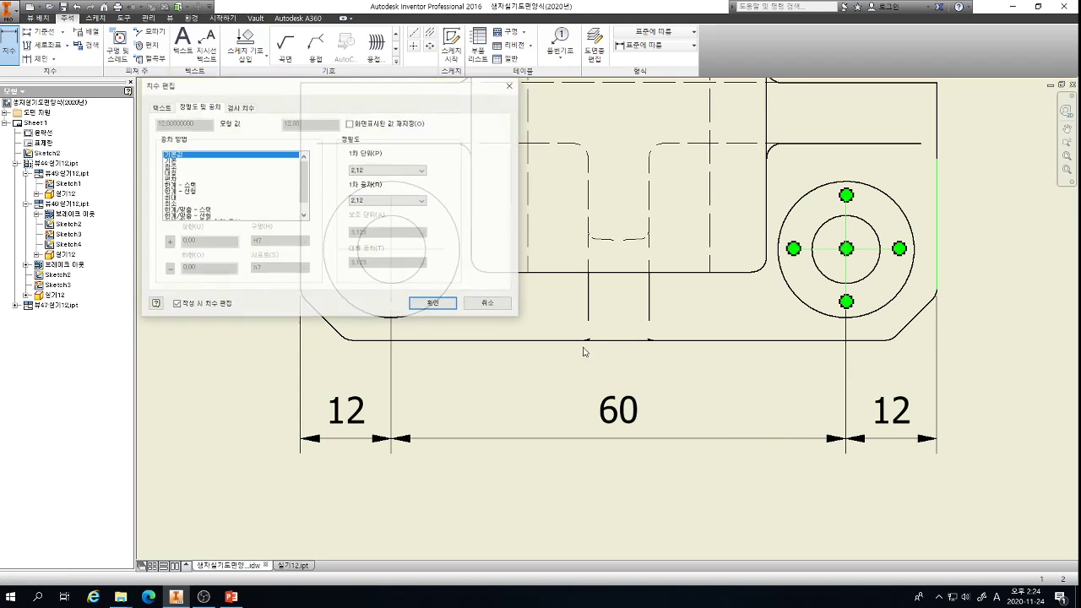
click(450, 310)
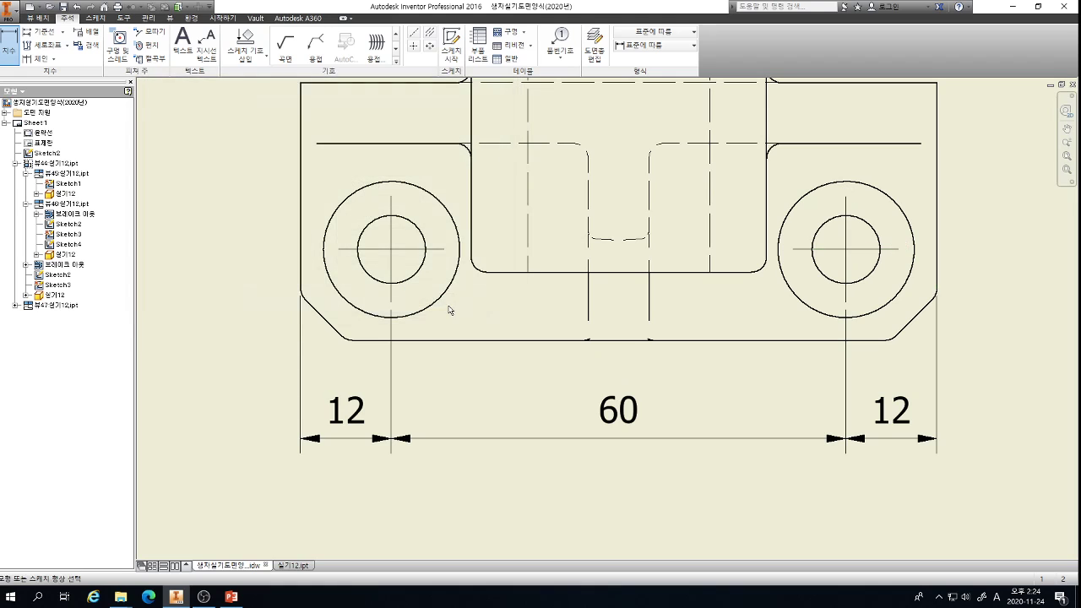
- Dimension the vertical distance from the base's lower edge to the right hole's centre, beside the top view
click(863, 342)
click(847, 249)
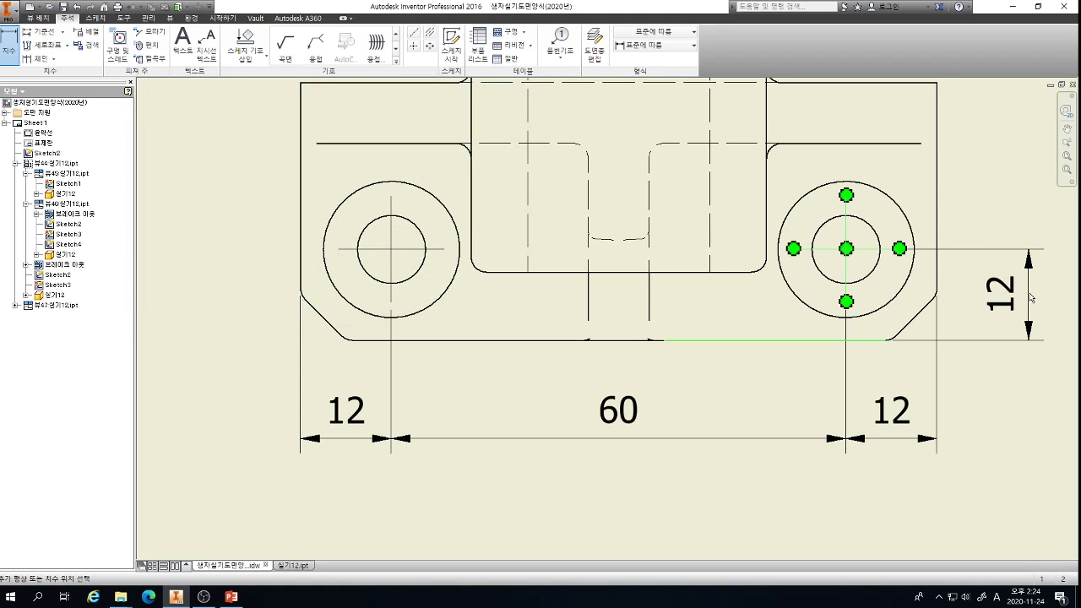
click(1030, 297)
click(446, 306)
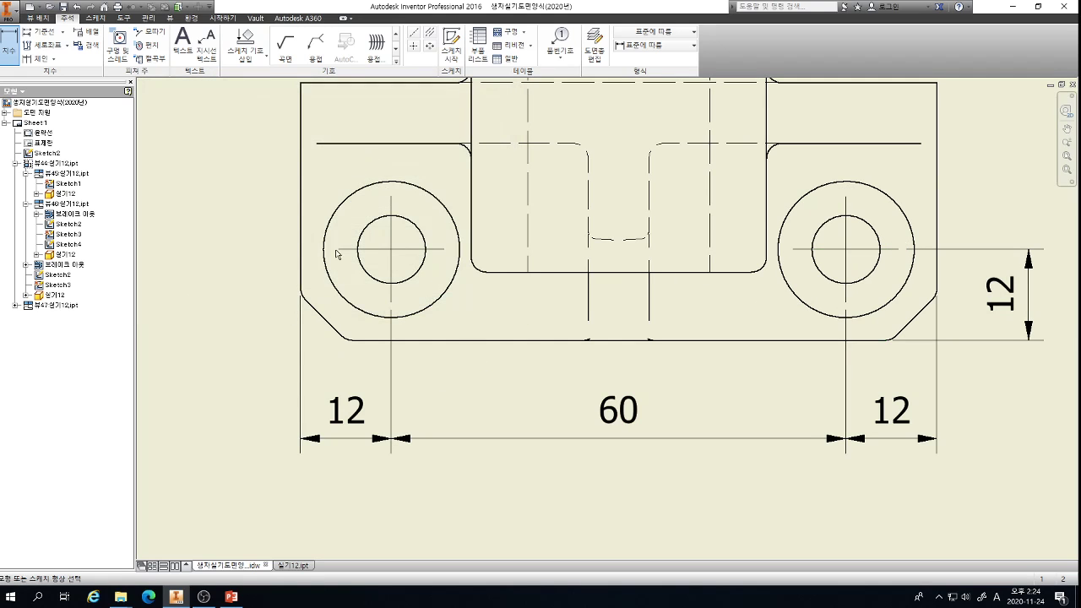
- Try a slanted 2-C6 leader note on the top view's lower-left chamfer, and delete it
click(206, 46)
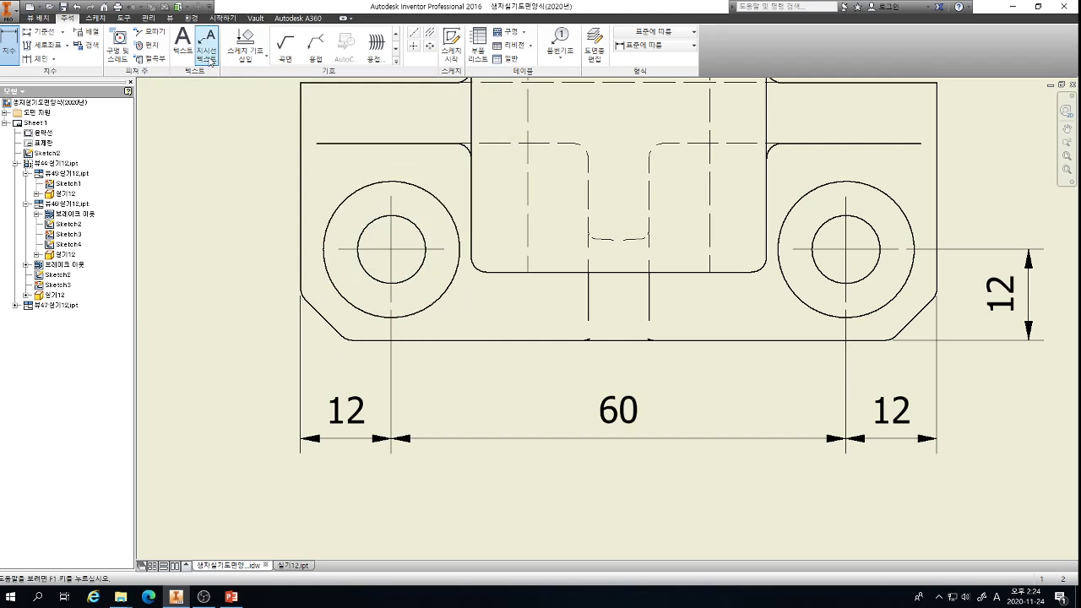
click(324, 317)
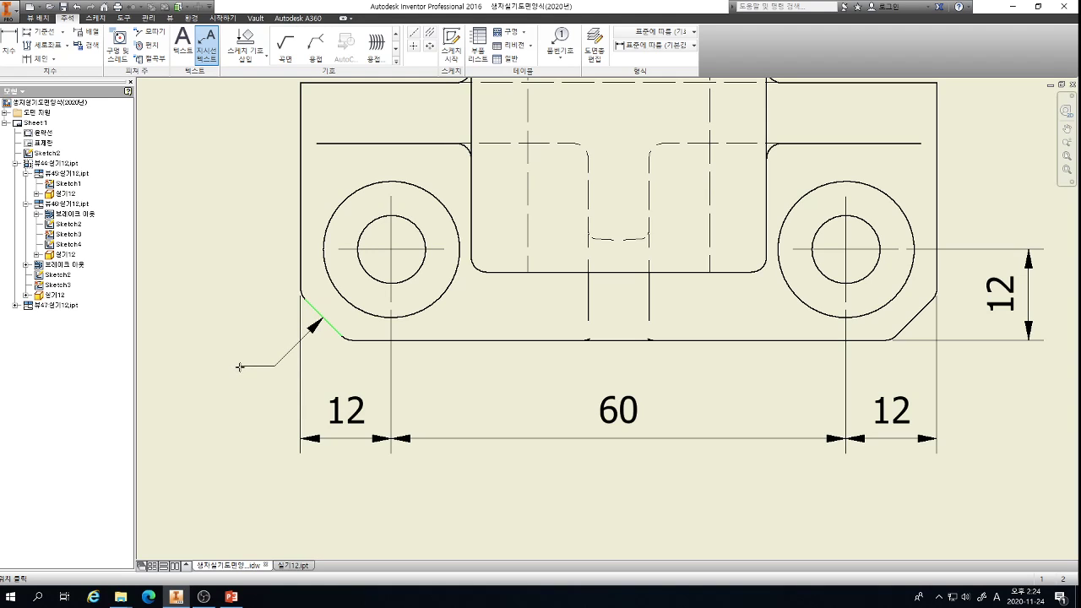
right_click(240, 366)
click(291, 367)
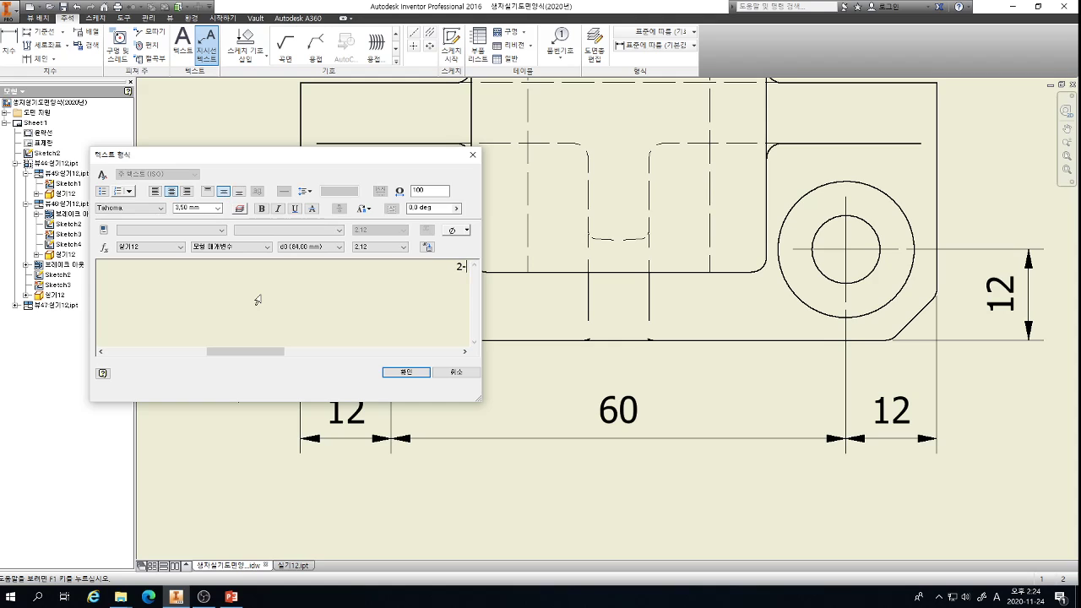
text(2-C6)
click(405, 372)
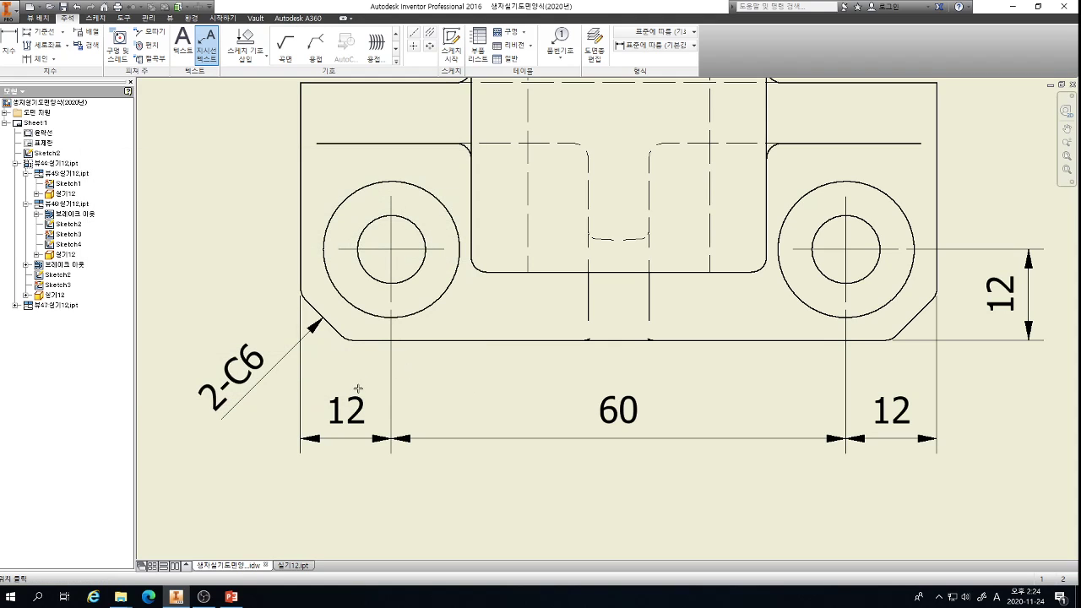
click(243, 390)
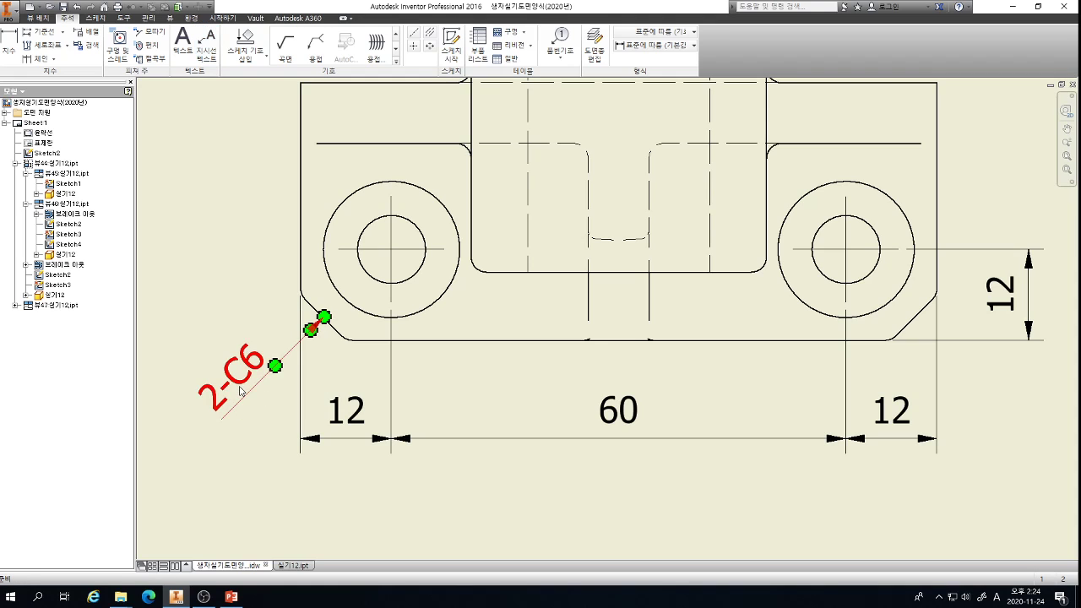
key(Delete)
- Add a leader note 2-C6 with a horizontal landing to the top view's lower-left chamfer, its text centred horizontally and vertically
click(207, 42)
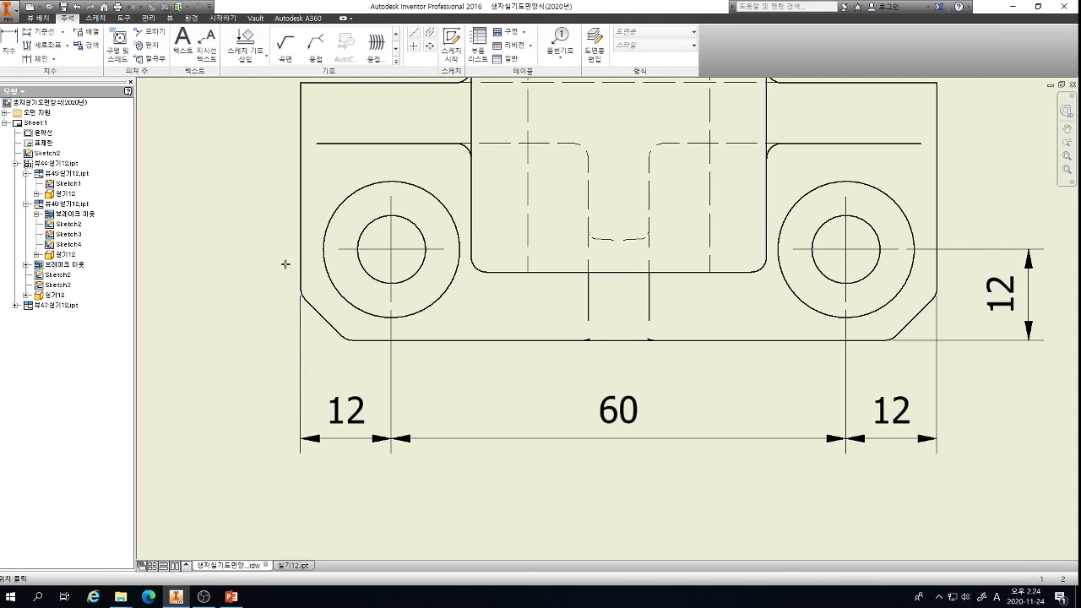
click(321, 316)
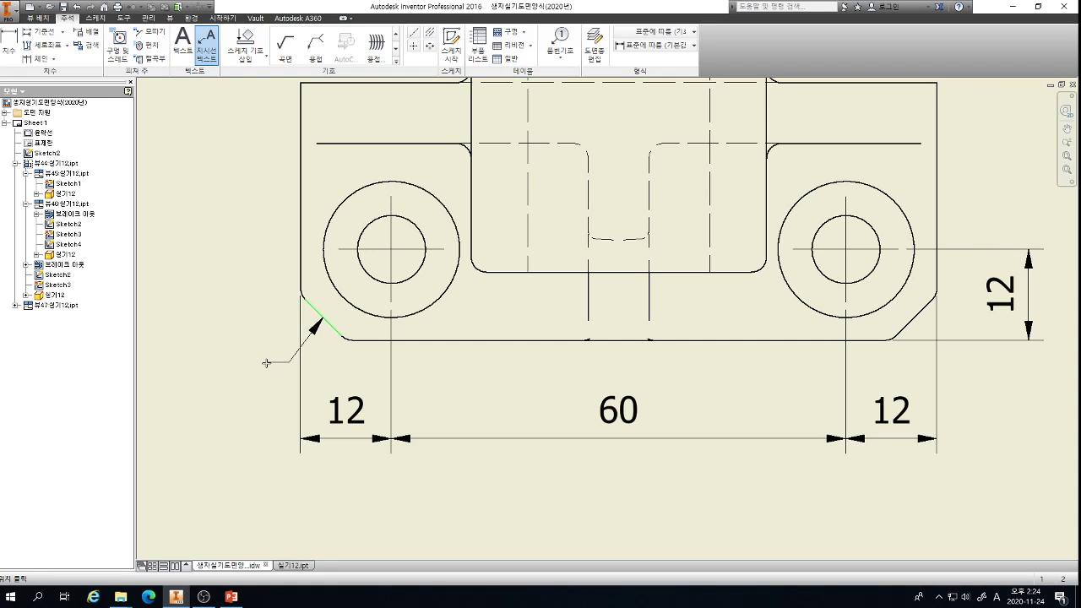
right_click(266, 363)
click(310, 365)
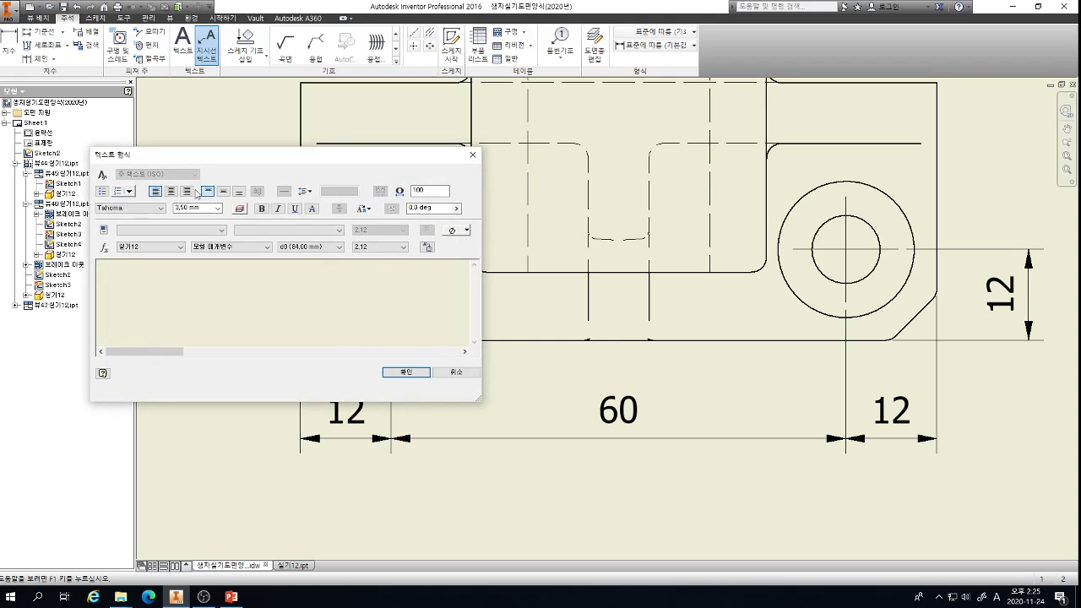
click(171, 191)
click(223, 191)
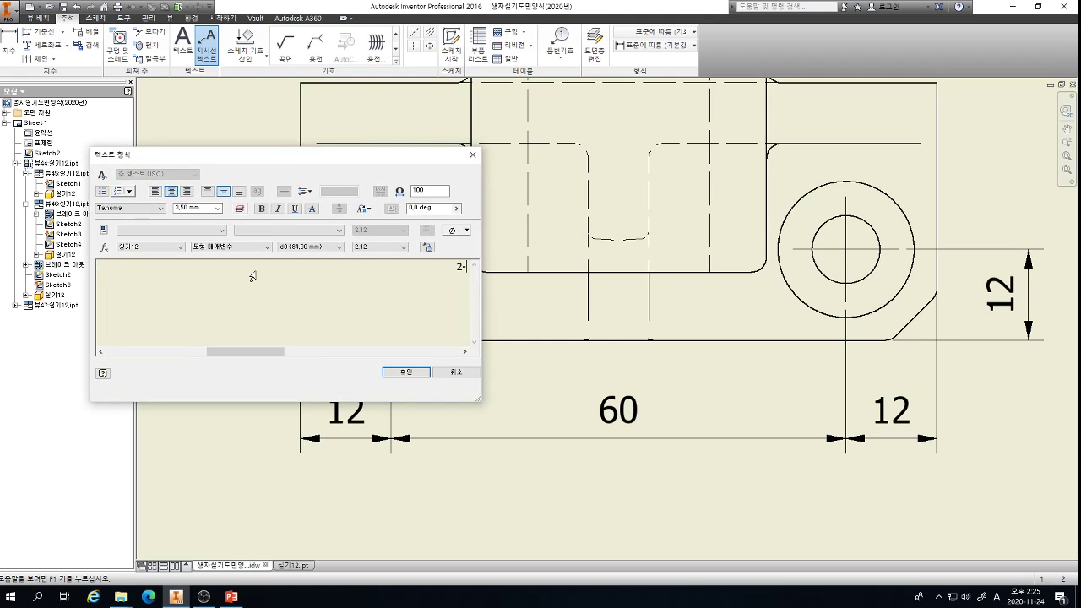
click(397, 373)
key(Escape)
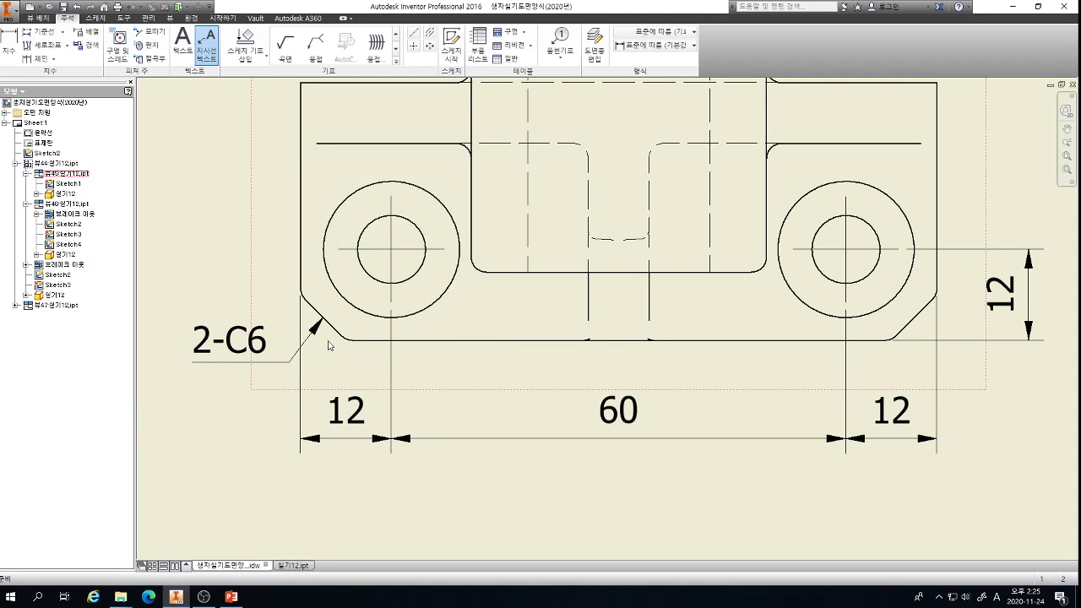
- Dimension the thickness of the hatched rib section in the front view, aligned perpendicular to its slanted edges and placed outside the rib
scroll(377, 277, down, 5)
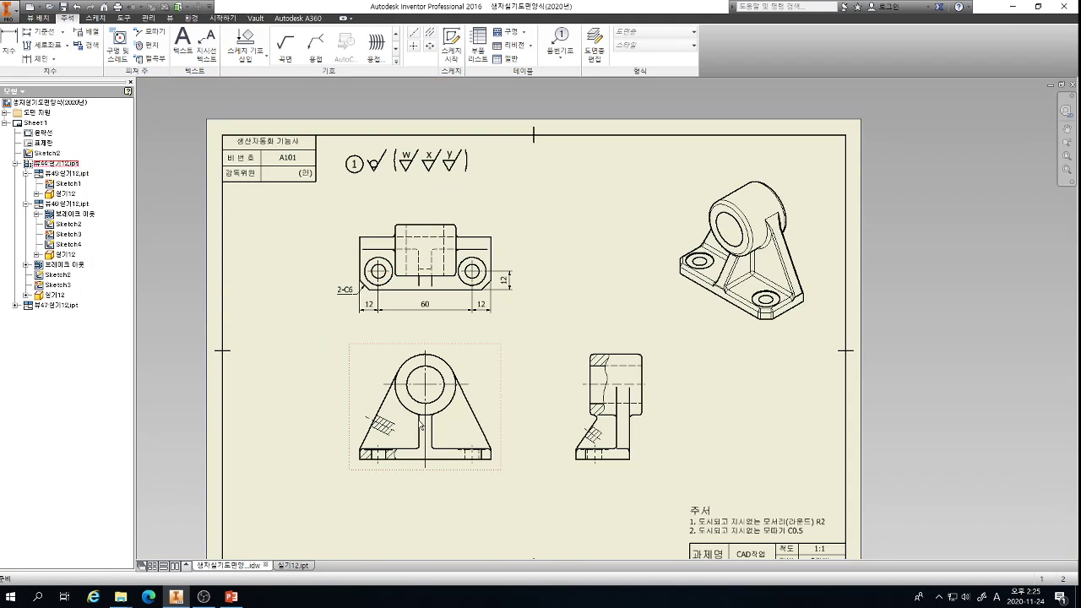
scroll(363, 448, up, 5)
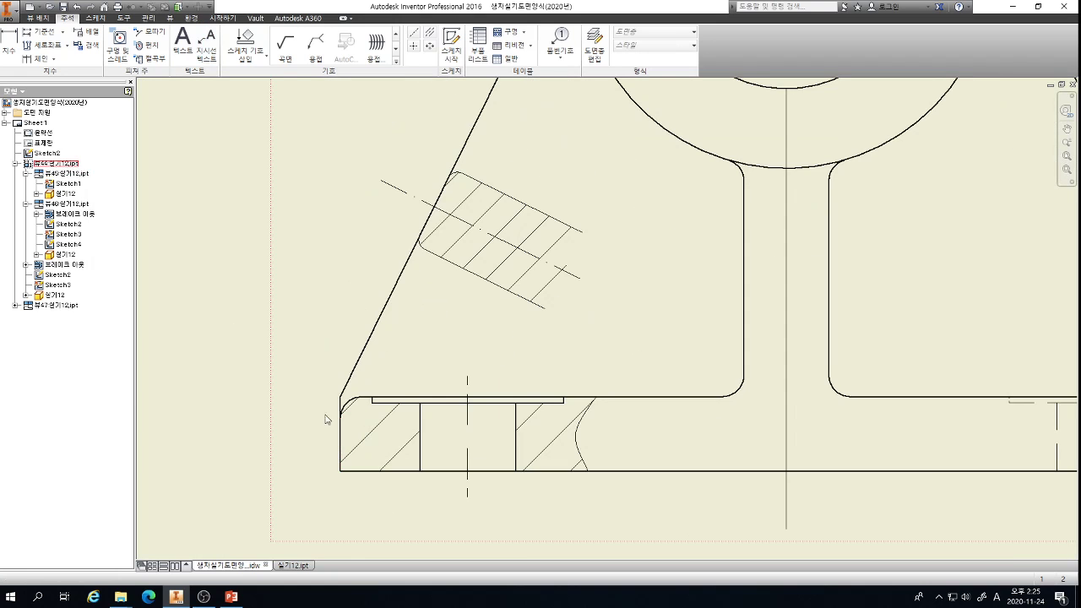
scroll(330, 417, down, 3)
scroll(337, 415, up, 2)
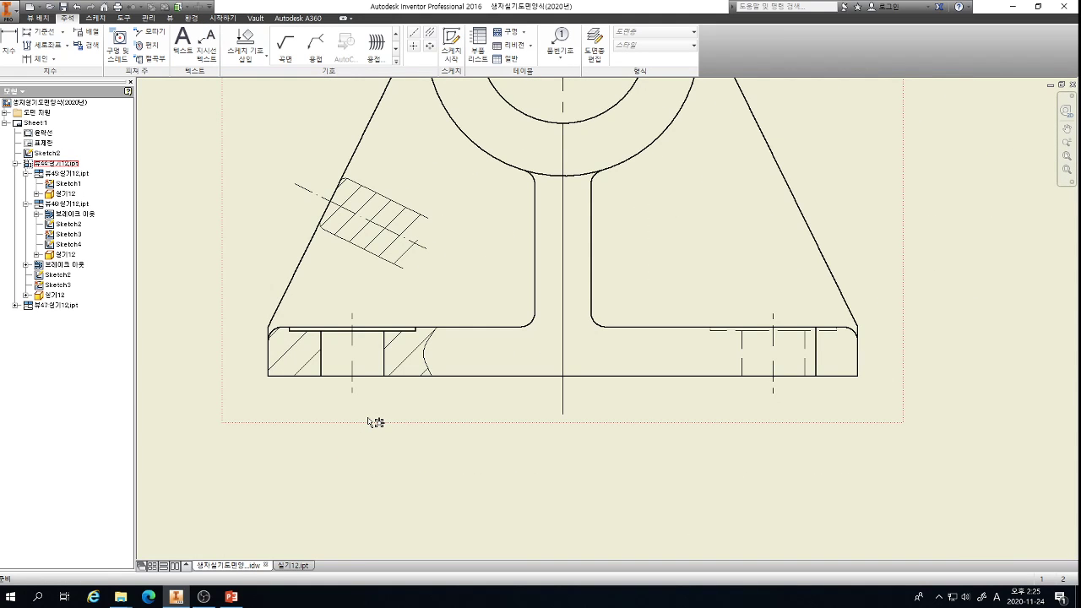
scroll(329, 276, up, 2)
scroll(371, 296, down, 2)
scroll(308, 125, up, 4)
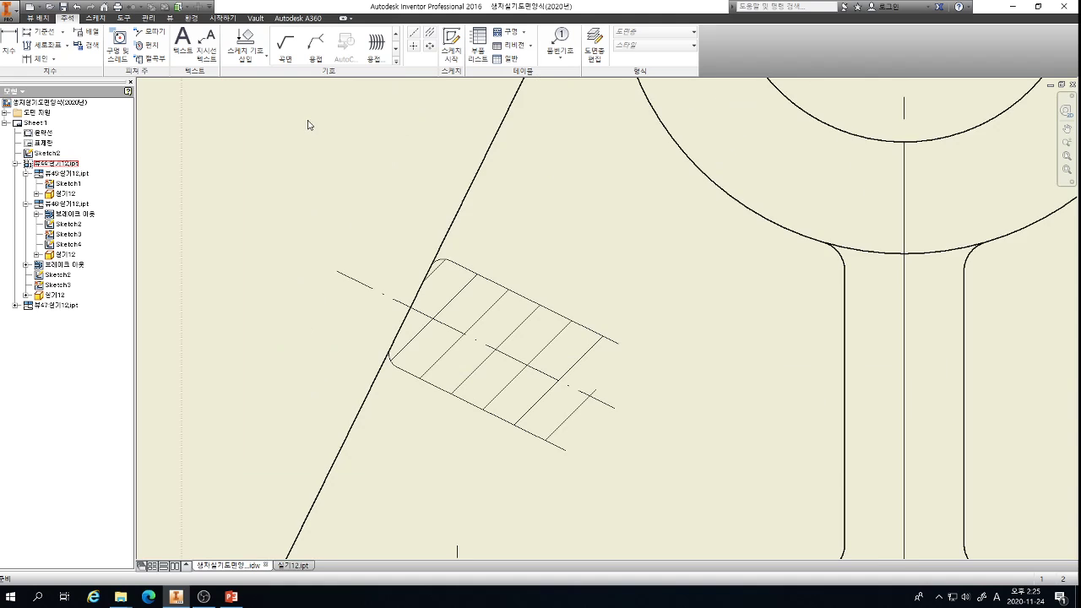
key(d)
click(473, 271)
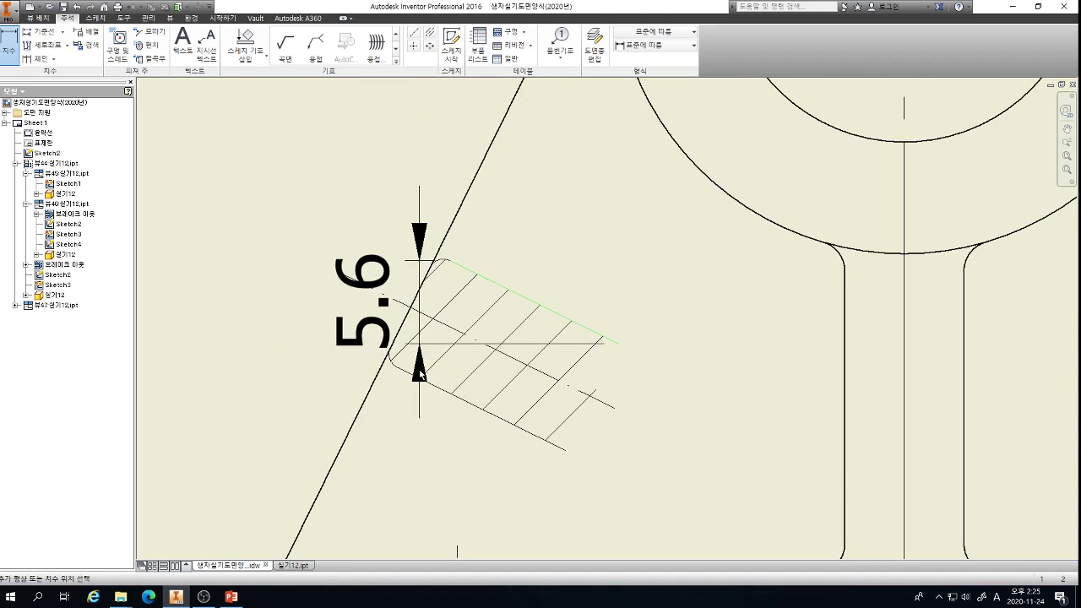
click(418, 376)
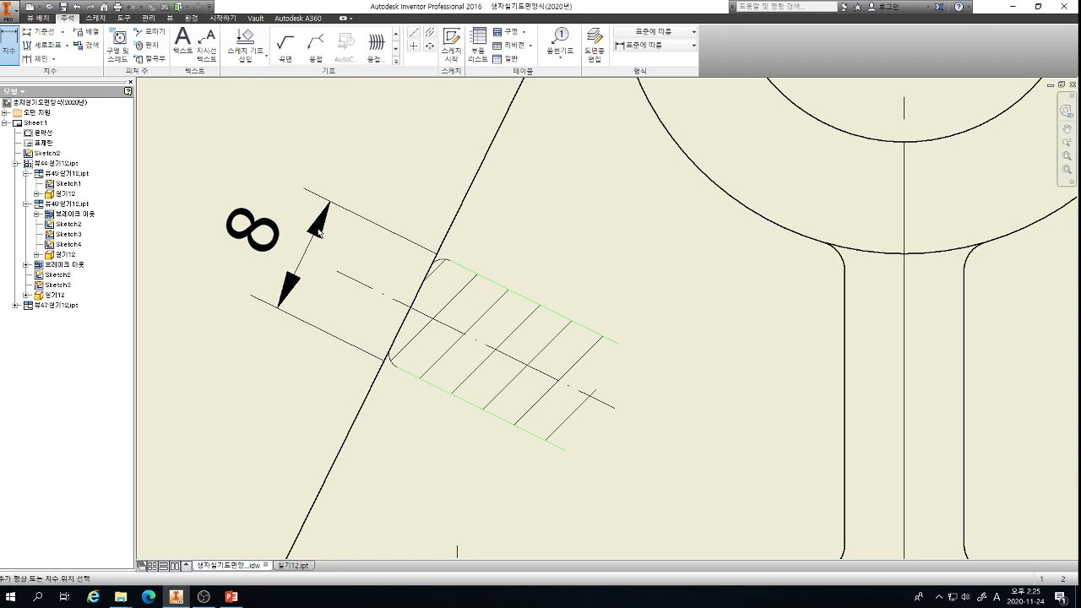
click(243, 262)
click(430, 302)
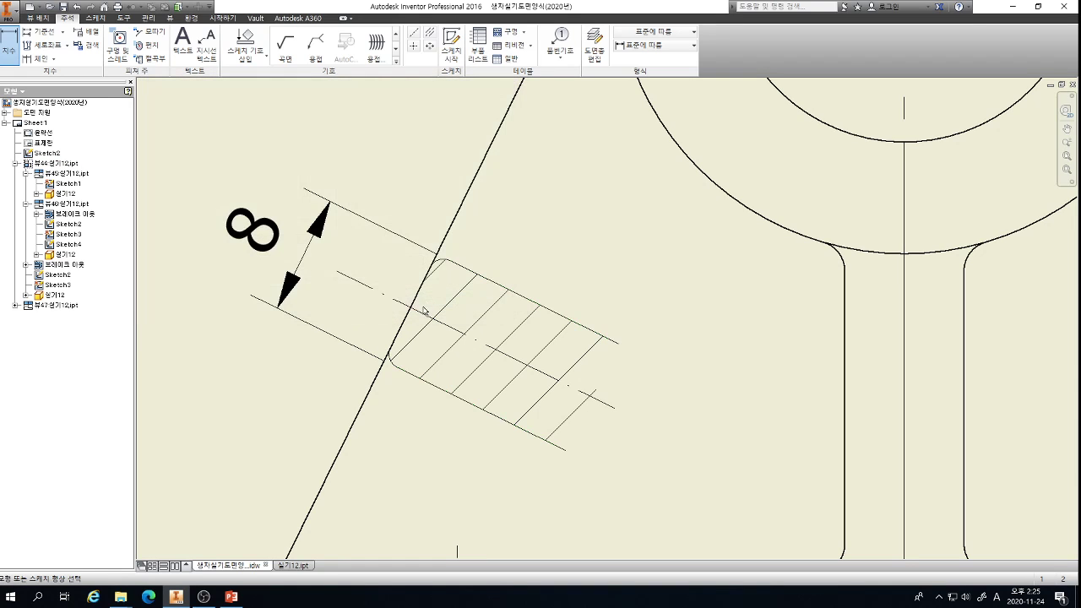
- Add a radius dimension to the upper rounded corner of the front view's hatched rib section, placed above the thickness dimension
scroll(436, 259, up, 3)
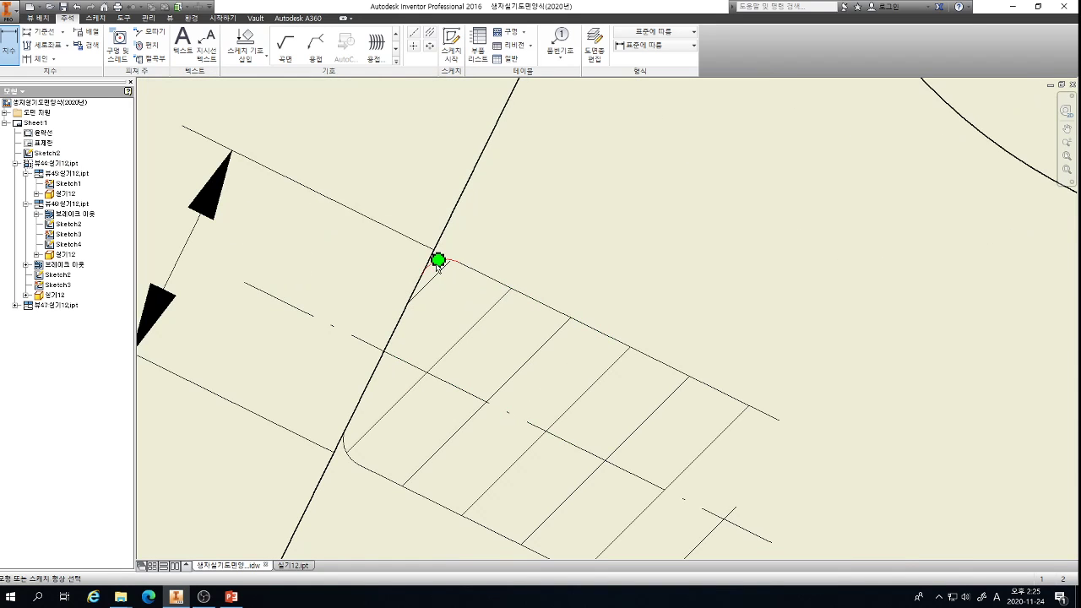
click(437, 259)
key(Escape)
scroll(440, 253, down, 3)
scroll(414, 301, up, 3)
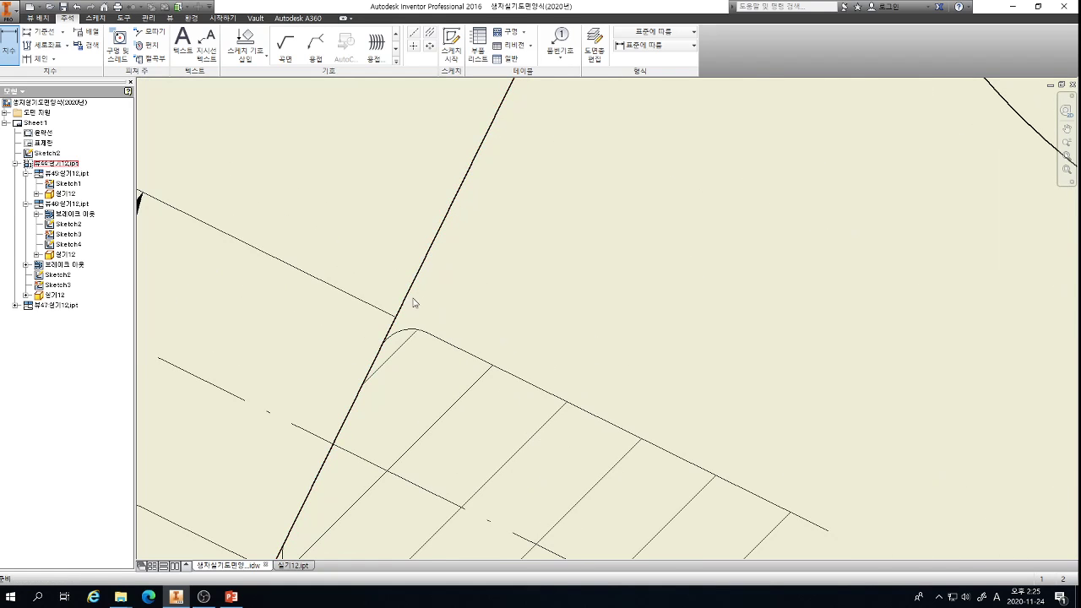
click(392, 333)
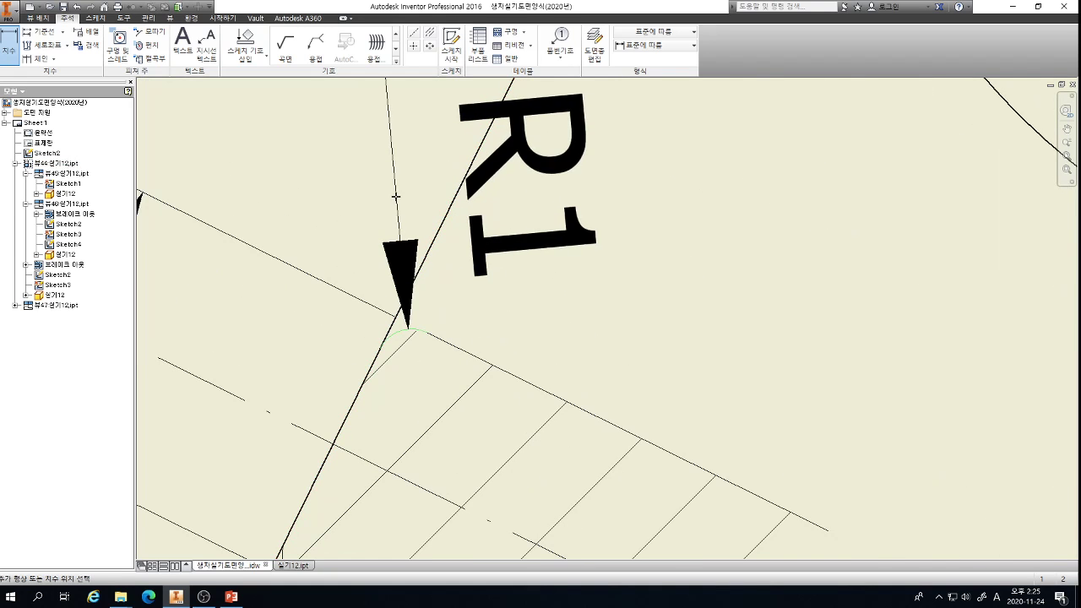
scroll(386, 278, down, 3)
scroll(376, 265, up, 3)
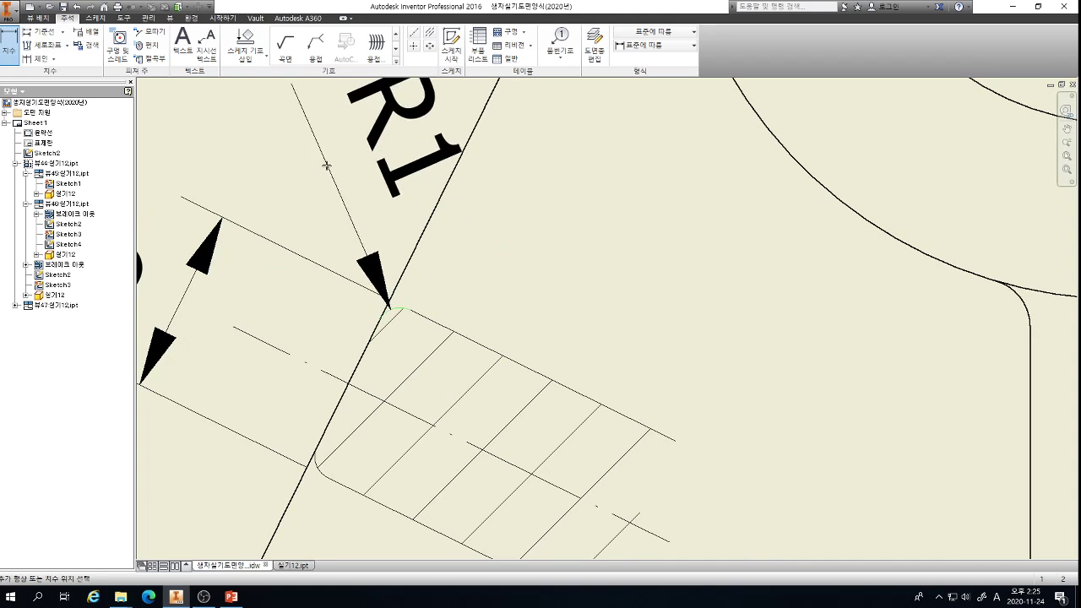
scroll(349, 230, down, 3)
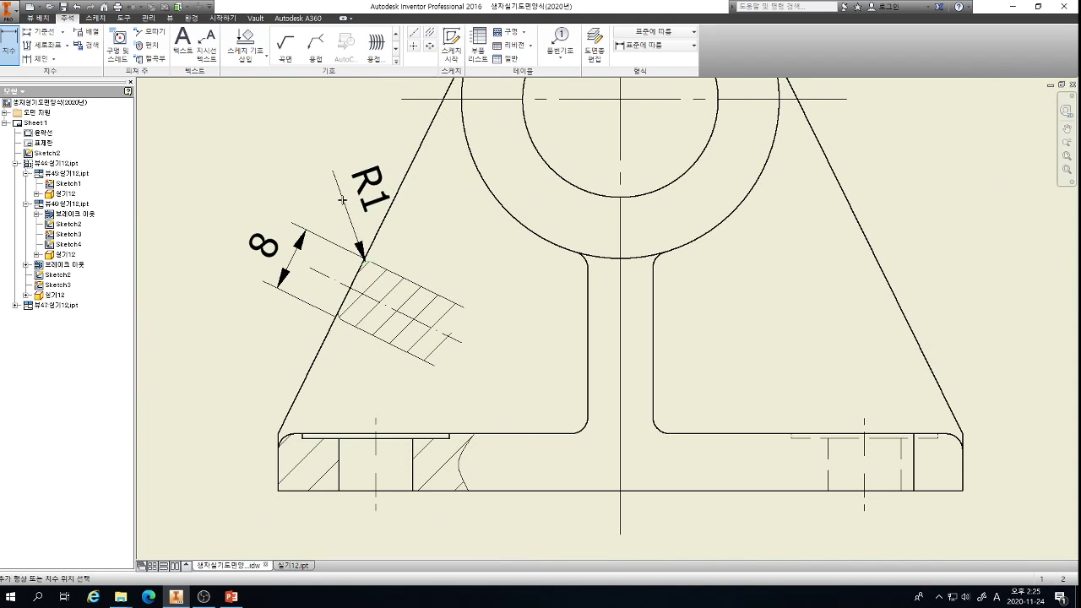
click(354, 226)
click(434, 304)
- Dimension the overall width of the base below the front view, from its left edge to its right edge
scroll(390, 236, down, 5)
scroll(525, 279, down, 3)
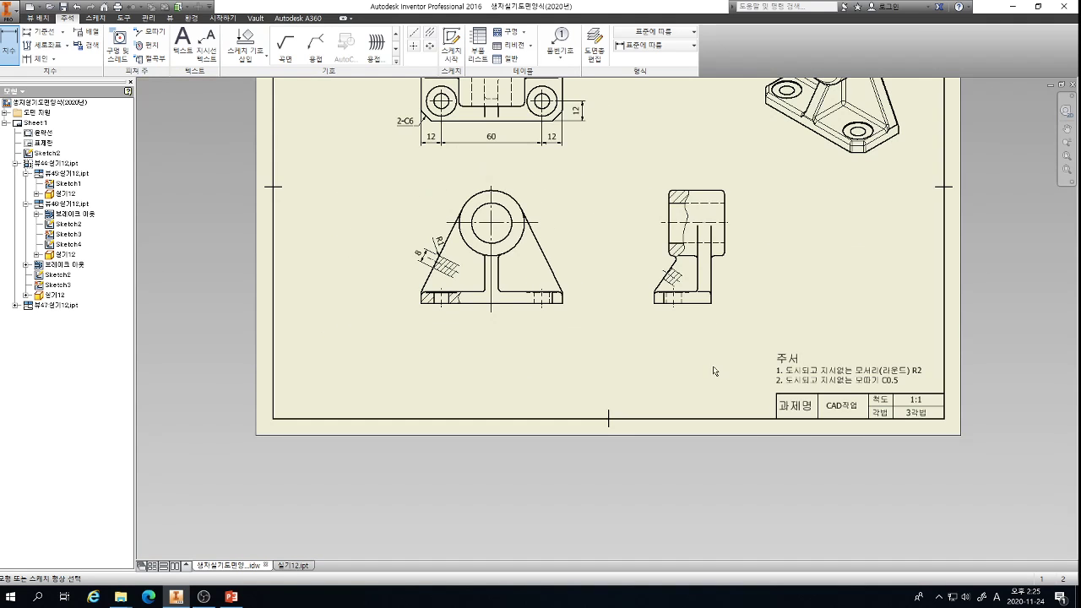
scroll(853, 373, up, 3)
scroll(987, 408, down, 3)
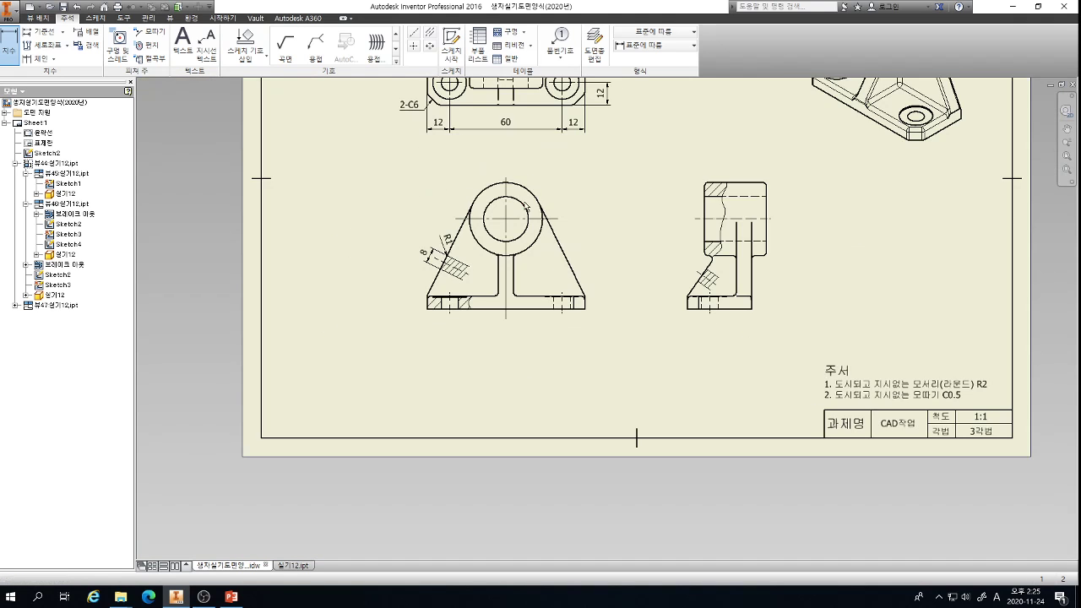
scroll(480, 264, up, 3)
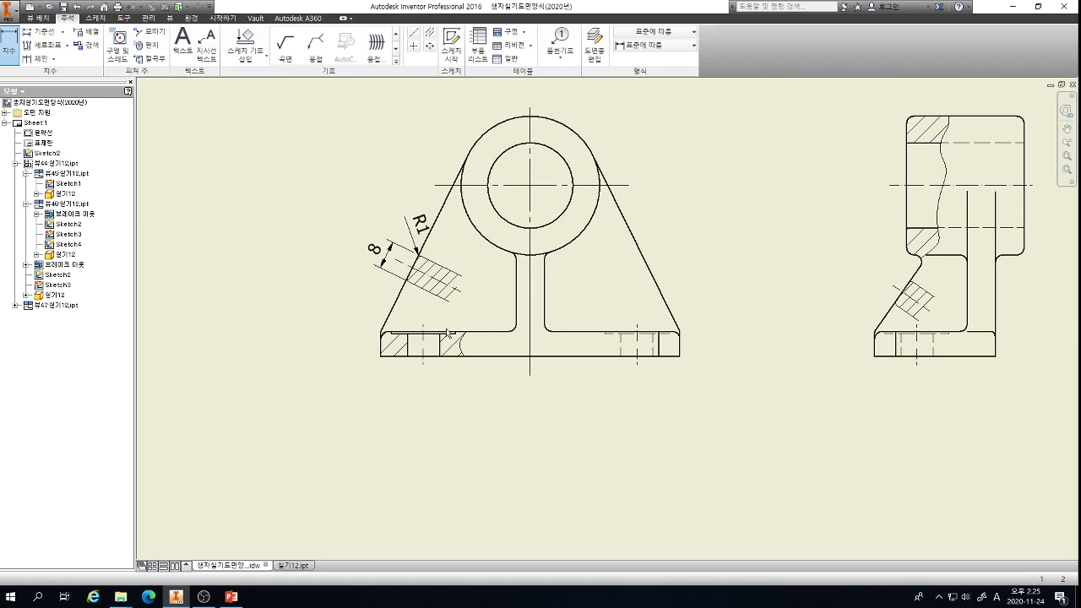
scroll(416, 258, up, 3)
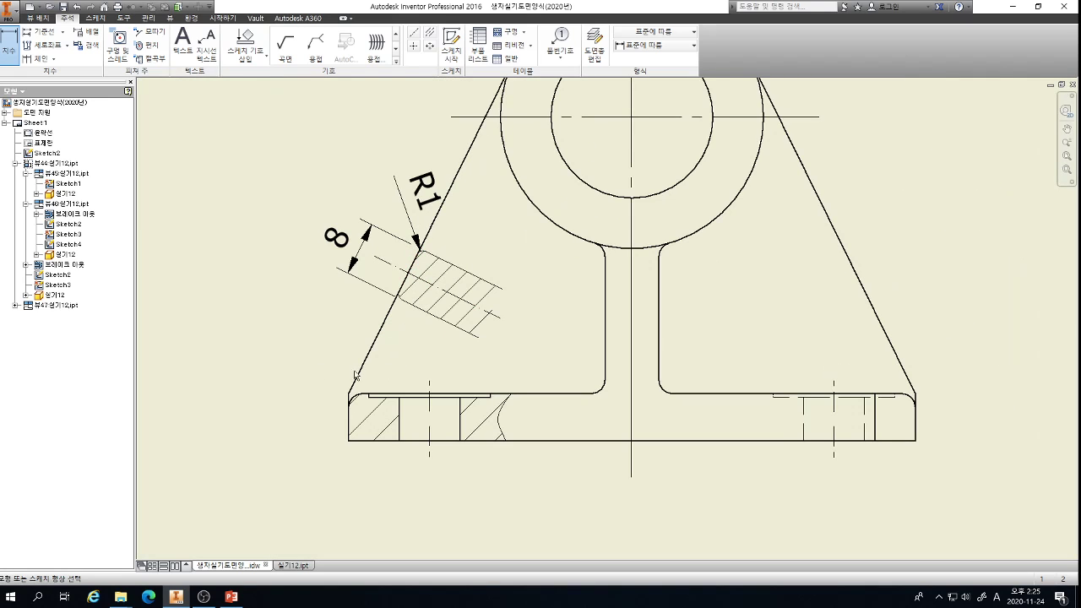
click(349, 421)
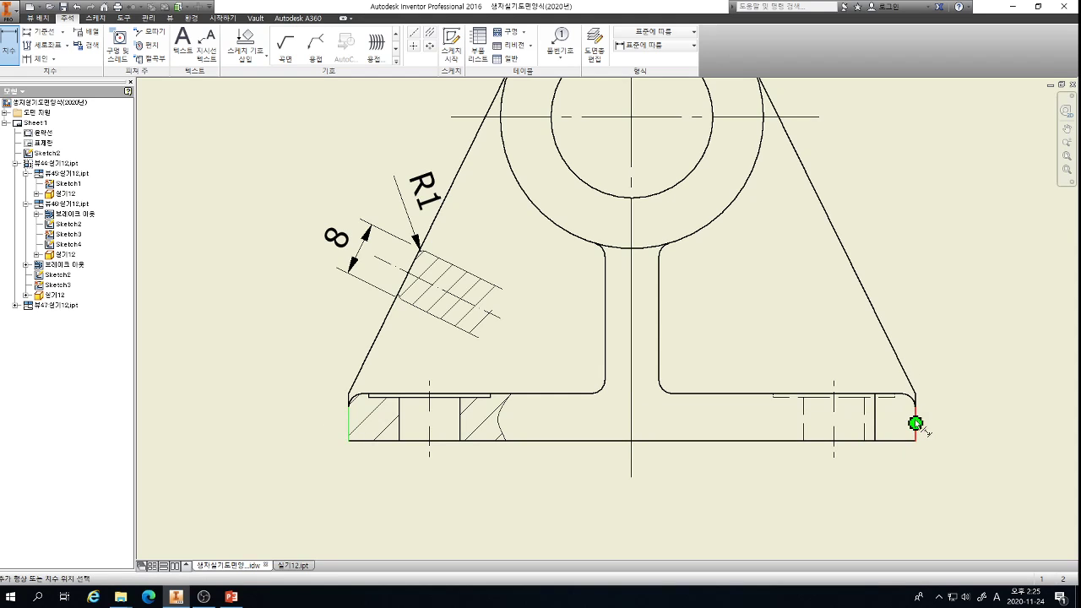
click(916, 425)
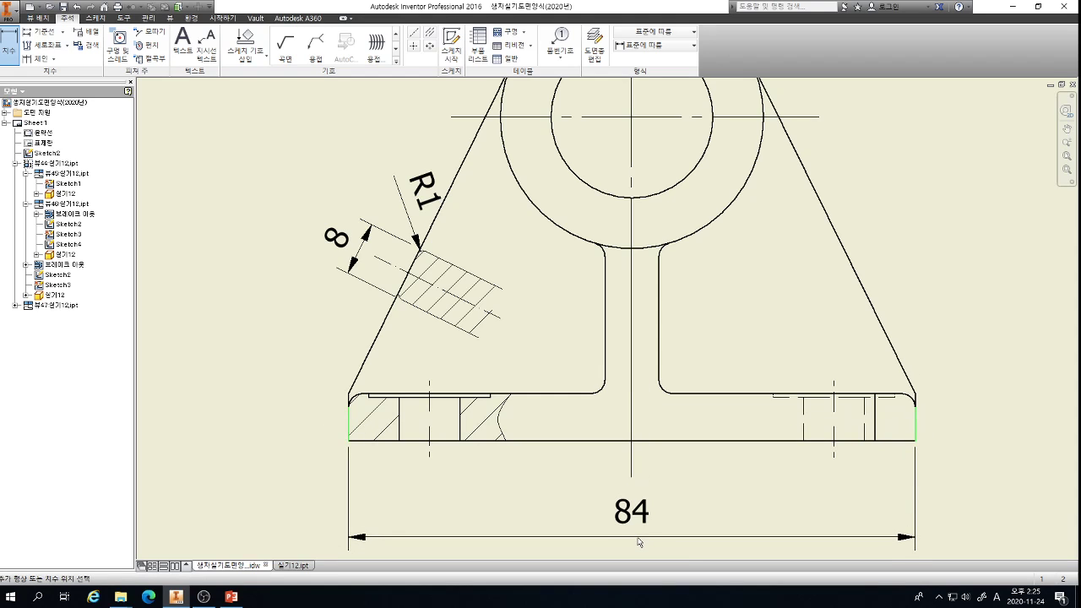
click(460, 335)
click(432, 308)
click(724, 441)
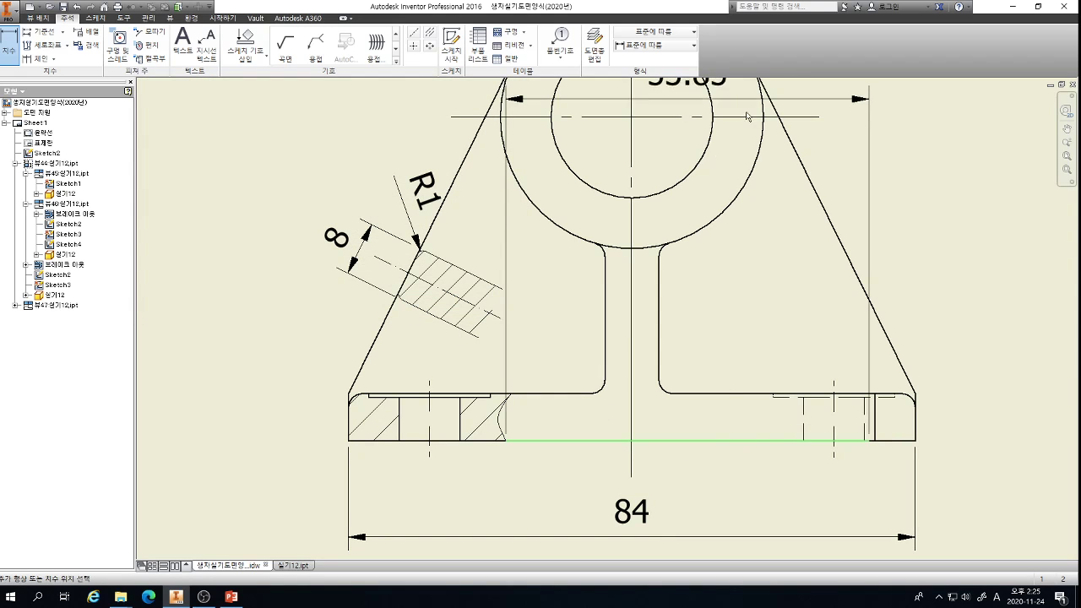
click(750, 116)
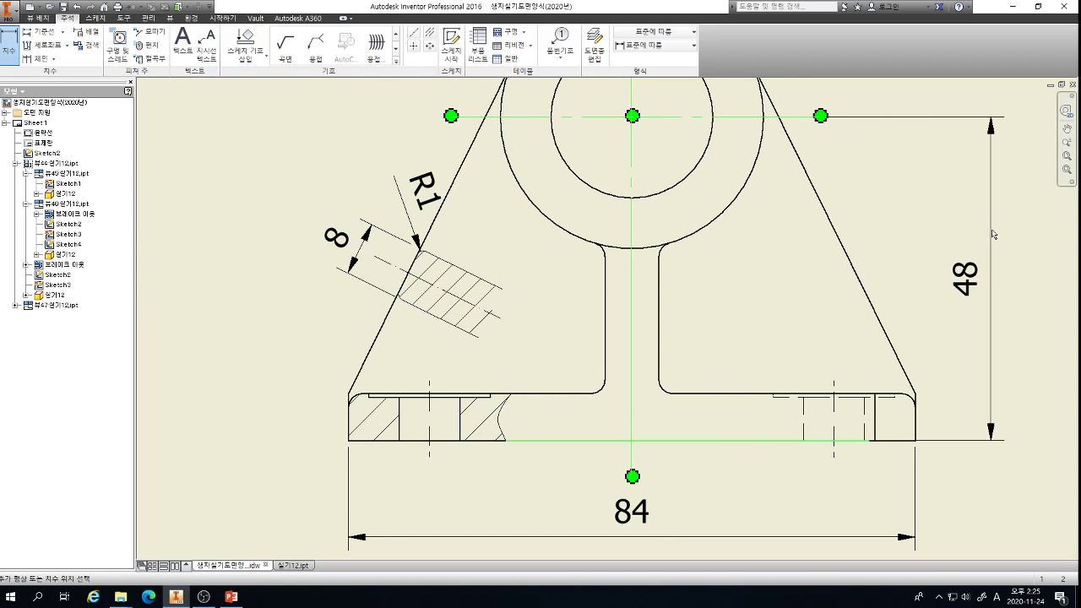
click(978, 235)
- Dimension the base plate's thickness beside the right end of the front view
scroll(789, 244, up, 3)
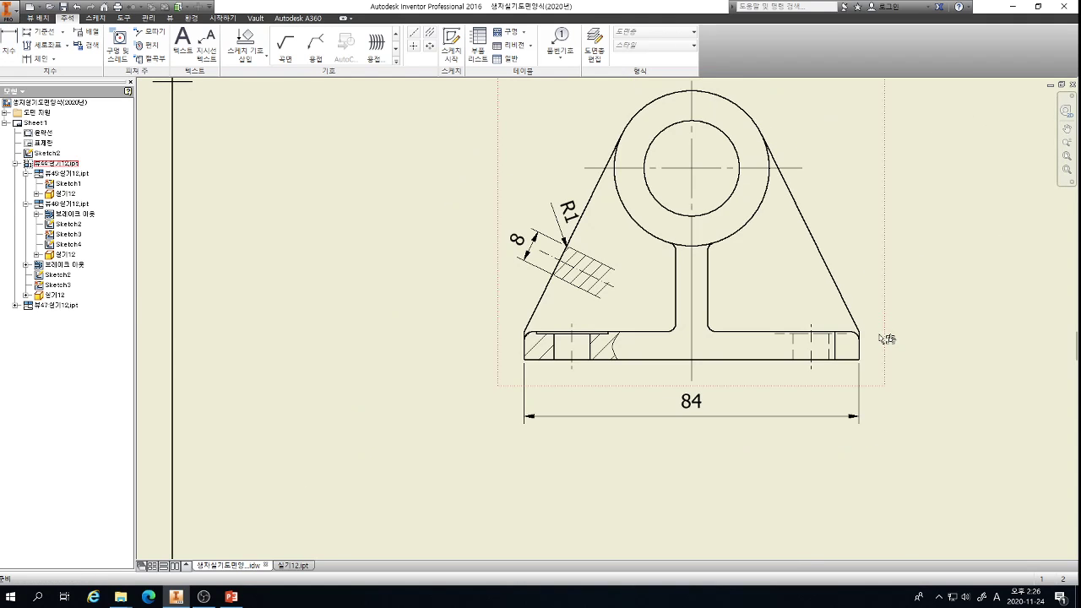
scroll(775, 403, down, 8)
key(d)
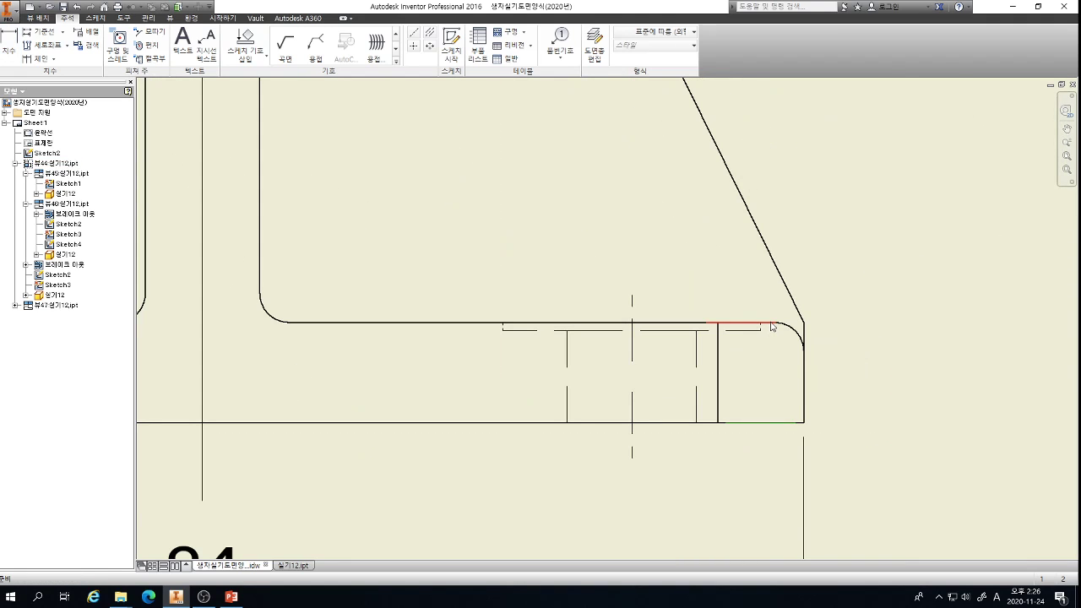
click(773, 422)
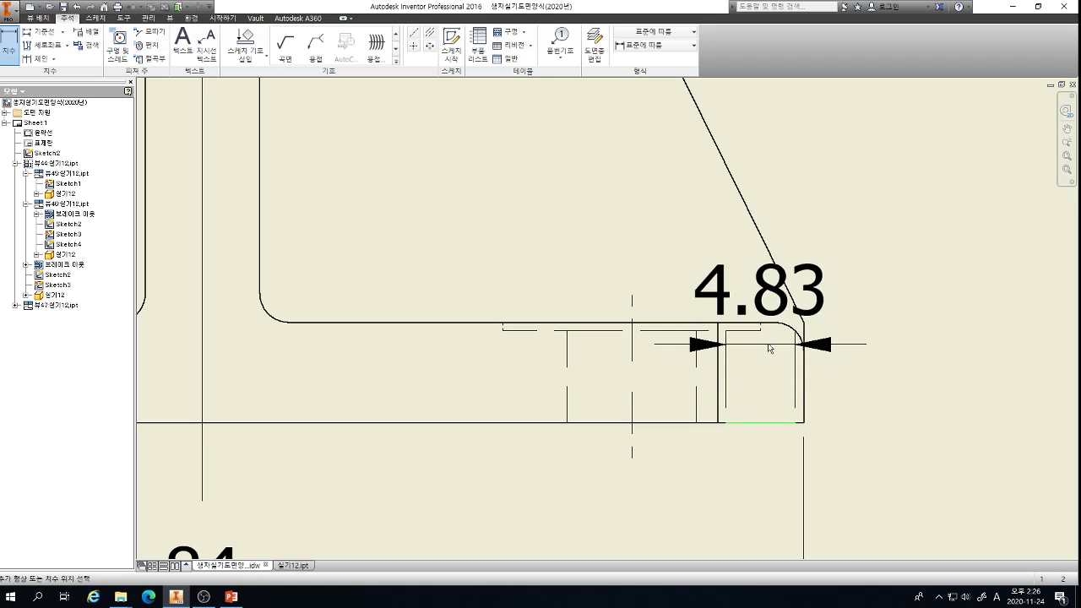
click(765, 323)
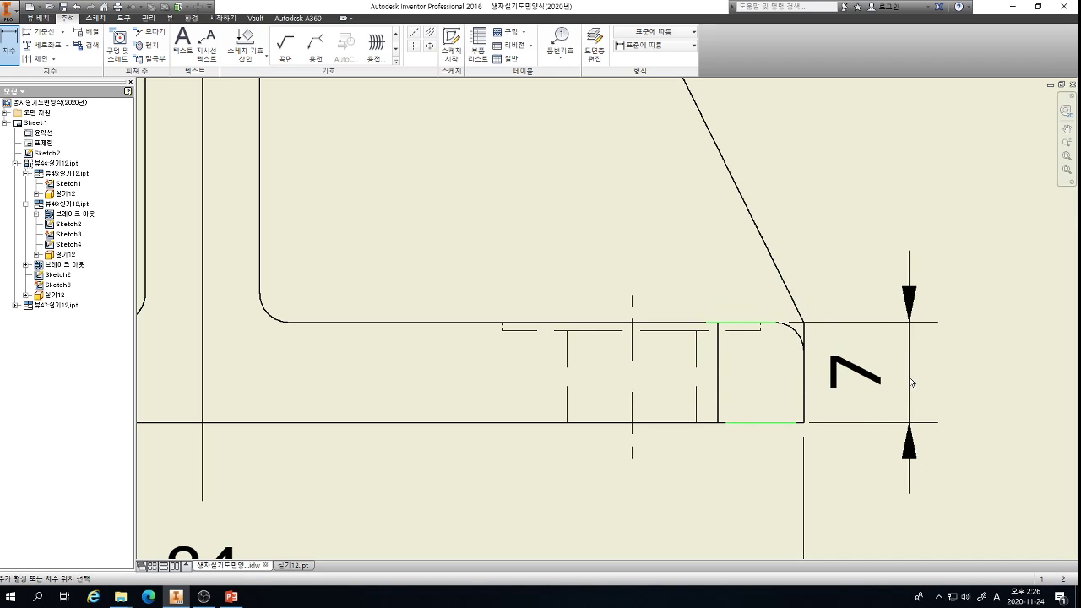
click(652, 382)
click(431, 303)
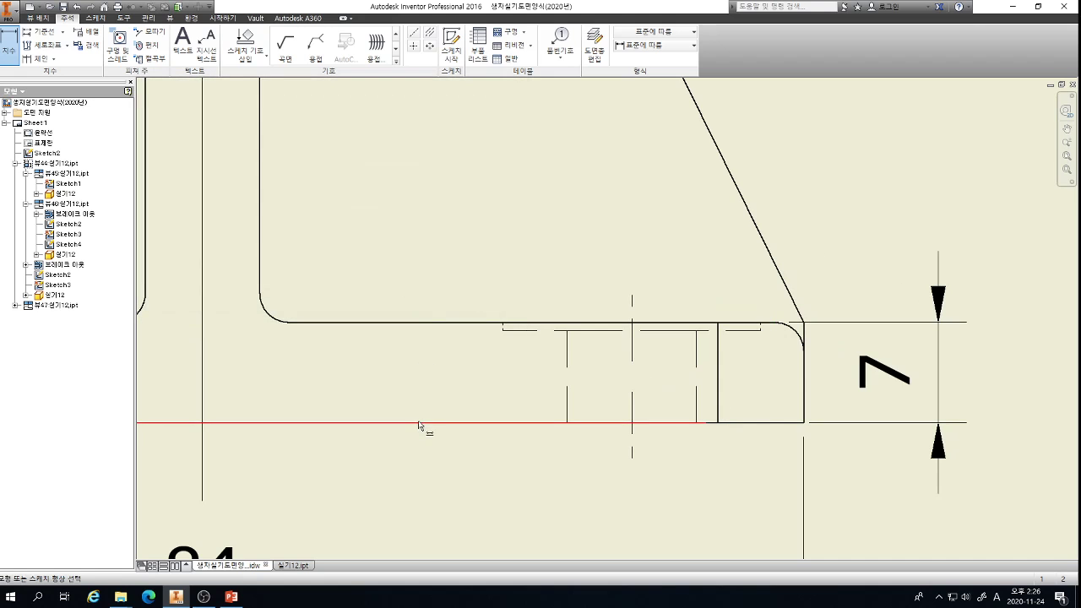
- Dimension the height from the base's lower edge to the bore centre in the front view, and move the dimension closer to the view
click(419, 425)
scroll(420, 425, down, 4)
click(345, 188)
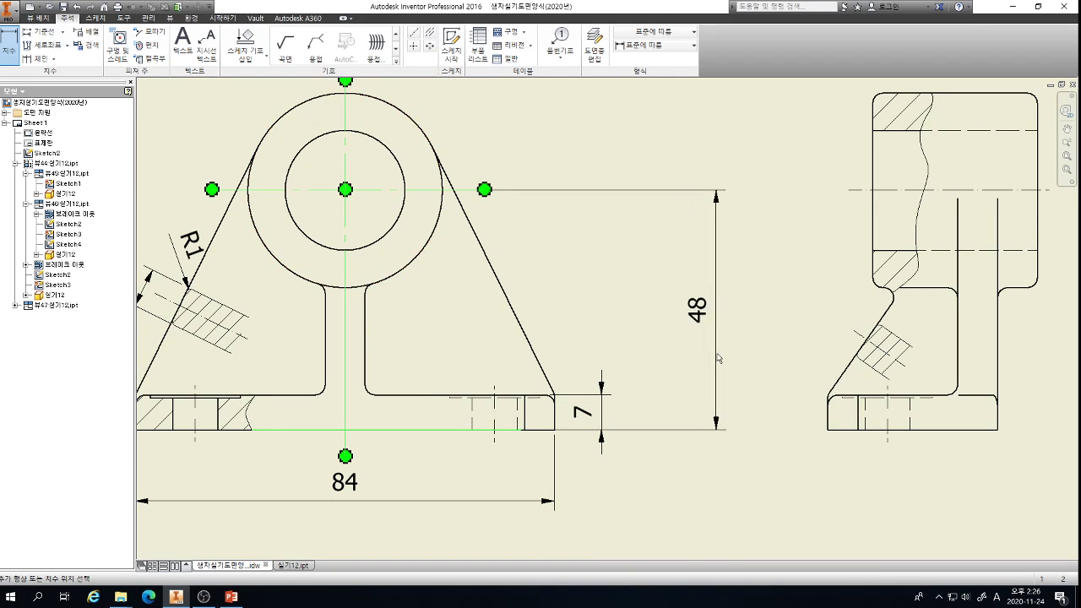
click(720, 361)
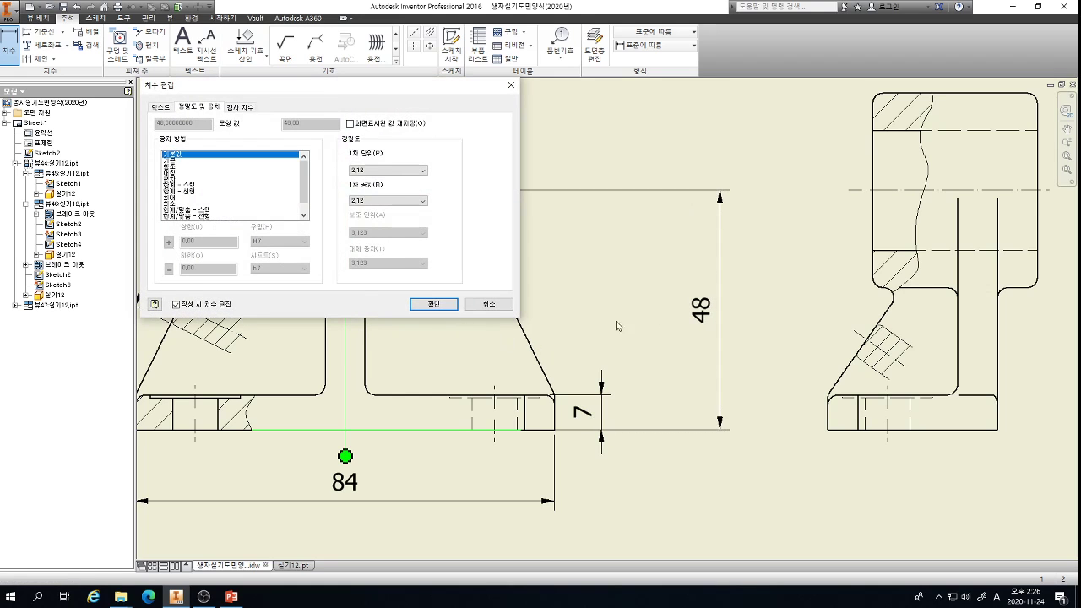
key(Return)
drag(722, 311, 664, 311)
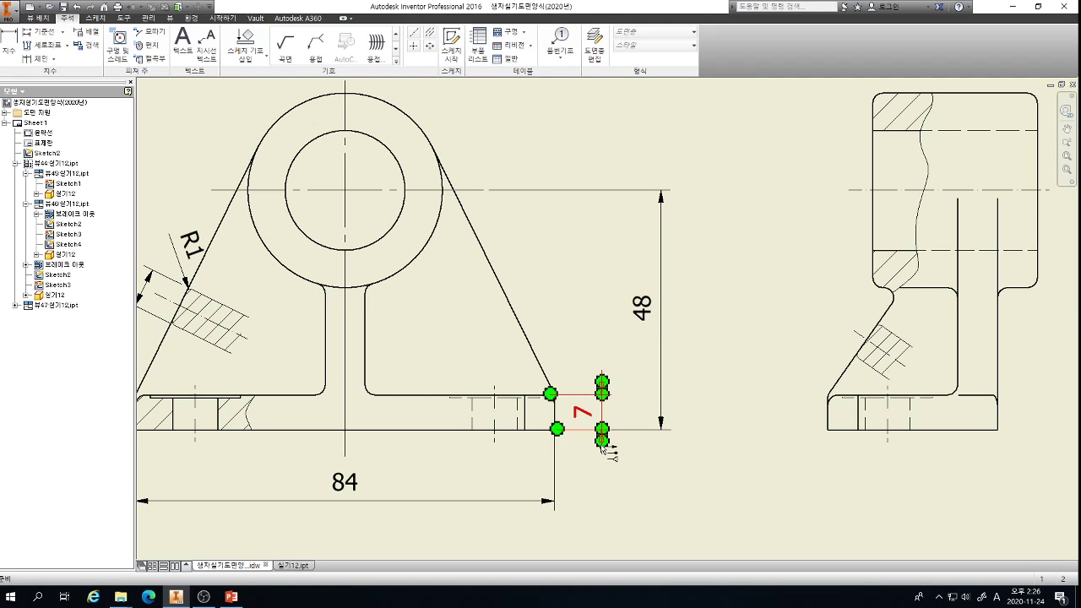
- Start a leader note on the left hole's centre at the base's top surface in the front view, with a horizontal landing extending left
scroll(699, 379, down, 3)
scroll(288, 385, up, 4)
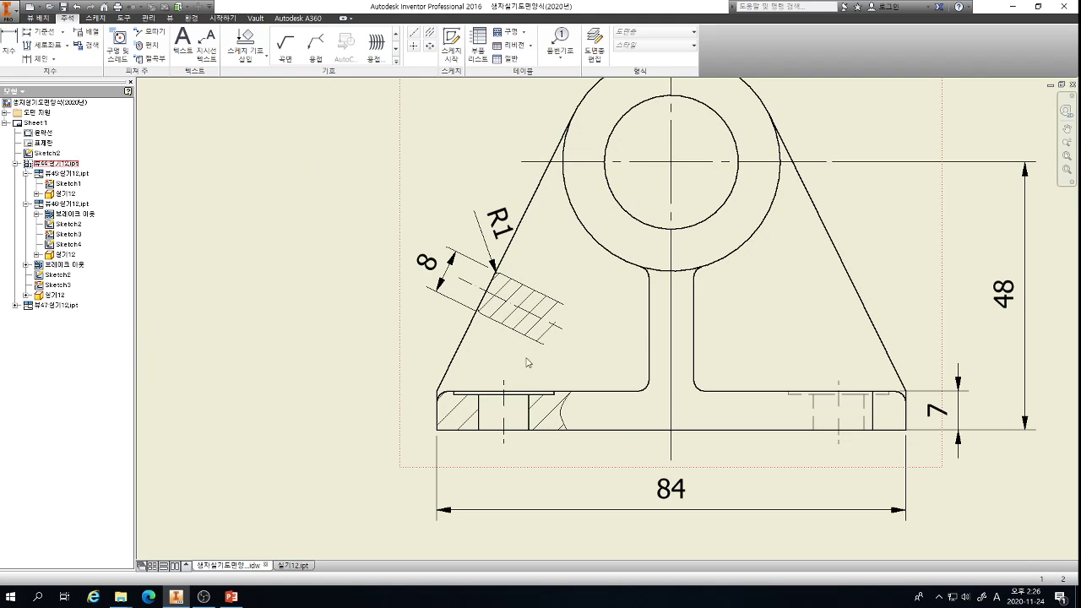
click(207, 46)
scroll(483, 384, up, 2)
click(521, 396)
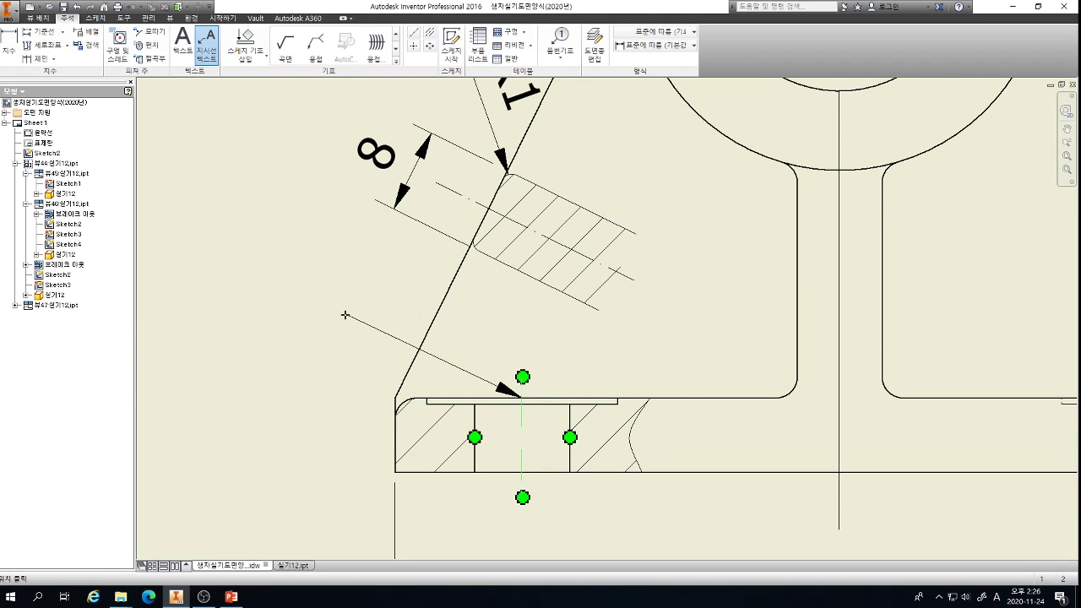
click(374, 329)
right_click(303, 334)
click(278, 390)
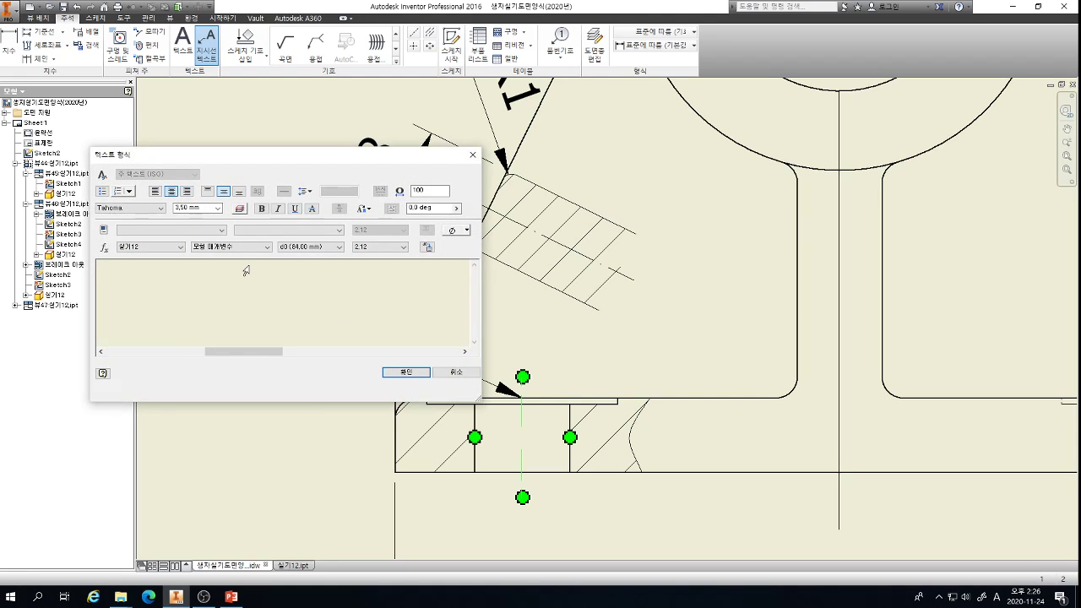
- Enter 2-Ø9 DRILL HOLES as the leader note's text, finish the note, and select it on the sheet
text(2-)
click(451, 231)
text(9 d)
key(BackSpace)
text(DRILL H)
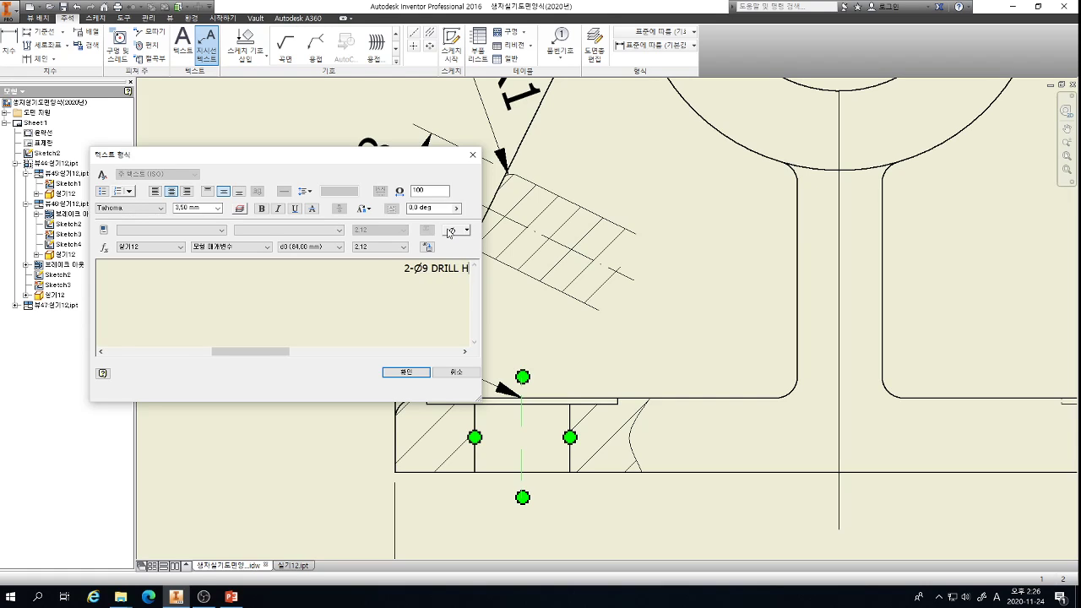
text(OLES)
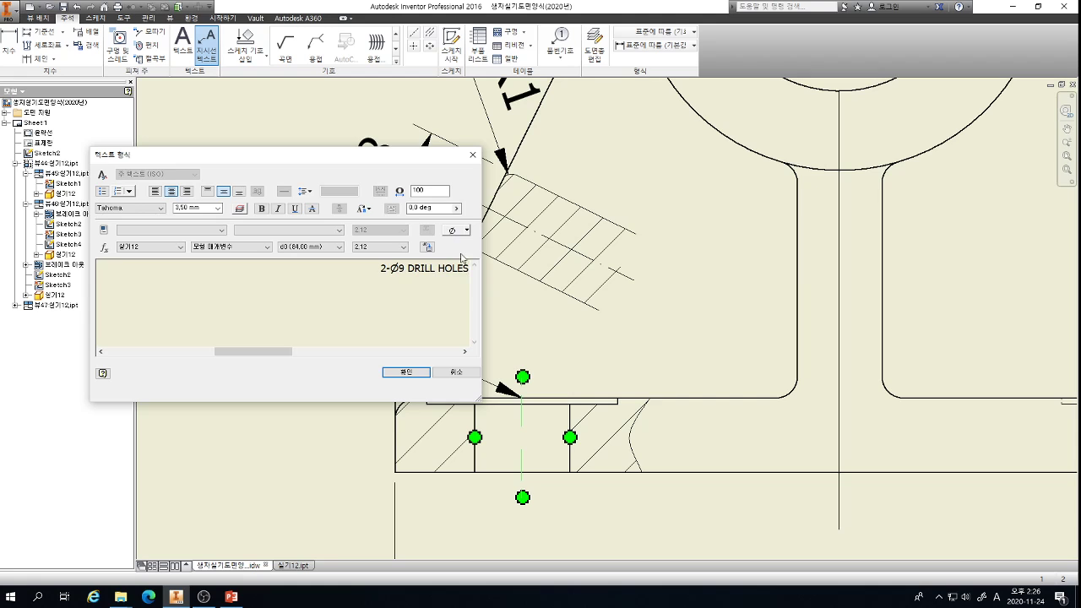
click(417, 372)
scroll(431, 363, up, 3)
scroll(442, 321, down, 4)
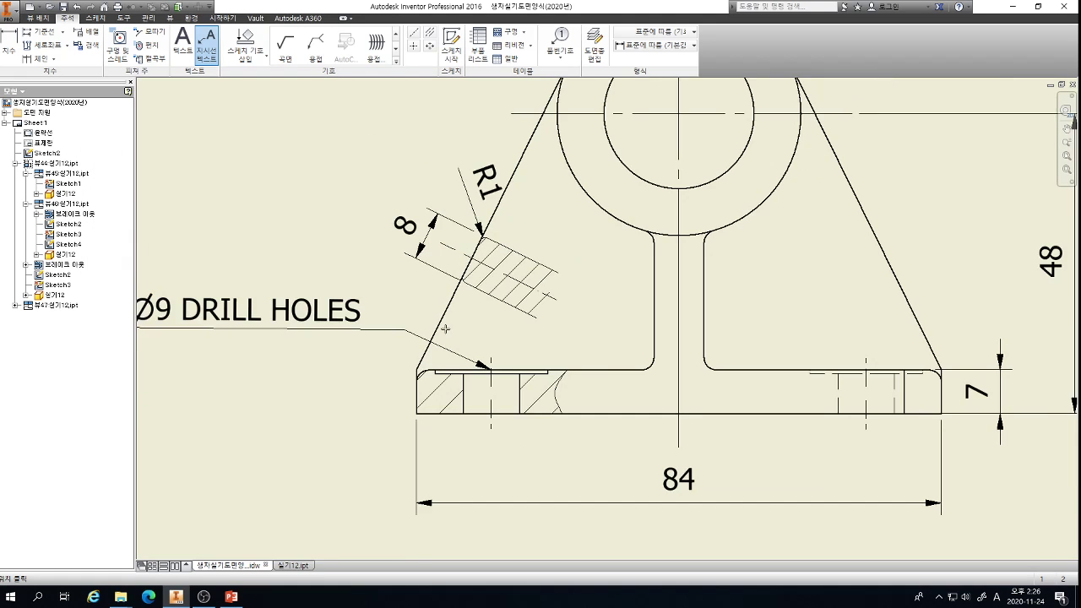
key(Escape)
click(300, 329)
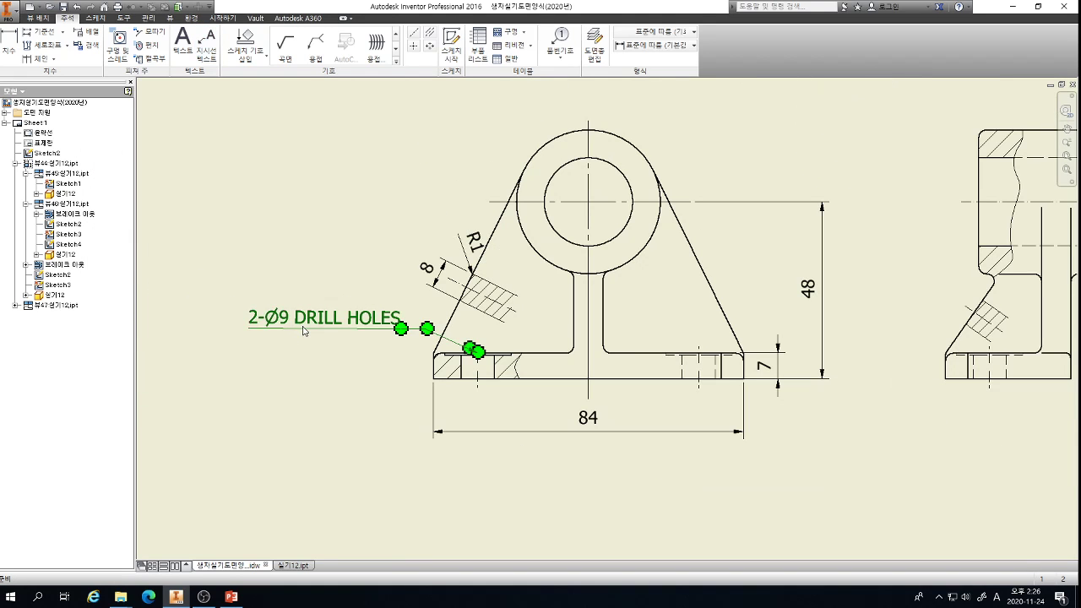
- Shift the 2-Ø9 DRILL HOLES text slightly right so it sits closer to the leader's bend
click(351, 336)
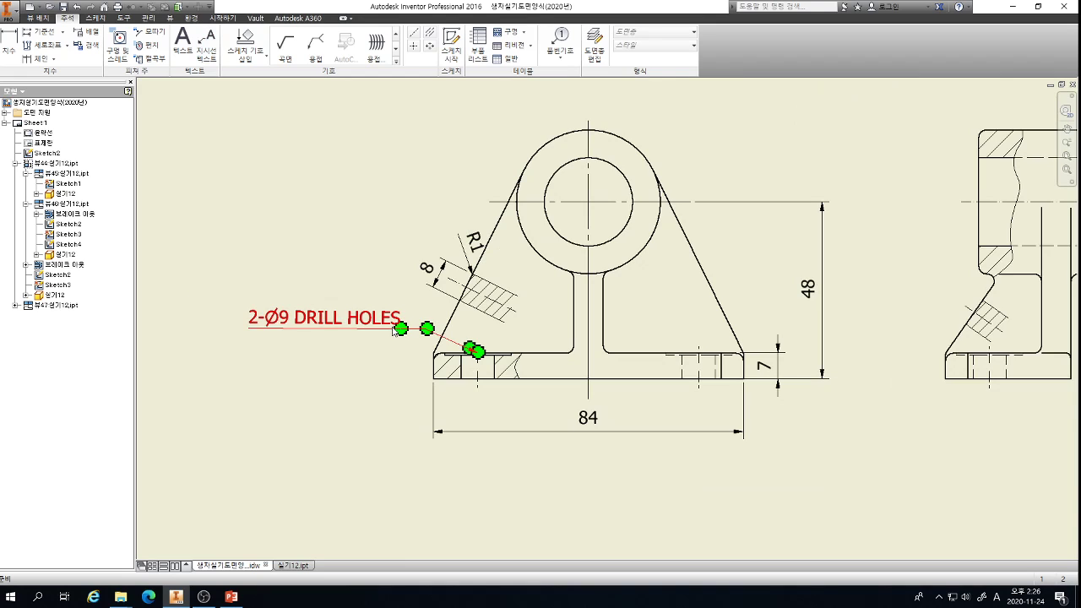
click(401, 335)
key(Escape)
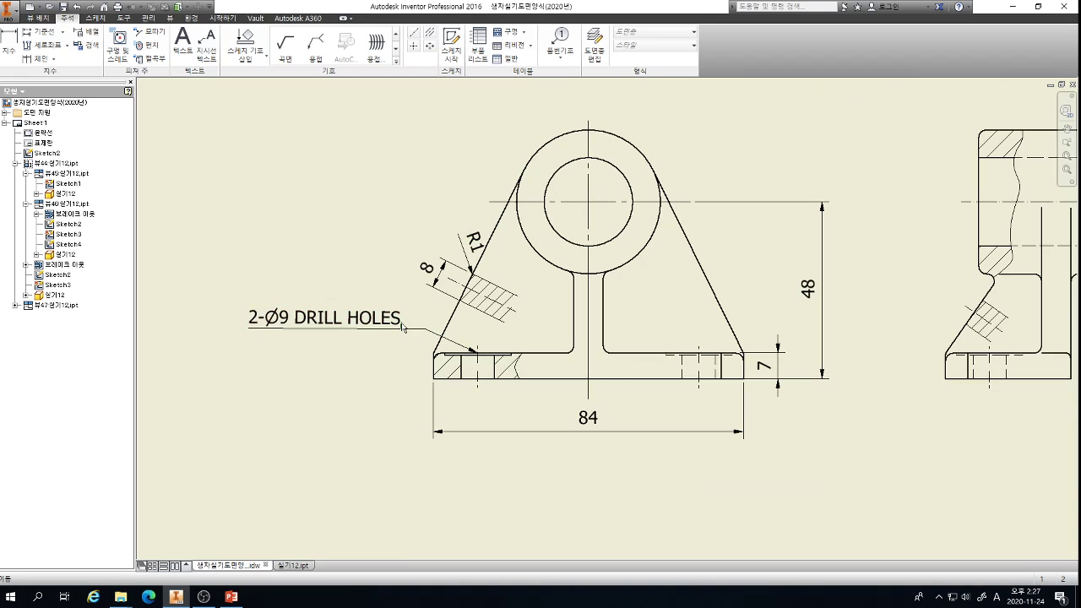
click(394, 319)
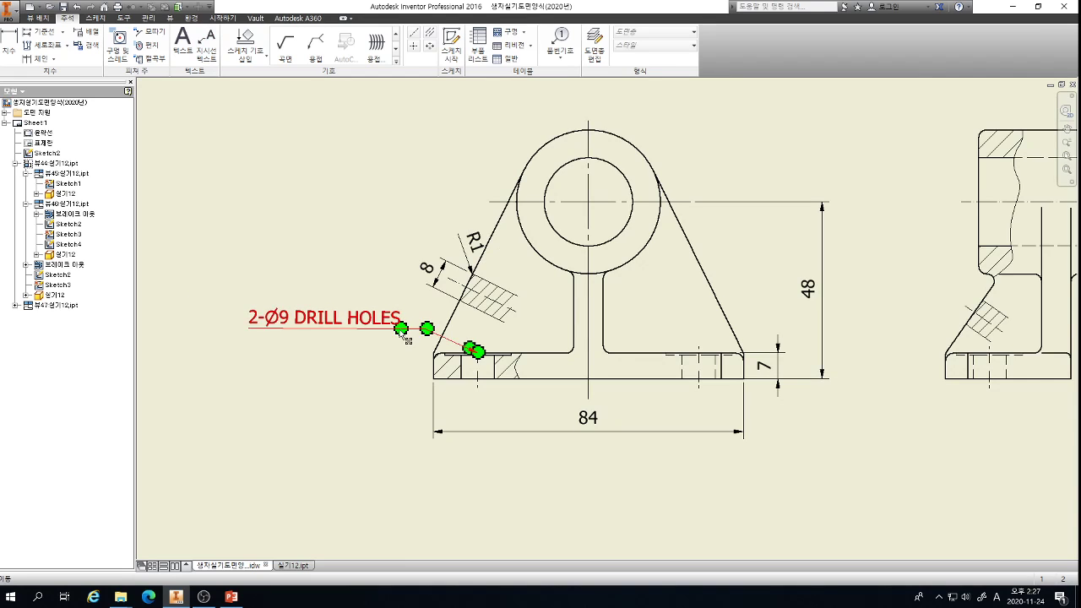
drag(393, 336, 407, 335)
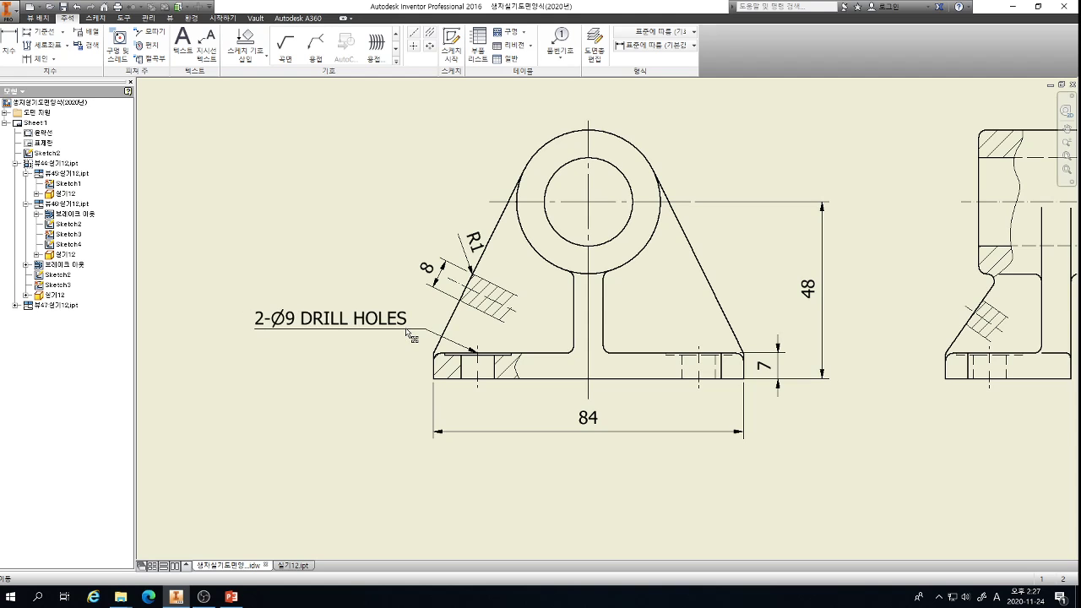
click(407, 336)
scroll(301, 325, up, 5)
scroll(415, 317, down, 3)
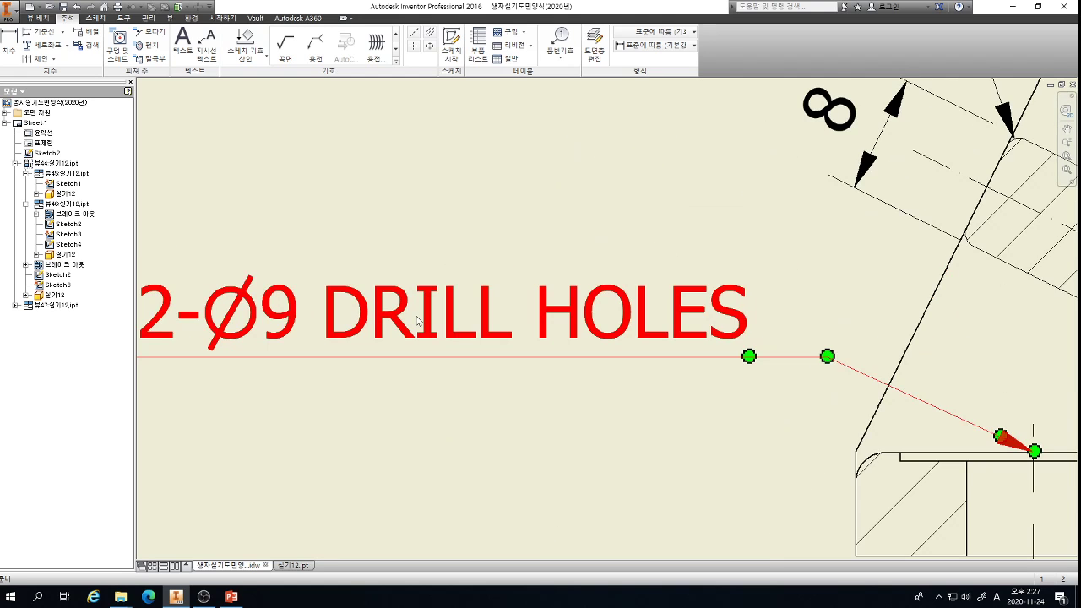
key(Escape)
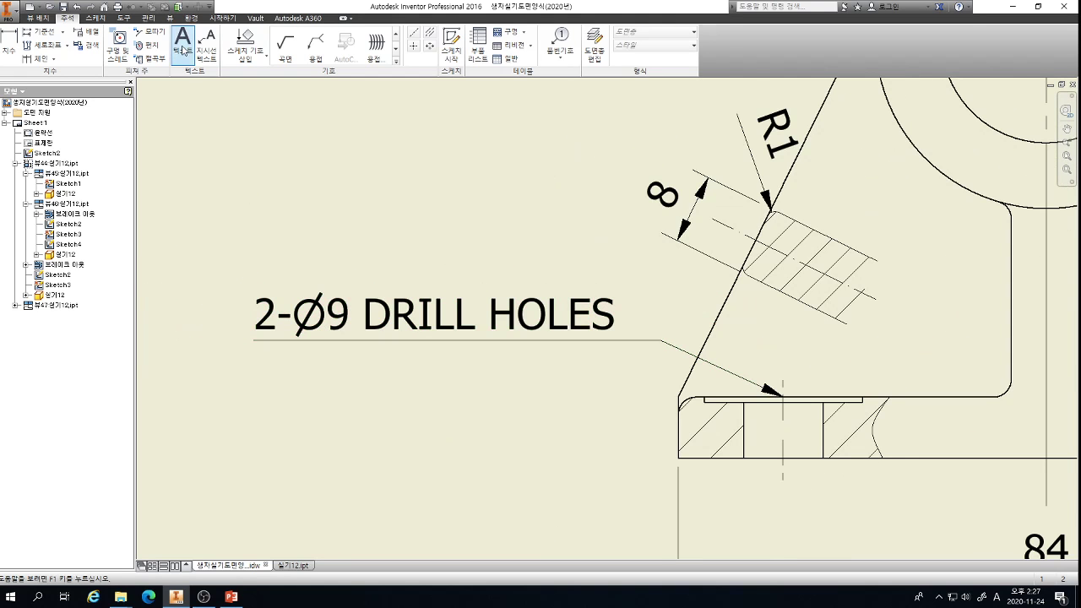
- Add the centre- and middle-justified text Ø18 C/B, DP0.6 beneath the landing of the drill-hole leader note
click(182, 42)
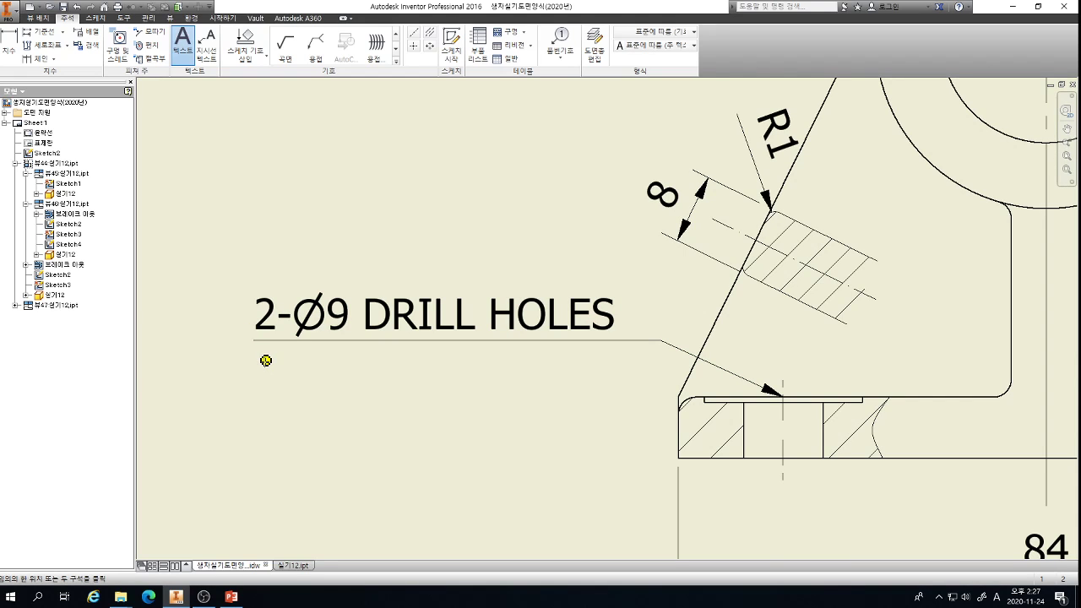
click(264, 362)
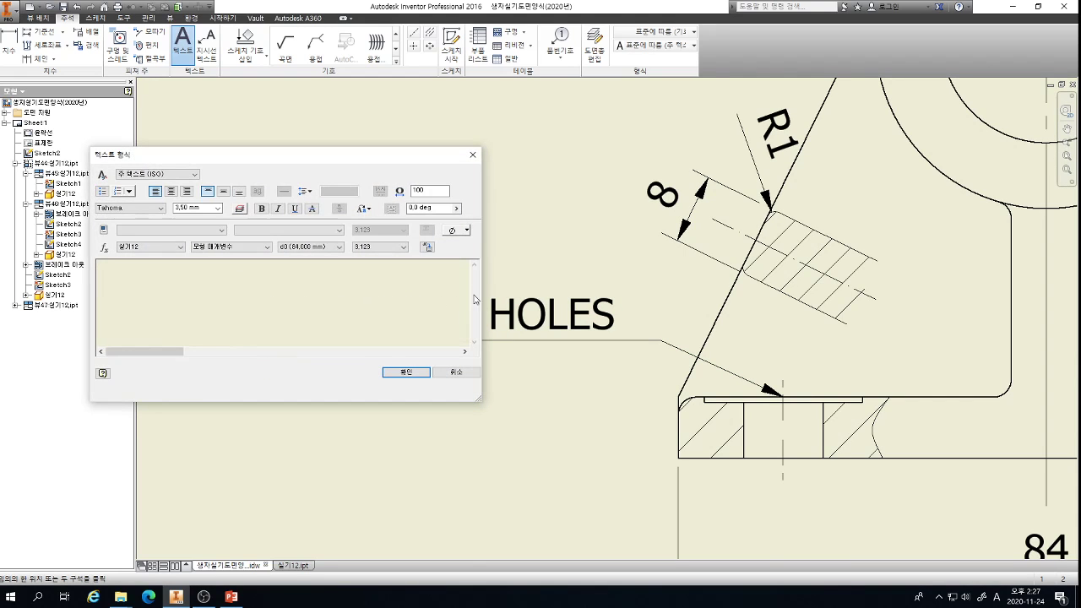
click(171, 191)
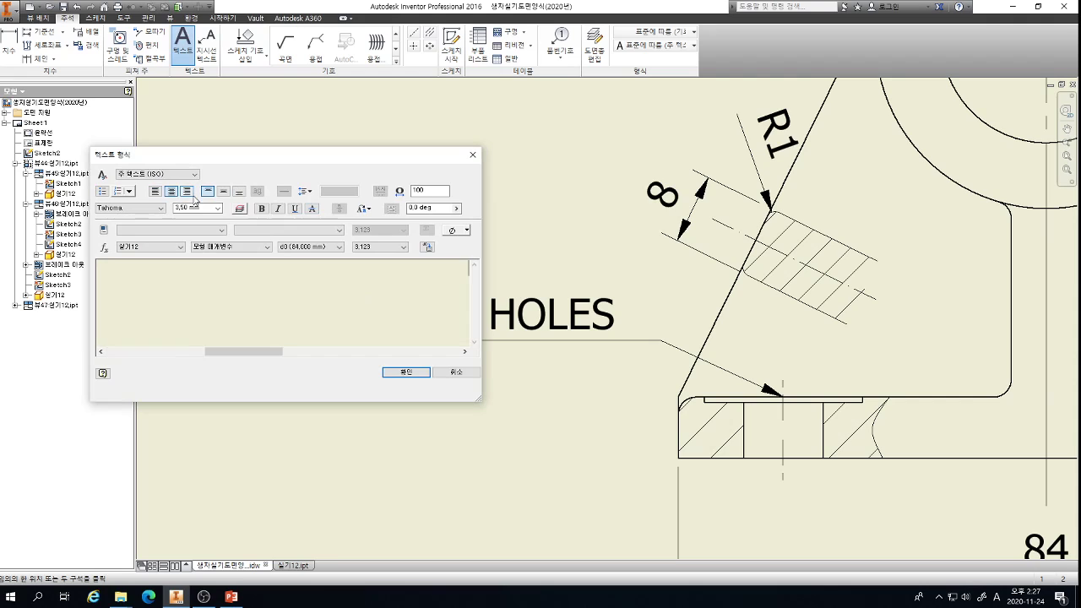
click(223, 191)
text(18 C)
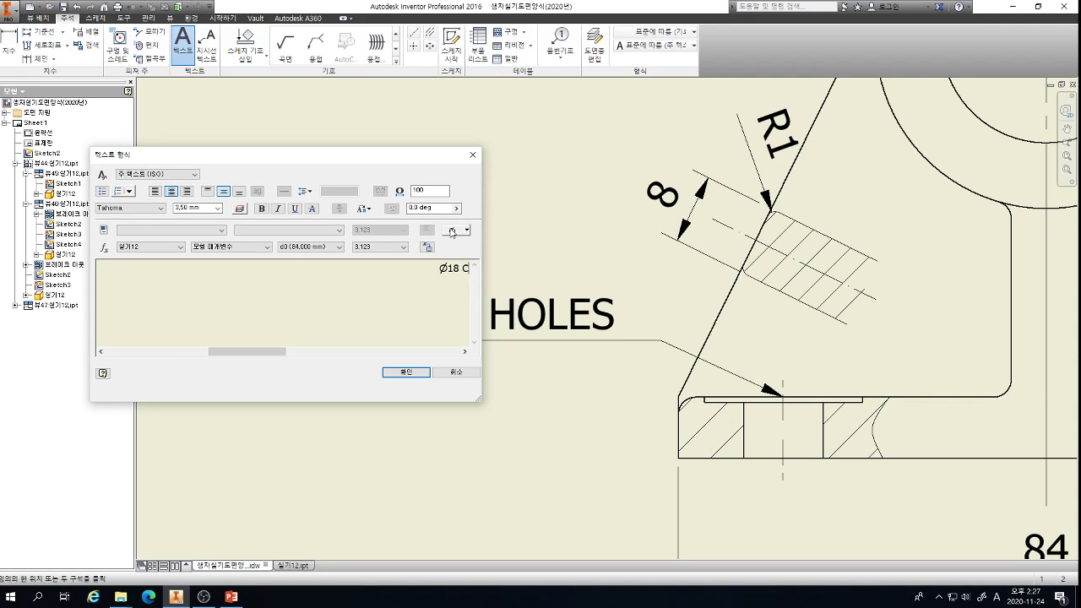
text(/B, DP0.6)
click(425, 370)
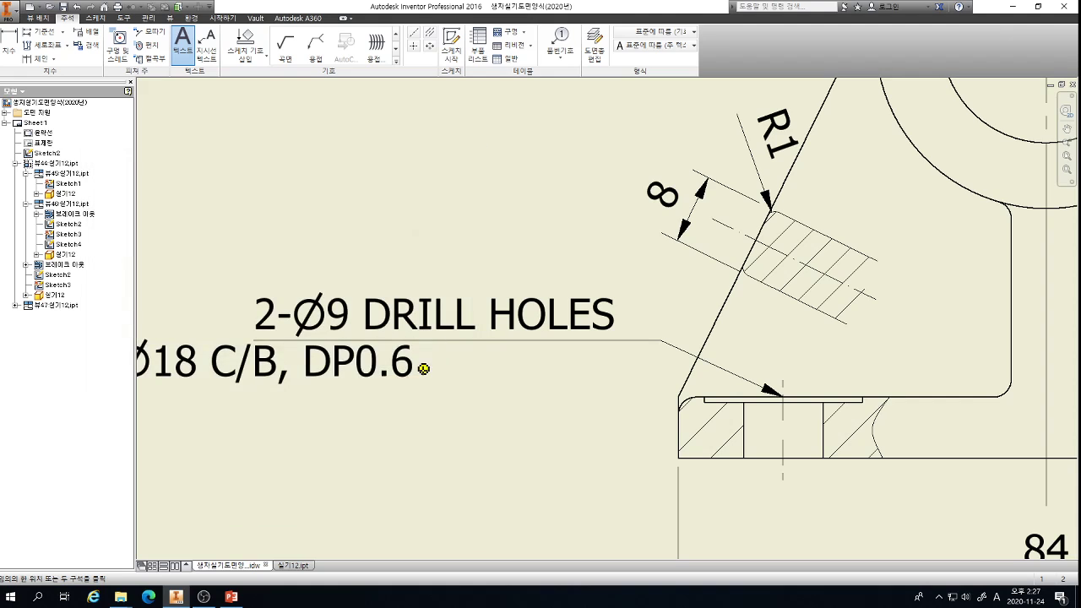
key(Escape)
- Move the Ø18 C/B, DP0.6 text right so it is centred under the drill-hole note's leader line
click(337, 367)
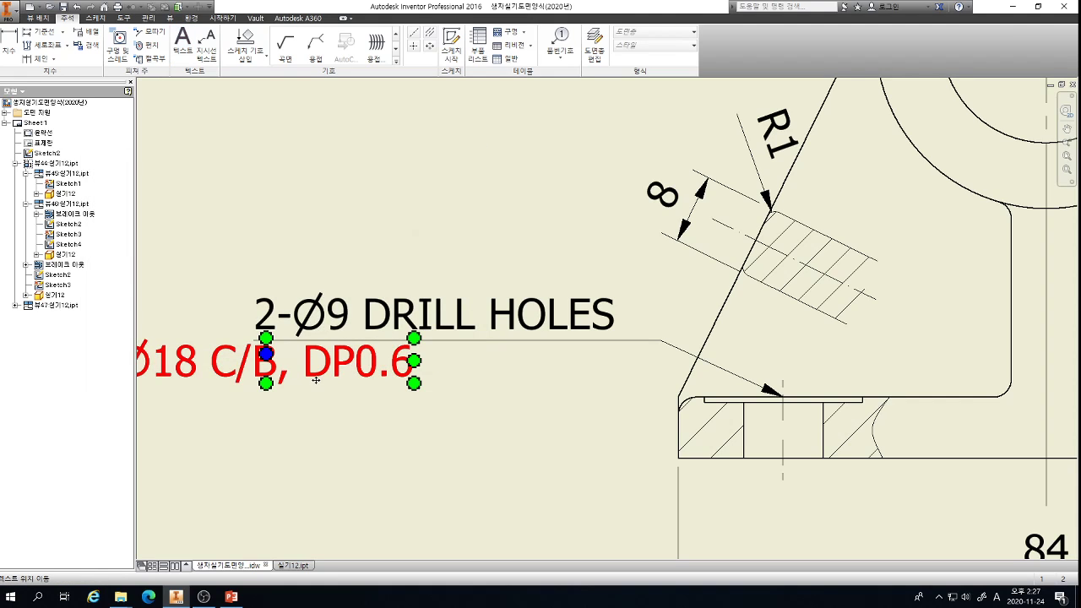
drag(275, 360, 445, 385)
key(ctrl+z)
click(342, 371)
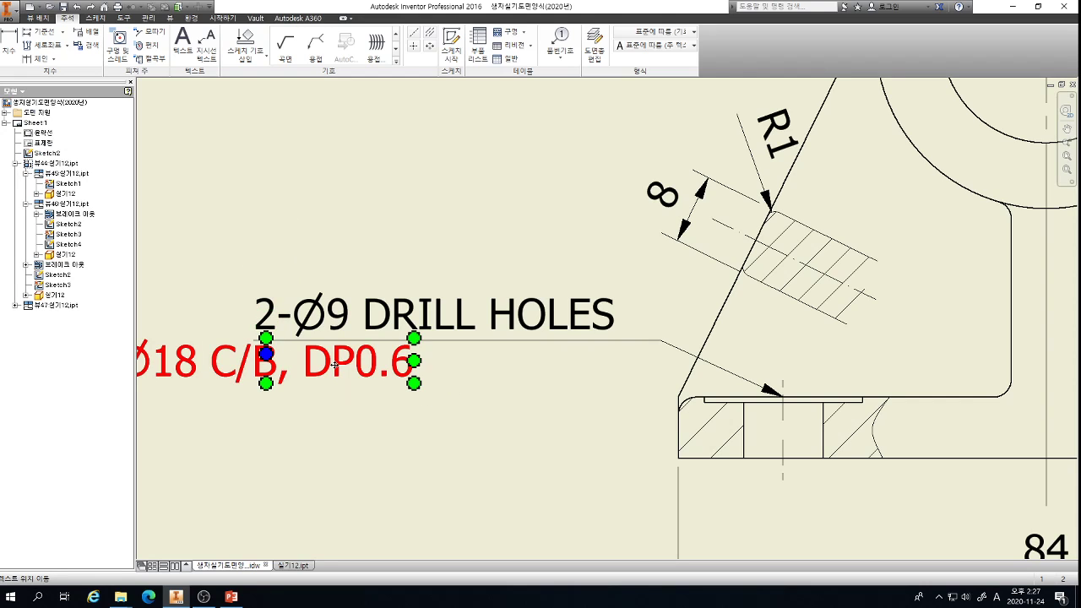
drag(336, 367, 504, 372)
key(Escape)
- Dimension the bore between its two hidden lines in the side view, placing the dimension right of the view
scroll(218, 345, down, 5)
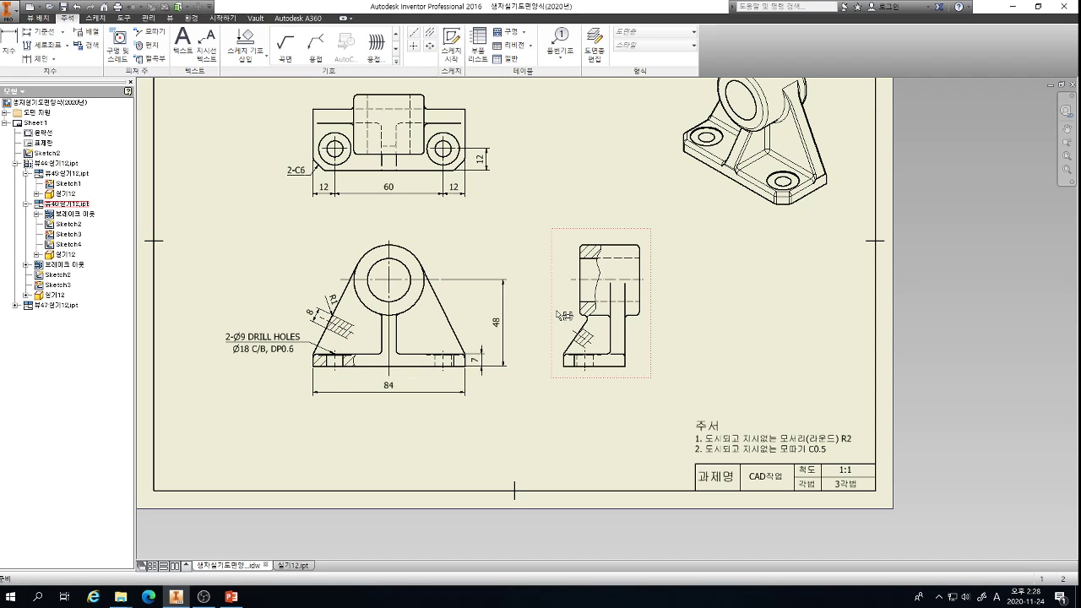
scroll(506, 312, up, 3)
middle_drag(775, 290, 597, 277)
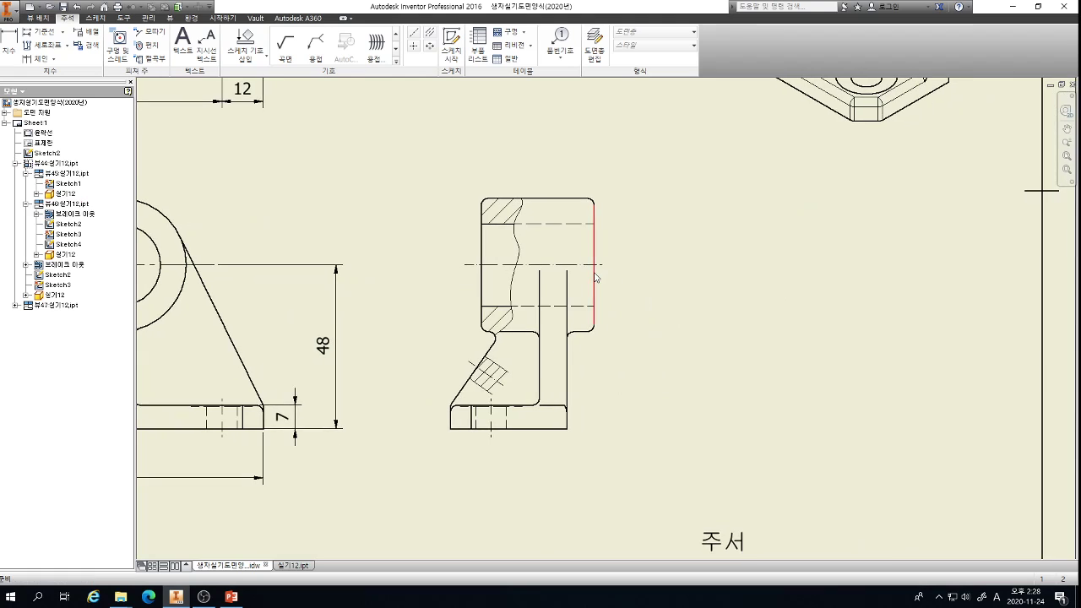
key(d)
click(557, 224)
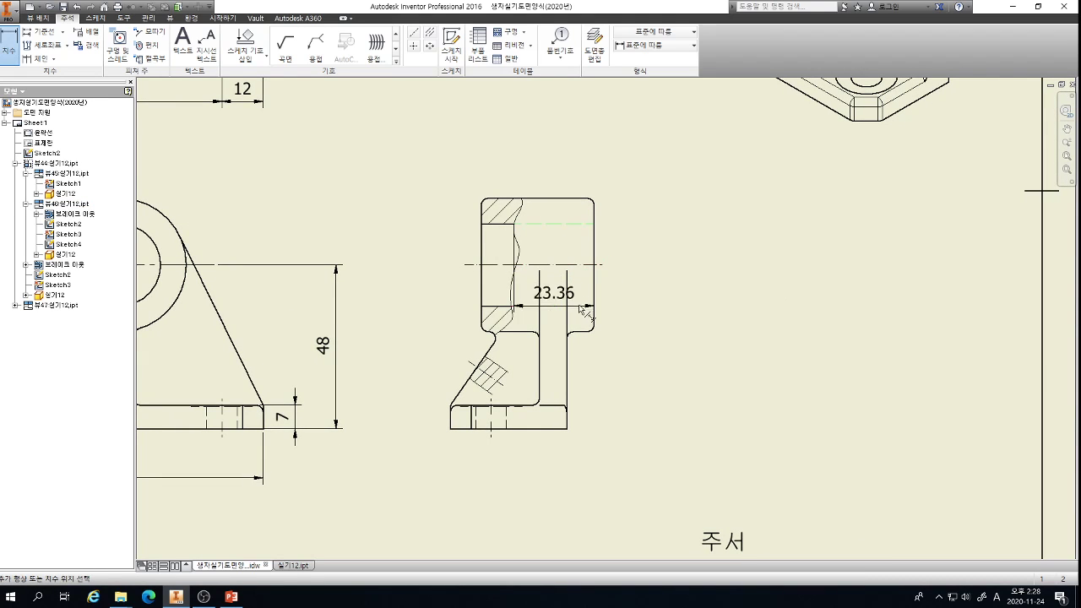
click(580, 306)
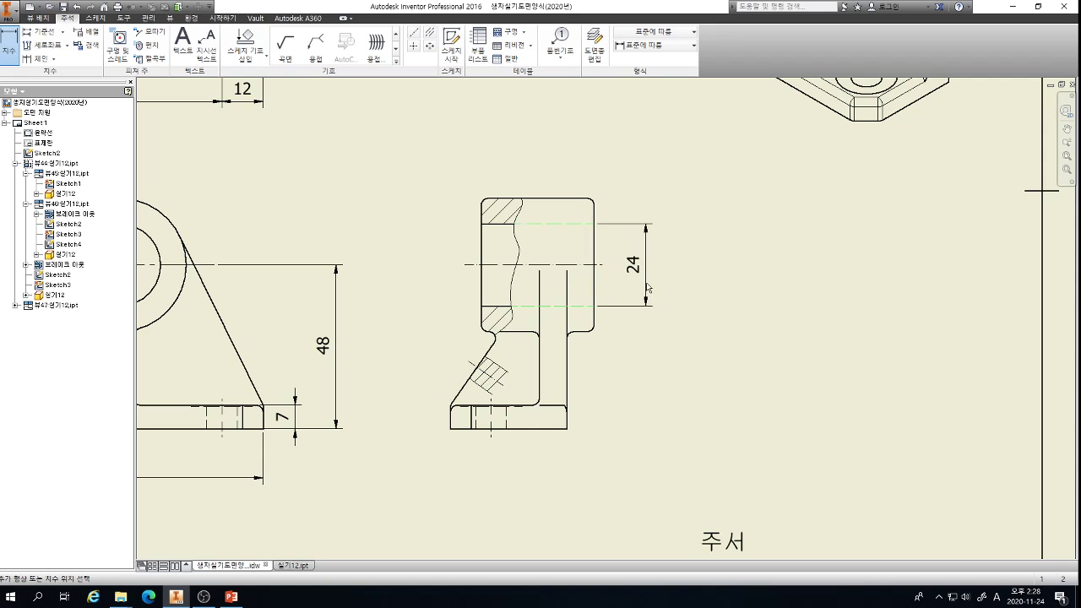
click(580, 324)
click(435, 305)
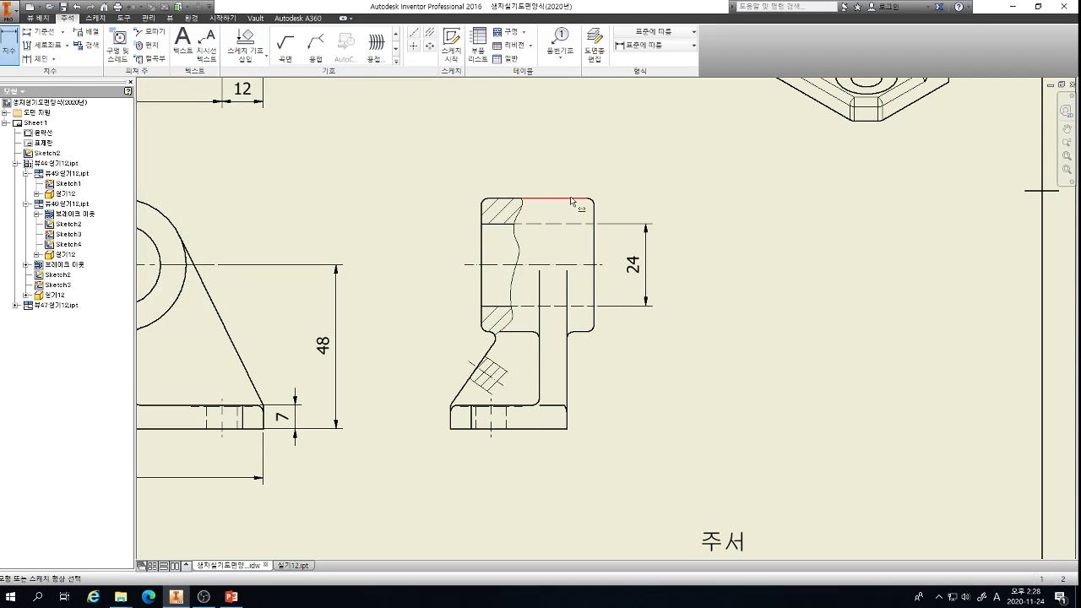
- Dimension the boss in the side view: its outer height outside the bore dimension and its width above the view
click(581, 332)
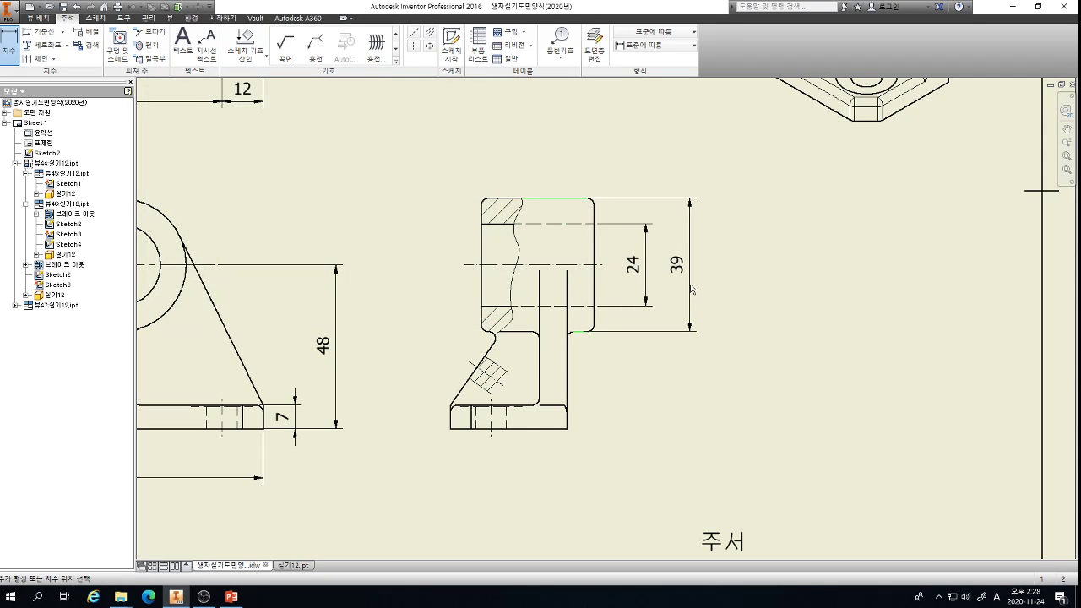
click(683, 289)
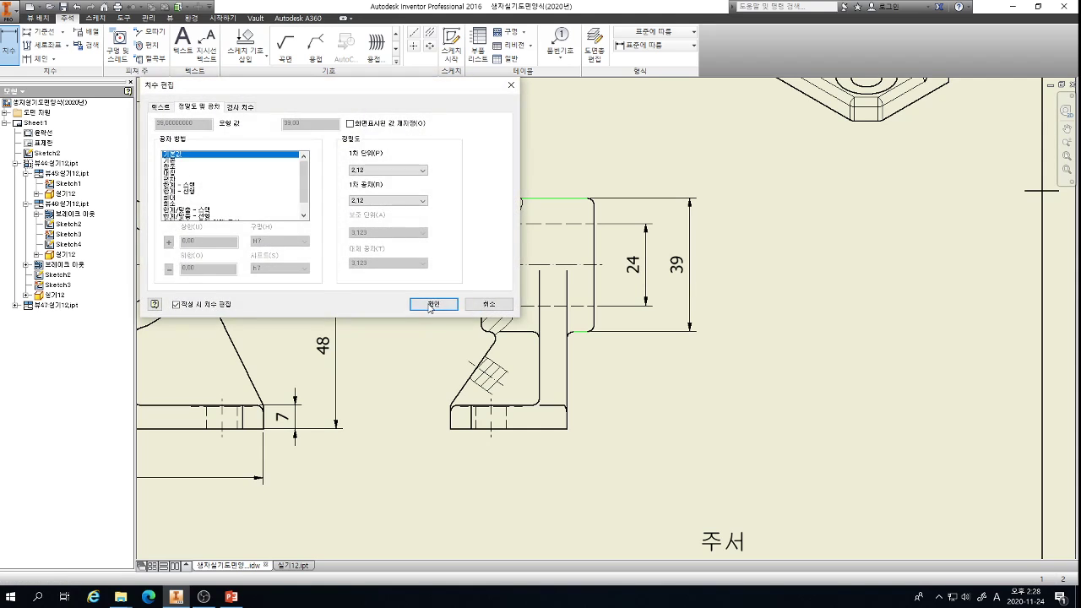
click(431, 306)
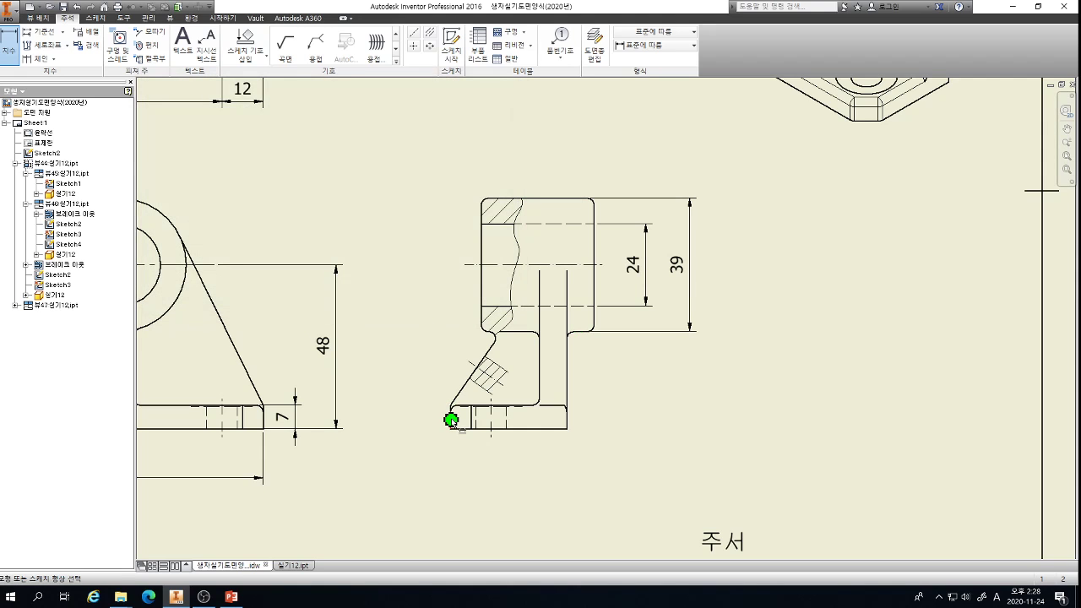
click(482, 212)
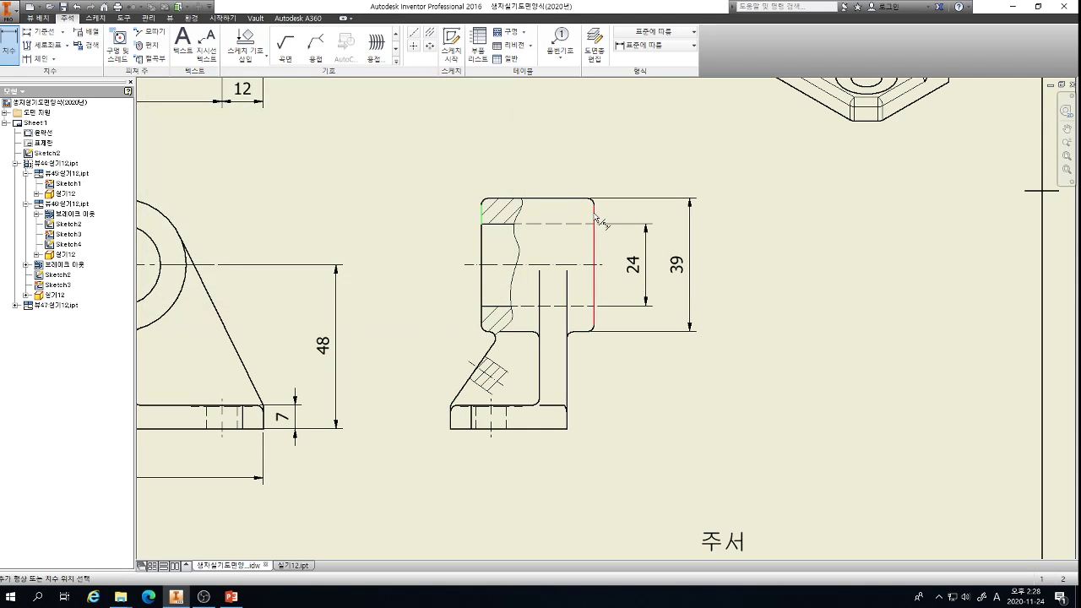
click(594, 221)
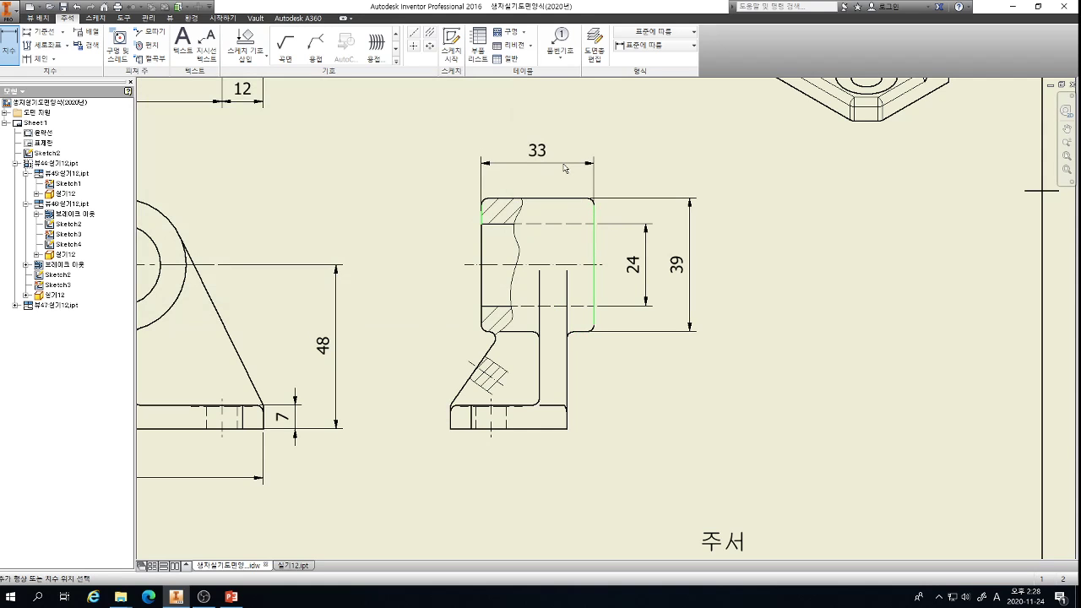
click(404, 284)
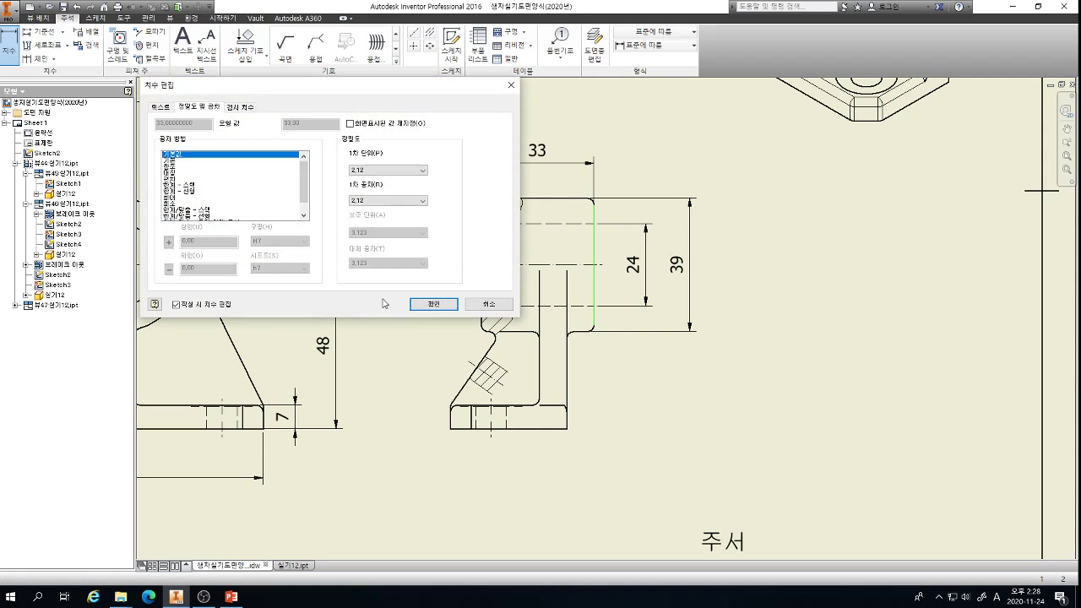
click(439, 309)
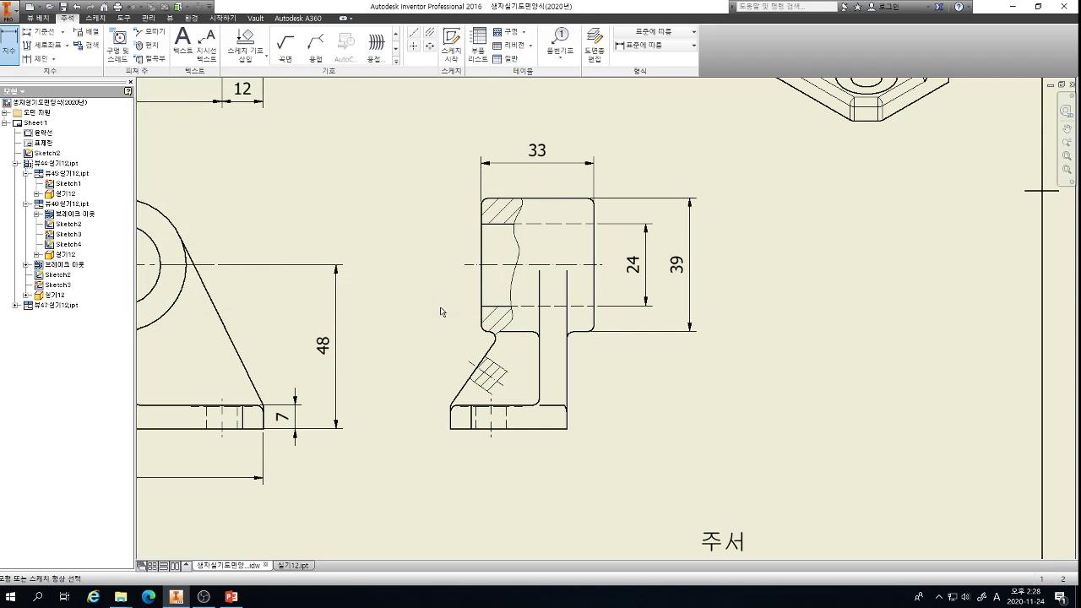
- Dimension the base's depth and the boss's overhang beyond the upright plate in one row below the side view
click(450, 418)
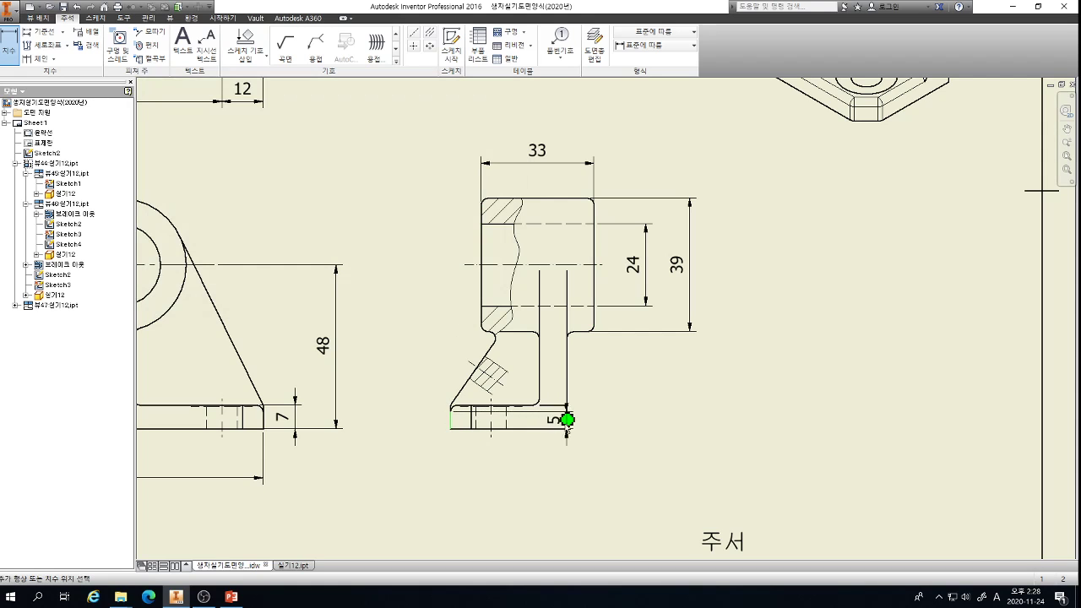
click(567, 418)
click(557, 471)
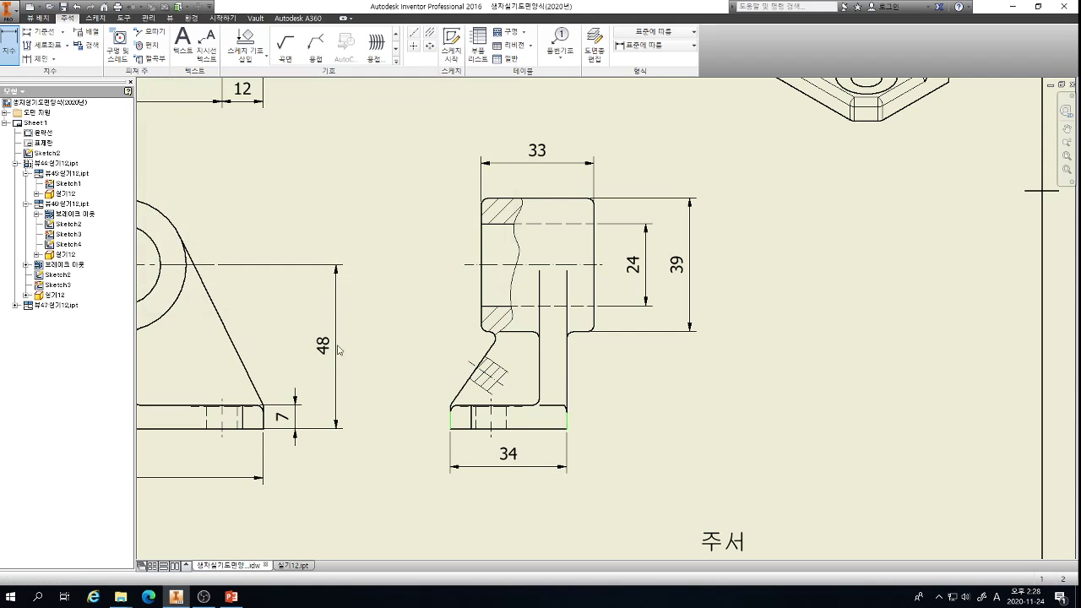
click(436, 306)
click(566, 371)
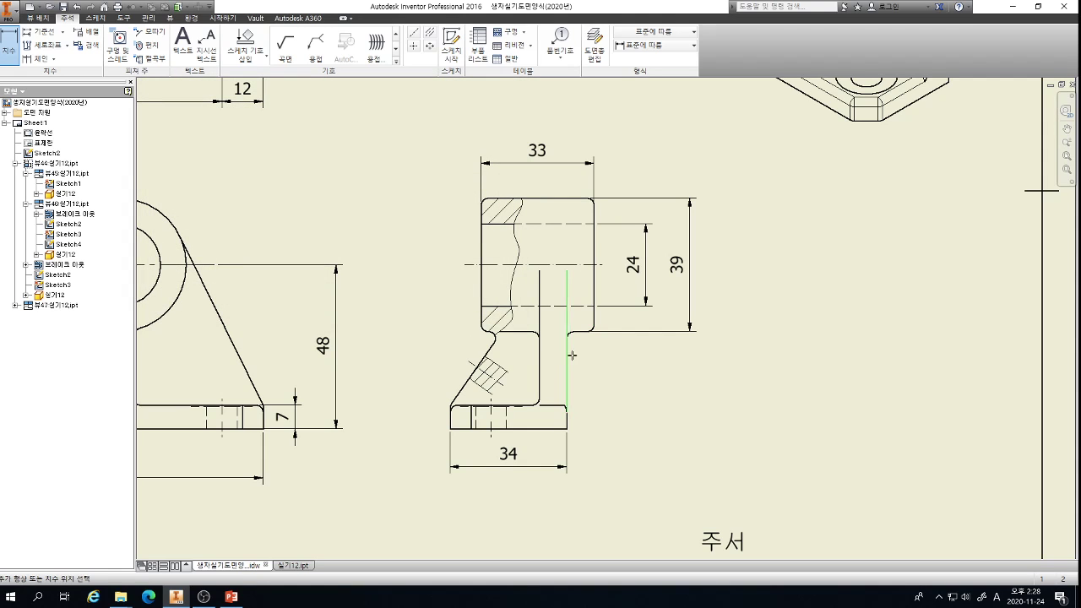
click(594, 309)
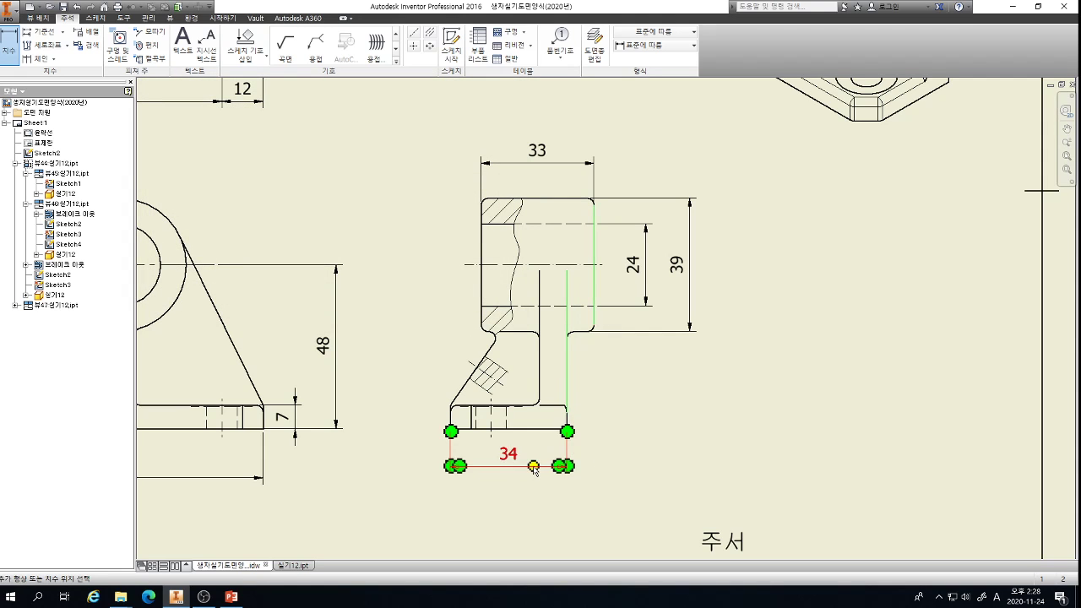
click(584, 470)
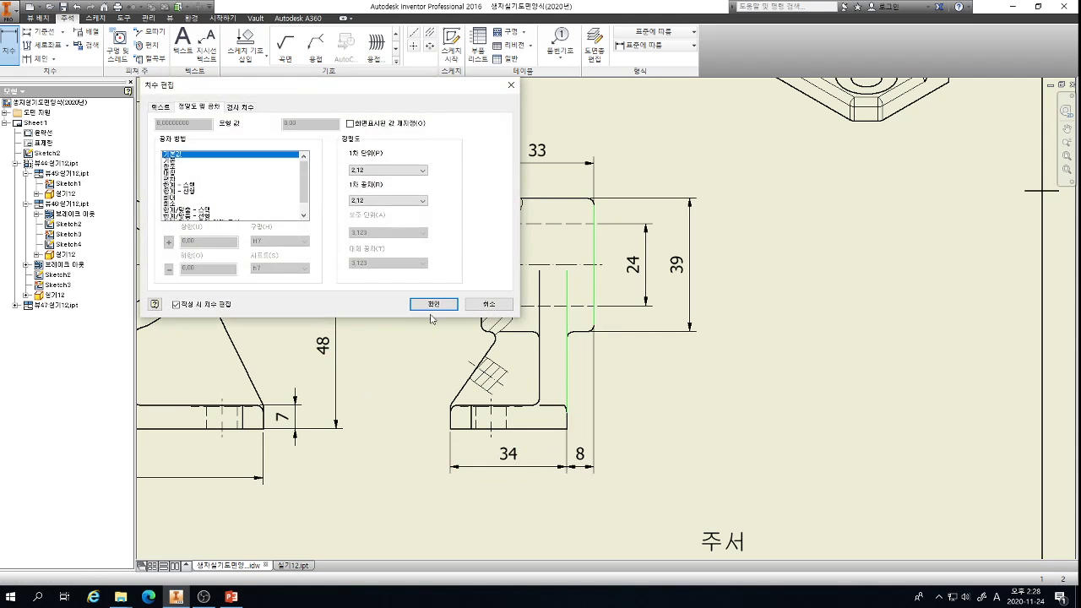
click(431, 302)
- Dimension the thickness of the side view's rib section, aligned with the sloped edge and placed outside it
scroll(495, 370, up, 3)
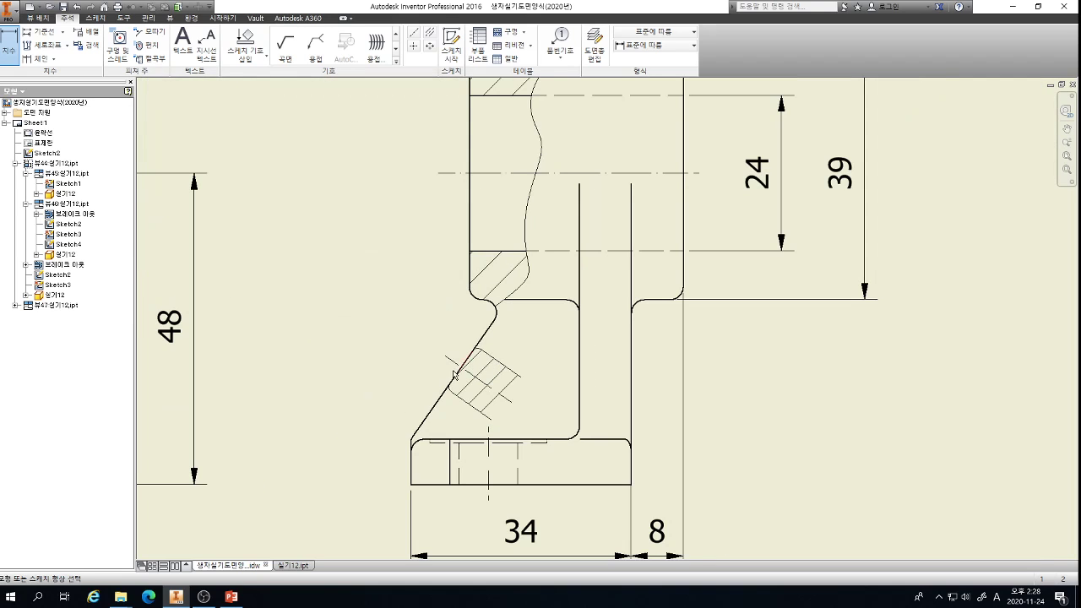
click(463, 402)
click(501, 369)
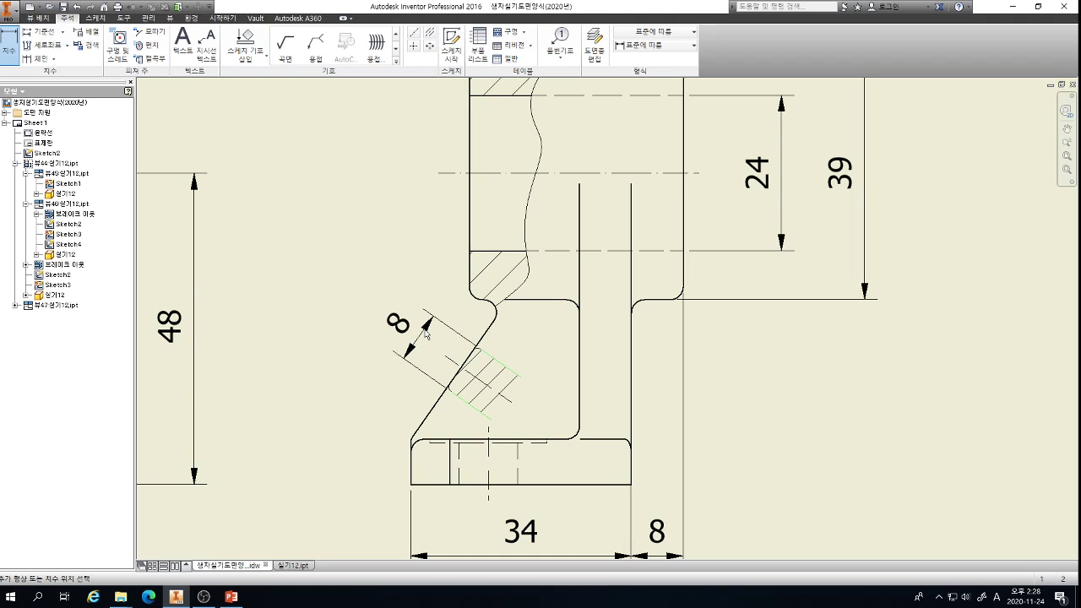
click(464, 323)
click(434, 306)
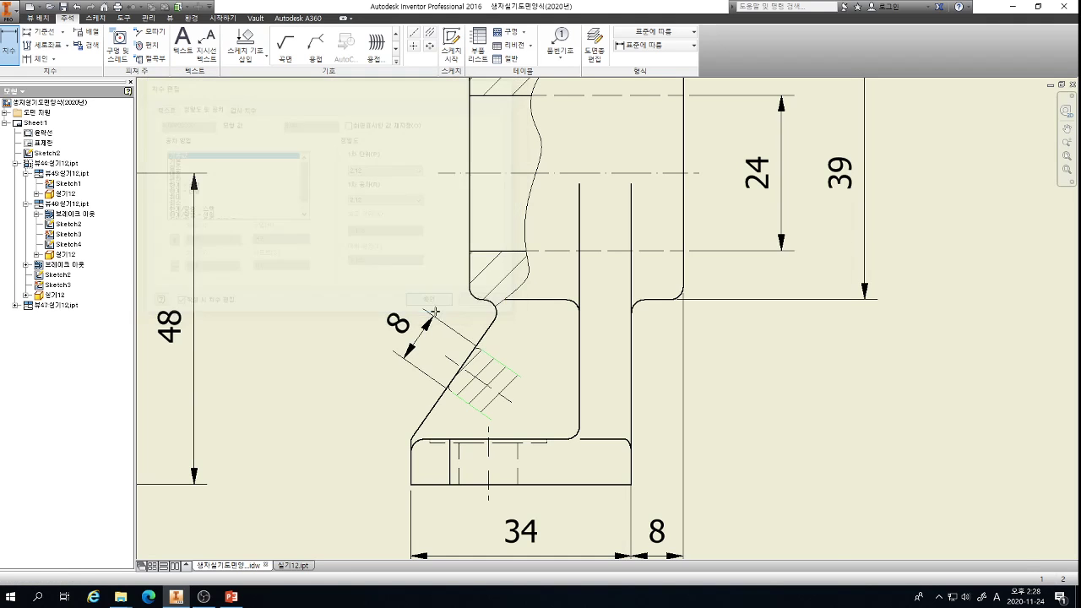
- Dimension the corner radius of the side view's rib section with a leader placed outside the sloped edge, below the thickness dimension
scroll(401, 379, up, 3)
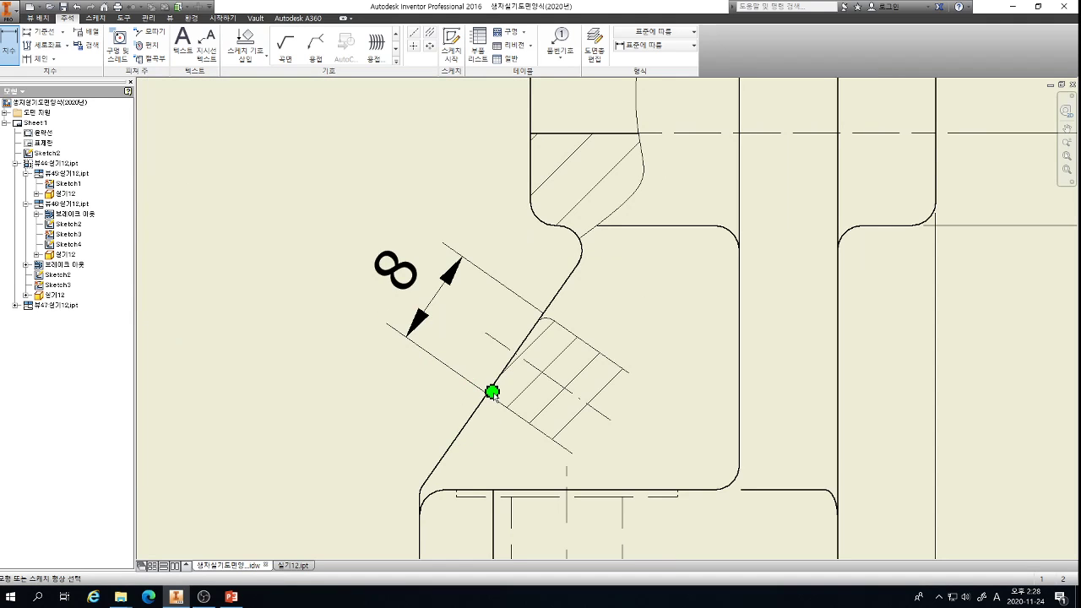
scroll(495, 399, up, 2)
click(495, 399)
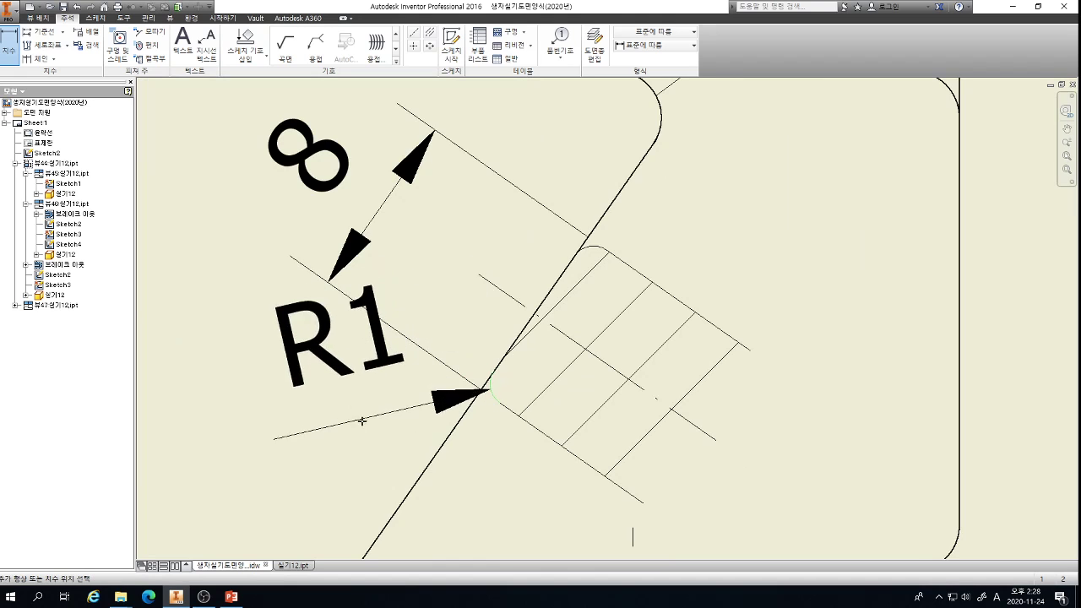
scroll(359, 427, down, 3)
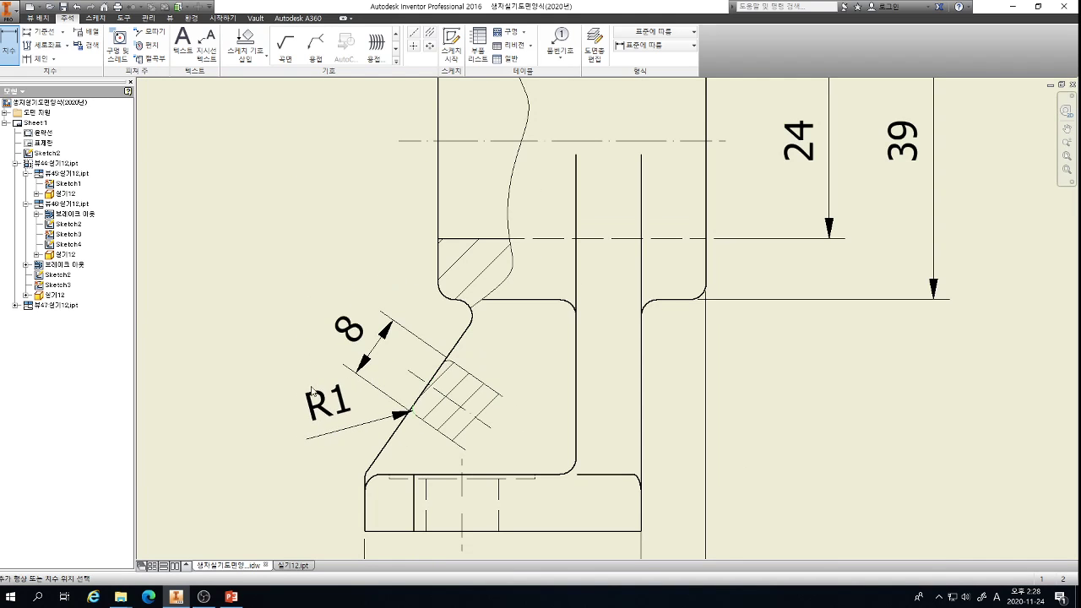
click(312, 391)
click(432, 305)
- Dimension the angle between the side view's sloped rib edge and the base's upper edge, placing the arc inside the view
click(453, 348)
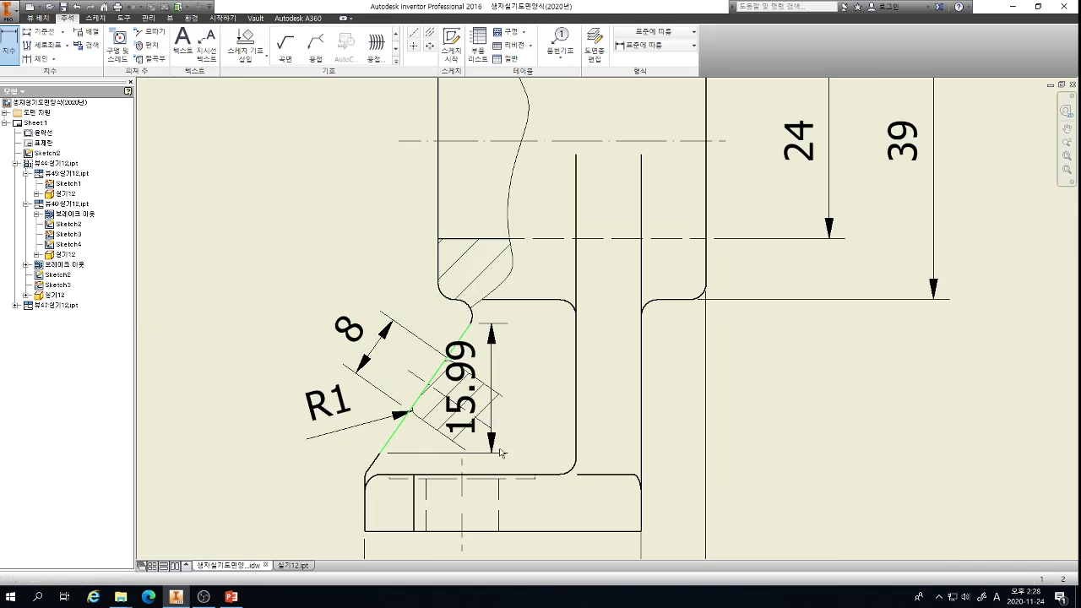
click(539, 477)
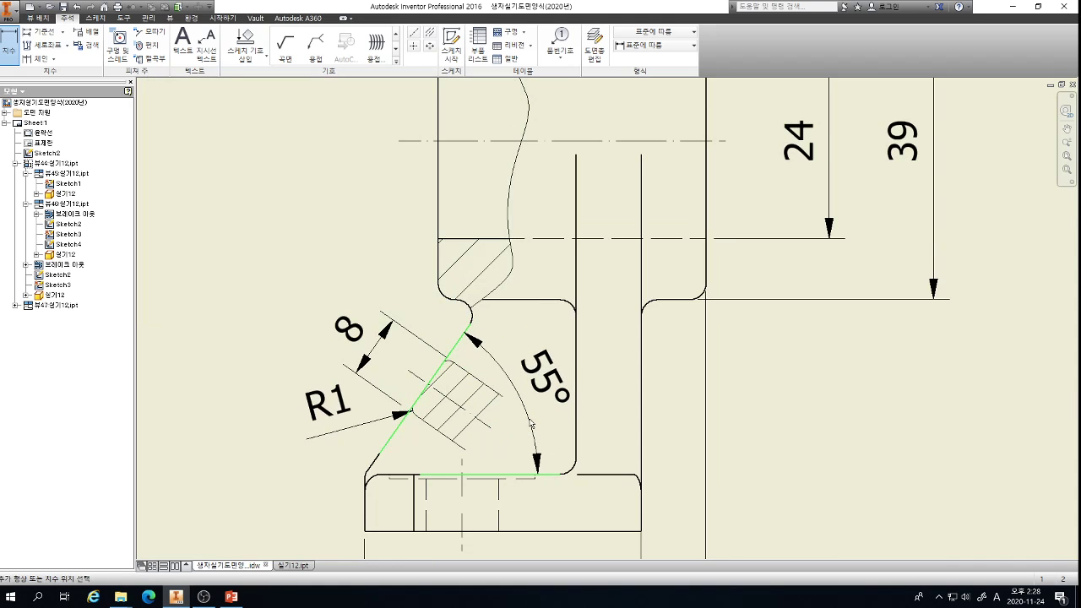
click(422, 368)
click(430, 305)
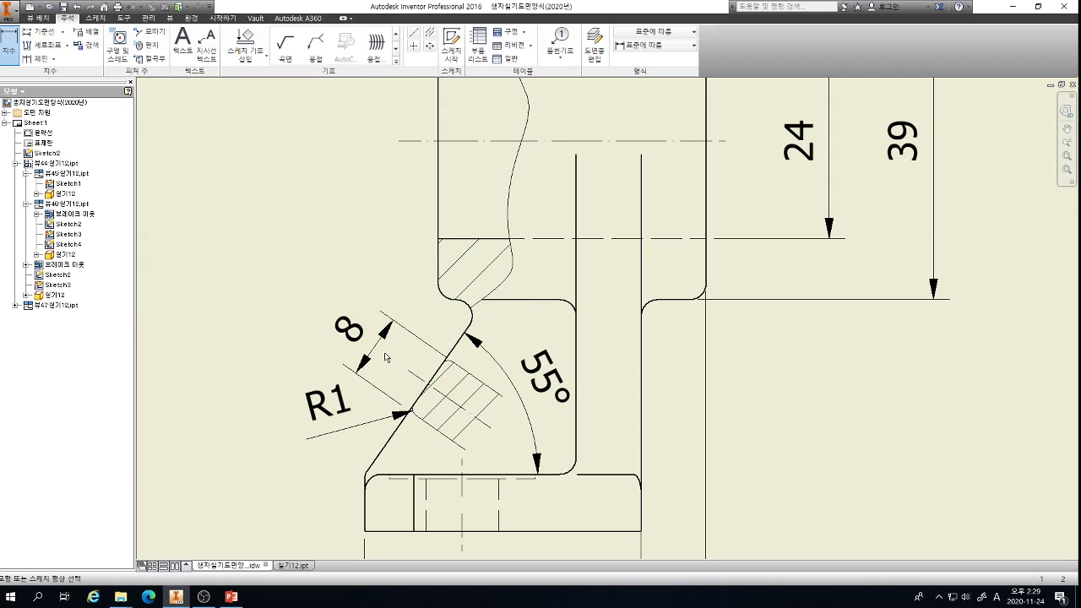
- Add the diameter symbol in front of the bore dimension and the boss's outer height dimension in the side view
scroll(369, 367, down, 3)
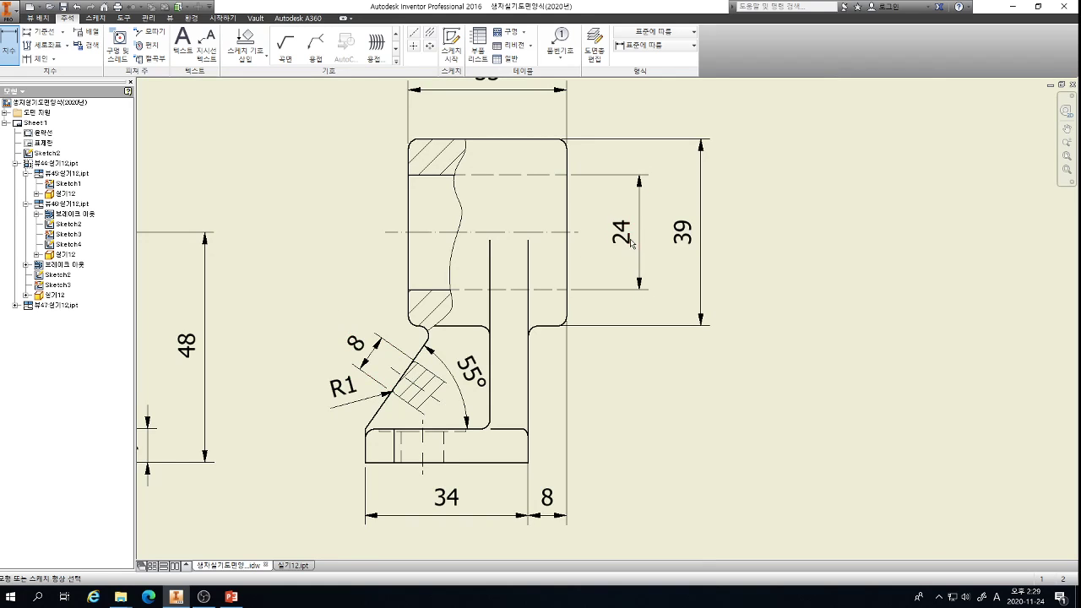
double_click(632, 244)
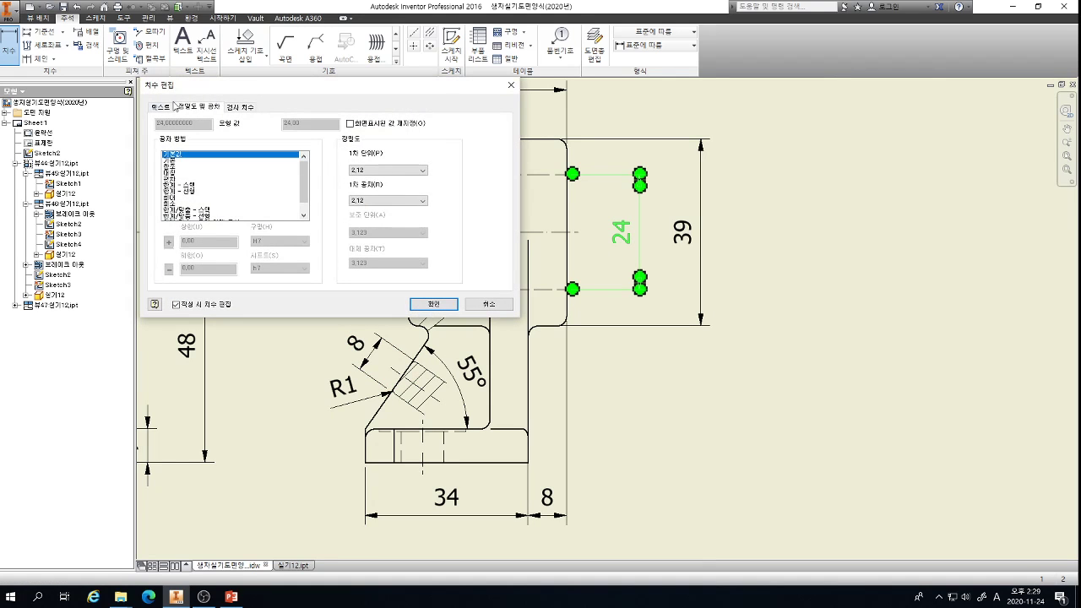
click(161, 108)
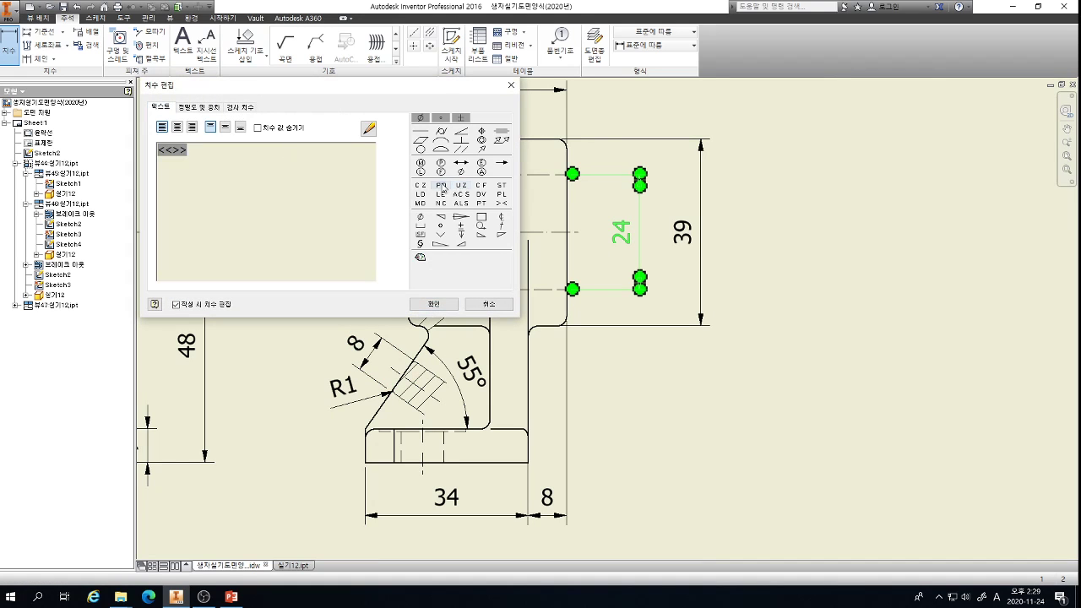
click(420, 216)
click(429, 304)
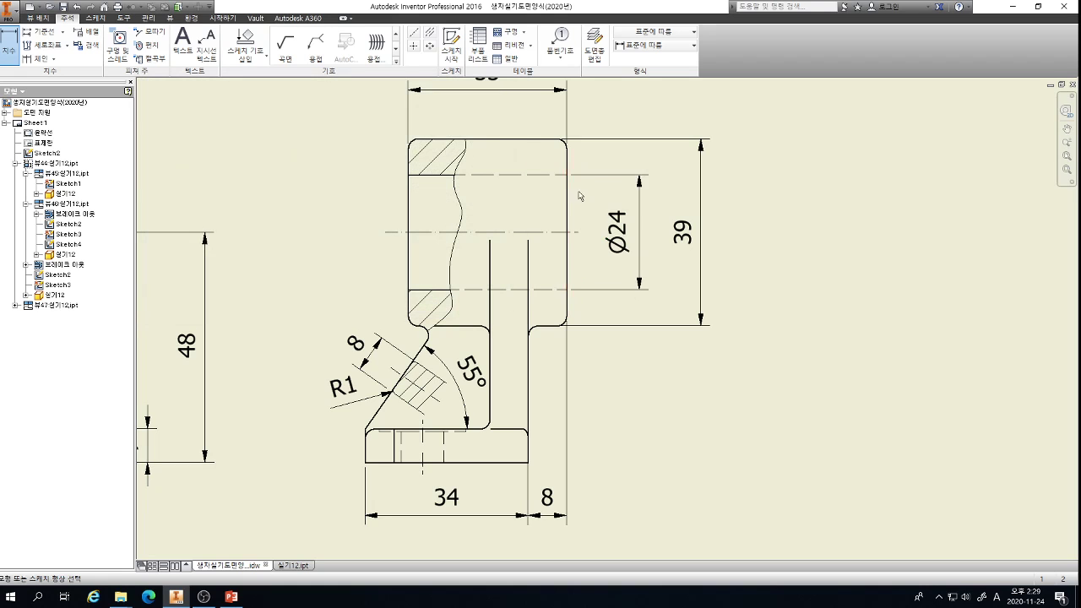
double_click(683, 230)
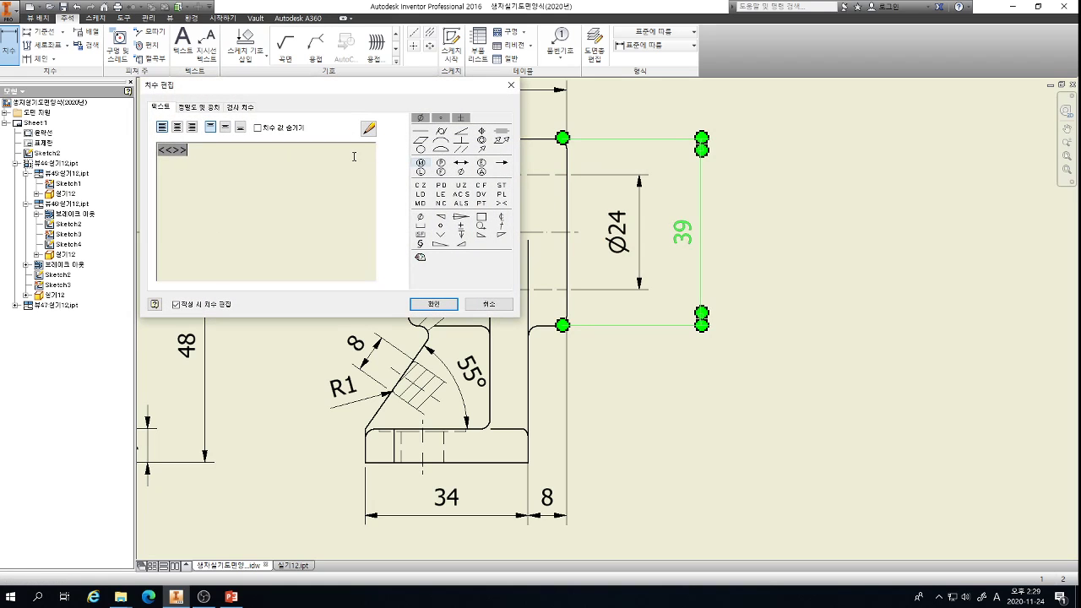
click(424, 222)
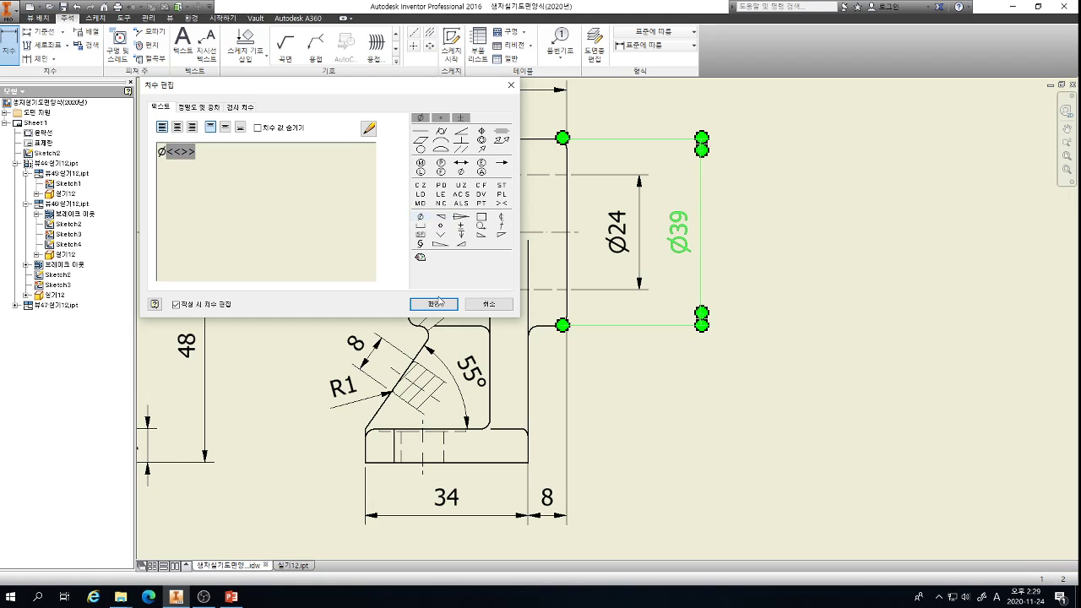
click(420, 304)
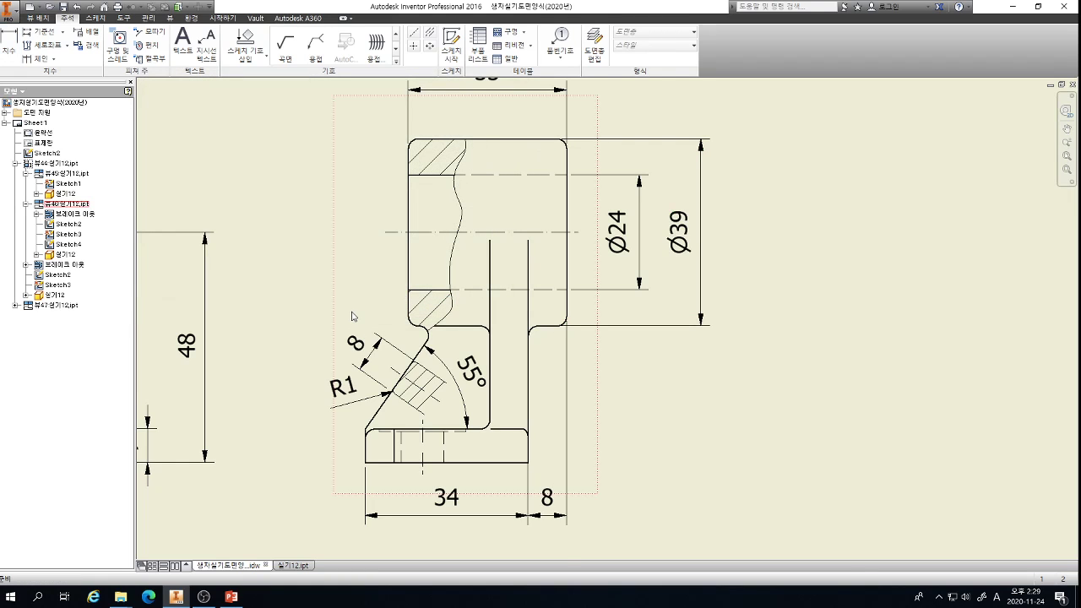
- Hide the two small stray fillet arcs at the base's front edge below the rib in the top view
scroll(351, 311, down, 2)
scroll(601, 283, down, 2)
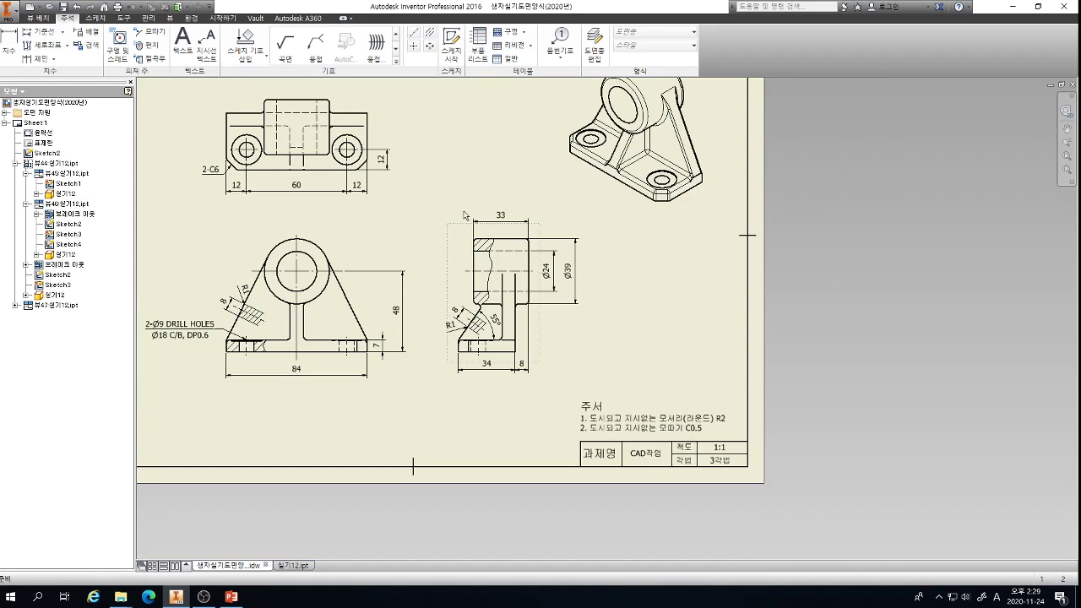
scroll(449, 208, up, 1)
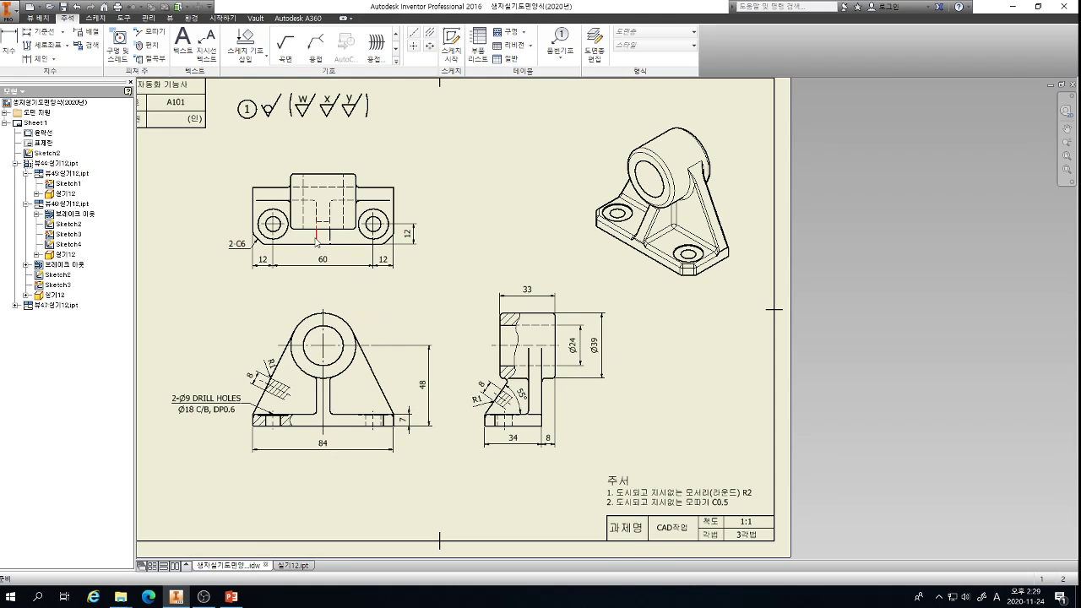
scroll(317, 242, up, 4)
scroll(316, 245, up, 5)
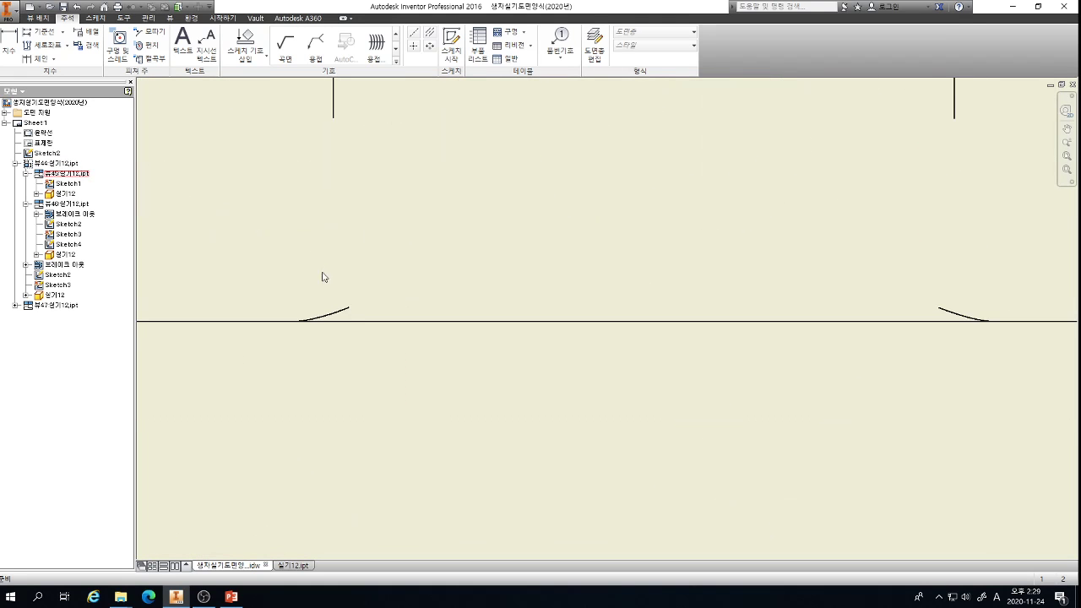
right_click(344, 313)
click(376, 325)
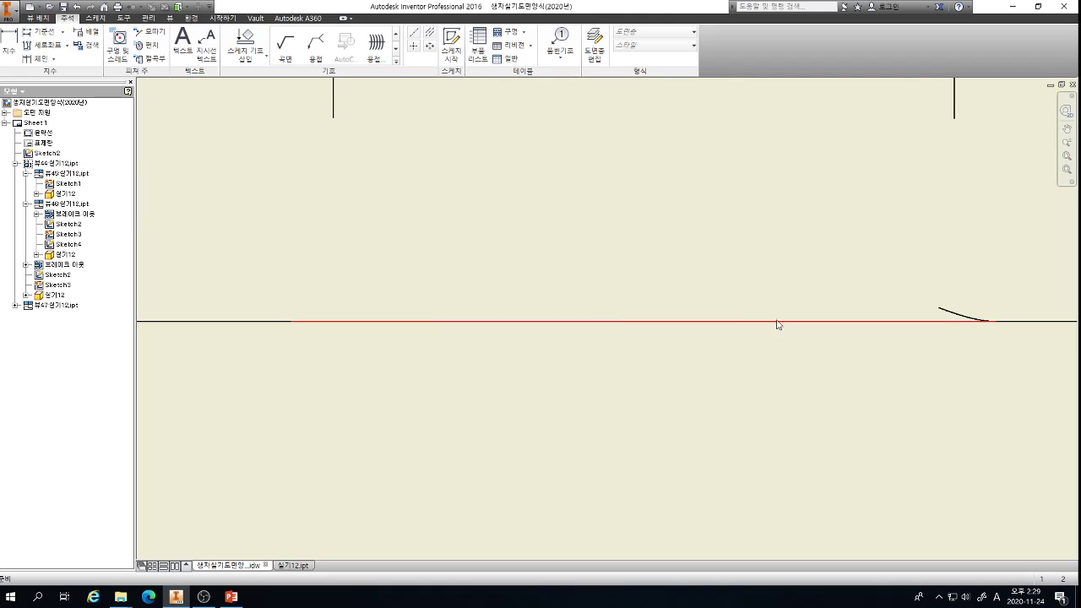
right_click(943, 315)
click(954, 329)
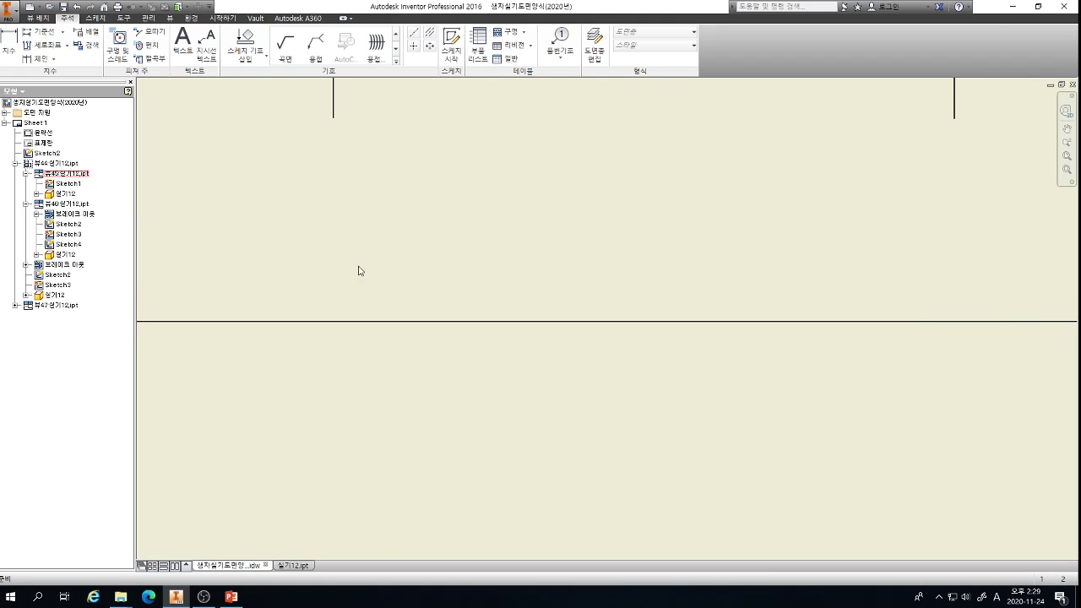
- Check all the views and their dimensions against the reference drawing on the PowerPoint slide, and return to the Inventor drawing
scroll(357, 267, down, 3)
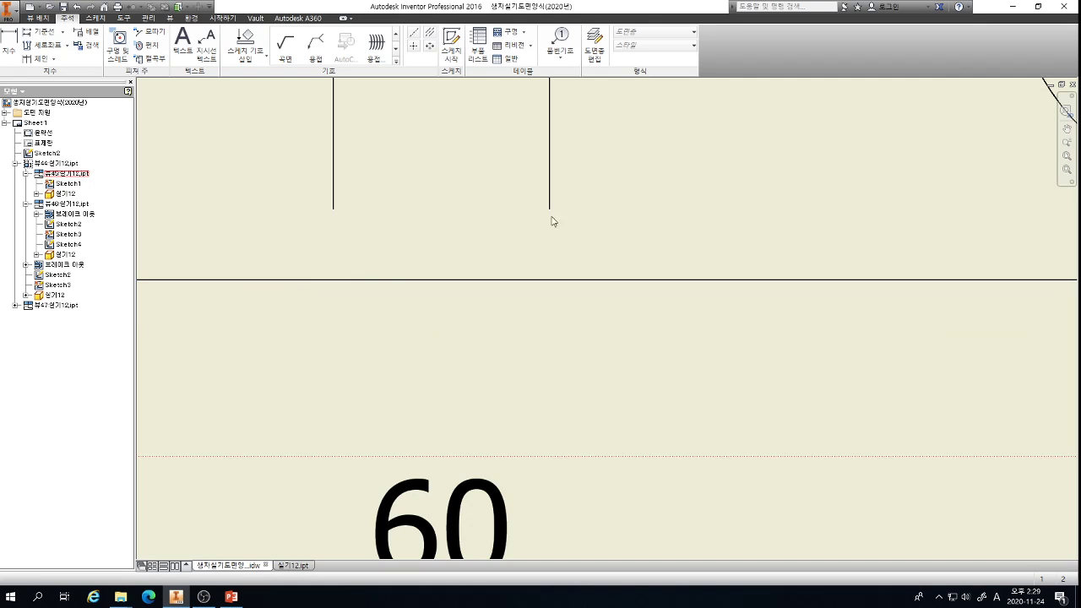
scroll(357, 229, down, 3)
scroll(383, 220, down, 10)
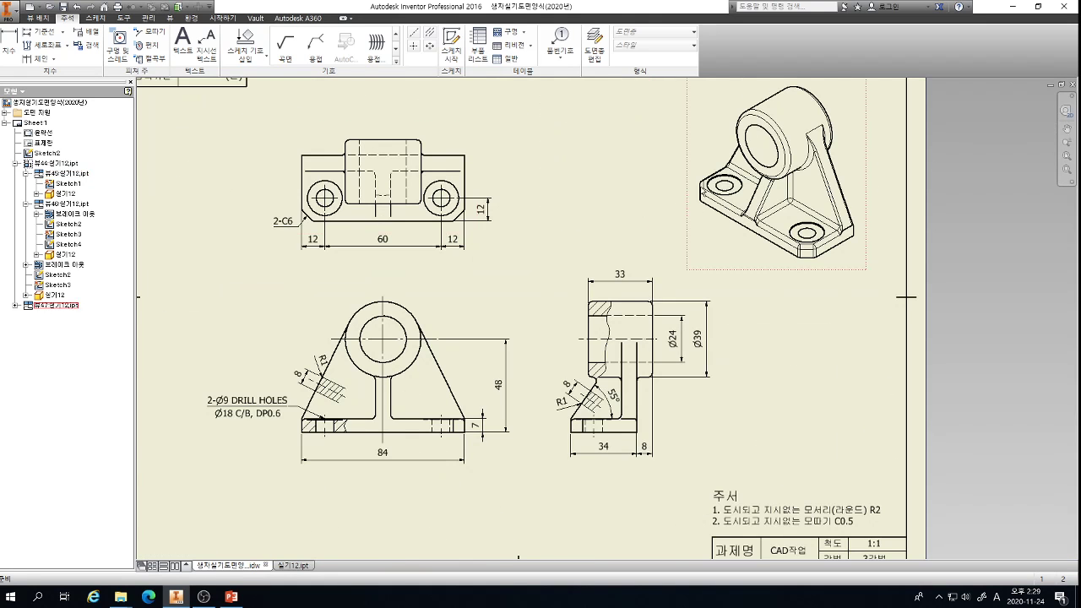
scroll(850, 222, up, 15)
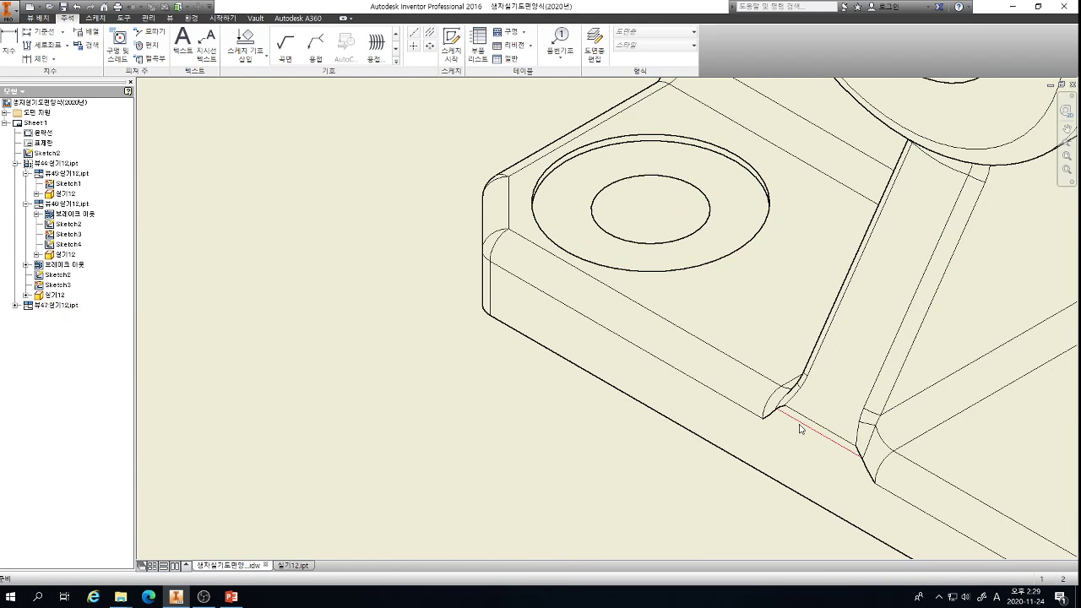
scroll(701, 313, down, 15)
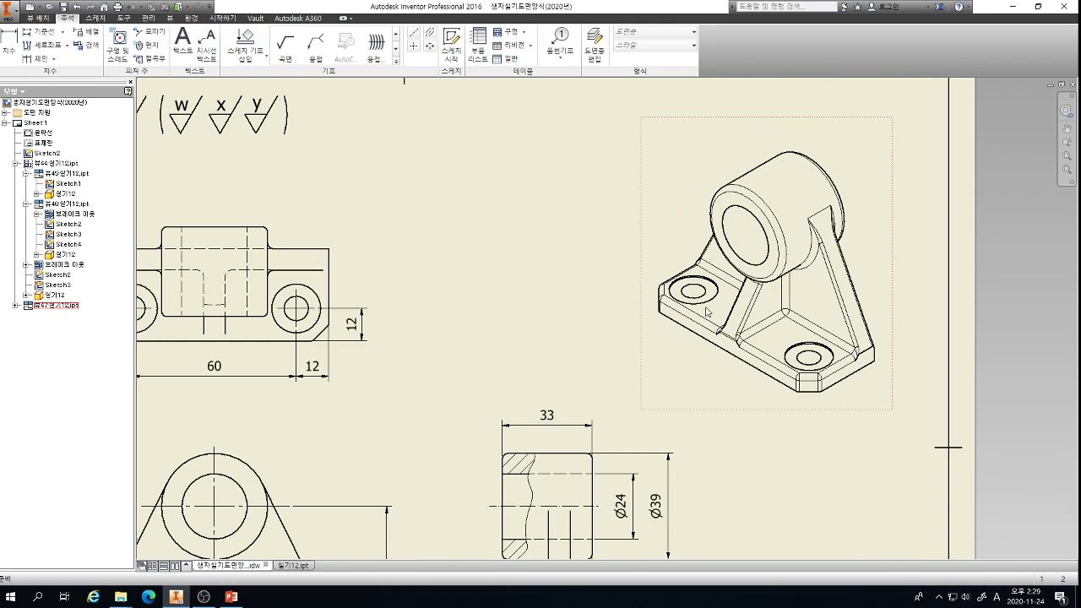
scroll(607, 311, up, 3)
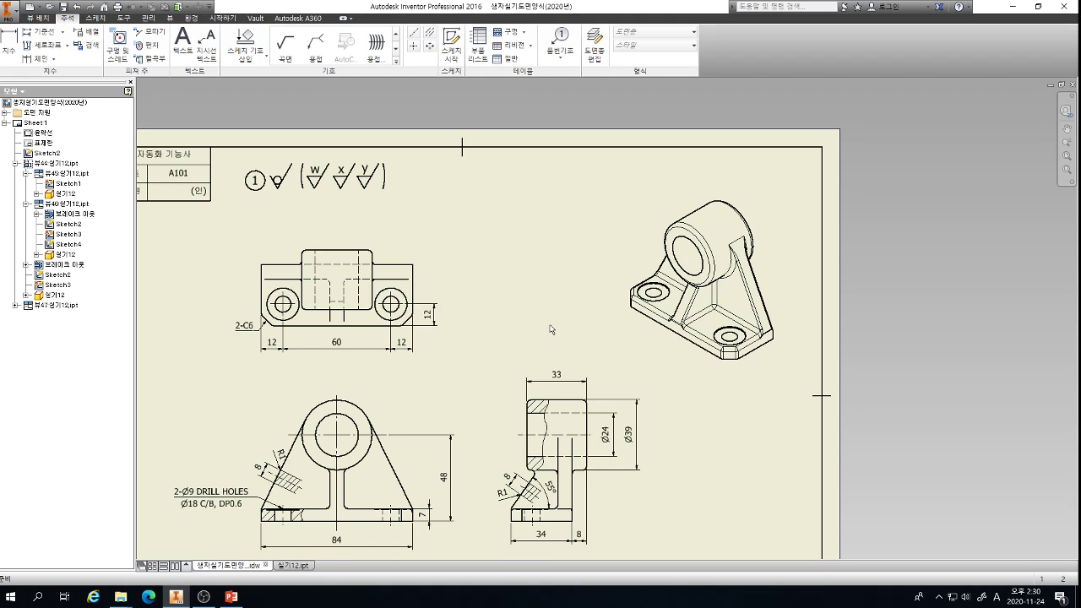
scroll(572, 475, up, 3)
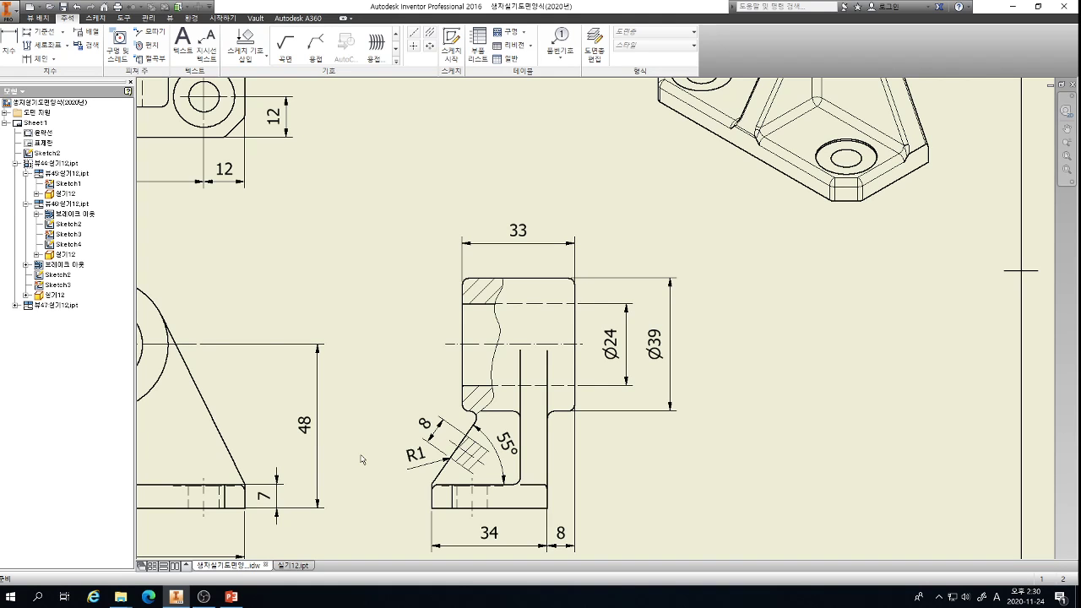
scroll(450, 408, down, 3)
middle_drag(396, 395, 507, 412)
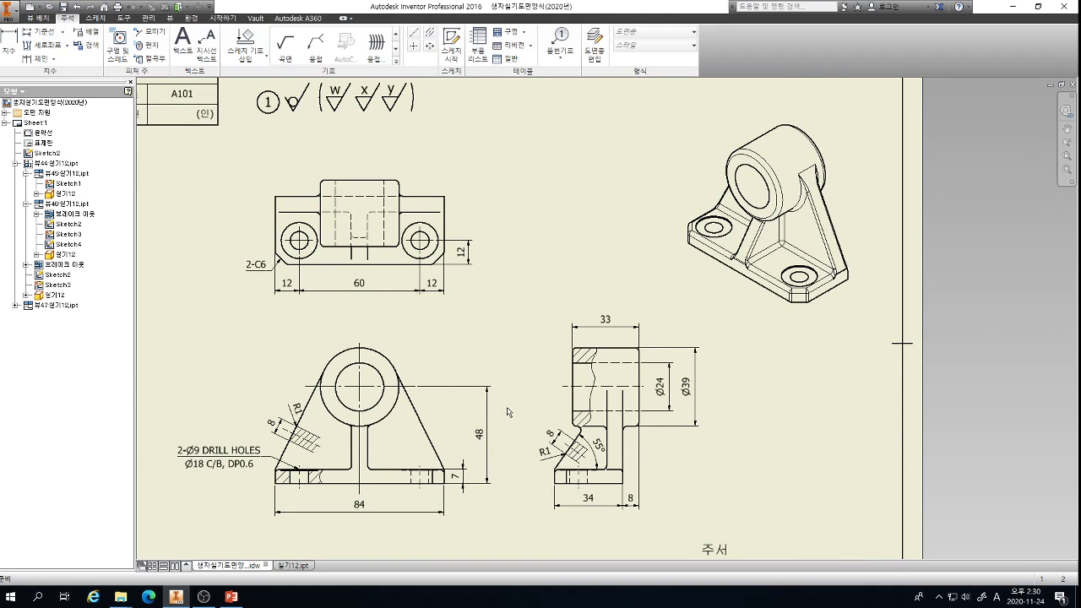
mouse_move(507, 412)
middle_down()
mouse_move(486, 340)
mouse_move(494, 368)
middle_up()
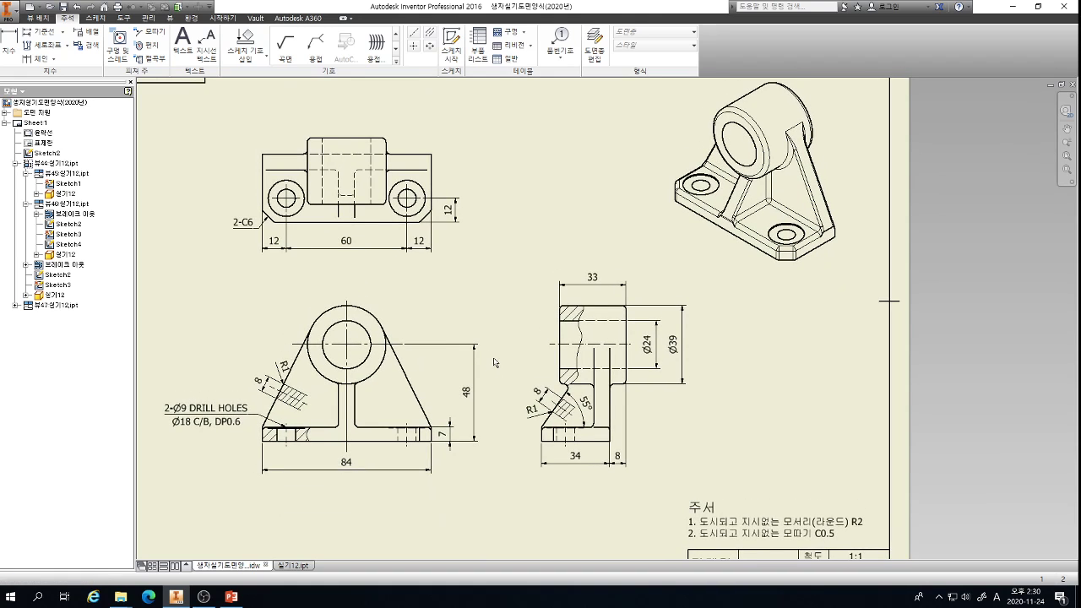
click(230, 597)
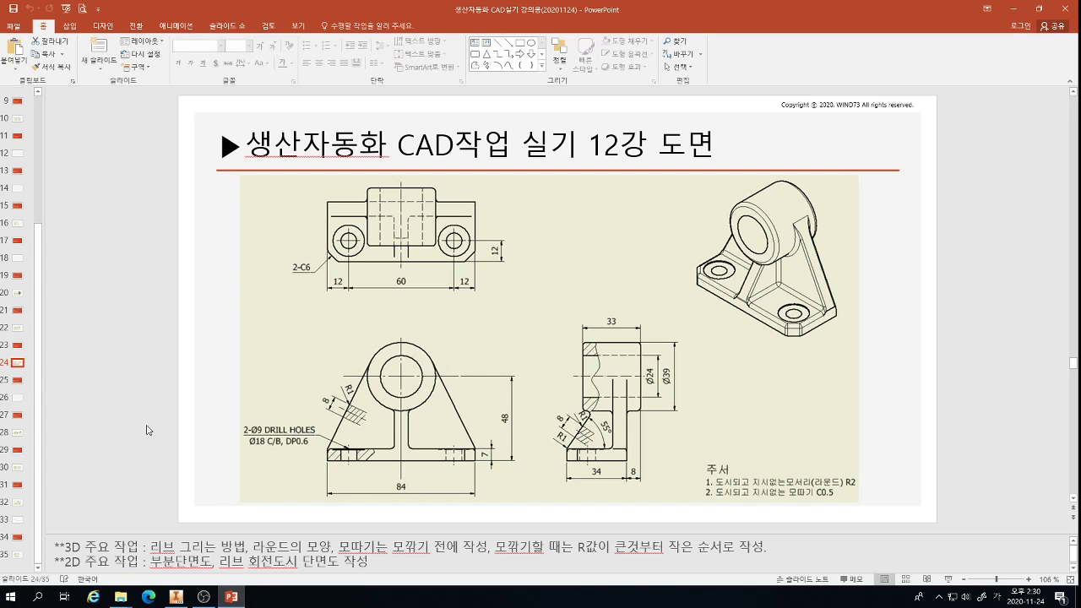
click(175, 597)
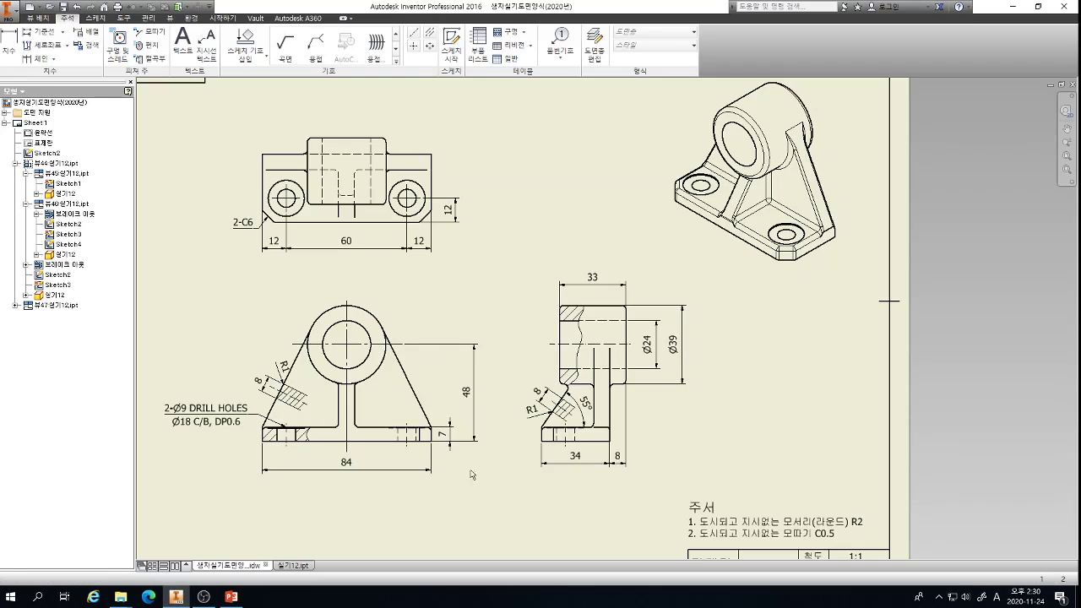
scroll(548, 442, up, 8)
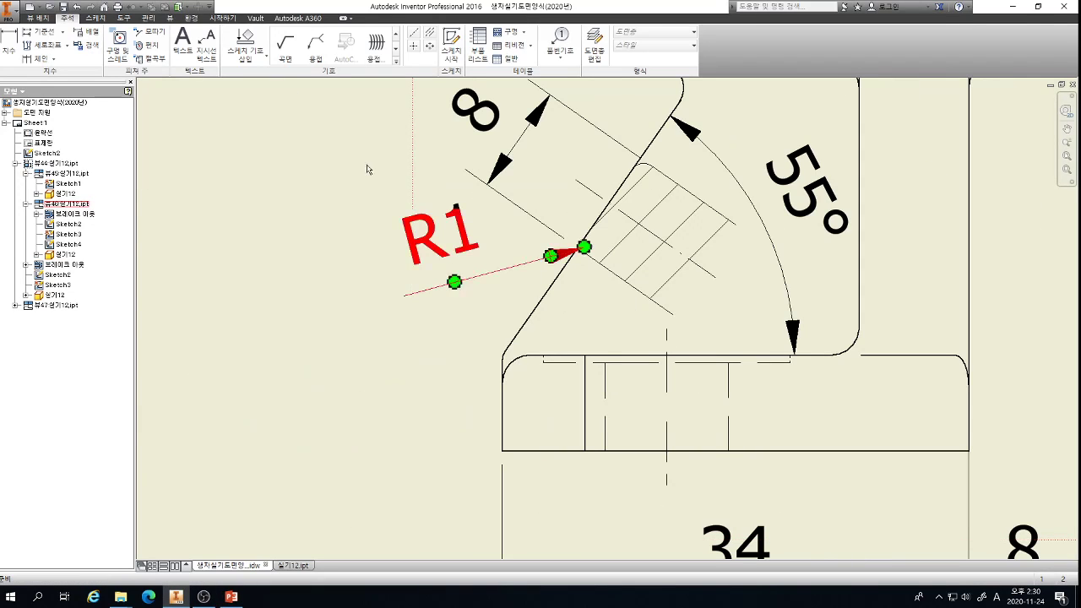
key(d)
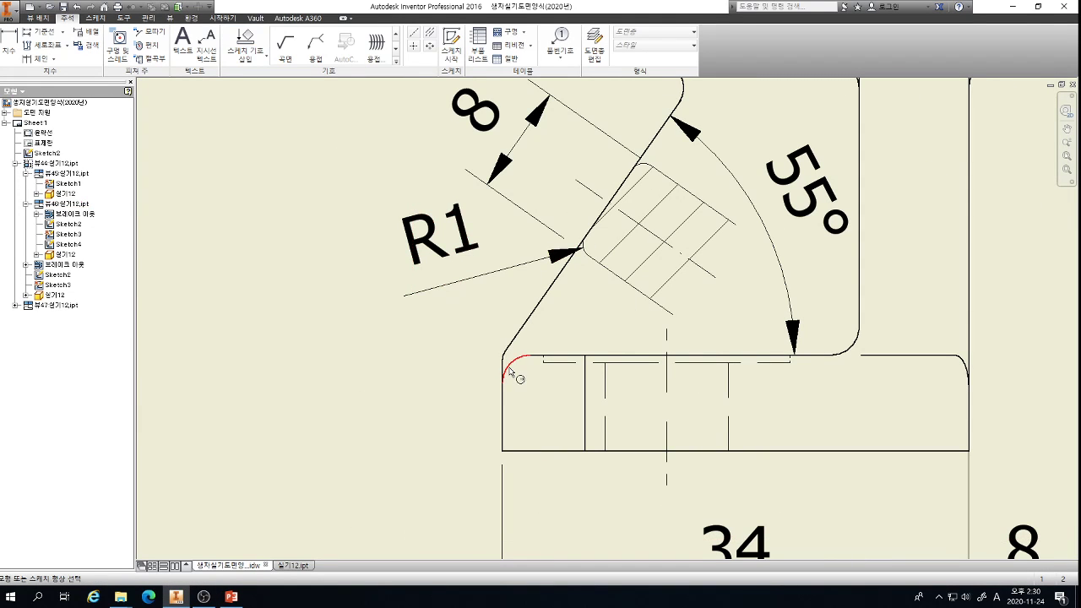
click(510, 372)
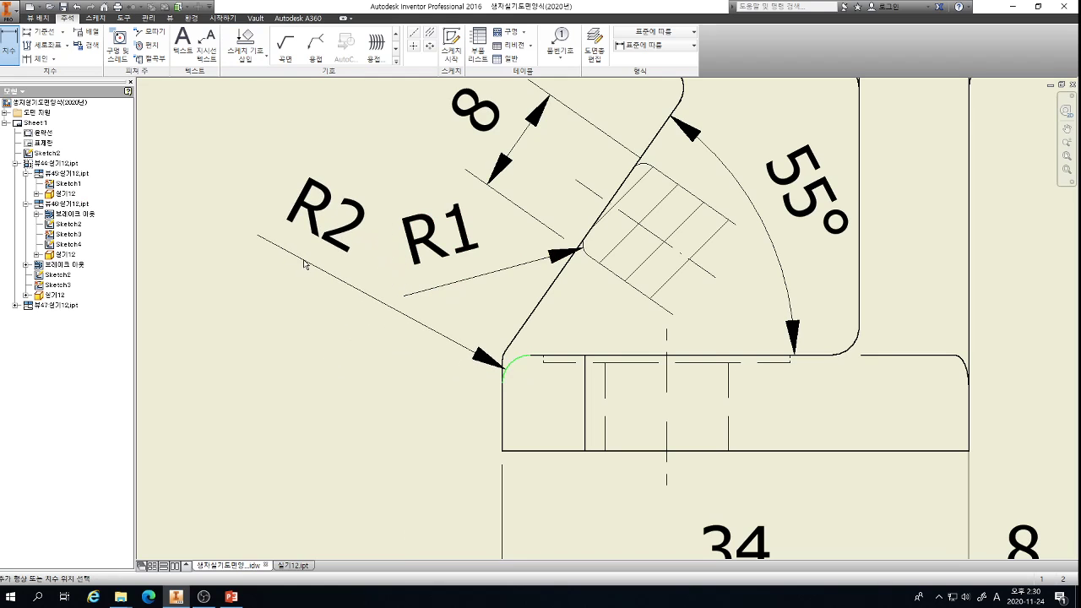
key(Escape)
- Add a radius dimension to the small fillet where the side view's sloped rib meets the base's front edge, placing it outside the view
scroll(490, 340, up, 3)
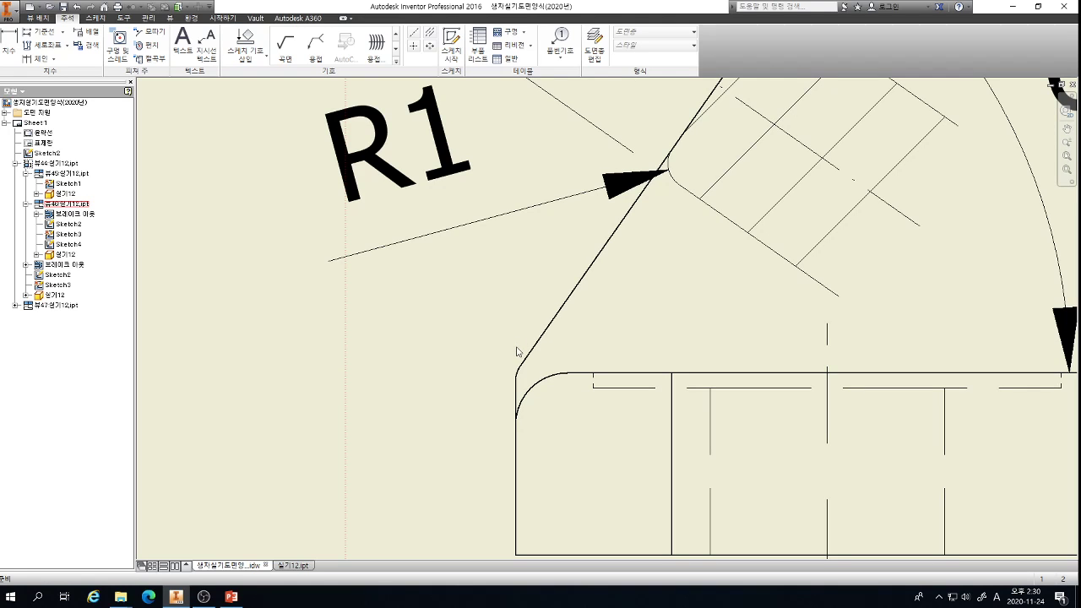
key(d)
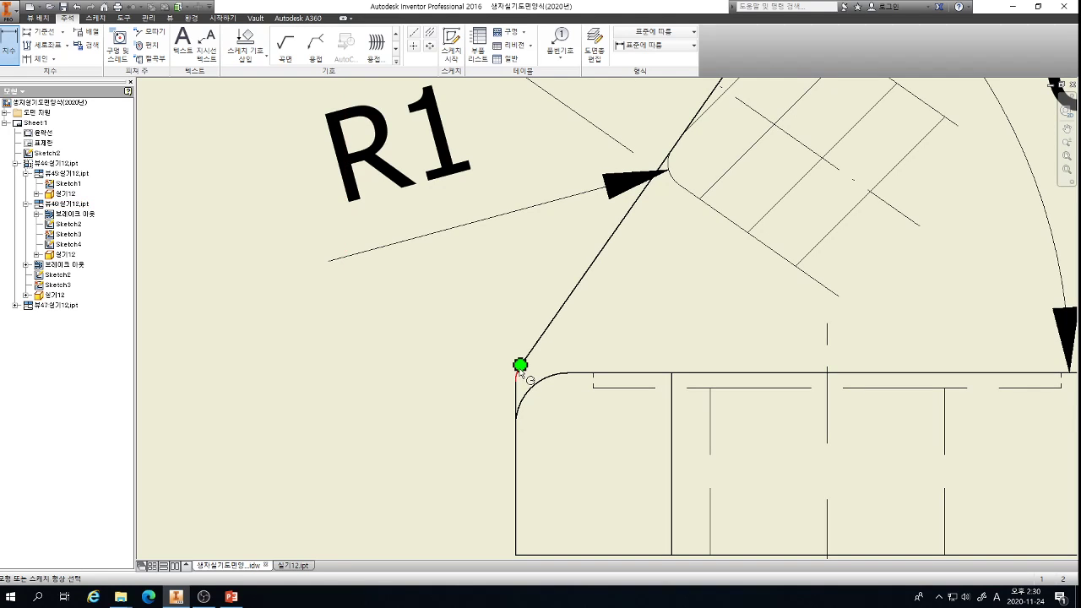
scroll(520, 365, up, 3)
click(507, 376)
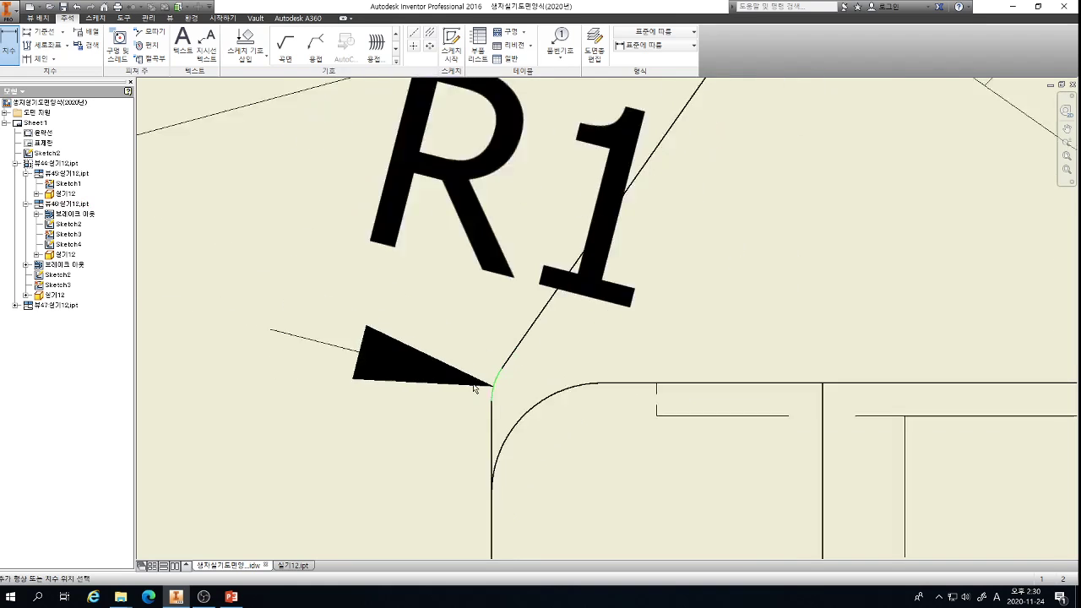
scroll(475, 388, down, 3)
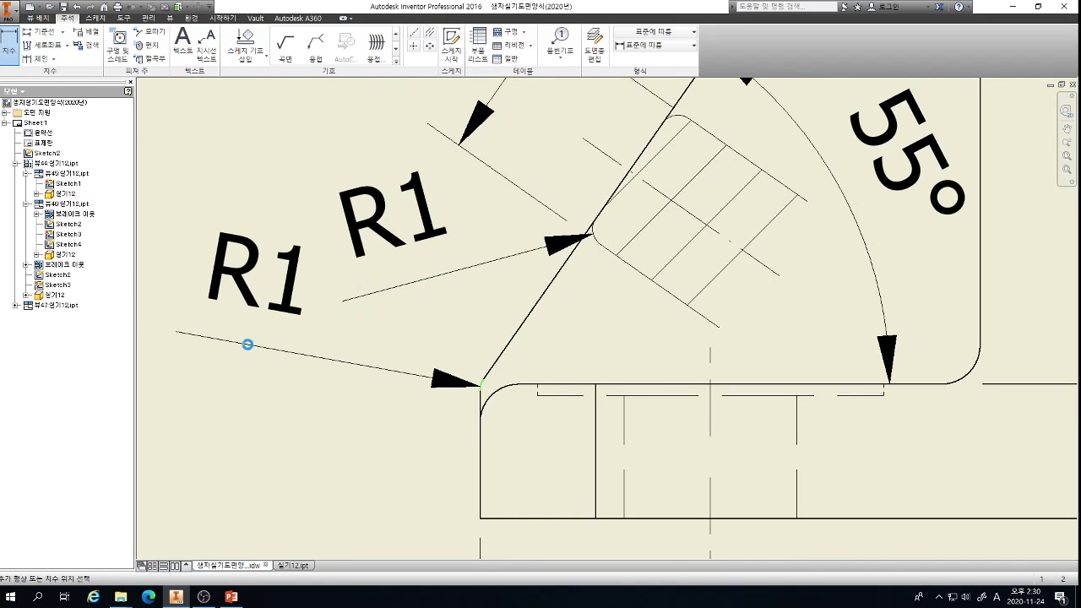
click(247, 344)
click(426, 302)
scroll(421, 367, down, 4)
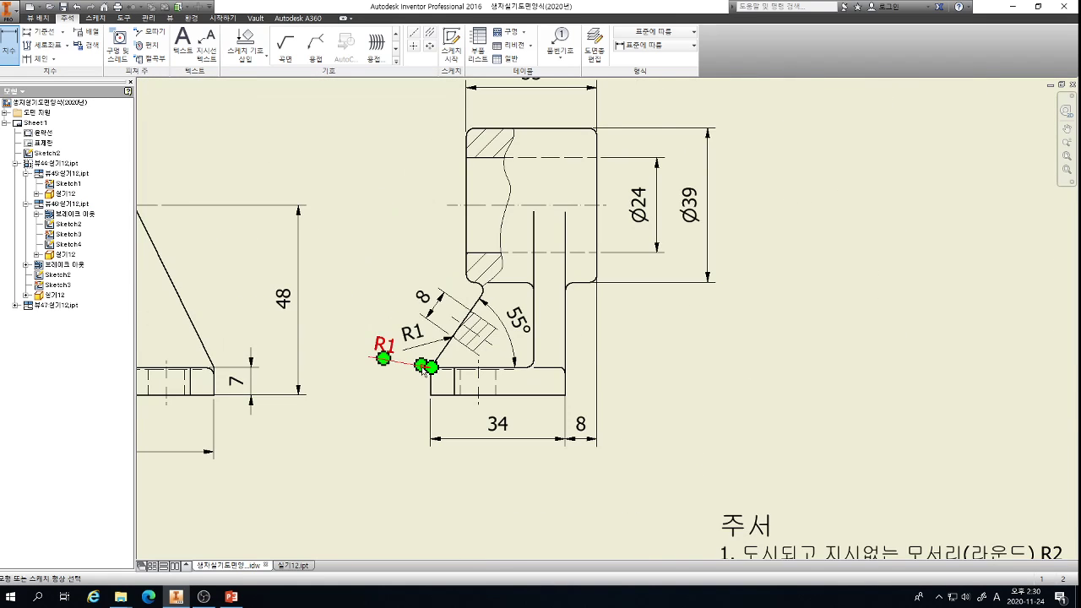
- Inspect the dimensions and edges in the top, front and side views, and switch to the reference drawing in PowerPoint for comparison
scroll(423, 369, up, 2)
scroll(423, 369, down, 6)
scroll(364, 249, up, 6)
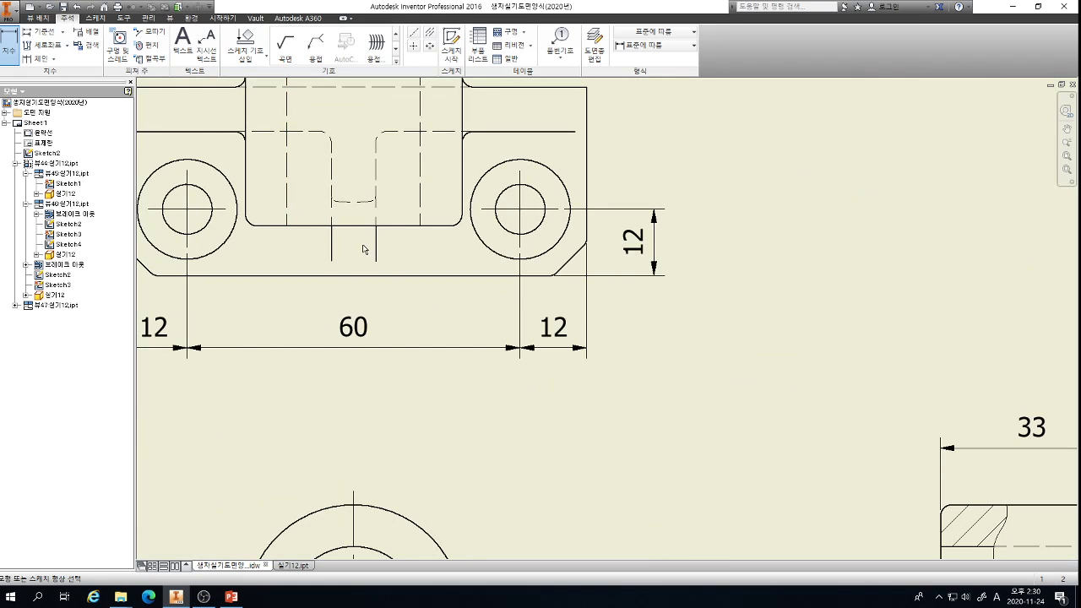
scroll(357, 256, down, 2)
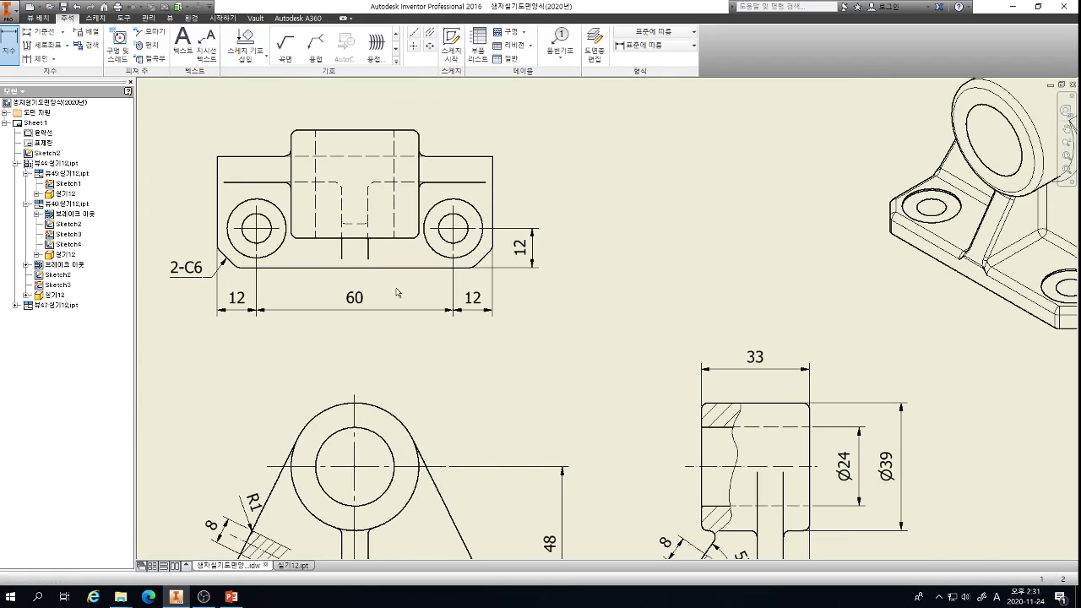
scroll(397, 292, down, 3)
scroll(593, 435, up, 5)
scroll(606, 425, up, 2)
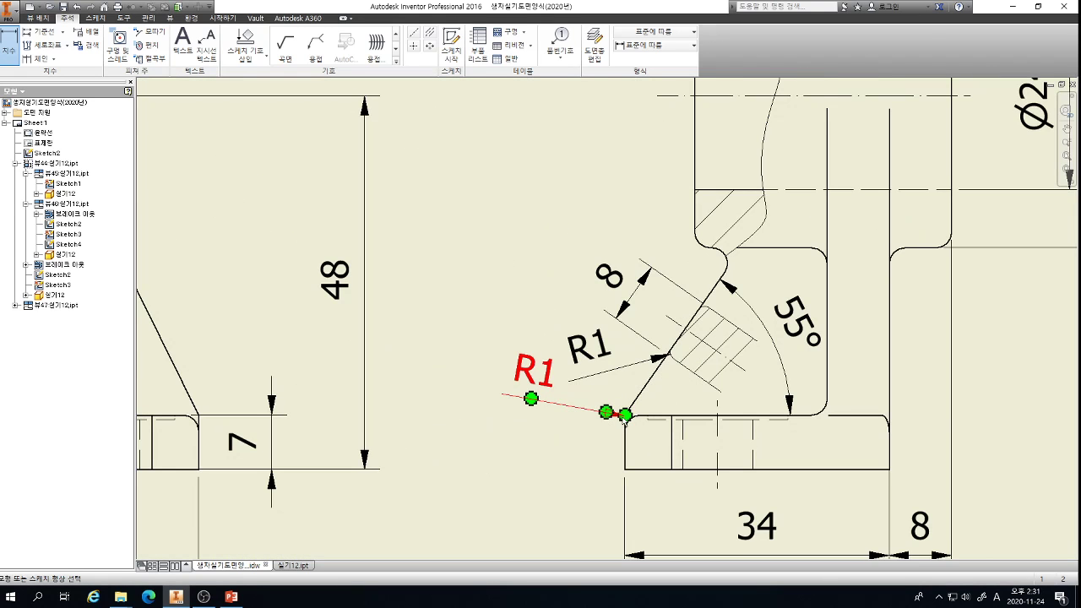
scroll(625, 418, down, 5)
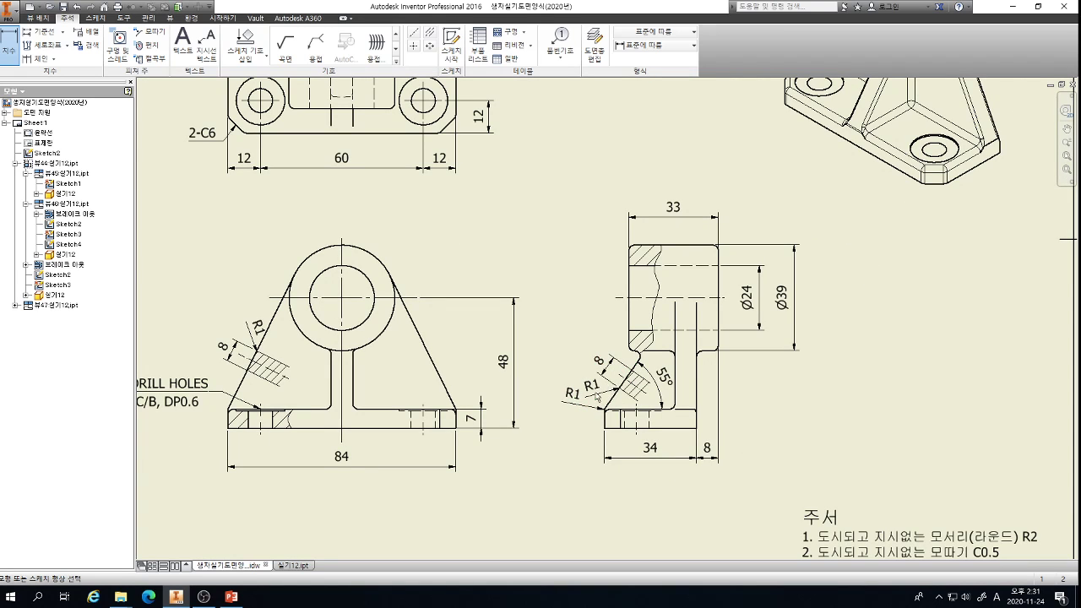
scroll(540, 265, up, 3)
scroll(546, 271, down, 5)
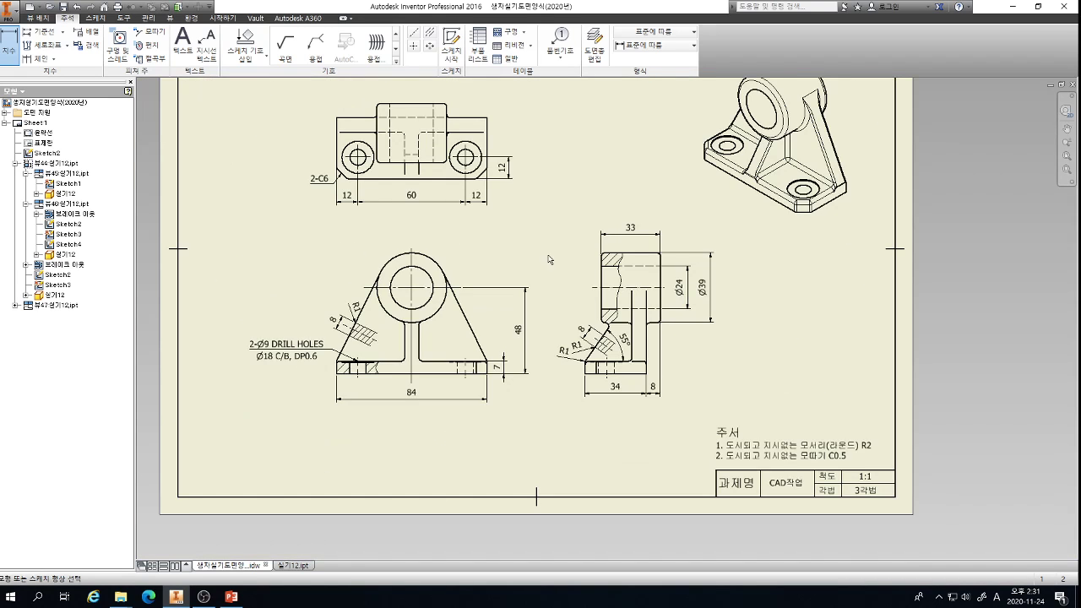
scroll(549, 259, down, 2)
click(231, 596)
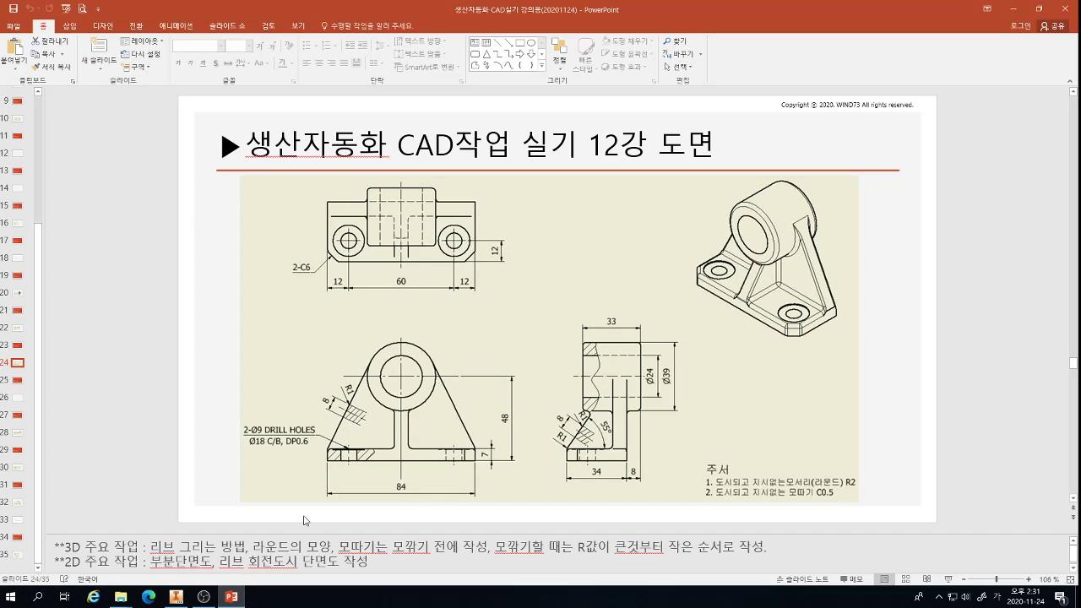